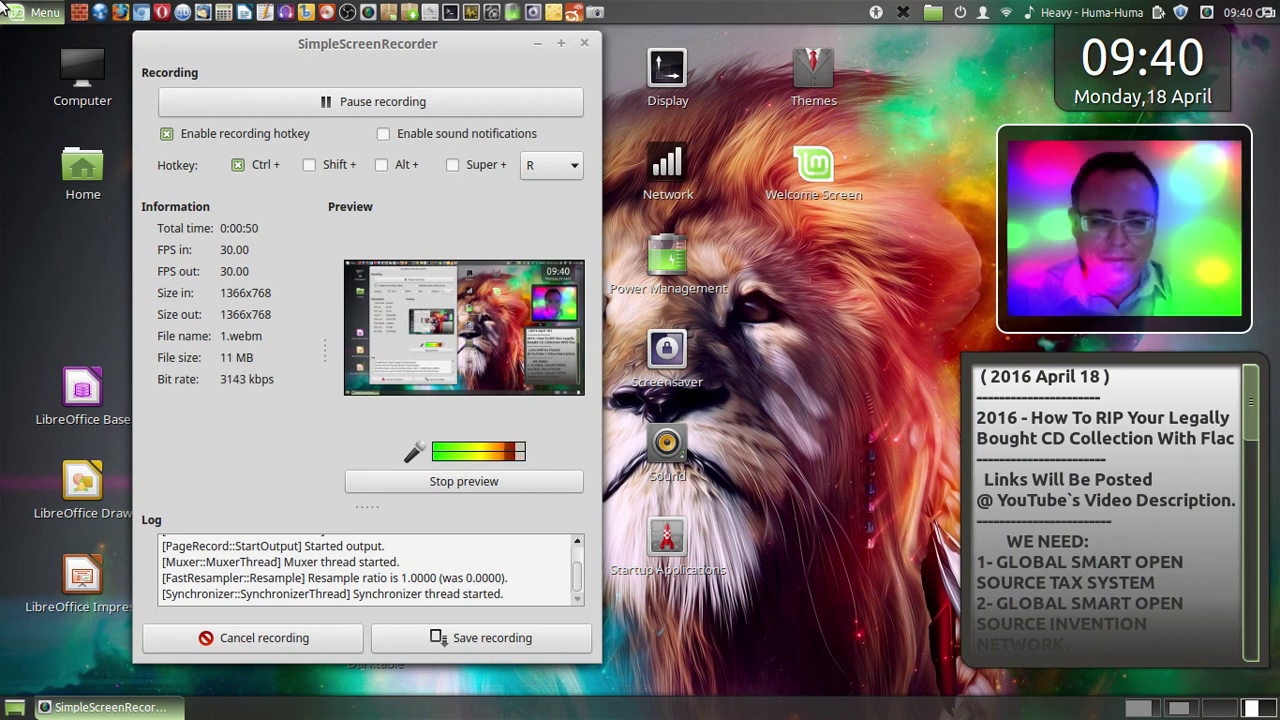
# - Switch to workspace 3 and launch the Cheese webcam application
pyautogui.moveTo(2, 4)
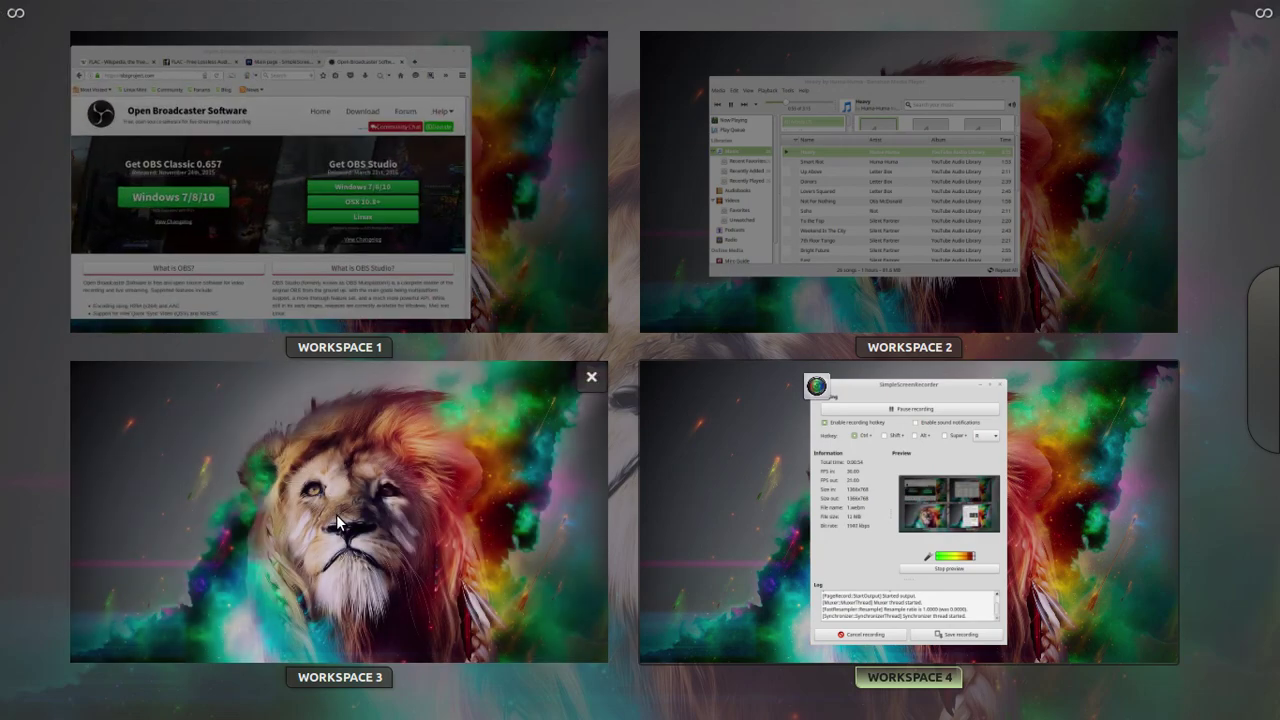
pyautogui.click(336, 514)
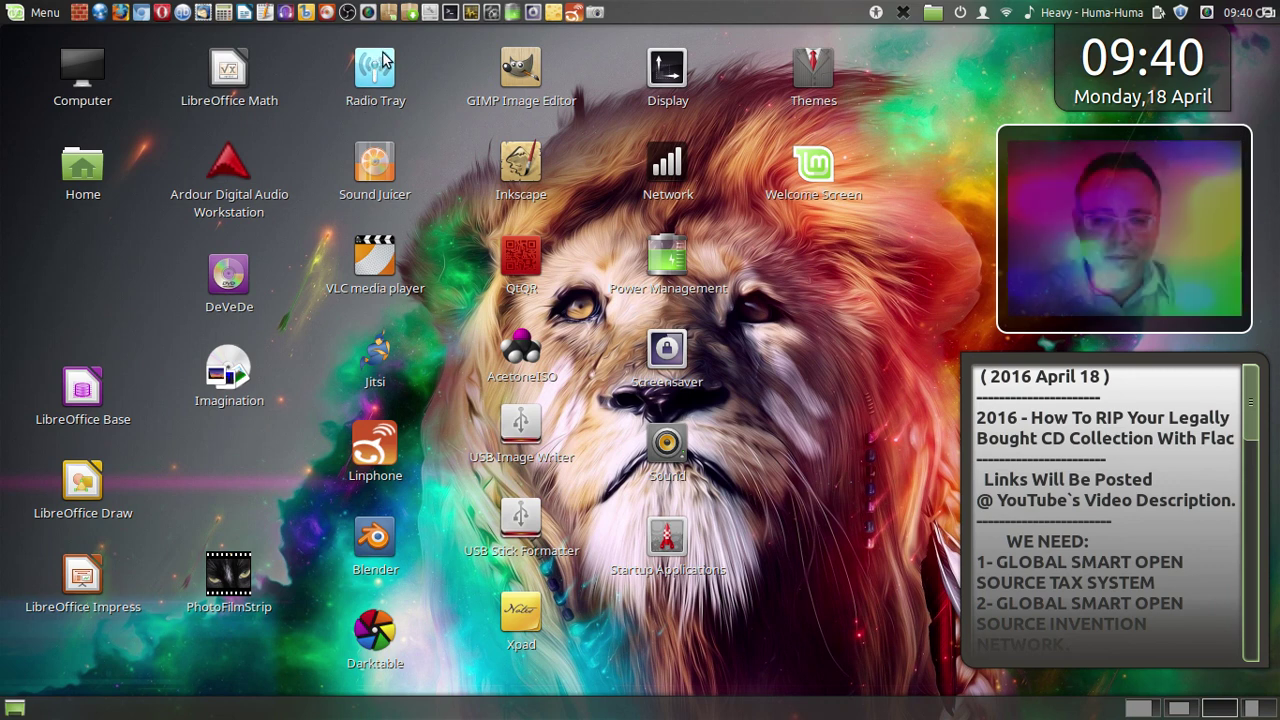
pyautogui.click(553, 17)
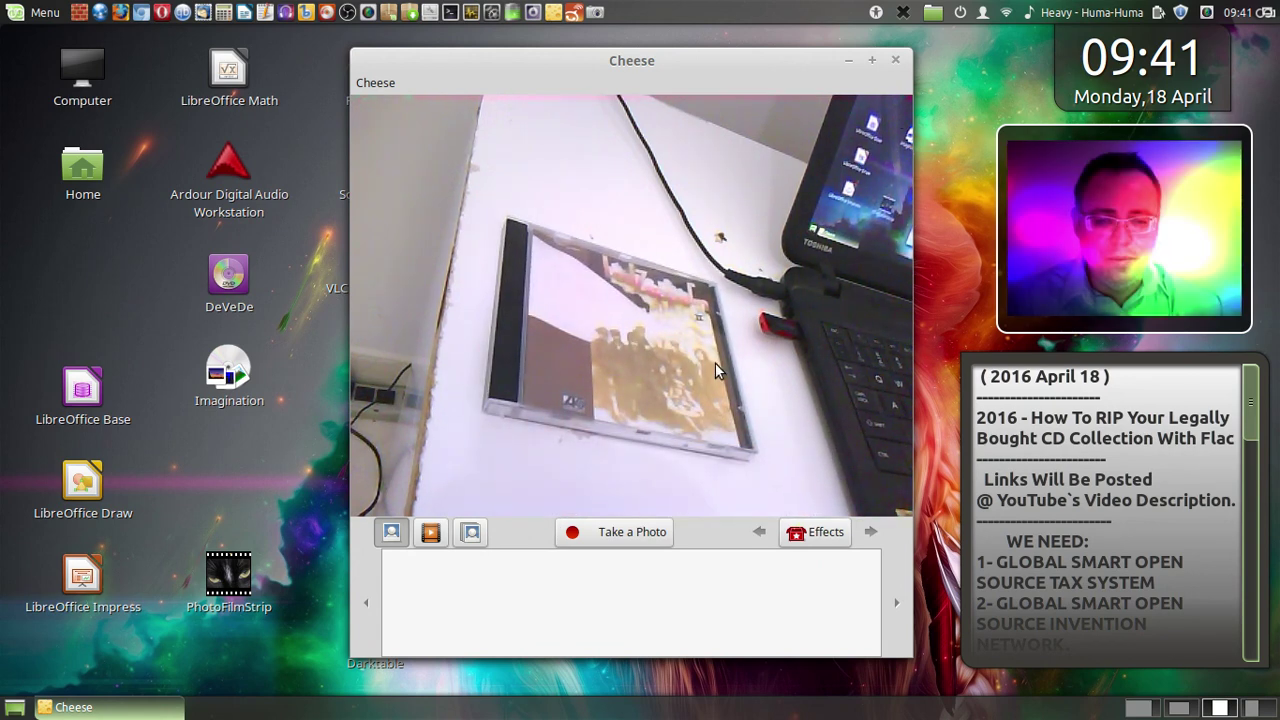
# - Take webcam photos of the CD case's front cover, open case with disc, and back cover, and close Cheese
pyautogui.click(615, 535)
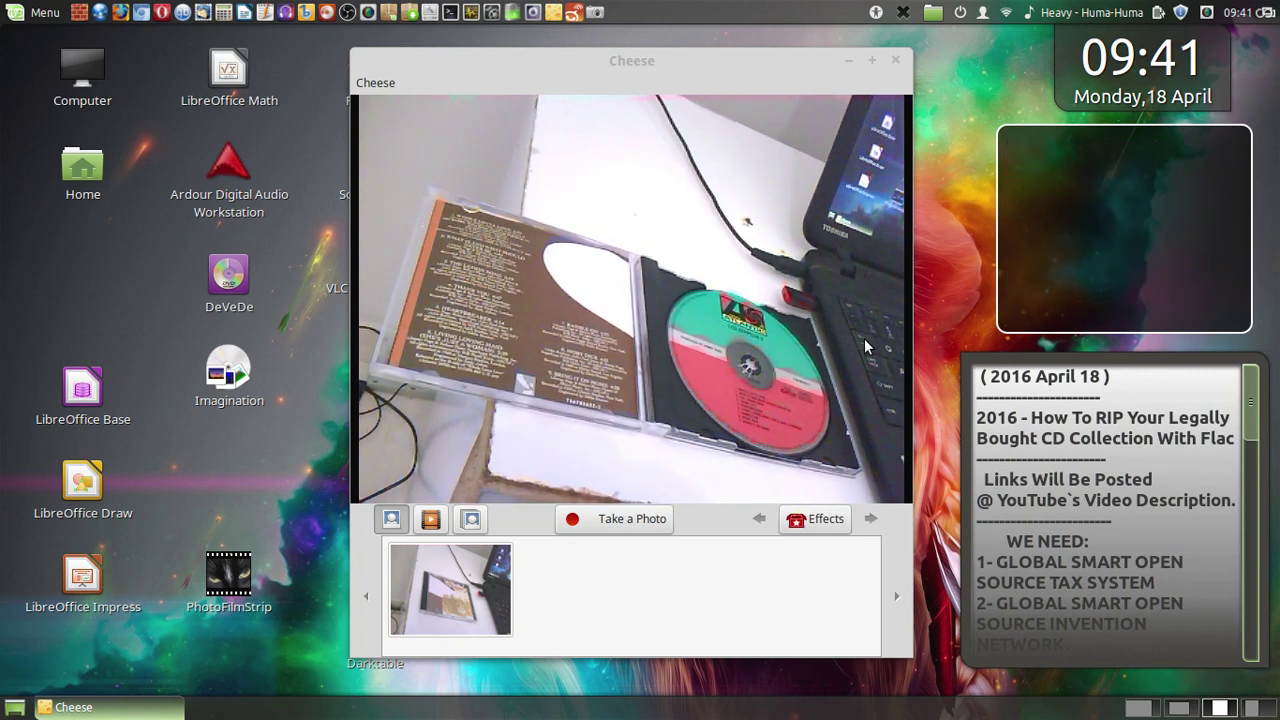
pyautogui.click(598, 522)
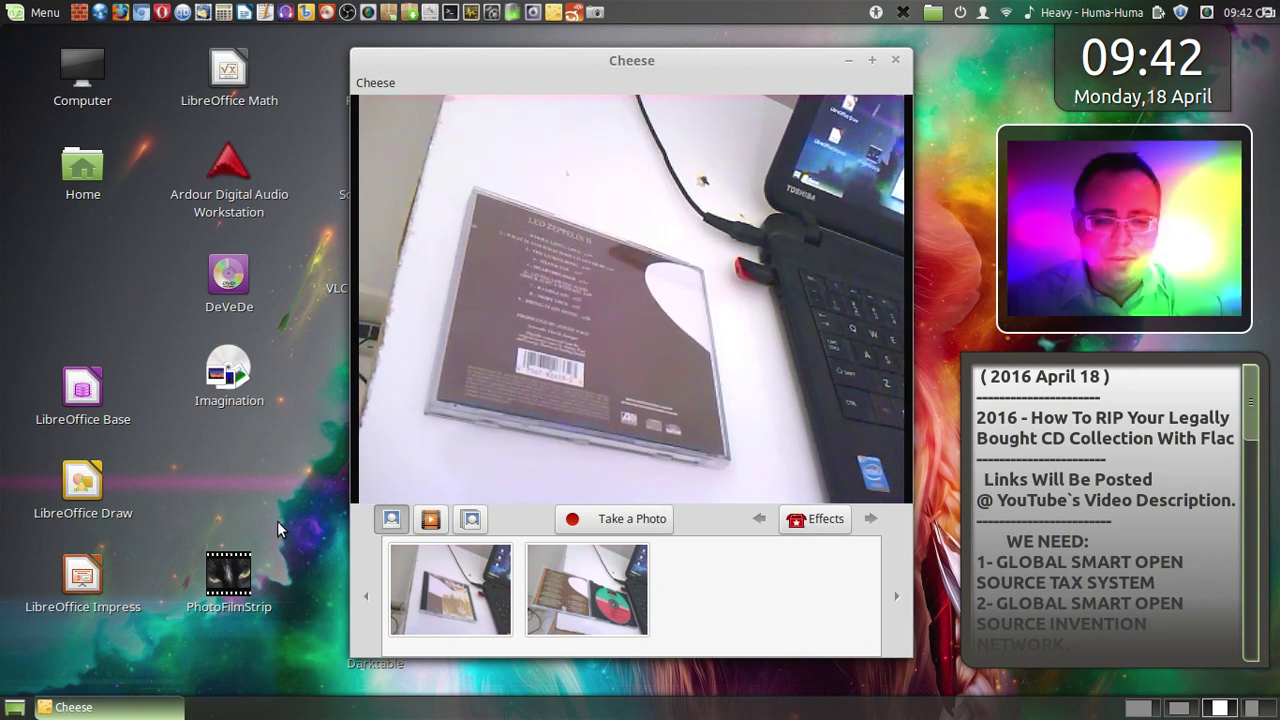
pyautogui.click(607, 523)
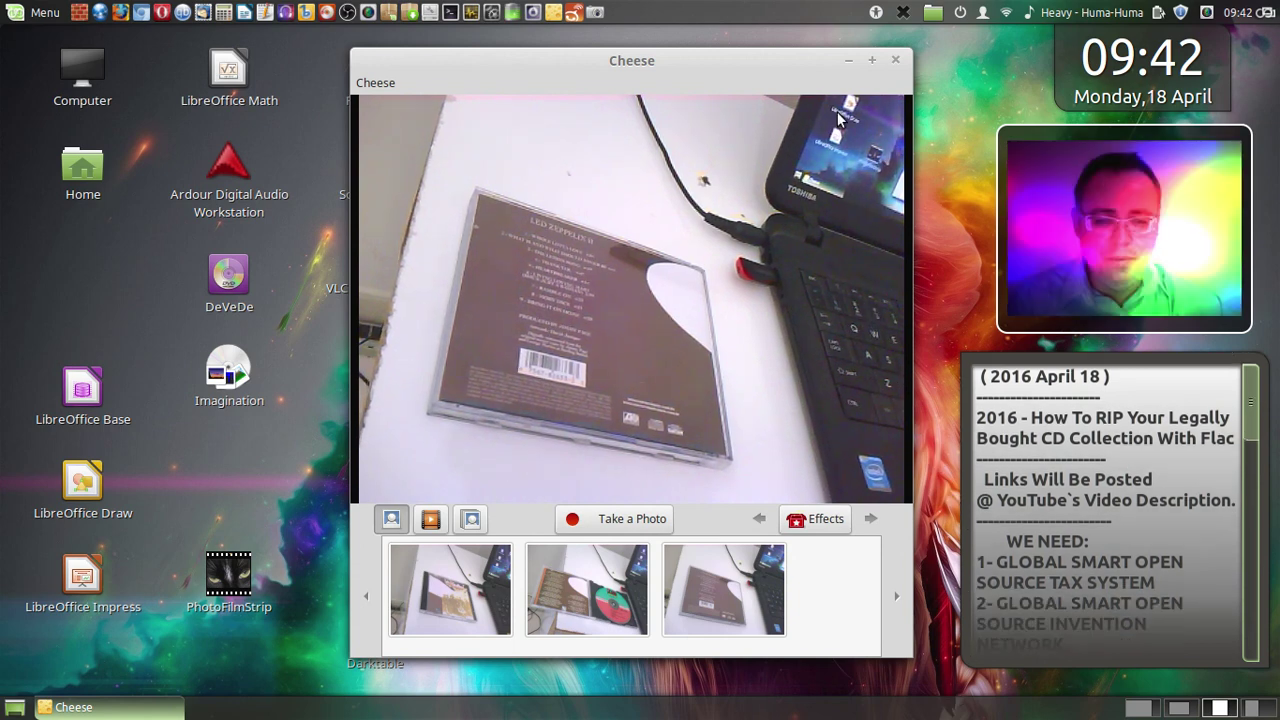
pyautogui.click(896, 60)
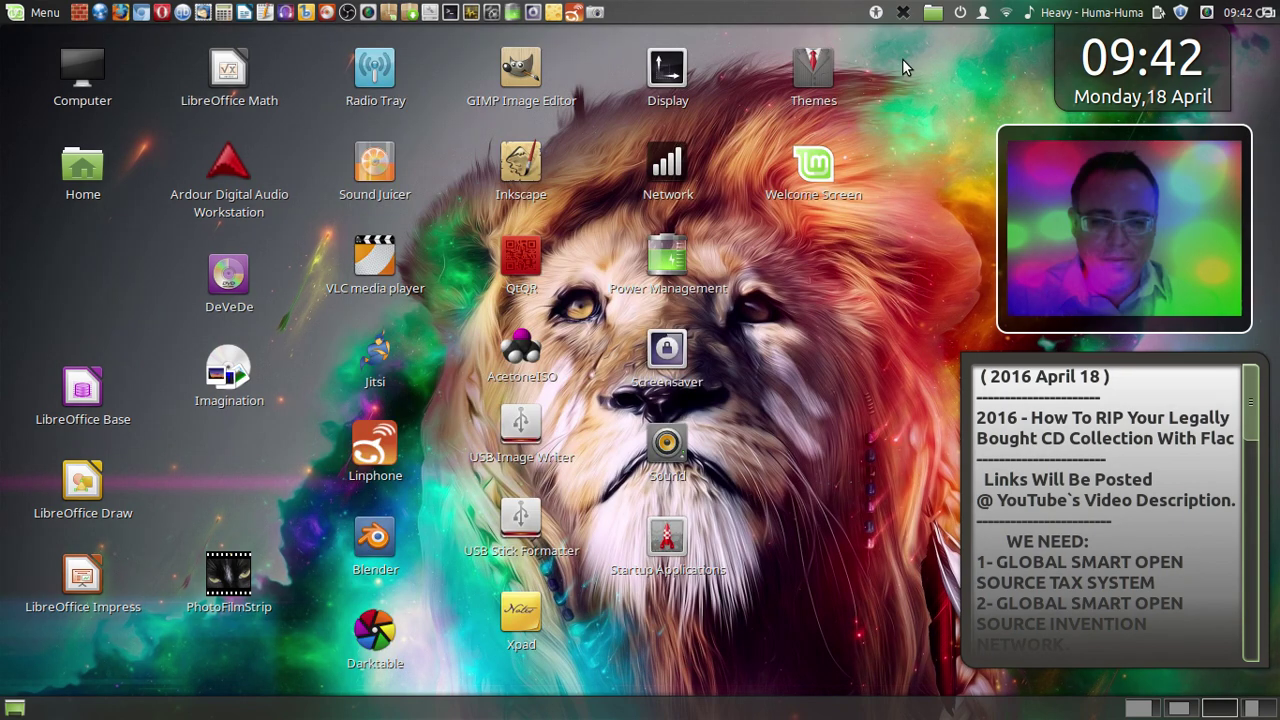
# - Open the Pics folder in the file manager and look through its images for the new webcam photos
pyautogui.click(933, 13)
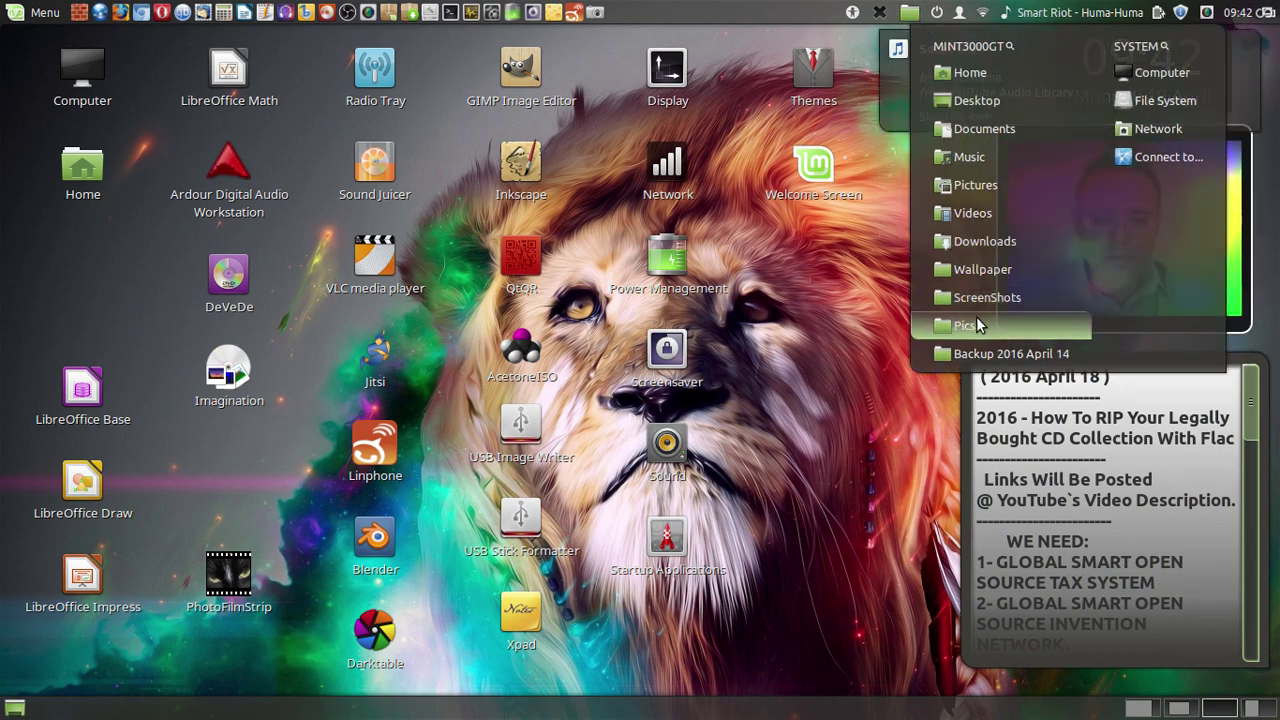
pyautogui.click(897, 300)
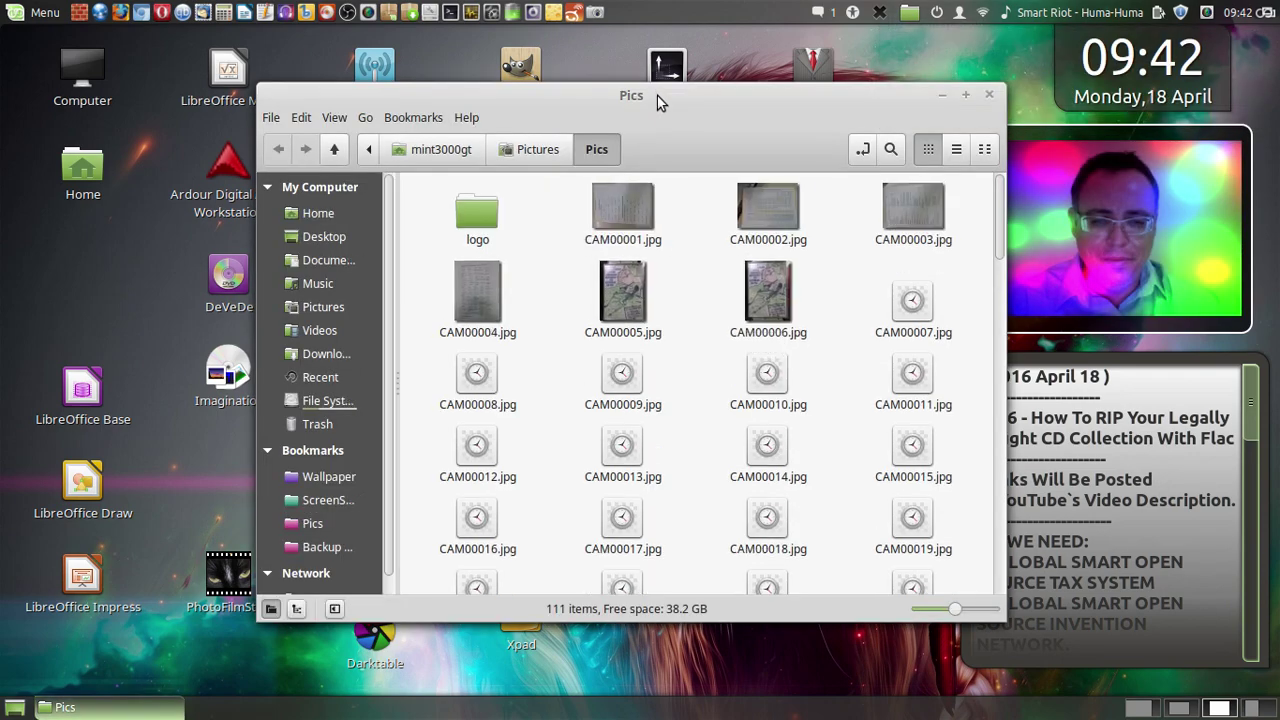
pyautogui.scroll(-8, 524, 210)
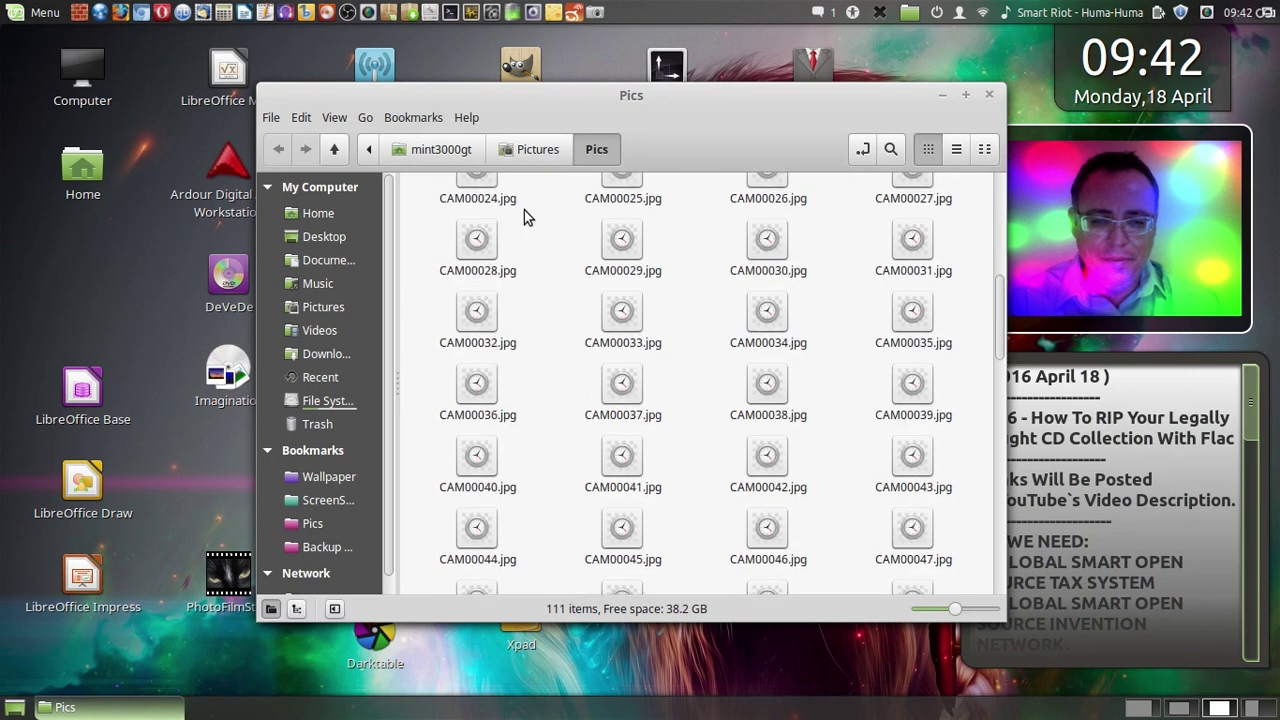
pyautogui.scroll(8, 524, 210)
pyautogui.scroll(-9, 524, 210)
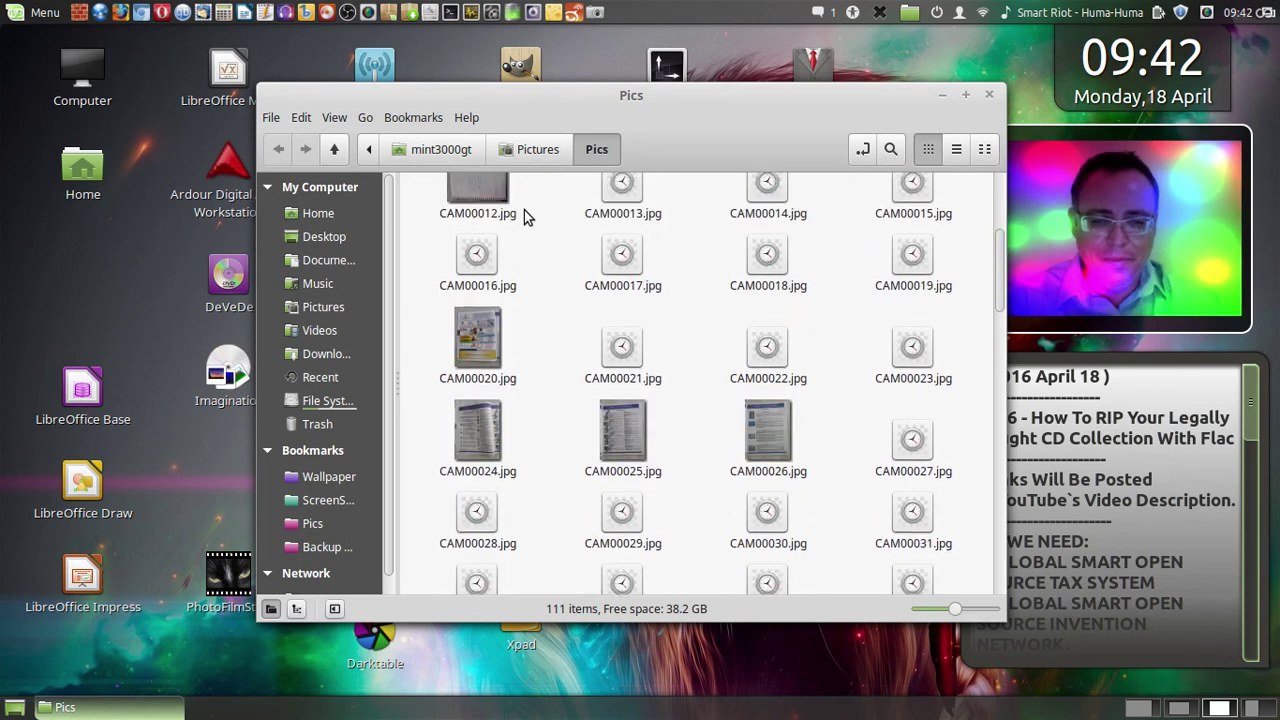
pyautogui.scroll(-20, 524, 218)
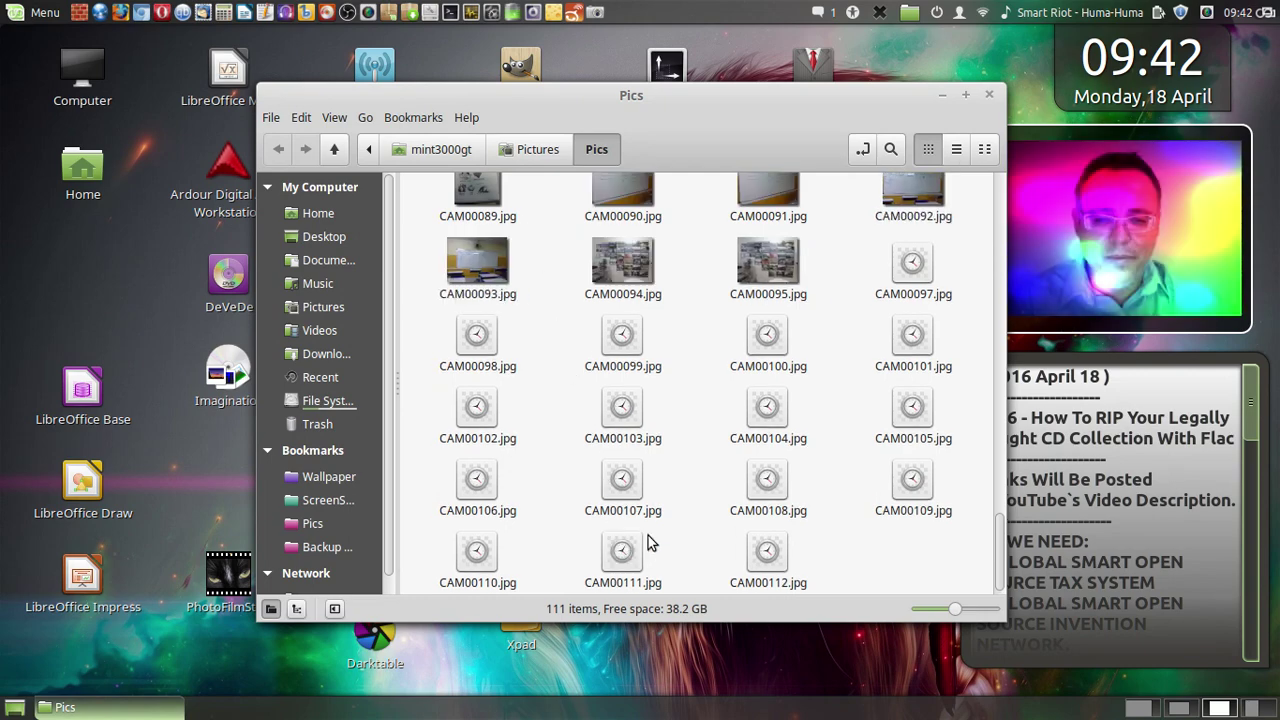
pyautogui.scroll(10, 651, 543)
pyautogui.scroll(3, 620, 343)
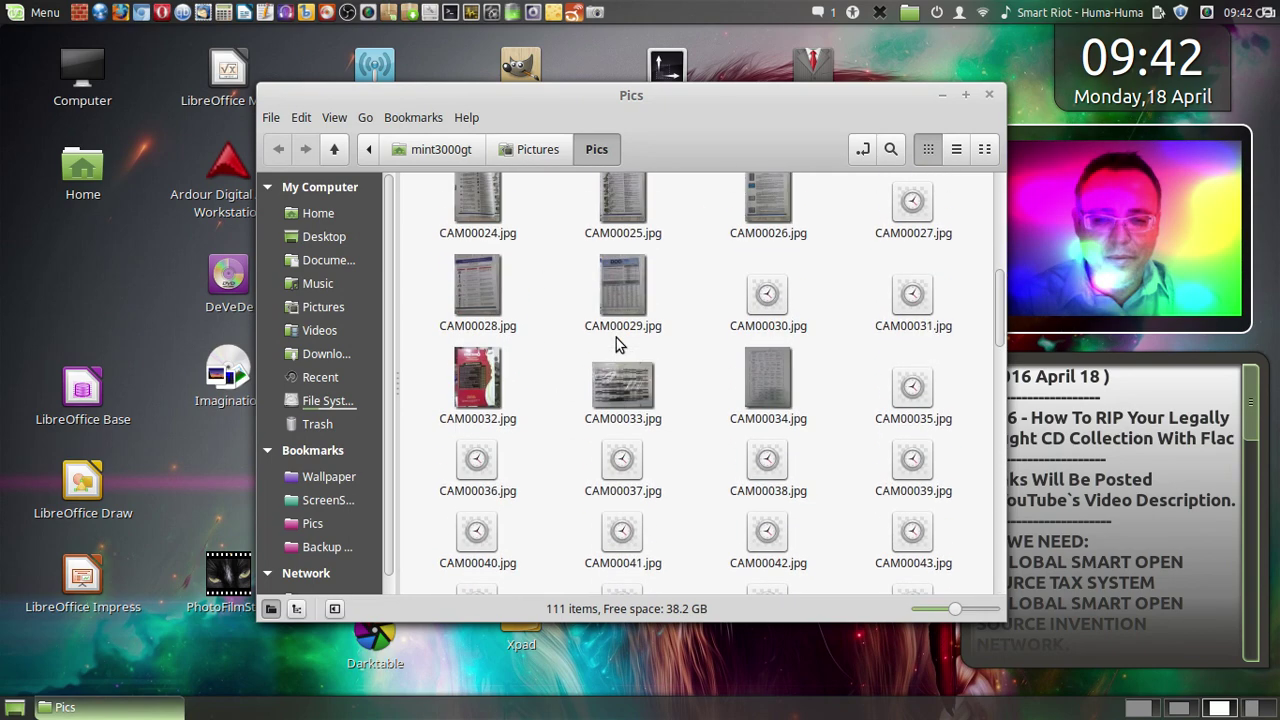
pyautogui.scroll(3, 552, 175)
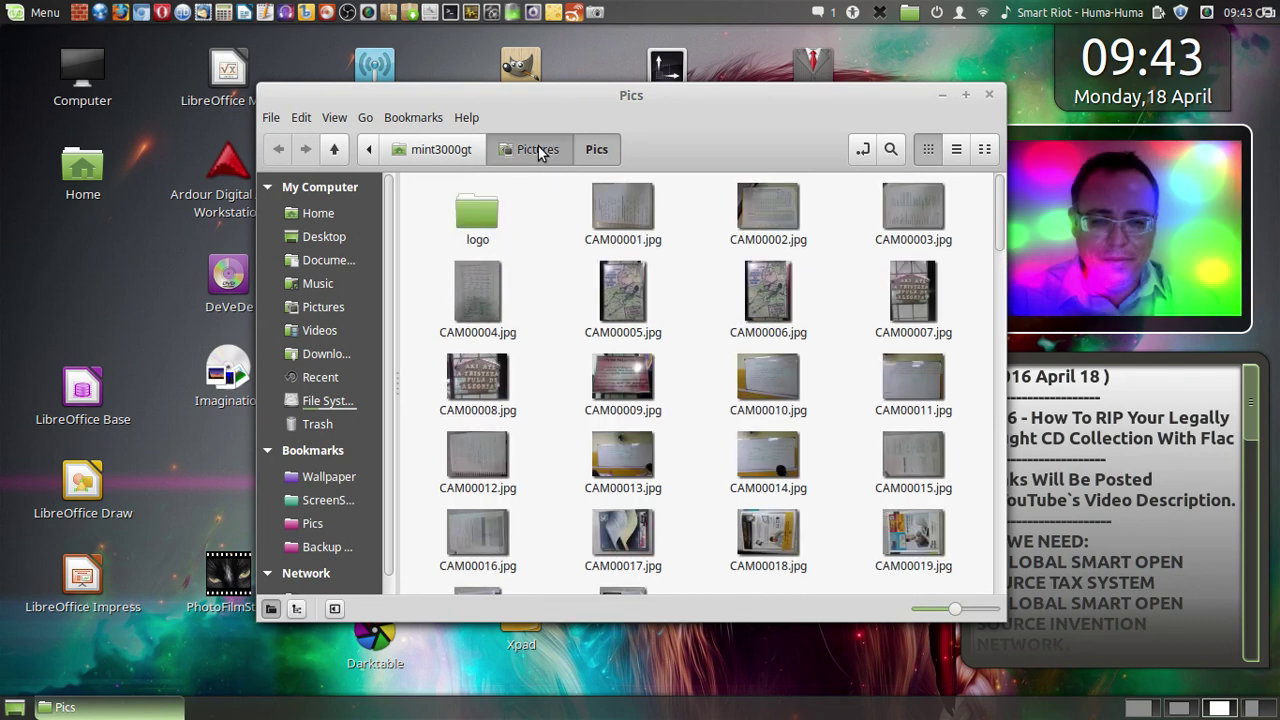
# - Open 2016-04-18-094128.jpg from the Webcam folder inside Pictures and close the file manager window
pyautogui.click(538, 149)
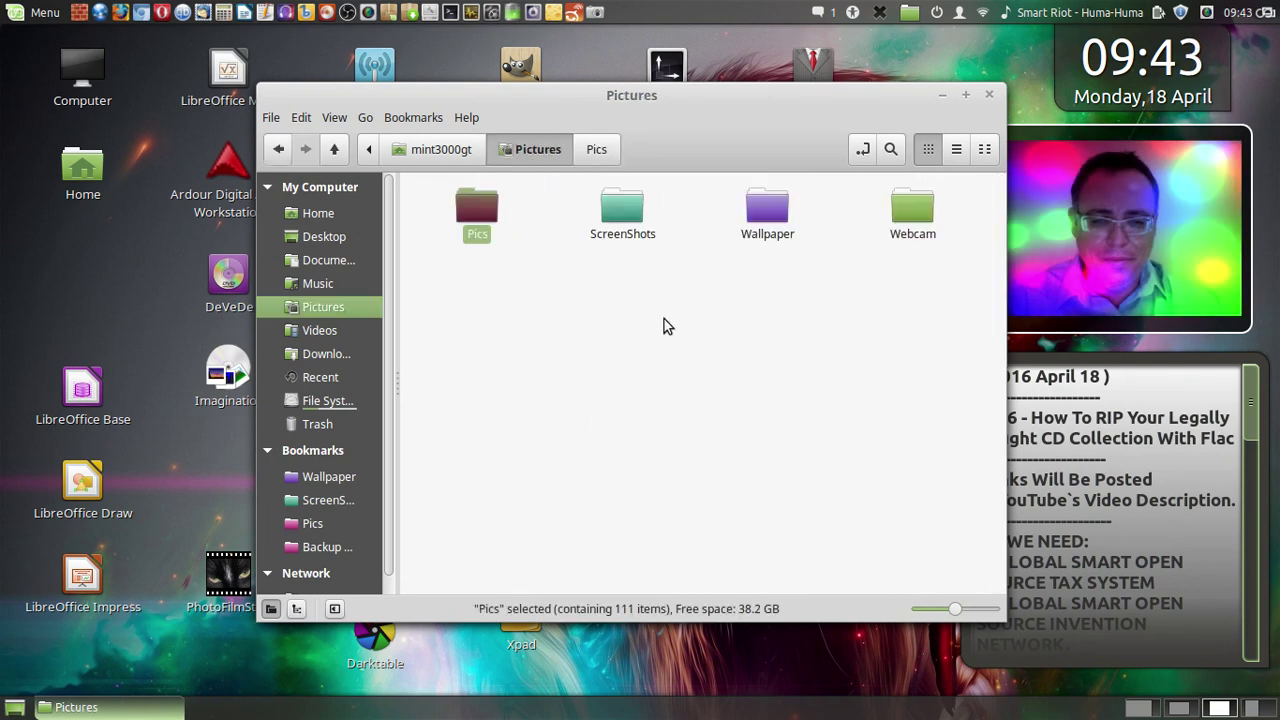
pyautogui.doubleClick(912, 212)
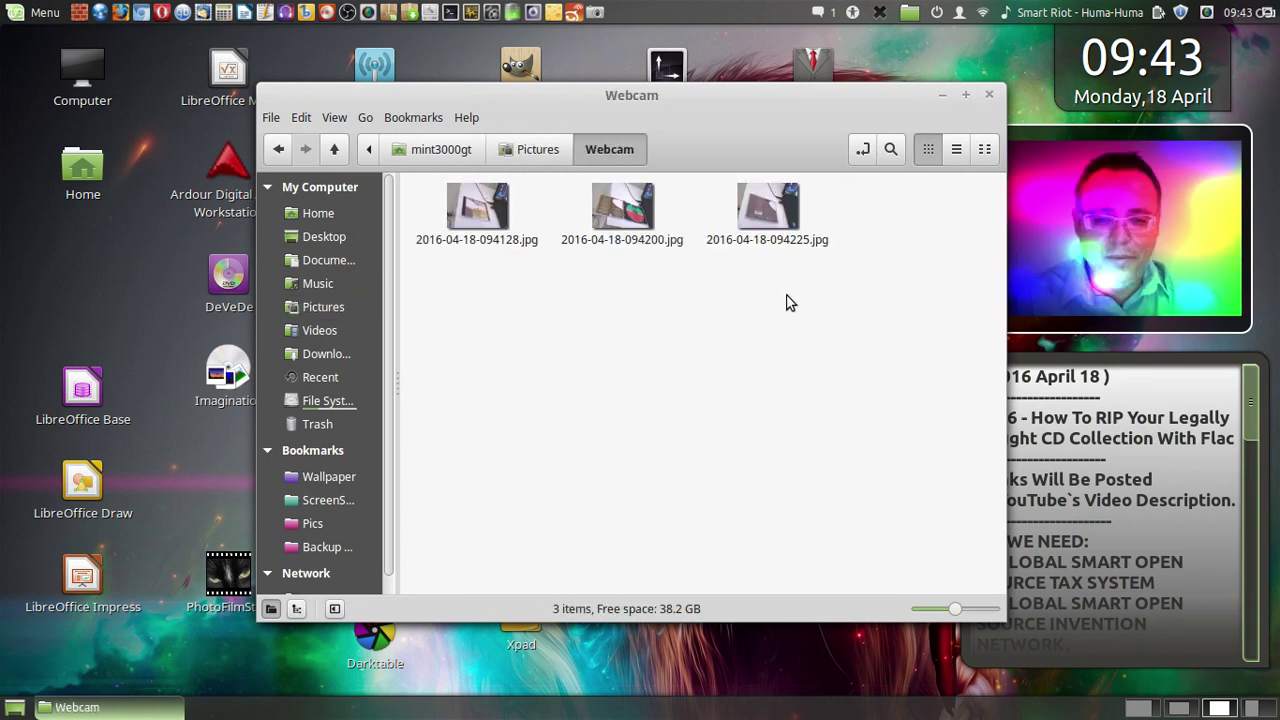
pyautogui.doubleClick(483, 207)
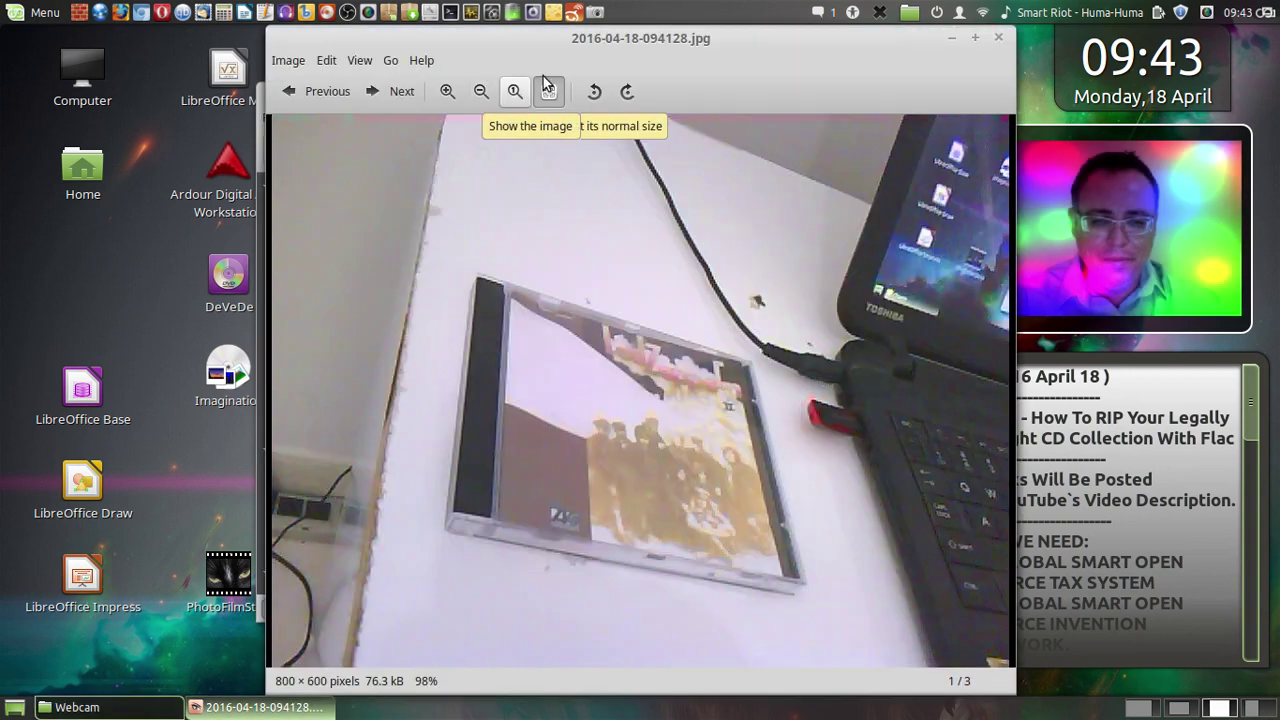
pyautogui.moveTo(572, 51); pyautogui.dragTo(440, 48)
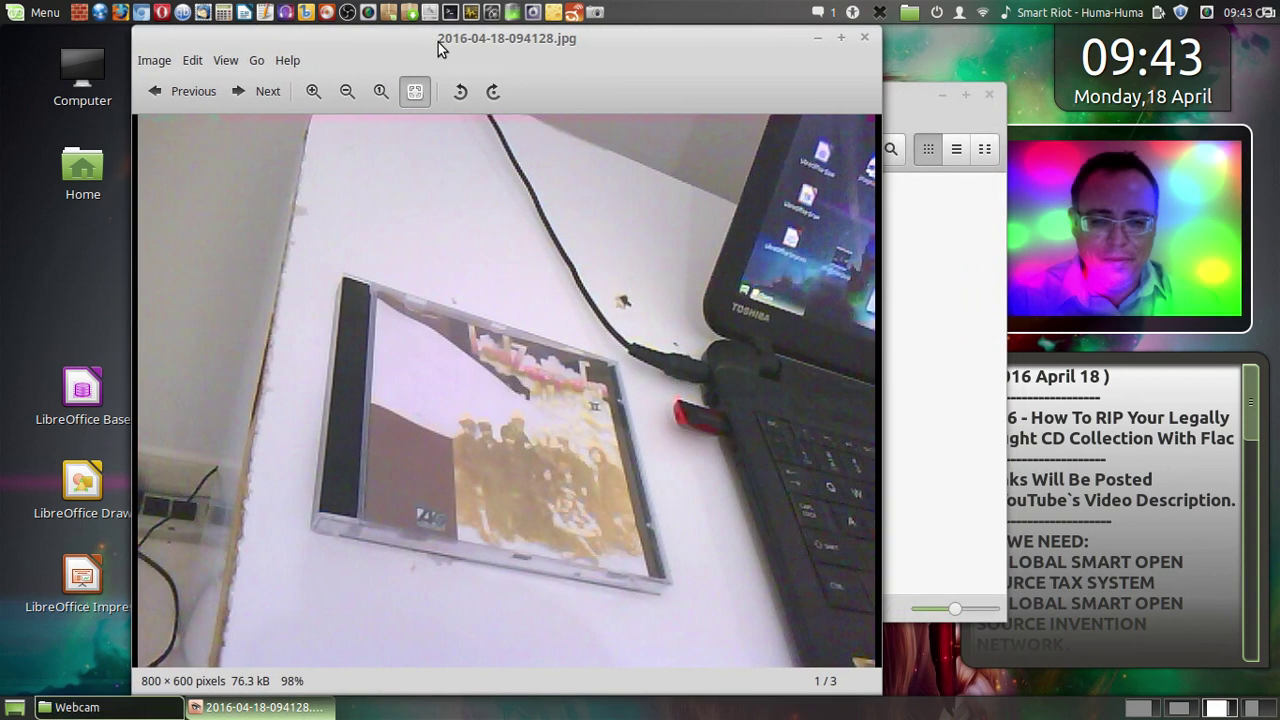
pyautogui.moveTo(977, 105); pyautogui.dragTo(948, 100)
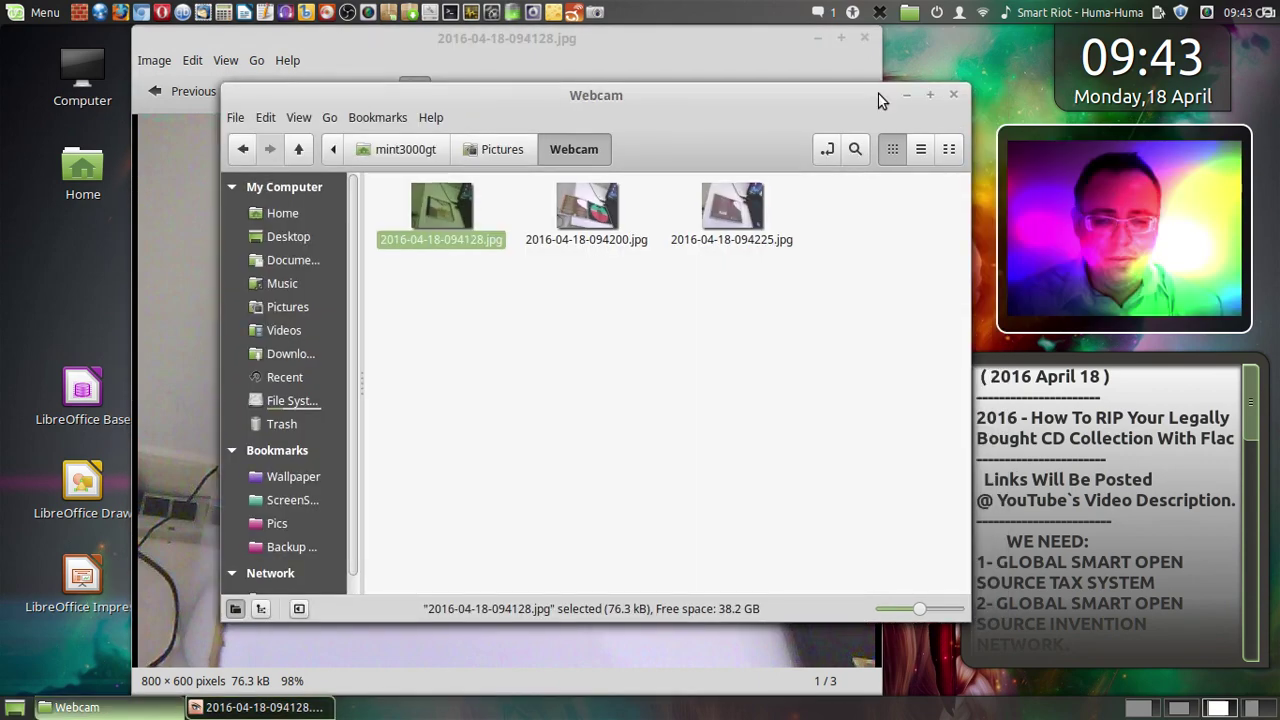
pyautogui.click(950, 95)
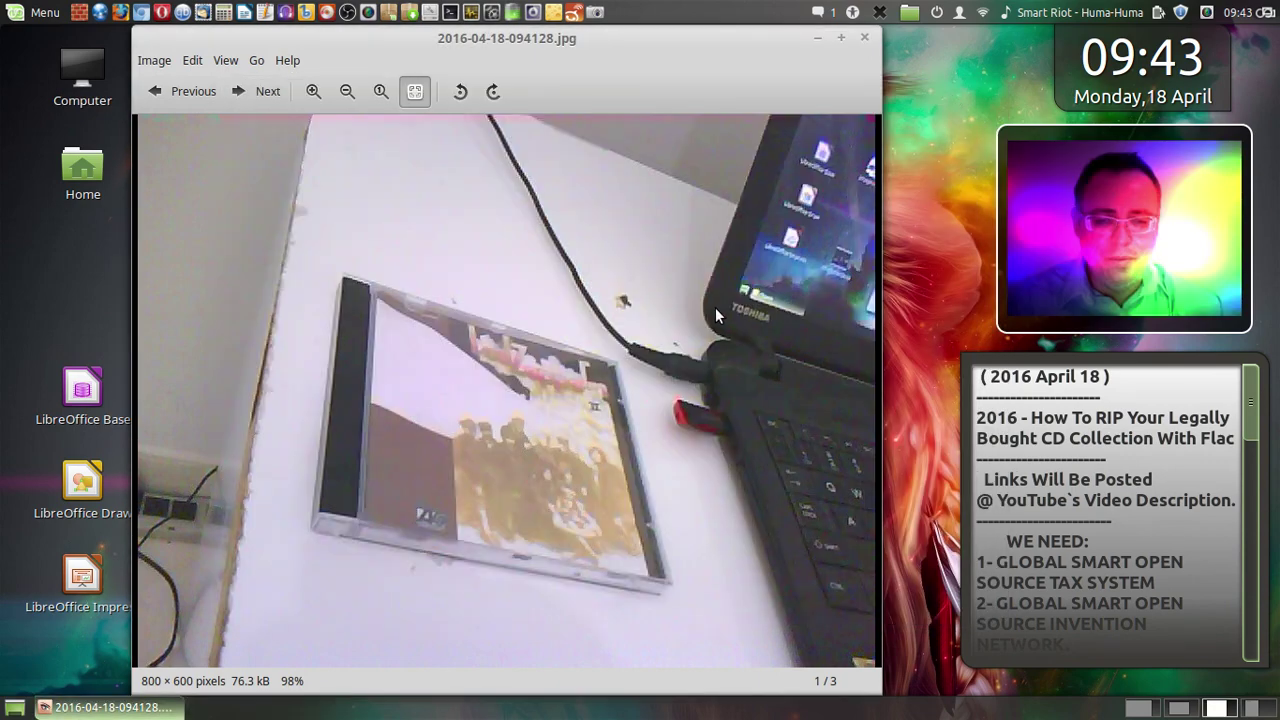
# - Examine the CD front cover photo enlarged and in full screen, and close the image viewer
pyautogui.scroll(5, 715, 310)
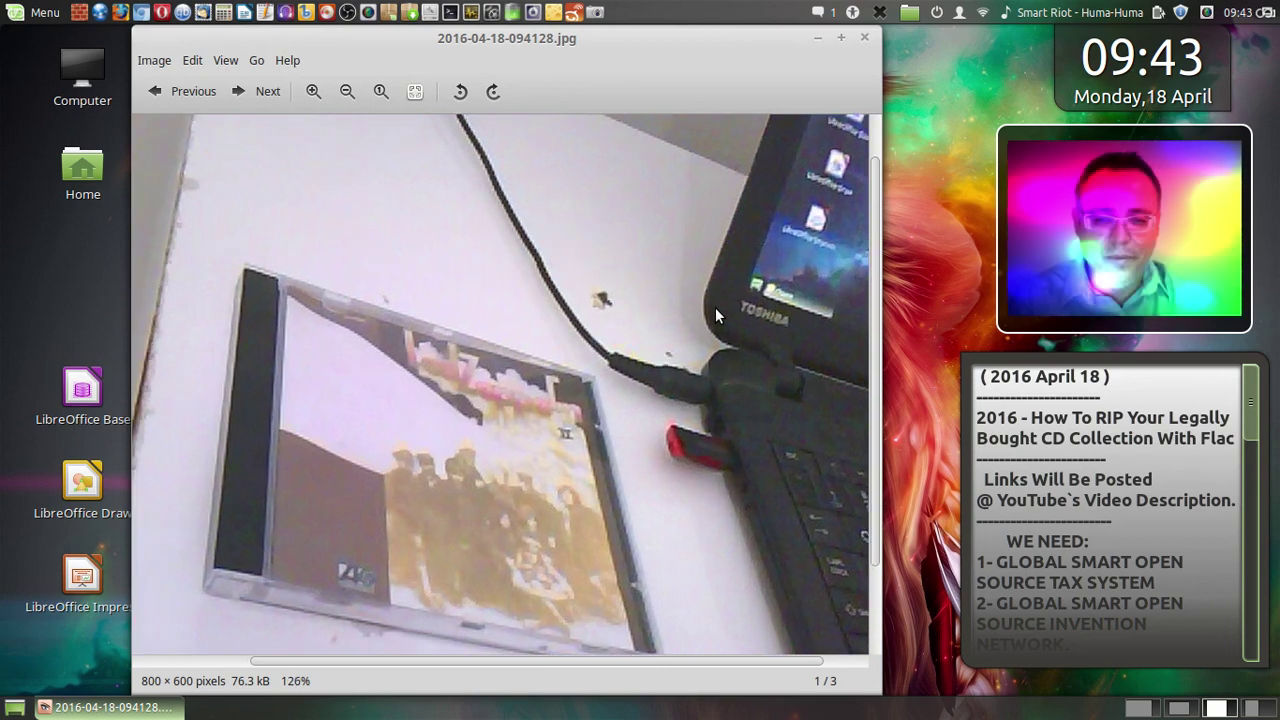
pyautogui.scroll(1, 716, 312)
pyautogui.moveTo(633, 341); pyautogui.dragTo(635, 277)
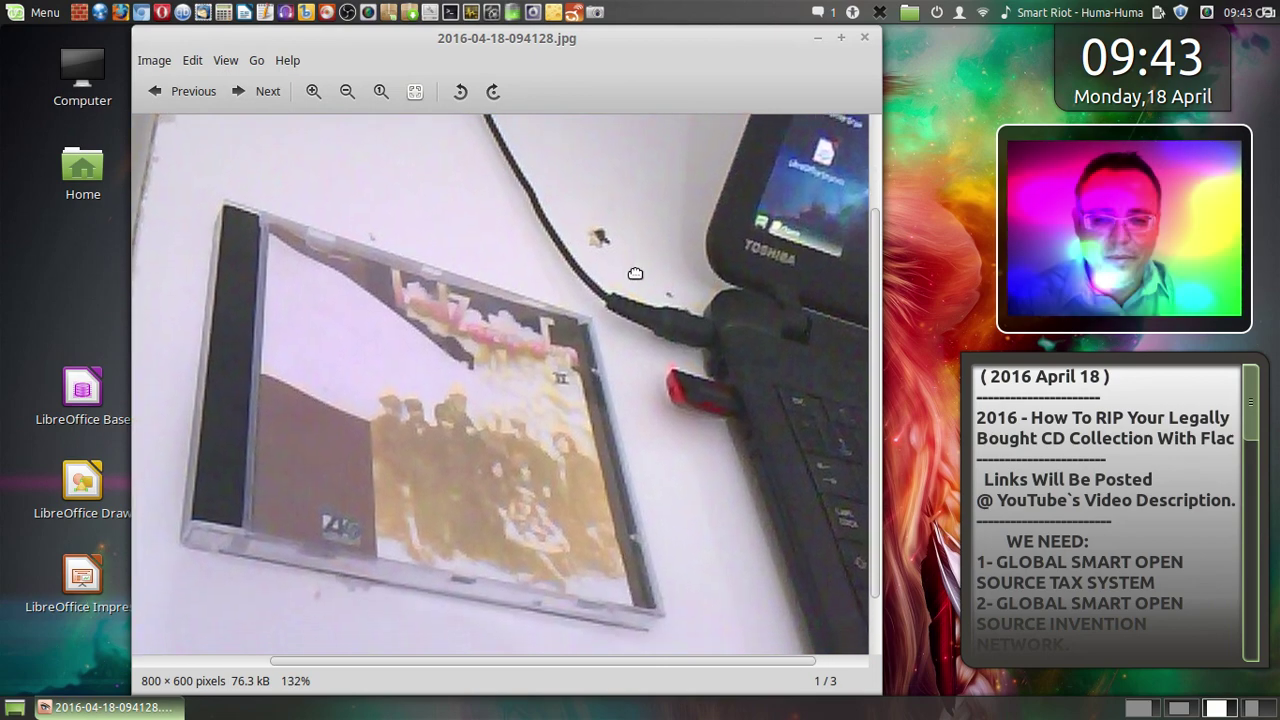
pyautogui.click(840, 41)
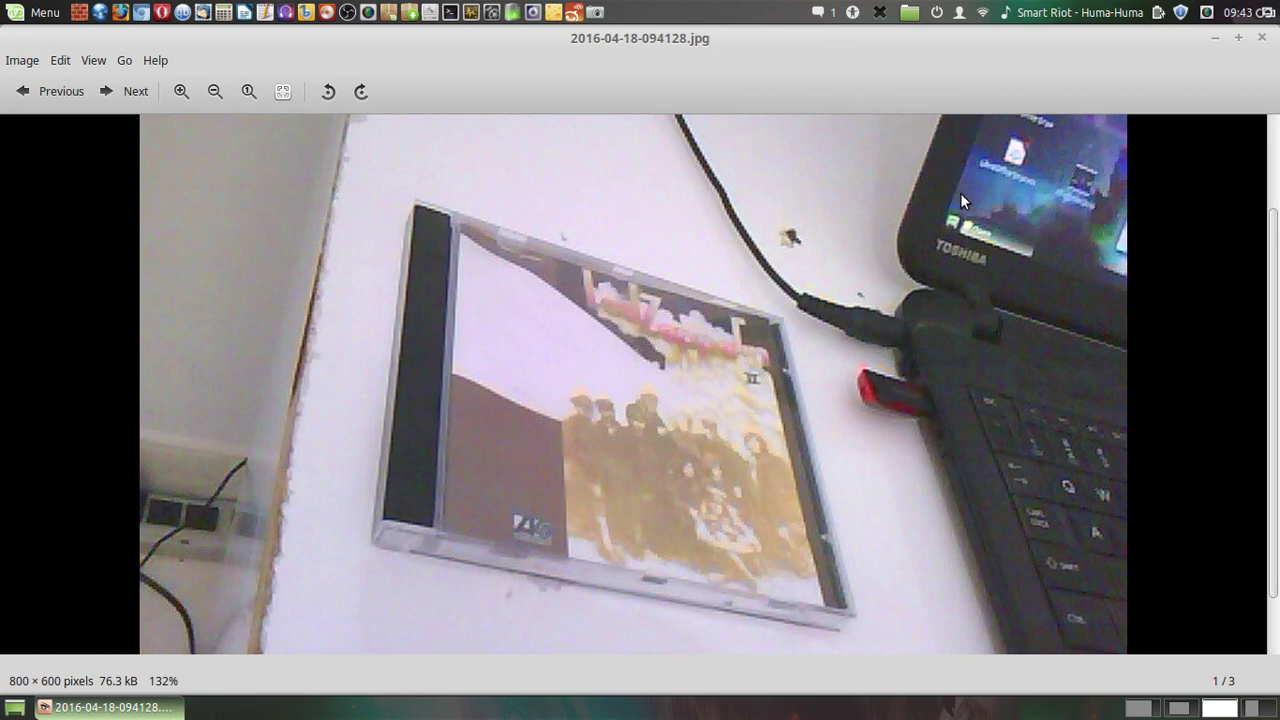
pyautogui.press('F11')
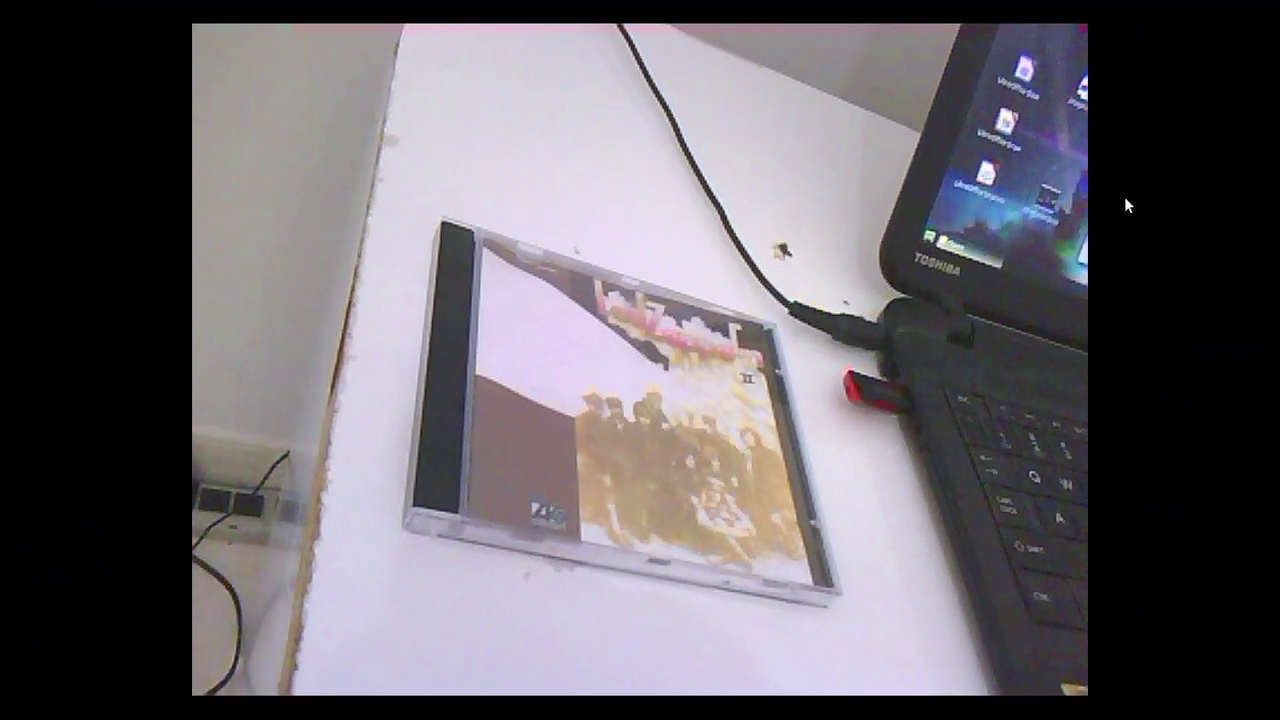
pyautogui.moveTo(1126, 371); pyautogui.dragTo(656, 312)
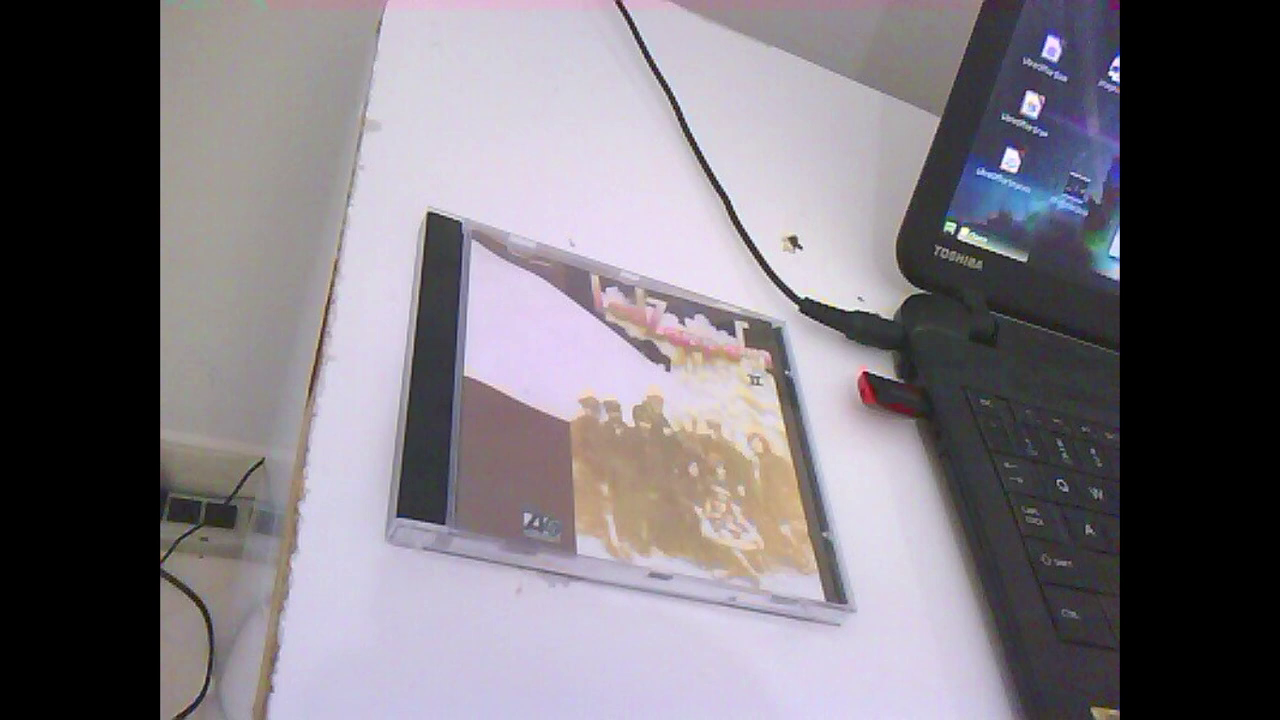
pyautogui.press('Escape')
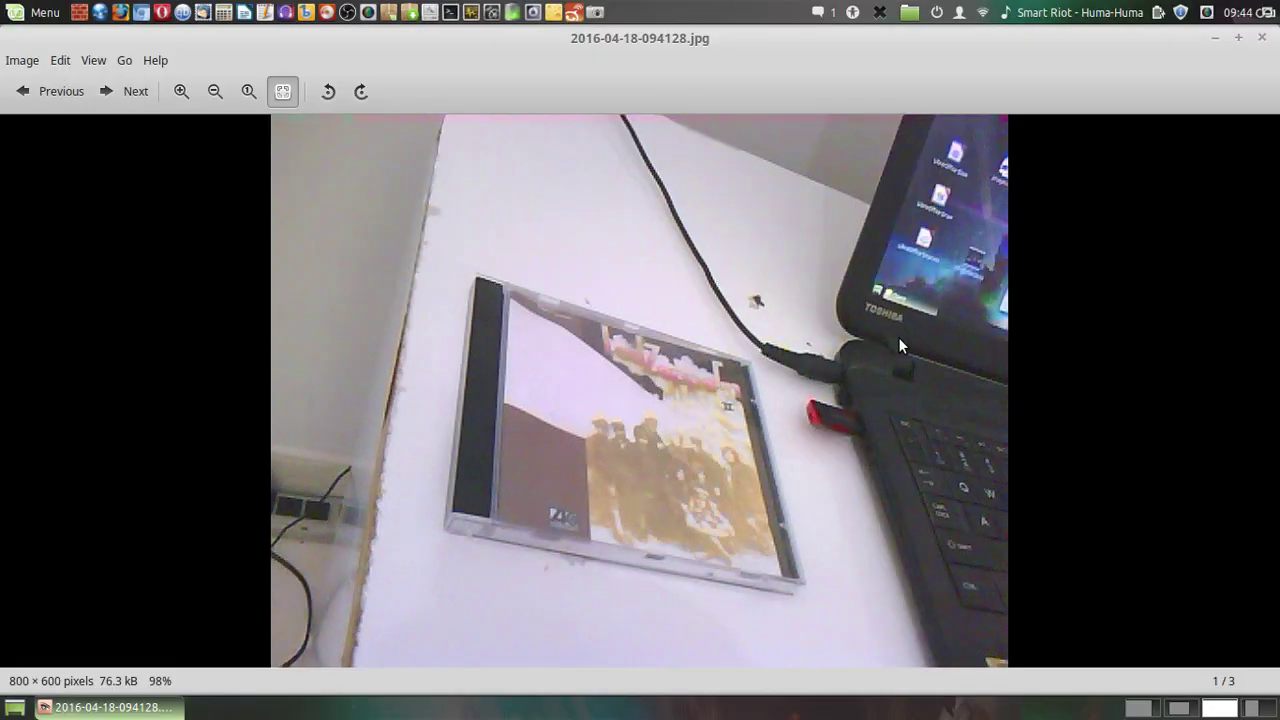
pyautogui.click(1263, 38)
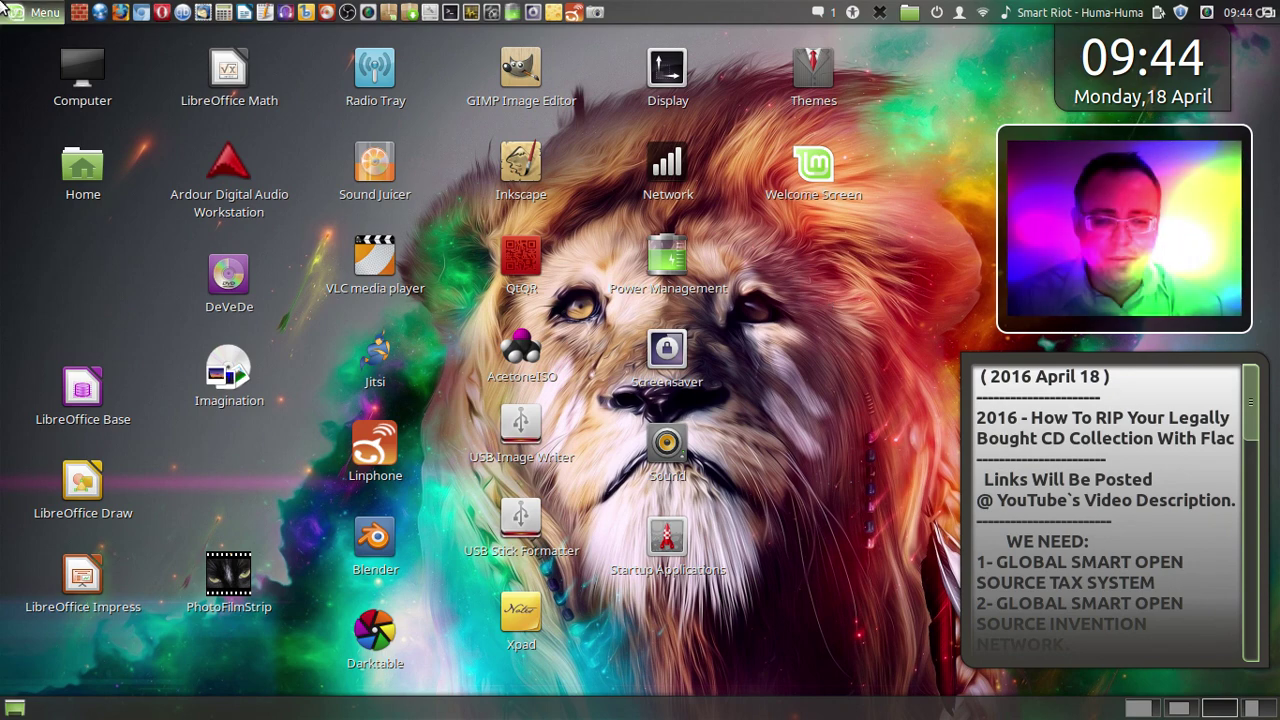
# - Switch to Firefox on workspace 1 and bring up the FLAC Wikipedia article
pyautogui.moveTo(3, 8)
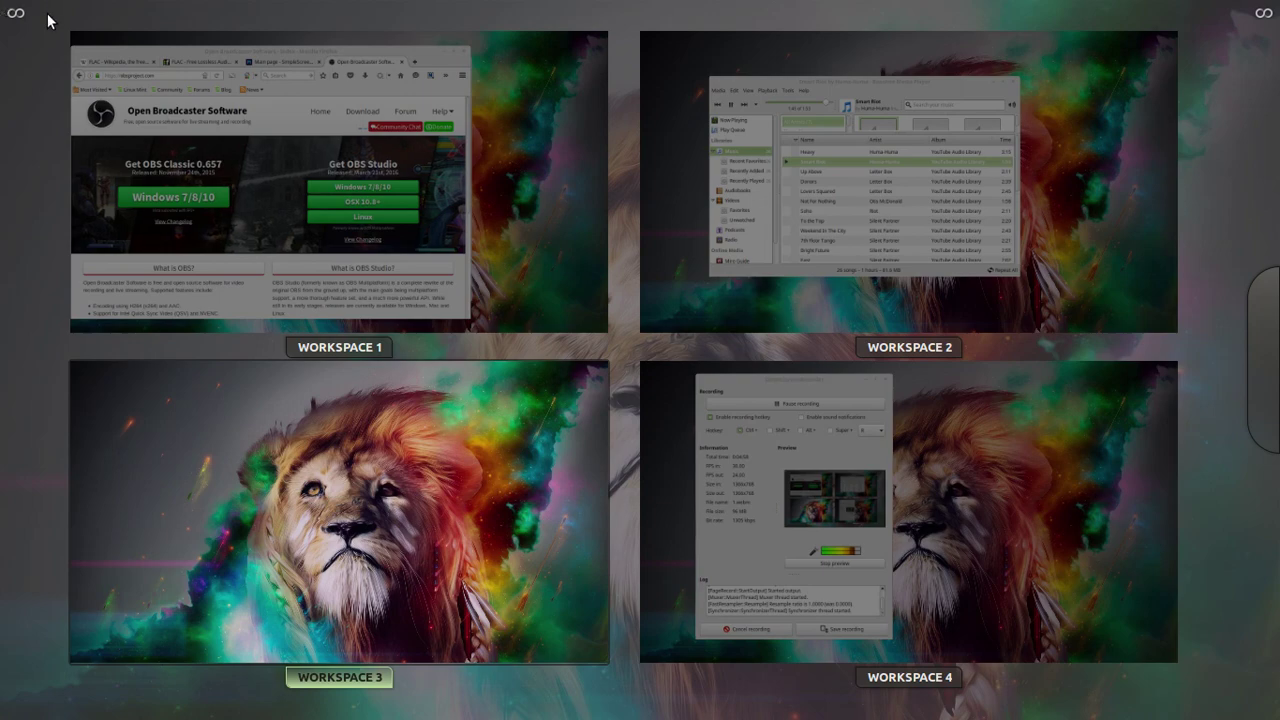
pyautogui.click(160, 127)
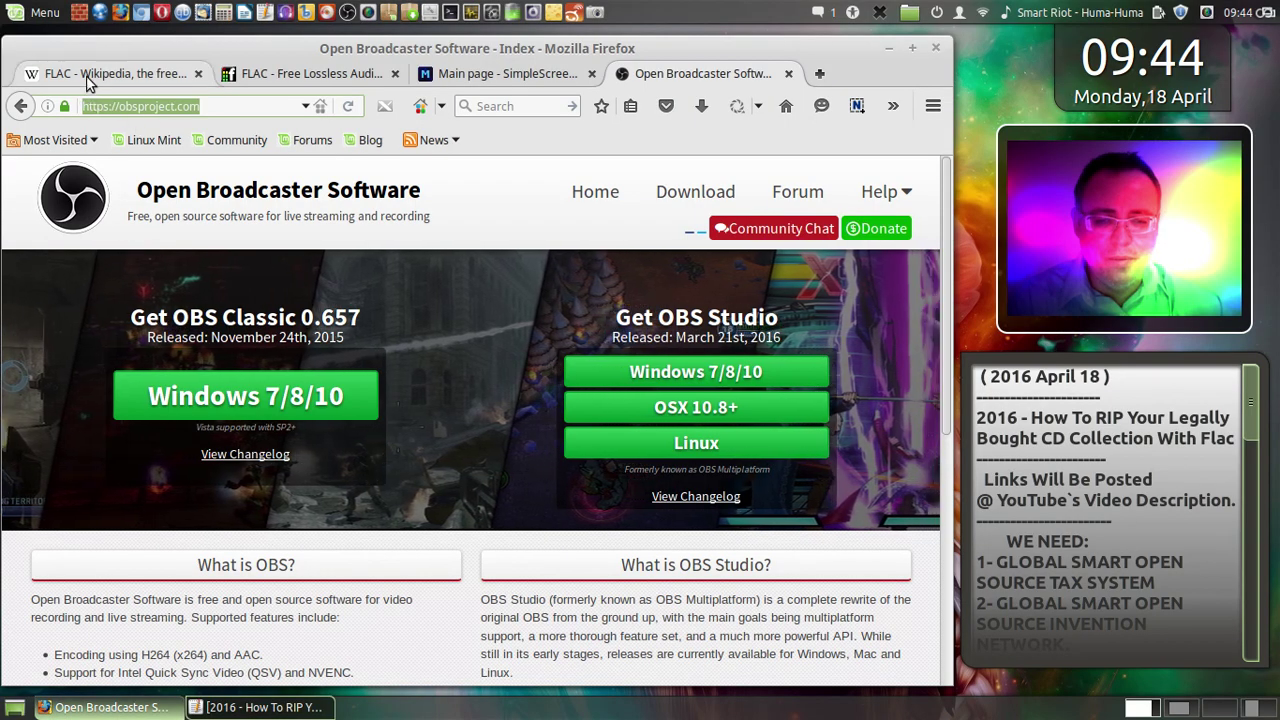
pyautogui.click(92, 78)
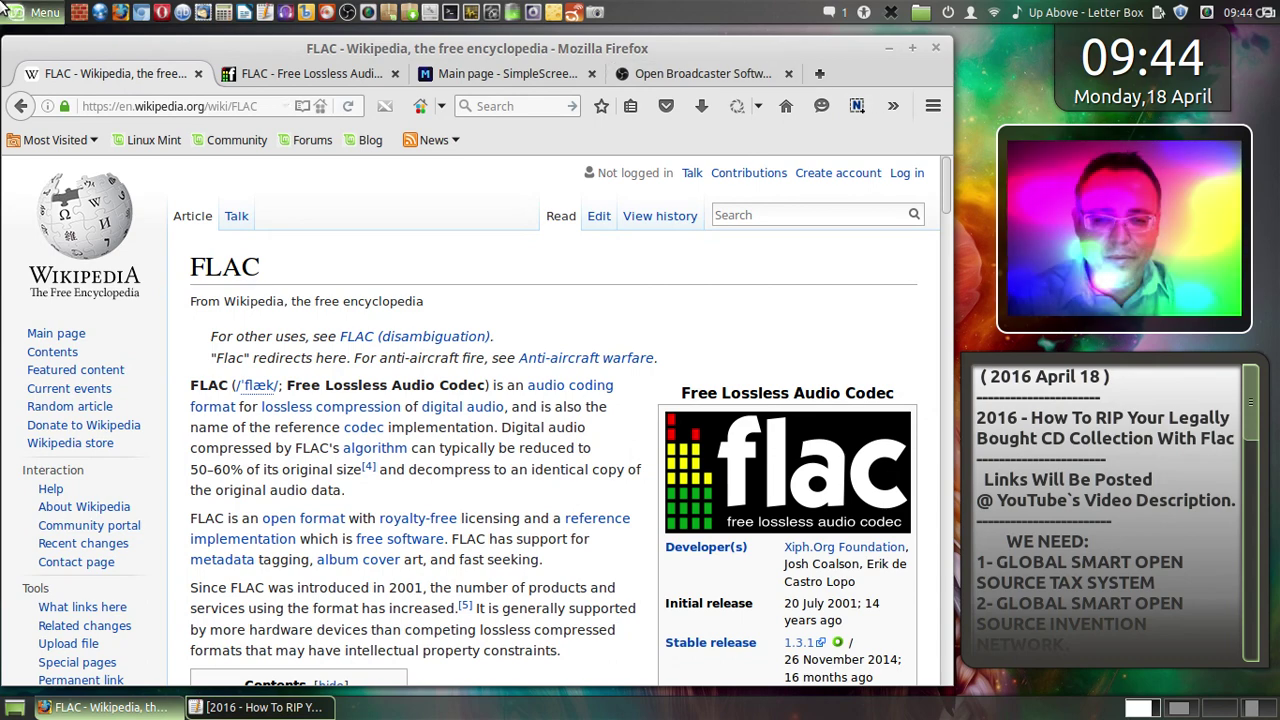
pyautogui.moveTo(2, 2)
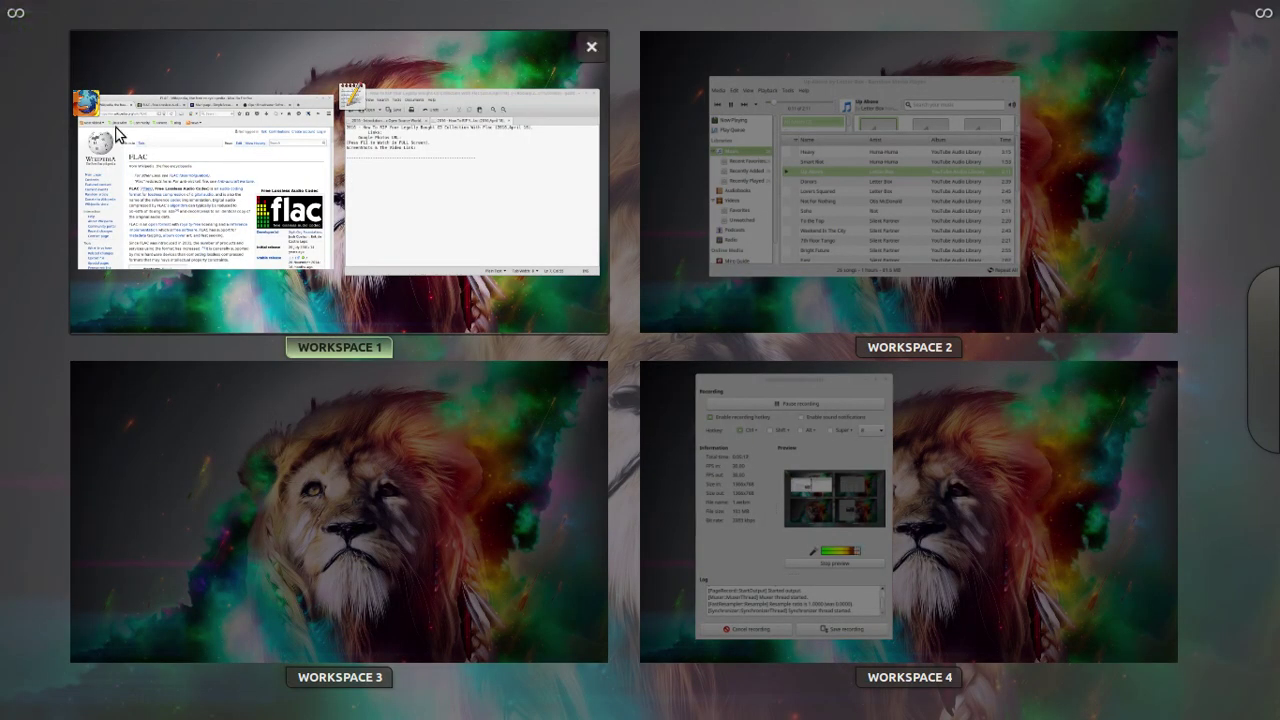
pyautogui.click(305, 135)
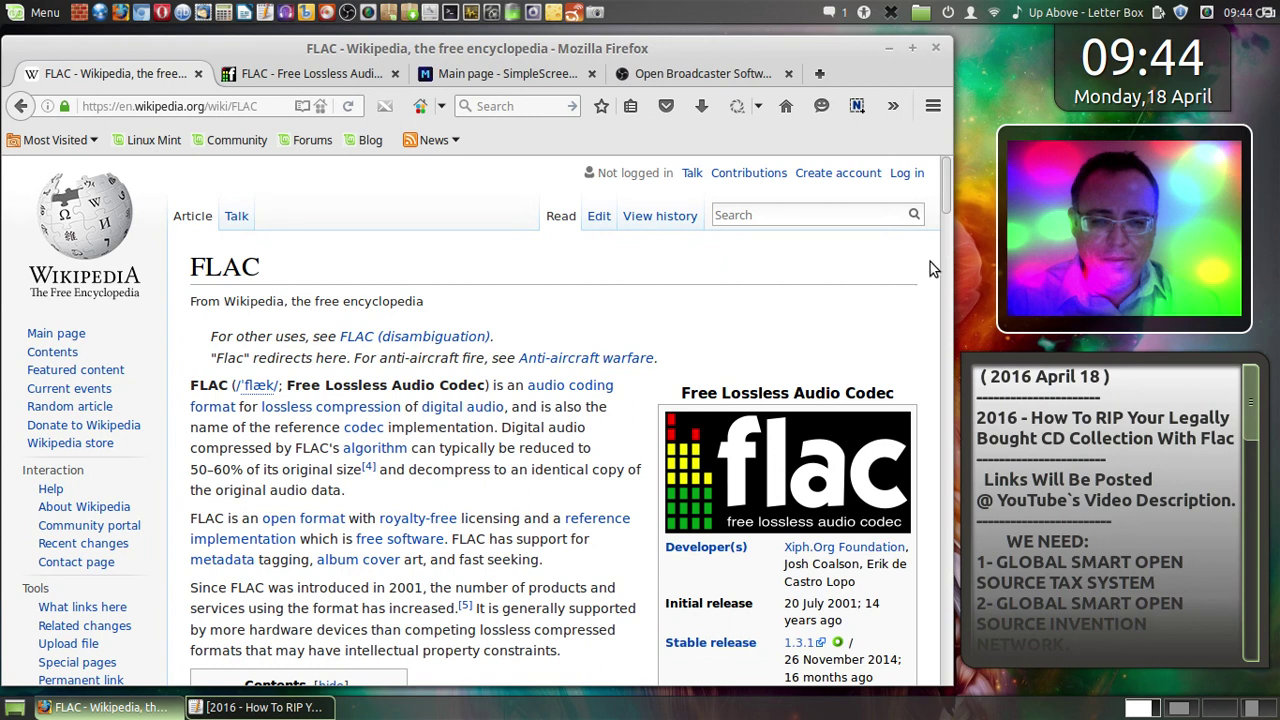
# - Read the FLAC Wikipedia article from its introduction down to the History section
pyautogui.scroll(-2, 932, 259)
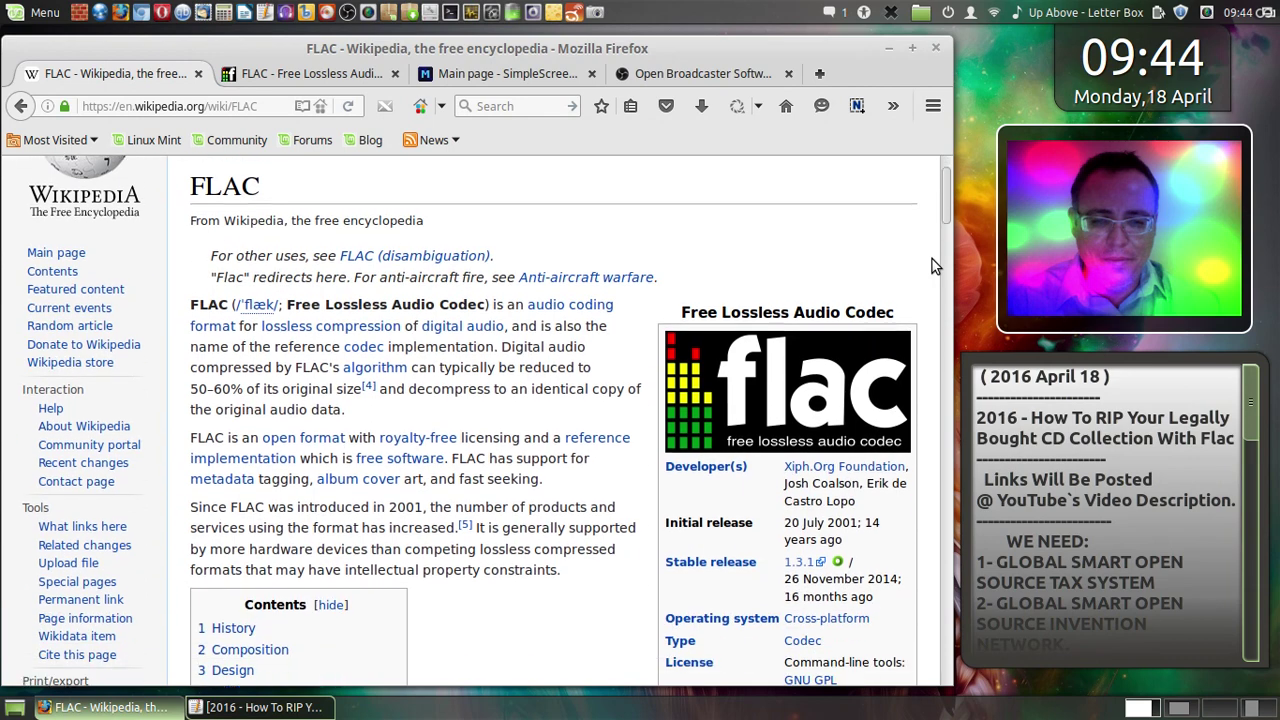
pyautogui.scroll(-1, 932, 259)
pyautogui.scroll(-1, 932, 259)
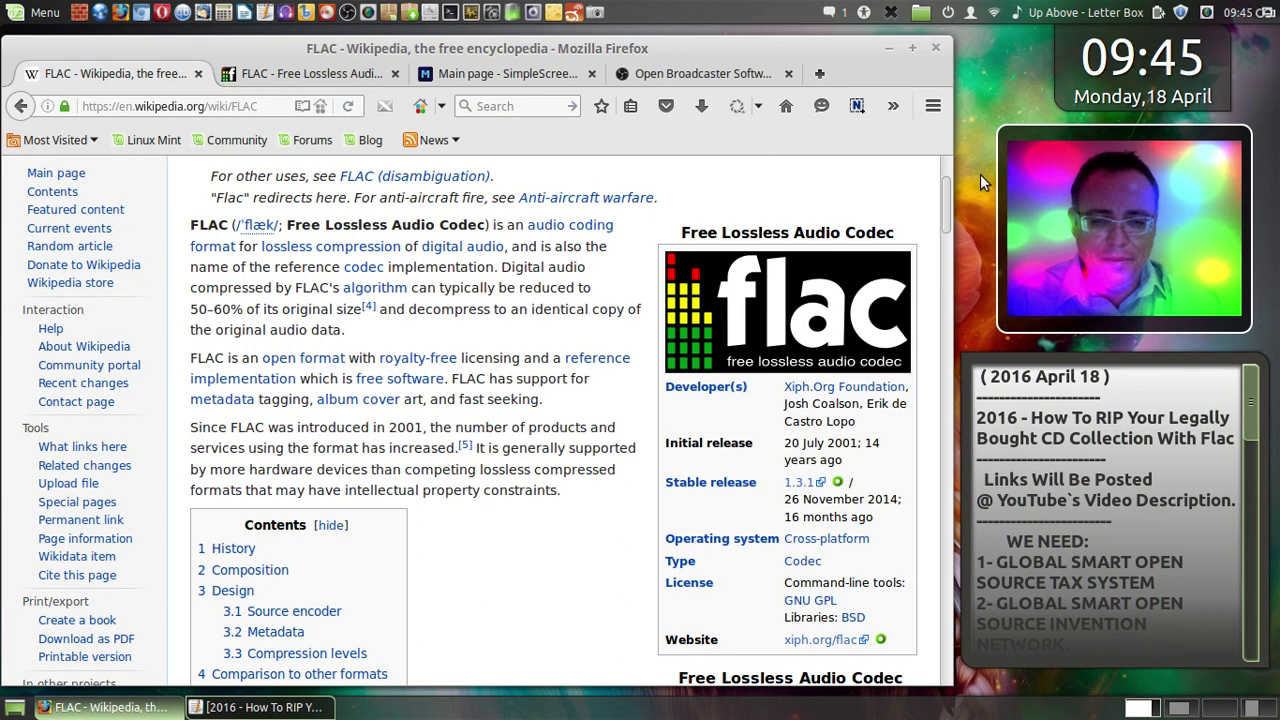
pyautogui.scroll(-5, 619, 562)
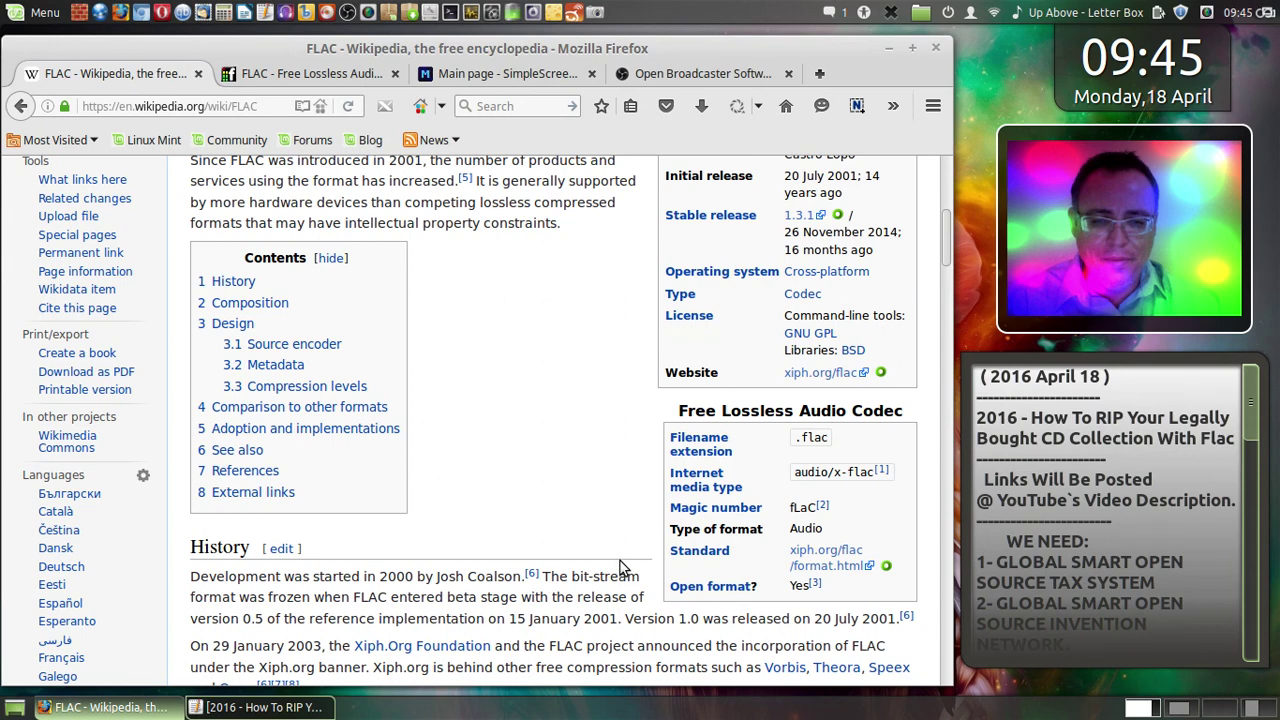
# - Read the FLAC Wikipedia article's History, Composition and Design sections, including source encoder, metadata and compression levels
pyautogui.scroll(1, 641, 352)
pyautogui.scroll(1, 641, 352)
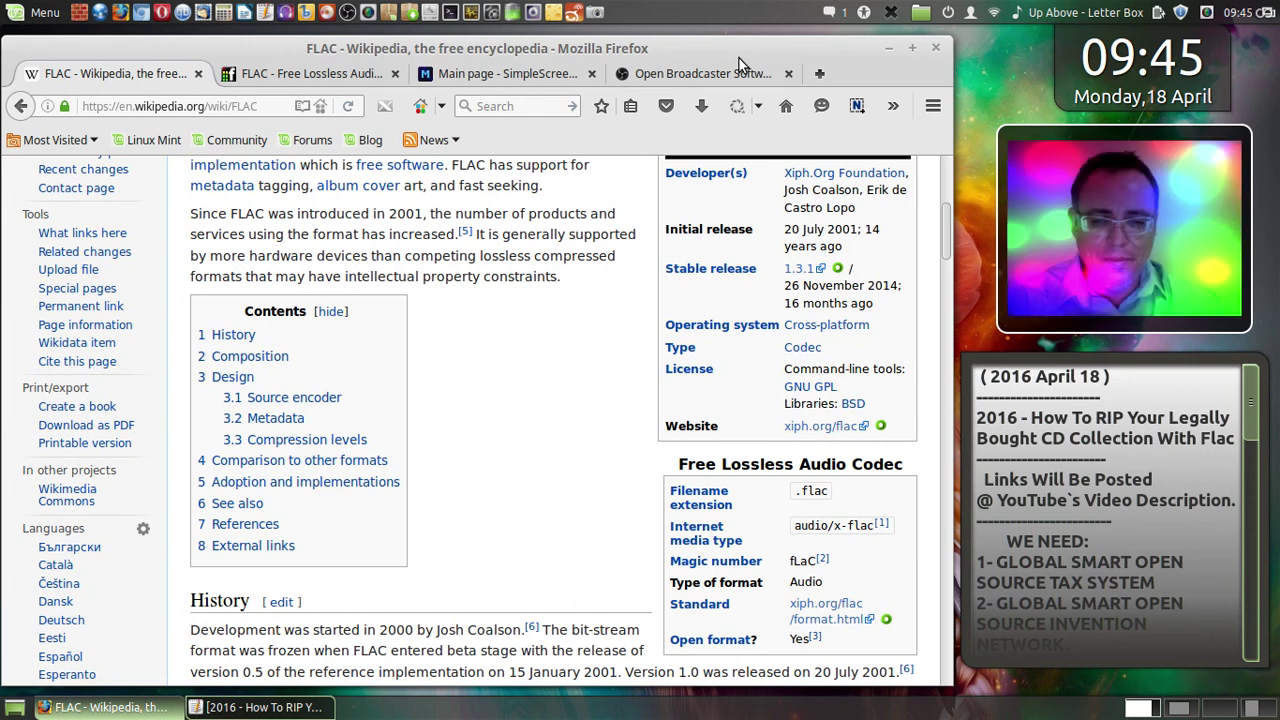
pyautogui.scroll(-5, 592, 340)
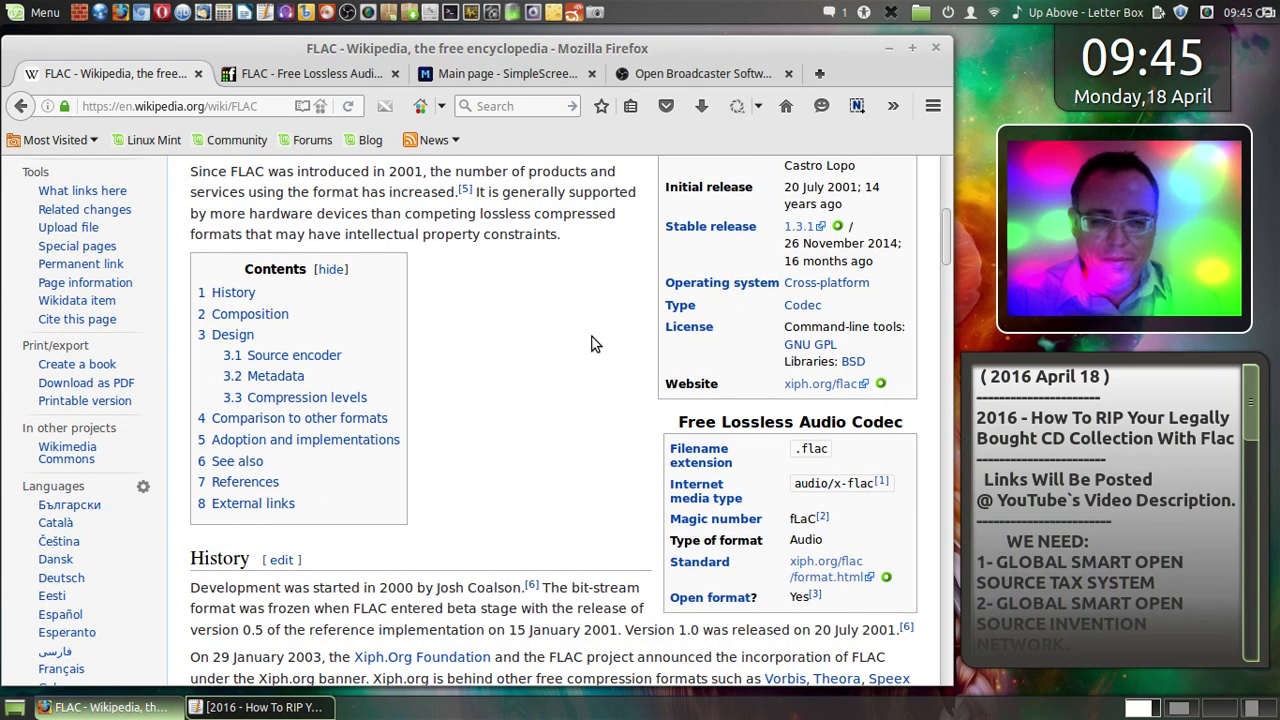
pyautogui.scroll(-4, 590, 345)
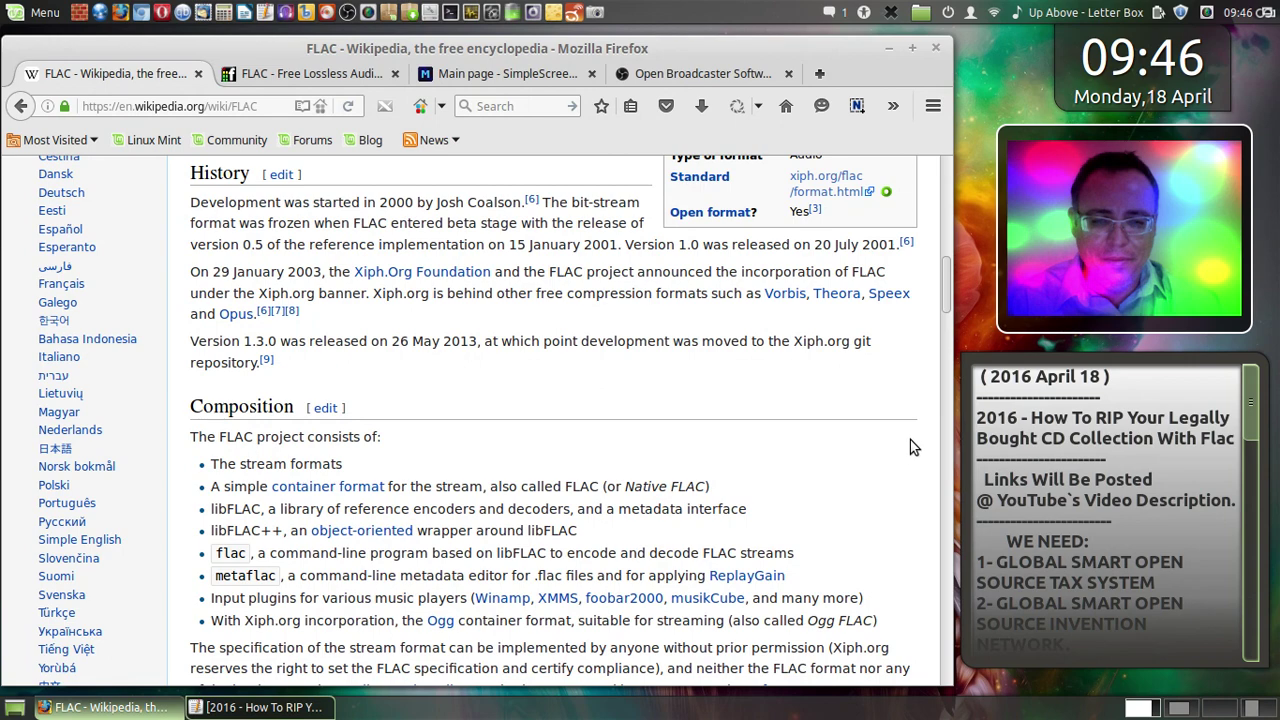
pyautogui.scroll(-2, 920, 468)
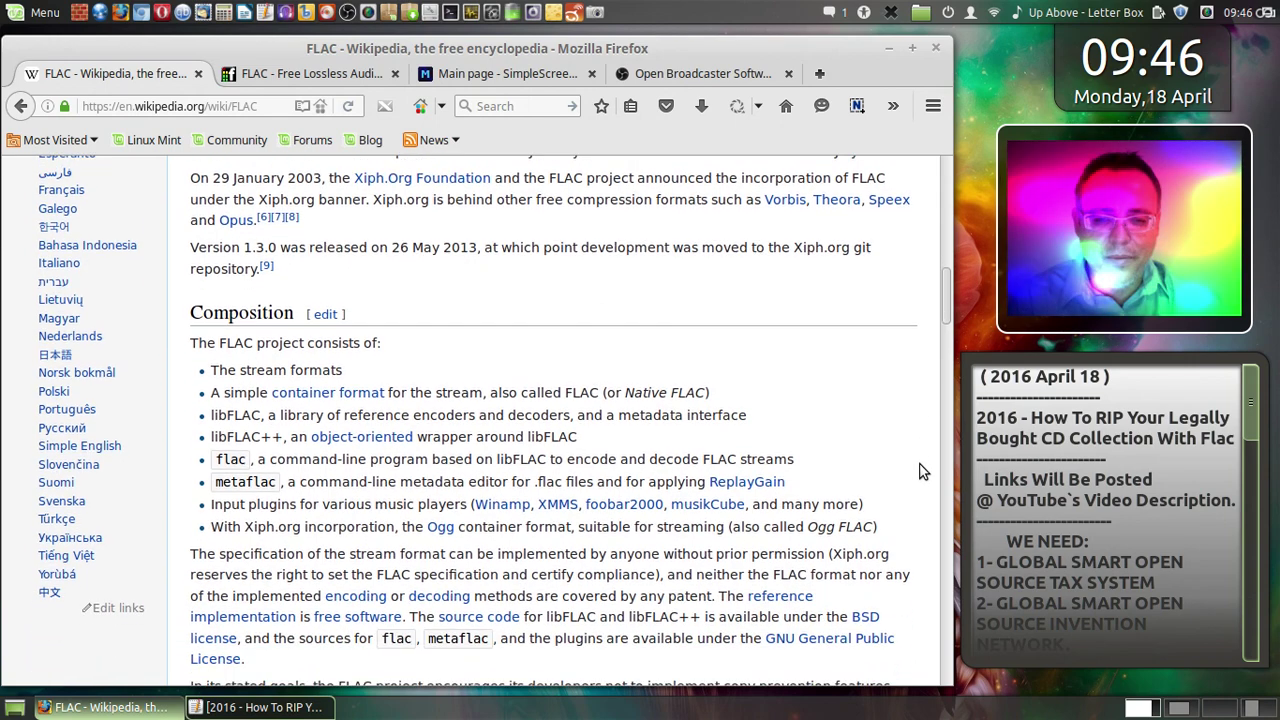
pyautogui.scroll(-4, 922, 471)
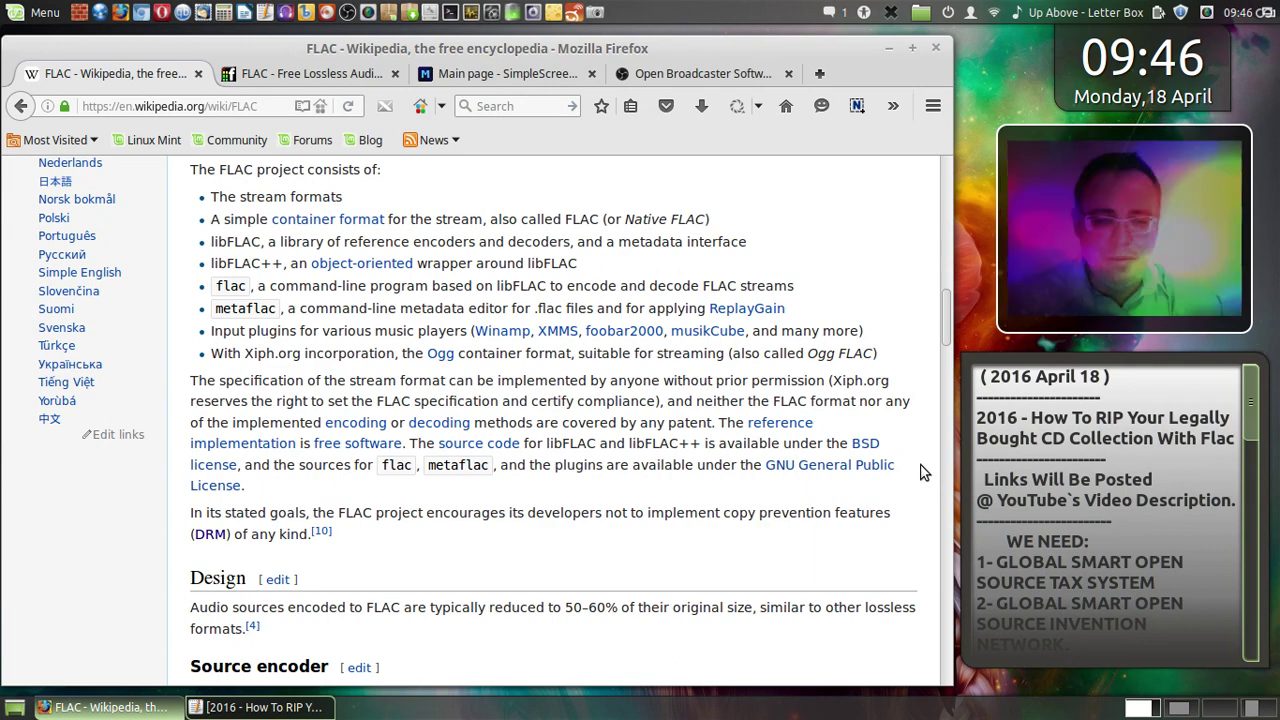
pyautogui.scroll(-2, 924, 473)
pyautogui.scroll(-4, 924, 473)
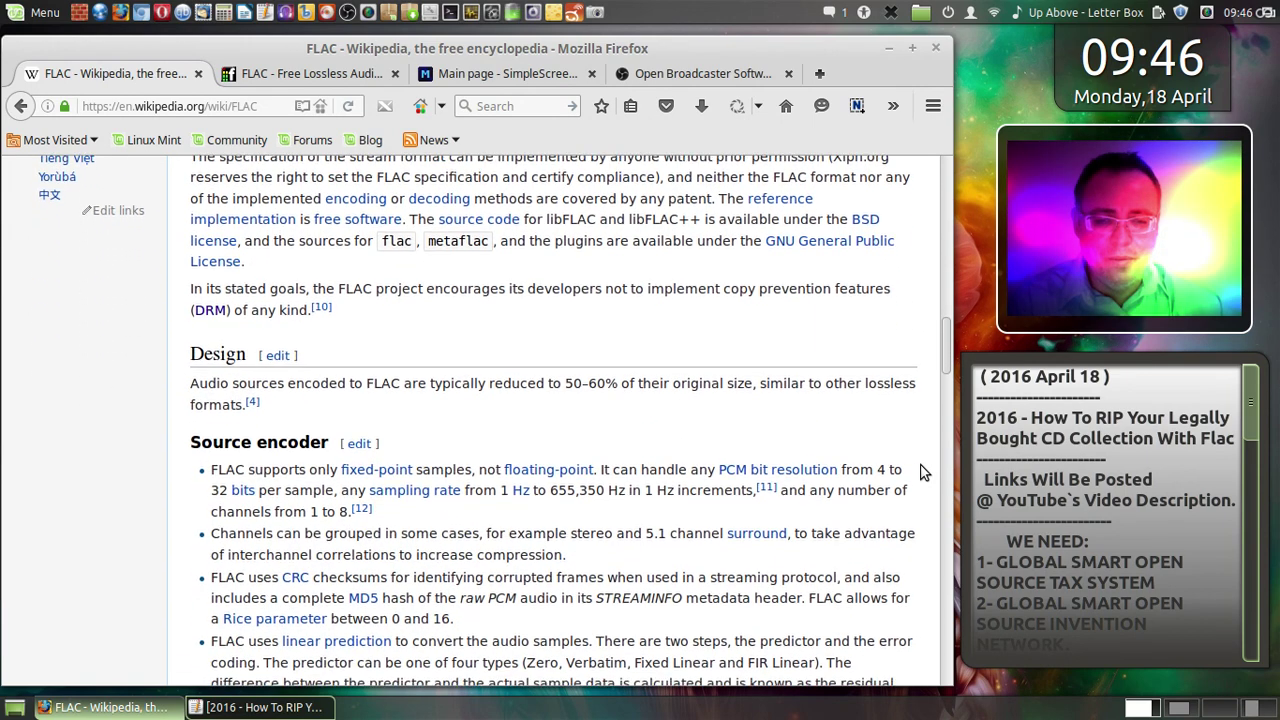
pyautogui.scroll(-2, 924, 473)
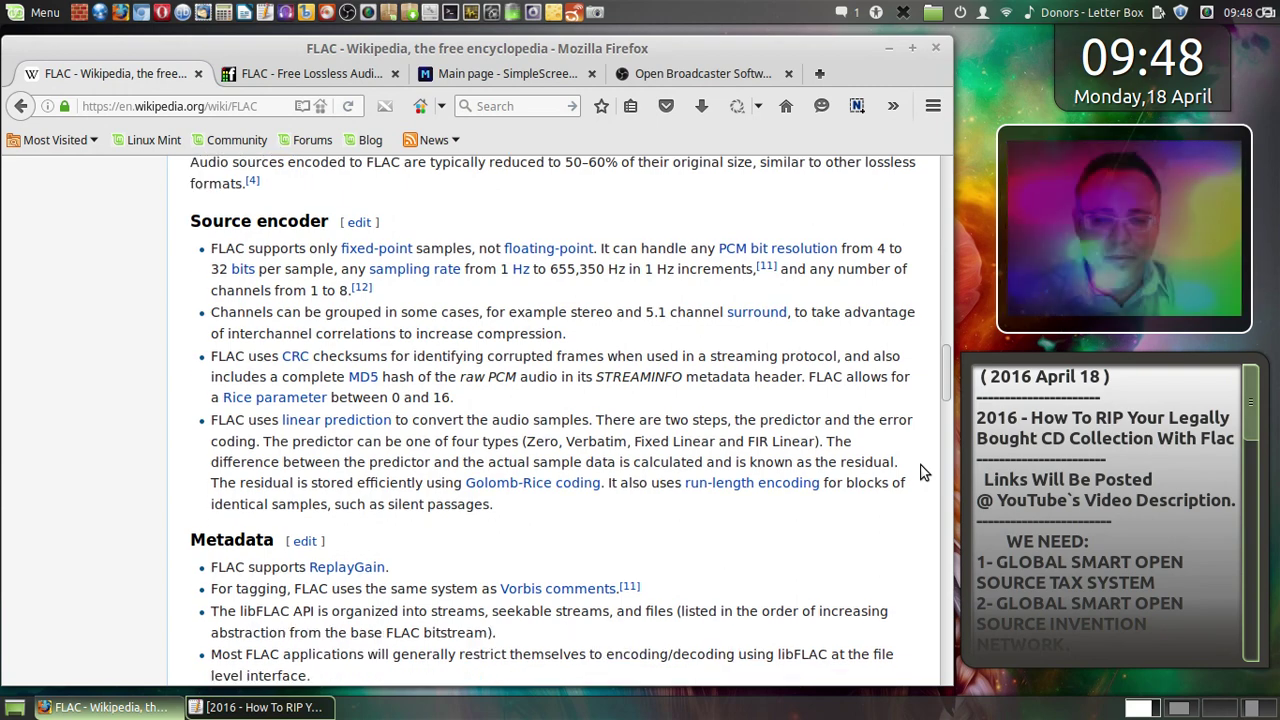
pyautogui.scroll(-2, 922, 472)
pyautogui.scroll(-5, 922, 472)
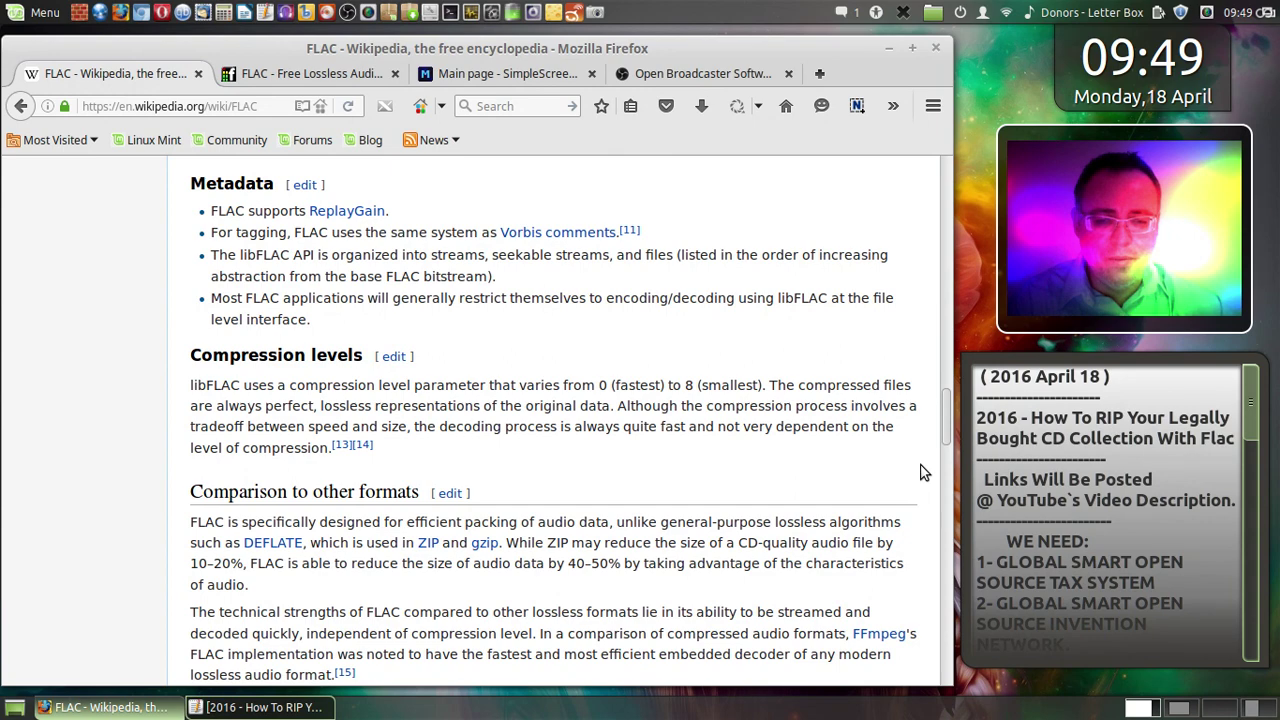
# - Read the rest of the FLAC article, from the comparison to other formats through adoption and references to the external links
pyautogui.scroll(-6, 921, 472)
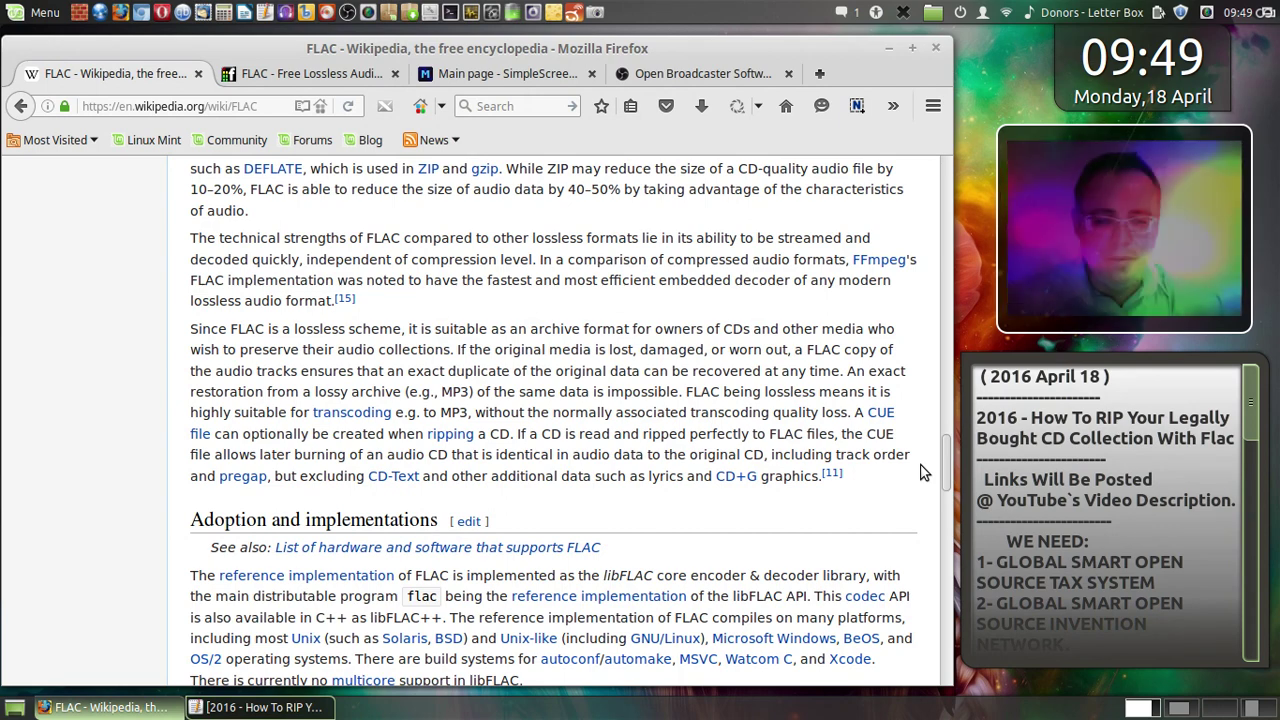
pyautogui.scroll(-2, 922, 472)
pyautogui.scroll(-3, 922, 472)
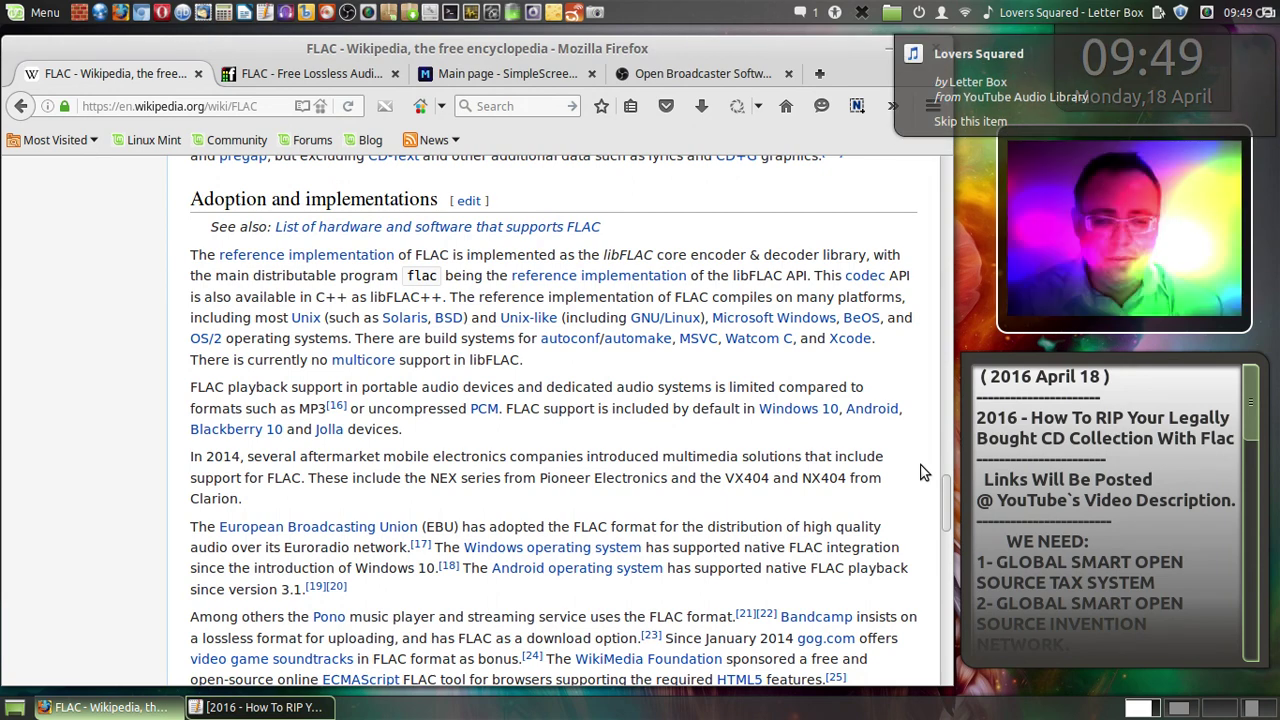
pyautogui.scroll(-4, 922, 472)
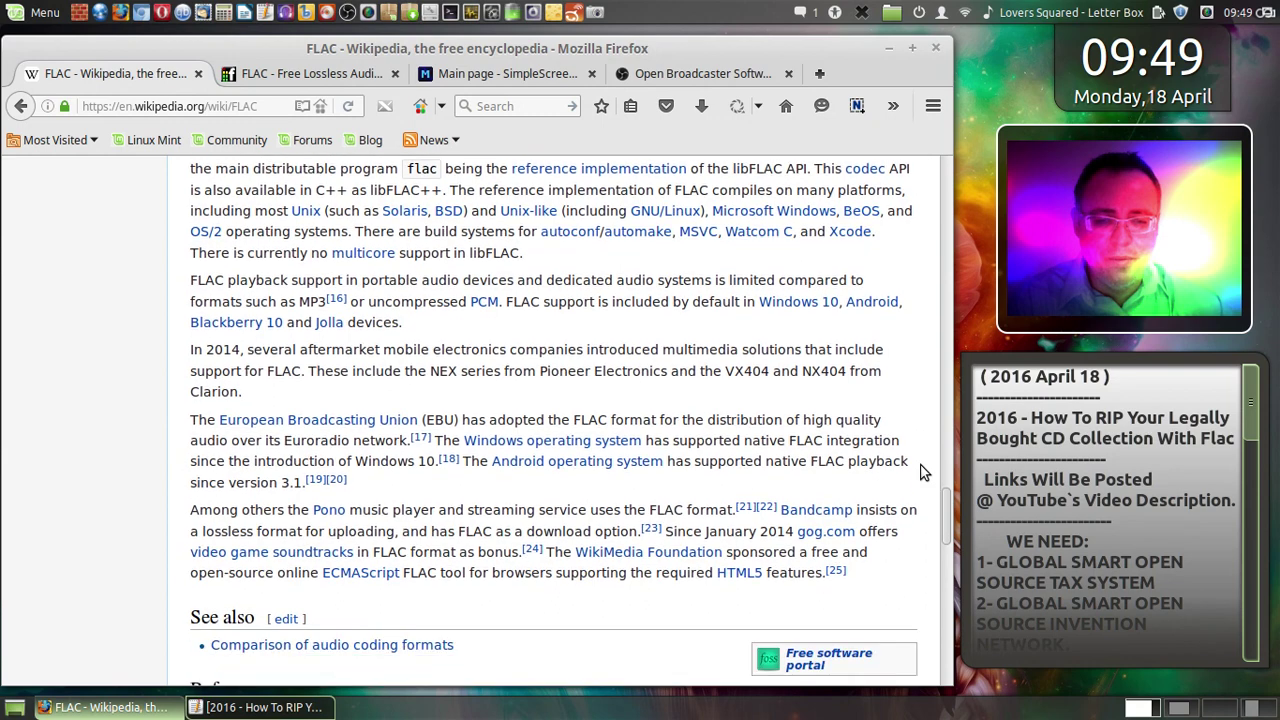
pyautogui.scroll(-3, 922, 472)
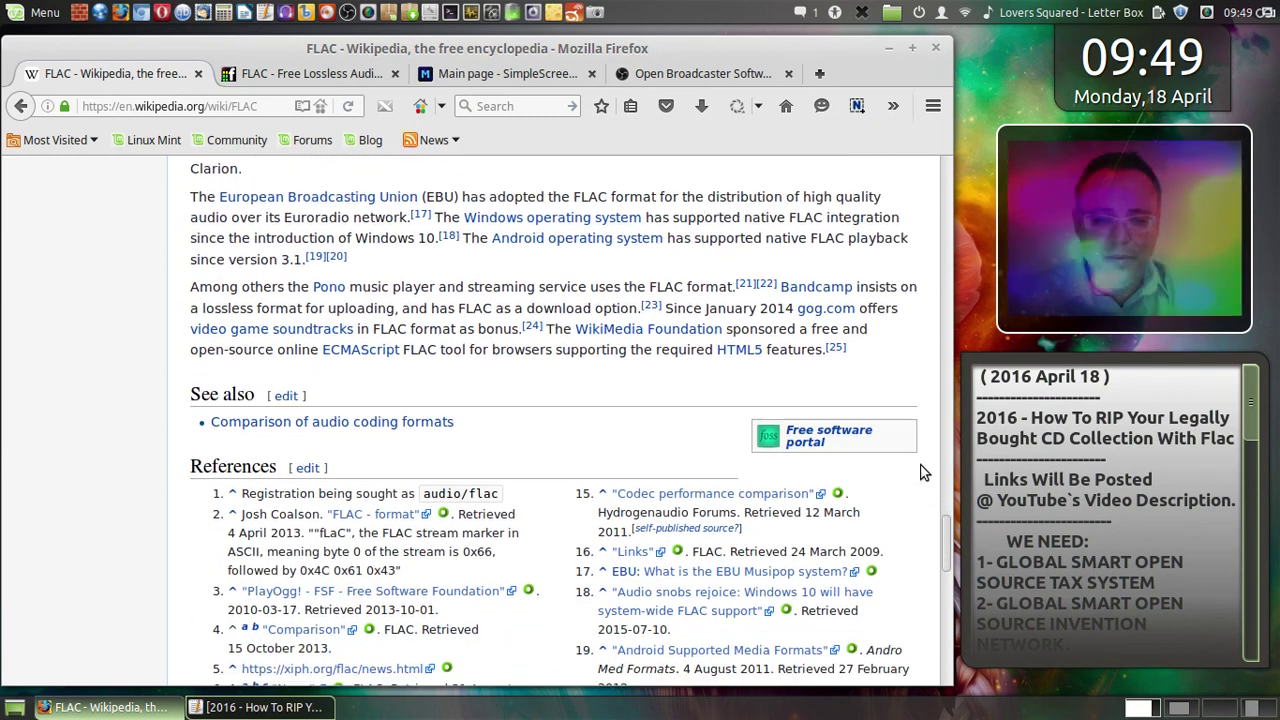
pyautogui.scroll(-1, 922, 472)
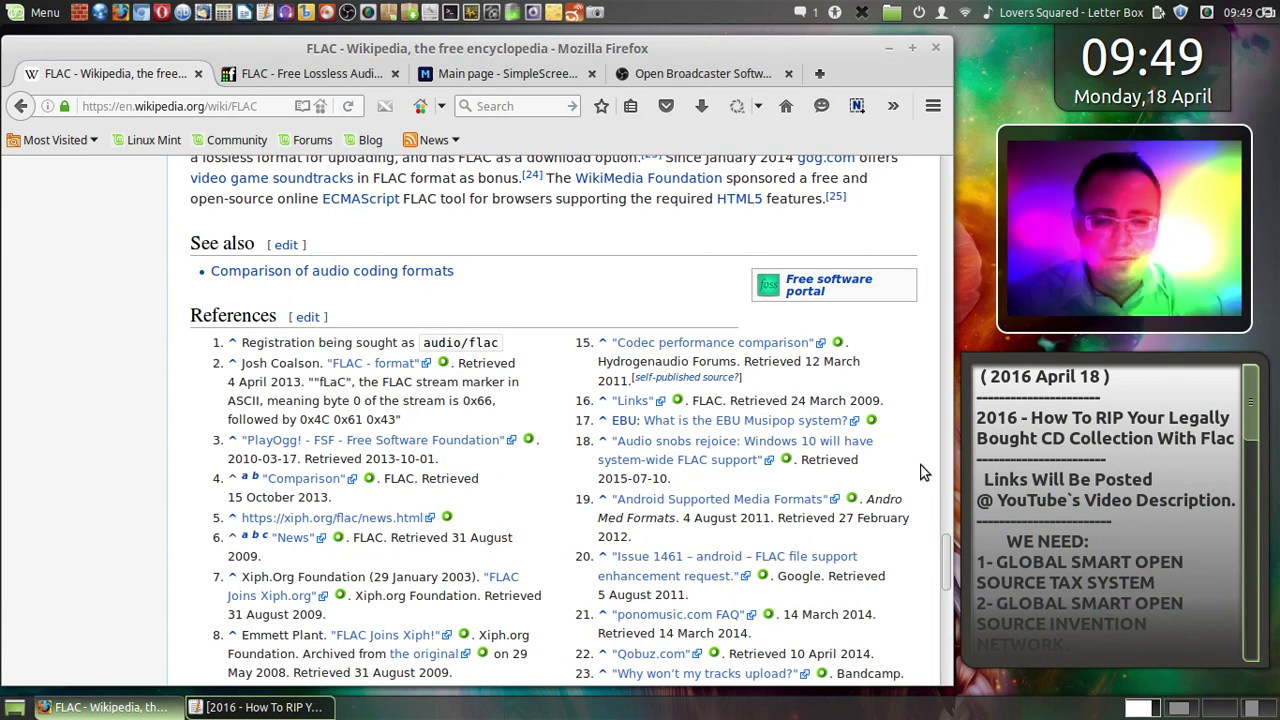
pyautogui.scroll(-3, 924, 472)
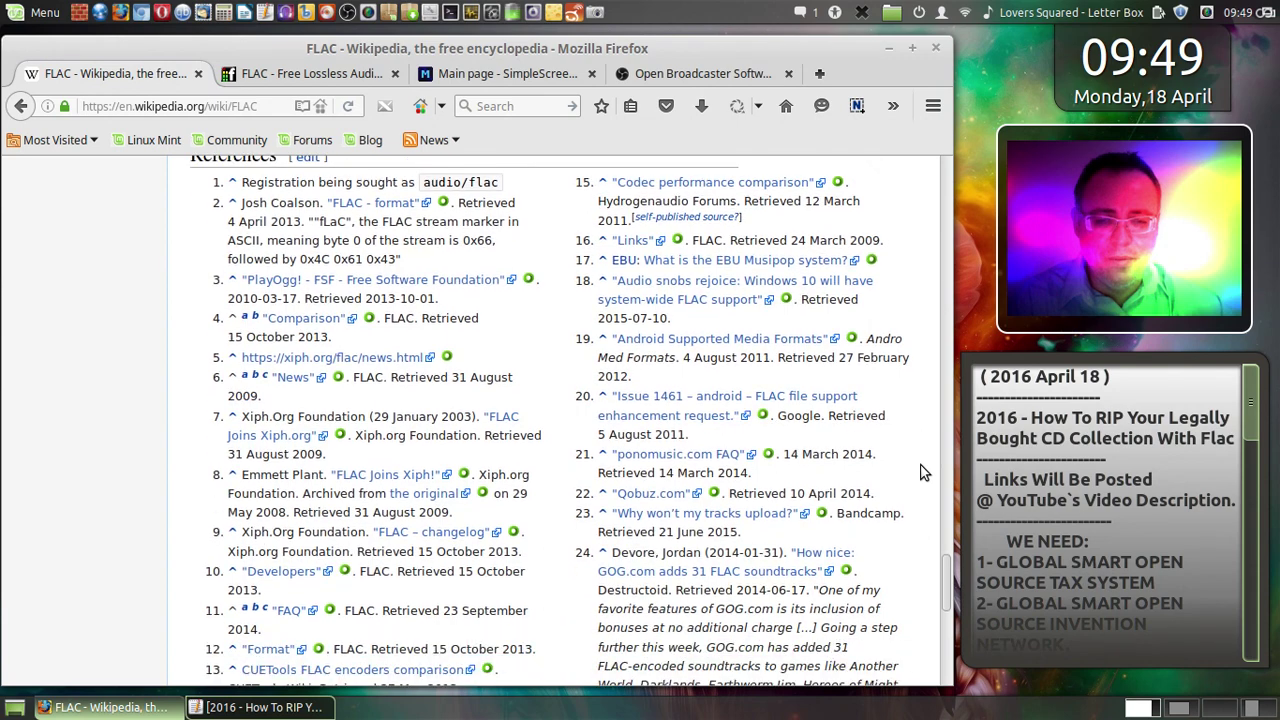
pyautogui.scroll(-5, 924, 472)
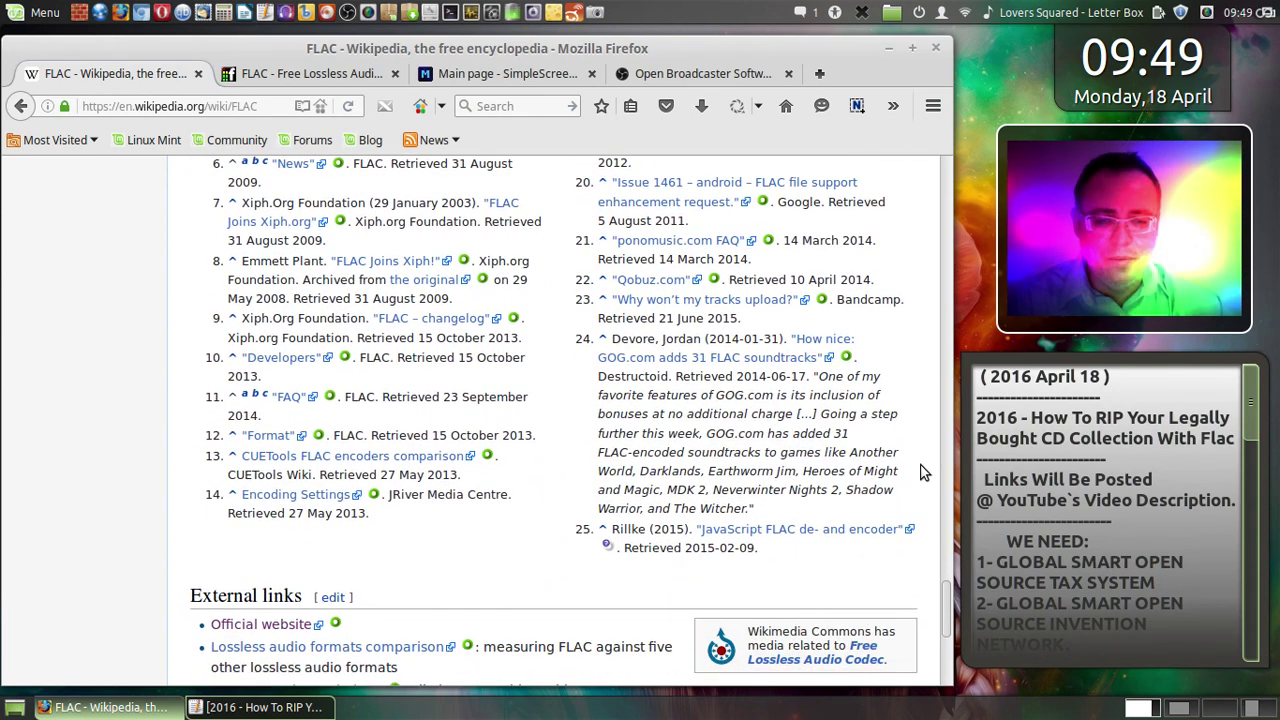
pyautogui.scroll(-3, 924, 472)
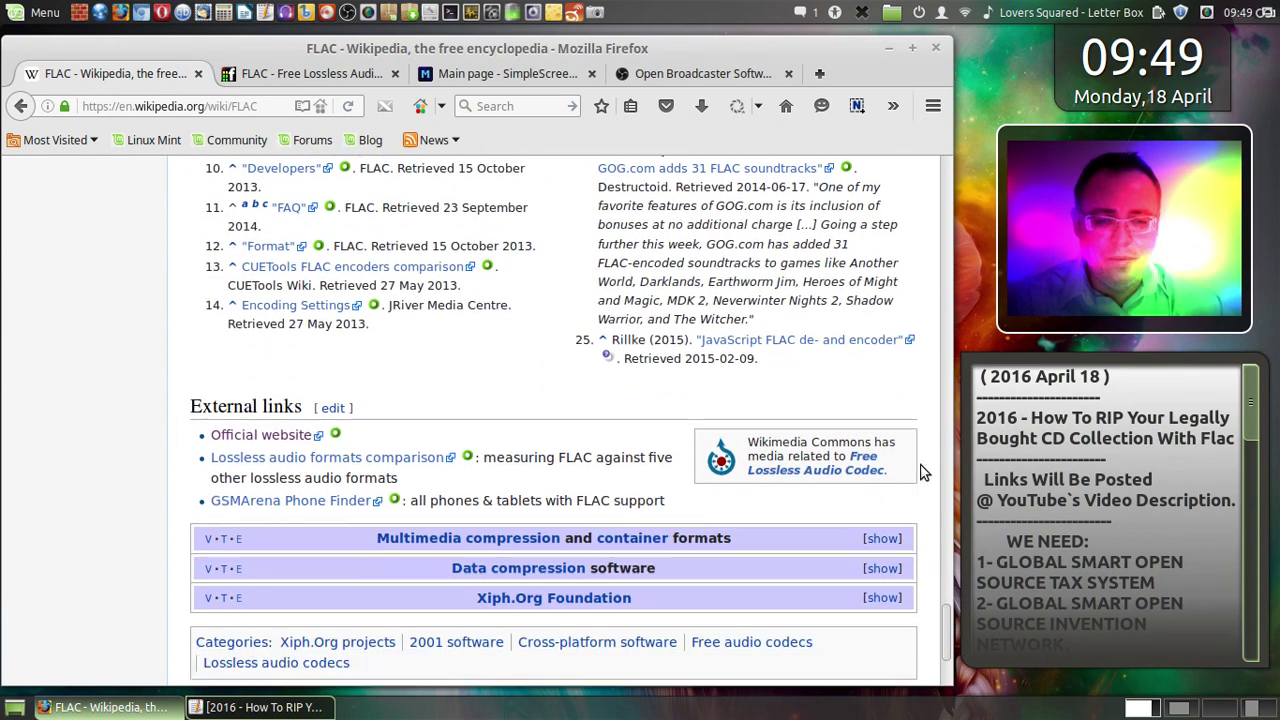
pyautogui.scroll(-2, 924, 472)
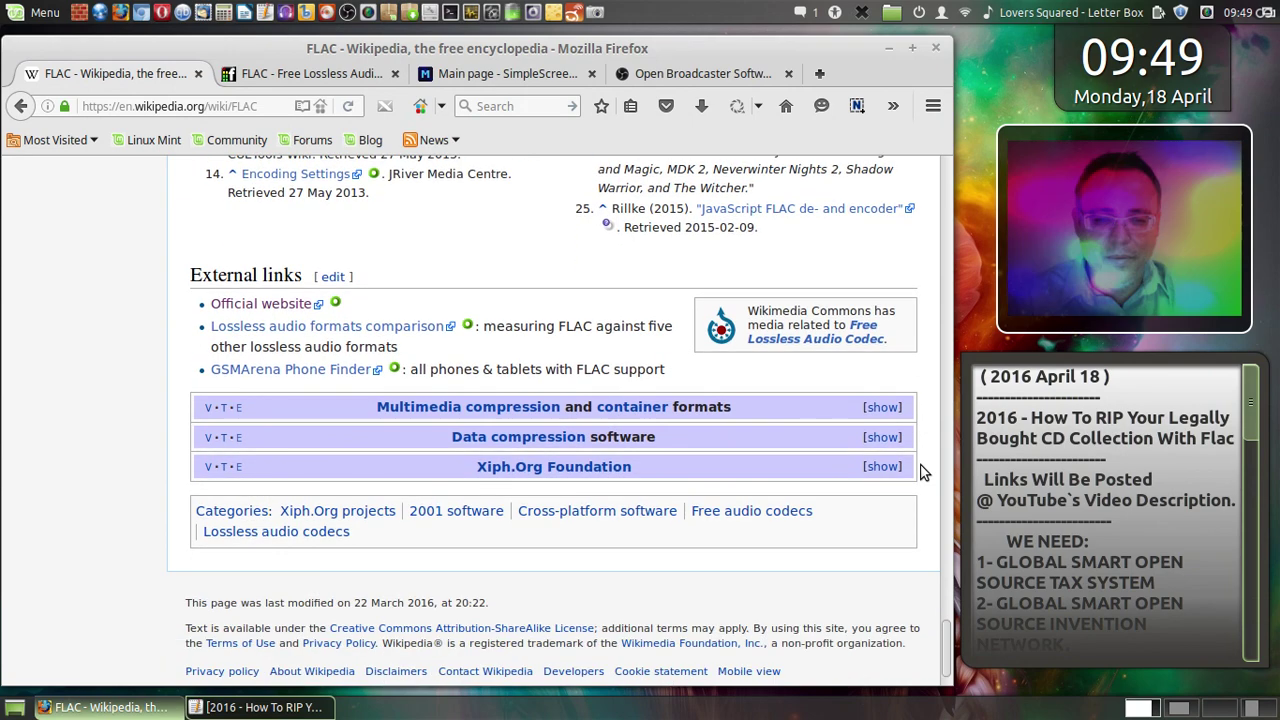
pyautogui.scroll(-1, 924, 472)
pyautogui.scroll(-1, 924, 472)
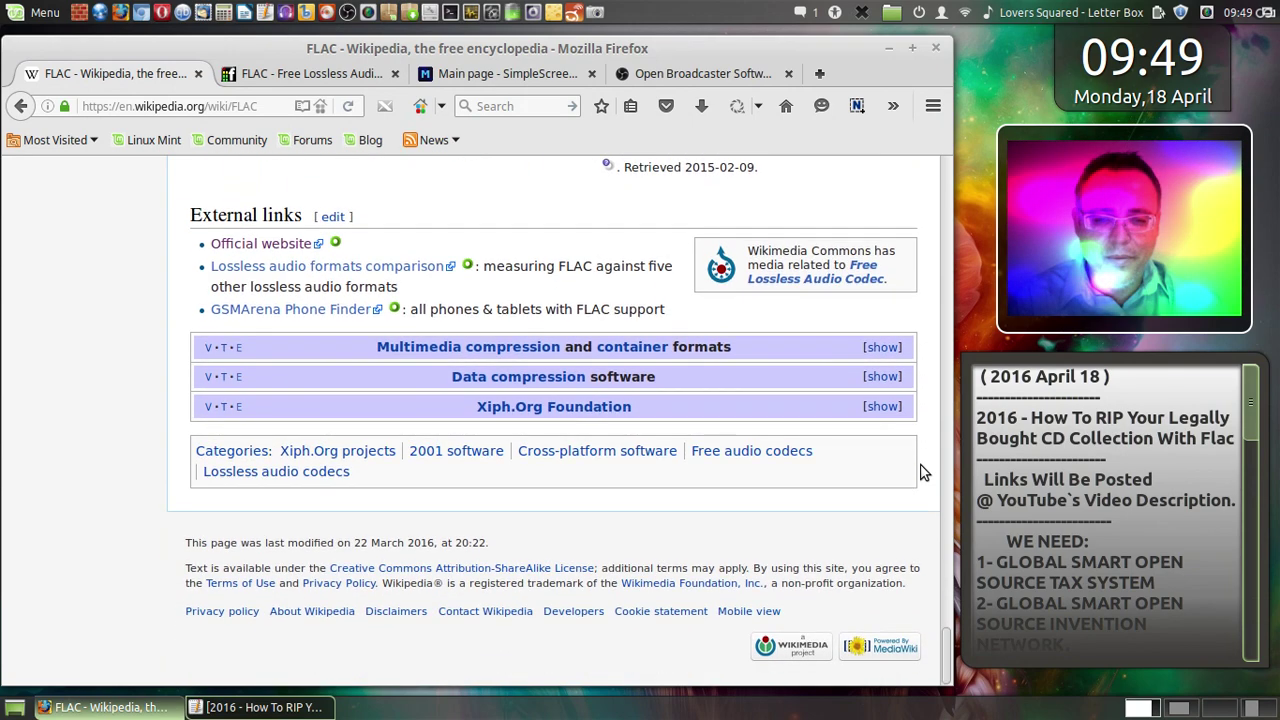
# - Save a screenshot of the whole screen with the beginning of the FLAC article in view, and close the Wikipedia page
pyautogui.press('Home')
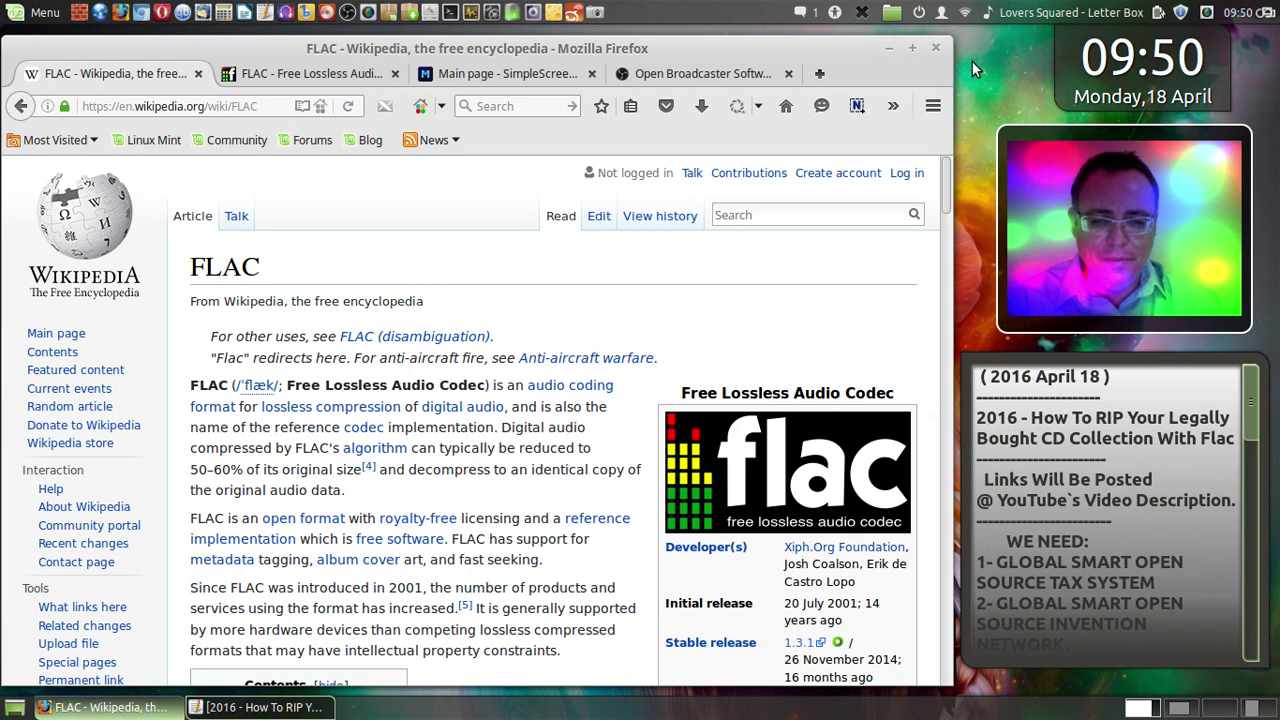
pyautogui.click(597, 14)
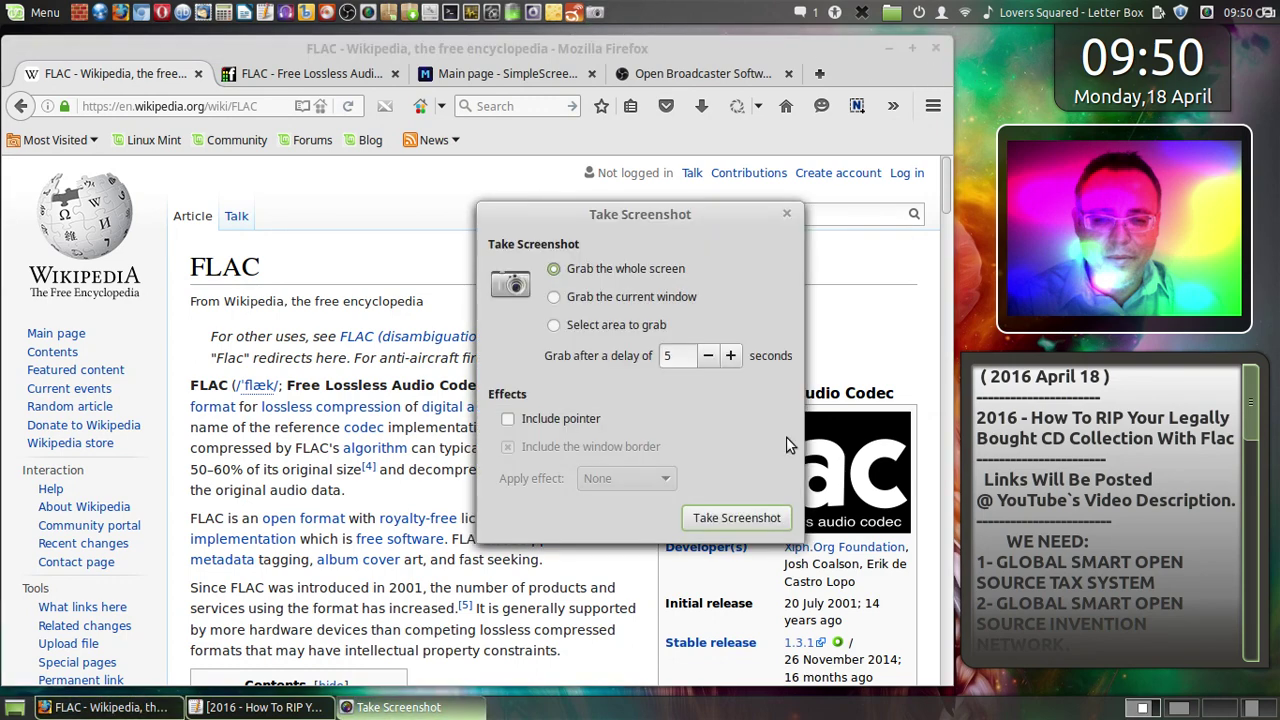
pyautogui.click(737, 518)
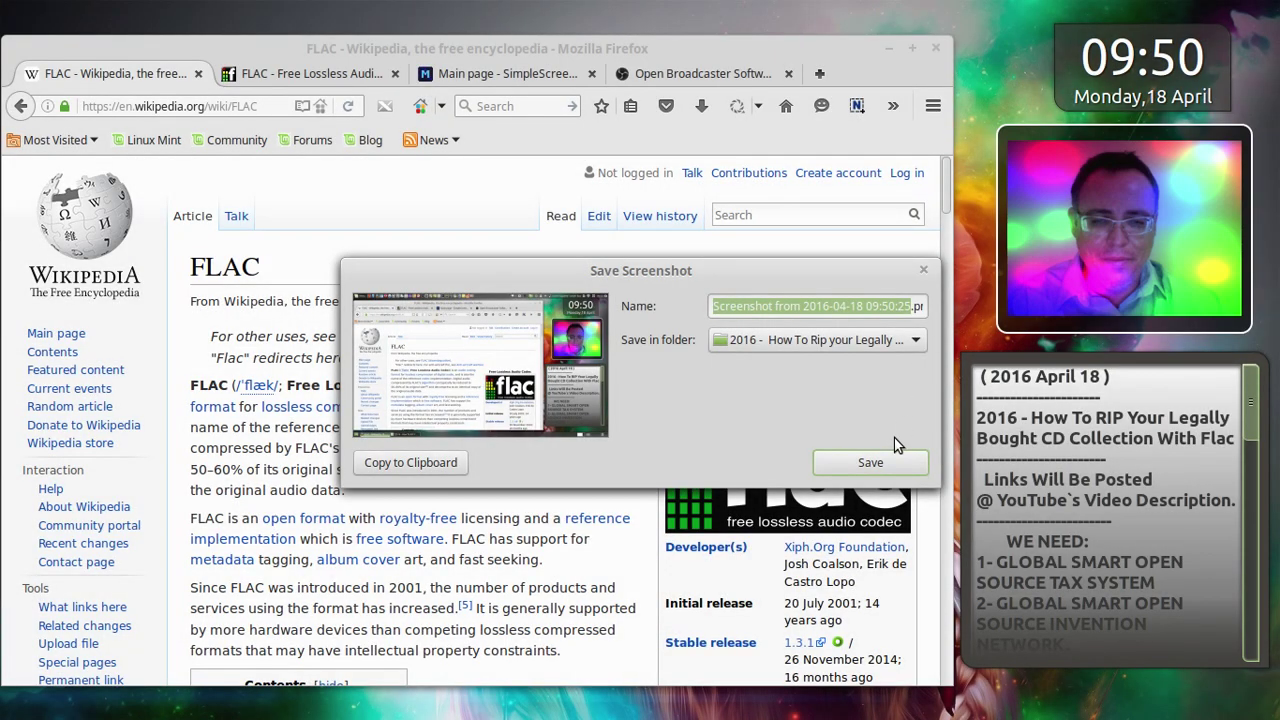
pyautogui.click(870, 463)
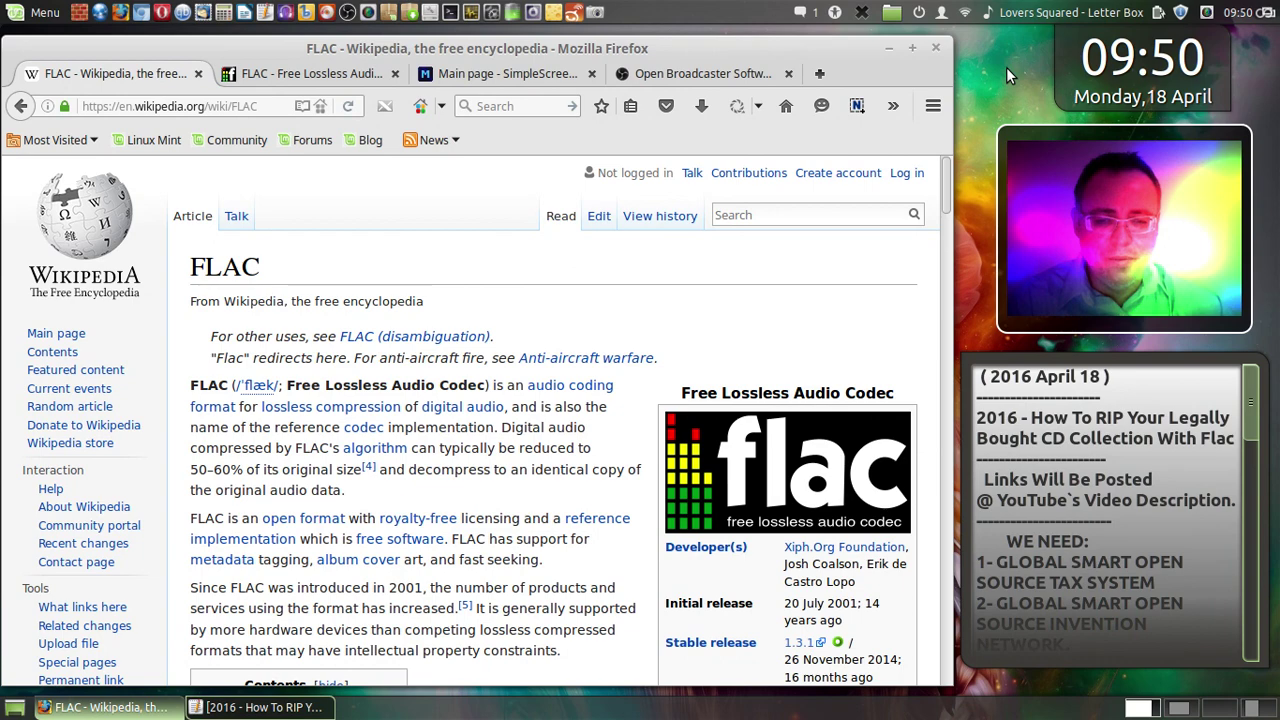
pyautogui.click(199, 74)
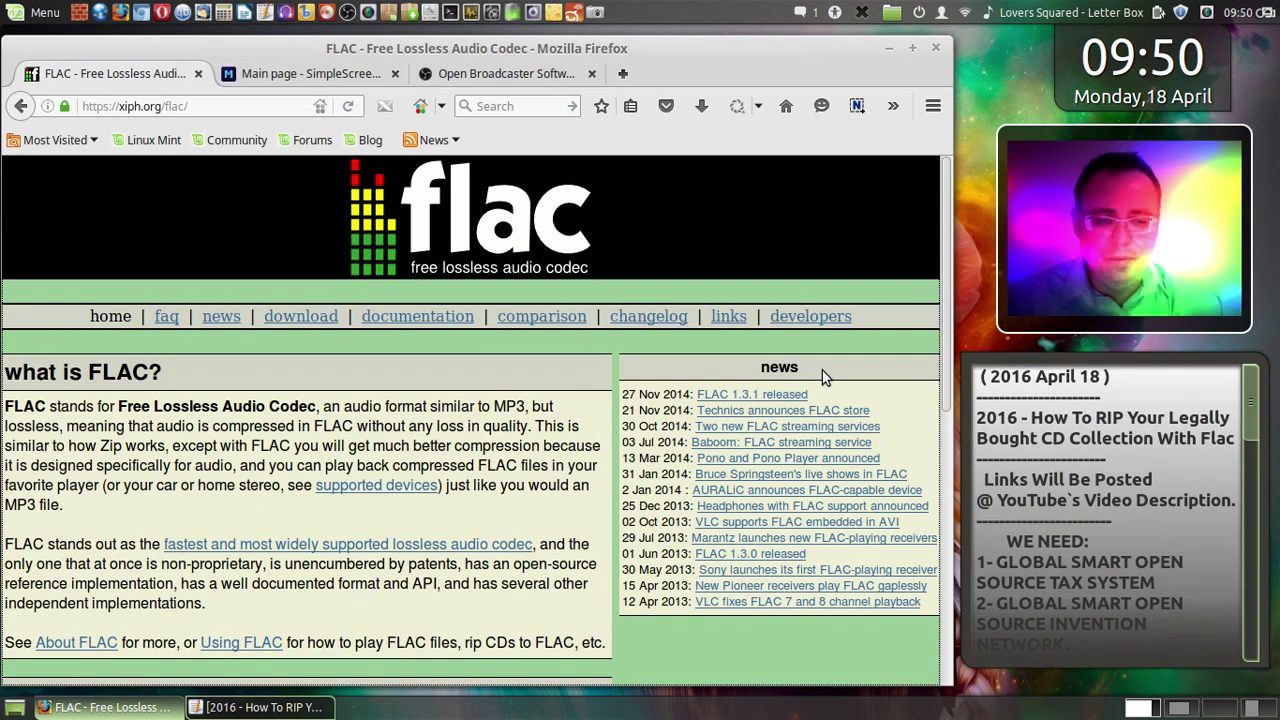
# - Read the xiph.org FLAC home page from the "what is FLAC?" section to the end of the latest news
pyautogui.scroll(-1, 822, 370)
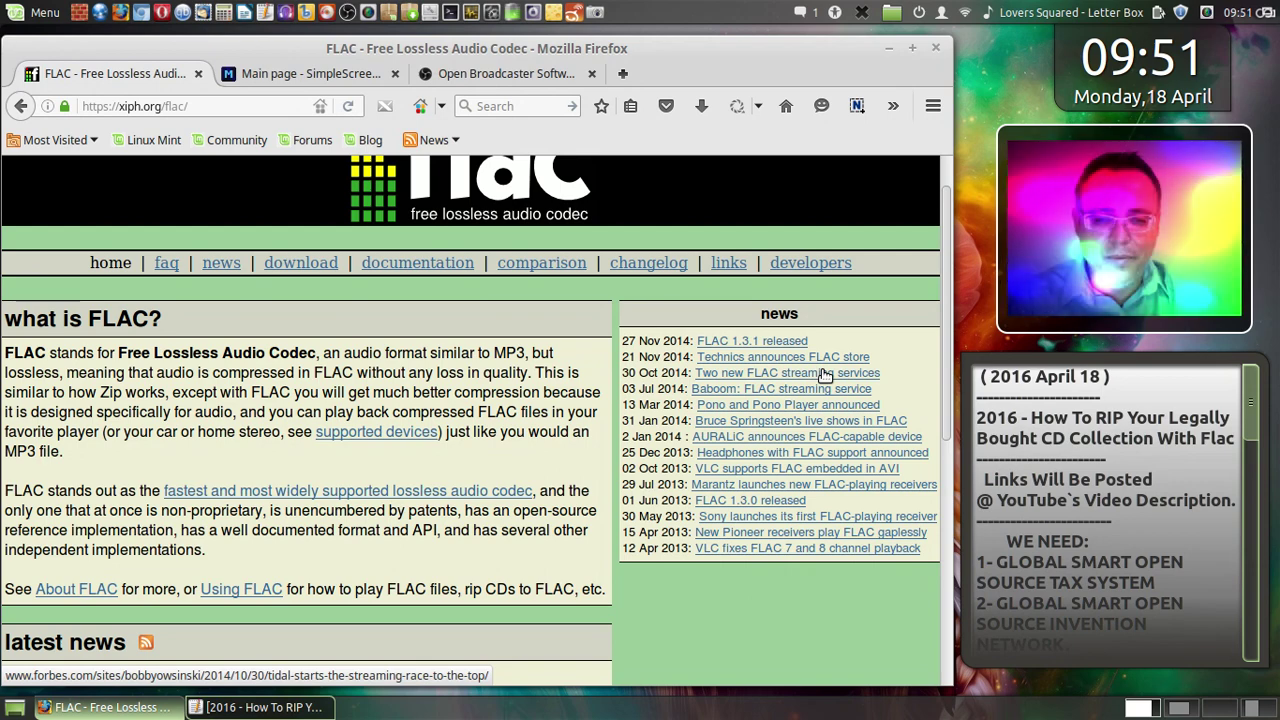
pyautogui.scroll(-2, 822, 374)
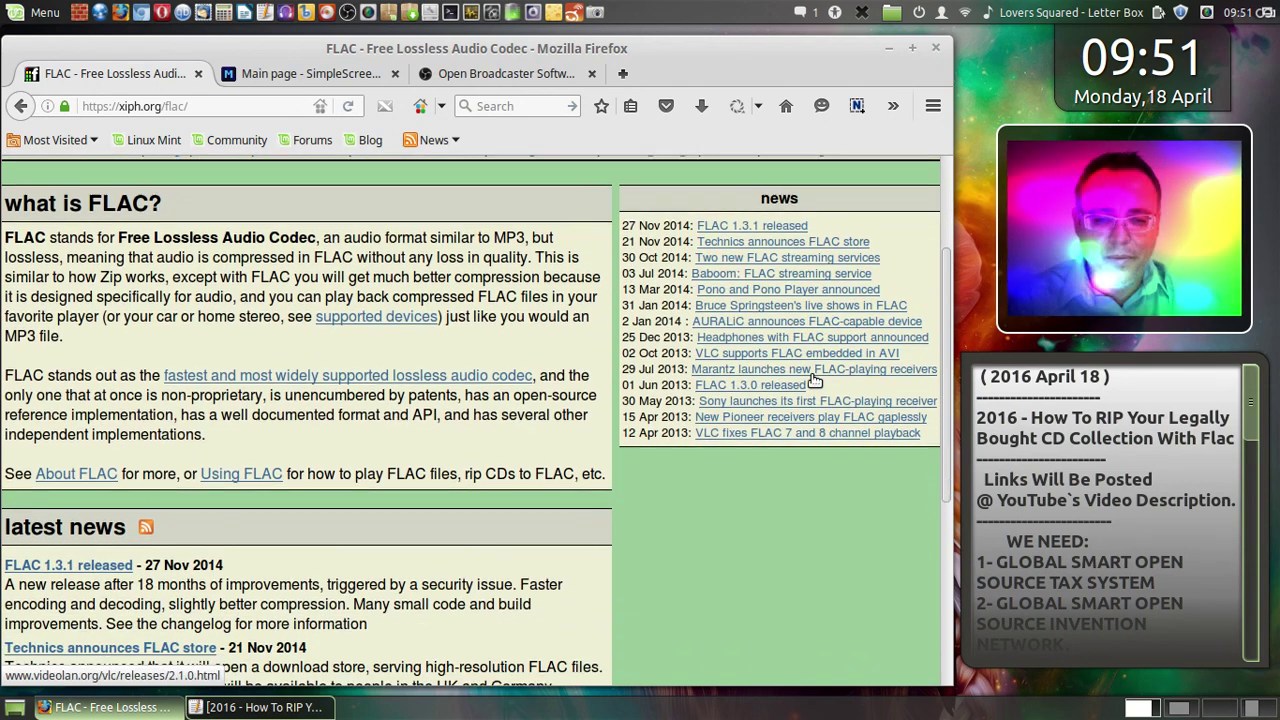
pyautogui.scroll(-1, 815, 380)
pyautogui.scroll(-1, 815, 380)
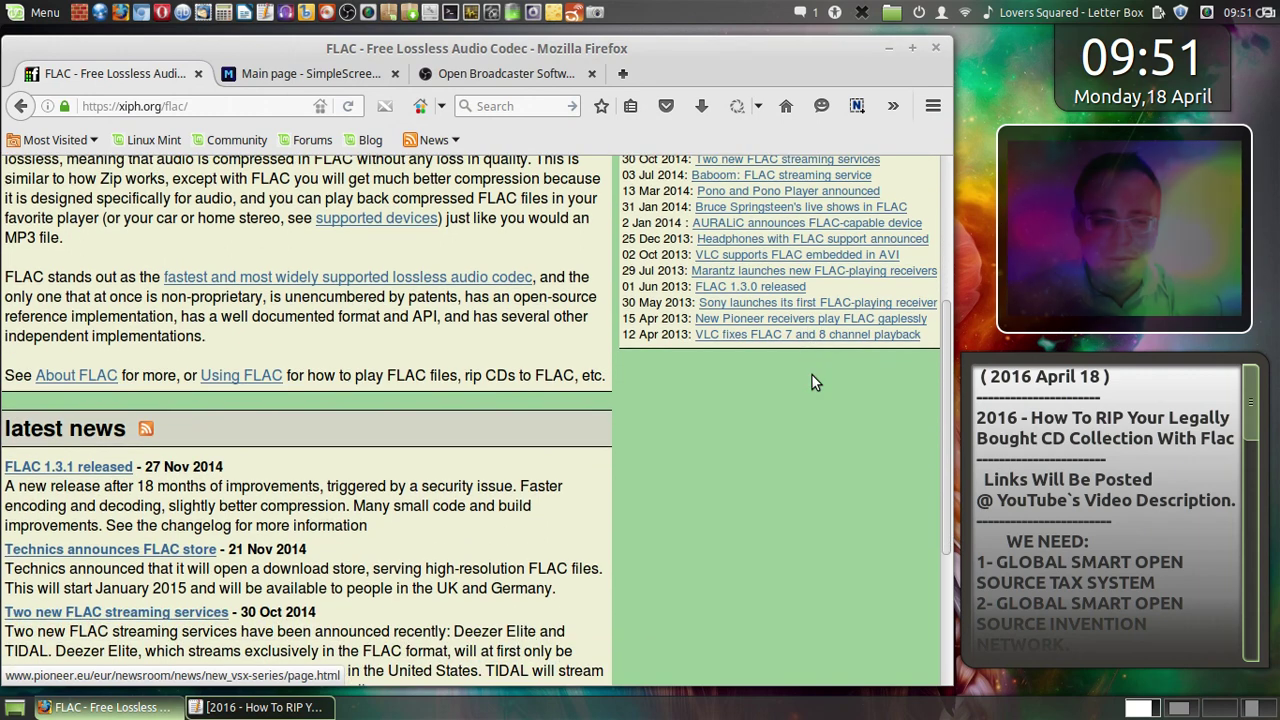
pyautogui.scroll(-1, 812, 380)
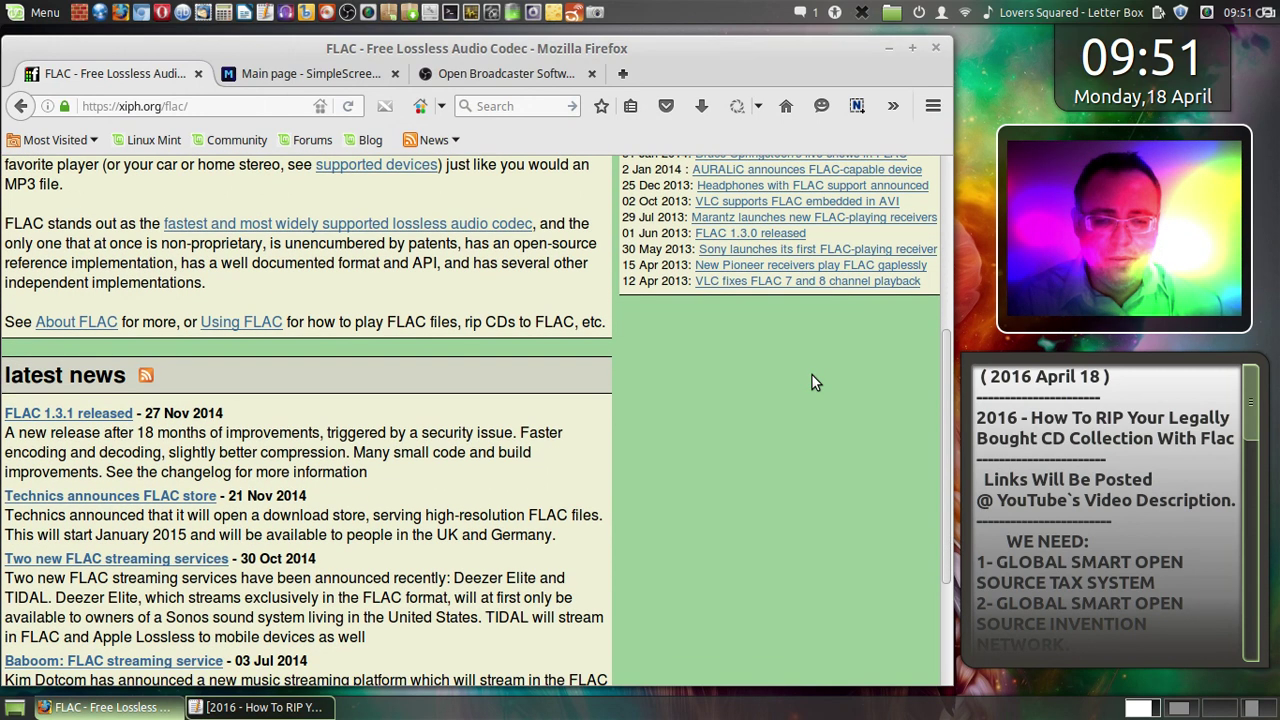
pyautogui.scroll(-1, 812, 380)
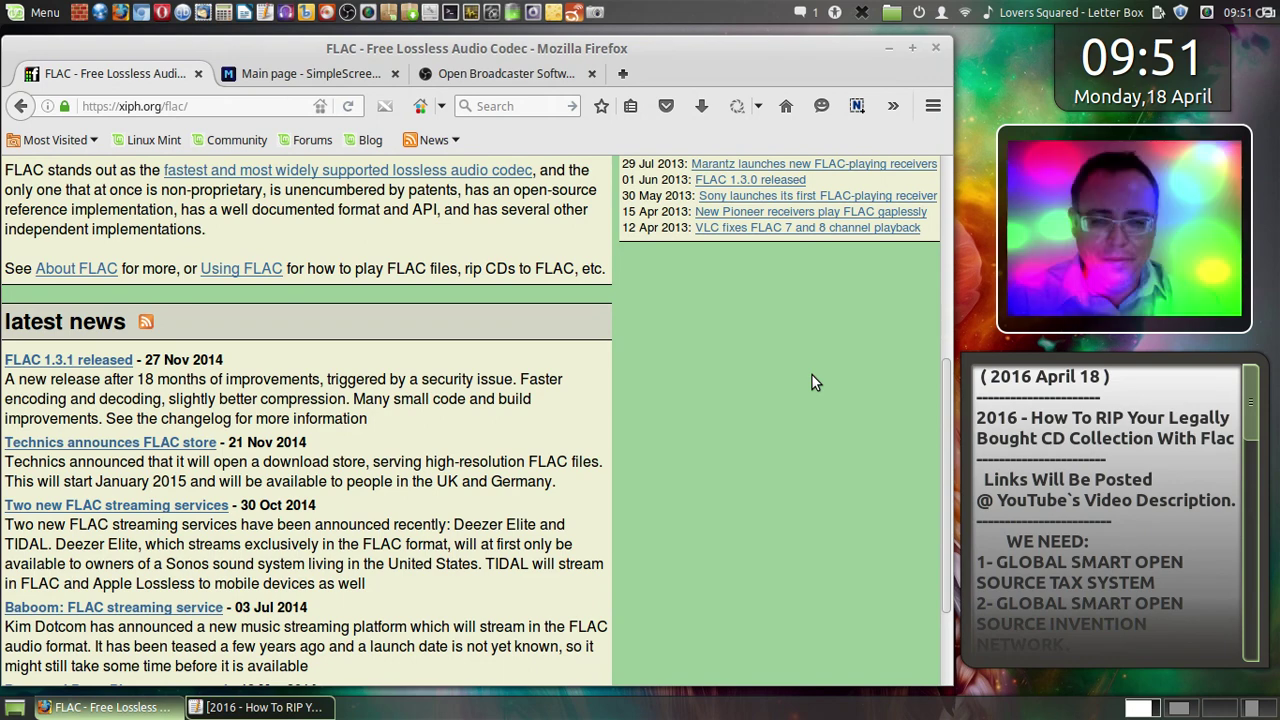
pyautogui.scroll(-3, 812, 378)
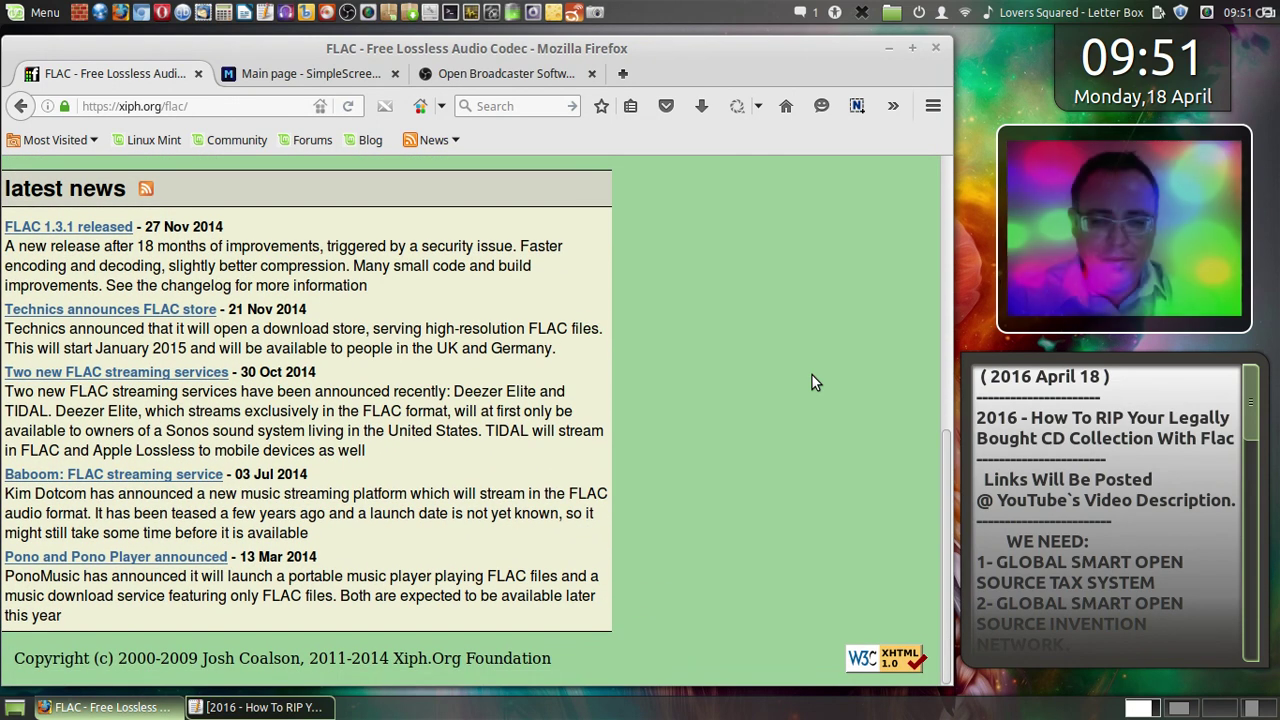
# - Save a screenshot of the whole screen with the beginning of the xiph.org FLAC home page in view
pyautogui.scroll(3, 821, 378)
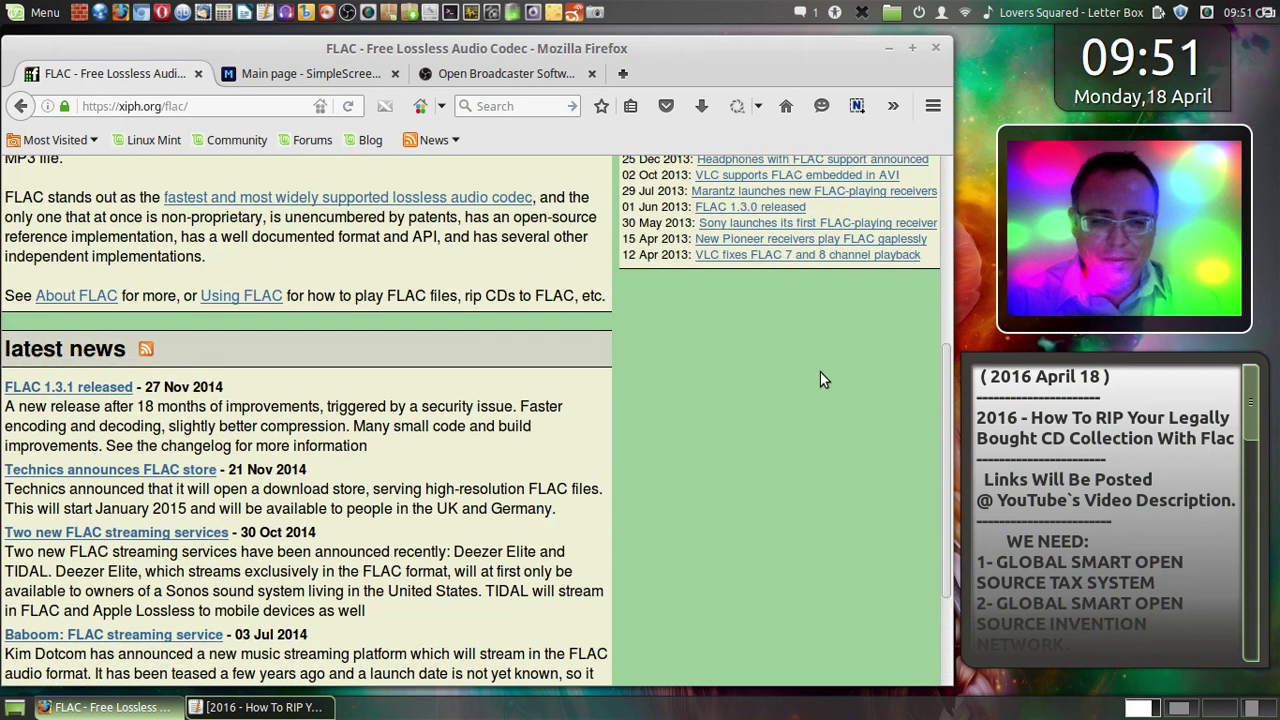
pyautogui.scroll(5, 820, 378)
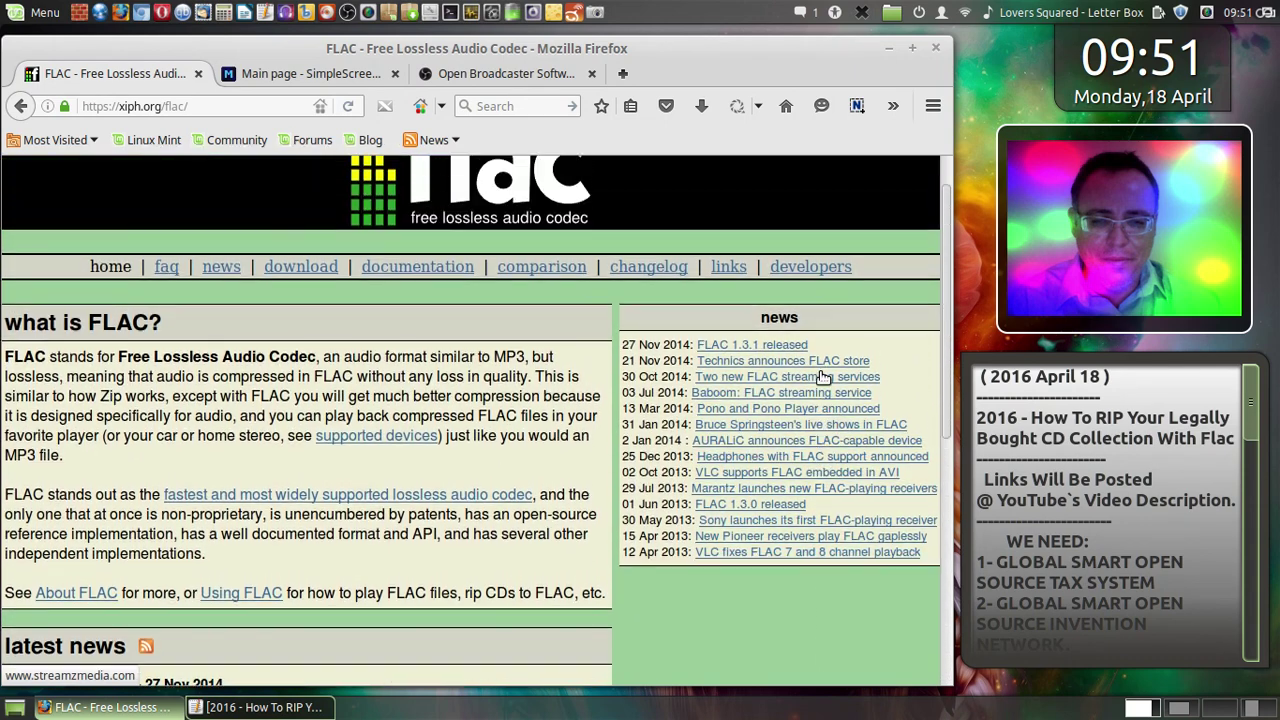
pyautogui.scroll(1, 821, 378)
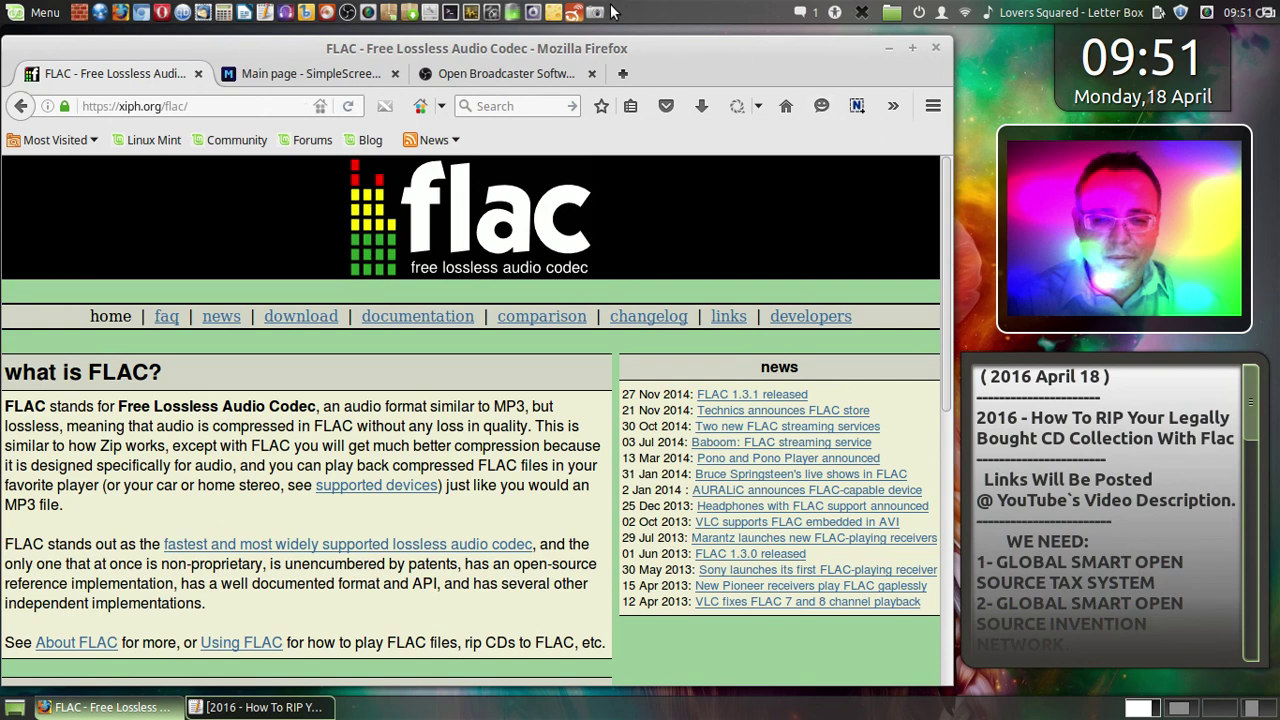
pyautogui.click(1030, 67)
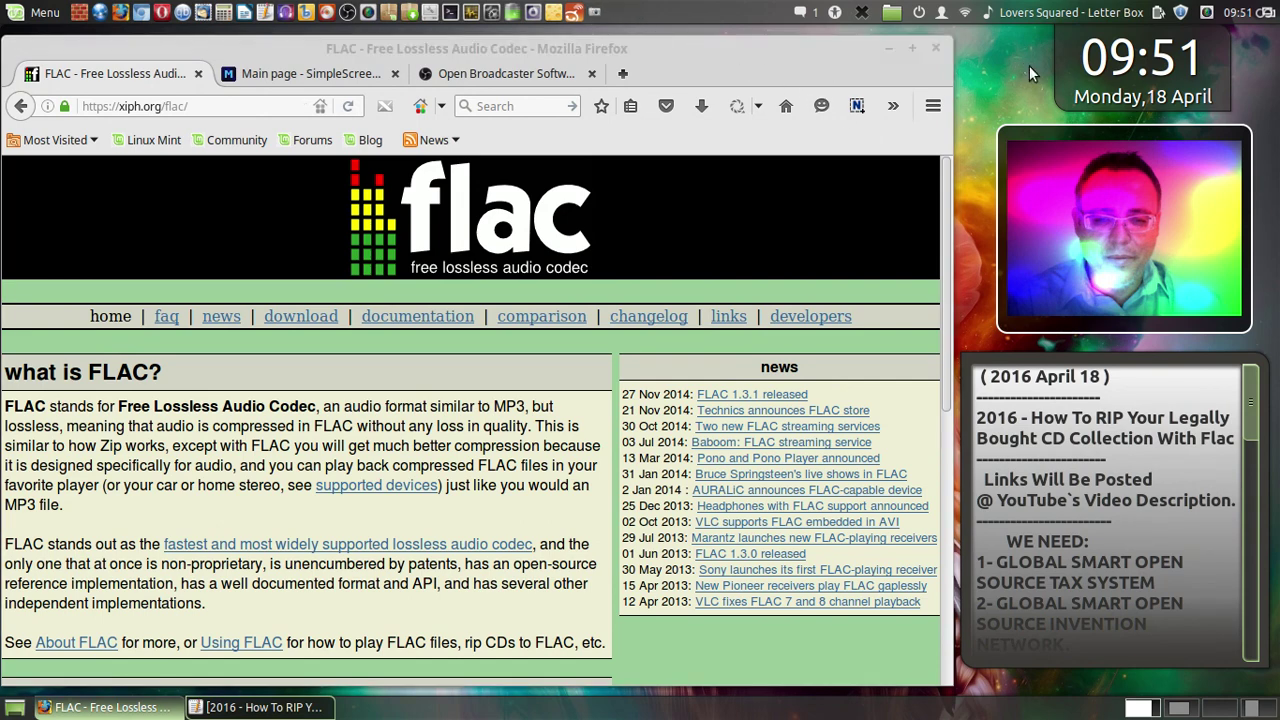
pyautogui.press('Print')
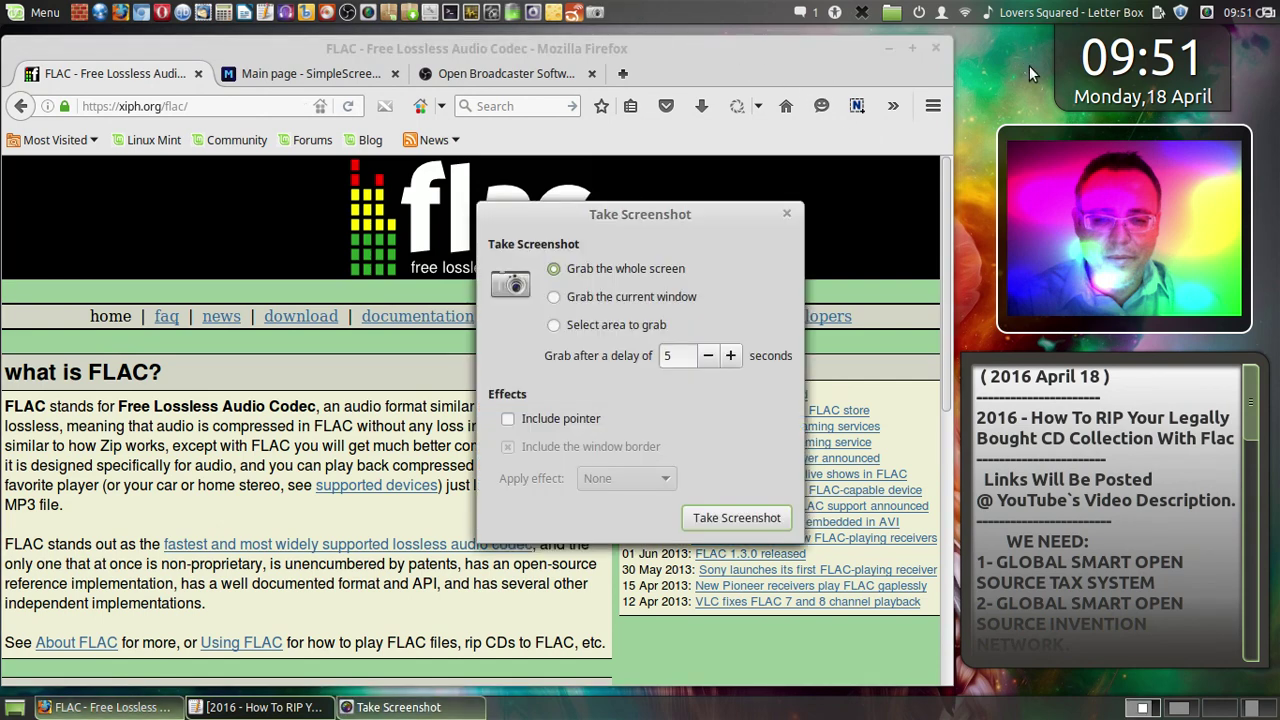
pyautogui.click(737, 517)
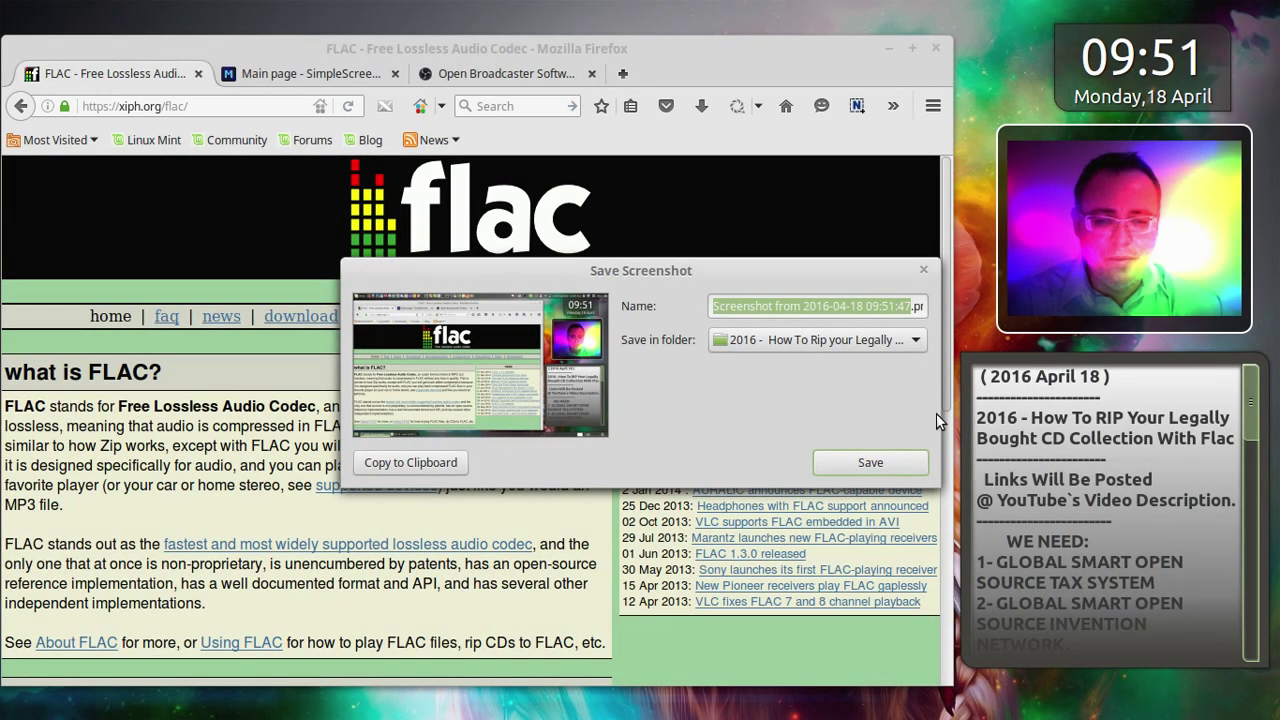
pyautogui.click(908, 467)
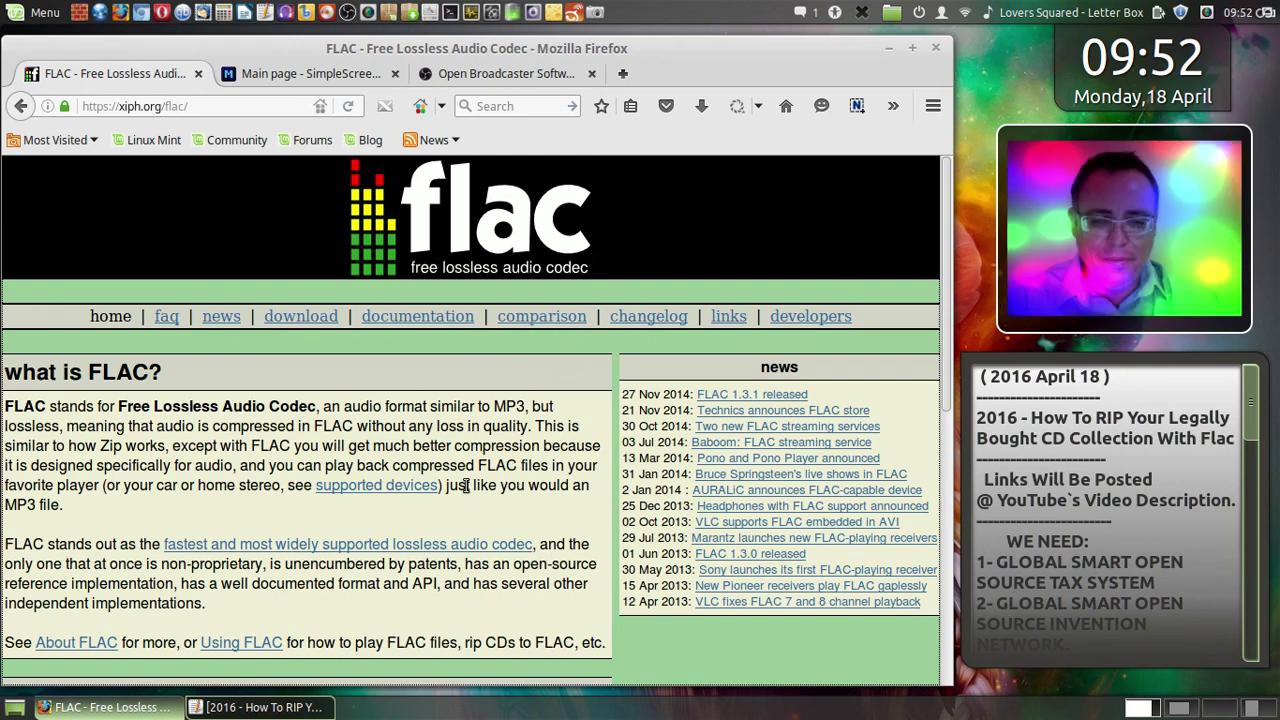
# - Open the supported devices page and save a whole-screen screenshot of the beginning of the links page as 1.png
pyautogui.click(405, 484)
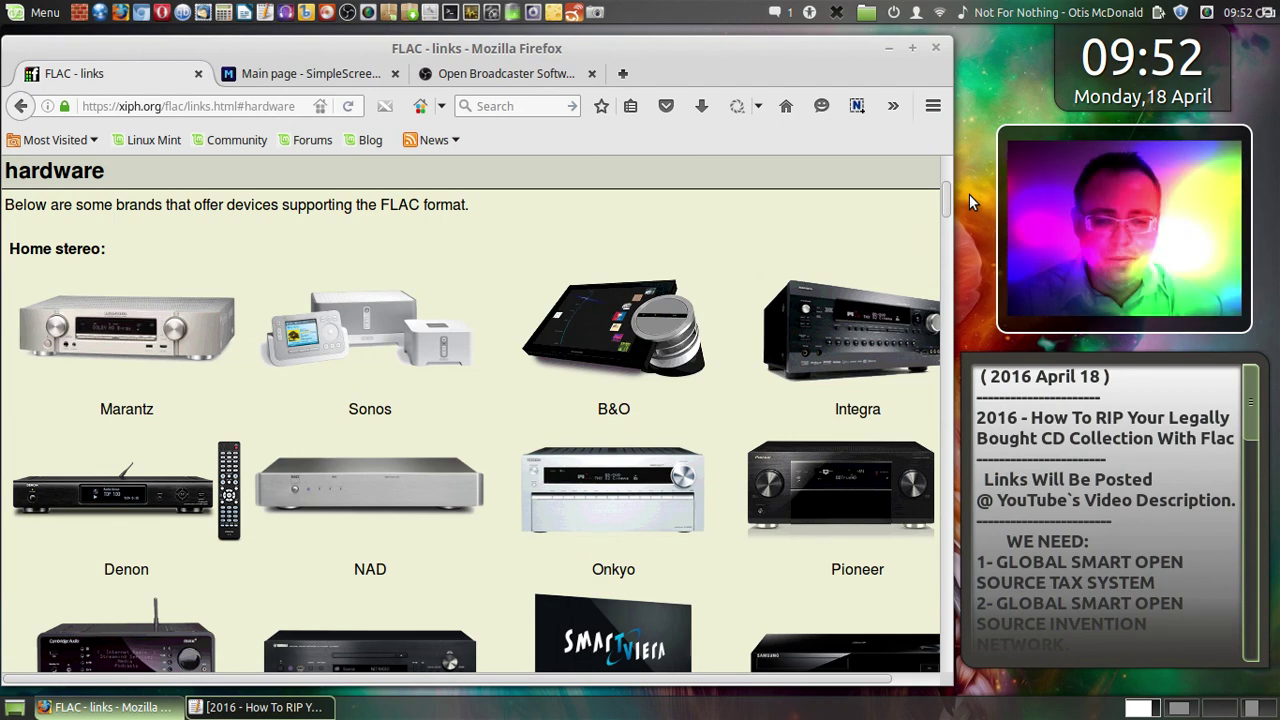
pyautogui.scroll(5, 946, 182)
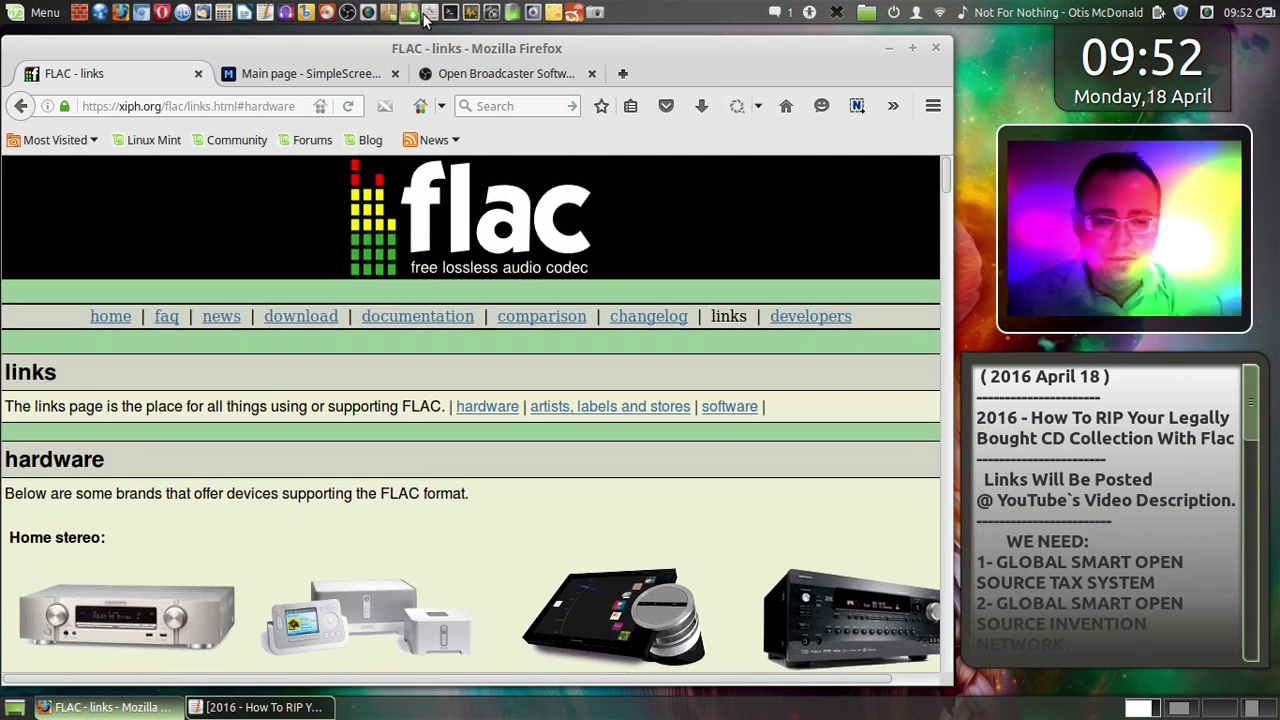
pyautogui.click(594, 12)
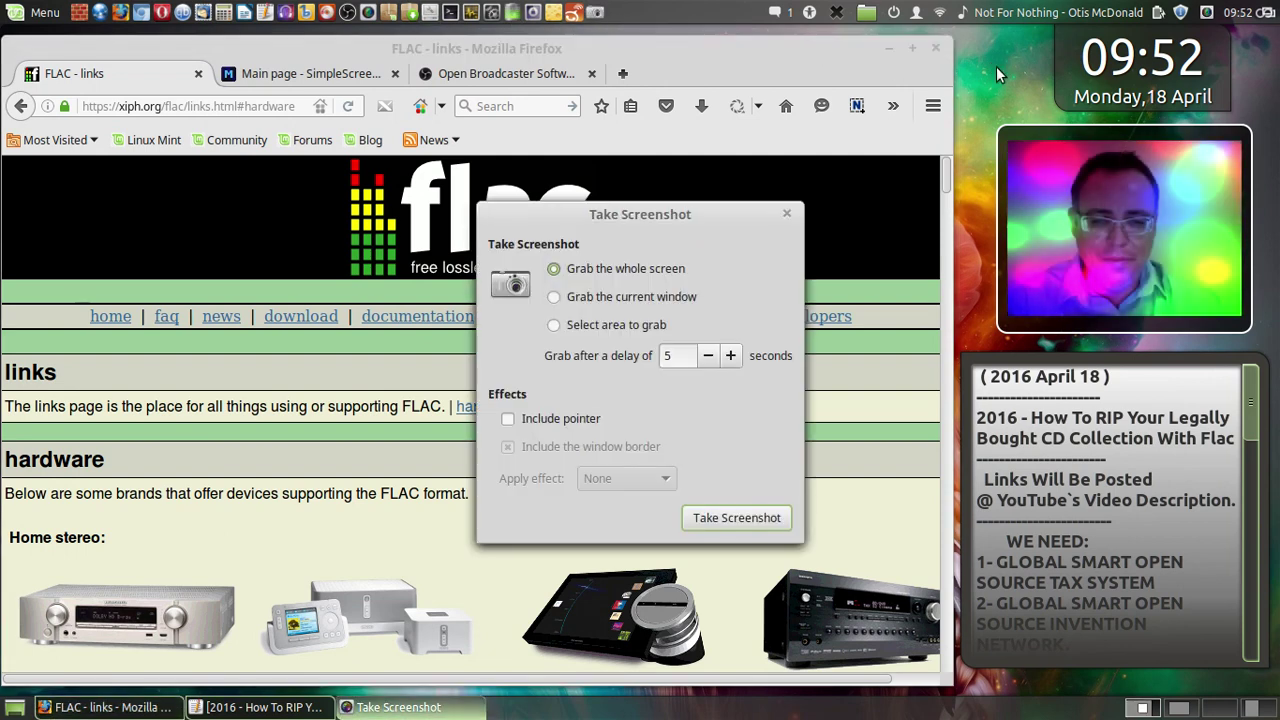
pyautogui.click(762, 518)
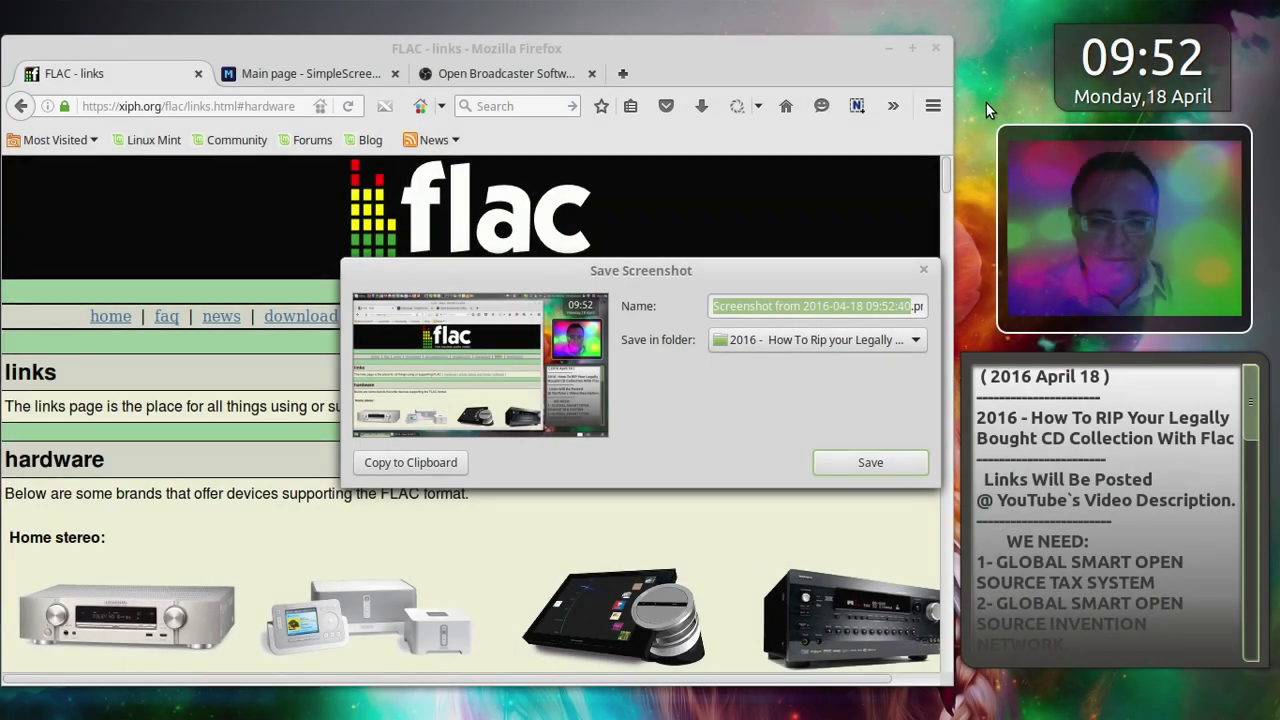
pyautogui.write('1')
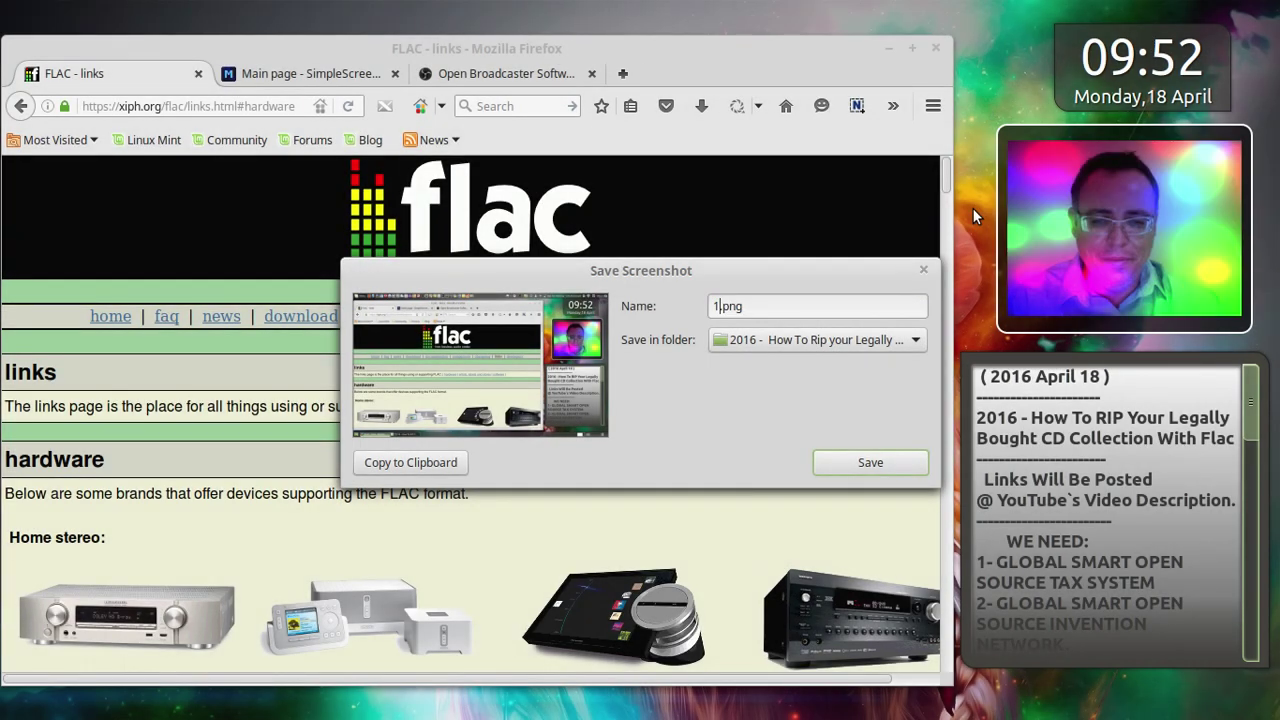
pyautogui.press('Return')
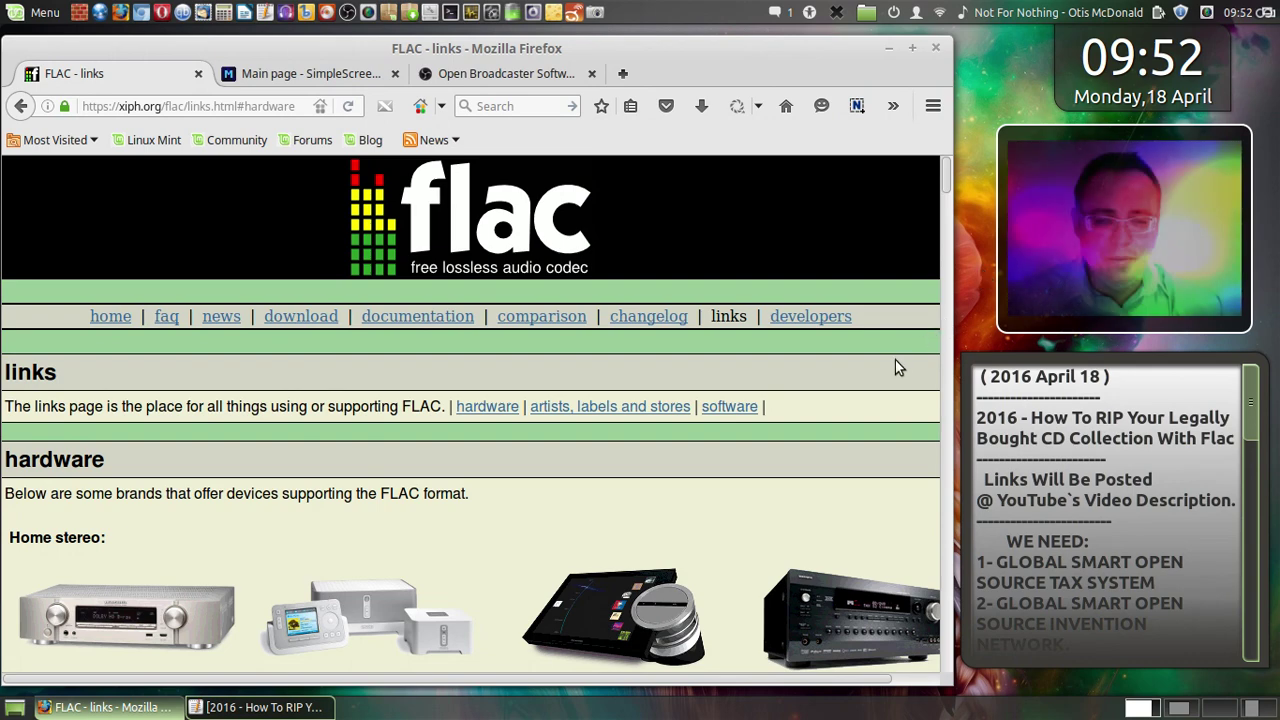
# - Save a whole-screen screenshot of the first home stereo brands, from Marantz to Pioneer, as 2.png
pyautogui.scroll(-3, 895, 366)
pyautogui.scroll(-5, 895, 369)
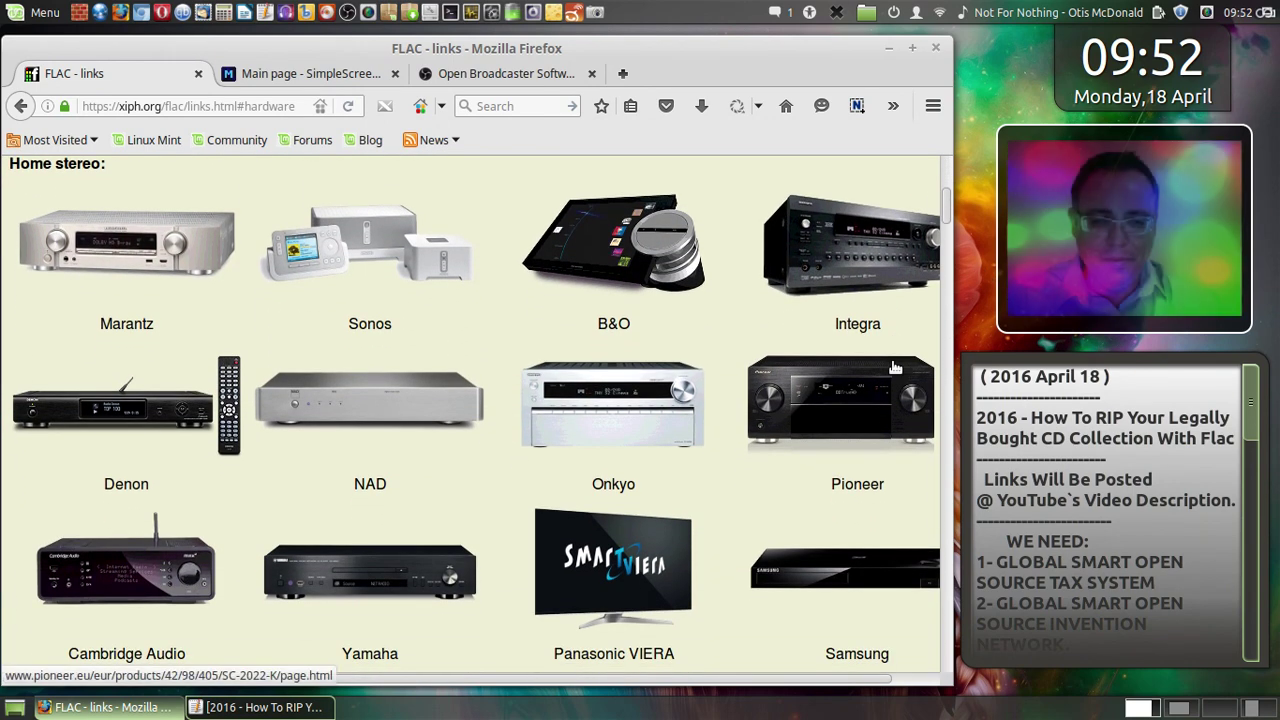
pyautogui.scroll(1, 895, 368)
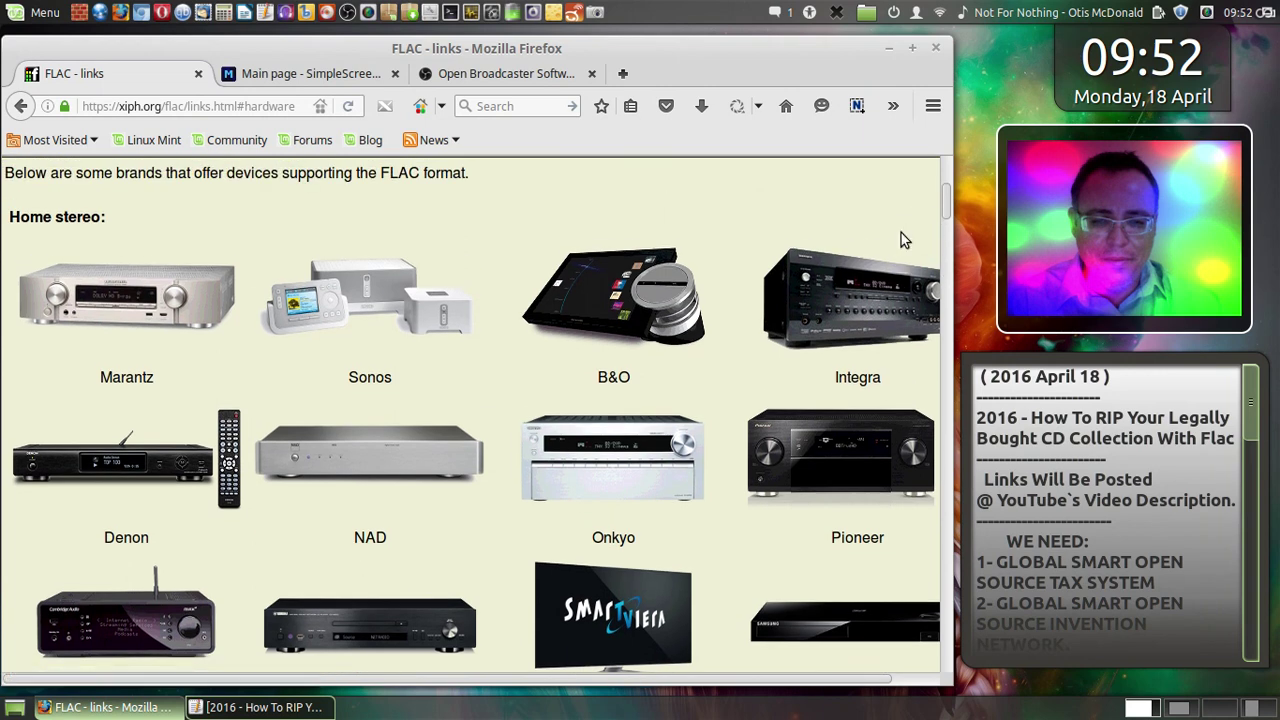
pyautogui.click(595, 12)
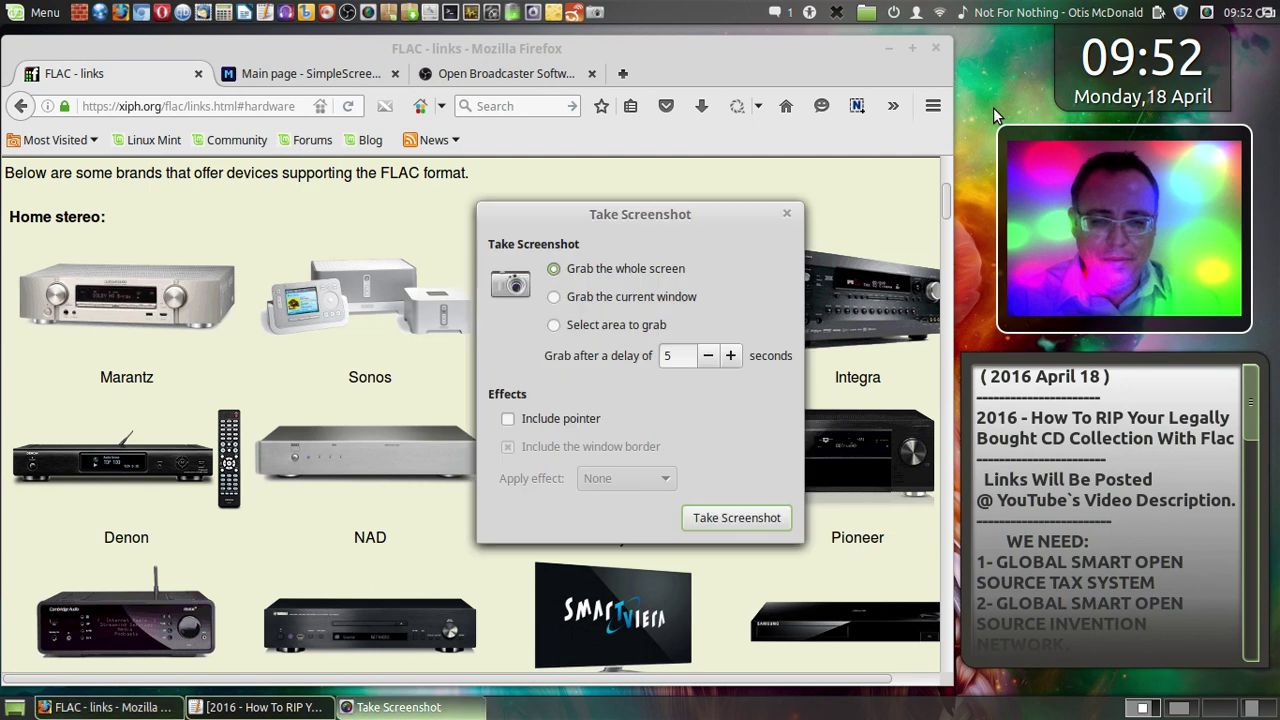
pyautogui.click(768, 514)
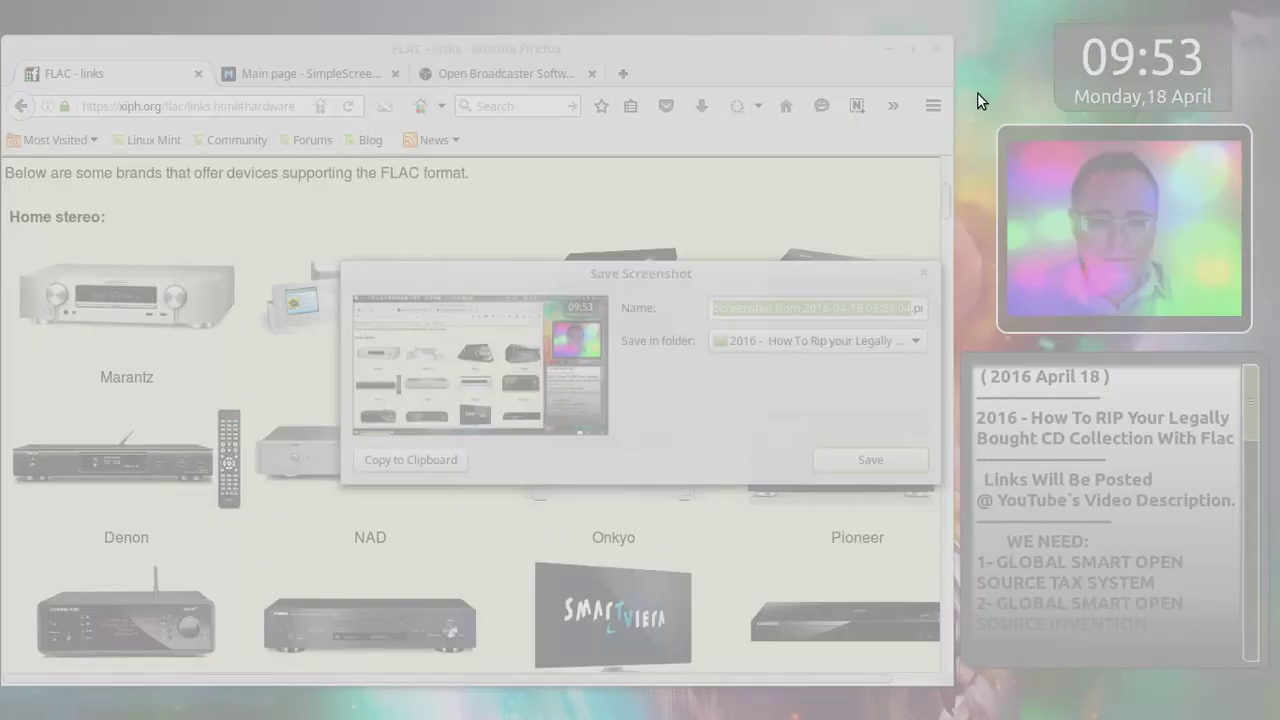
pyautogui.write('2.png')
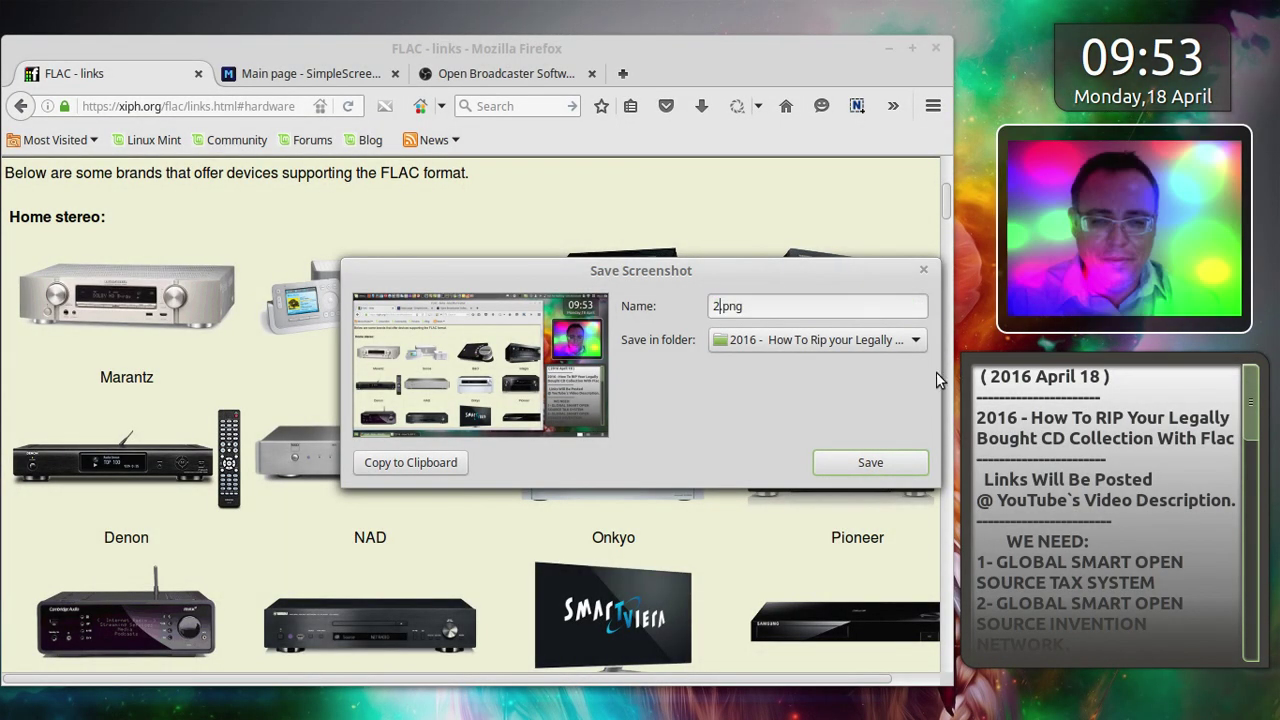
pyautogui.click(898, 470)
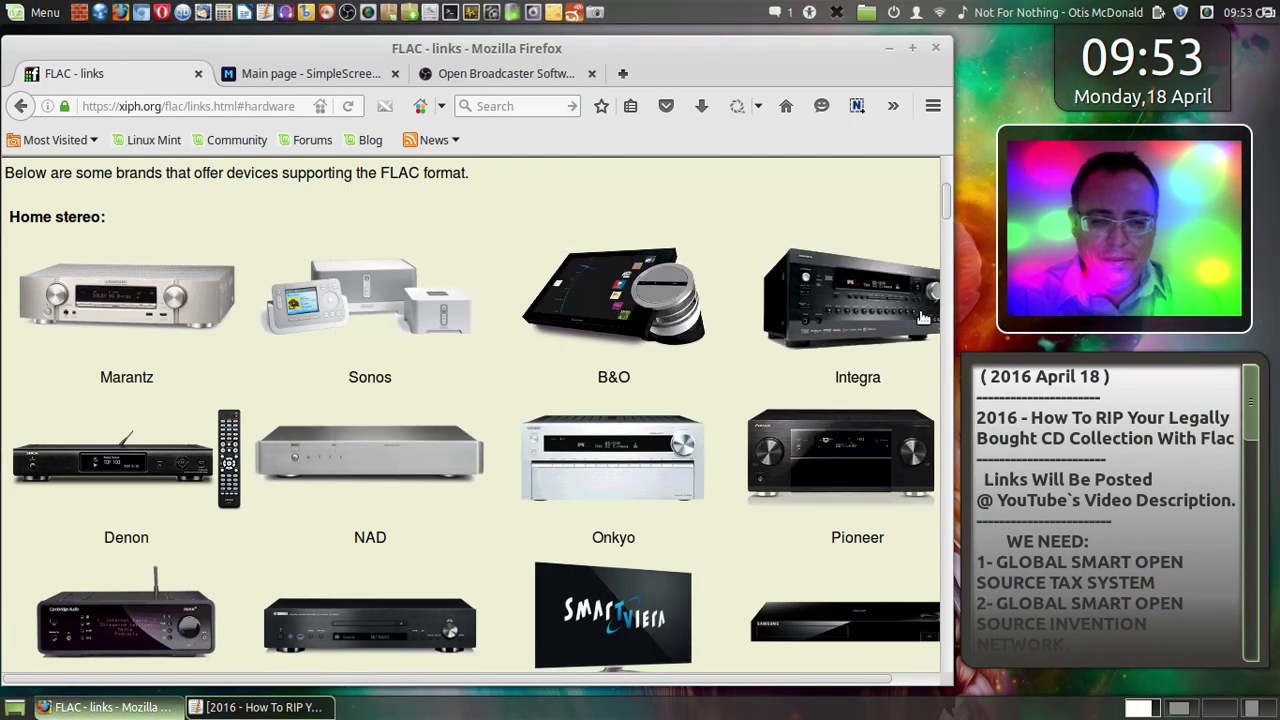
# - Save a whole-screen screenshot of the home stereo brands from Cambridge Audio to ReQuest as 3.png
pyautogui.scroll(-5, 922, 318)
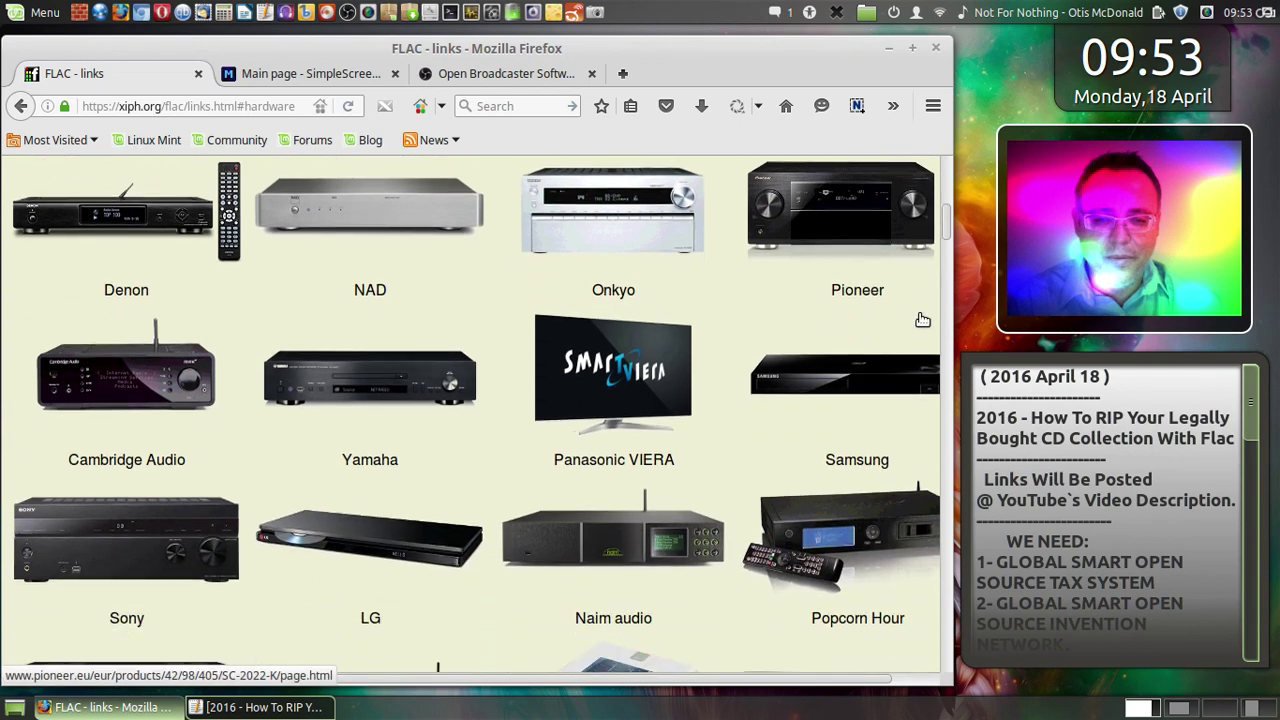
pyautogui.scroll(-2, 922, 318)
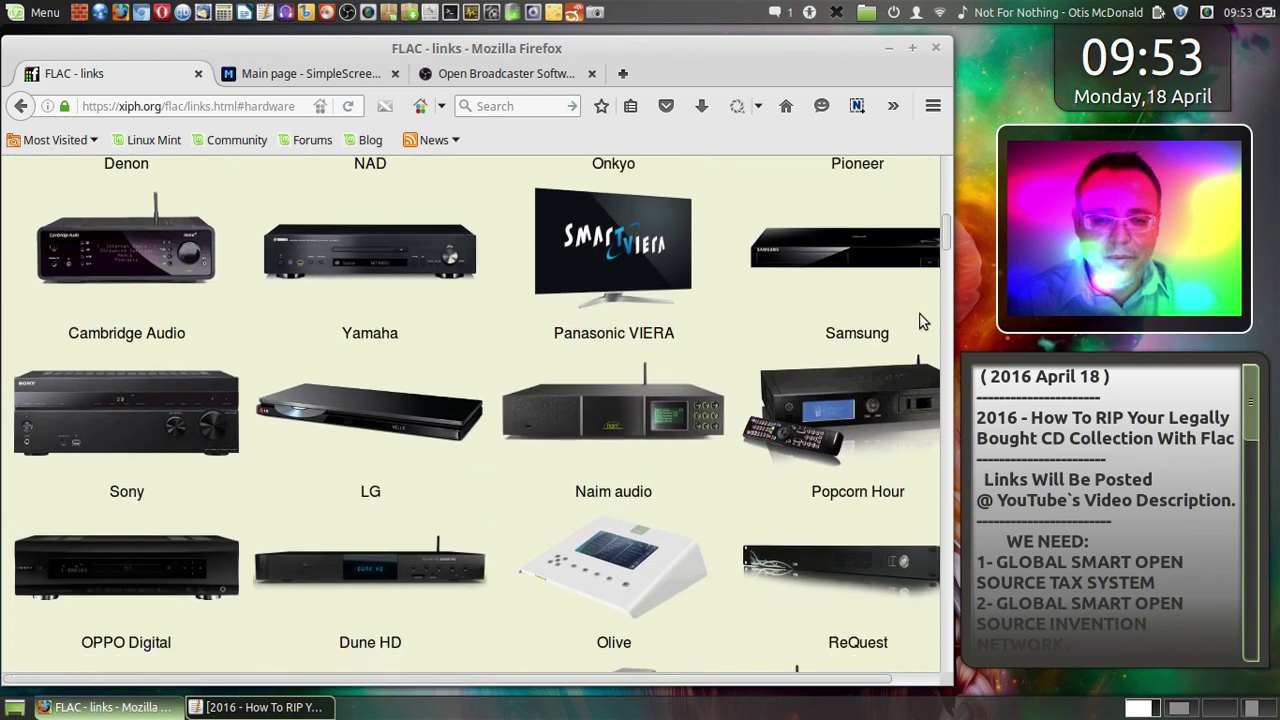
pyautogui.scroll(-1, 922, 318)
pyautogui.scroll(1, 922, 318)
pyautogui.click(594, 12)
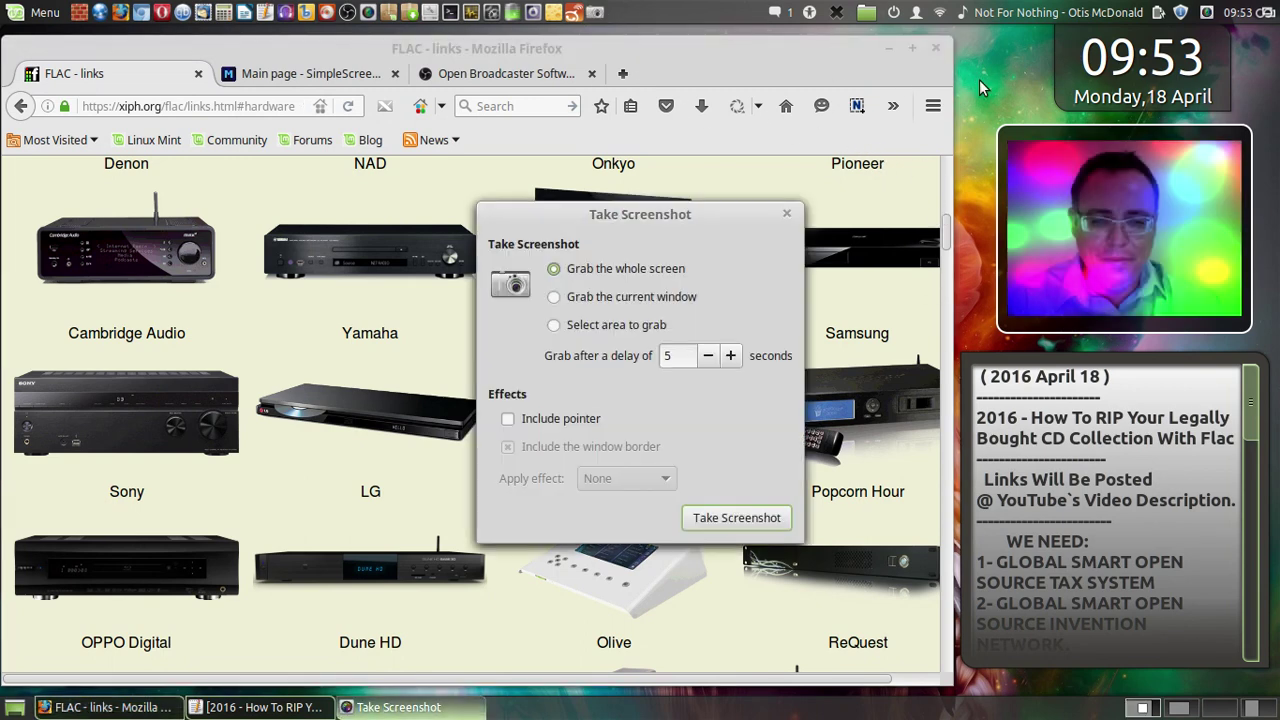
pyautogui.click(760, 517)
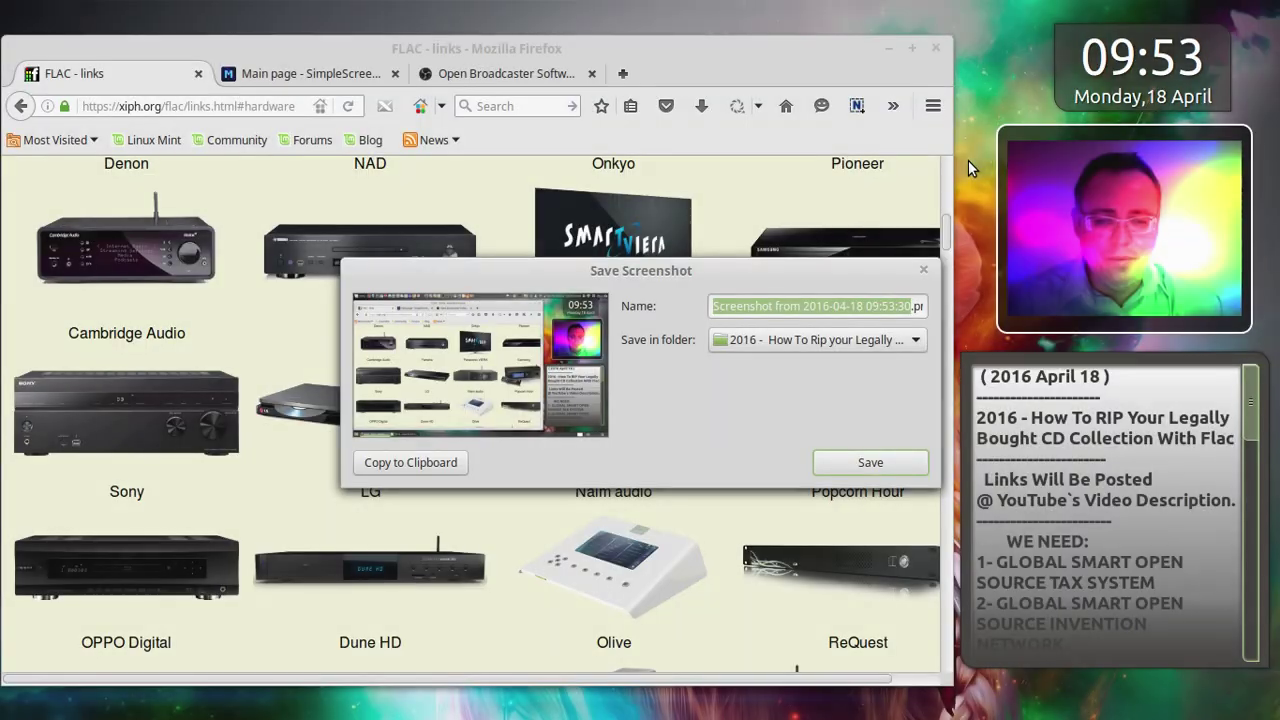
pyautogui.write('3.png')
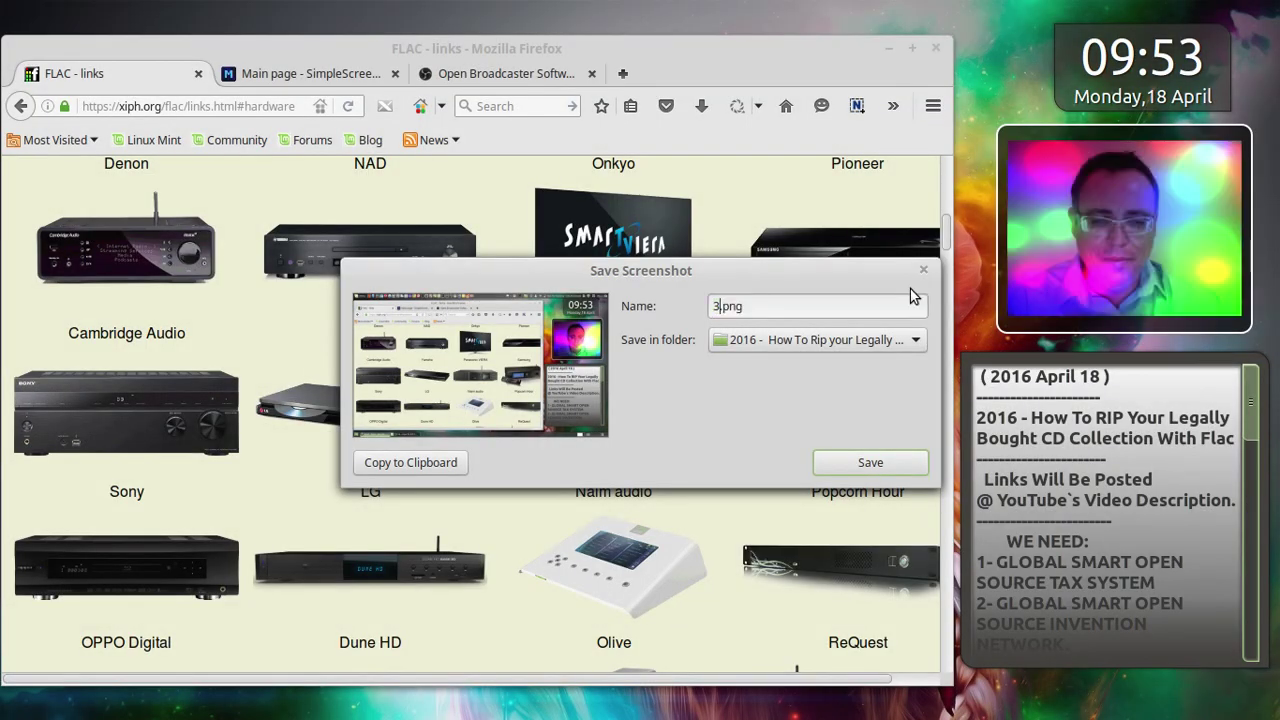
pyautogui.click(868, 463)
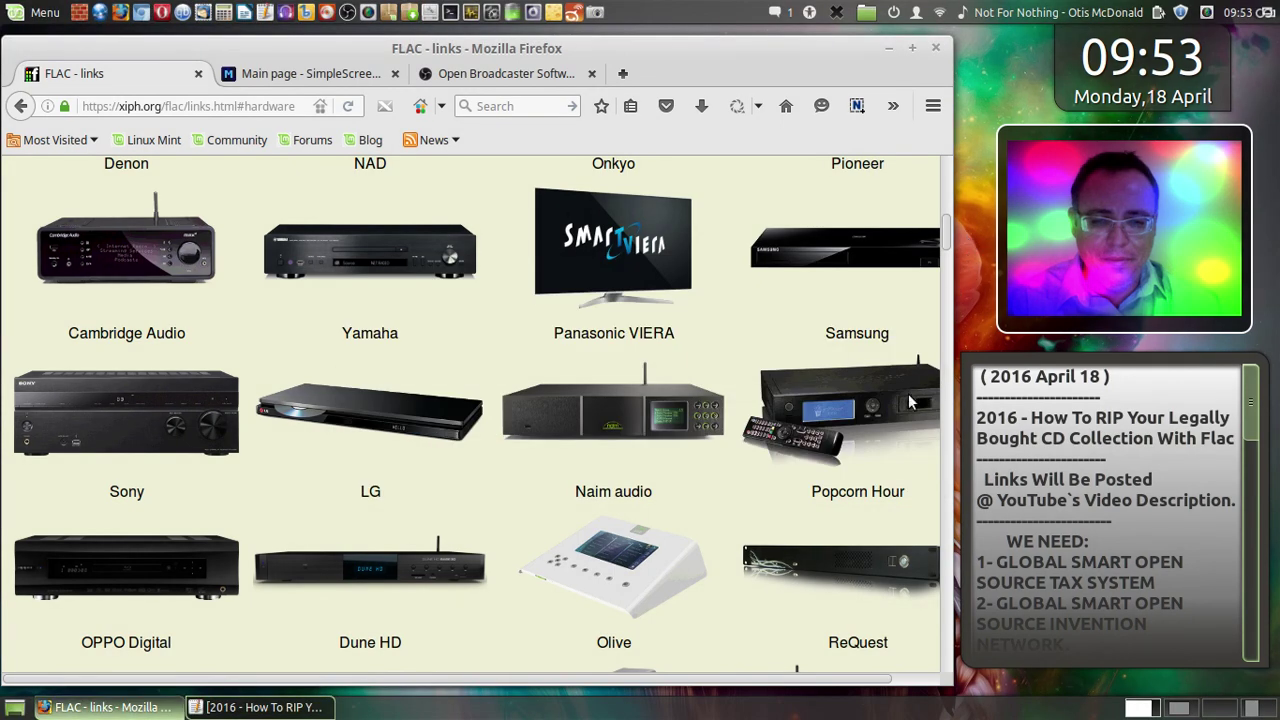
# - Save a whole-screen screenshot of the last home stereo brands, from Mede8er to Fritz!box, as 4.png
pyautogui.scroll(-2, 910, 402)
pyautogui.scroll(-3, 896, 405)
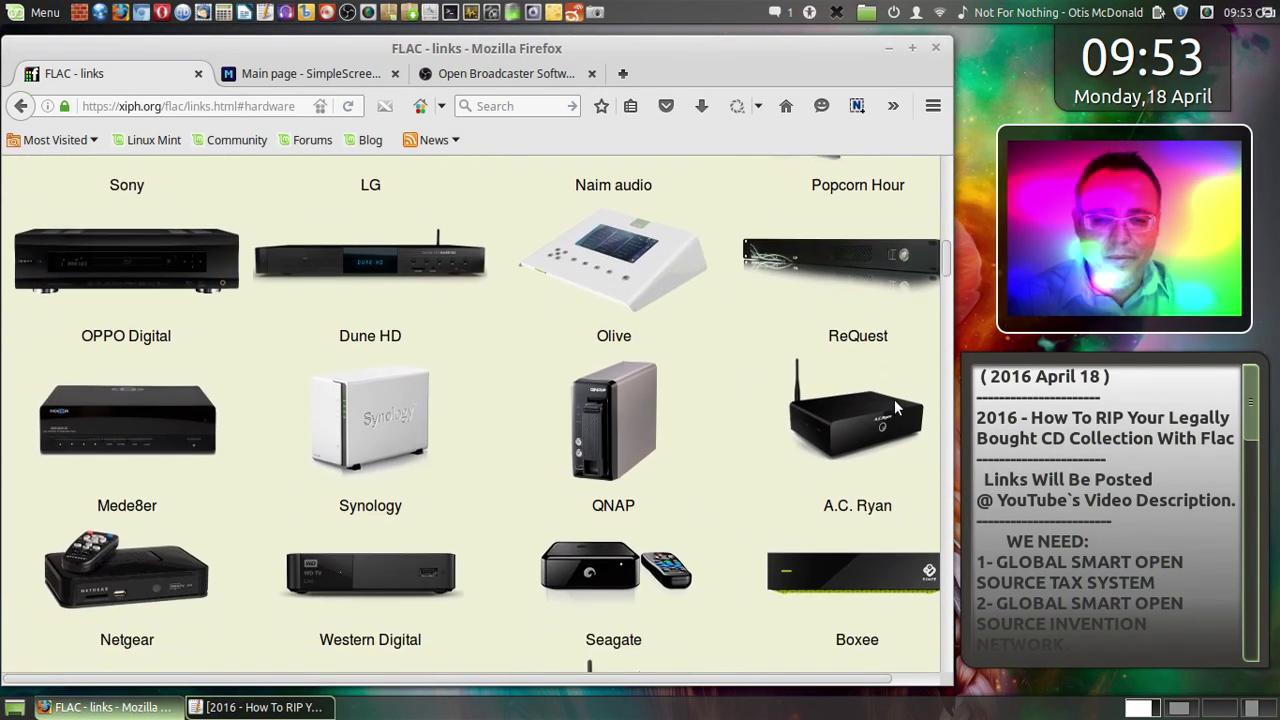
pyautogui.scroll(-3, 896, 407)
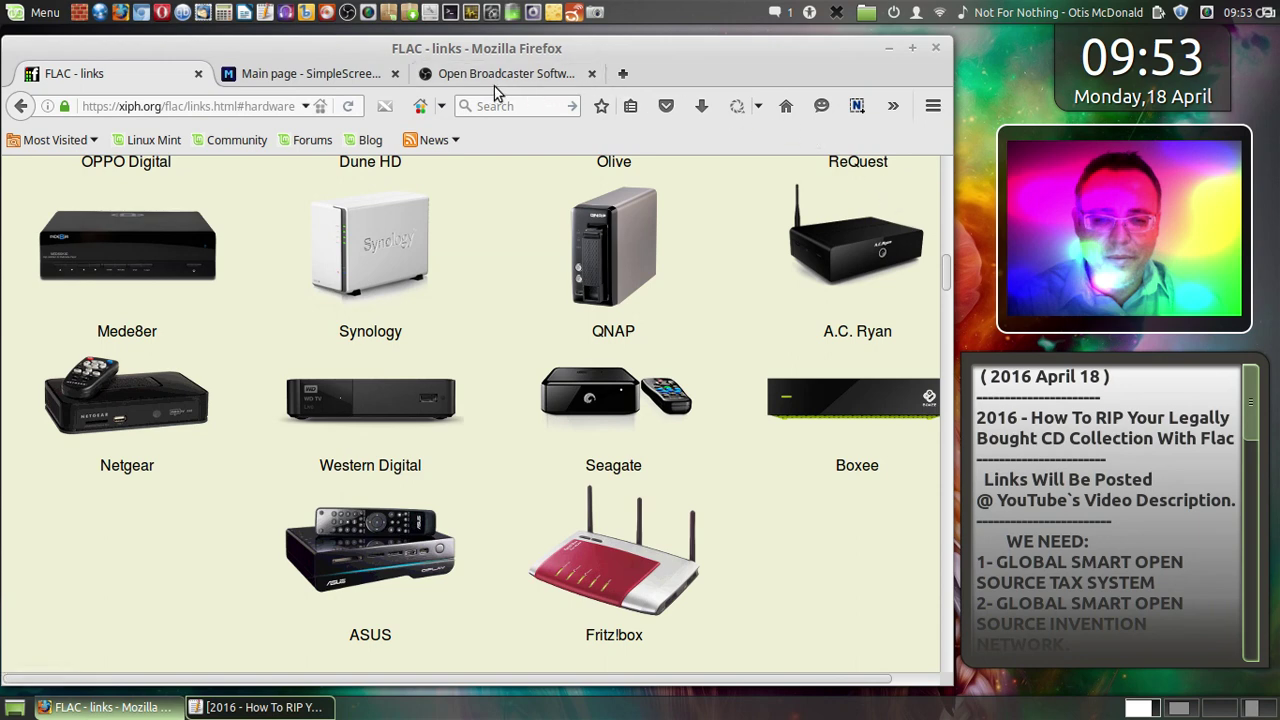
pyautogui.click(594, 13)
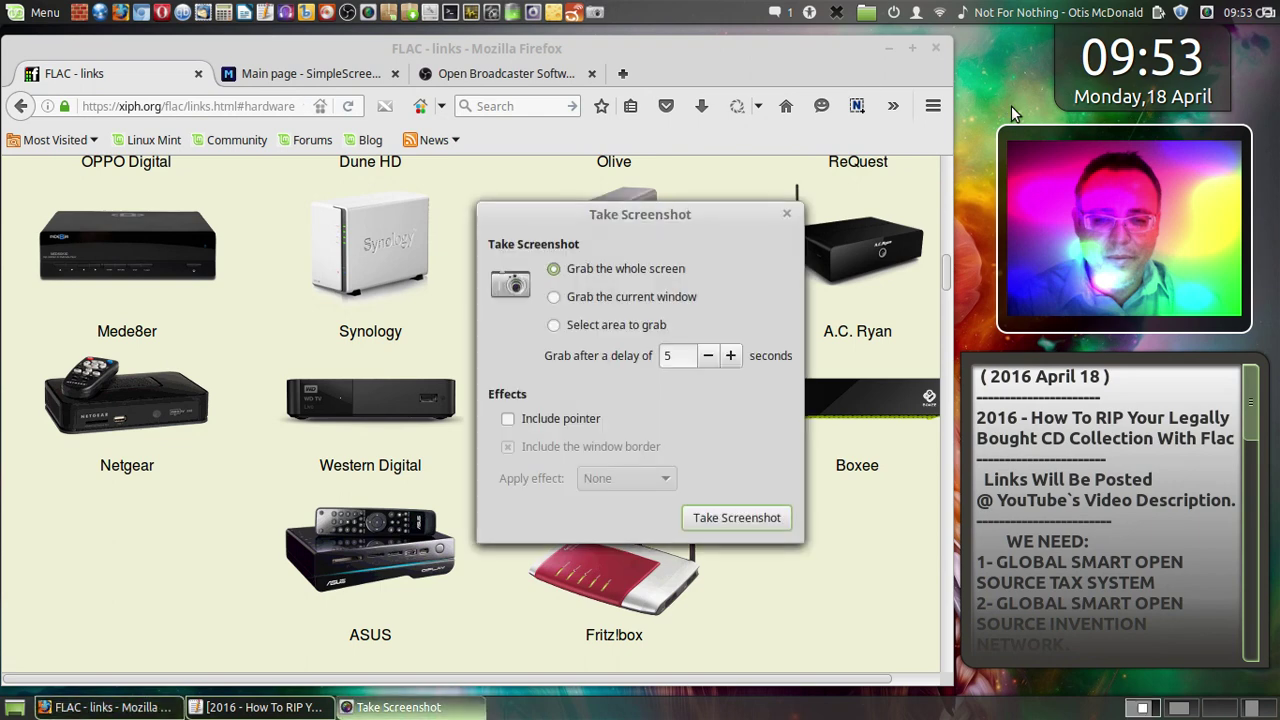
pyautogui.click(766, 518)
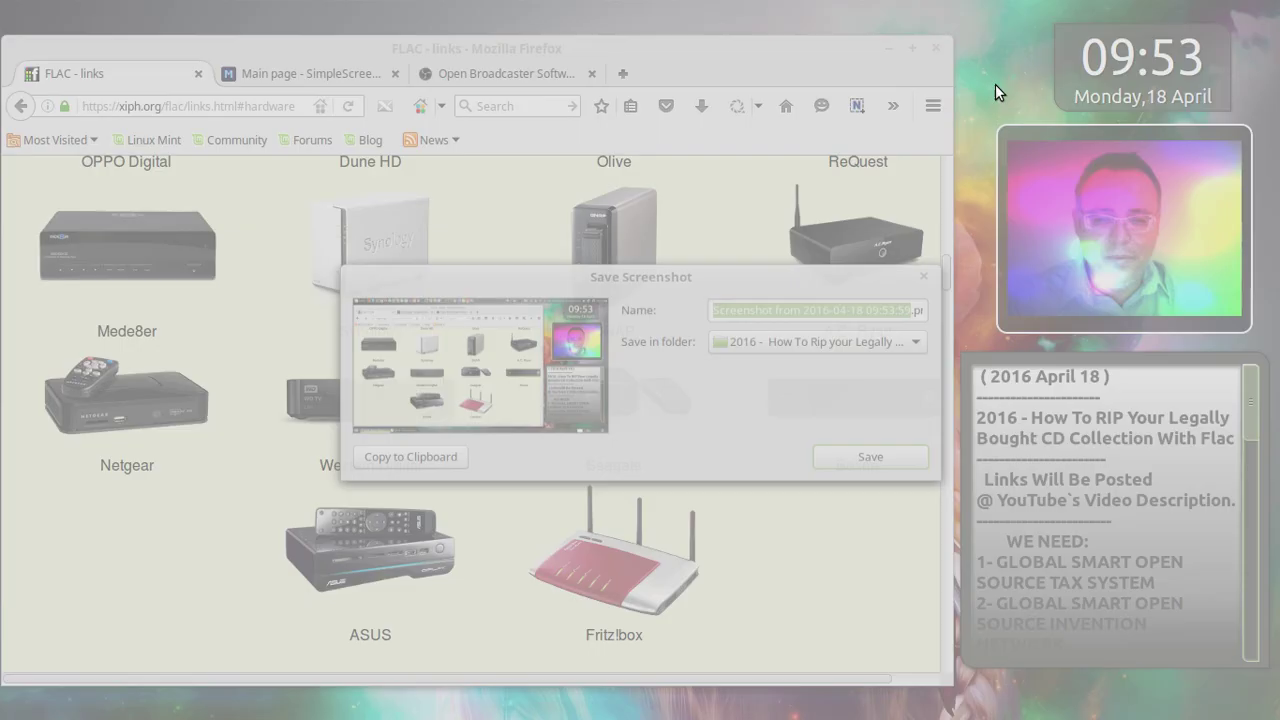
pyautogui.write('4')
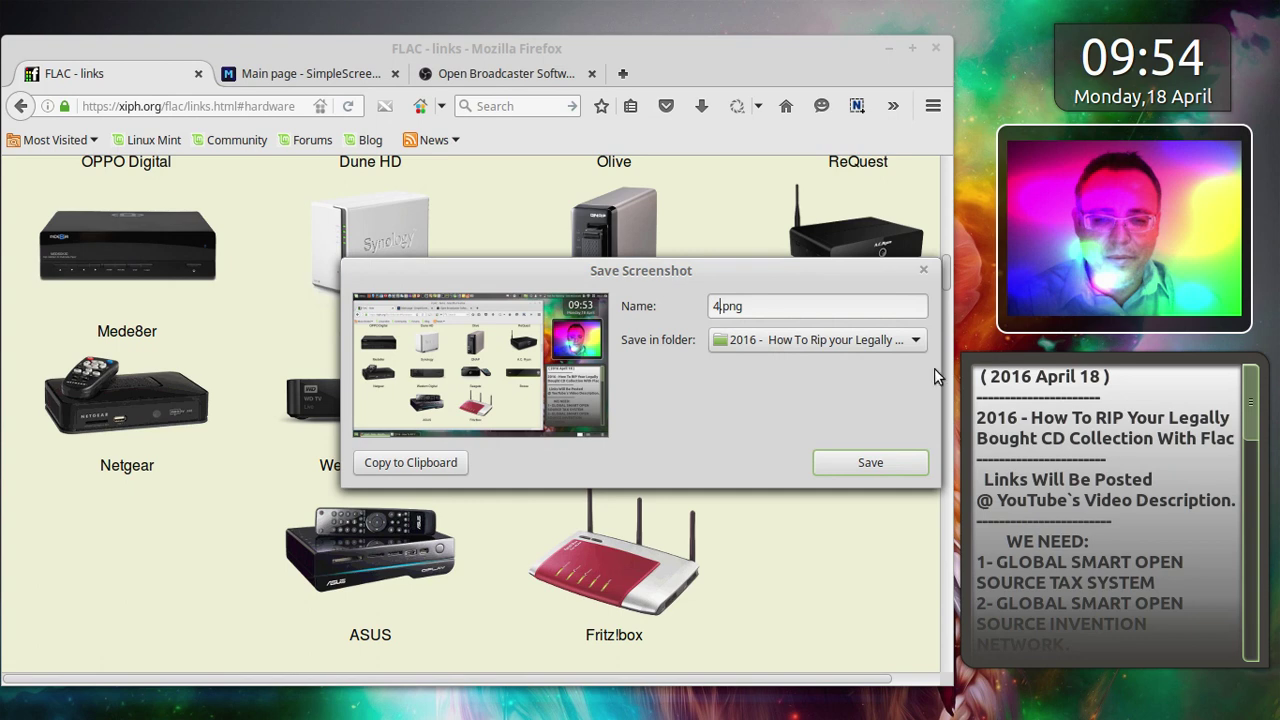
pyautogui.click(908, 471)
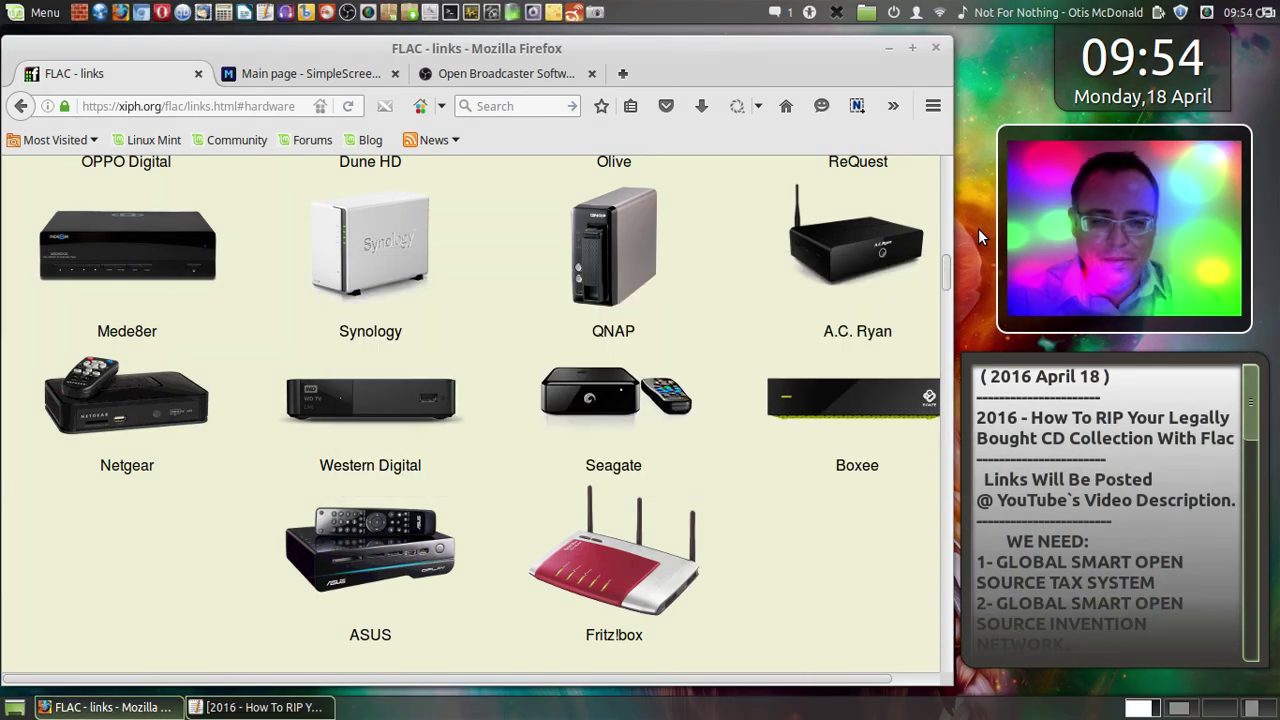
# - Save a whole-screen screenshot of the car audio brands, from Citroën to Pioneer, as 5.png
pyautogui.scroll(-3, 930, 335)
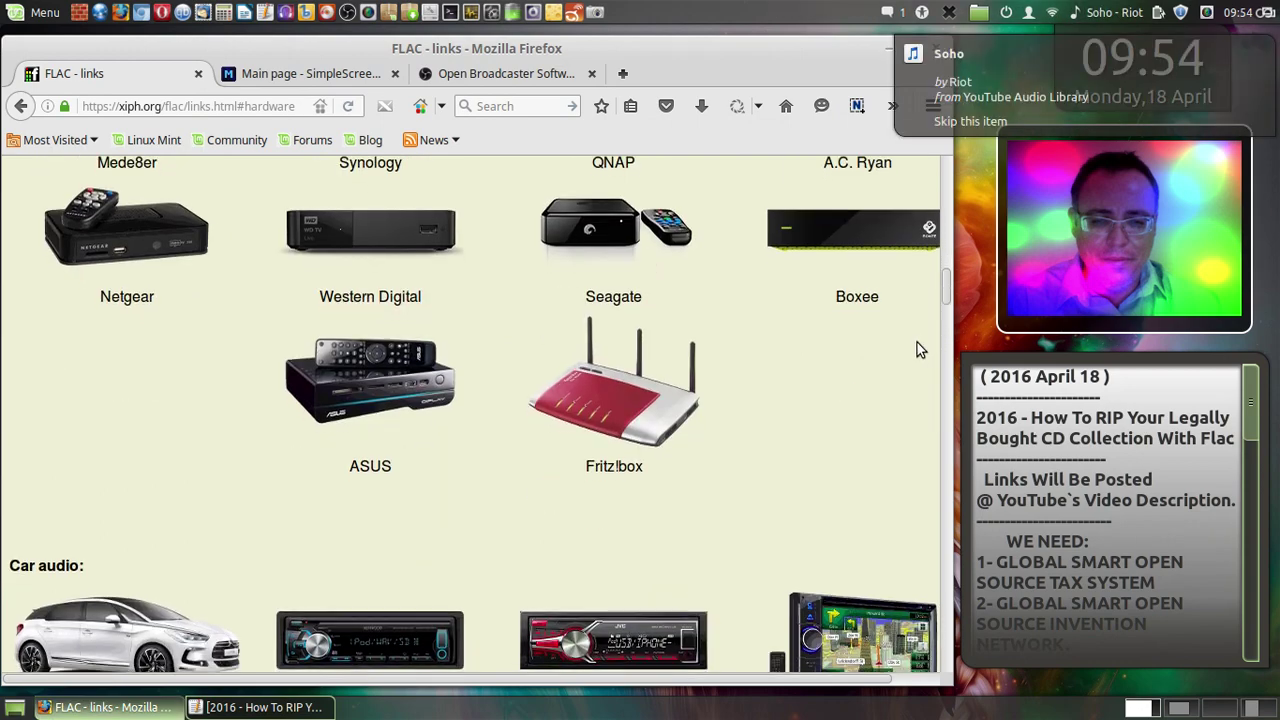
pyautogui.scroll(-2, 920, 349)
pyautogui.scroll(-1, 920, 349)
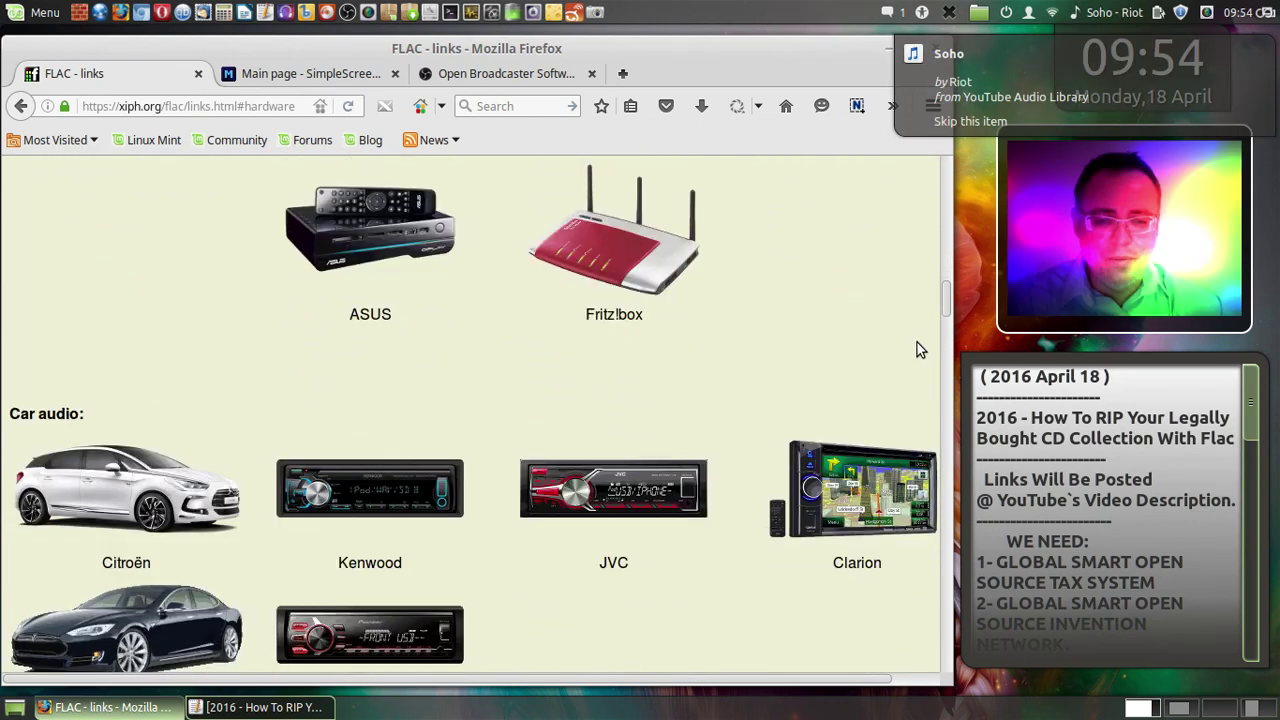
pyautogui.scroll(-4, 920, 349)
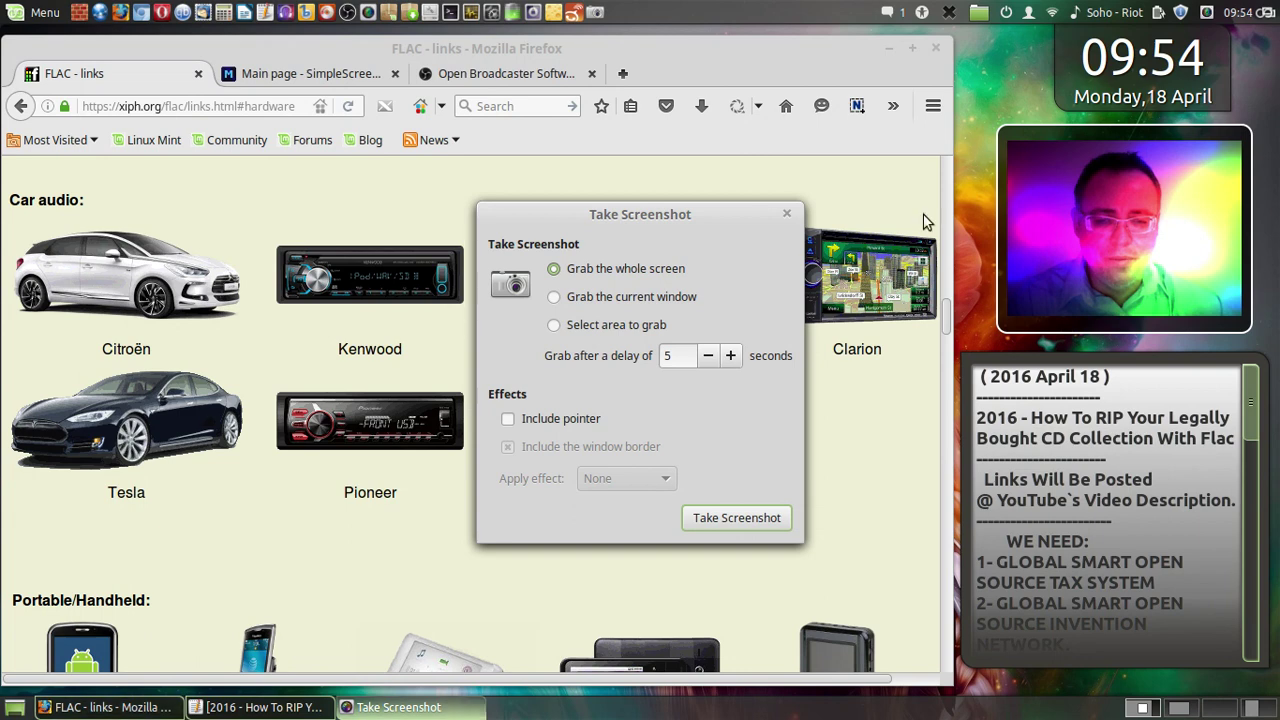
pyautogui.click(726, 522)
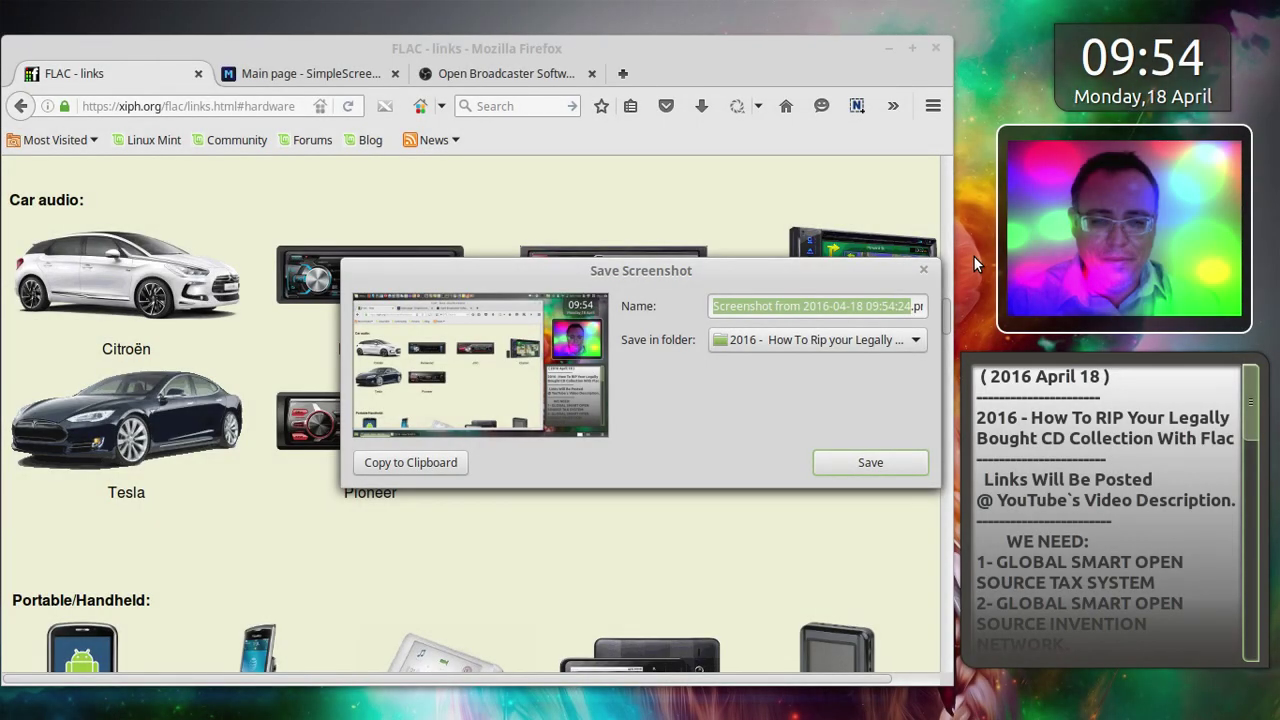
pyautogui.write('5.png')
pyautogui.click(886, 464)
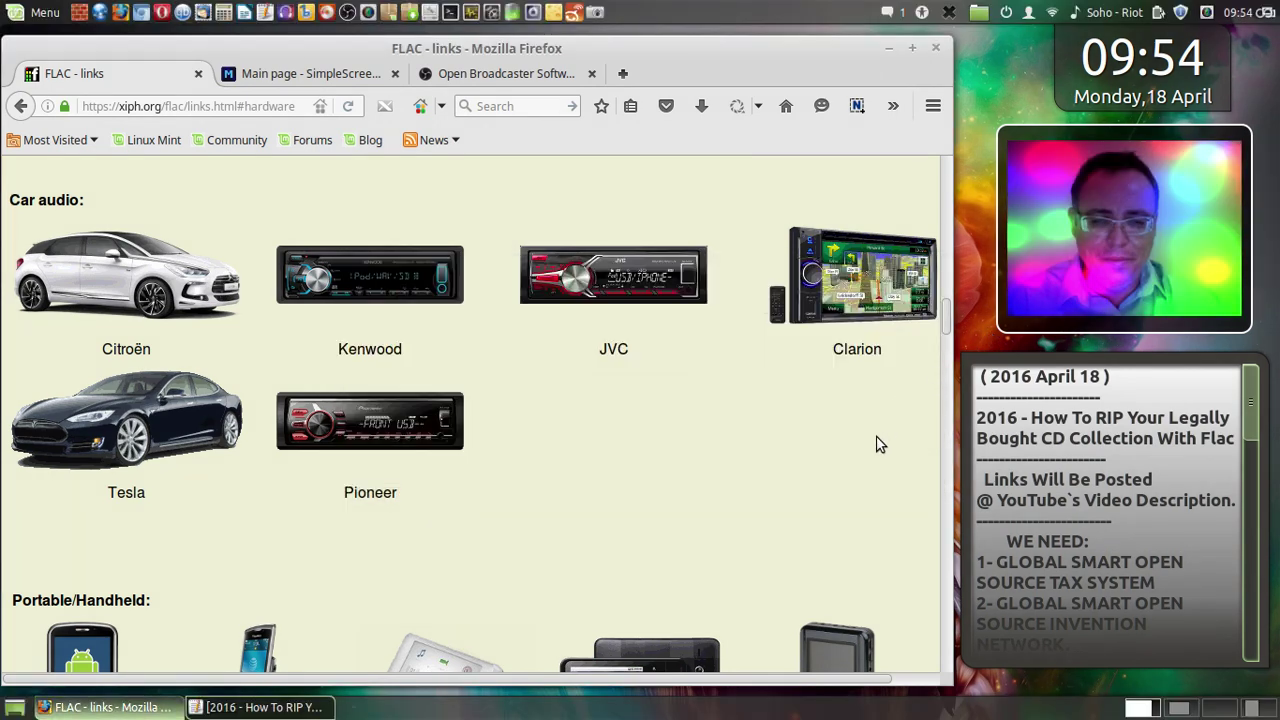
# - Save a whole-screen screenshot of the portable and handheld devices, from Android 3.1+ devices to Latte, as 16.png
pyautogui.scroll(-3, 877, 445)
pyautogui.scroll(-3, 877, 445)
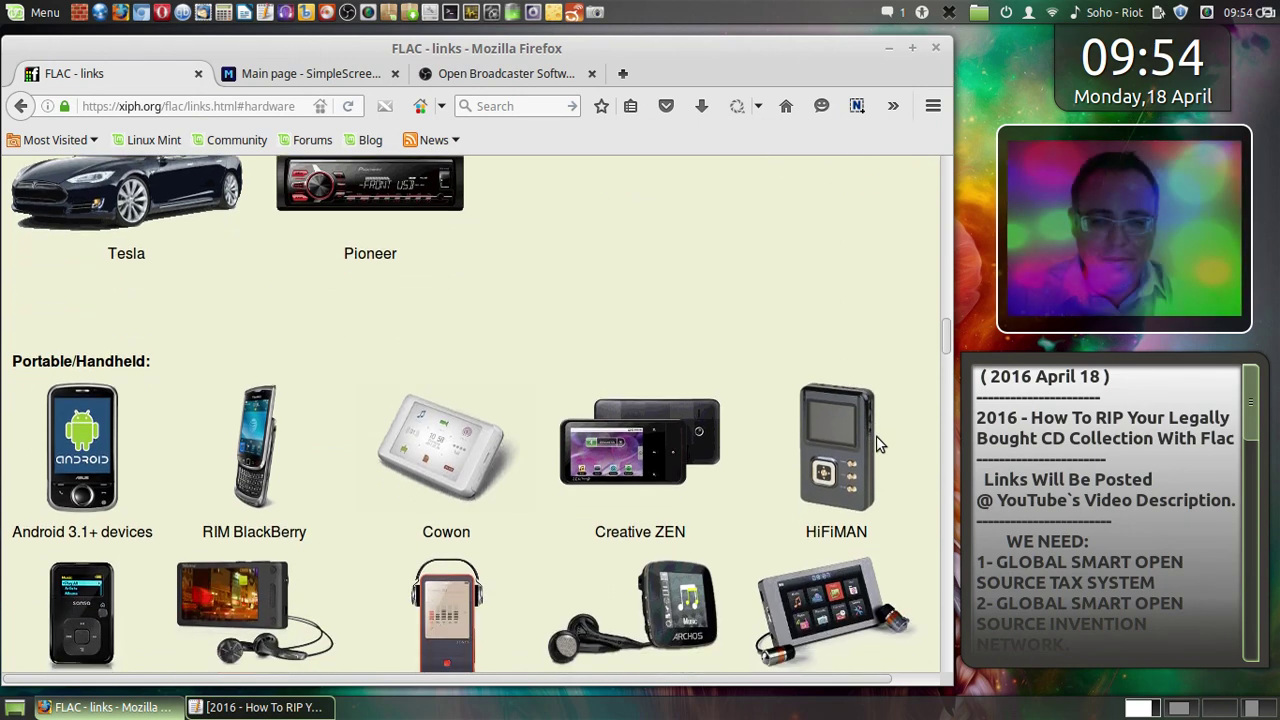
pyautogui.scroll(-1, 877, 445)
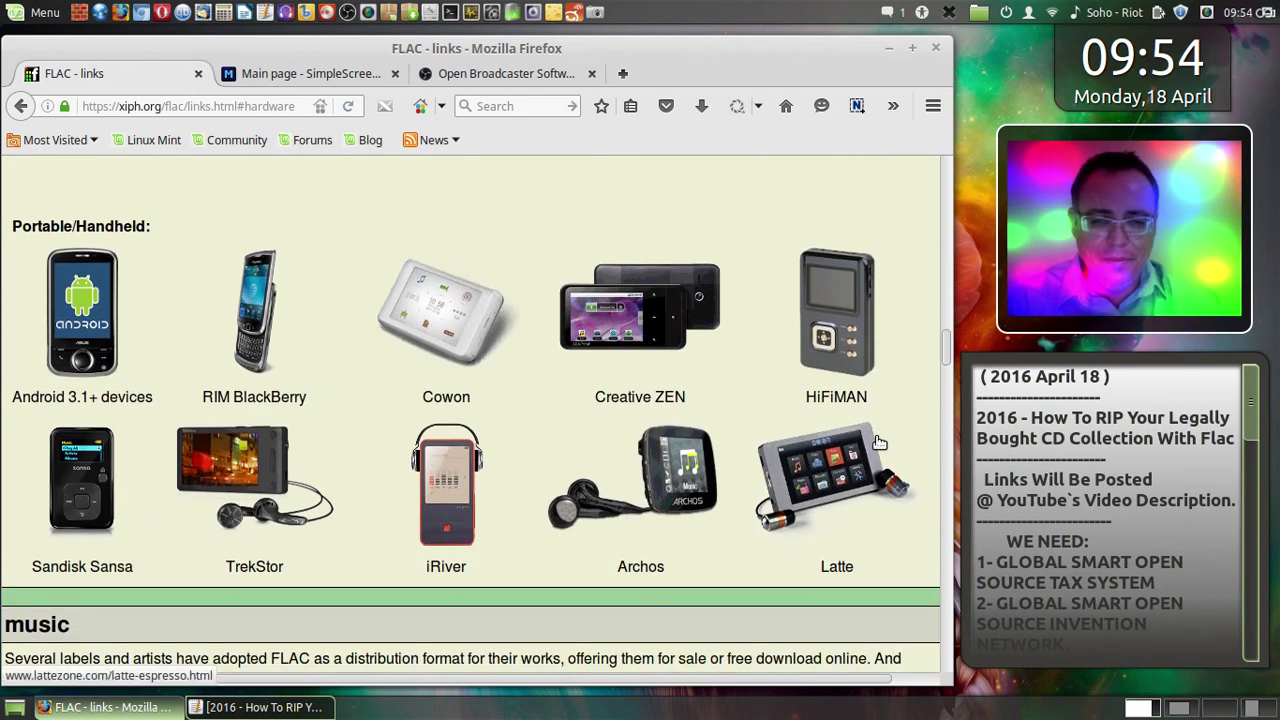
pyautogui.scroll(-1, 877, 445)
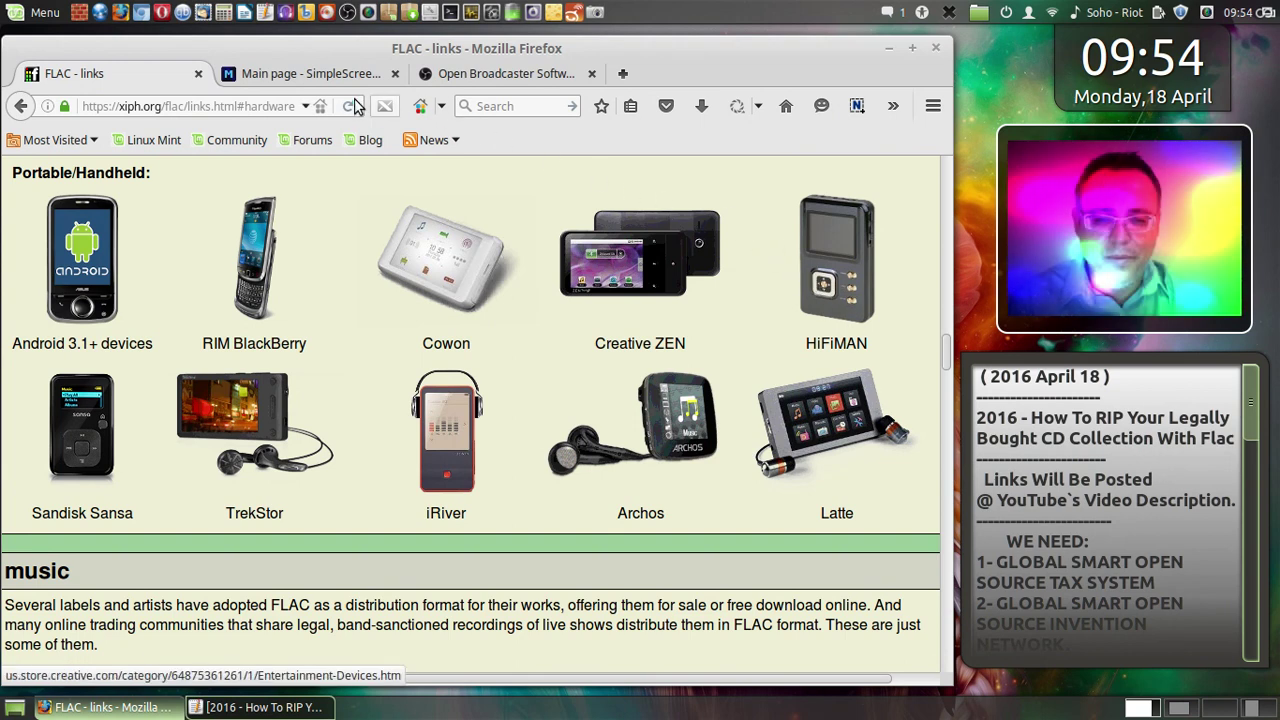
pyautogui.click(594, 12)
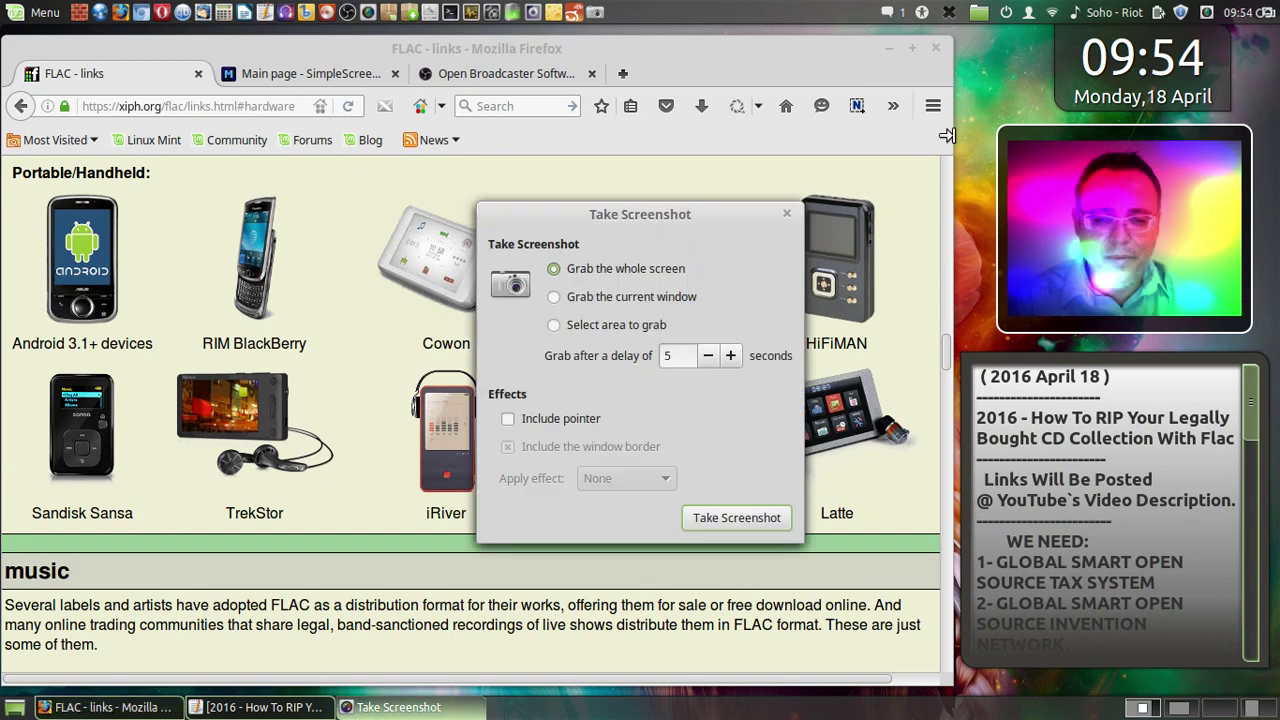
pyautogui.click(705, 517)
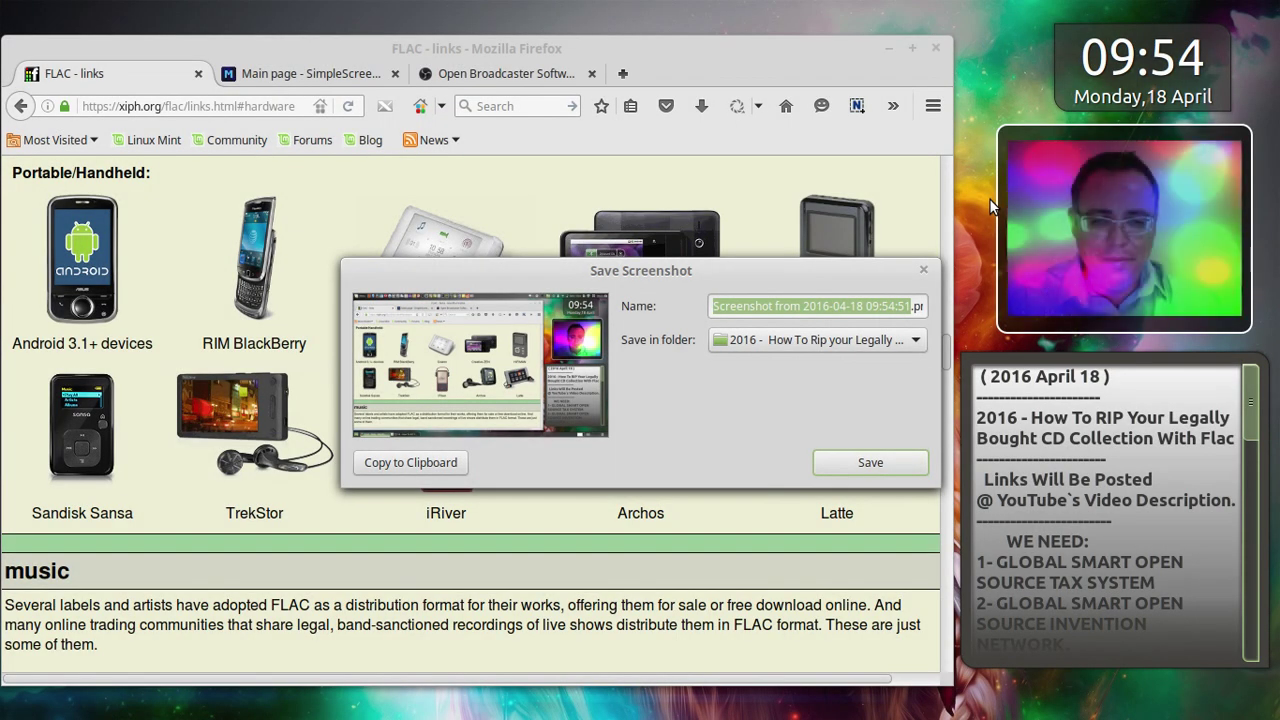
pyautogui.write('16.png')
pyautogui.click(872, 464)
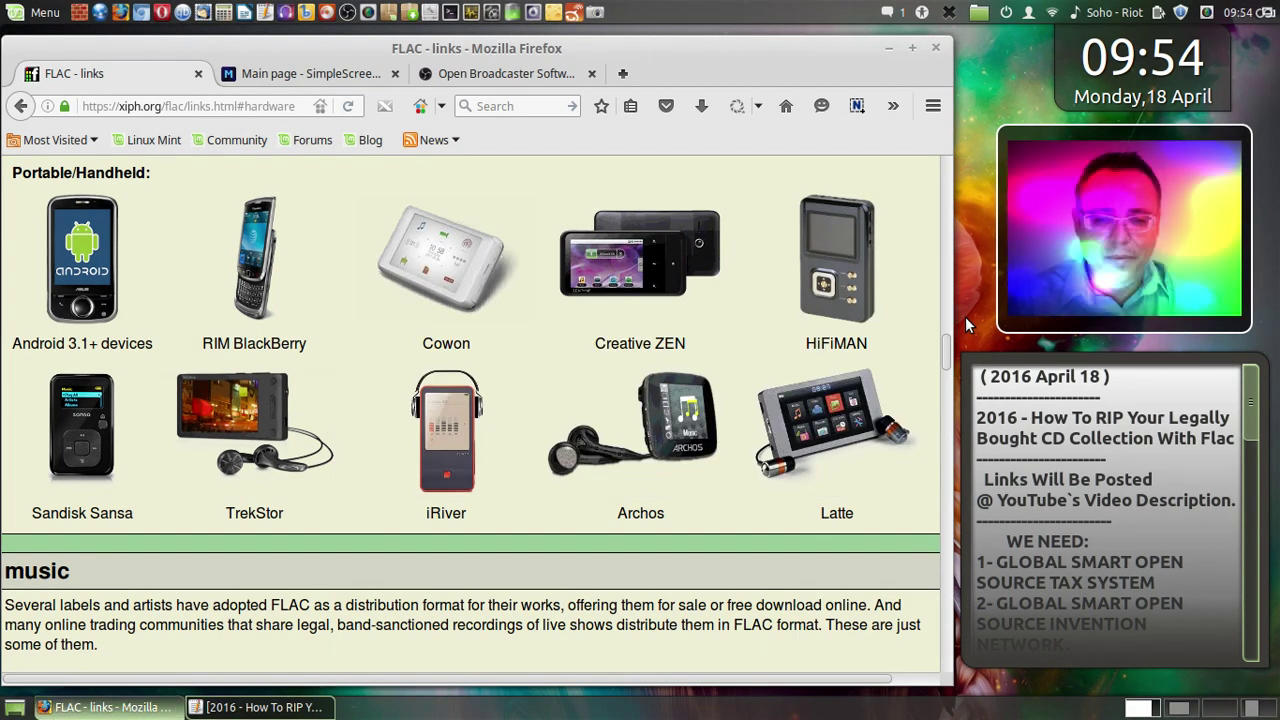
# - Look through the music section of the FLAC links page, covering individual artists, labels and stores, and communities
pyautogui.scroll(-4, 897, 476)
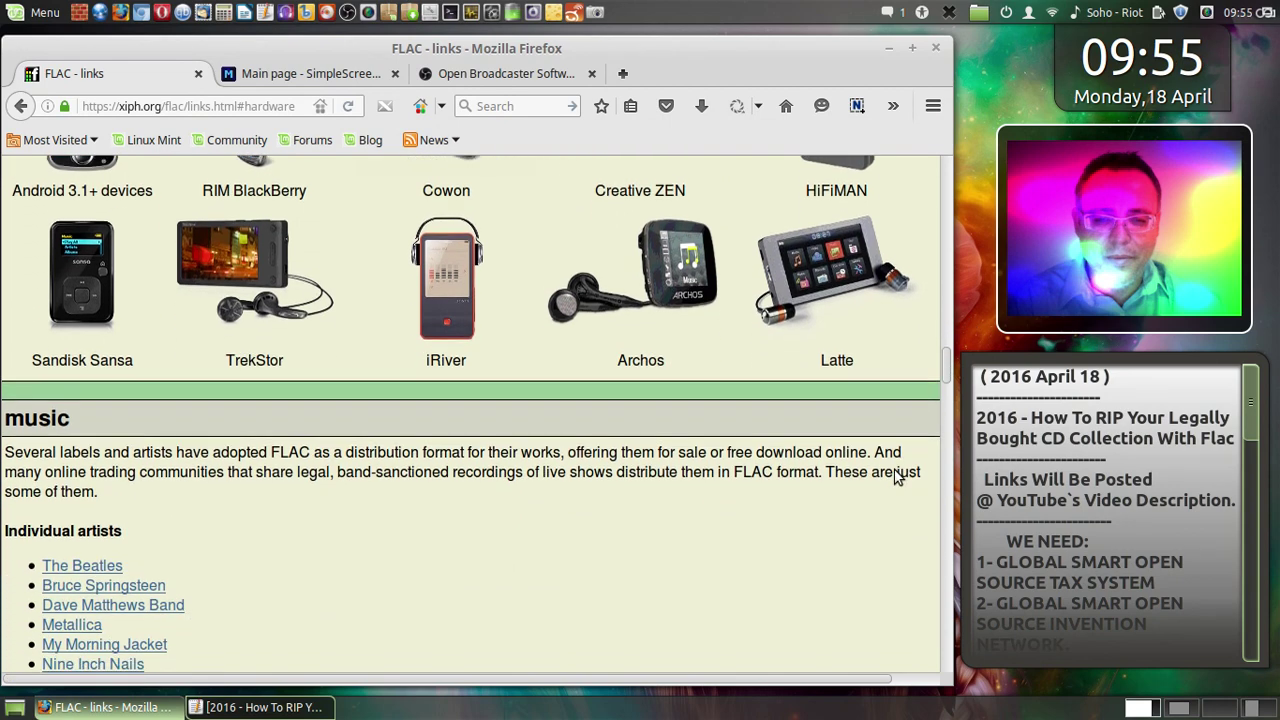
pyautogui.scroll(-3, 897, 476)
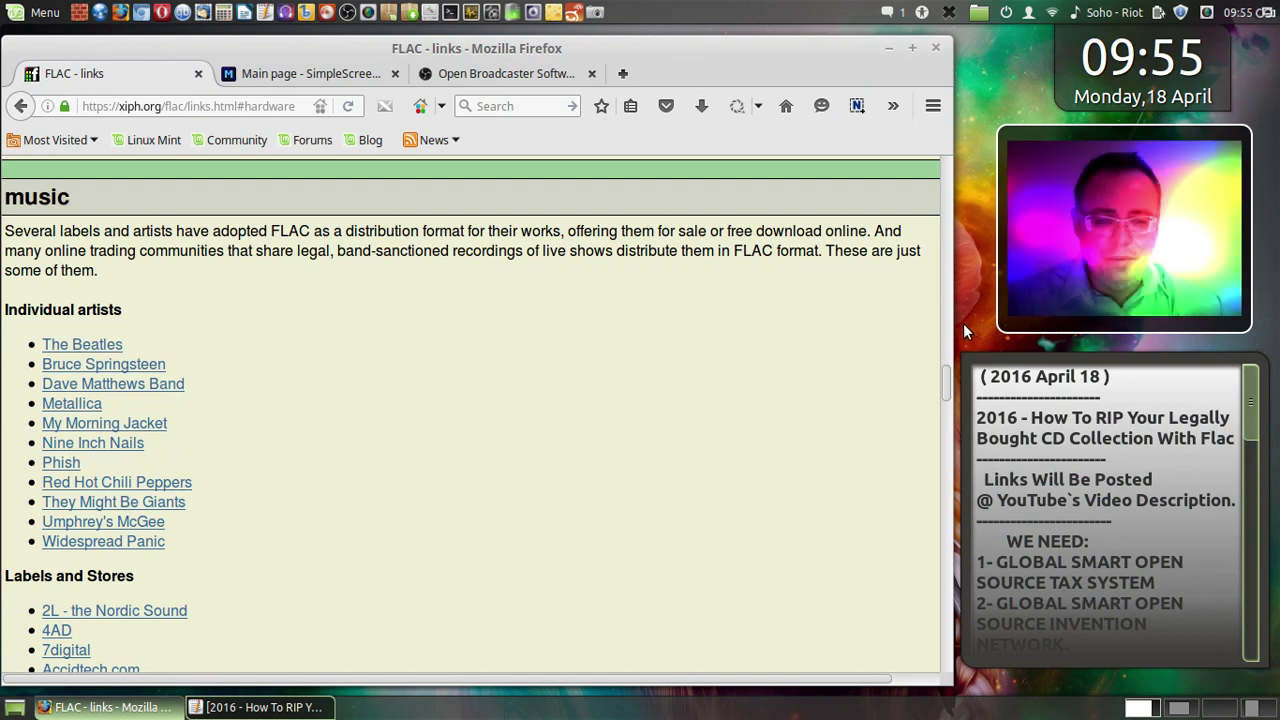
pyautogui.scroll(-1, 882, 381)
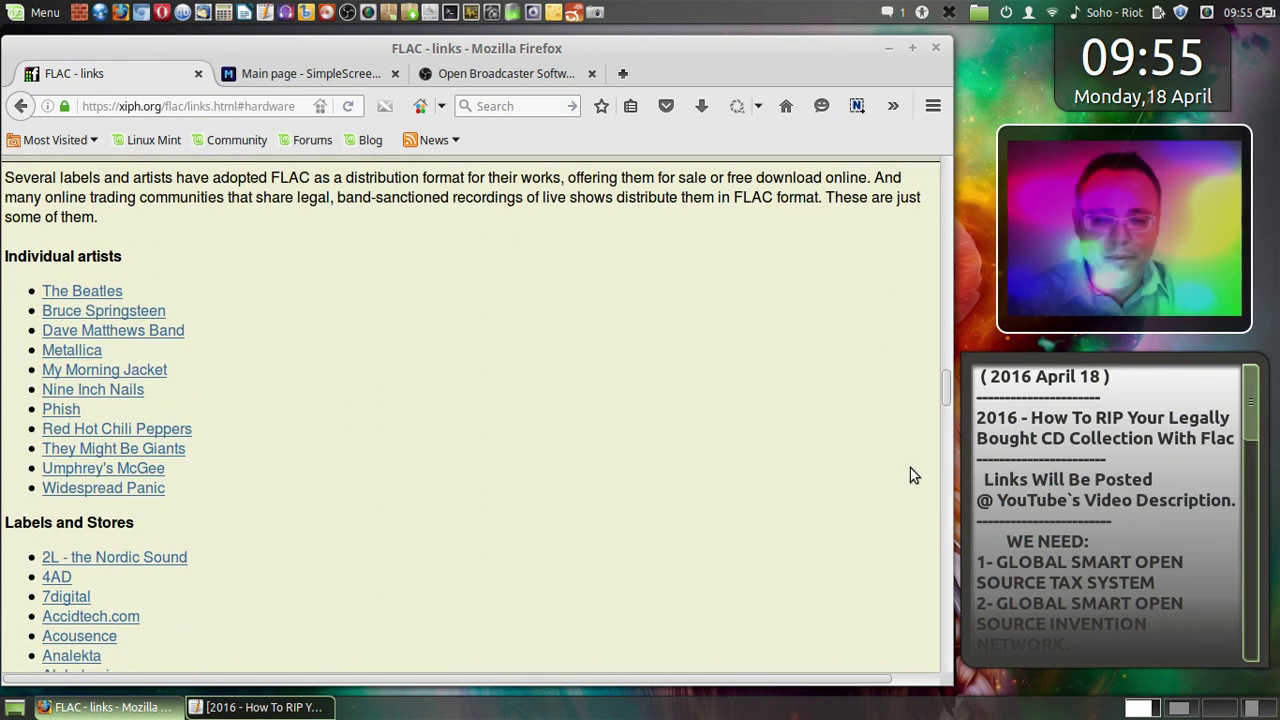
pyautogui.scroll(-1, 910, 475)
pyautogui.scroll(-2, 910, 470)
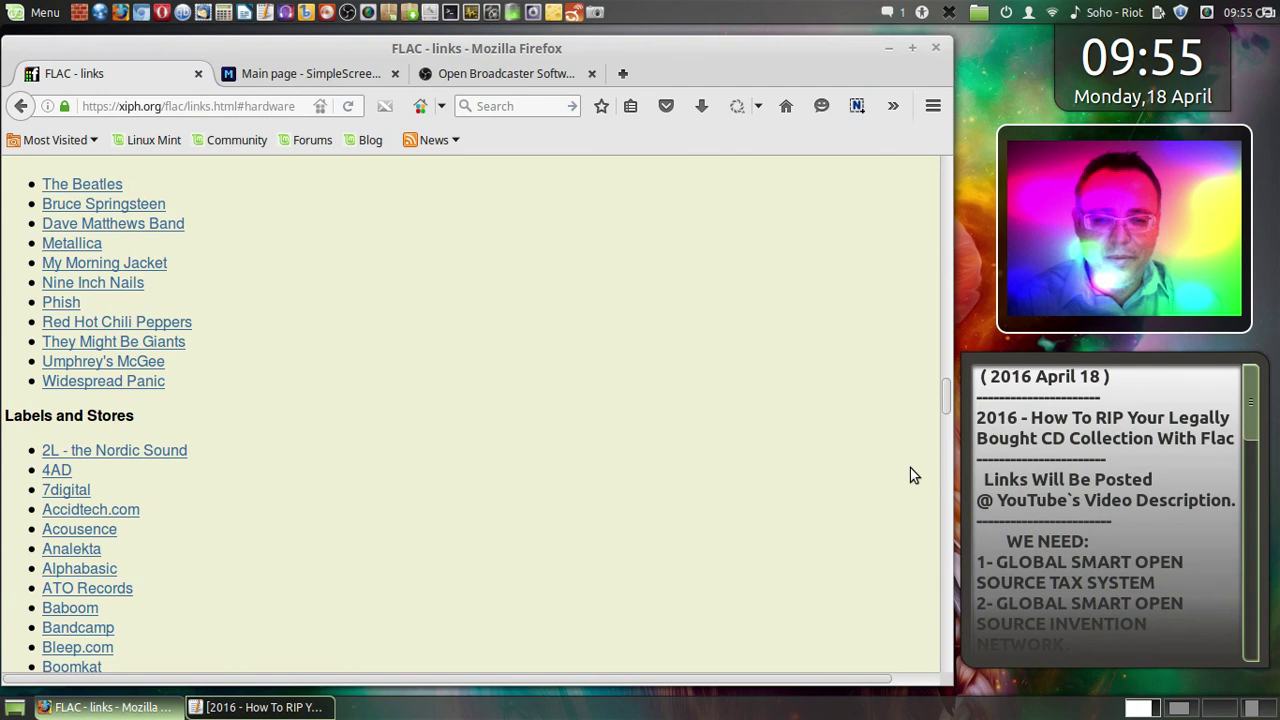
pyautogui.scroll(-1, 910, 470)
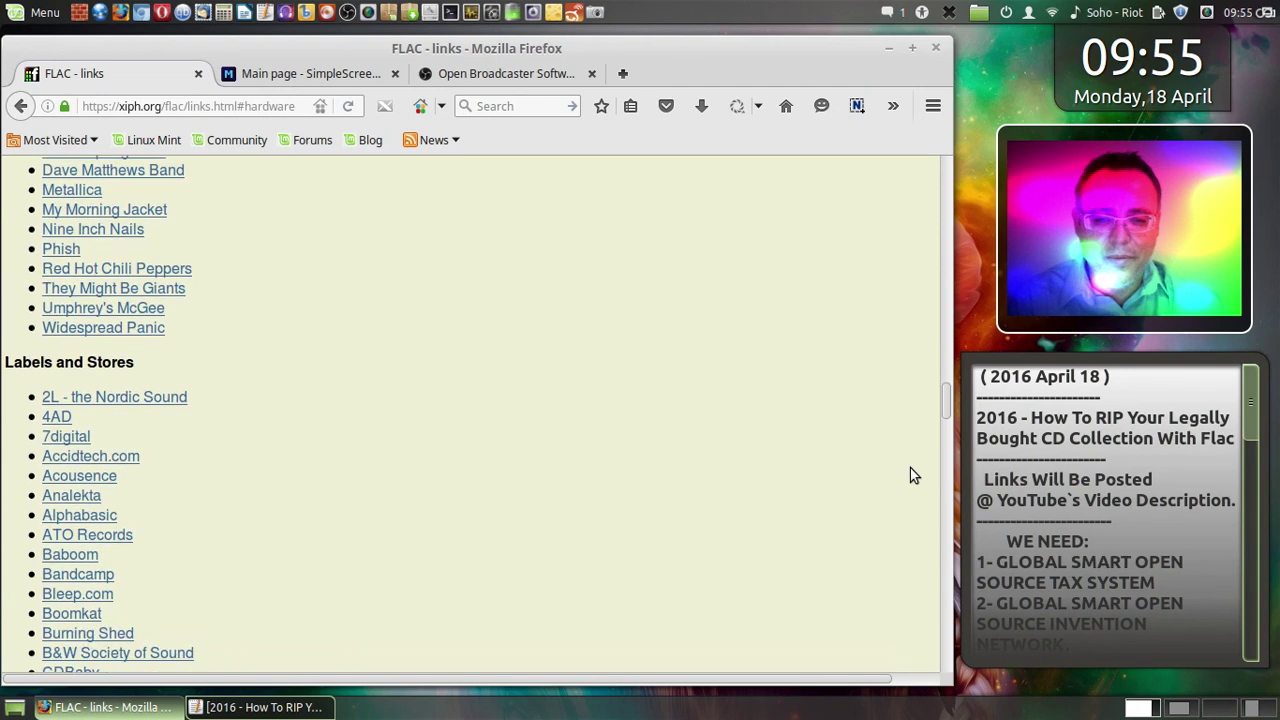
pyautogui.scroll(-3, 910, 475)
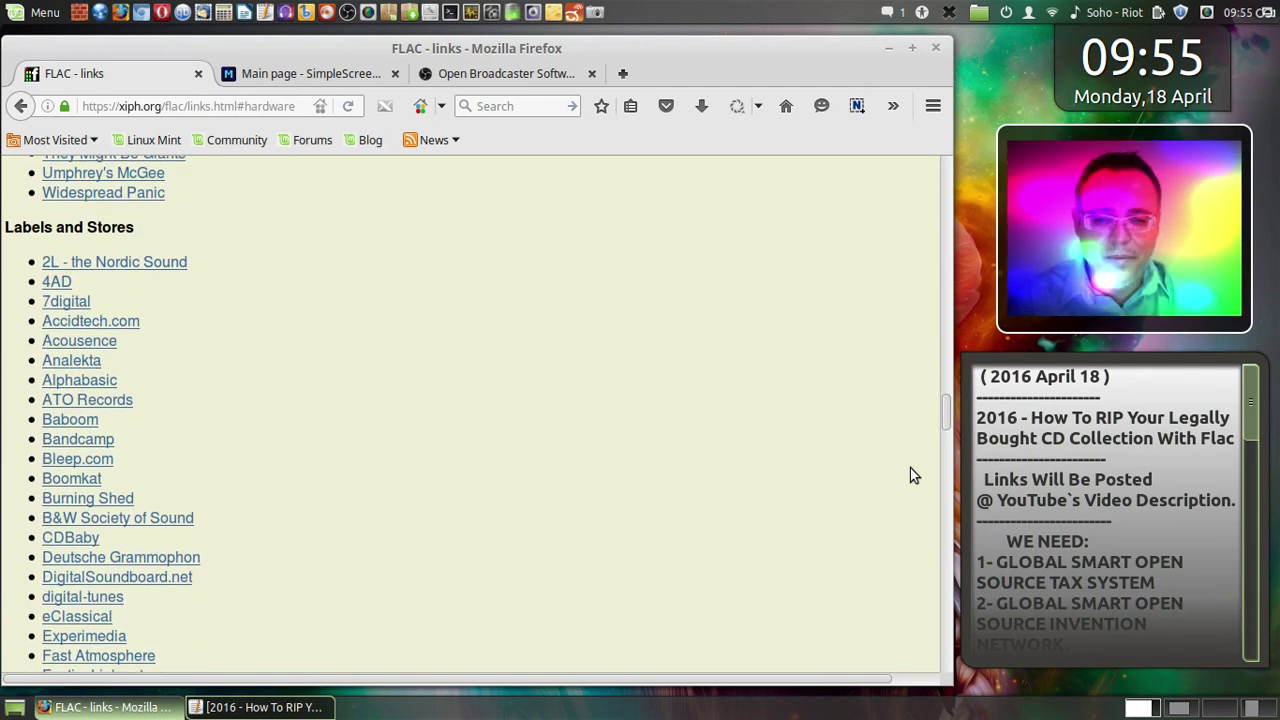
pyautogui.scroll(-1, 910, 475)
pyautogui.scroll(-5, 910, 475)
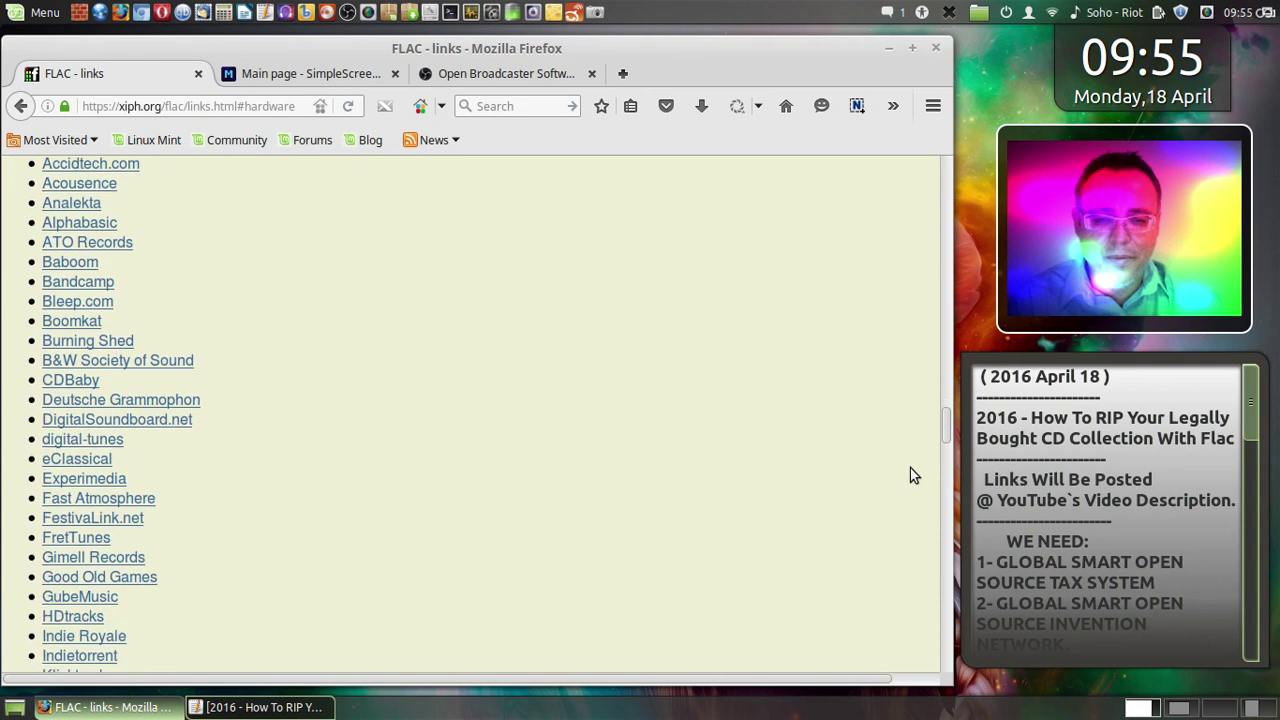
pyautogui.scroll(-2, 910, 475)
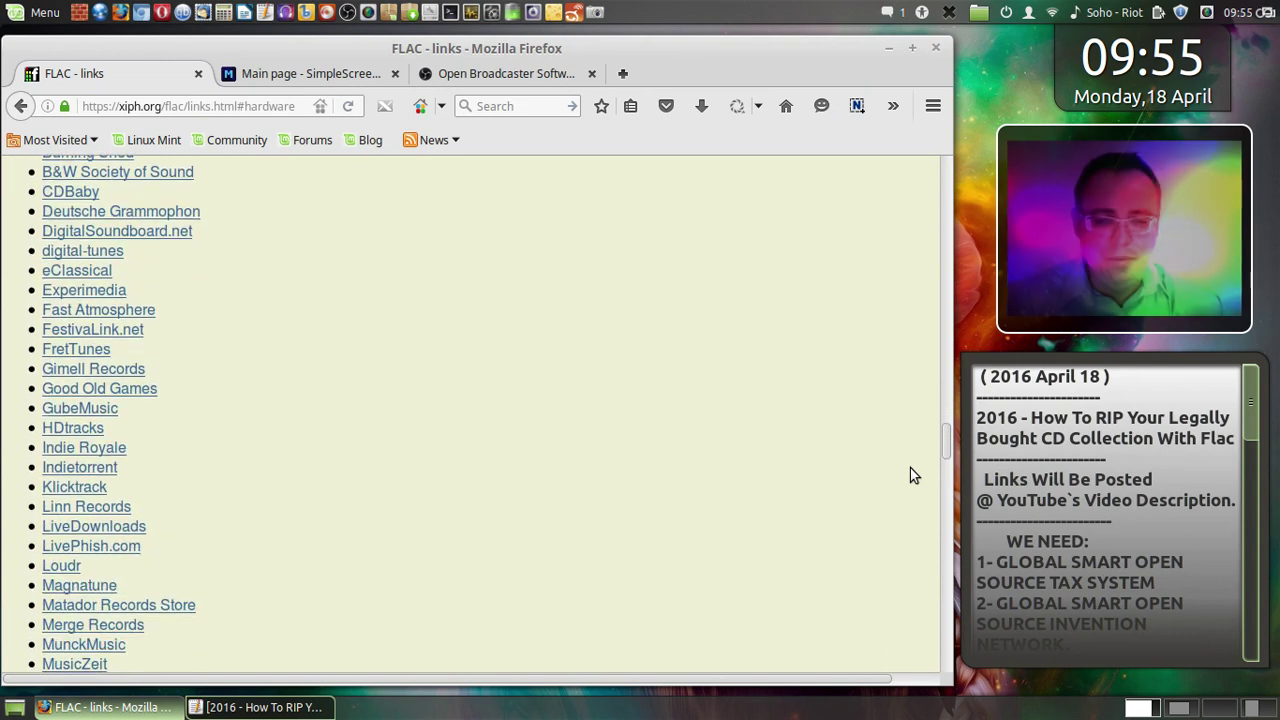
pyautogui.scroll(-4, 910, 475)
pyautogui.scroll(-6, 910, 475)
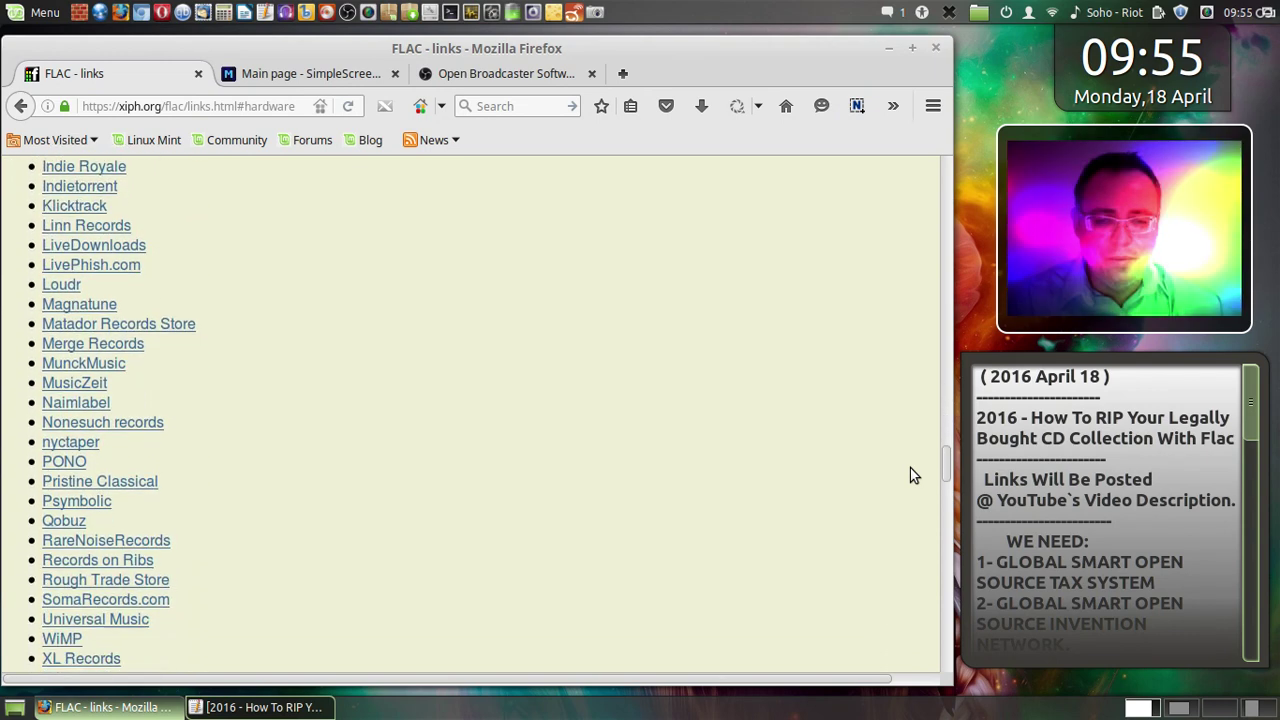
pyautogui.scroll(-5, 910, 475)
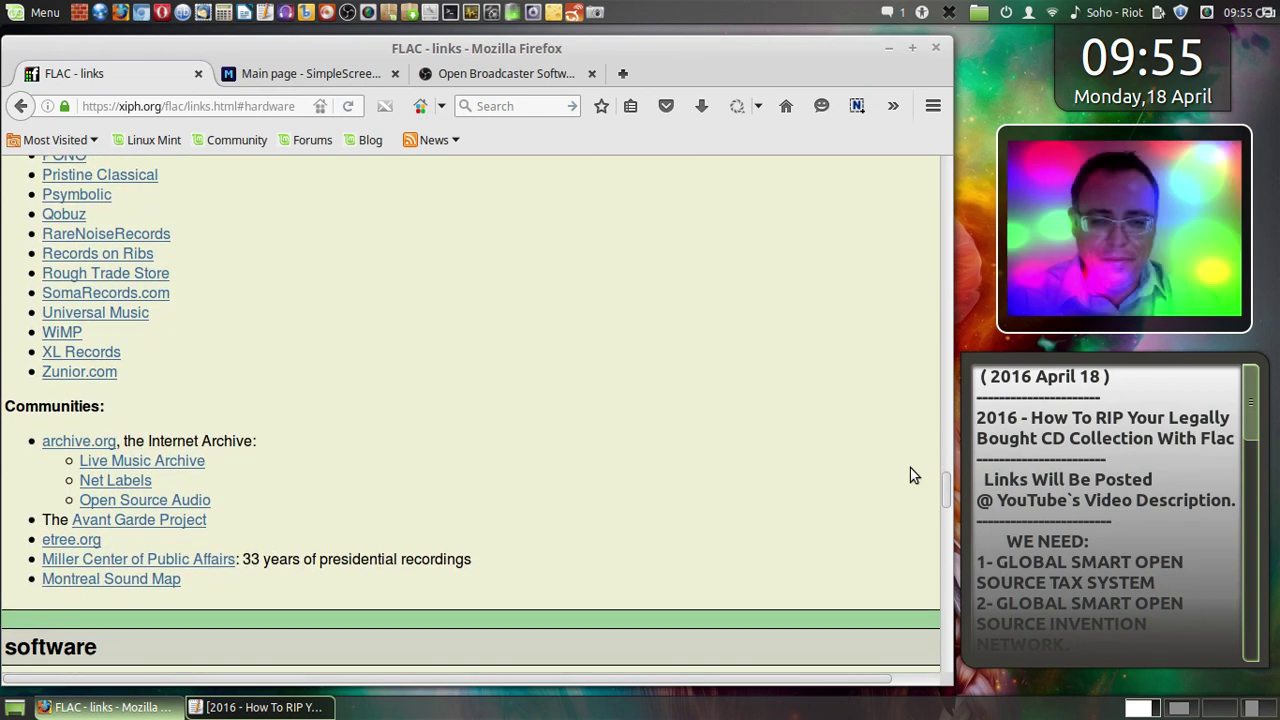
# - Look through the software section of the FLAC links page, from third-party format implementations to scientific audio analysis
pyautogui.scroll(-4, 910, 475)
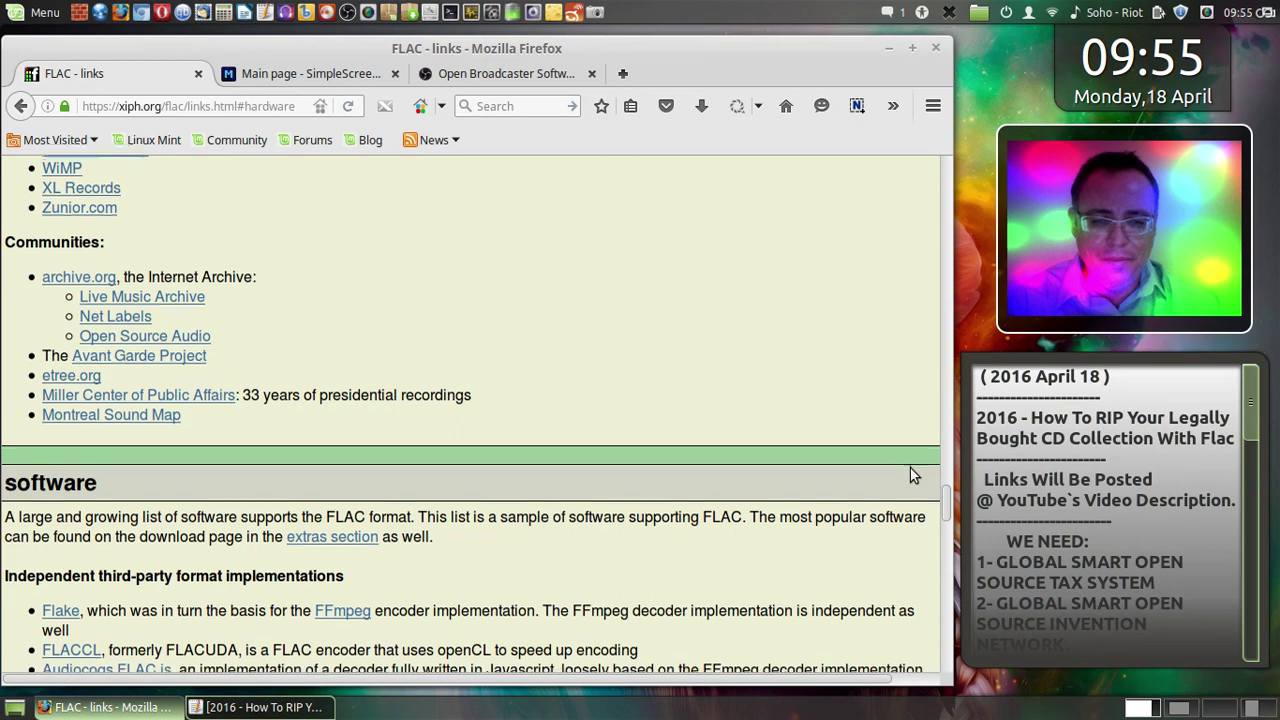
pyautogui.scroll(-3, 910, 475)
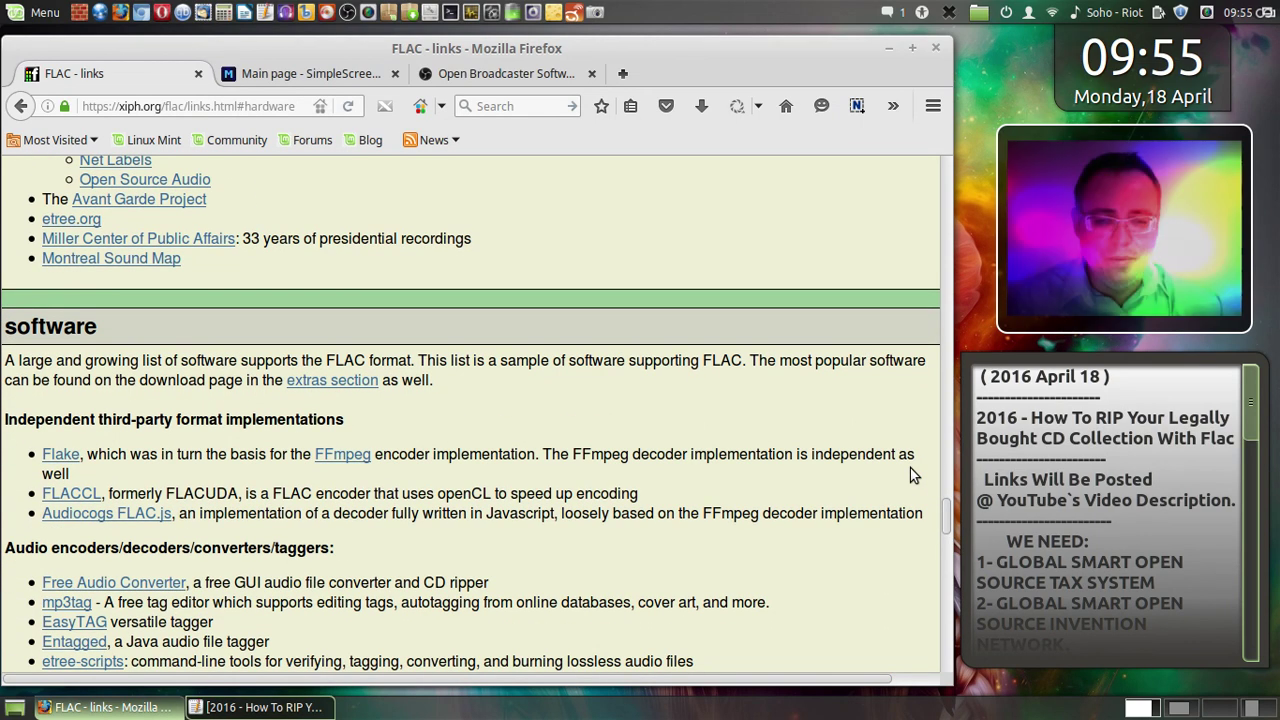
pyautogui.scroll(-3, 910, 475)
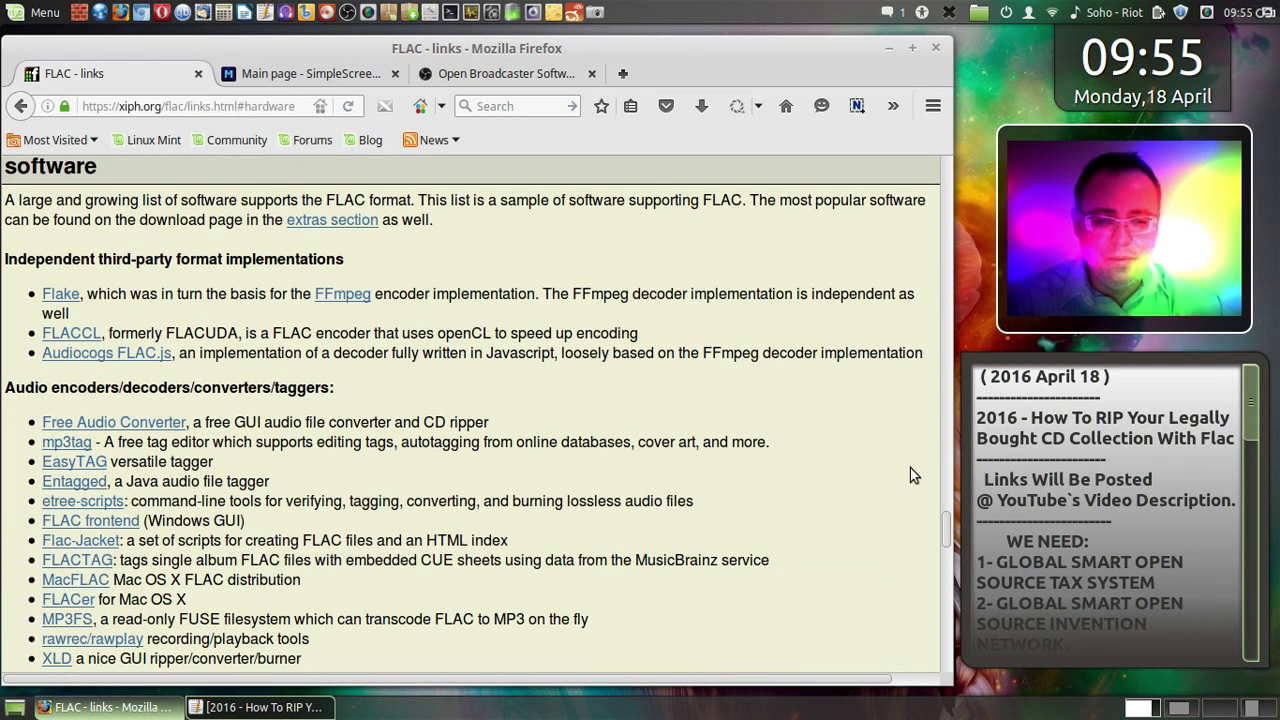
pyautogui.scroll(-3, 910, 470)
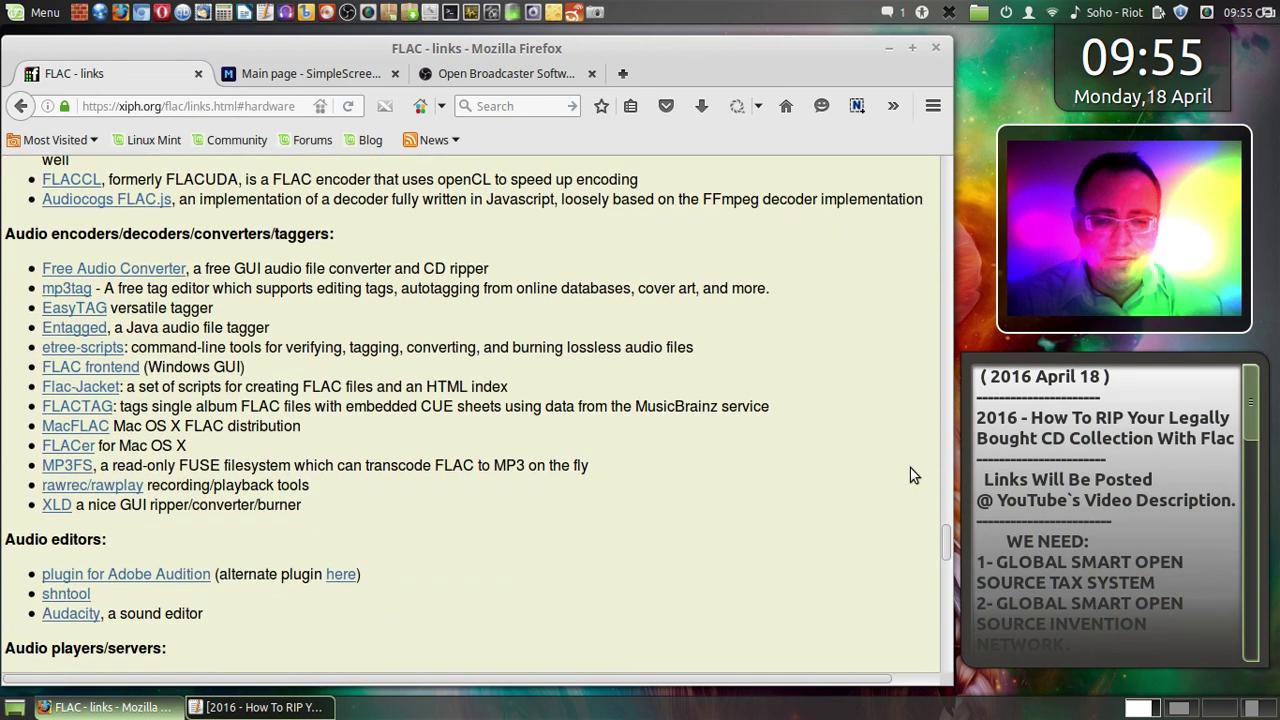
pyautogui.scroll(-3, 910, 475)
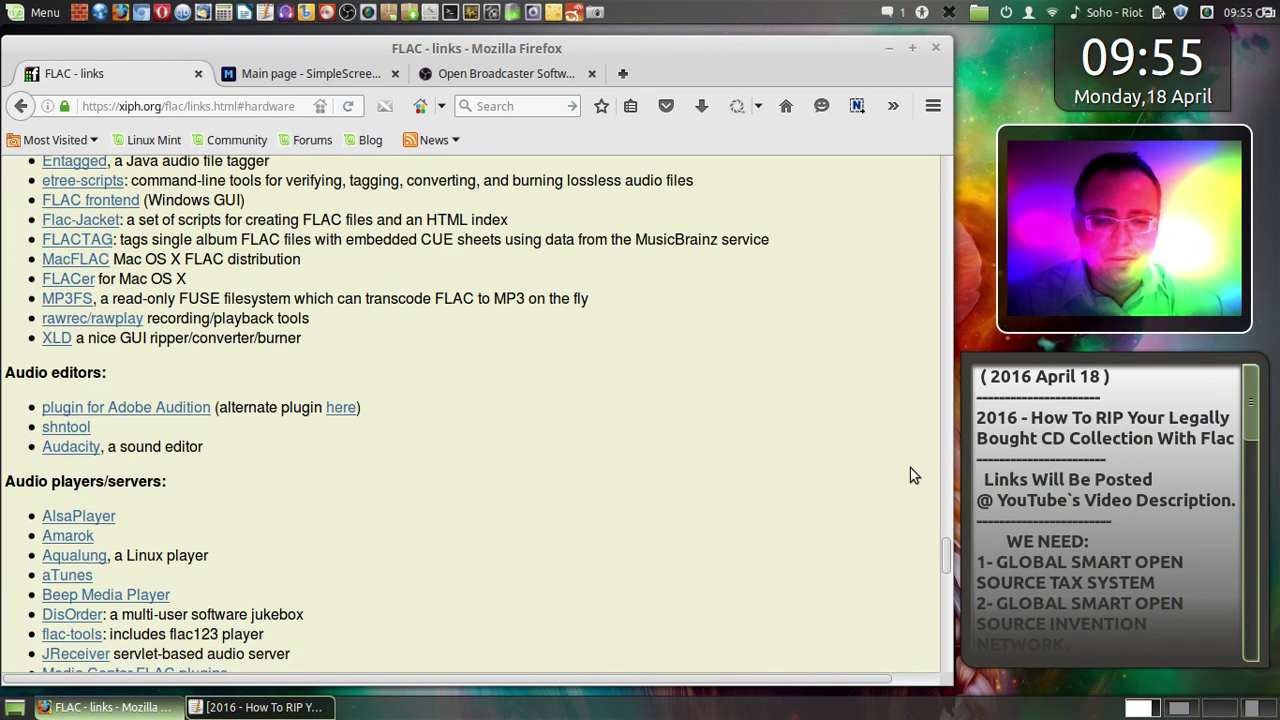
pyautogui.scroll(-4, 910, 475)
pyautogui.scroll(-4, 910, 475)
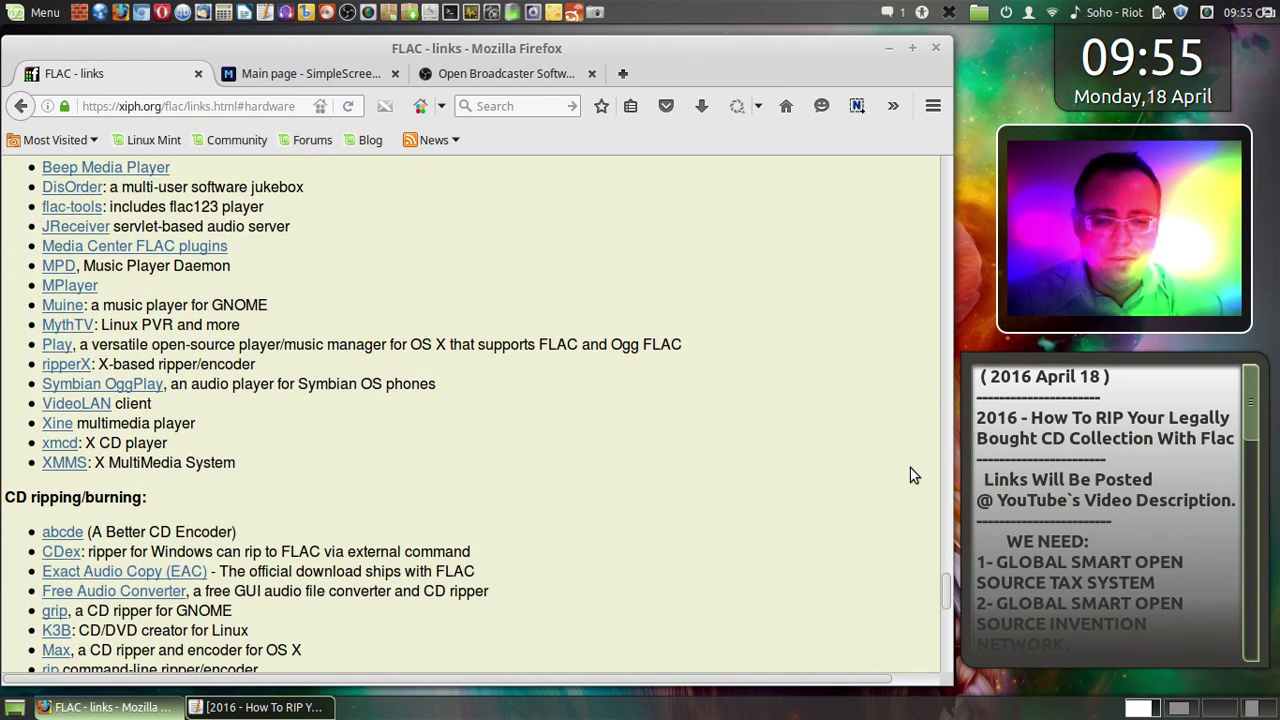
pyautogui.scroll(-5, 910, 475)
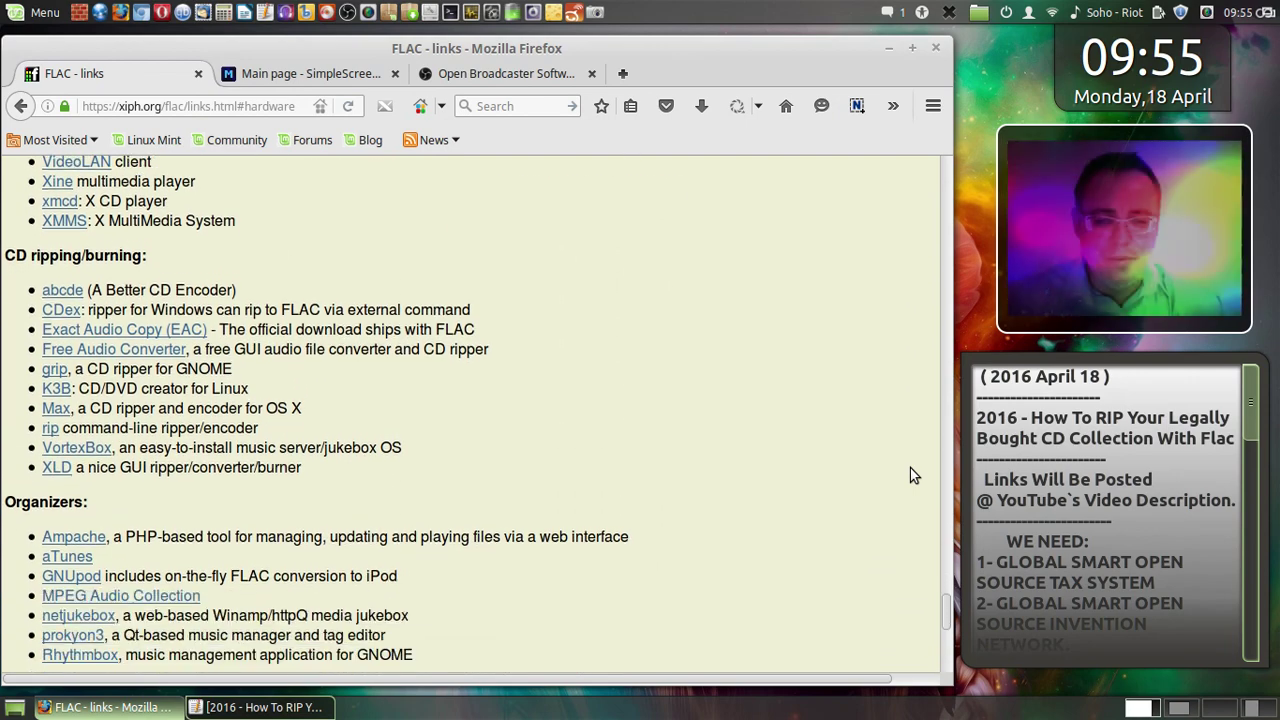
pyautogui.scroll(-3, 910, 475)
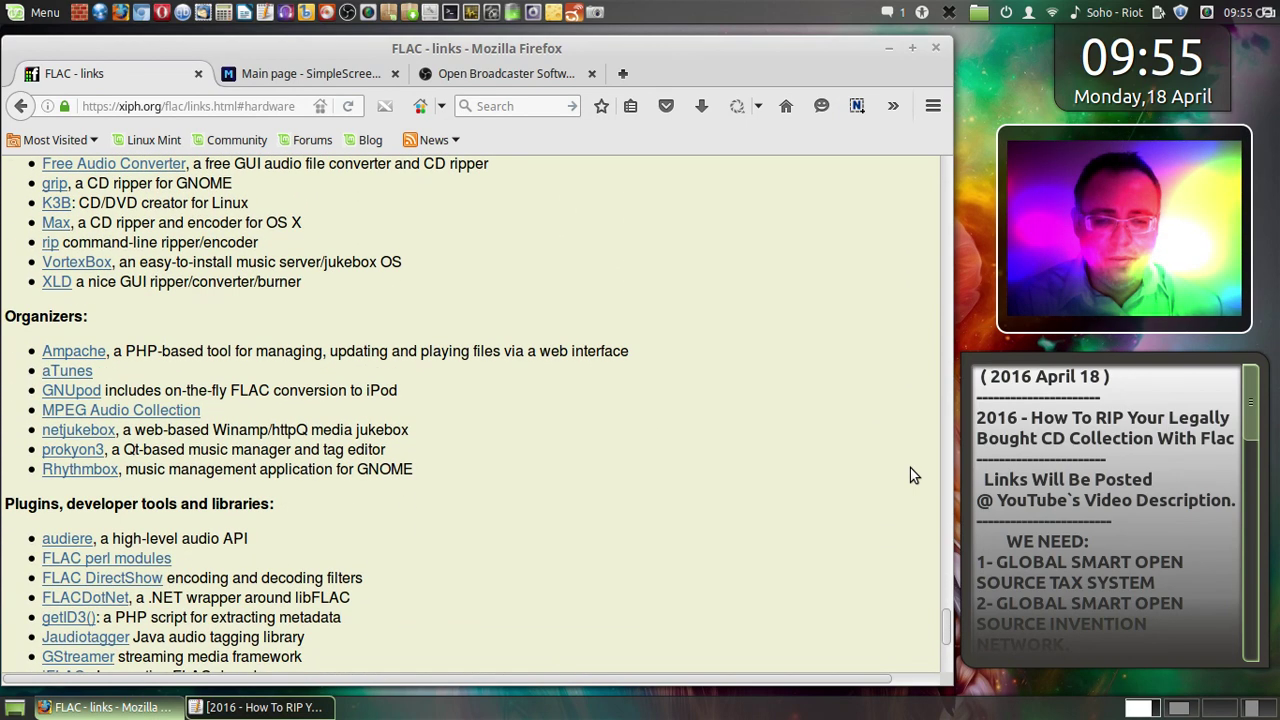
pyautogui.scroll(-1, 910, 475)
pyautogui.scroll(-3, 910, 470)
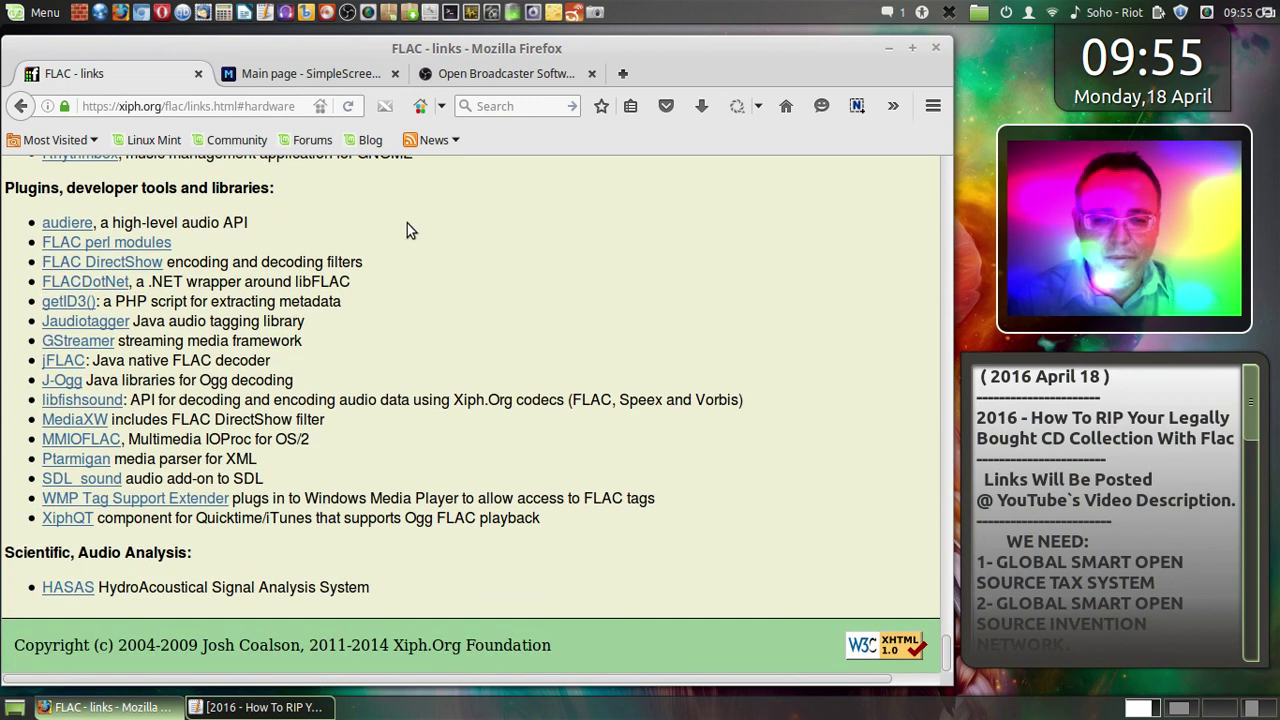
# - Close the FLAC links page and save a whole-screen screenshot of the SimpleScreenRecorder main page under the suggested file name
pyautogui.click(205, 80)
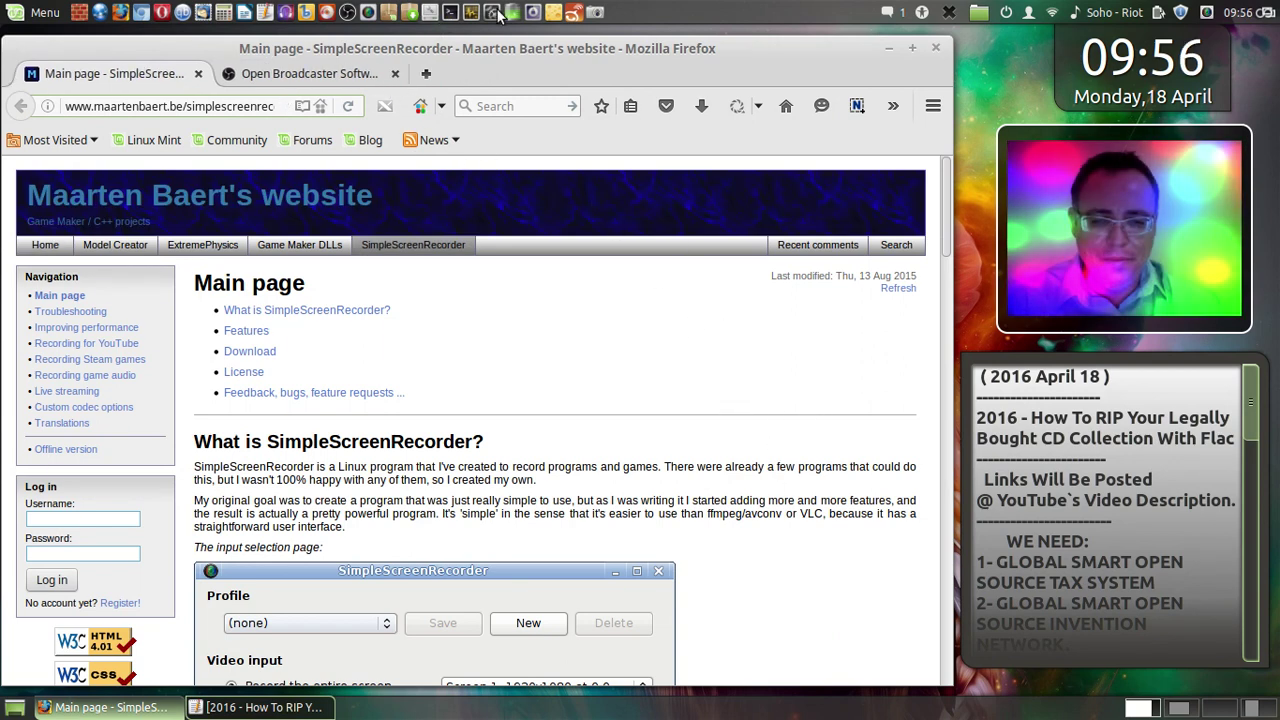
pyautogui.click(594, 11)
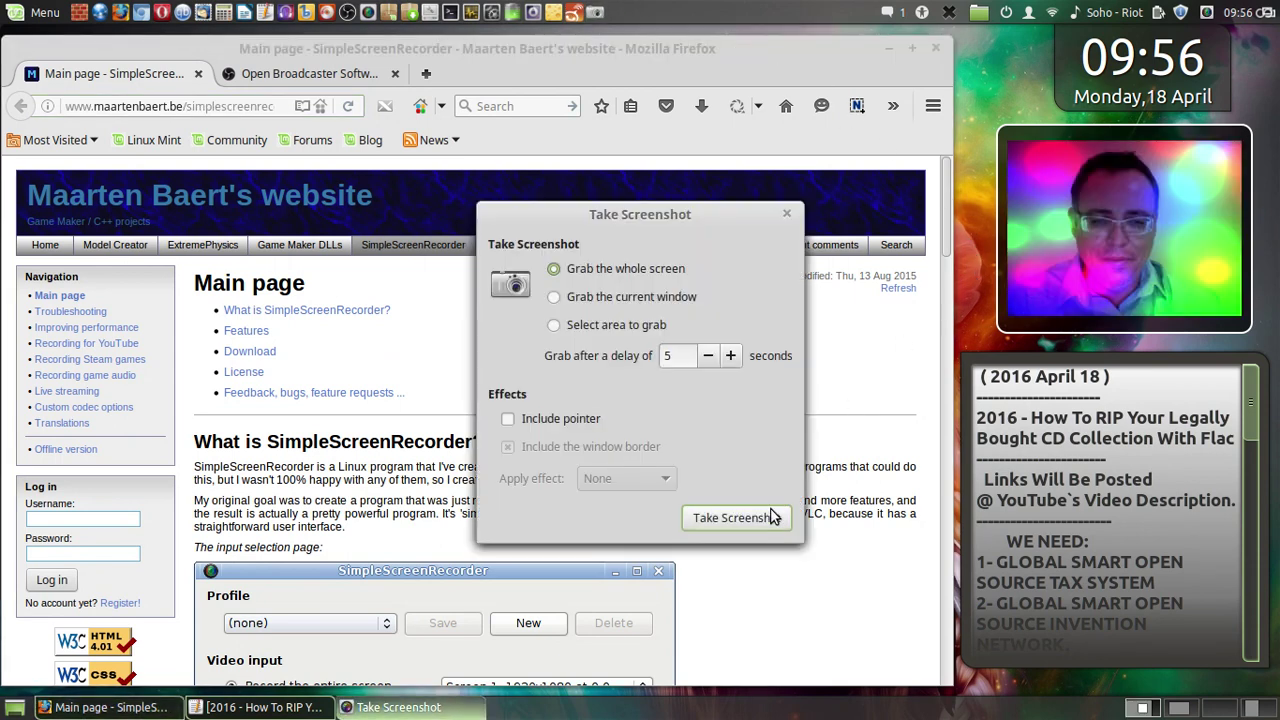
pyautogui.click(770, 515)
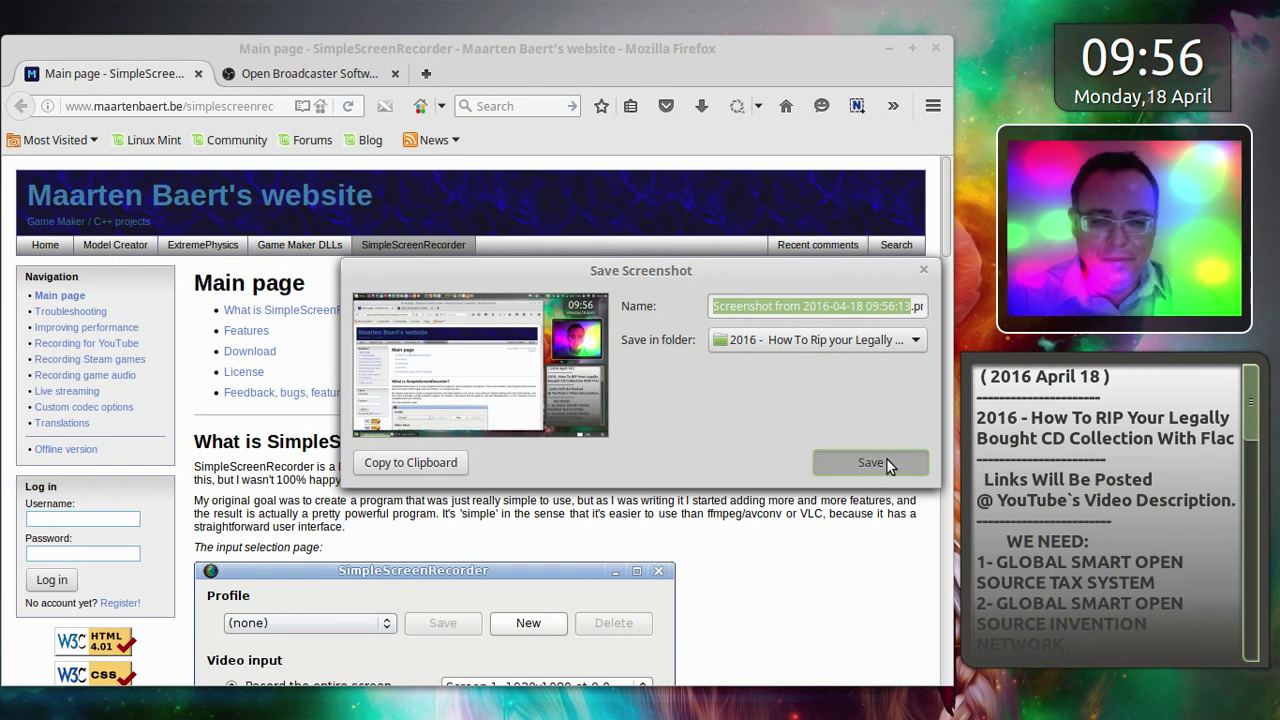
pyautogui.click(886, 462)
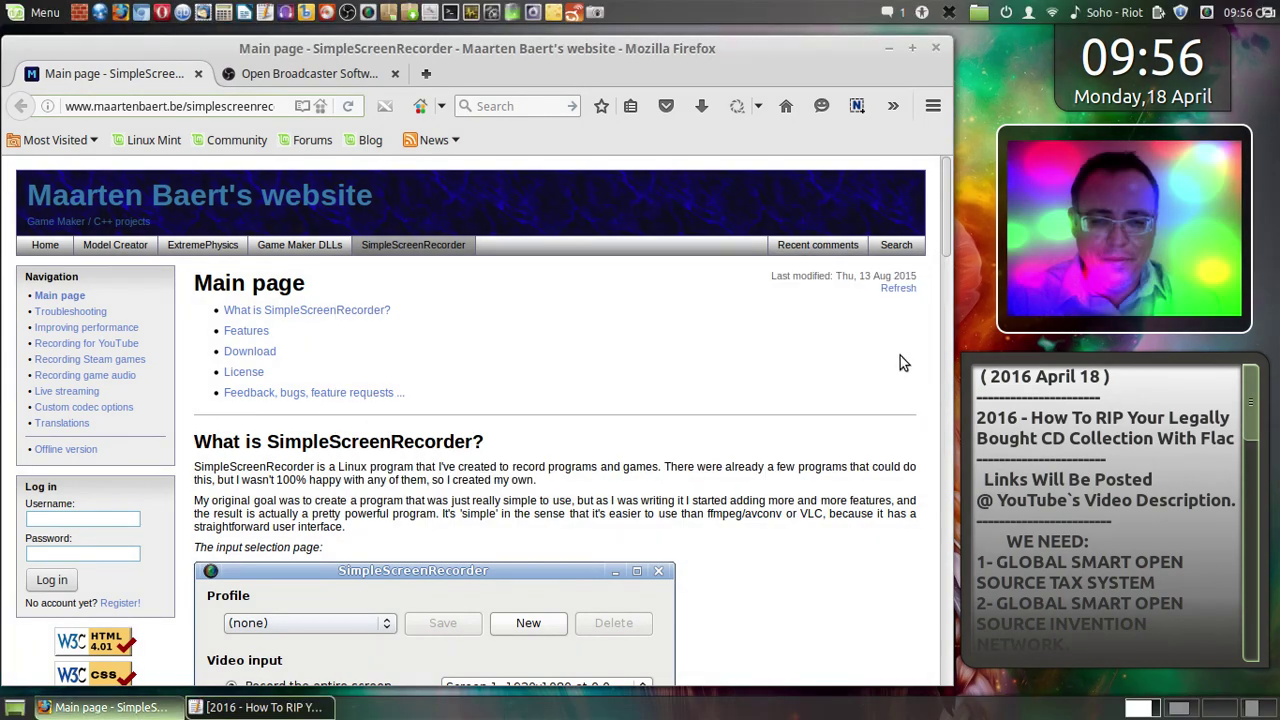
# - Save a whole-screen screenshot of the SimpleScreenRecorder input selection page illustration under the suggested file name
pyautogui.scroll(-5, 900, 360)
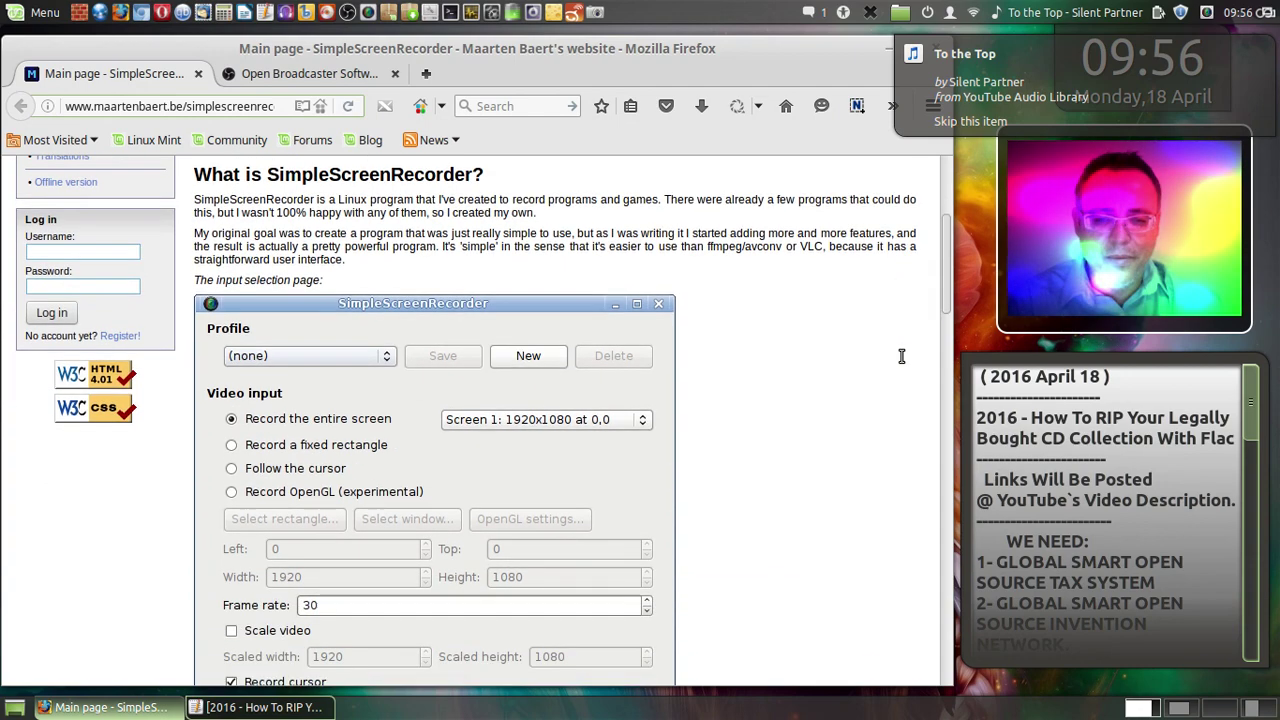
pyautogui.scroll(-1, 900, 355)
pyautogui.scroll(1, 900, 355)
pyautogui.click(595, 14)
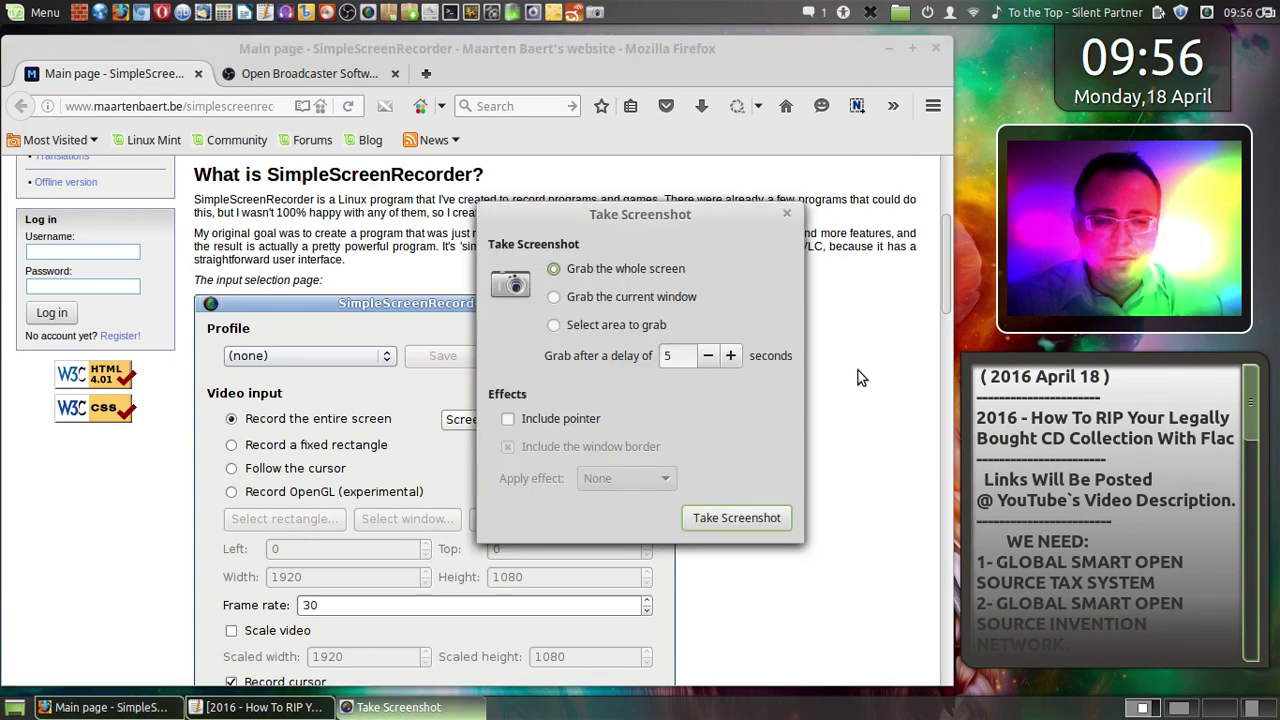
pyautogui.click(762, 519)
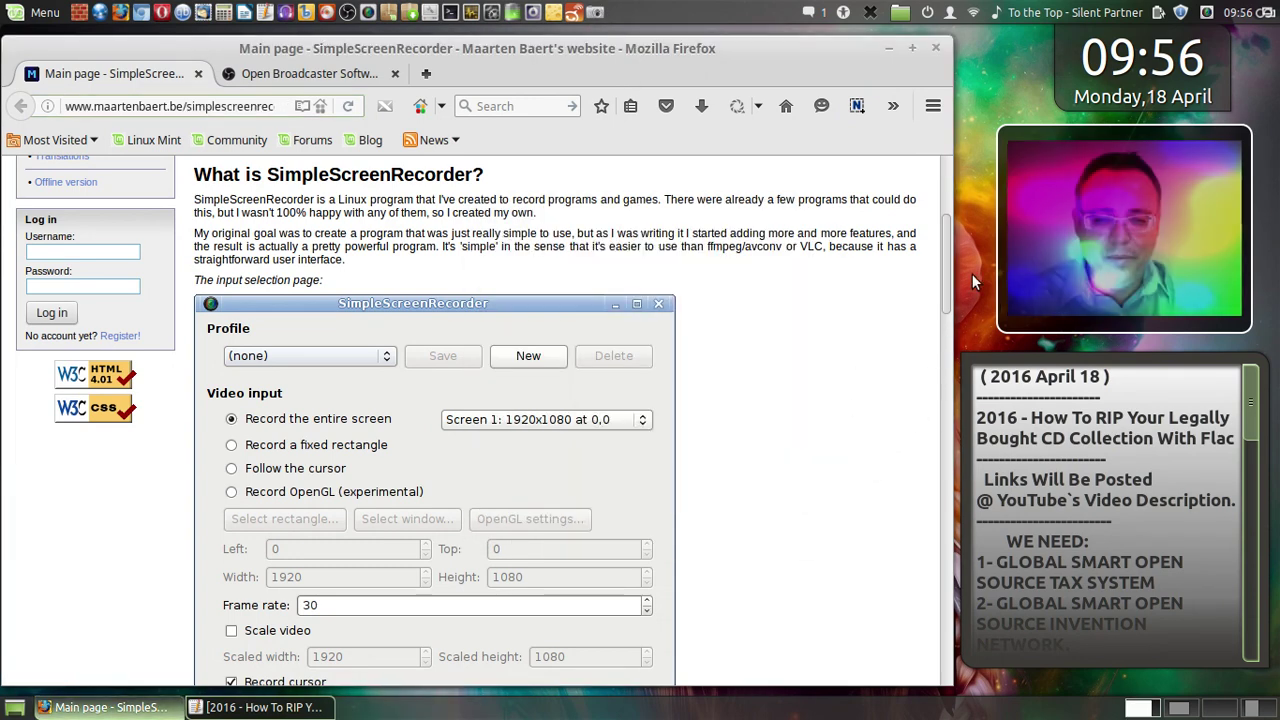
pyautogui.scroll(-3, 866, 370)
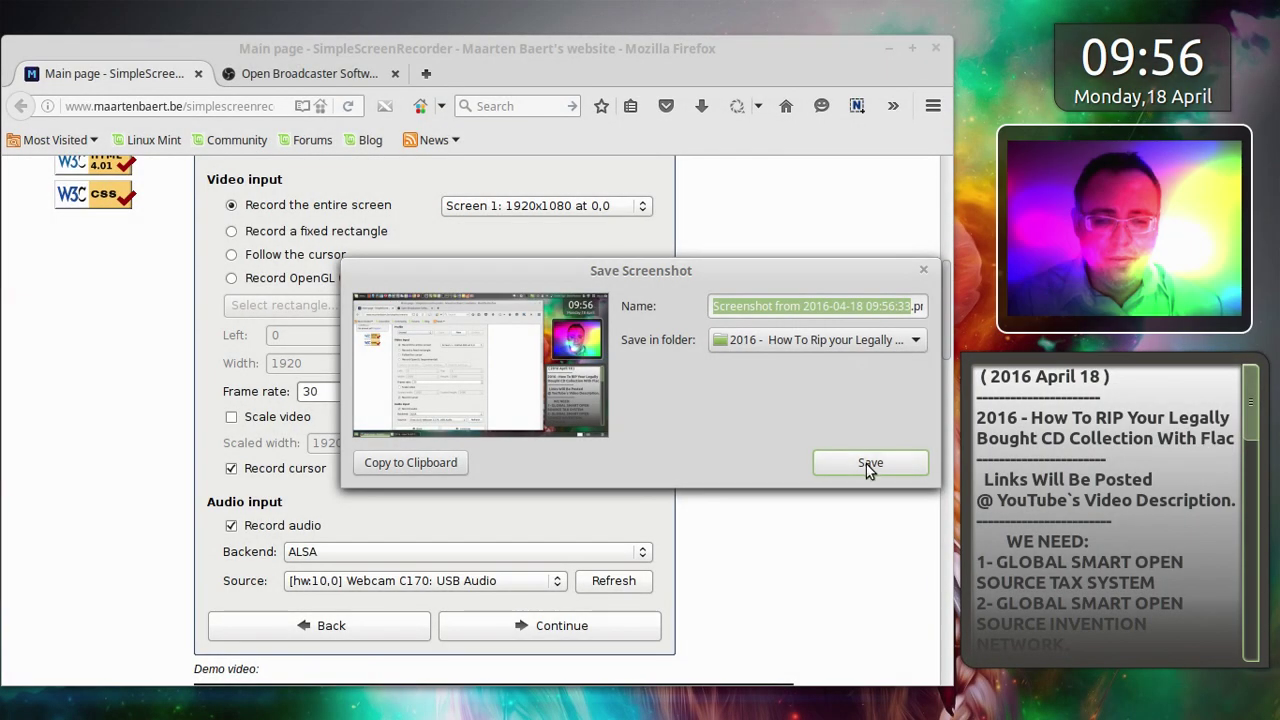
pyautogui.click(867, 463)
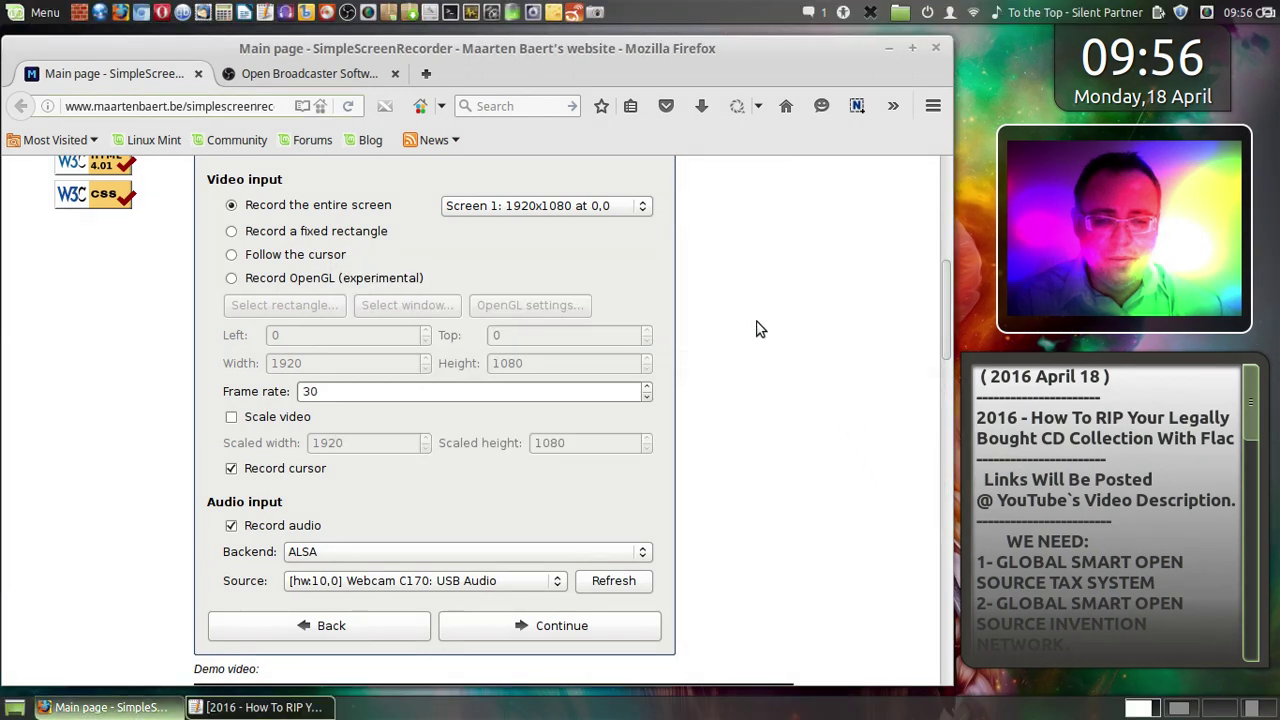
# - Save another whole-screen screenshot showing the illustrated video input and audio input settings, keeping the suggested file name
pyautogui.click(594, 12)
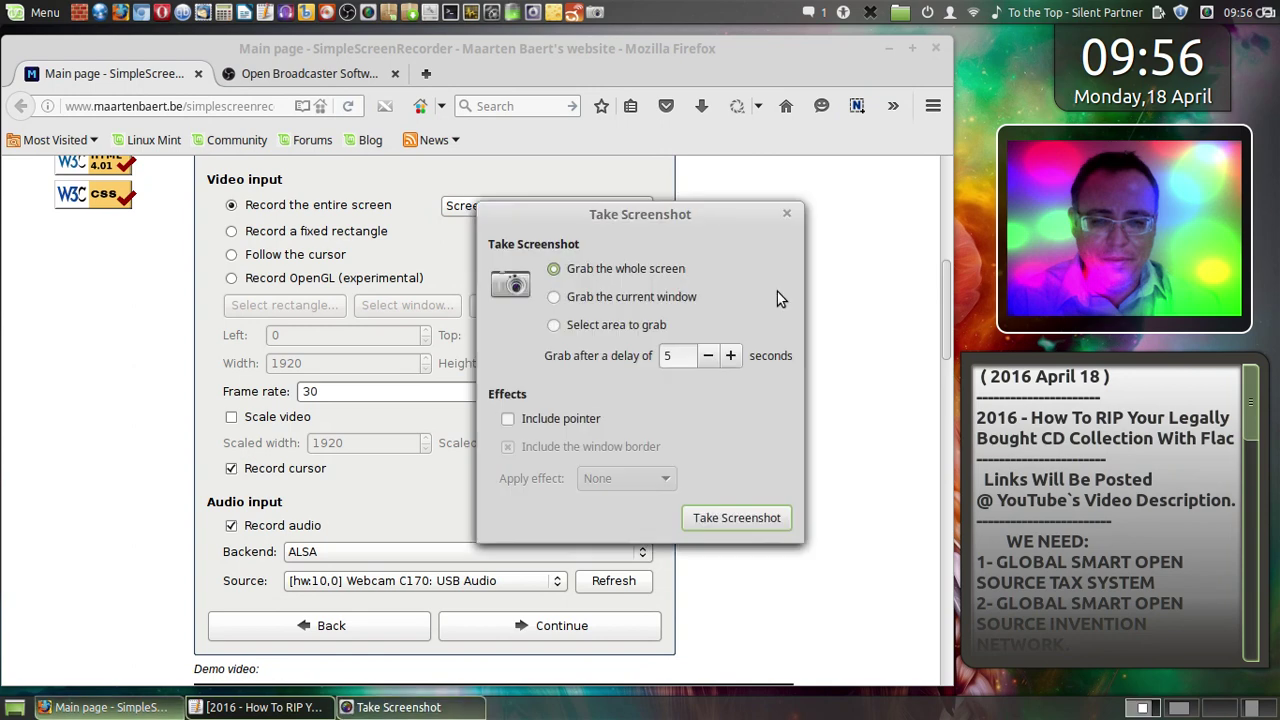
pyautogui.click(739, 523)
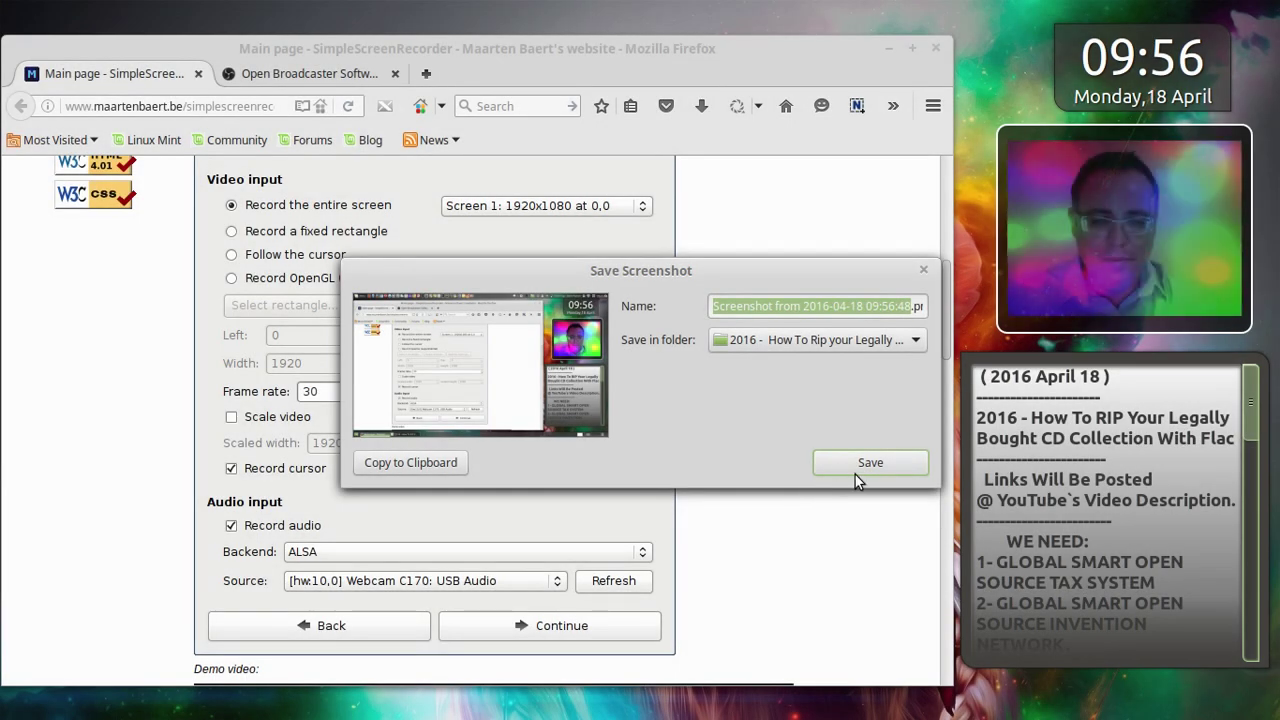
pyautogui.click(857, 470)
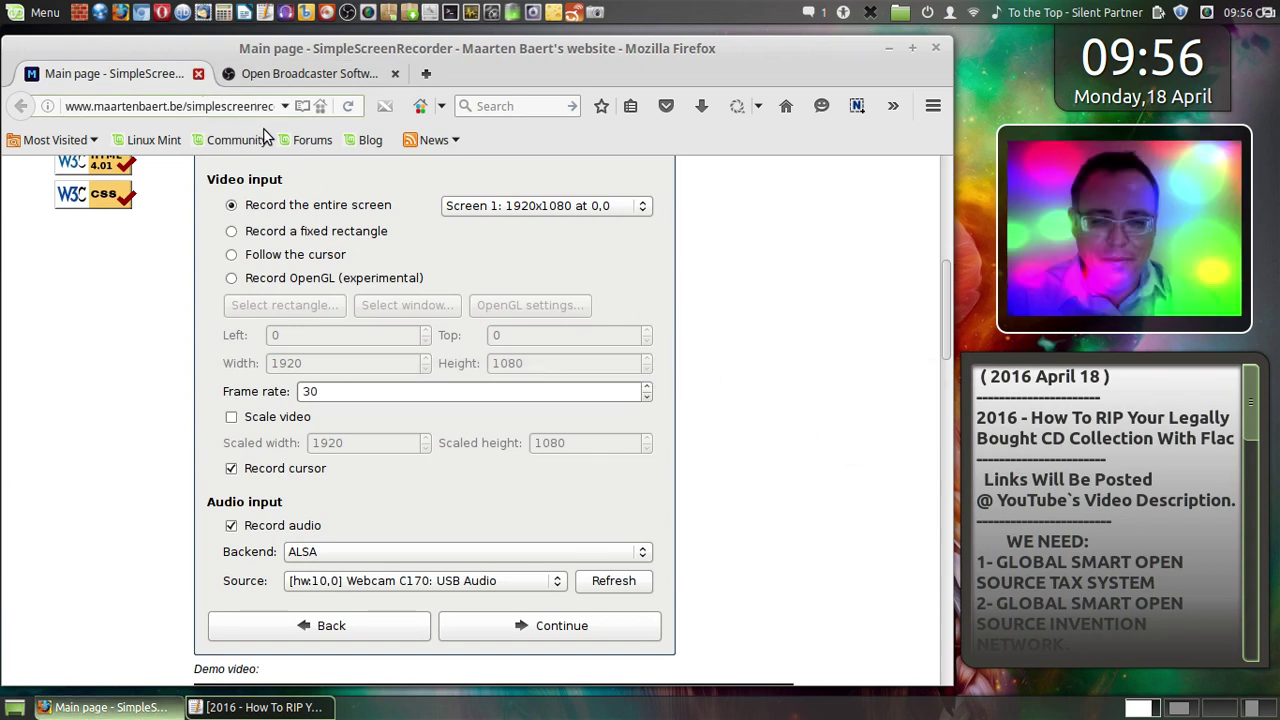
# - Close the SimpleScreenRecorder page and save a whole-screen screenshot of the Open Broadcaster Software home page under the suggested file name
pyautogui.hotkey('ctrl', 'w')
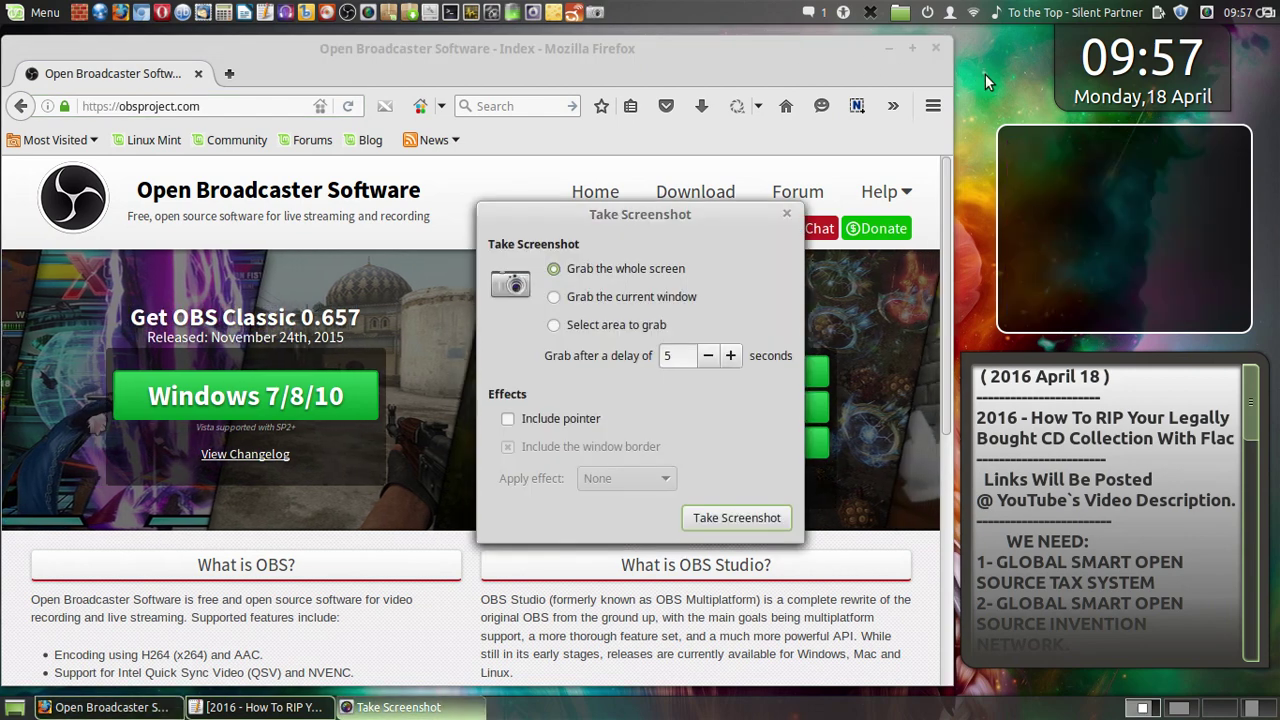
pyautogui.click(757, 518)
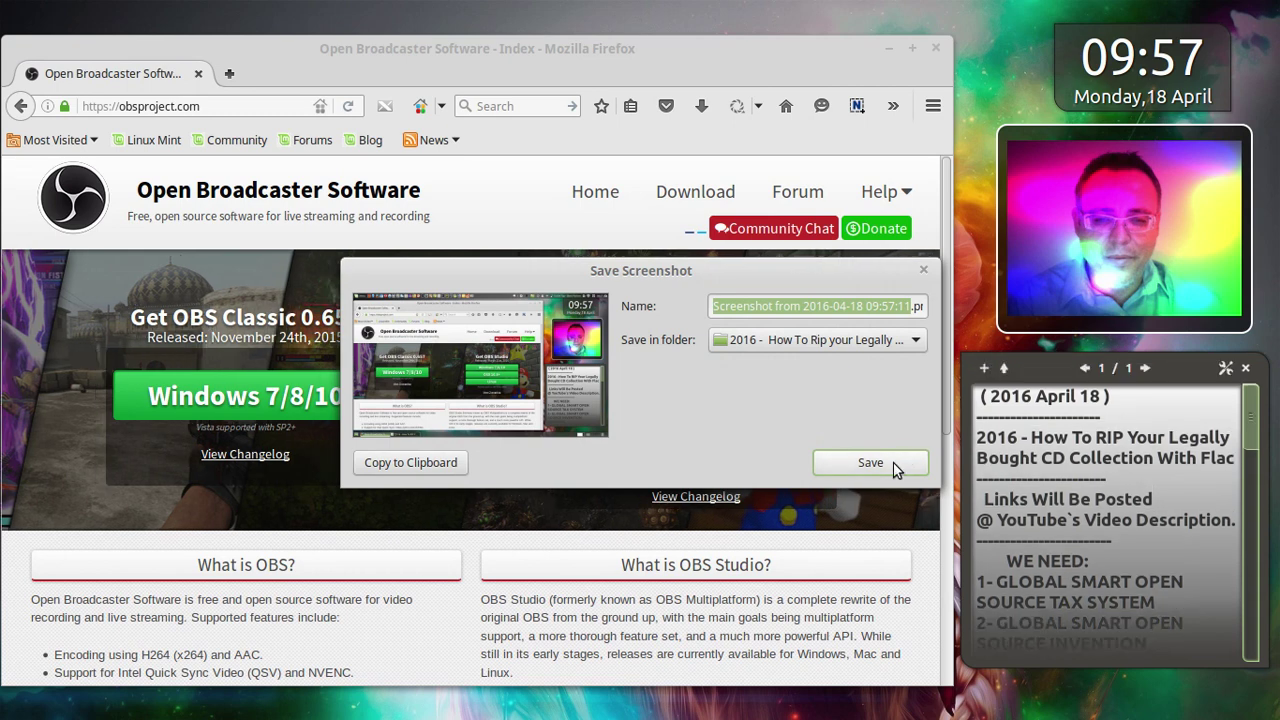
pyautogui.click(893, 462)
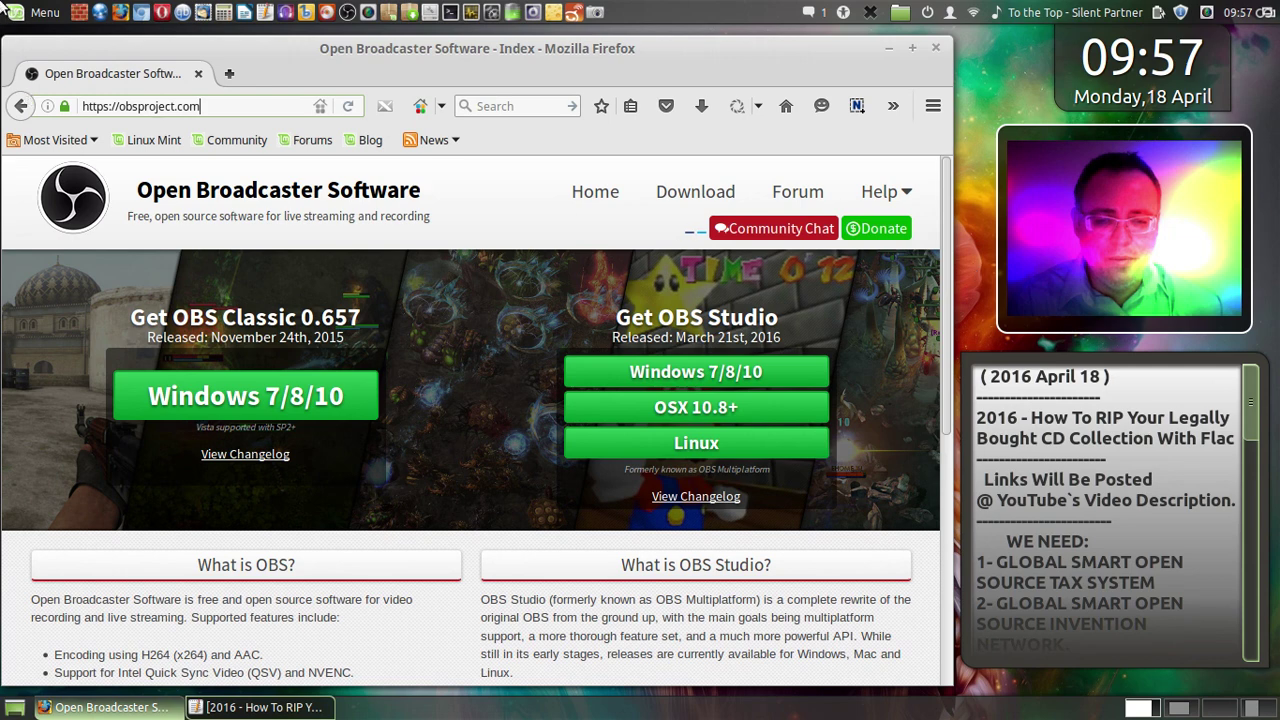
# - Switch to Banshee on Workspace 2, open the Banshee website from its About information, and allow scripts from banshee.fm
pyautogui.moveTo(2, 2)
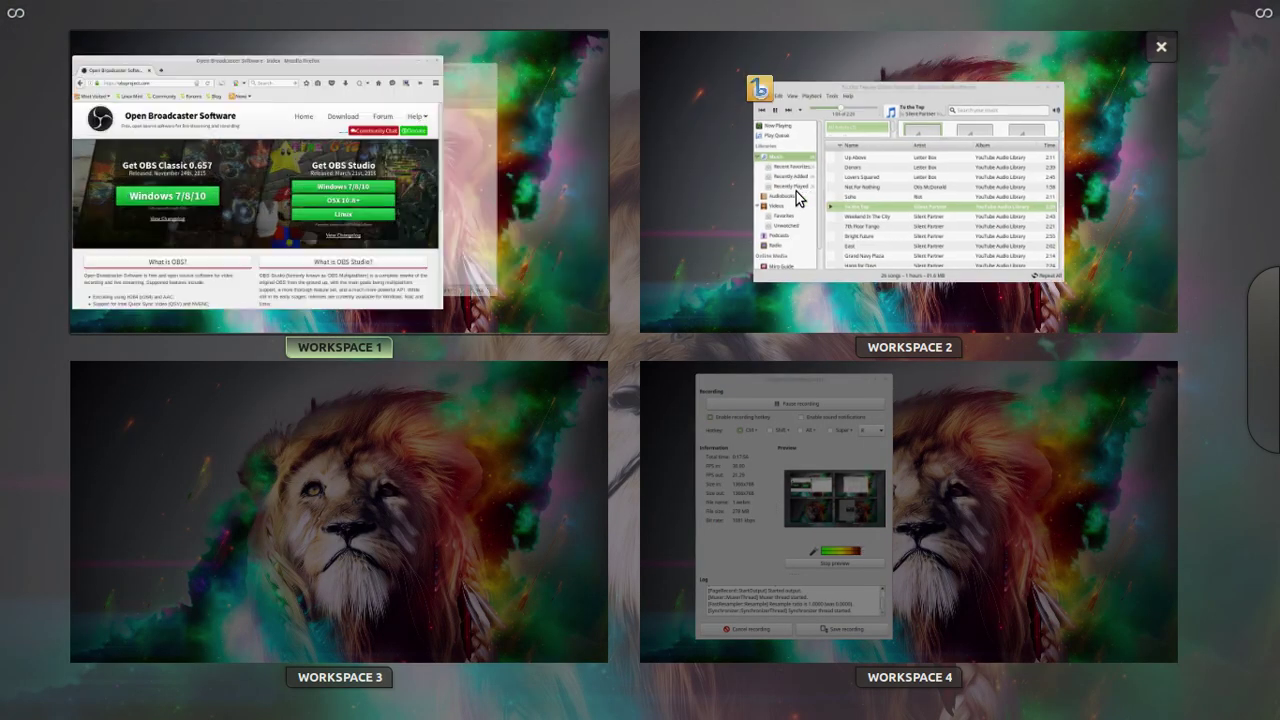
pyautogui.click(796, 191)
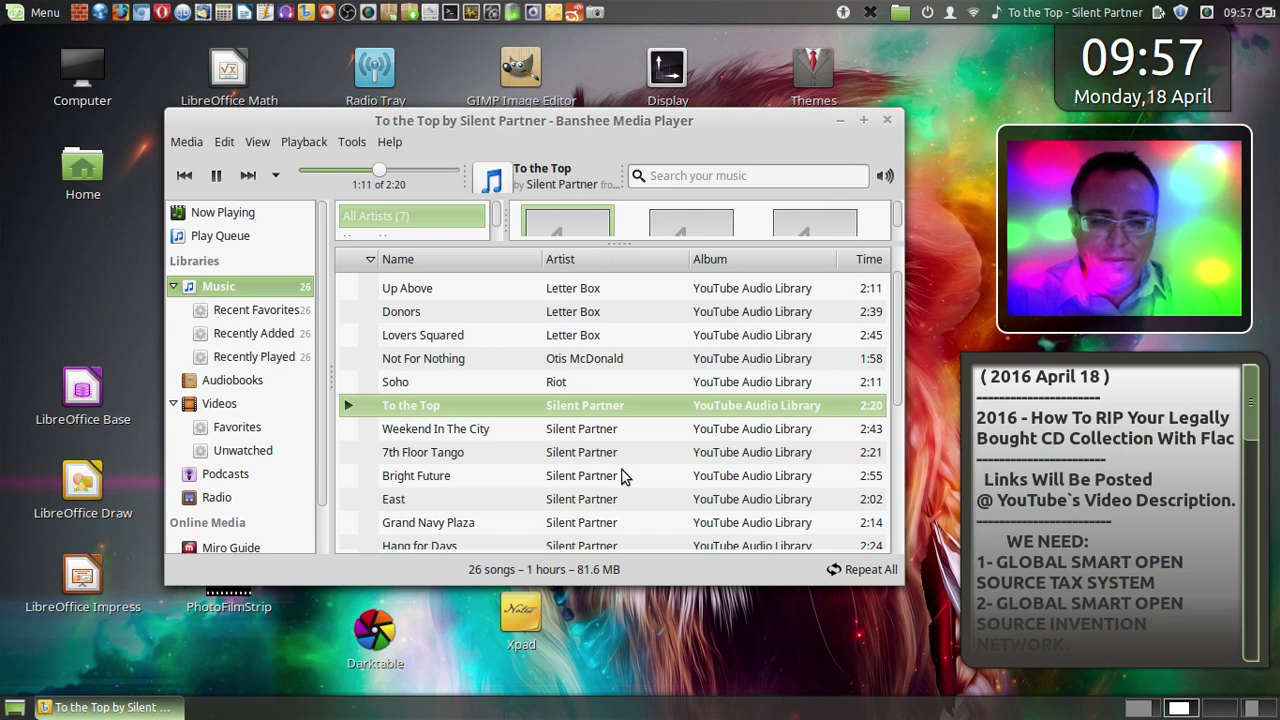
pyautogui.click(389, 142)
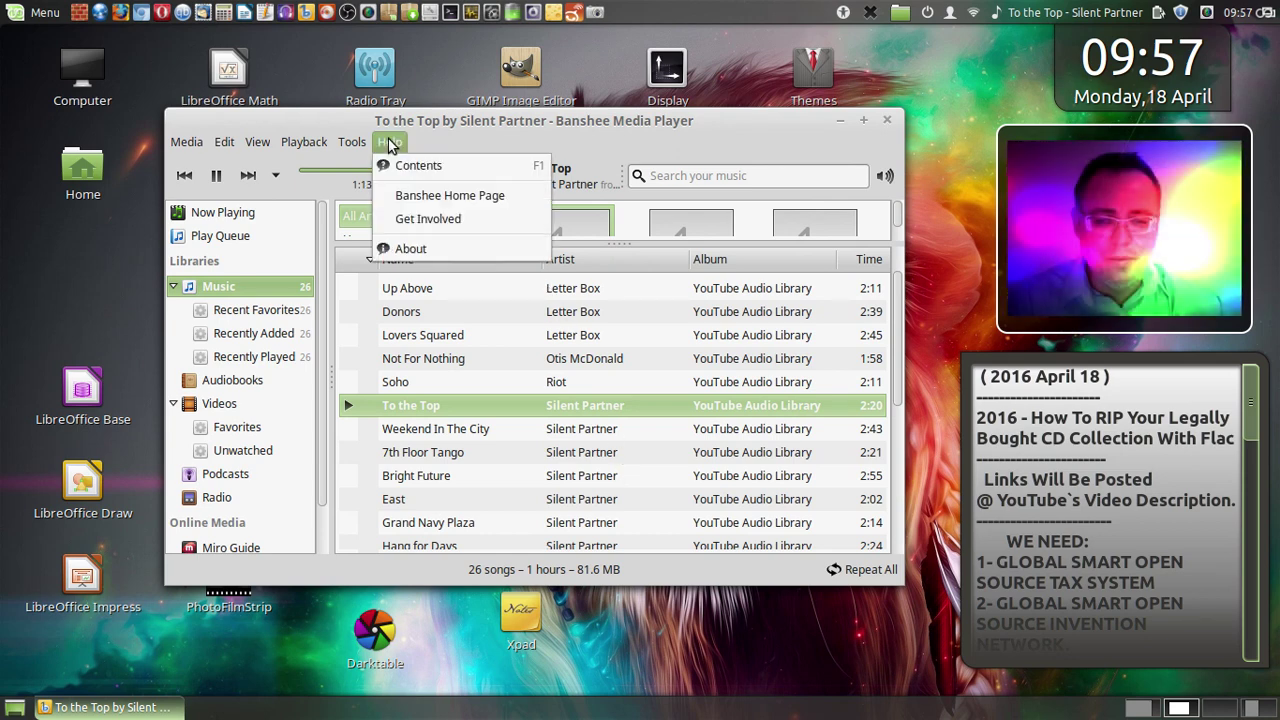
pyautogui.click(412, 248)
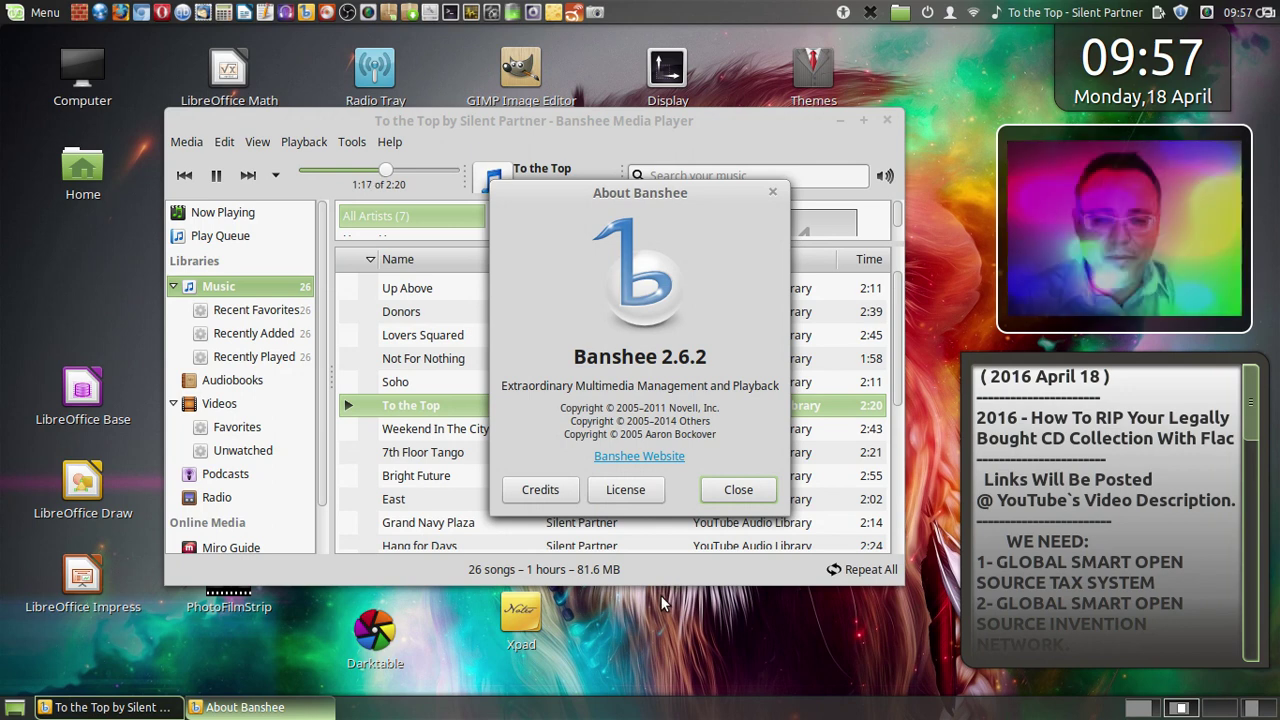
pyautogui.click(670, 462)
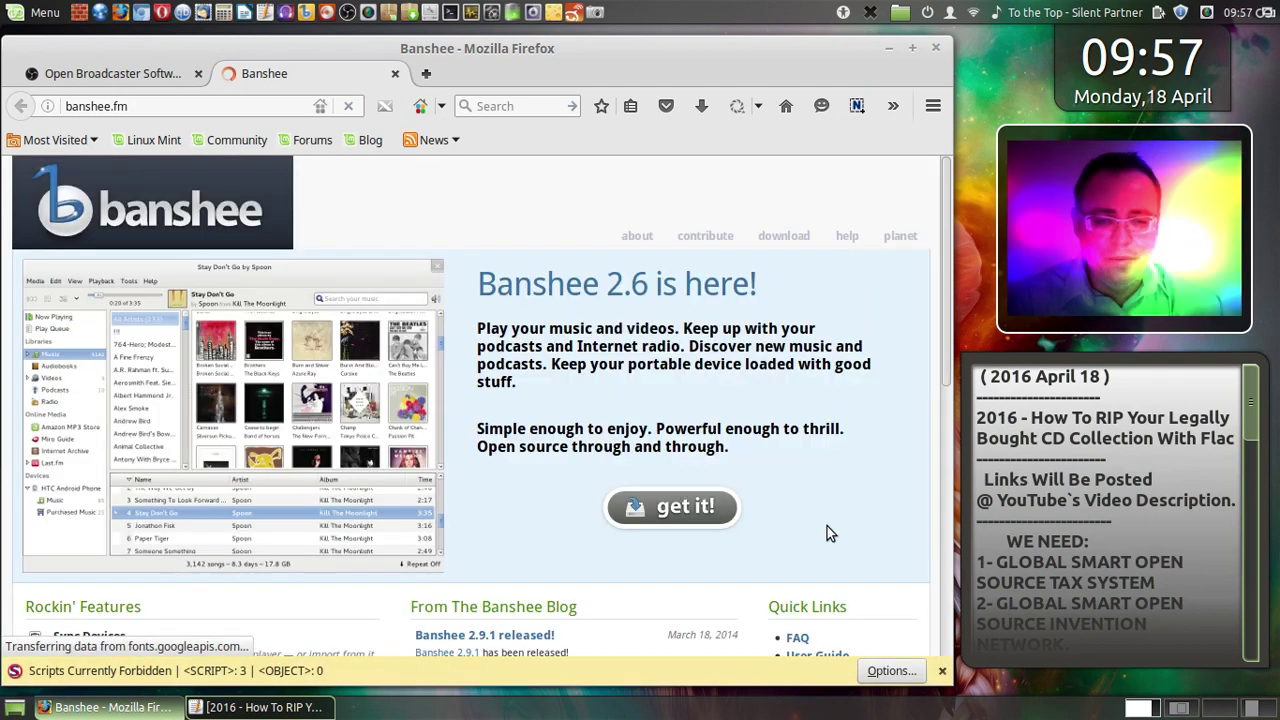
pyautogui.click(880, 671)
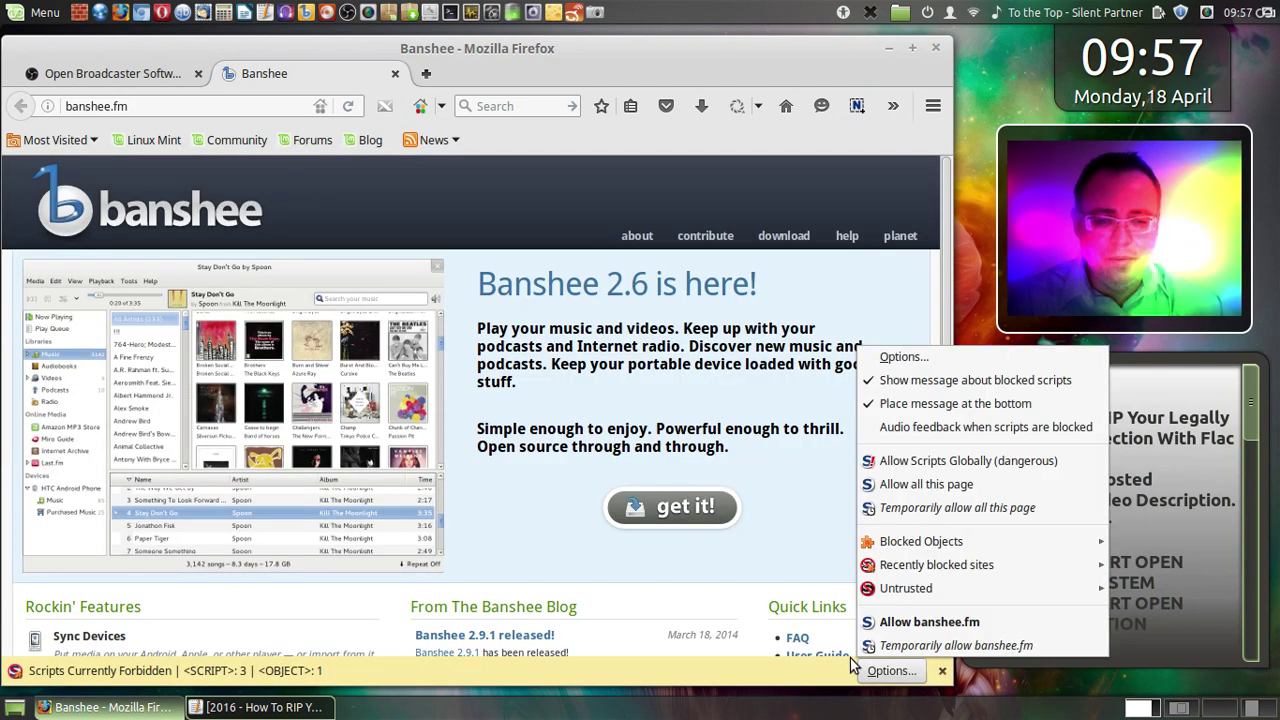
pyautogui.click(913, 622)
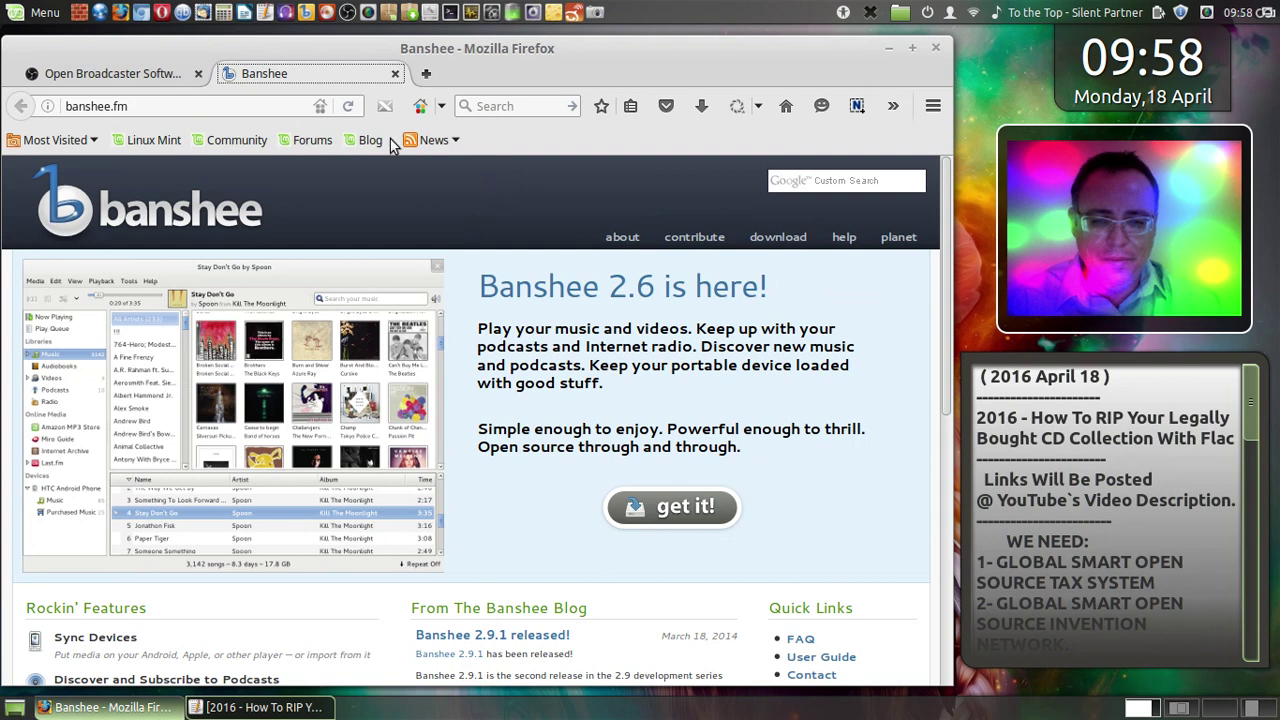
# - Copy the banshee.fm address into the gedit tutorial notes a few lines below the dashed line, and save the file
pyautogui.click(177, 107)
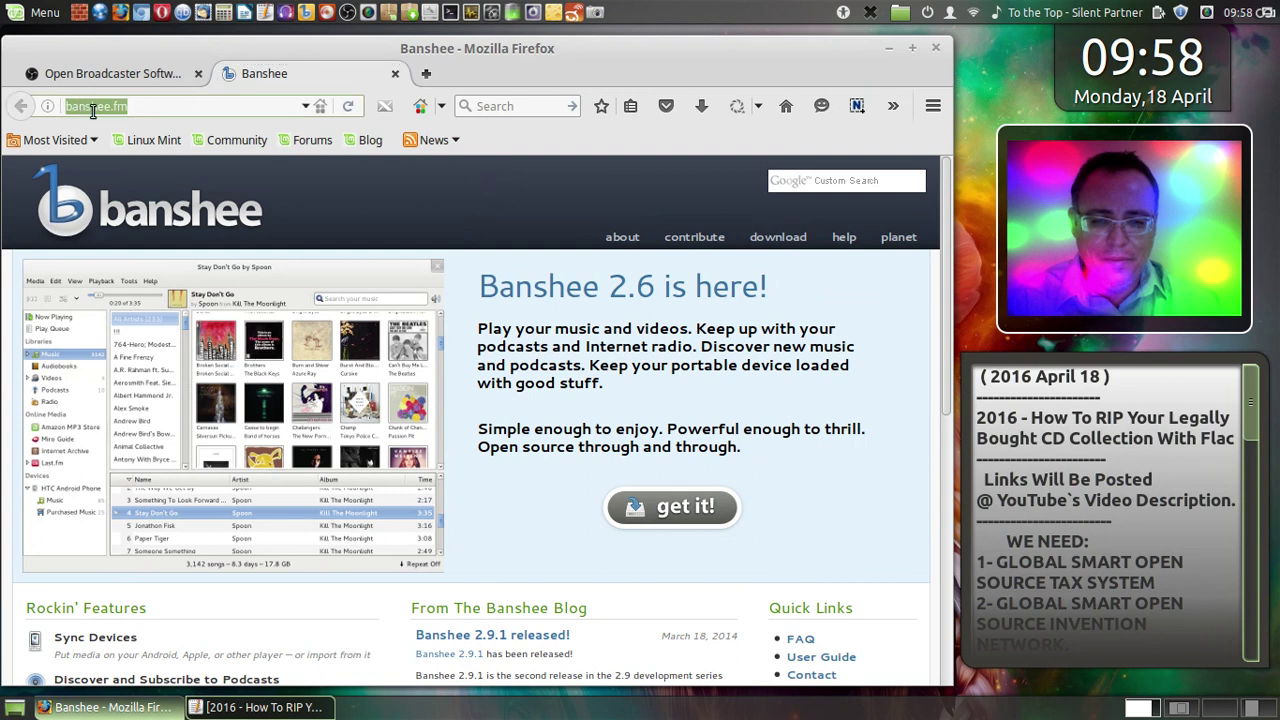
pyautogui.rightClick(93, 107)
pyautogui.click(131, 176)
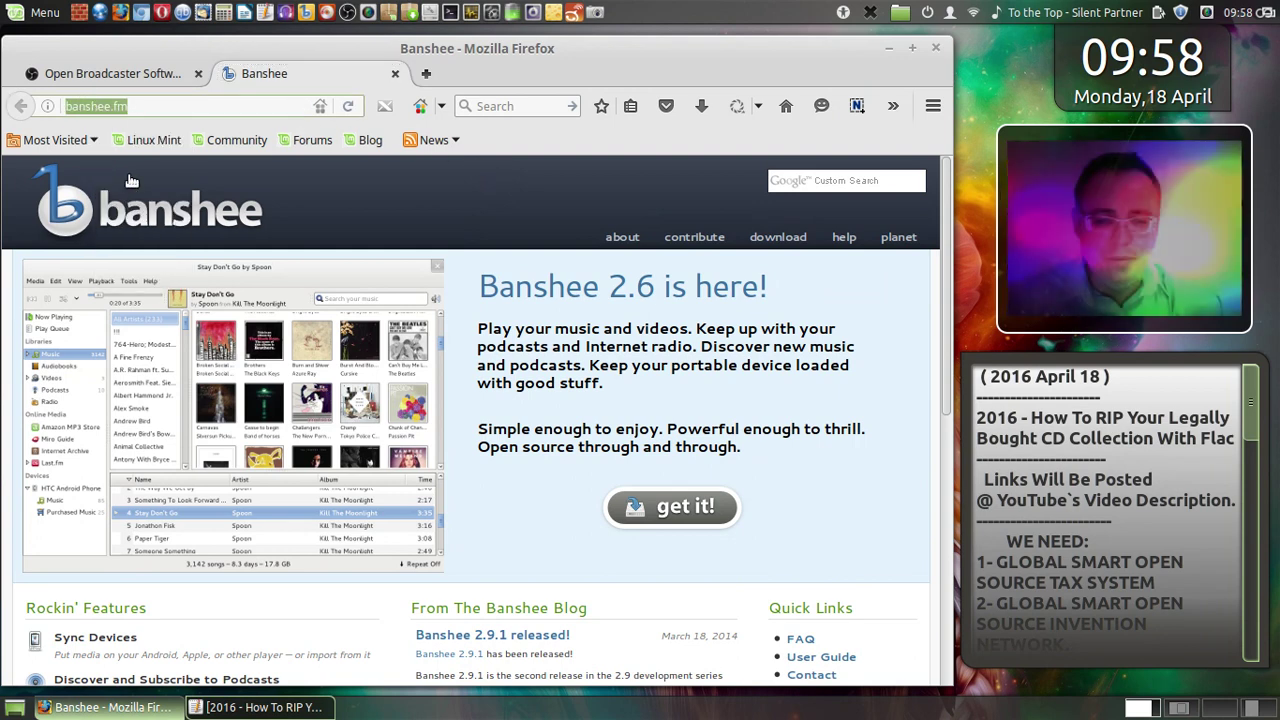
pyautogui.click(225, 708)
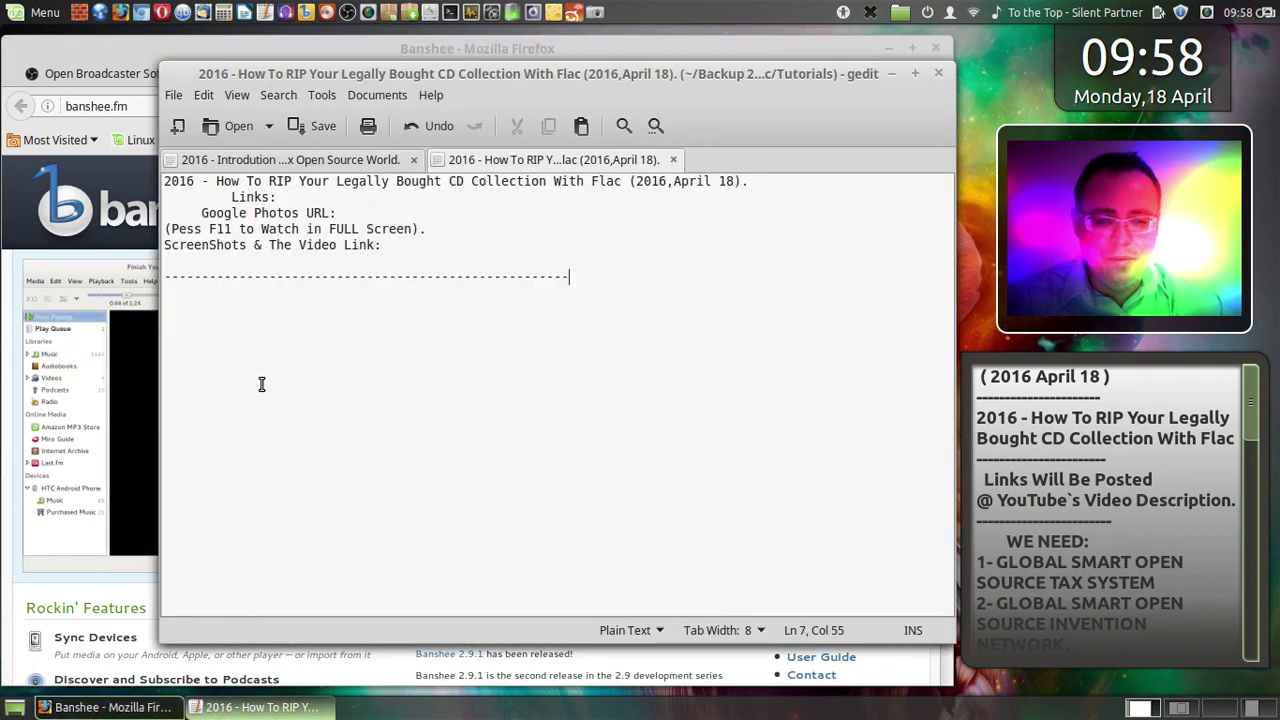
pyautogui.press('Return')
pyautogui.press('Return')
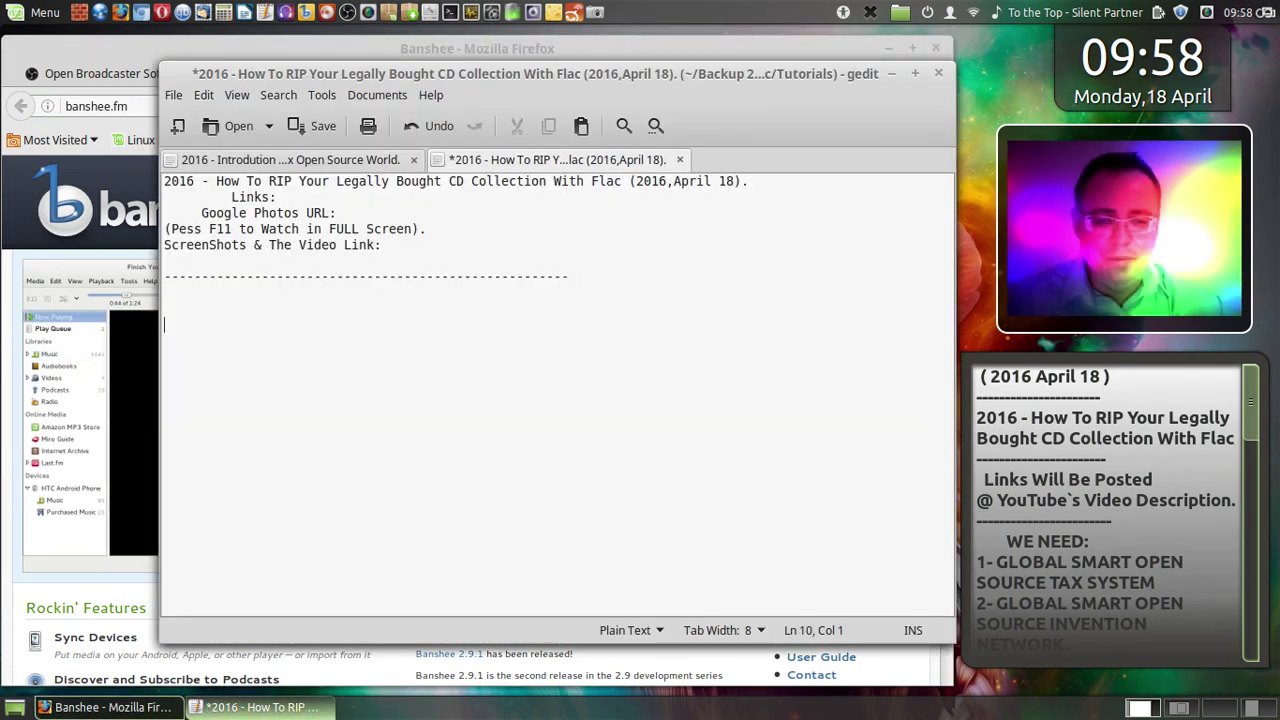
pyautogui.rightClick(243, 381)
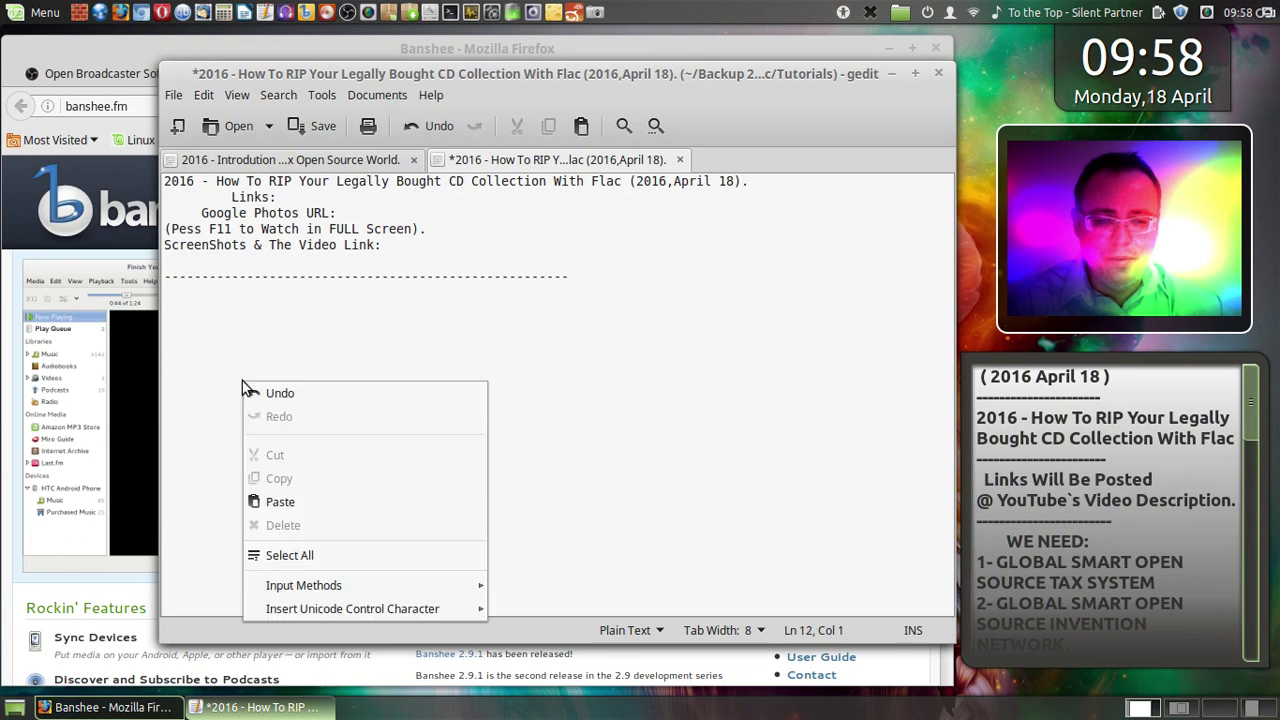
pyautogui.click(314, 503)
pyautogui.click(321, 126)
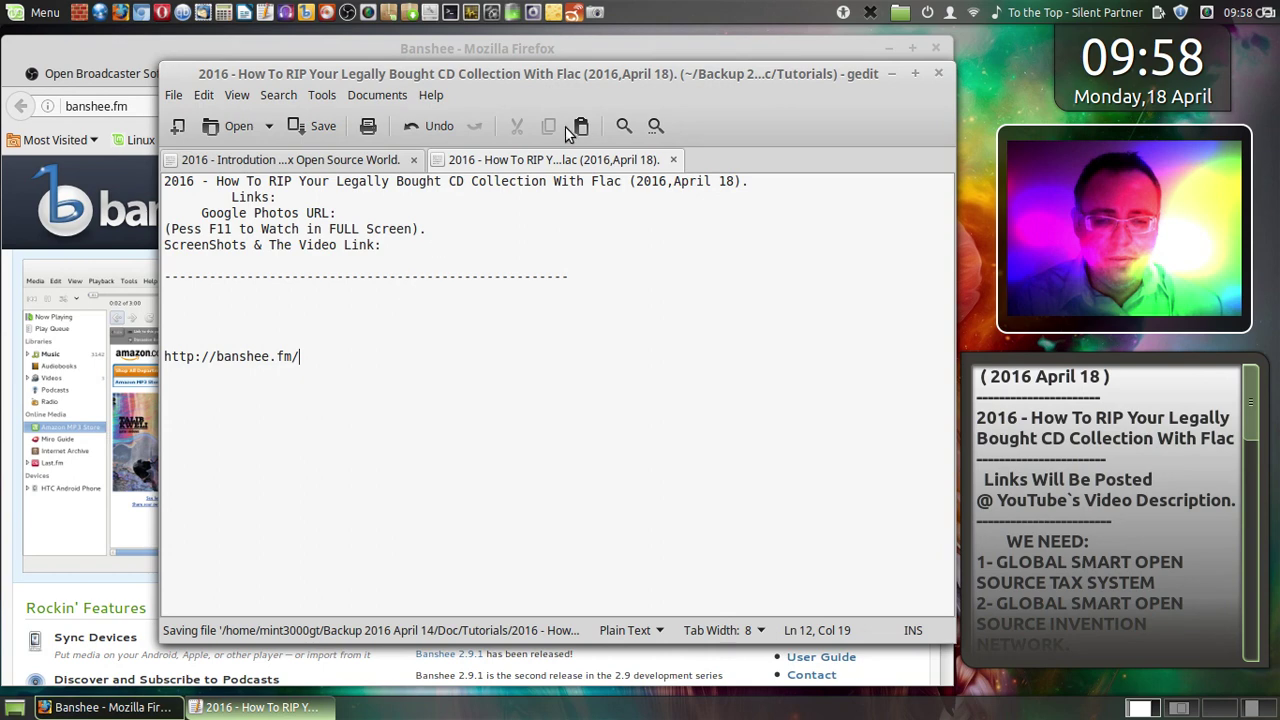
# - Return to Firefox and look through the Banshee home page, covering its features, blog posts, latest release and footer links
pyautogui.click(127, 51)
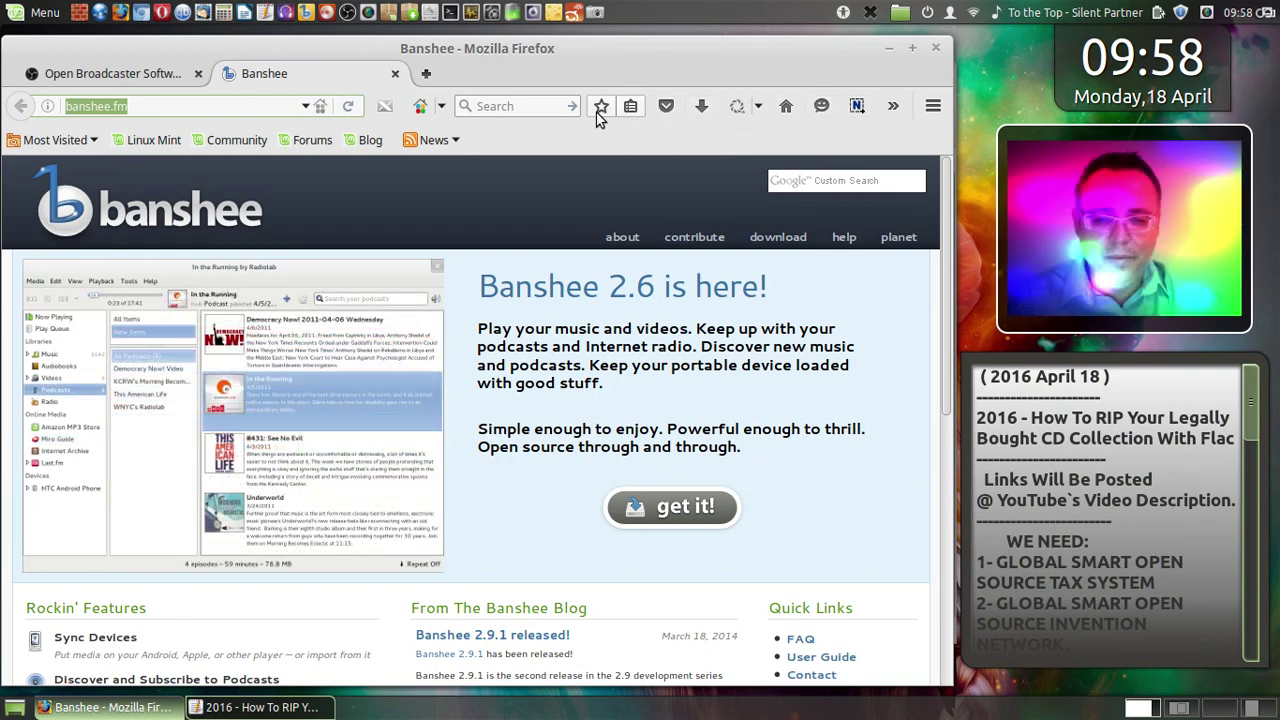
pyautogui.scroll(-5, 865, 425)
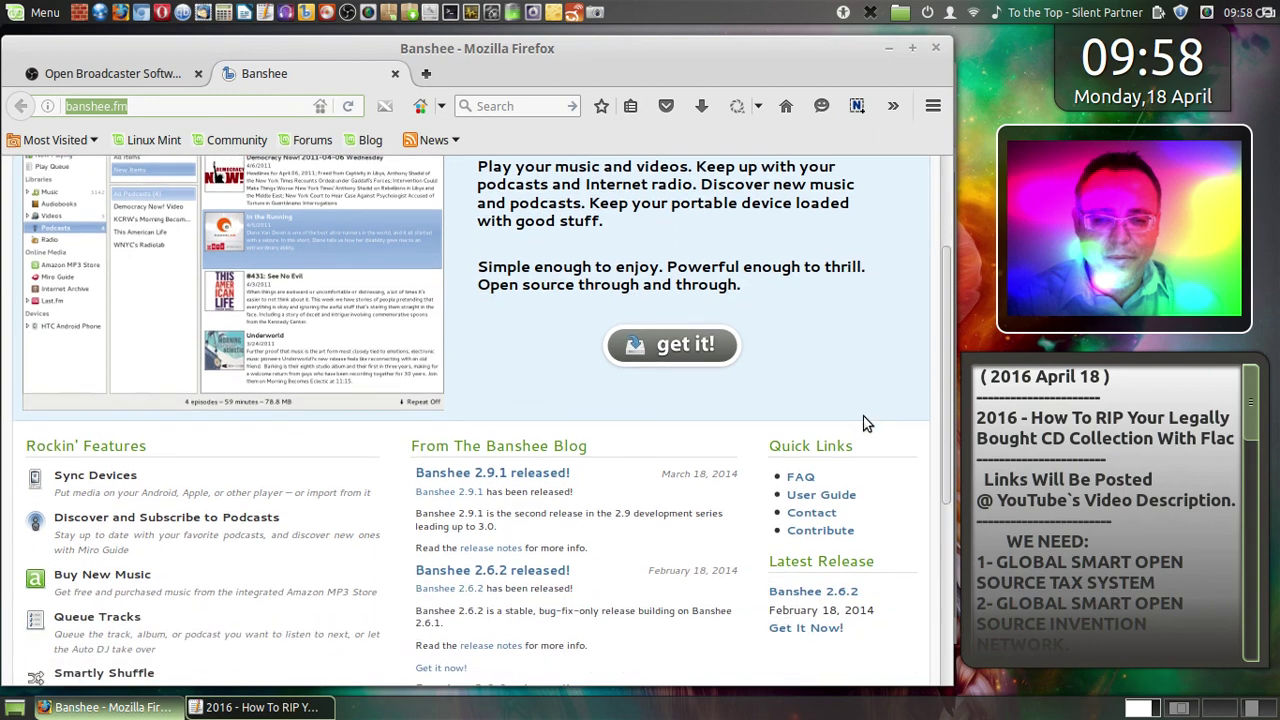
pyautogui.scroll(-4, 865, 425)
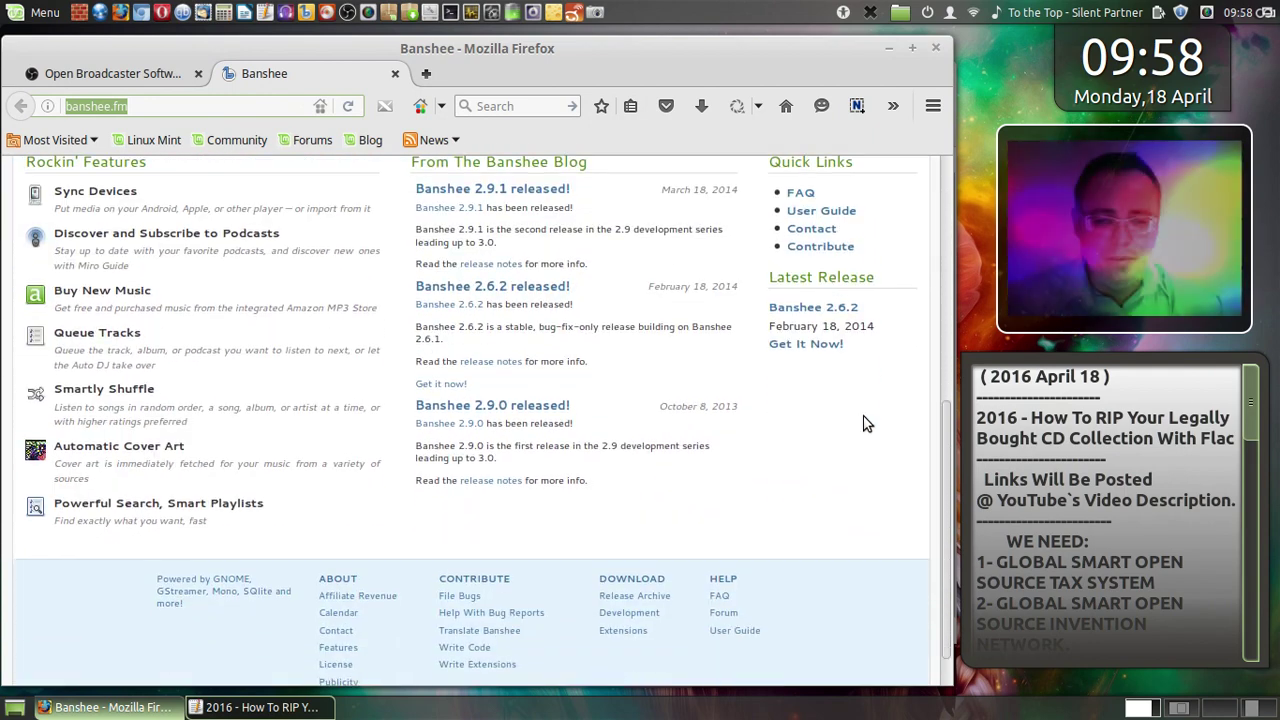
pyautogui.scroll(9, 865, 424)
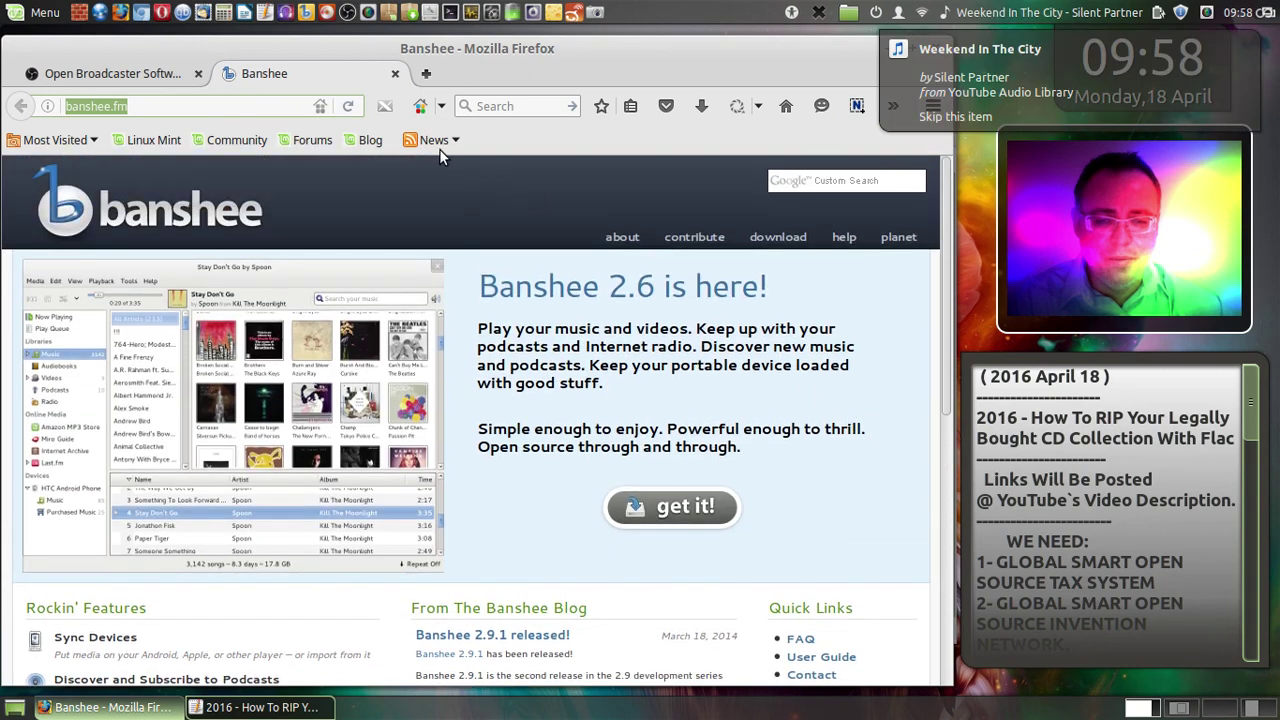
pyautogui.click(190, 106)
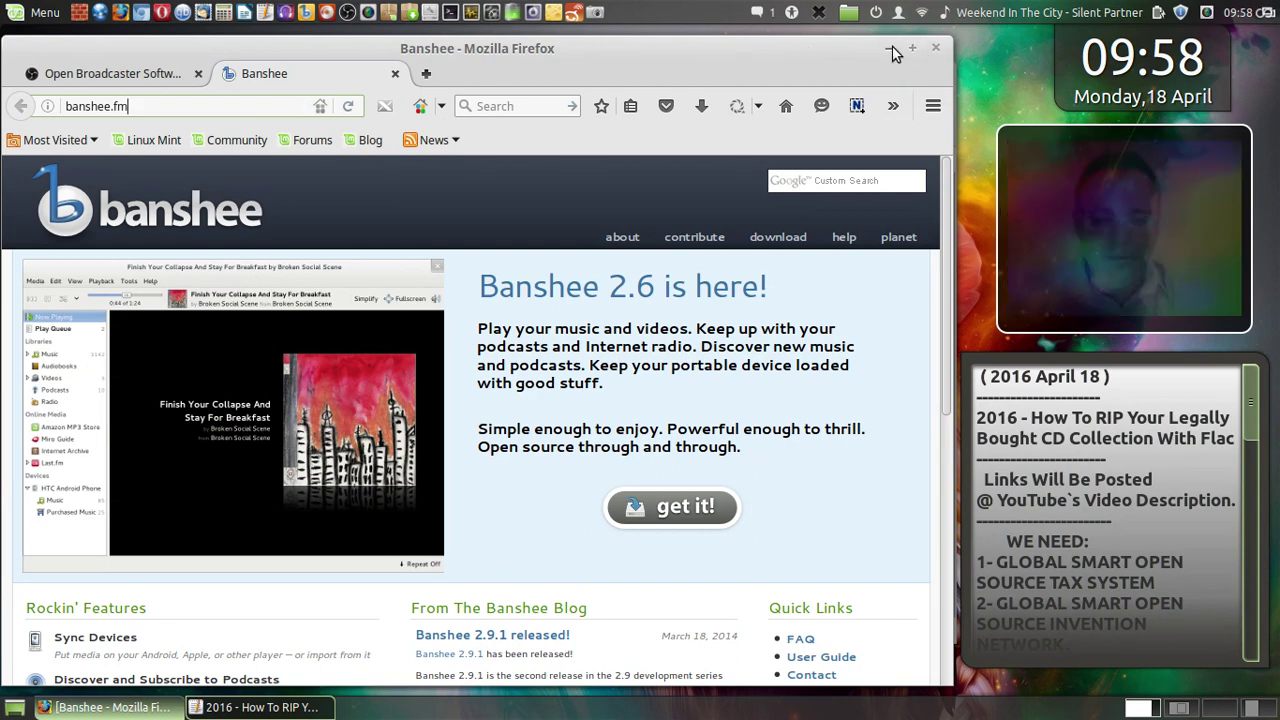
# - Minimize Firefox, switch to Banshee on Workspace 2 and close its About information
pyautogui.click(893, 50)
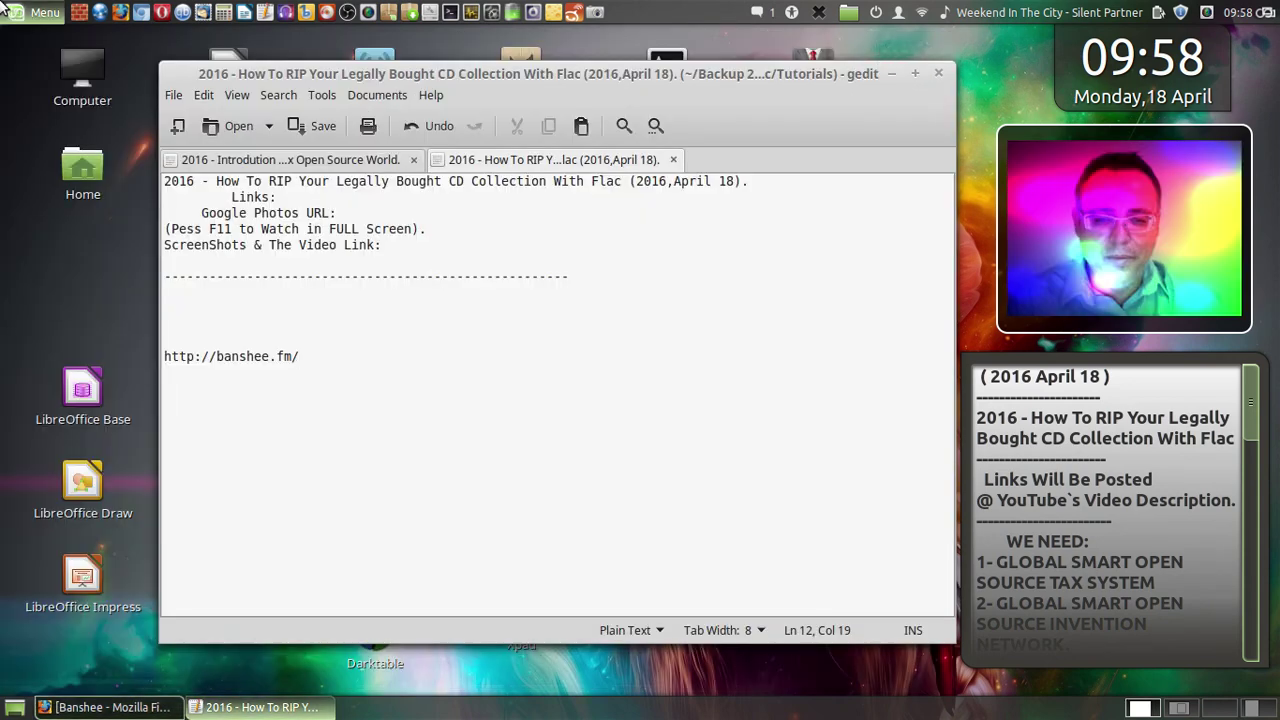
pyautogui.moveTo(2, 2)
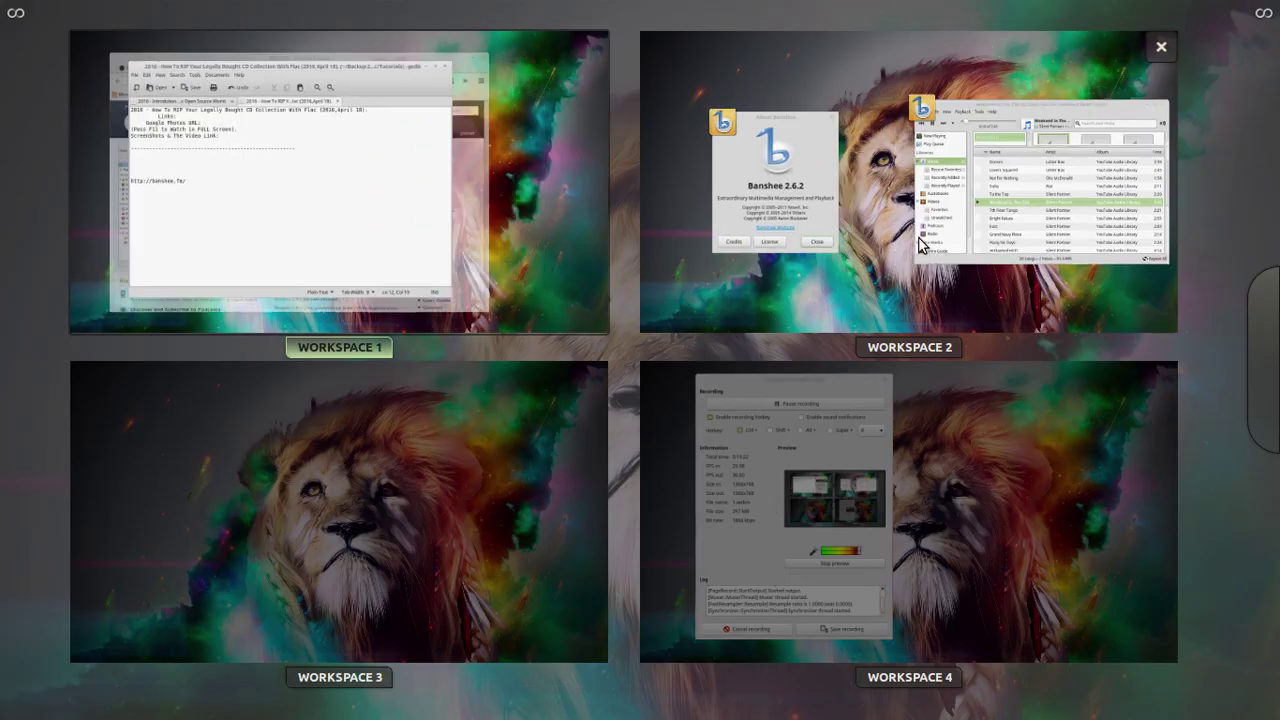
pyautogui.click(918, 237)
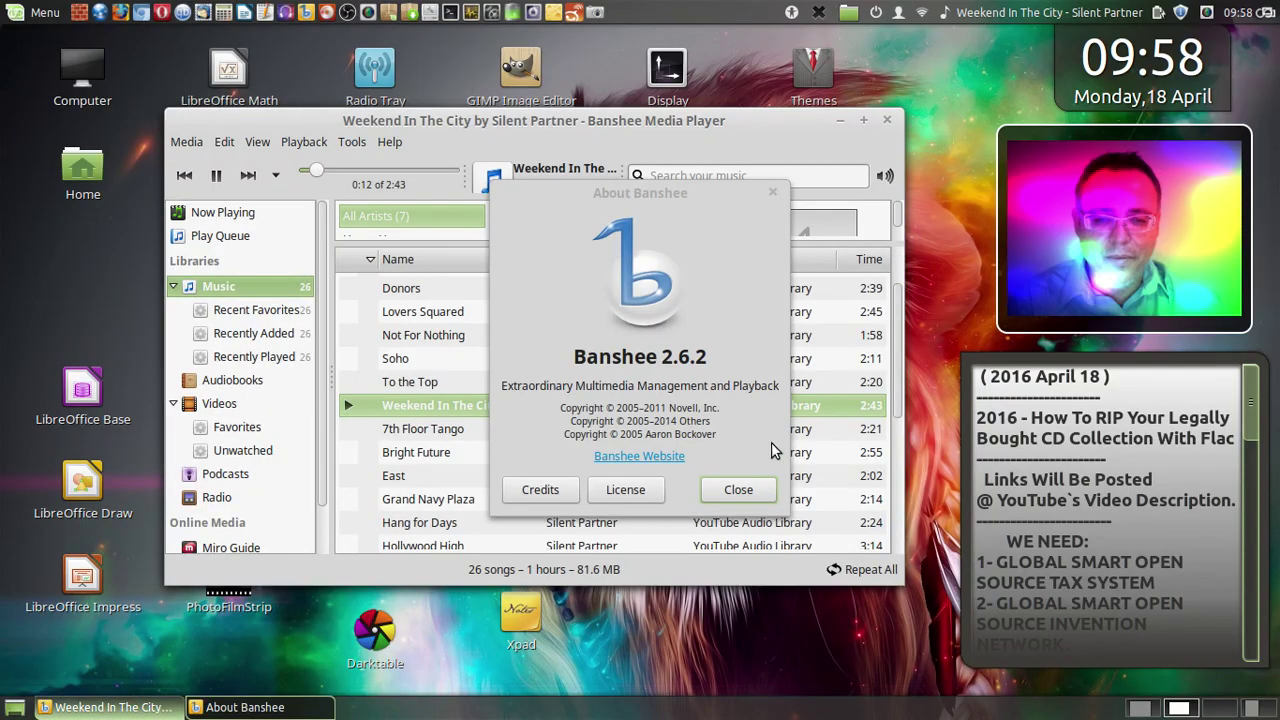
pyautogui.click(740, 490)
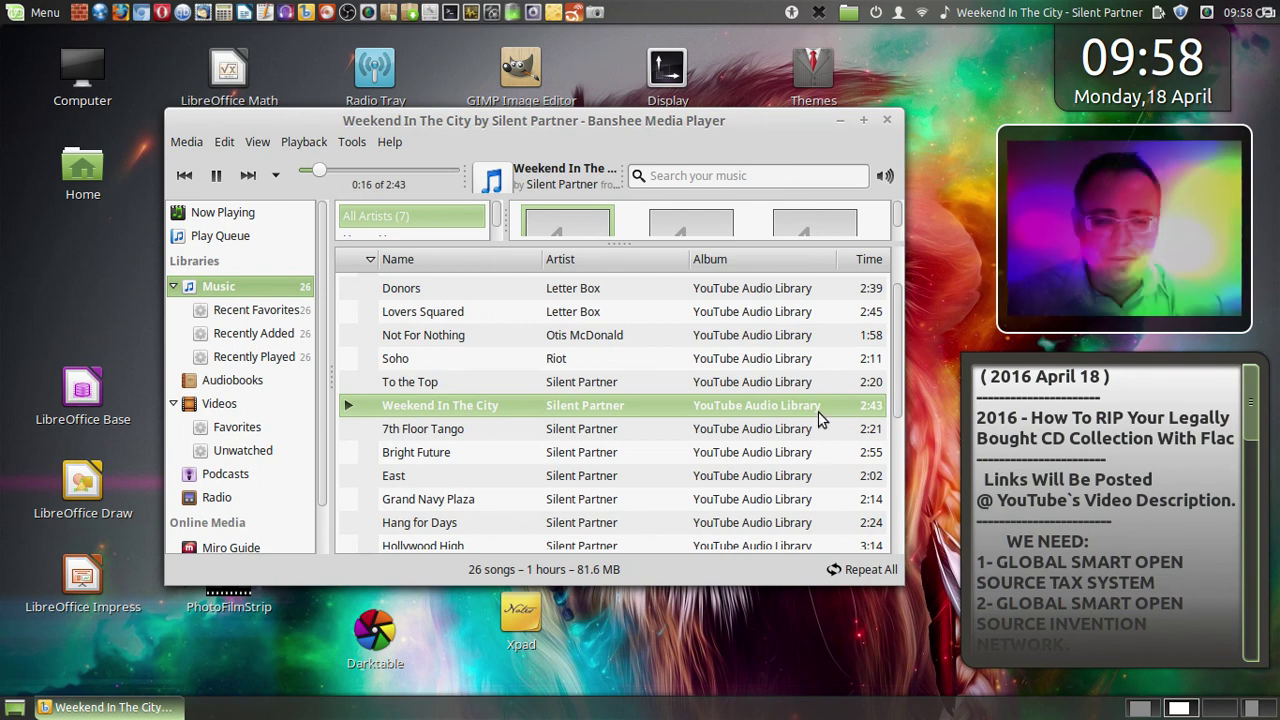
# - Show the Banshee licence text from the player's About information
pyautogui.click(380, 141)
pyautogui.click(492, 256)
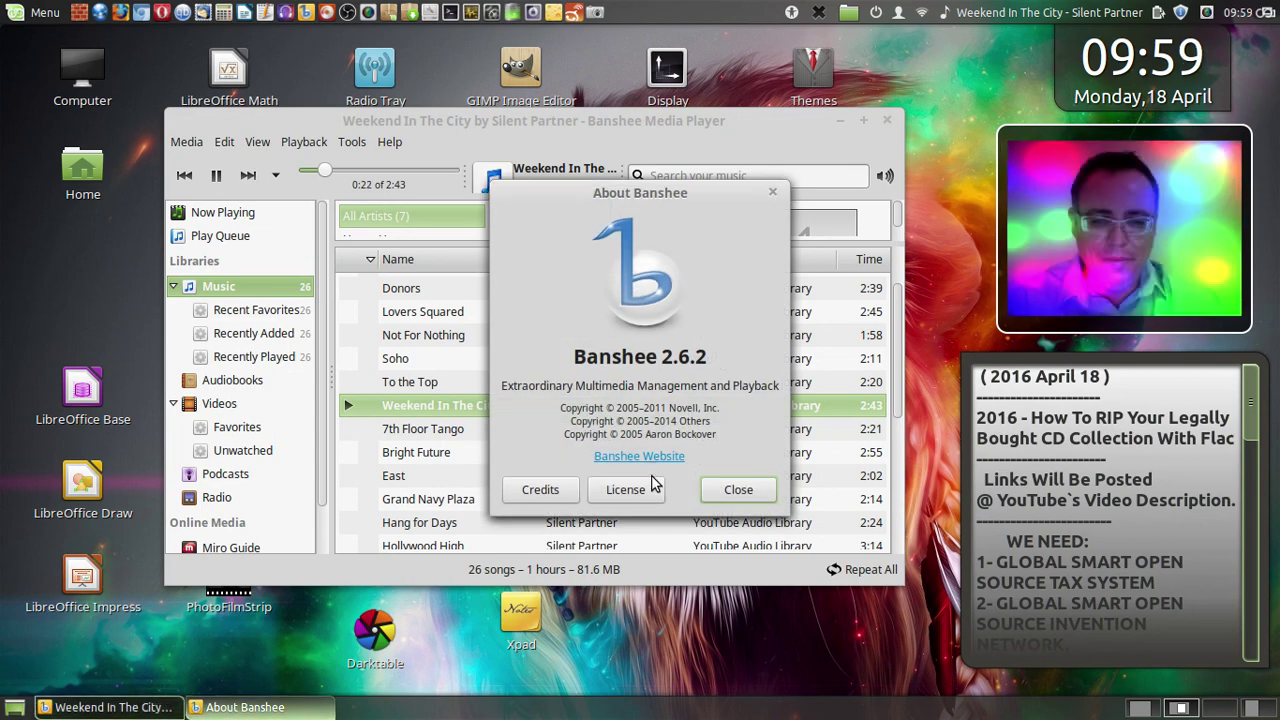
pyautogui.click(655, 484)
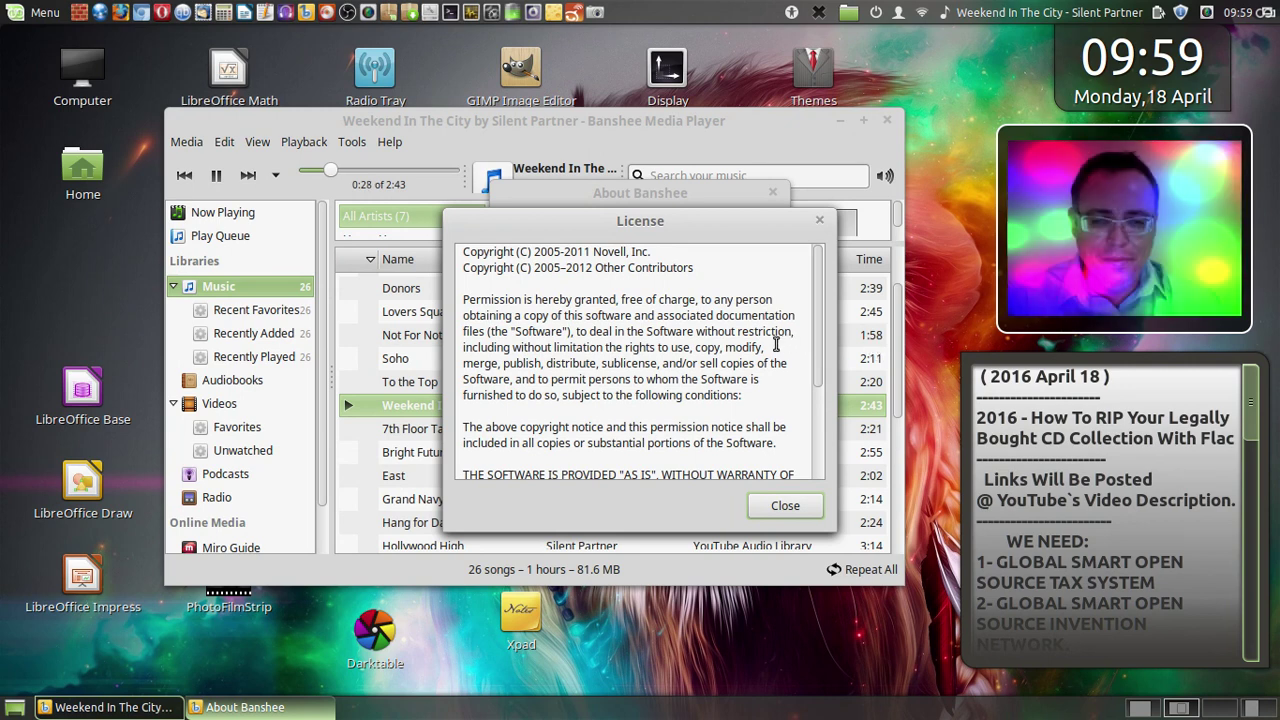
# - Read the Banshee licence text through to its warranty disclaimer, and close the licence
pyautogui.scroll(-1, 775, 345)
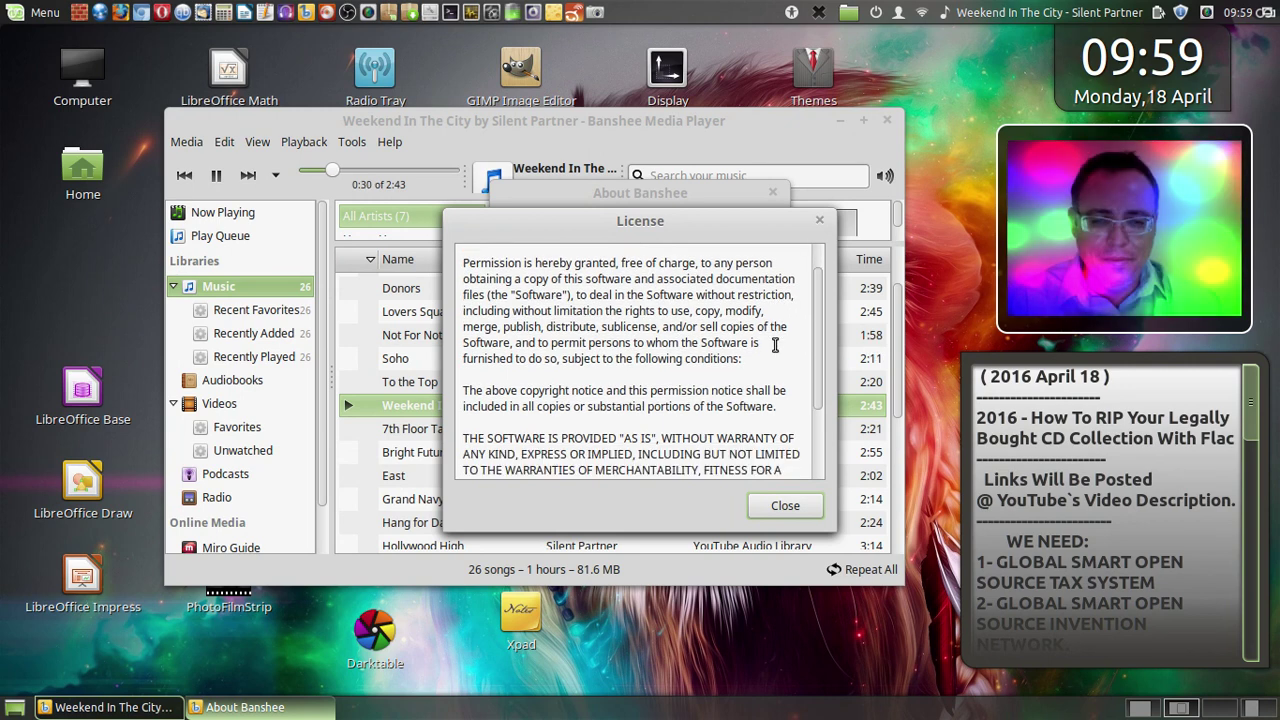
pyautogui.scroll(-1, 775, 345)
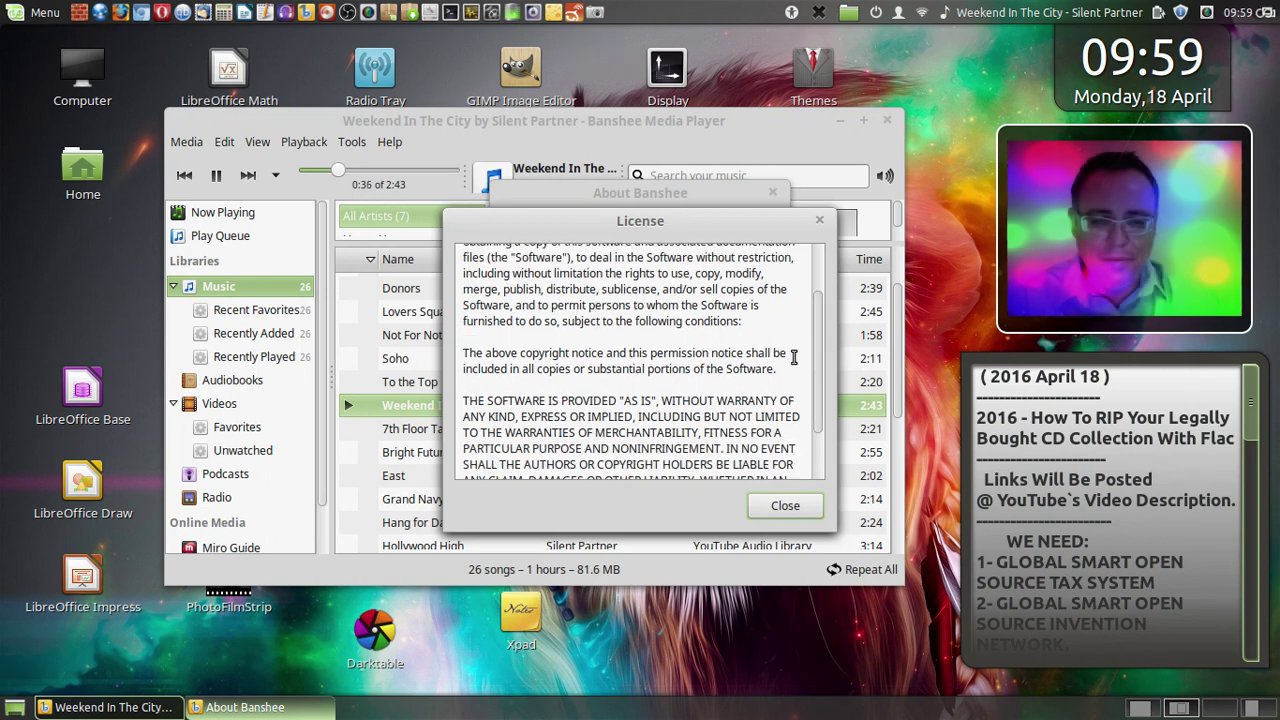
pyautogui.scroll(-1, 793, 357)
pyautogui.scroll(-1, 793, 357)
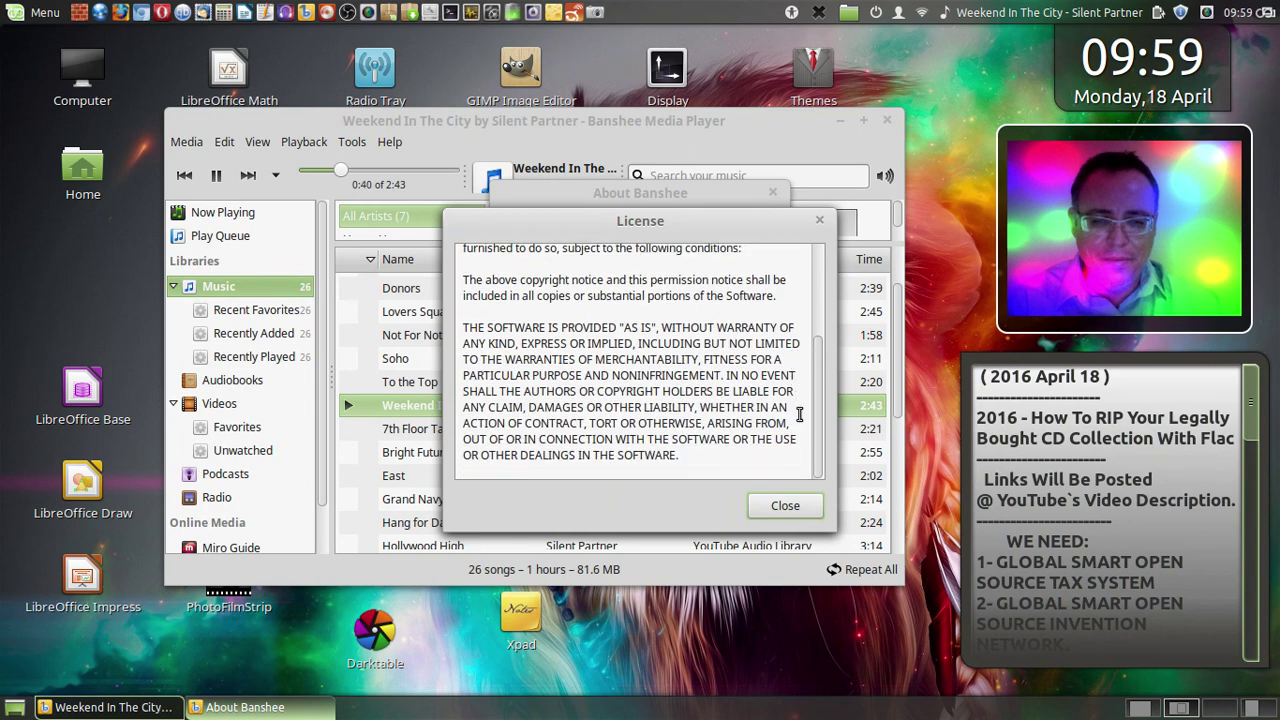
pyautogui.click(790, 507)
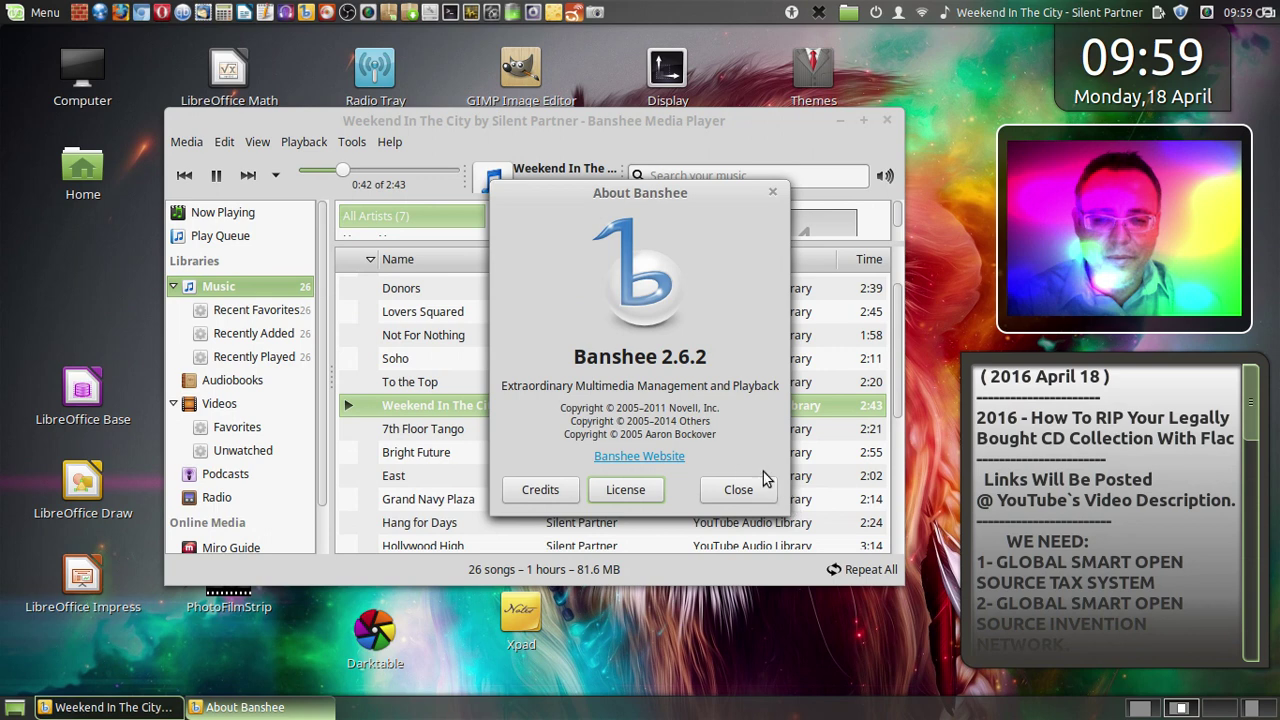
# - Open Banshee's credits from the About information and look through the list of maintainers and contributors who wrote the player
pyautogui.click(535, 500)
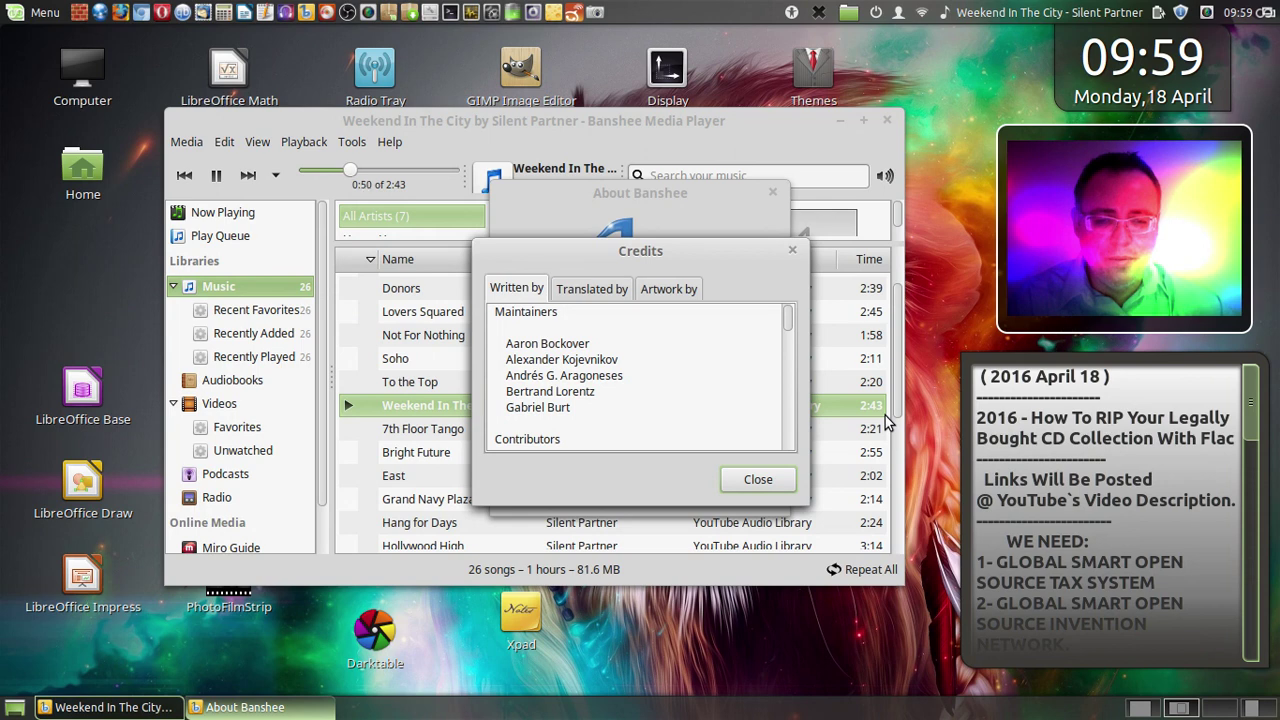
pyautogui.scroll(-2, 765, 424)
pyautogui.scroll(-3, 765, 424)
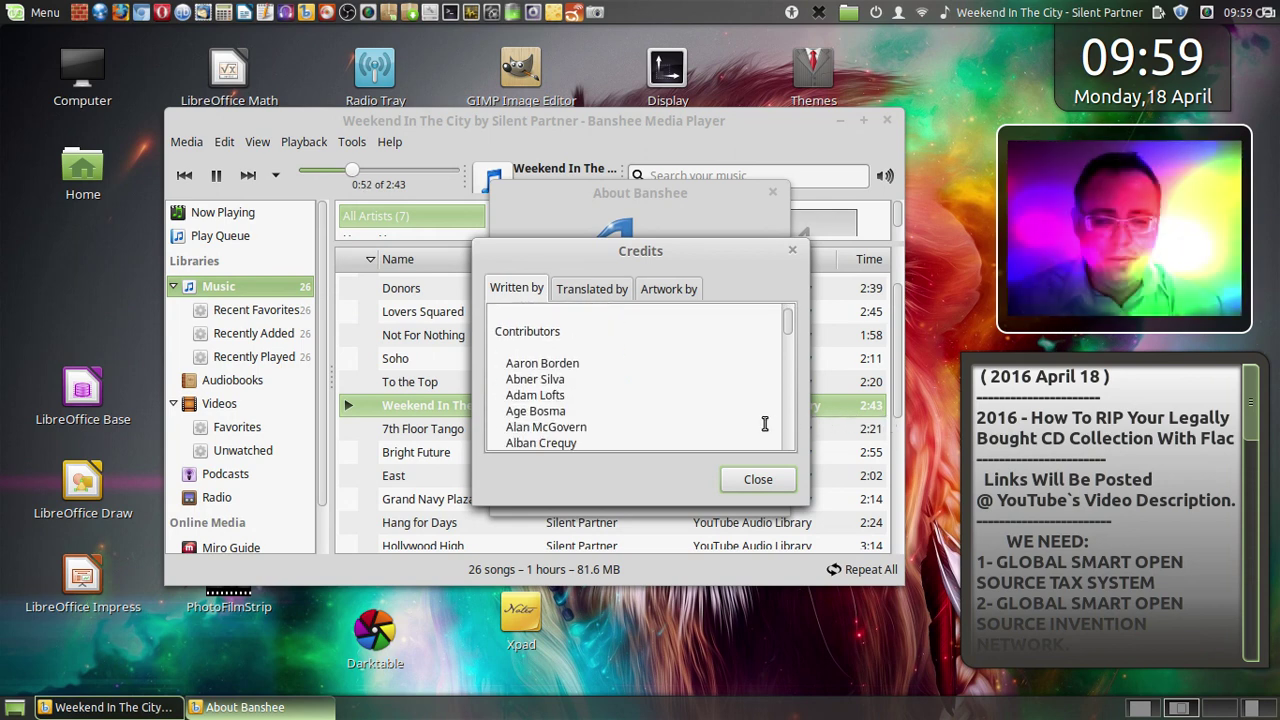
pyautogui.scroll(-1, 765, 424)
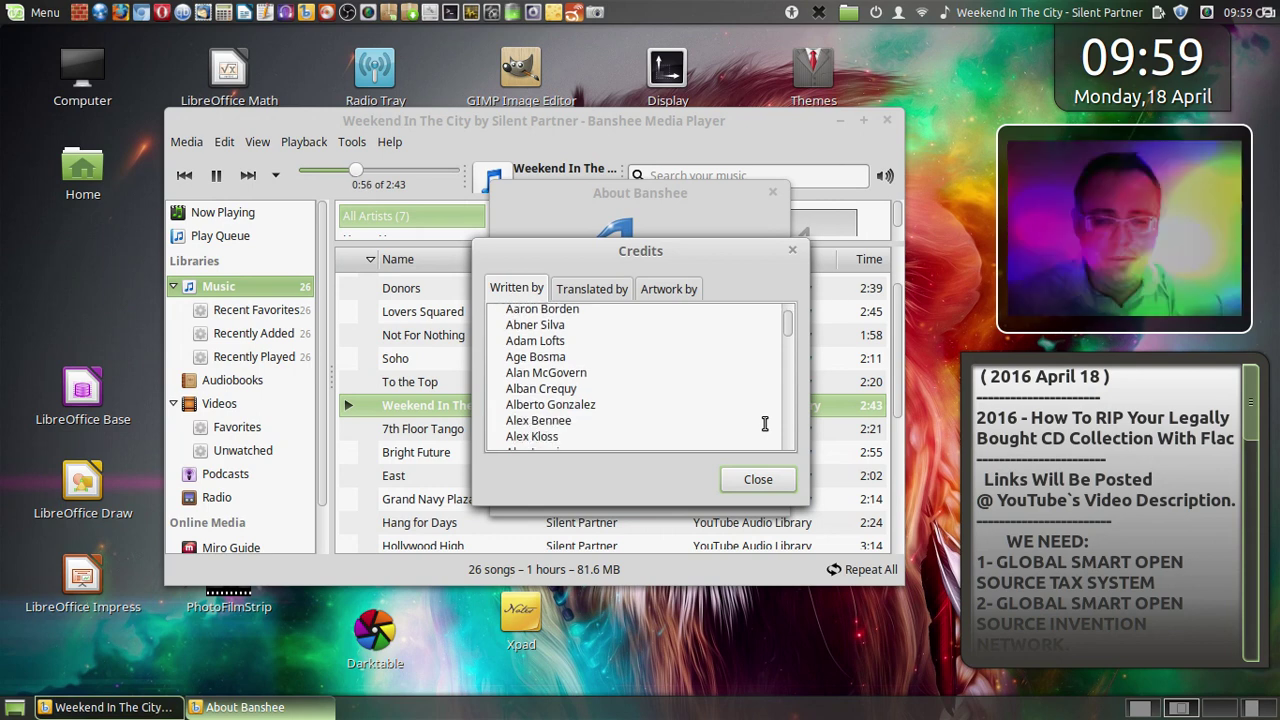
pyautogui.scroll(-3, 765, 424)
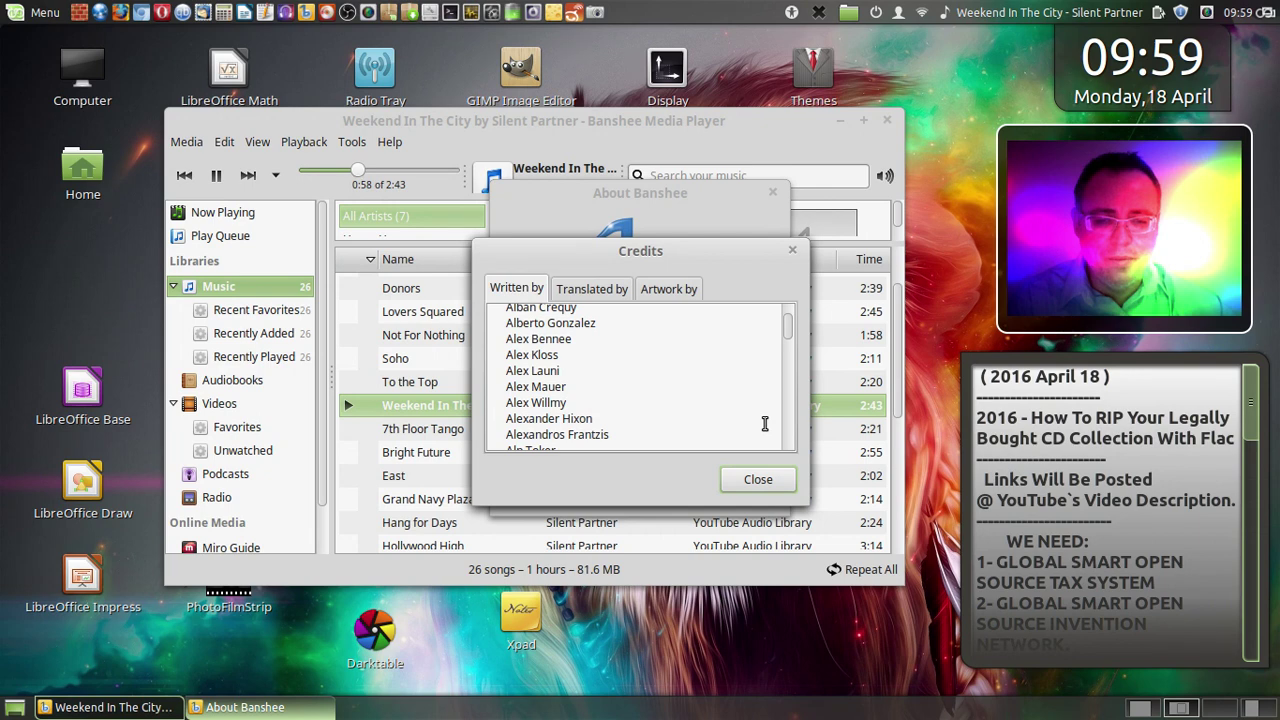
pyautogui.scroll(-3, 765, 424)
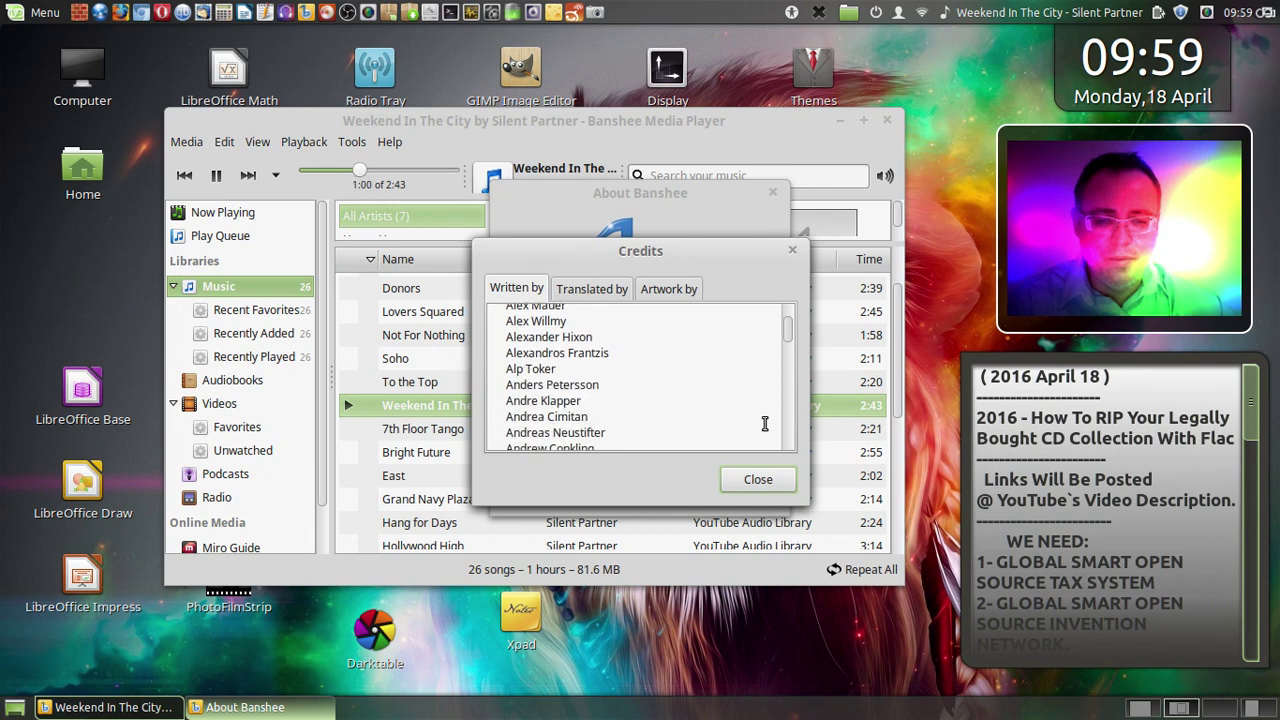
pyautogui.scroll(-2, 765, 424)
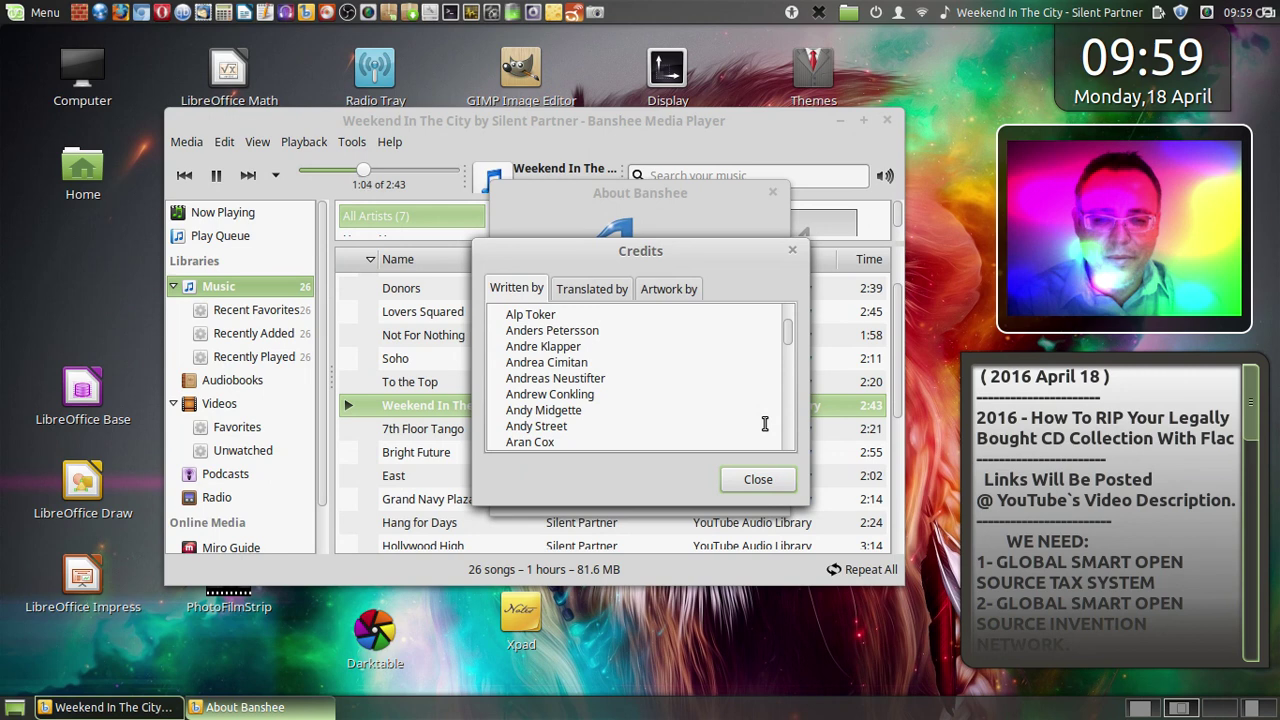
pyautogui.scroll(-1, 765, 424)
pyautogui.scroll(-3, 765, 424)
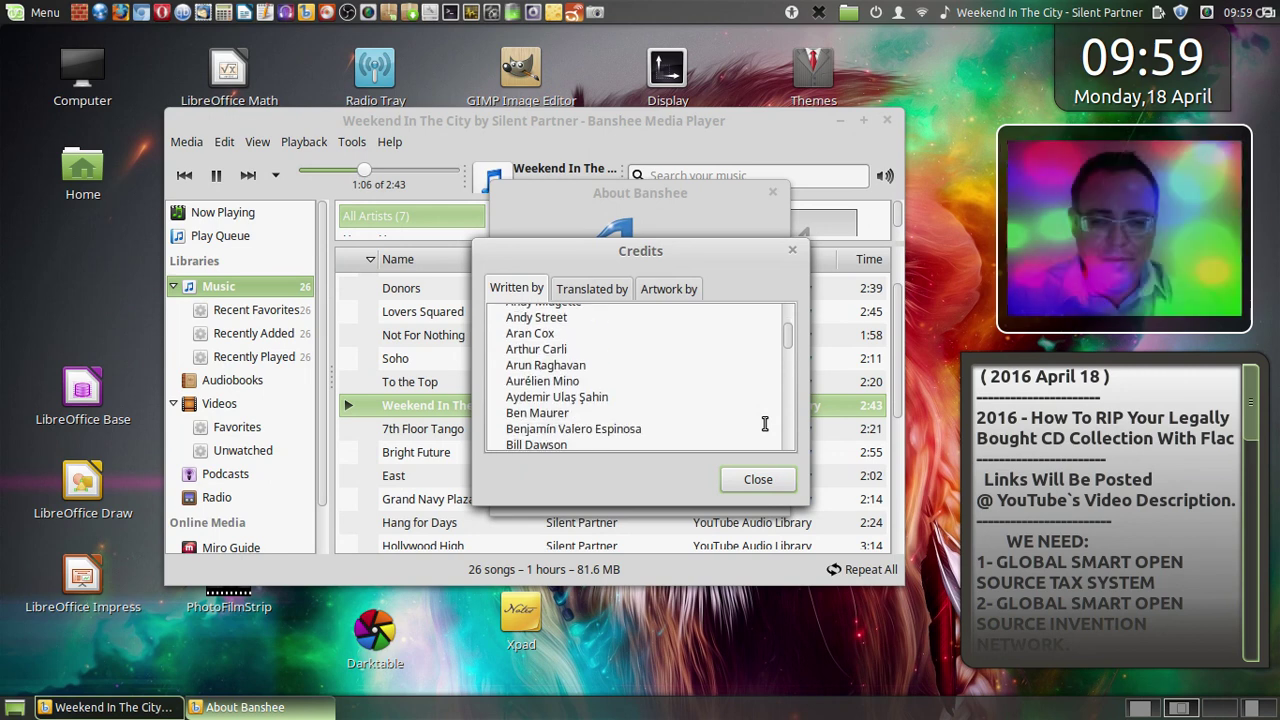
pyautogui.scroll(-3, 765, 424)
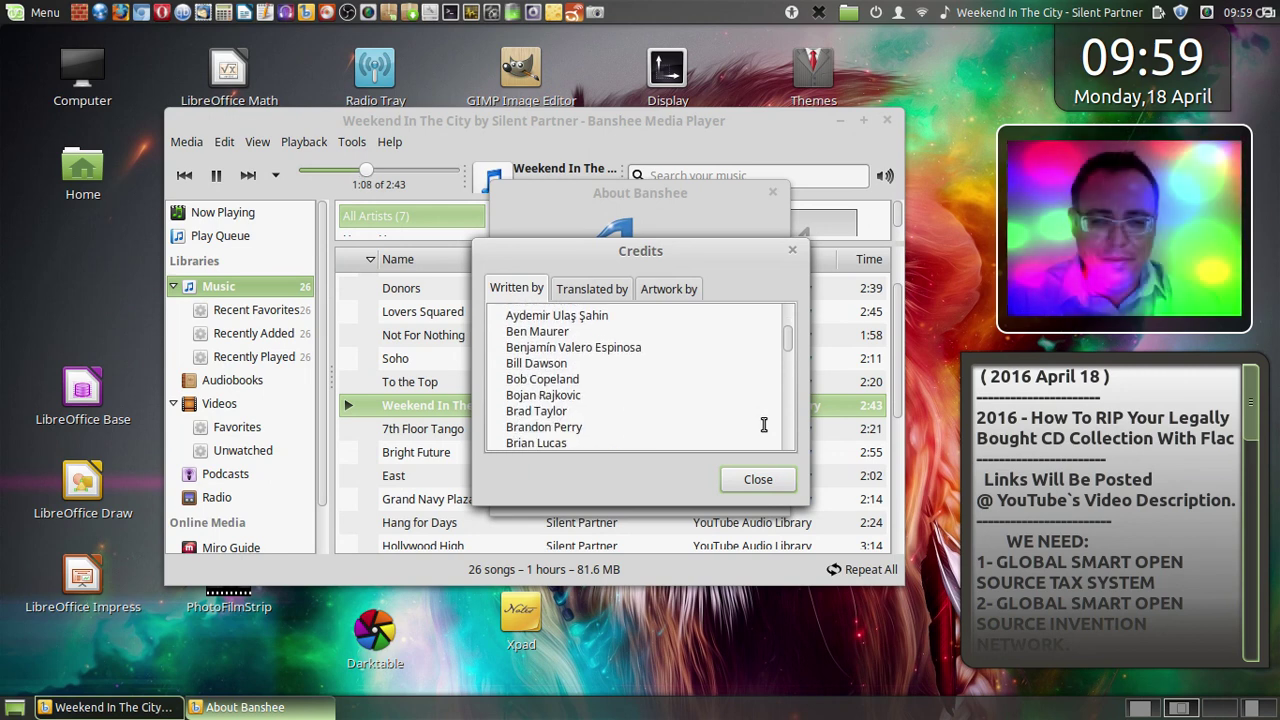
pyautogui.scroll(-4, 760, 424)
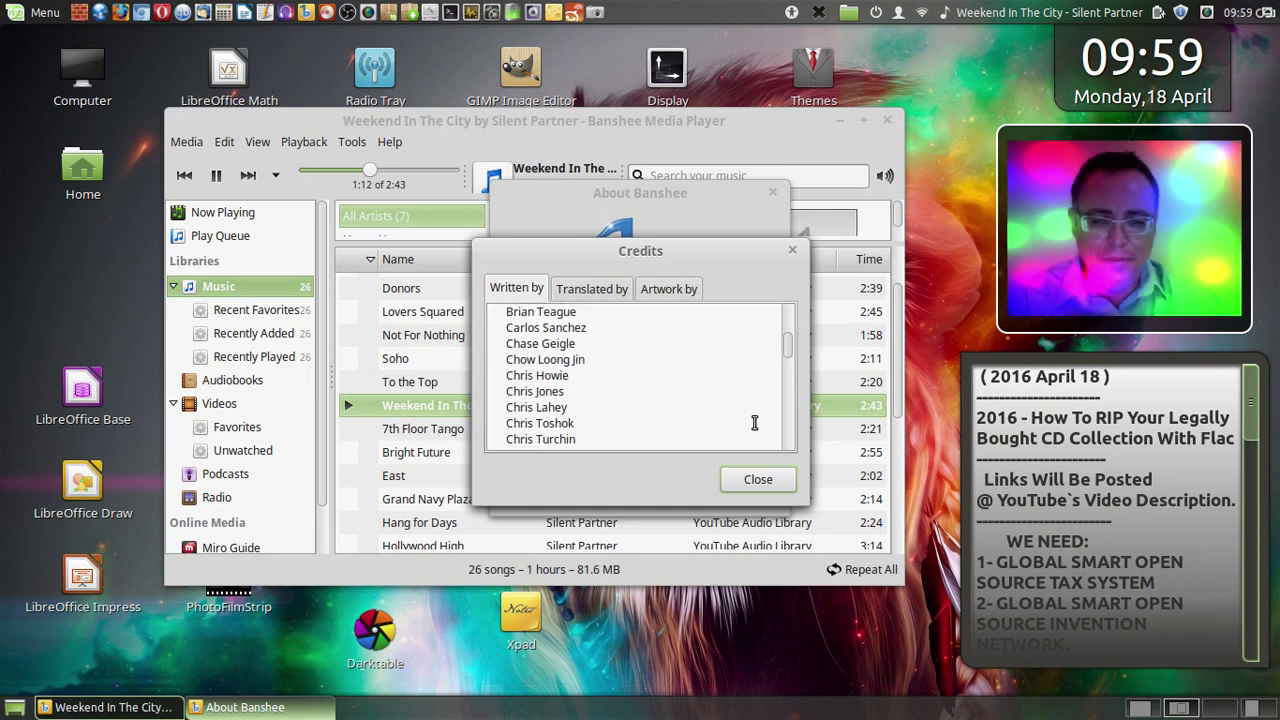
pyautogui.scroll(-6, 755, 423)
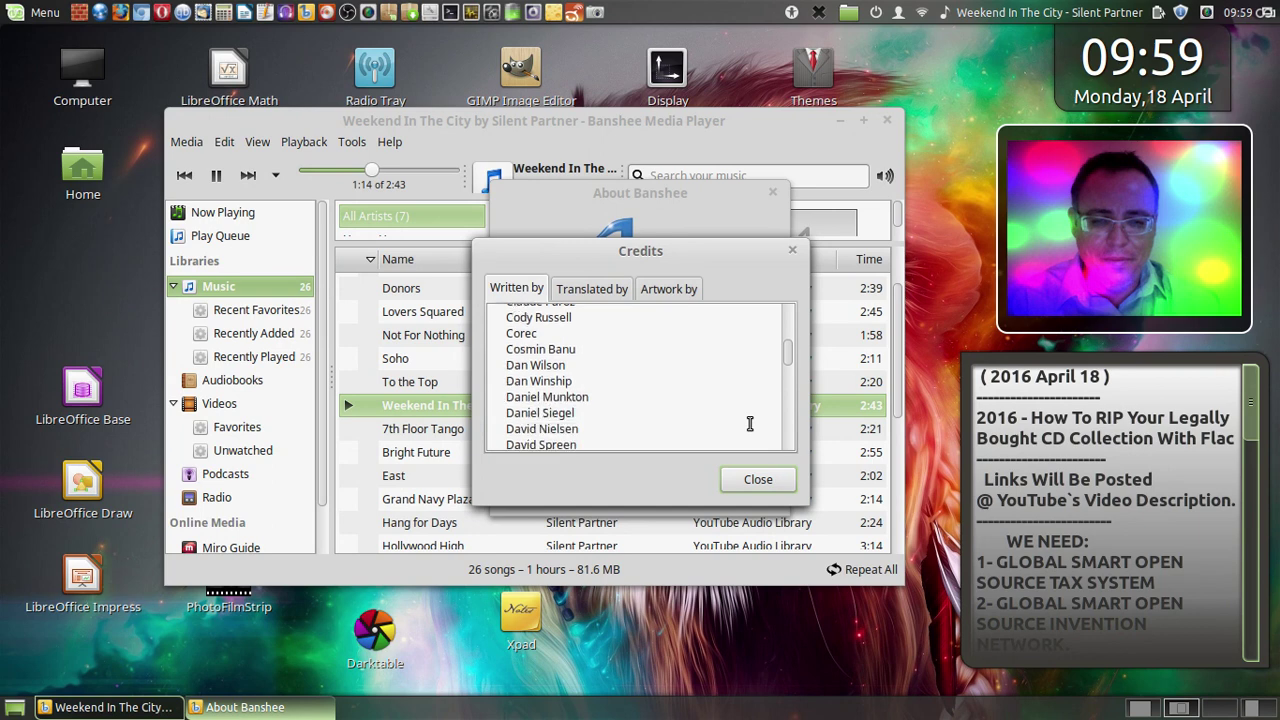
pyautogui.scroll(-1, 750, 424)
pyautogui.scroll(-2, 750, 424)
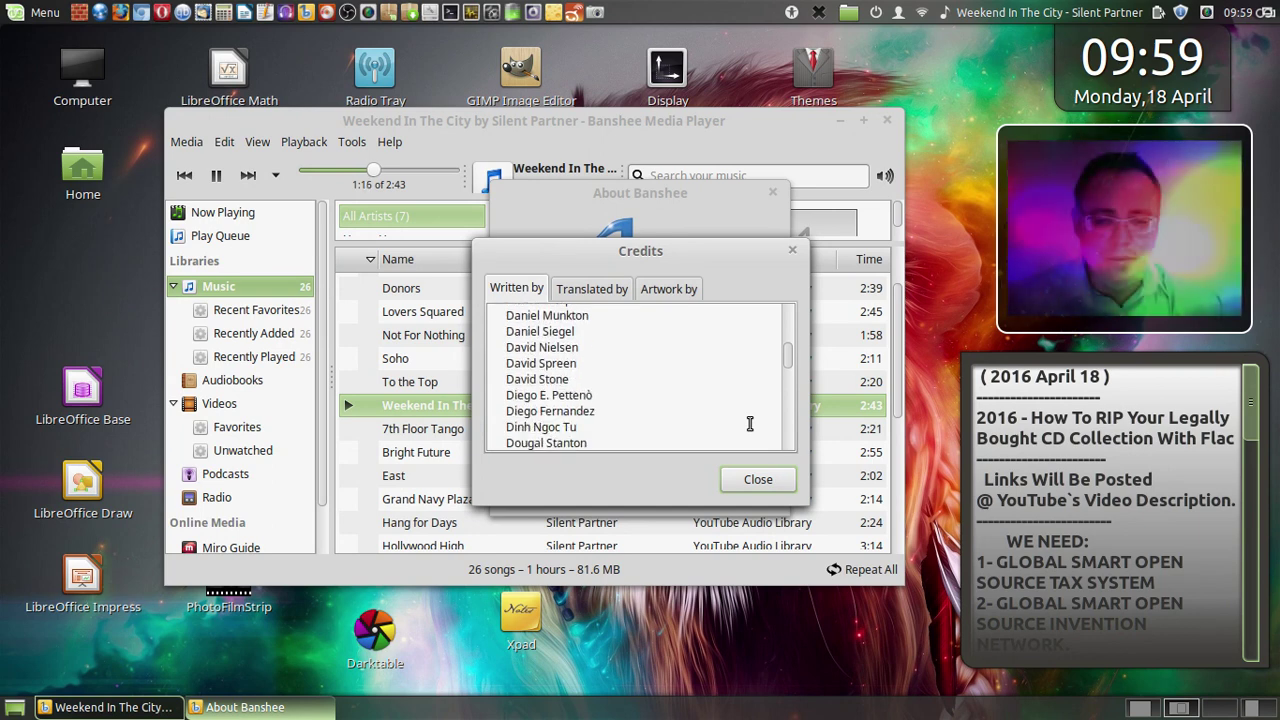
pyautogui.scroll(-3, 750, 424)
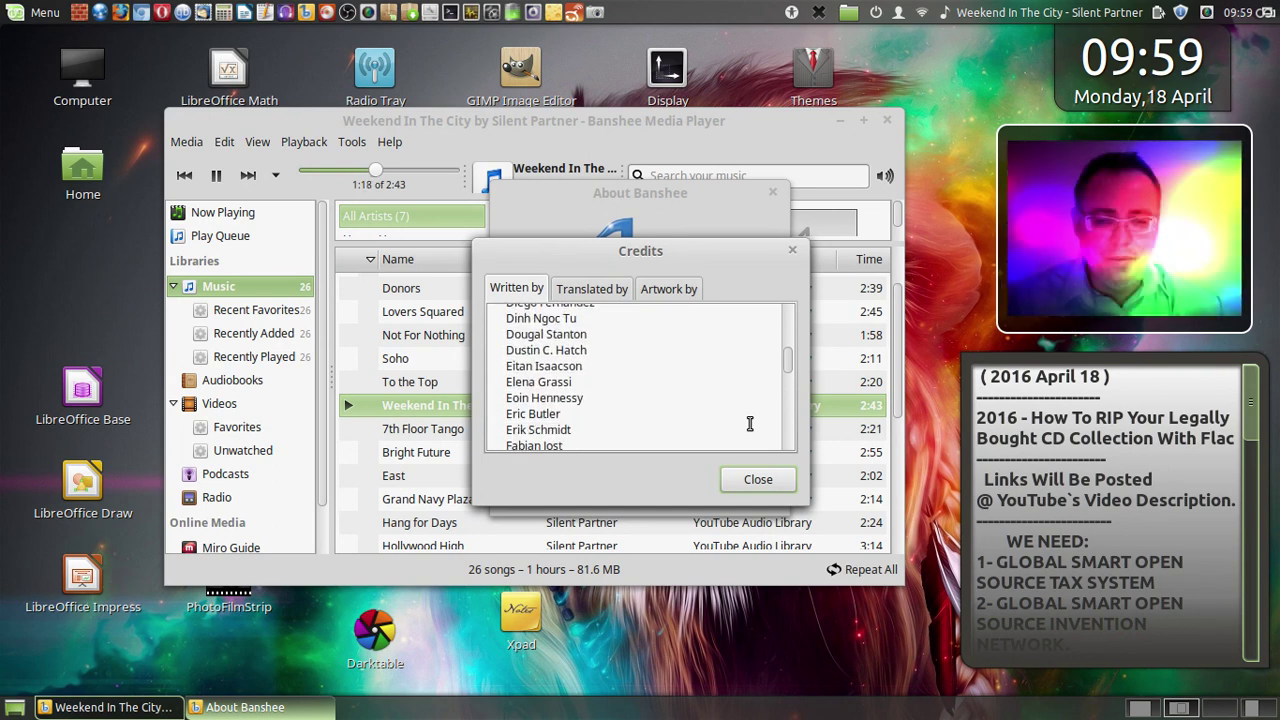
pyautogui.scroll(-3, 750, 424)
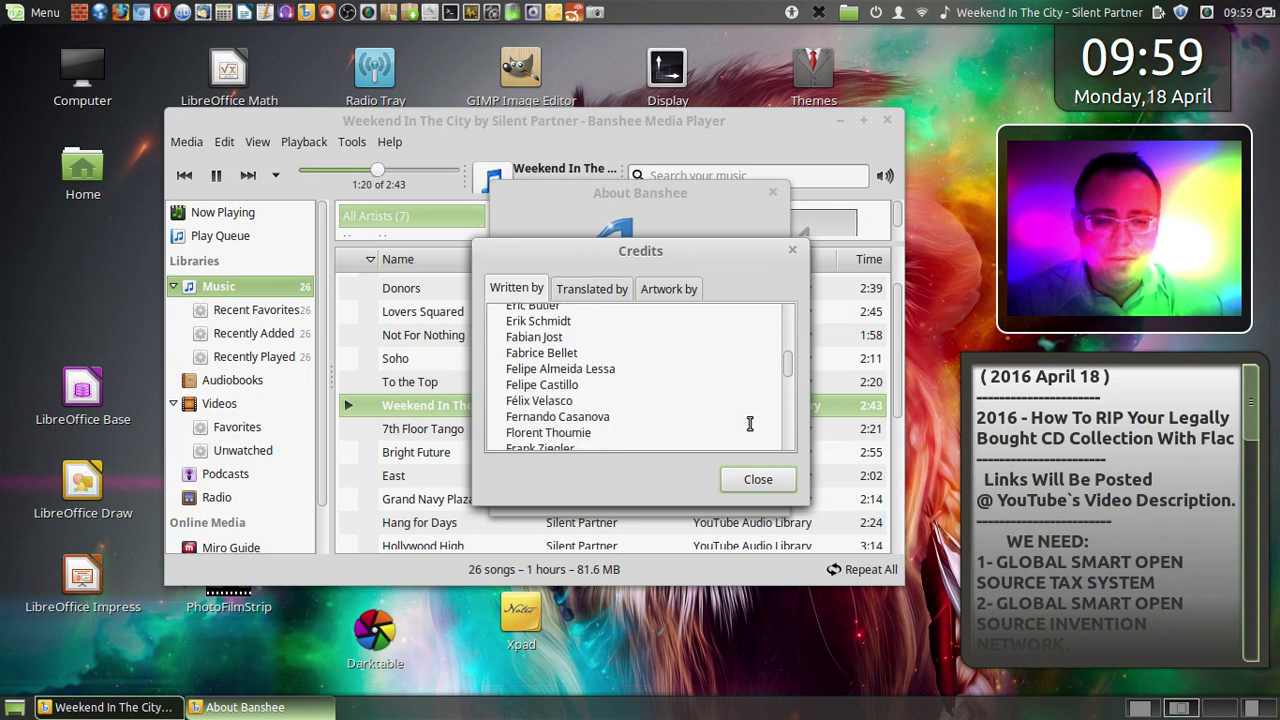
pyautogui.scroll(-3, 750, 424)
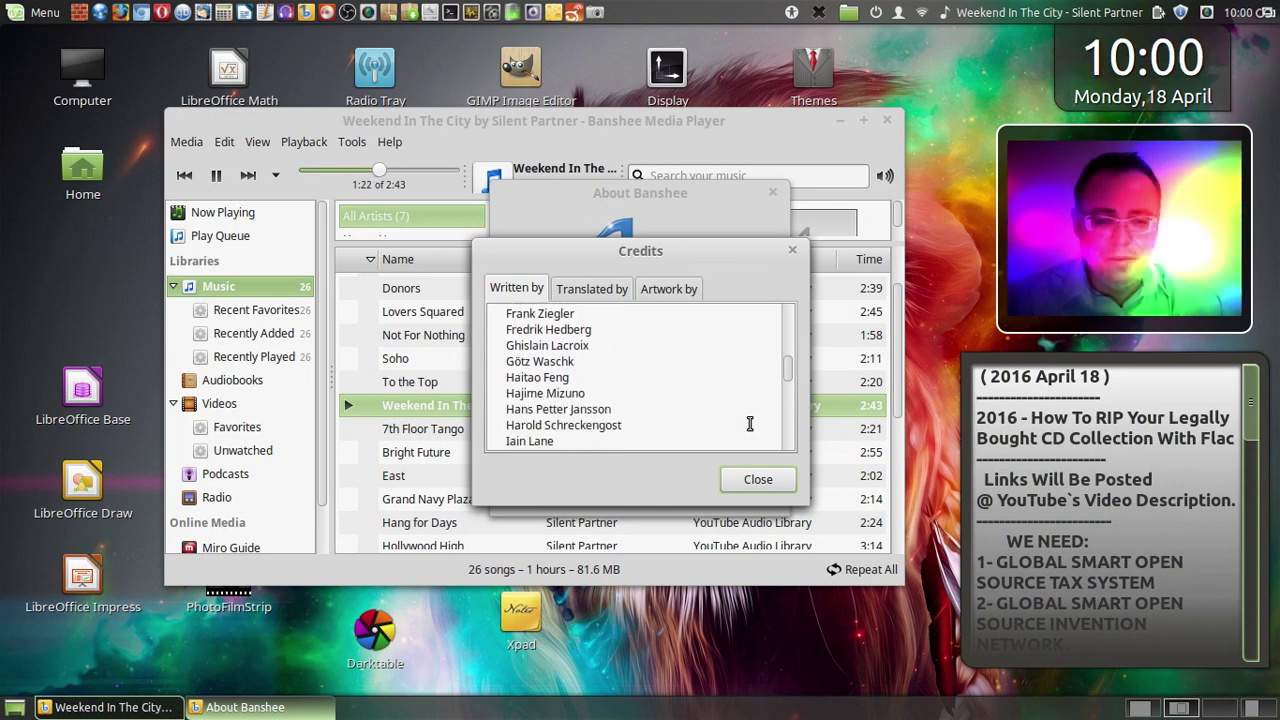
pyautogui.scroll(-3, 750, 424)
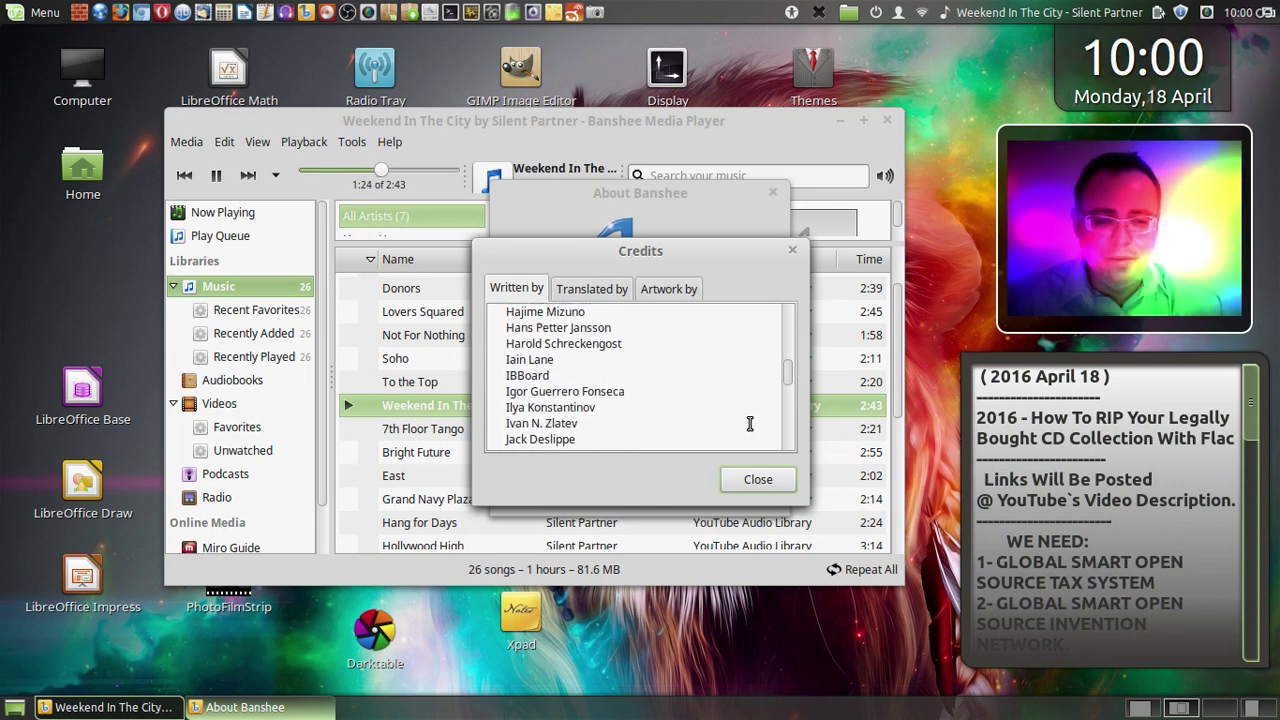
pyautogui.scroll(-2, 750, 424)
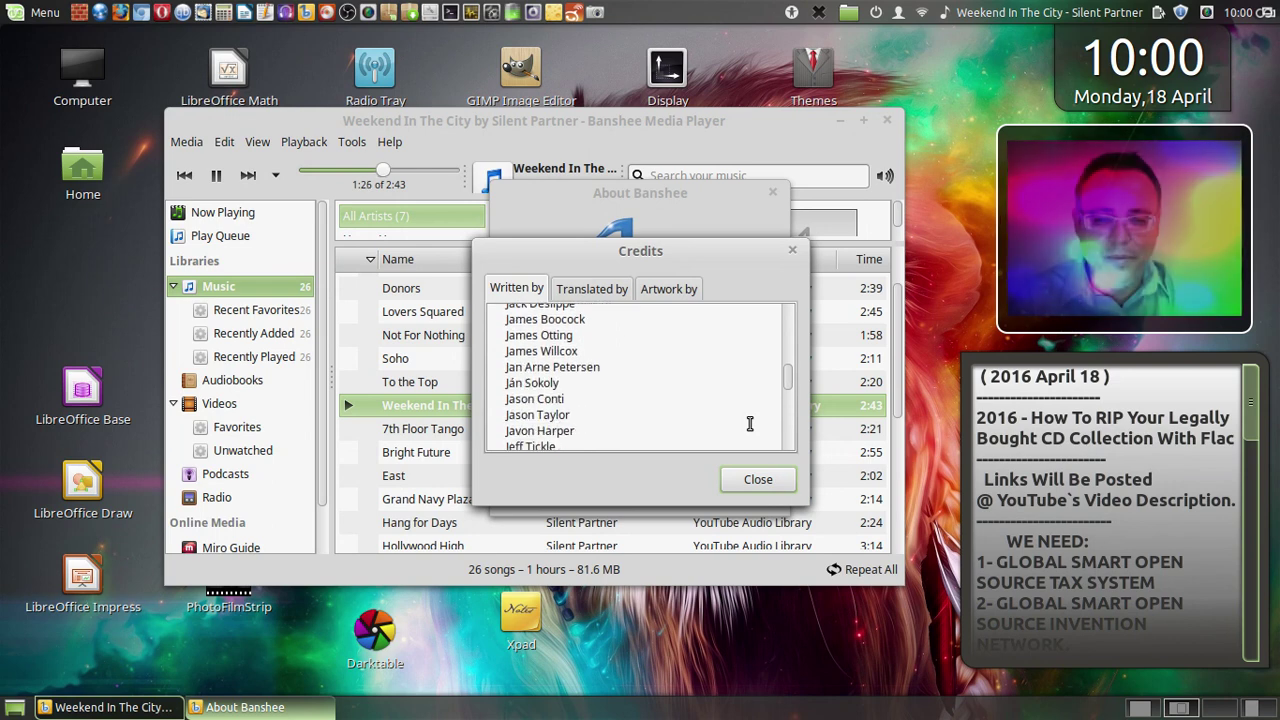
pyautogui.scroll(-3, 749, 424)
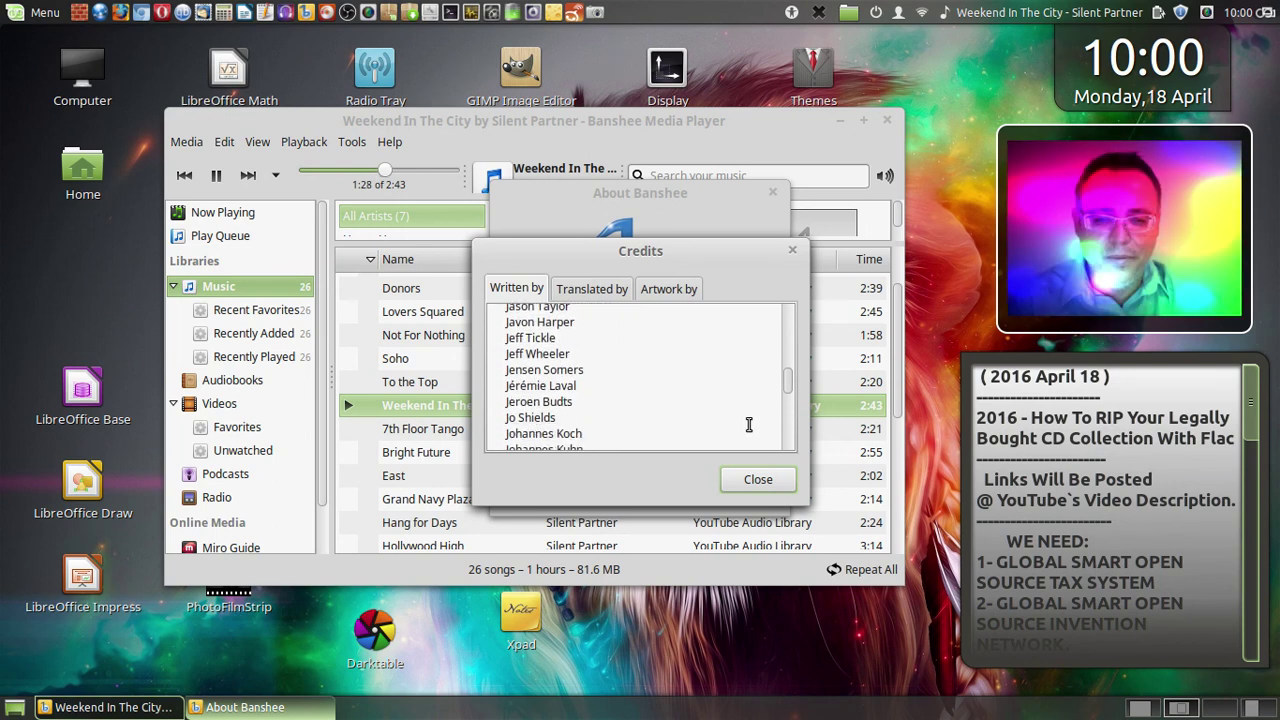
pyautogui.scroll(-1, 749, 424)
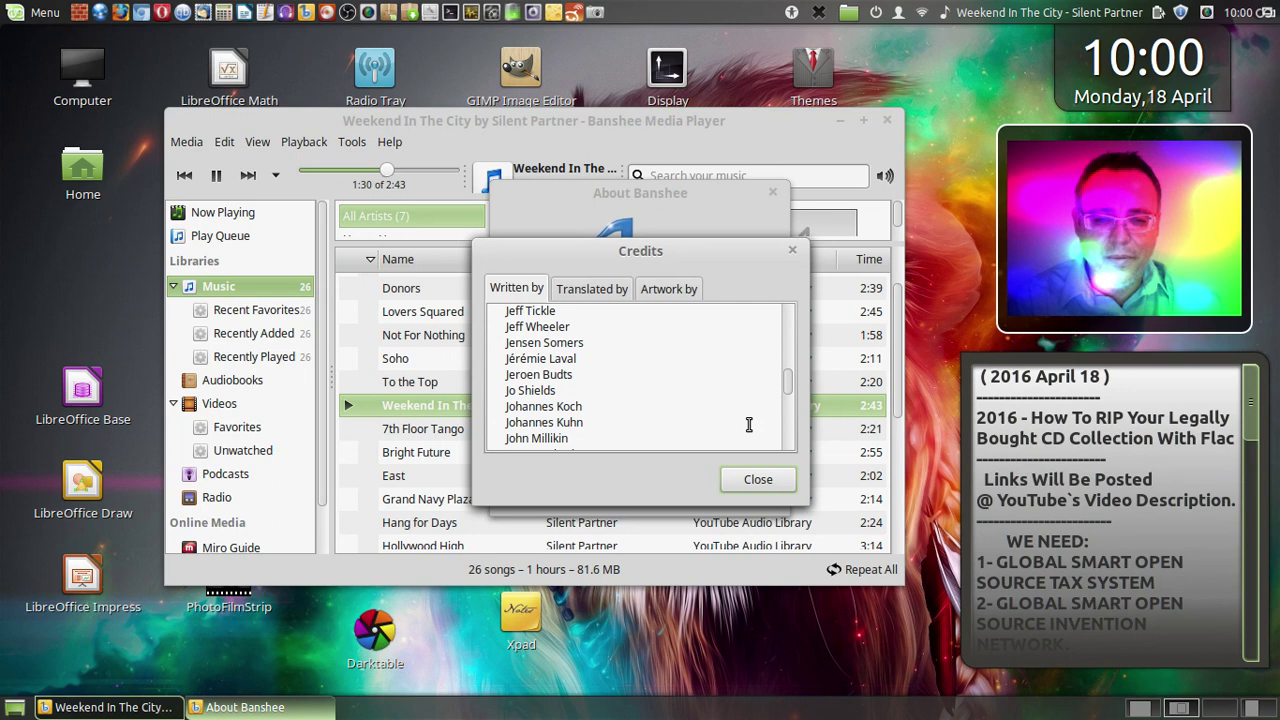
pyautogui.scroll(-1, 749, 424)
pyautogui.scroll(-1, 749, 424)
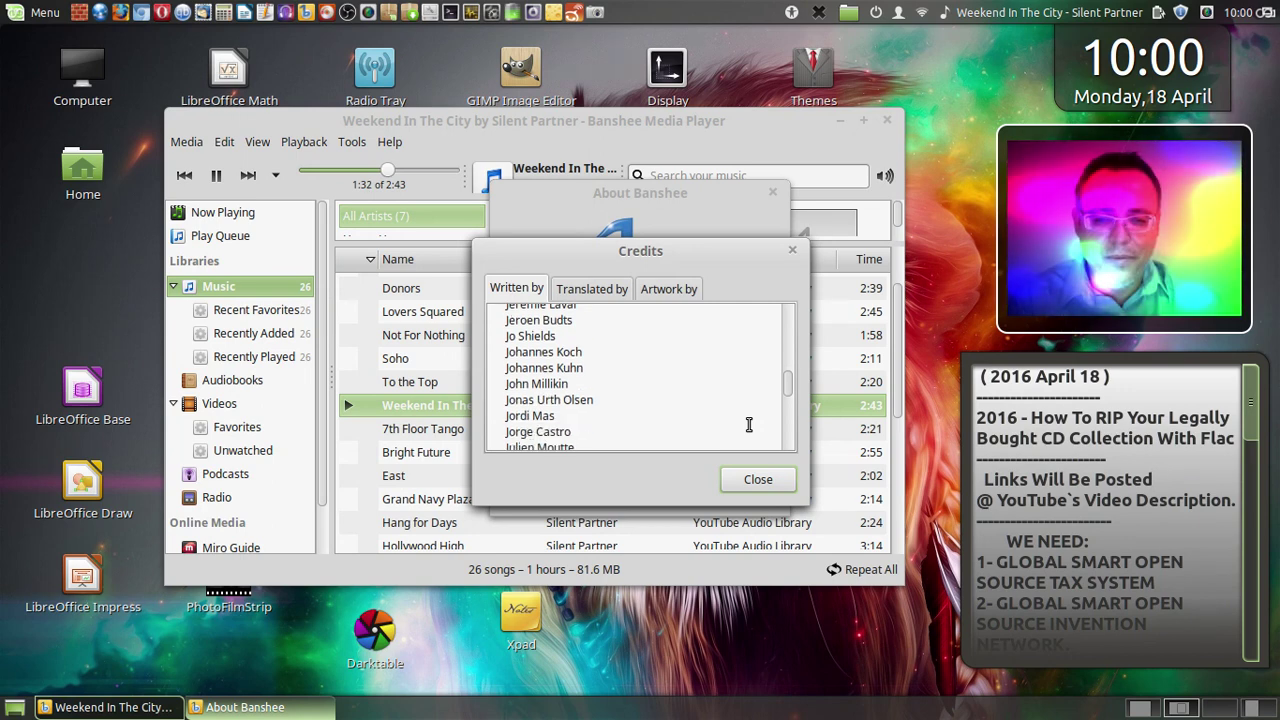
pyautogui.scroll(-1, 749, 424)
pyautogui.scroll(-1, 749, 424)
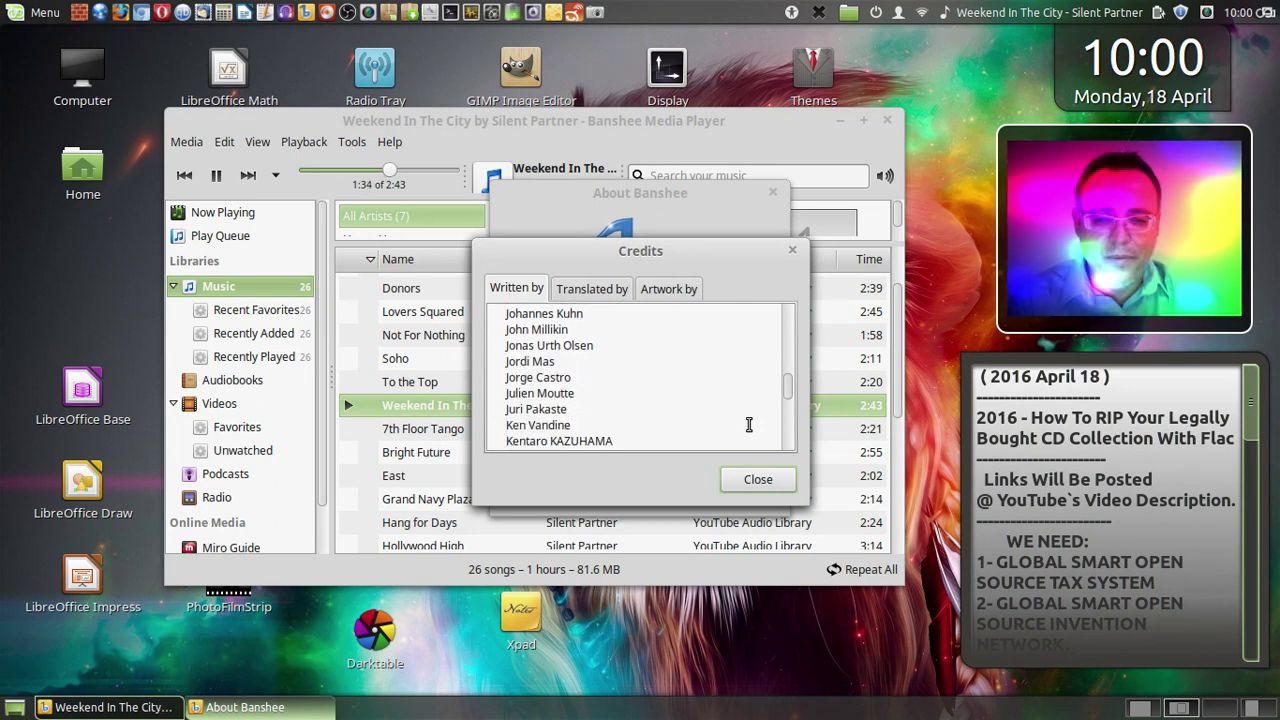
pyautogui.scroll(-2, 749, 424)
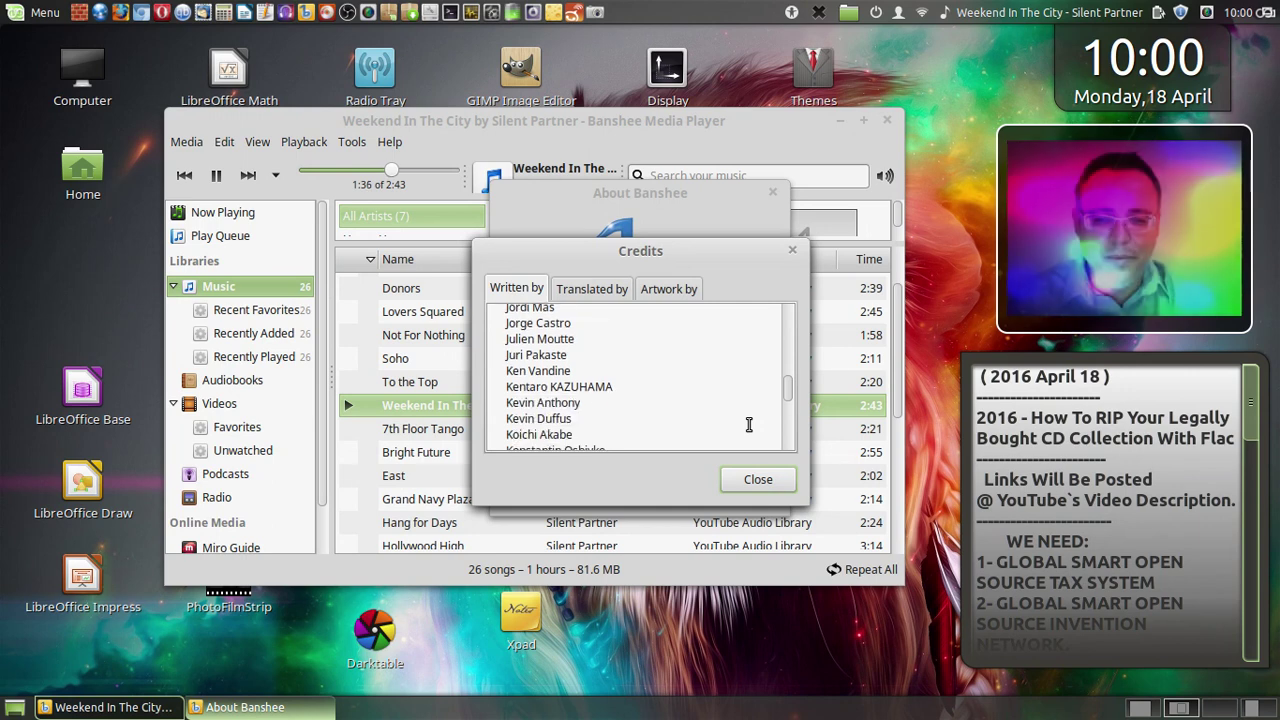
pyautogui.scroll(-2, 749, 424)
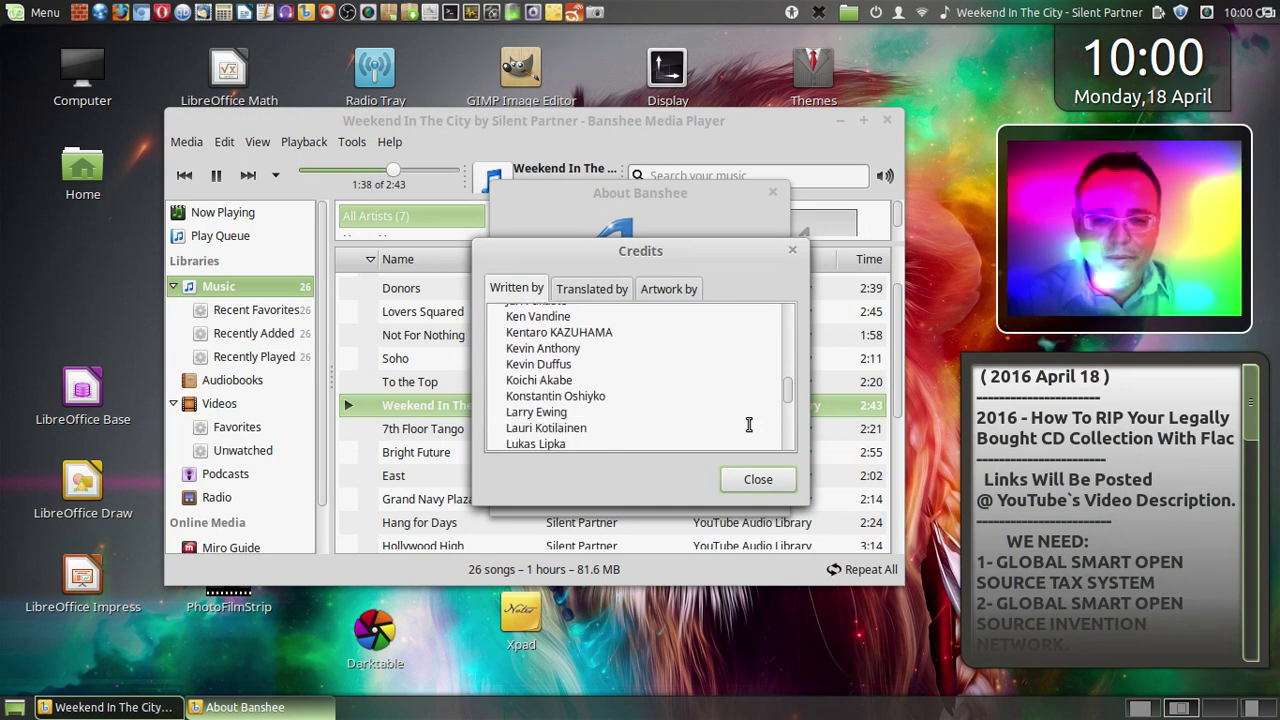
pyautogui.scroll(-1, 749, 424)
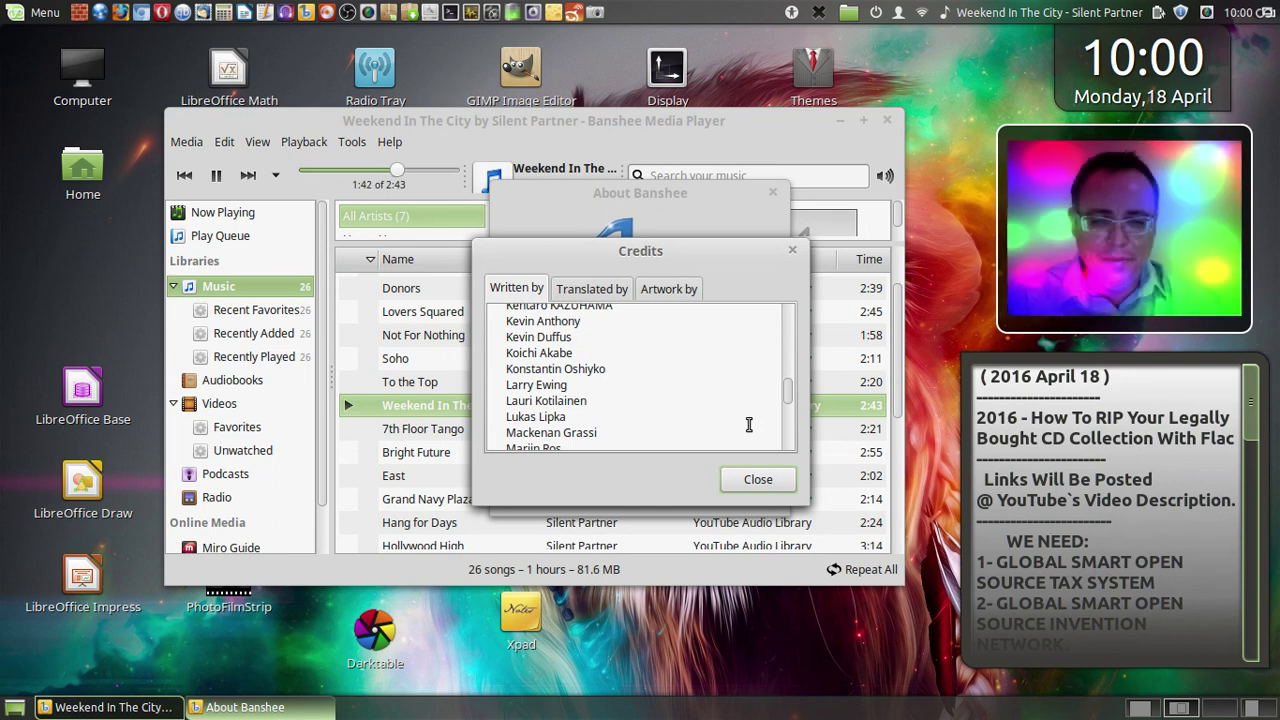
pyautogui.scroll(-2, 749, 424)
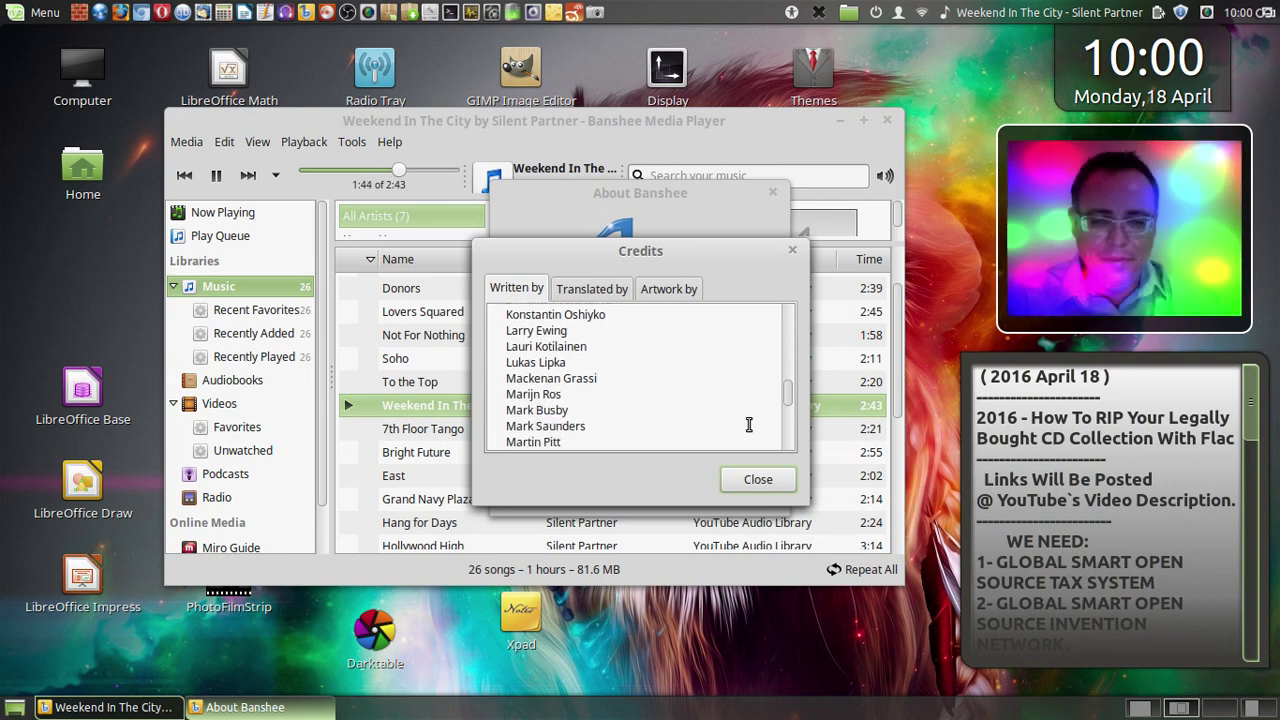
pyautogui.scroll(-2, 749, 424)
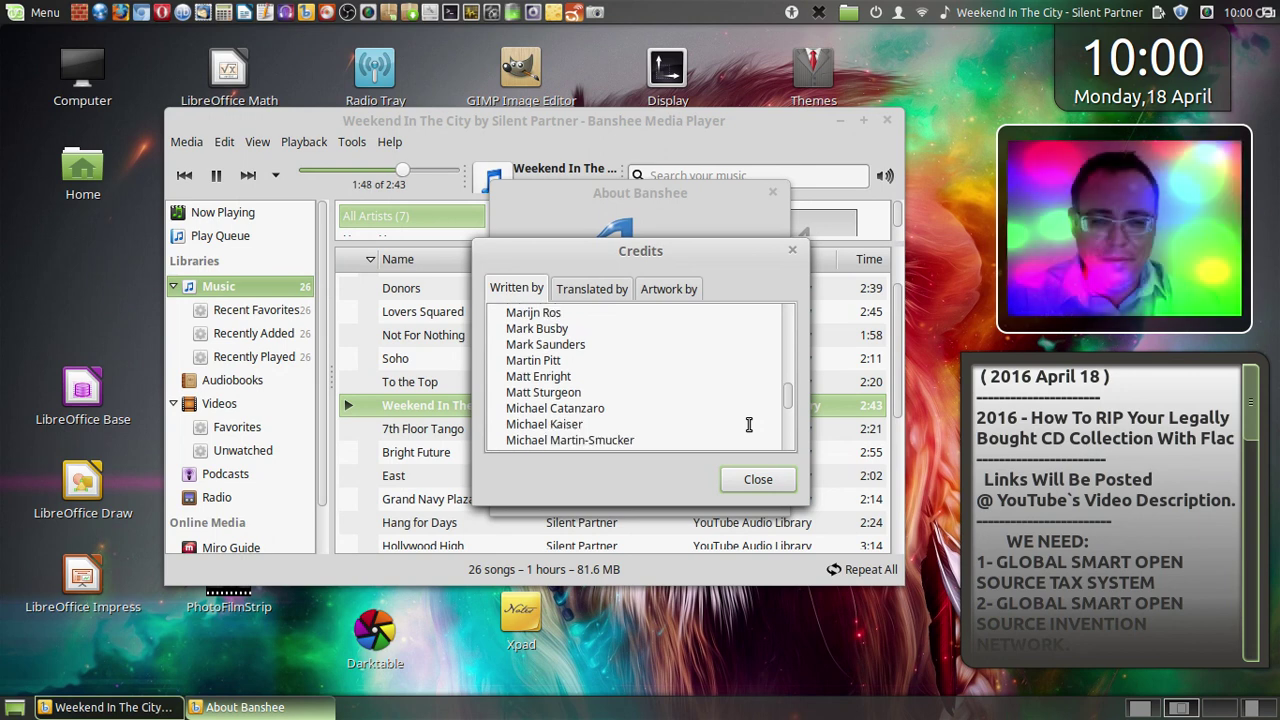
pyautogui.scroll(-3, 749, 424)
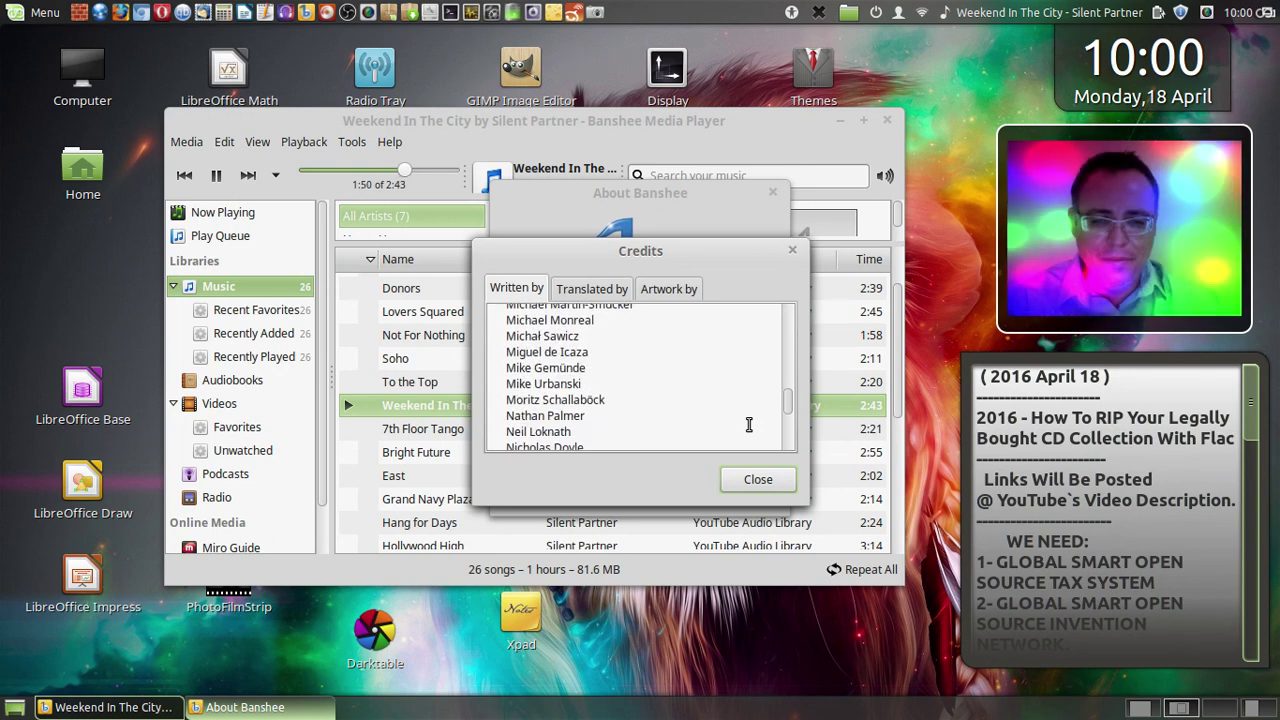
pyautogui.scroll(-3, 749, 424)
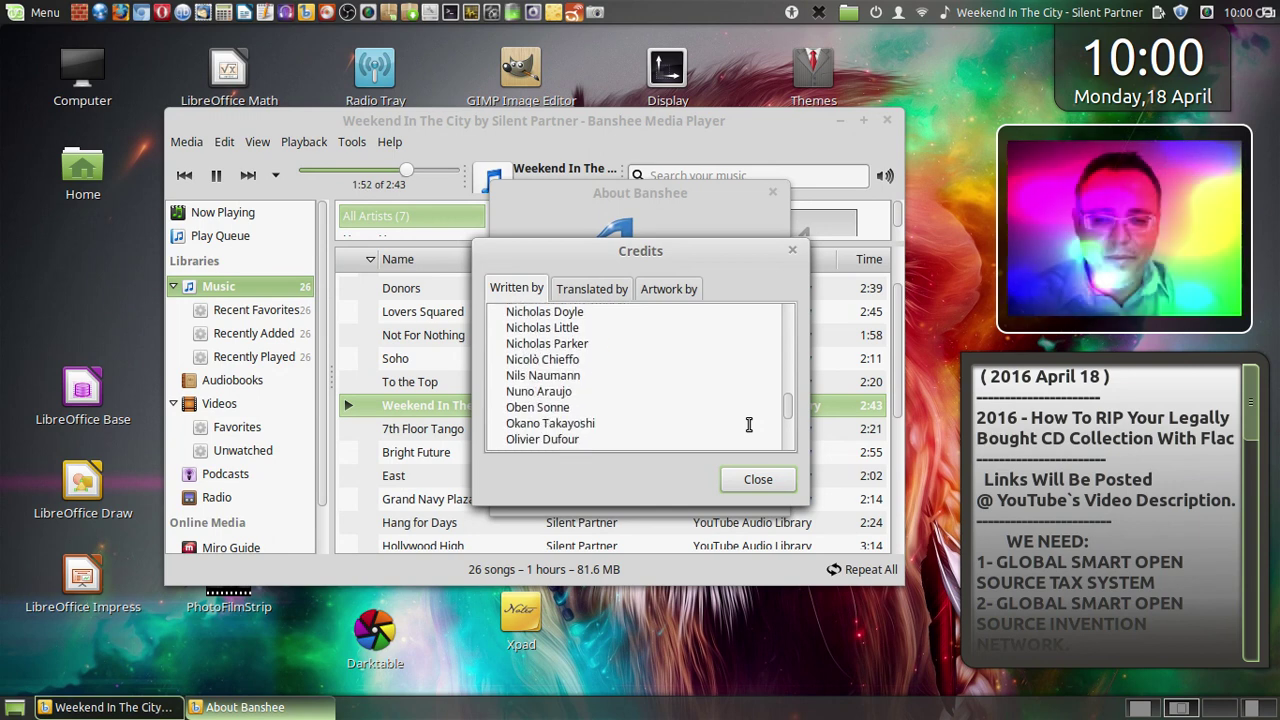
pyautogui.scroll(-3, 749, 424)
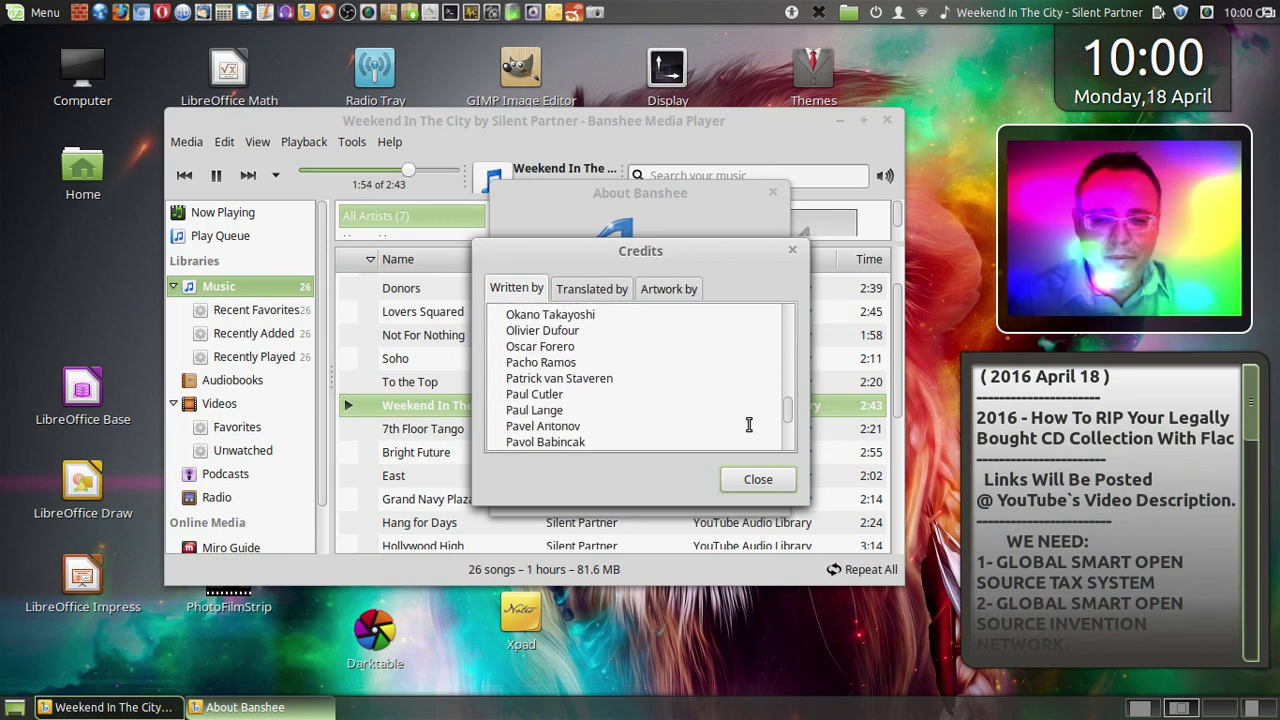
pyautogui.scroll(-3, 749, 424)
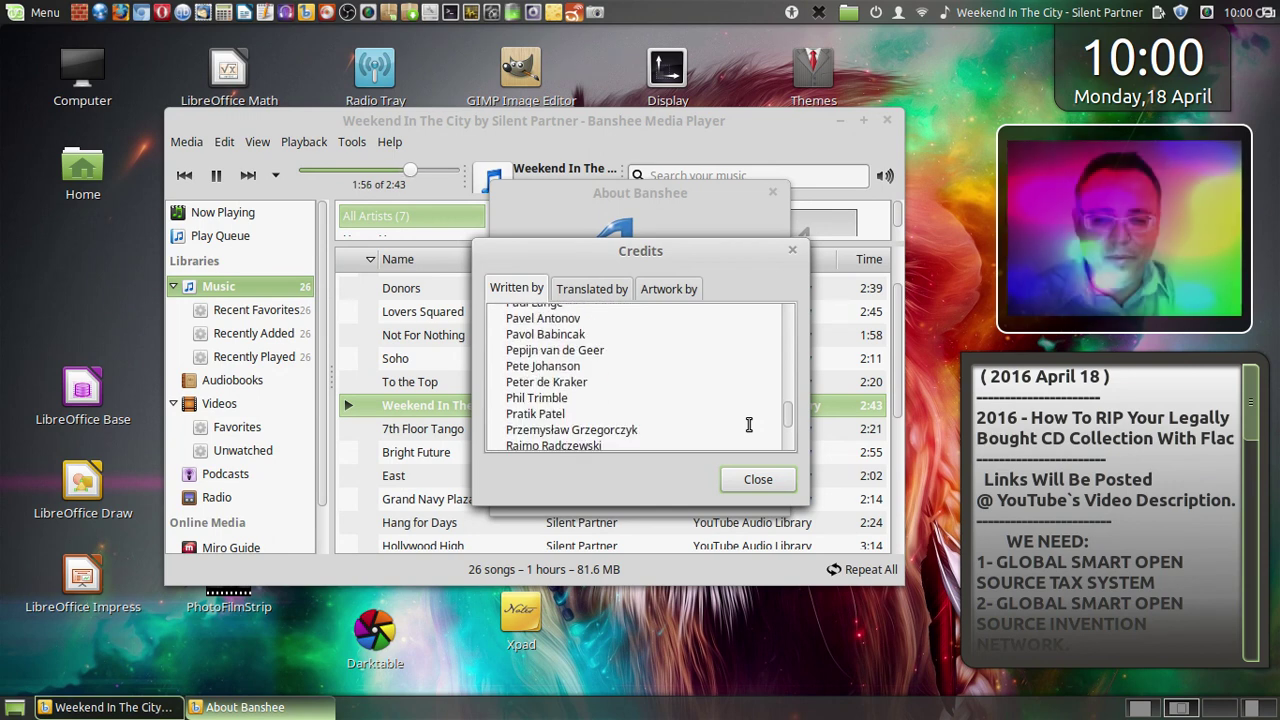
pyautogui.scroll(-3, 749, 424)
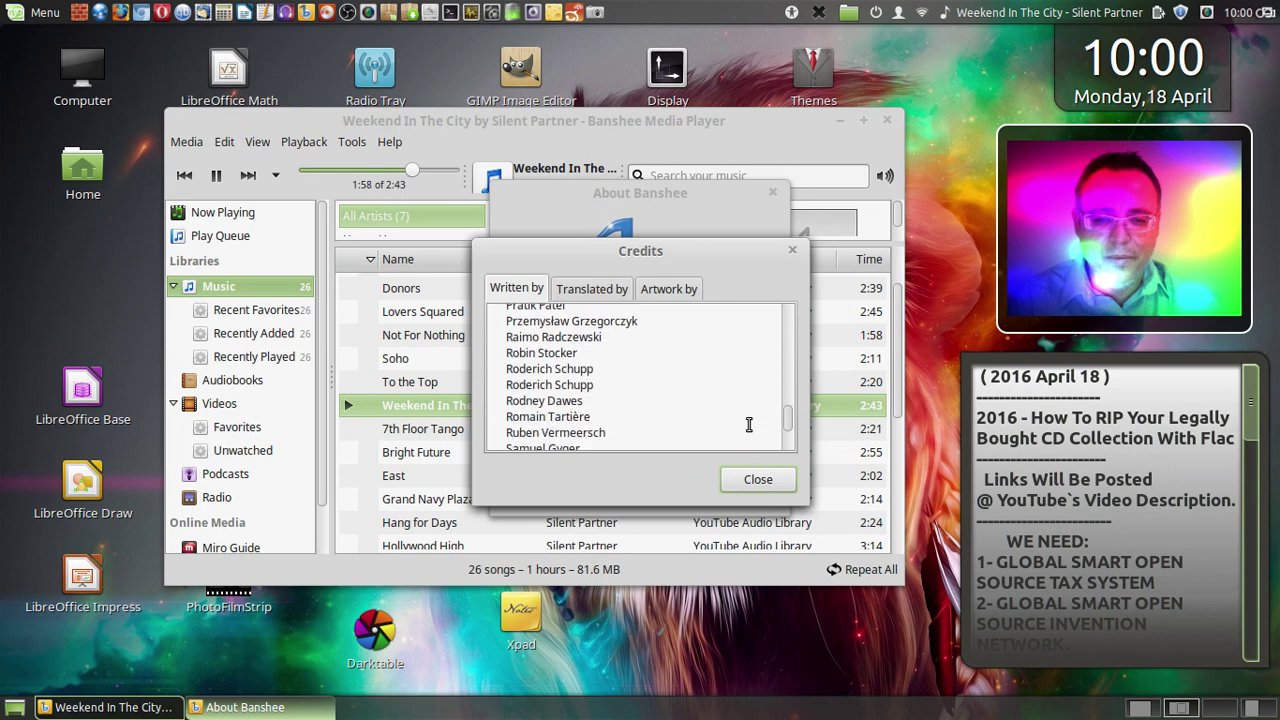
pyautogui.scroll(-3, 749, 424)
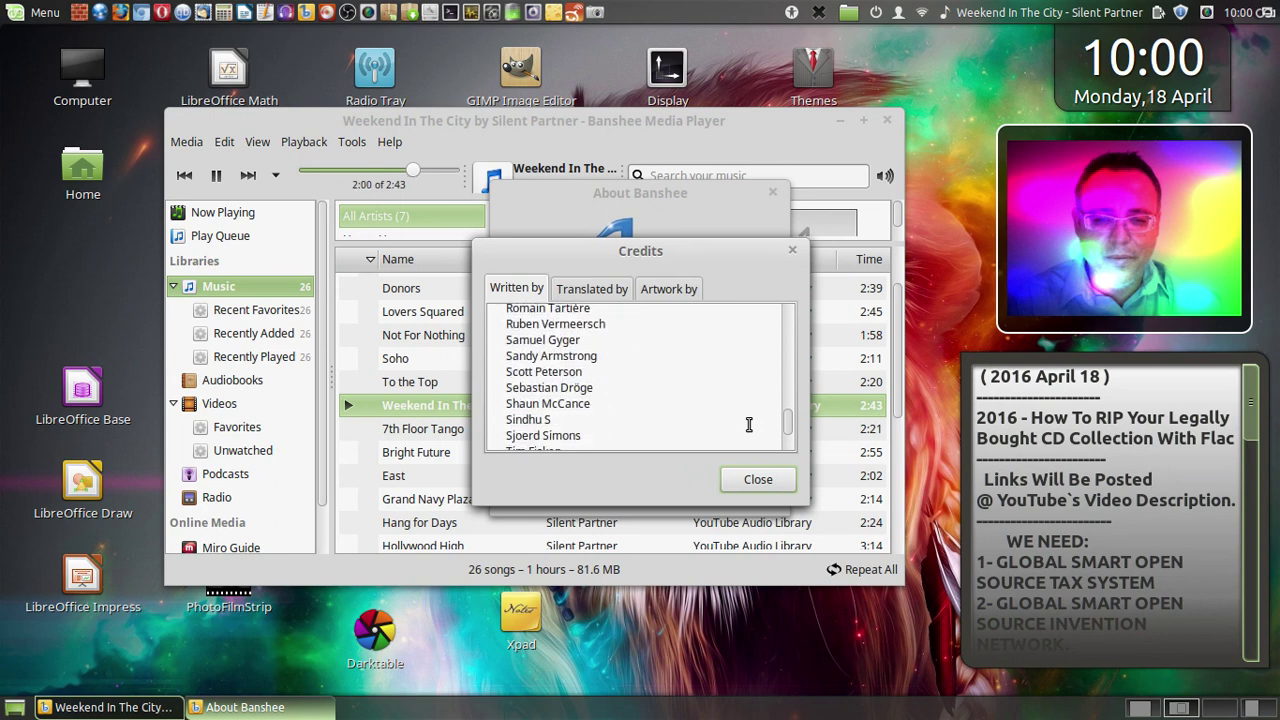
# - Read the rest of the list of people who wrote the player, through to its end
pyautogui.scroll(-3, 749, 424)
pyautogui.scroll(-3, 749, 424)
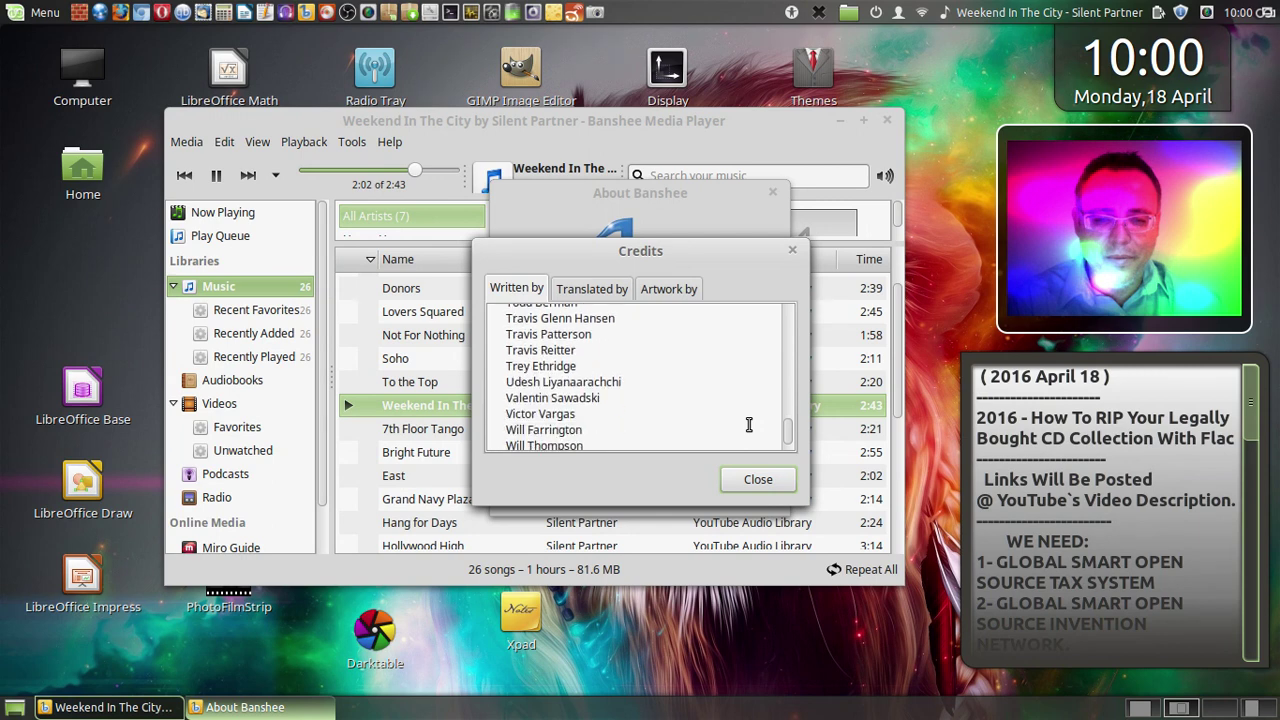
pyautogui.scroll(-1, 749, 424)
pyautogui.scroll(-2, 749, 424)
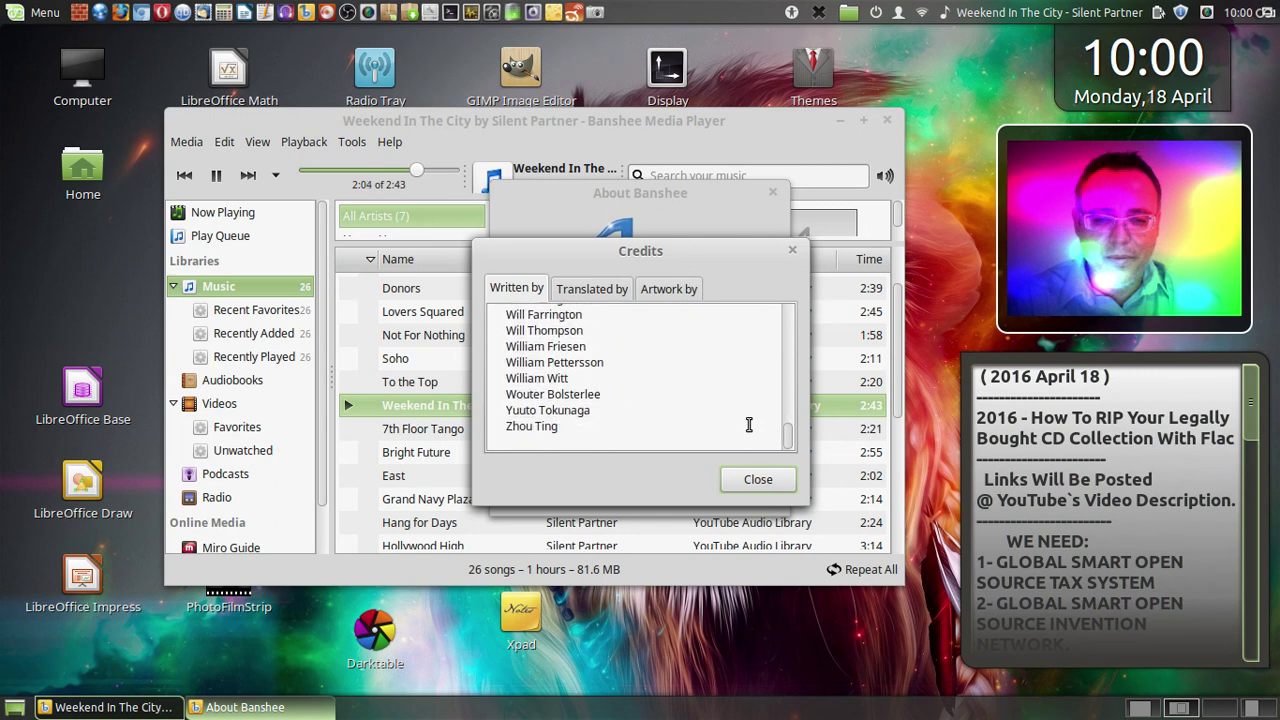
# - Show the translators in the credits and look through them language by language, from Arabic to Serbian
pyautogui.click(600, 287)
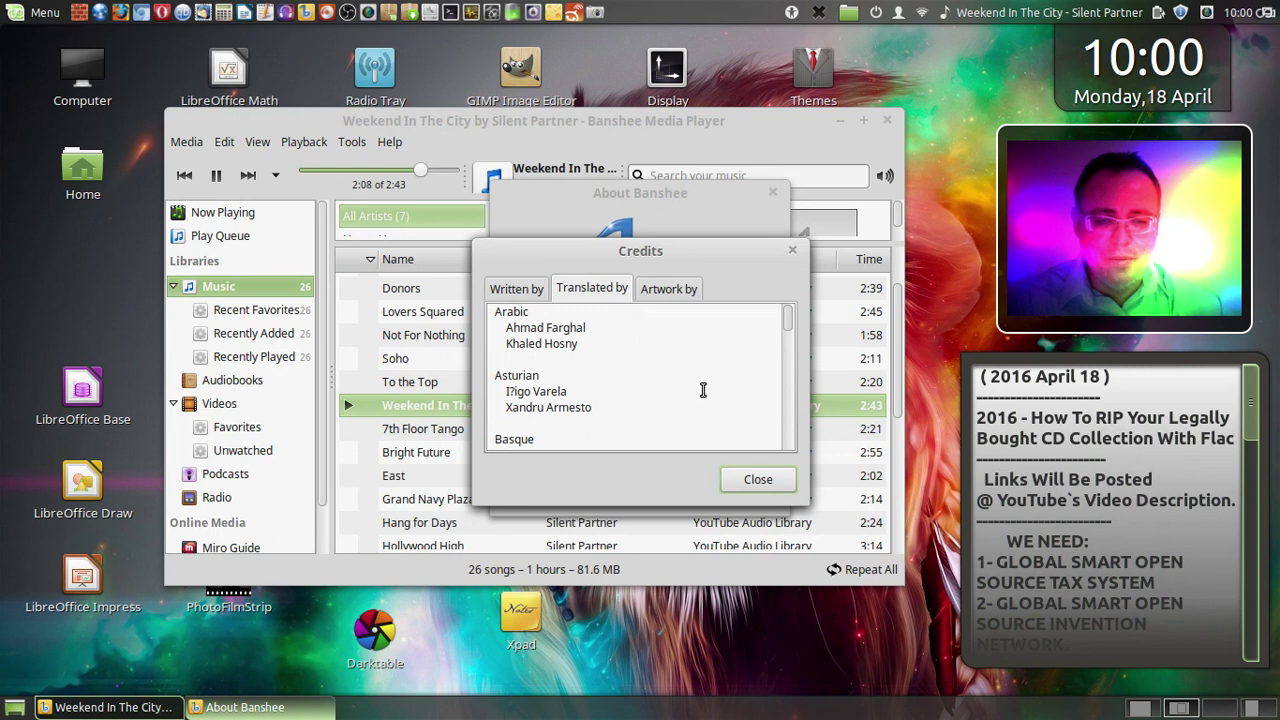
pyautogui.scroll(-1, 731, 392)
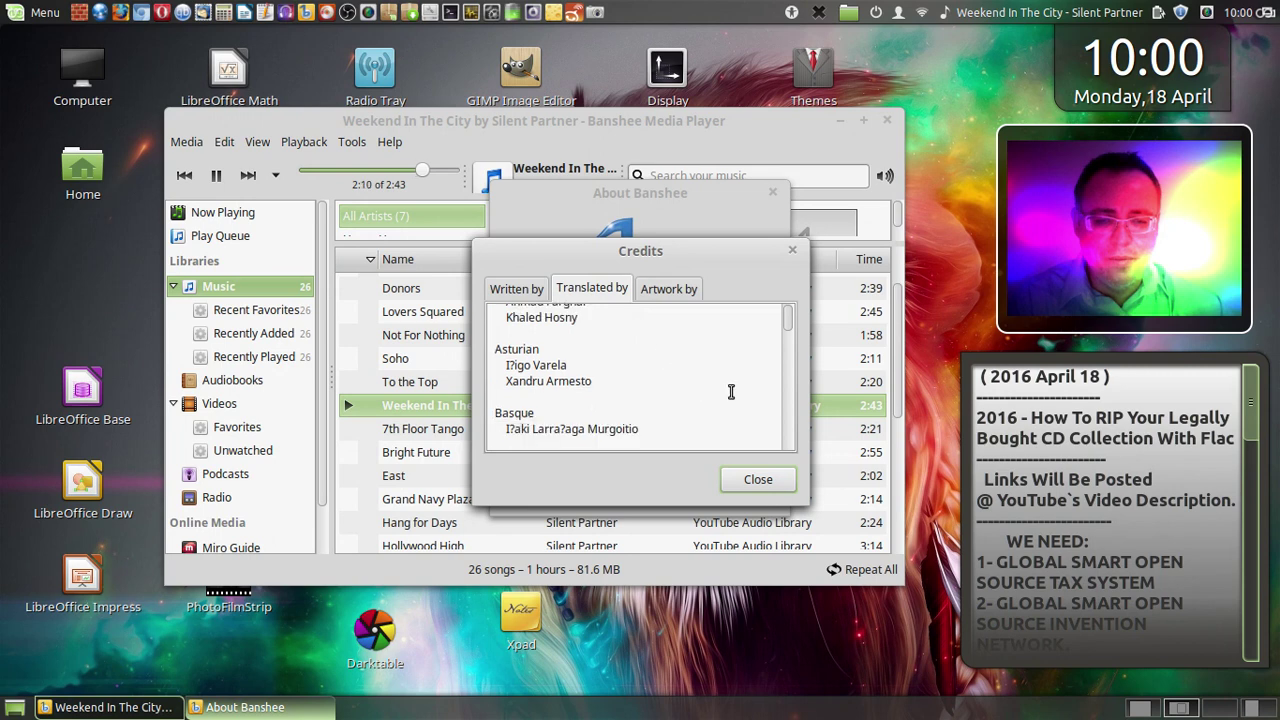
pyautogui.scroll(-1, 731, 392)
pyautogui.scroll(-1, 731, 392)
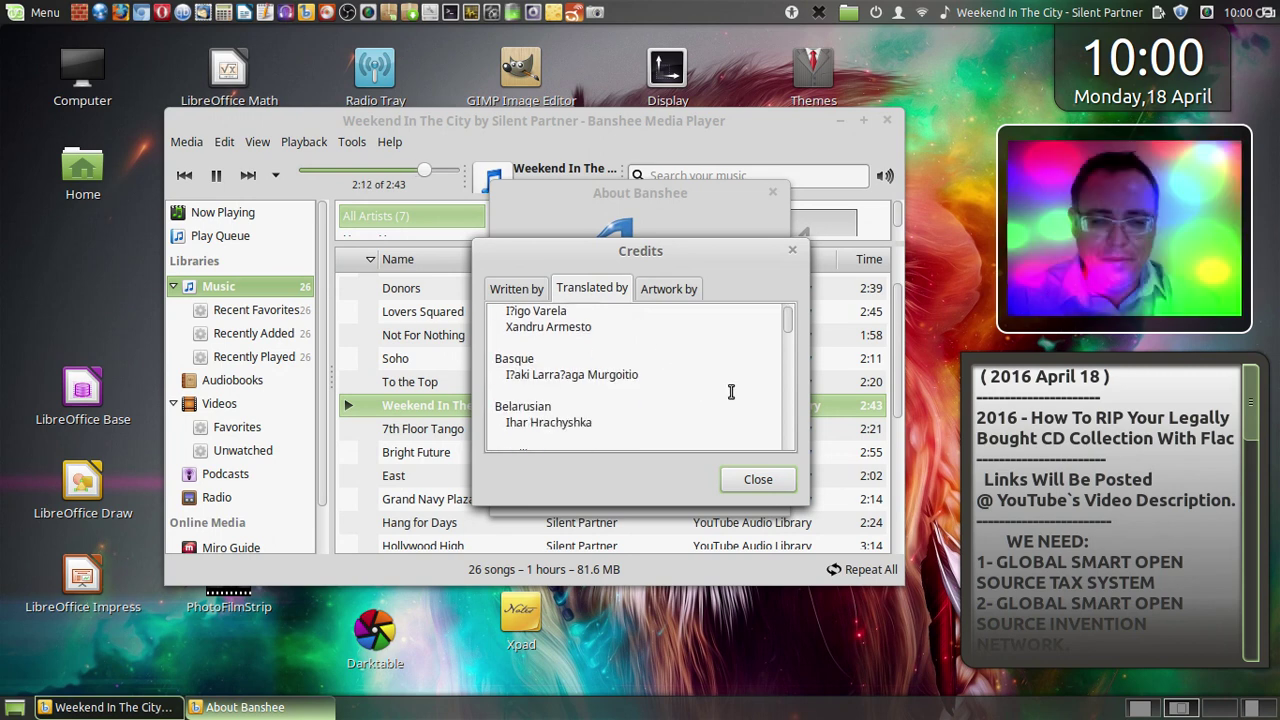
pyautogui.scroll(-1, 731, 392)
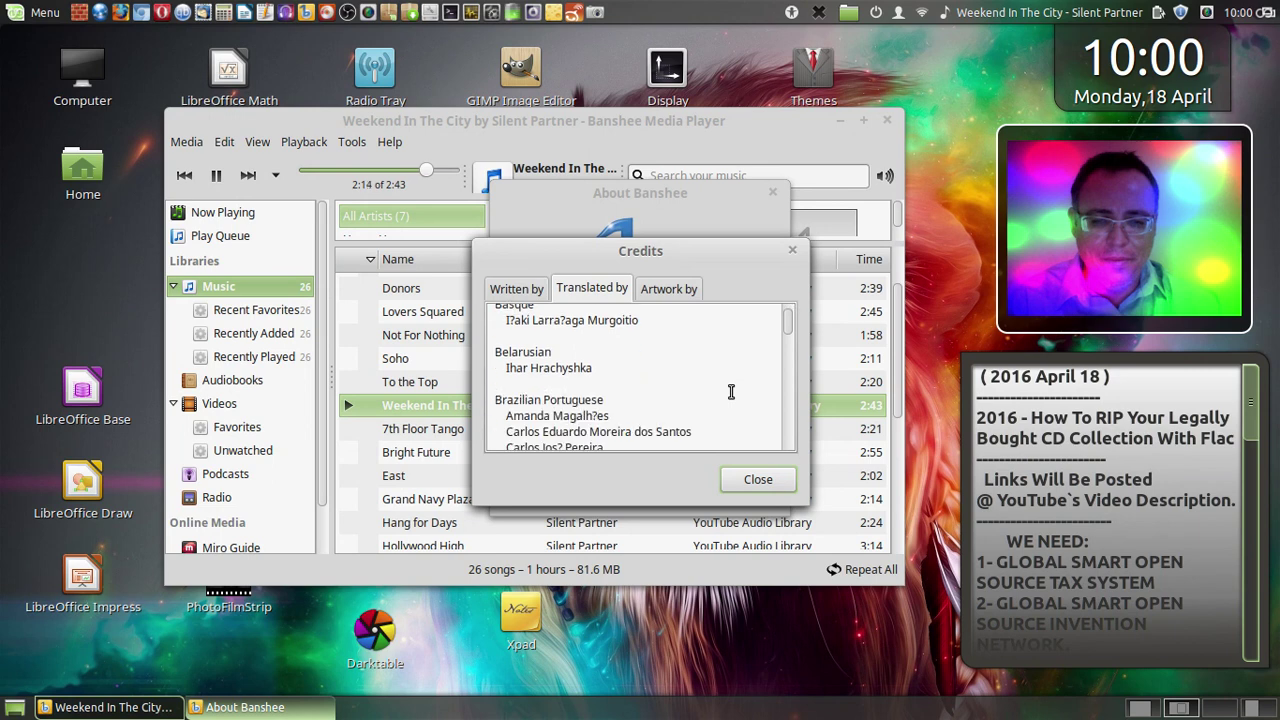
pyautogui.scroll(-1, 731, 392)
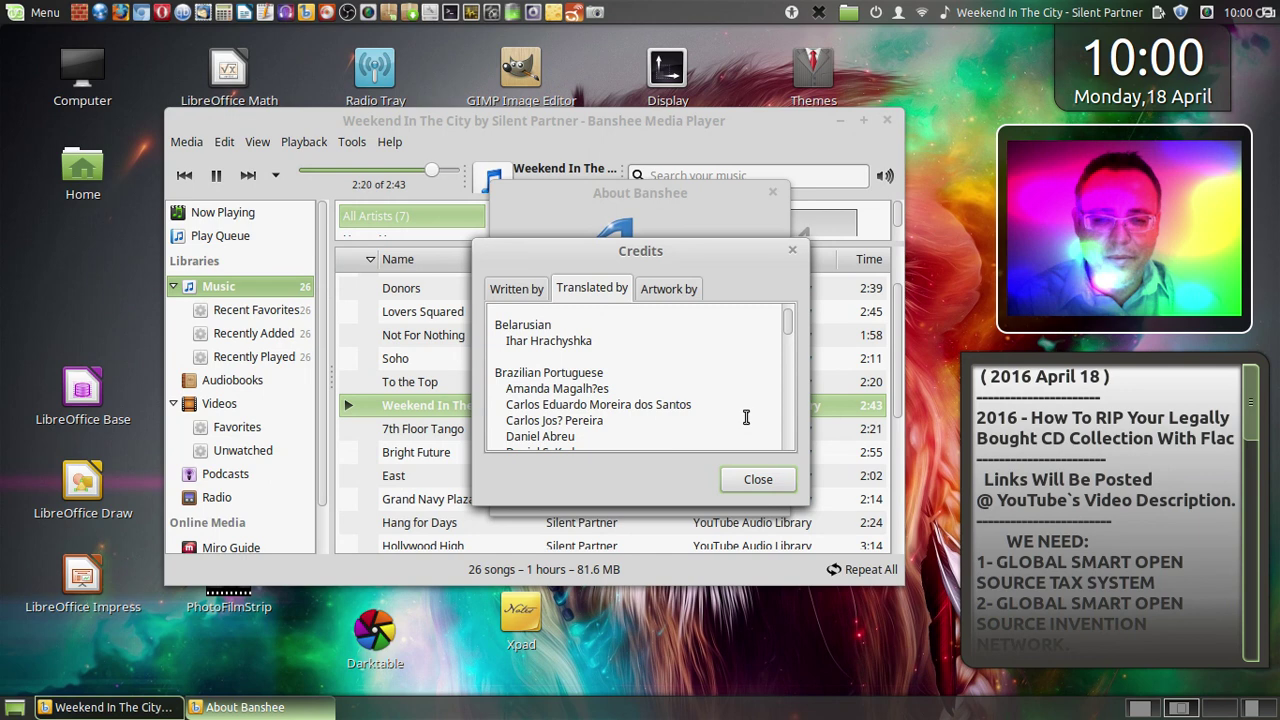
pyautogui.scroll(-2, 746, 417)
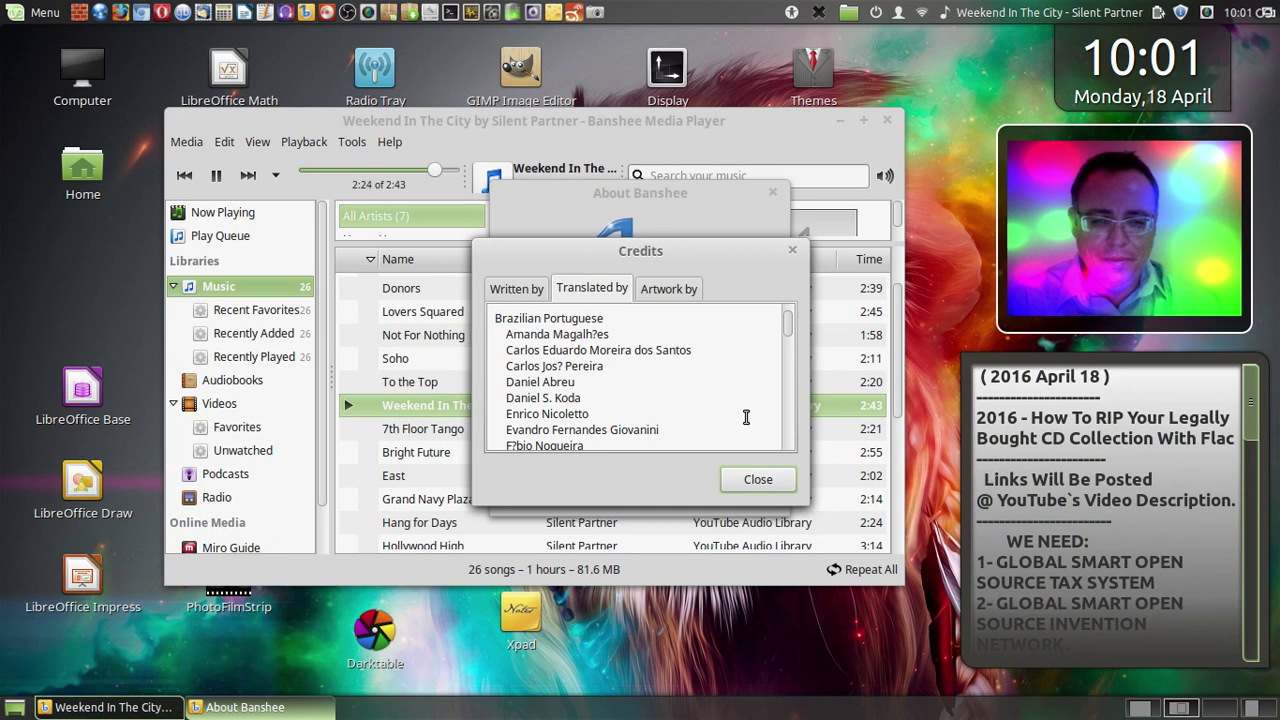
pyautogui.scroll(-3, 746, 417)
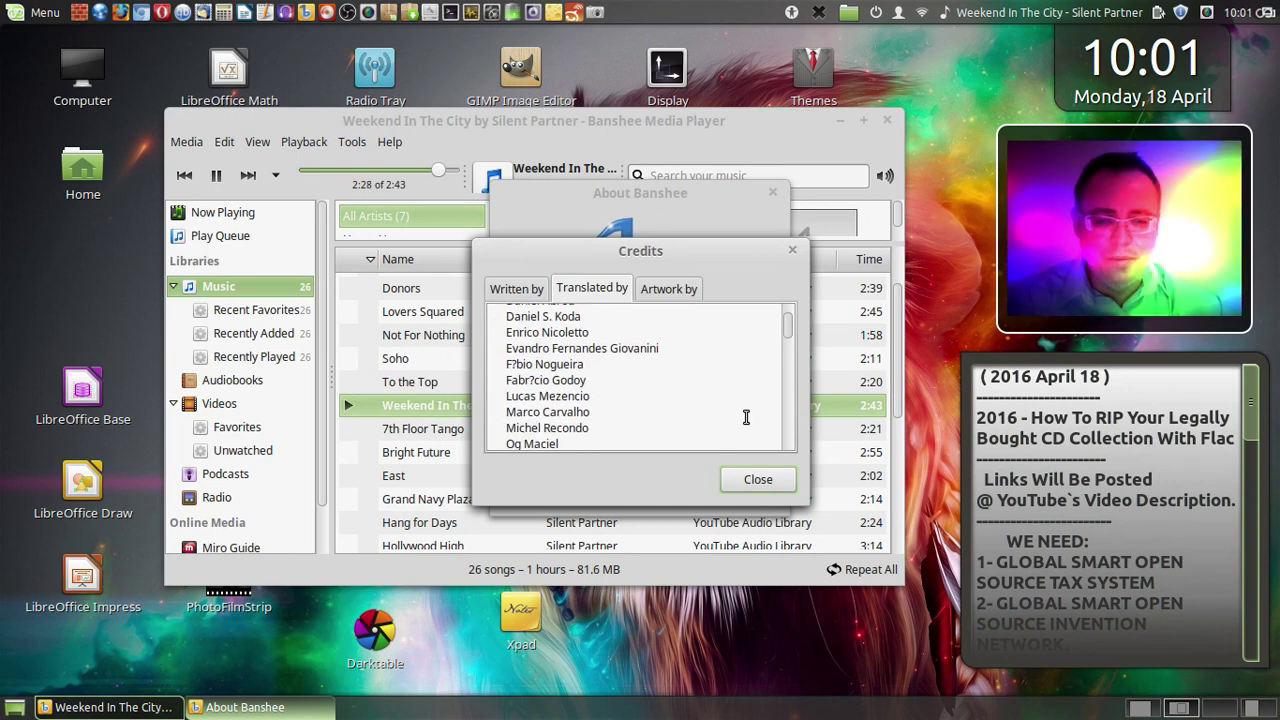
pyautogui.scroll(-4, 746, 417)
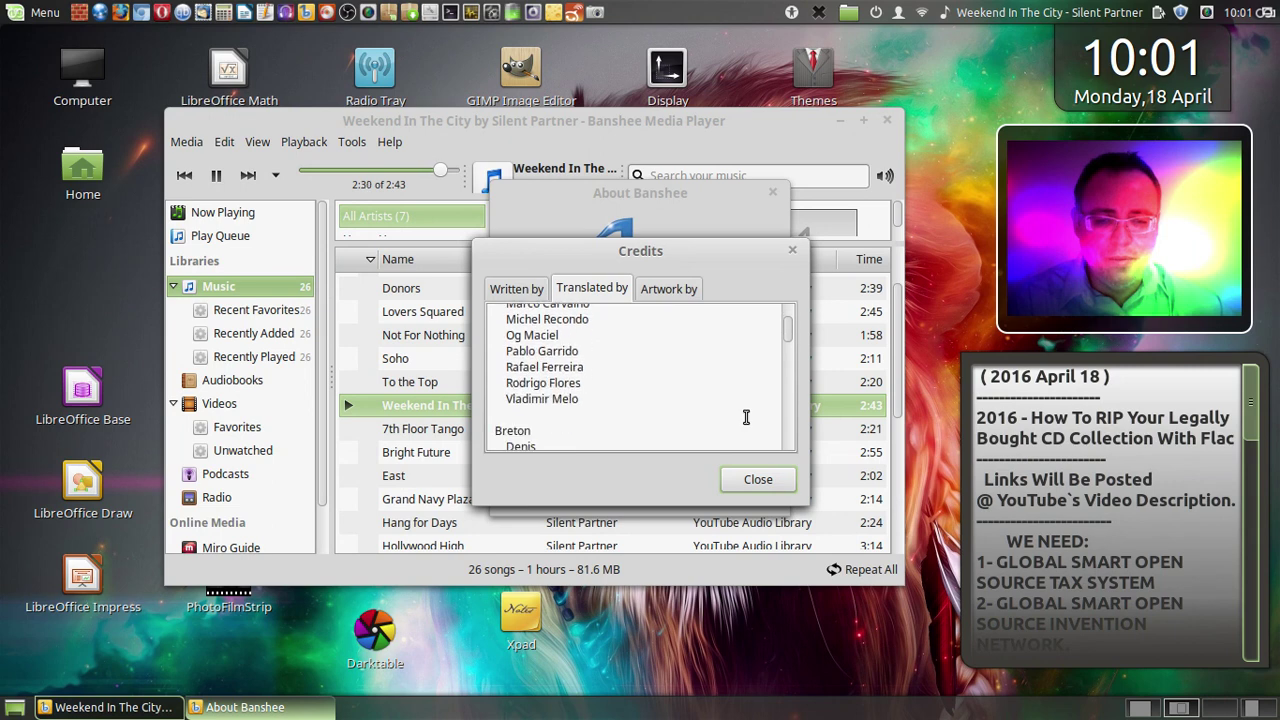
pyautogui.scroll(-3, 746, 417)
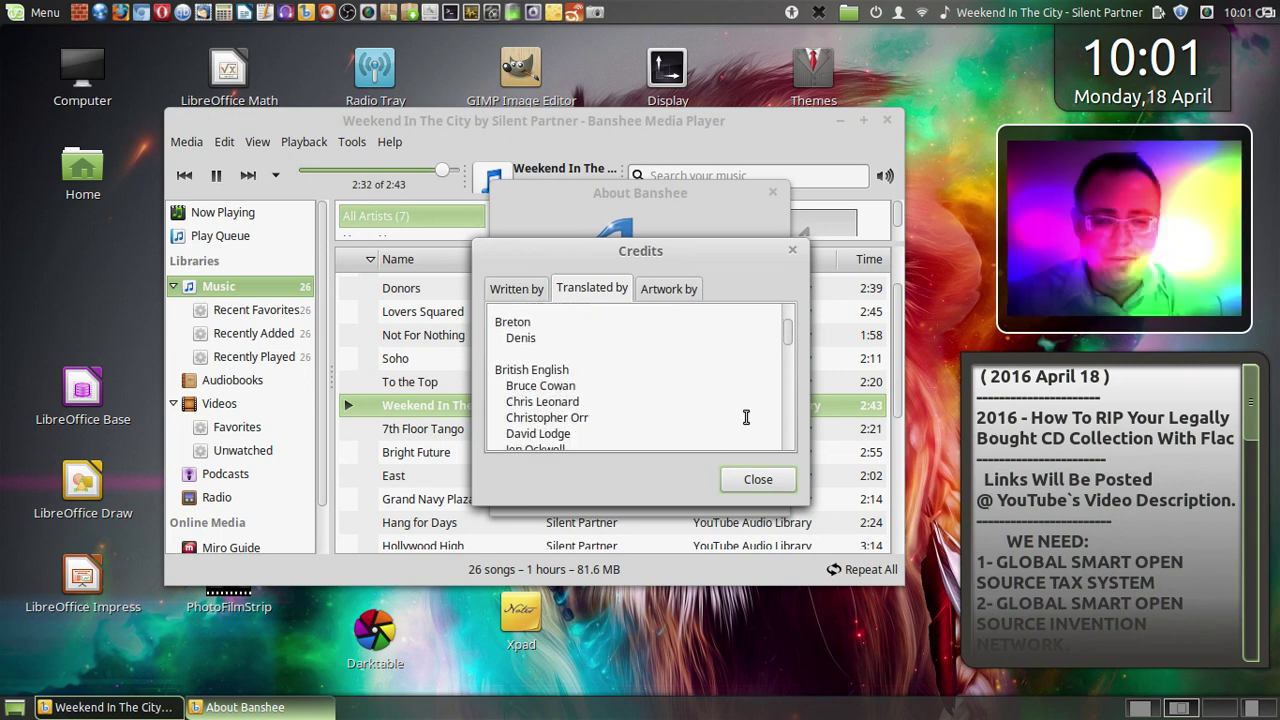
pyautogui.scroll(-4, 746, 417)
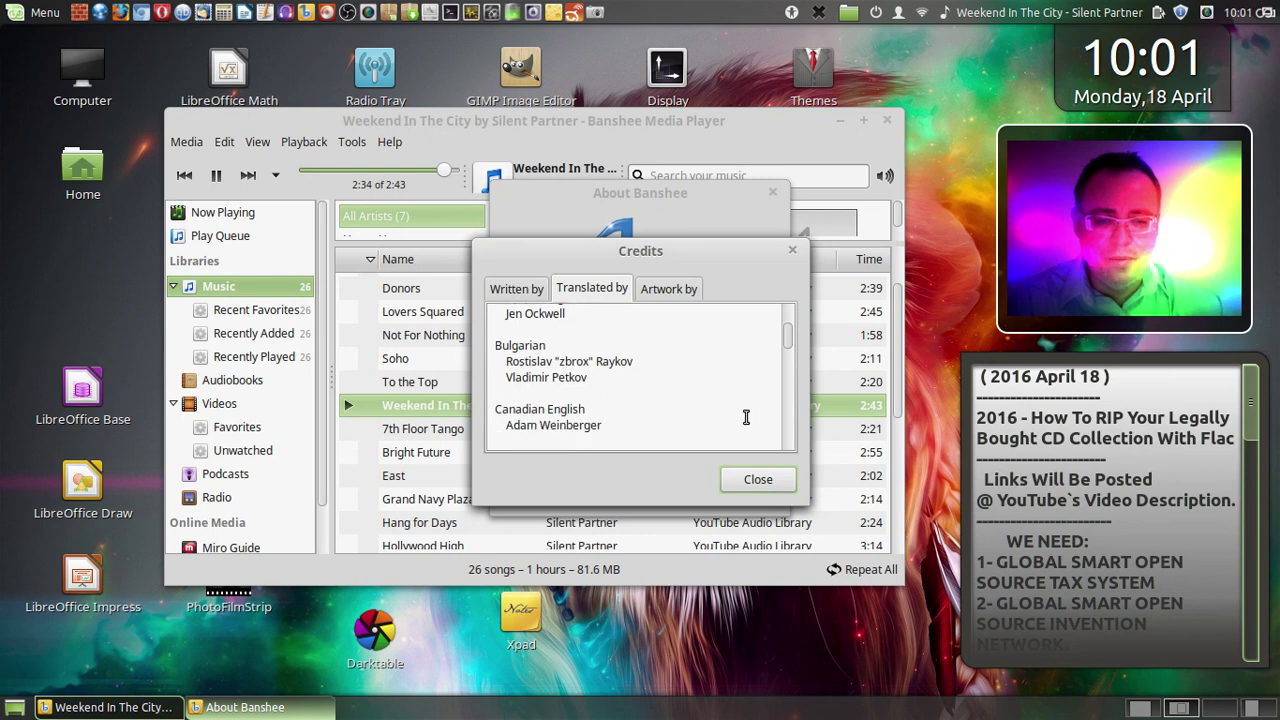
pyautogui.scroll(-3, 746, 417)
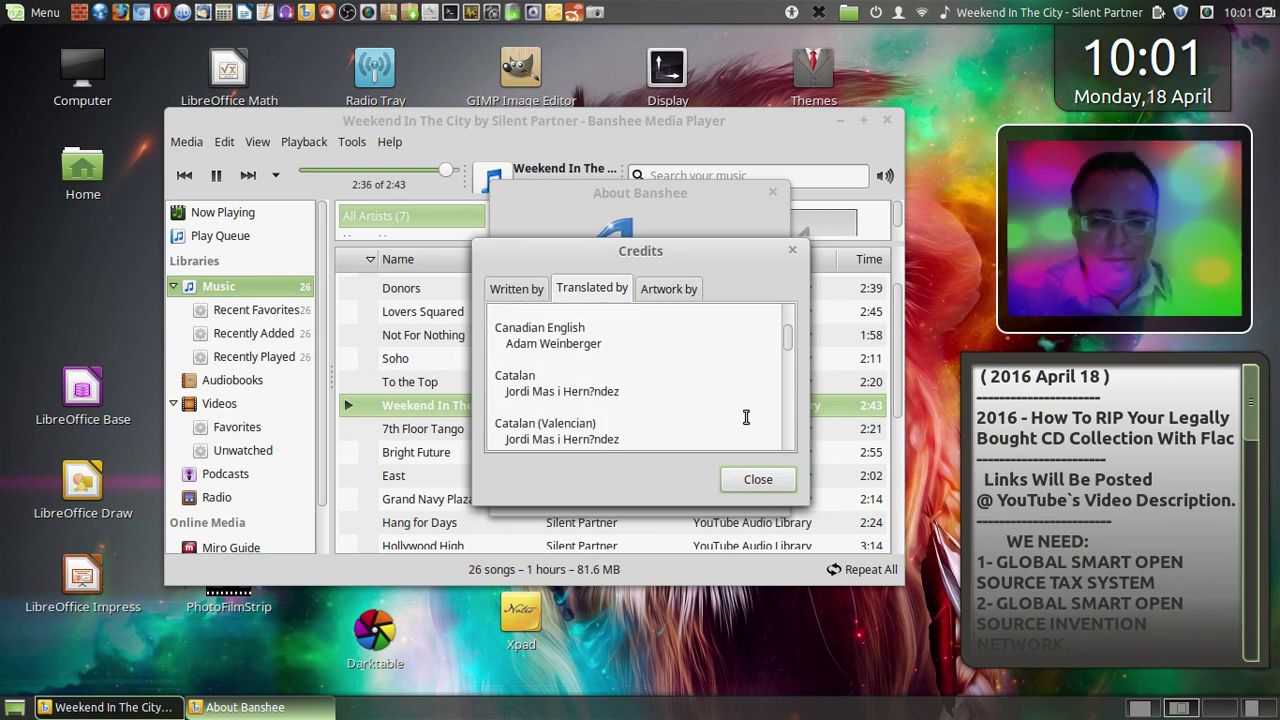
pyautogui.scroll(-3, 746, 417)
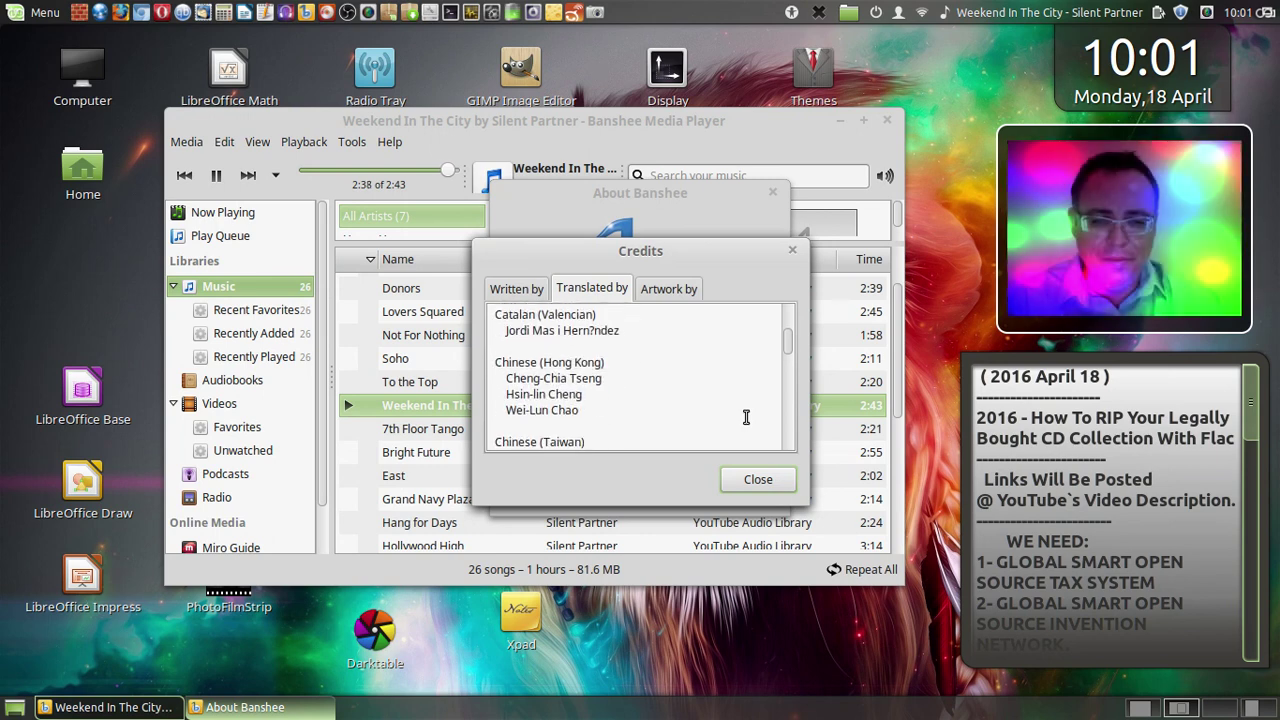
pyautogui.scroll(-2, 746, 417)
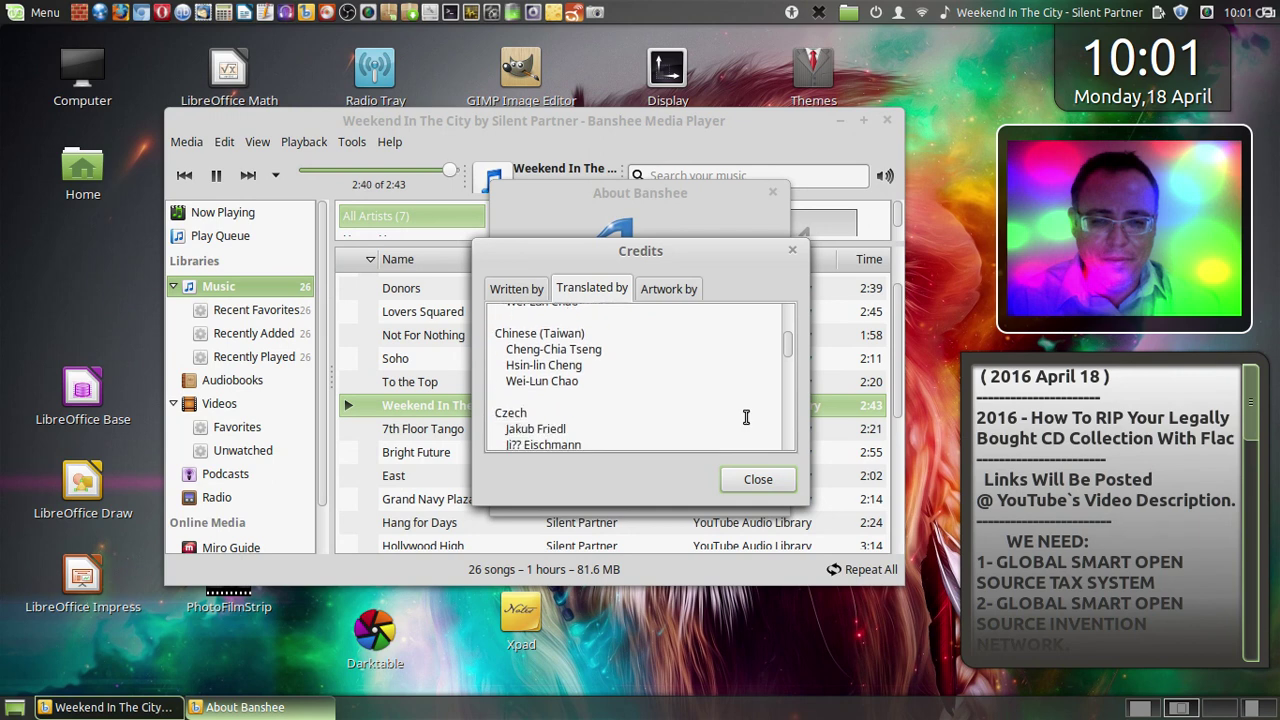
pyautogui.scroll(-2, 746, 417)
pyautogui.scroll(-3, 746, 417)
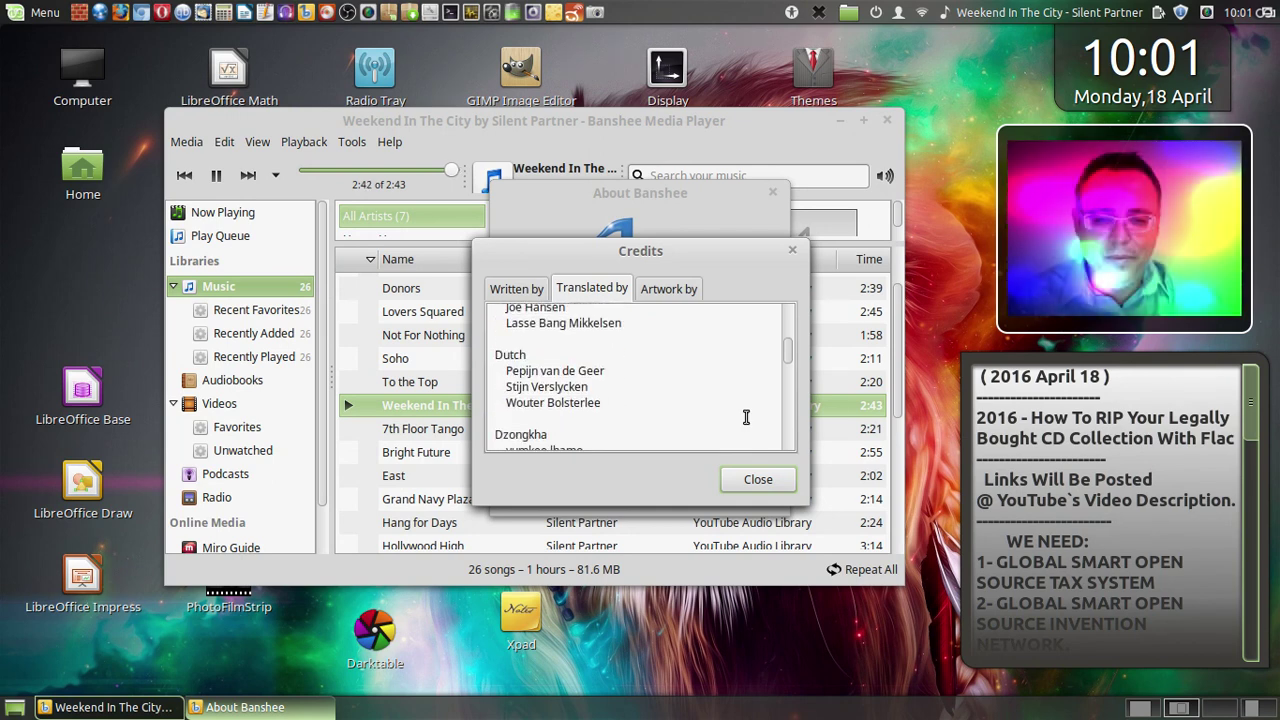
pyautogui.scroll(-1, 746, 417)
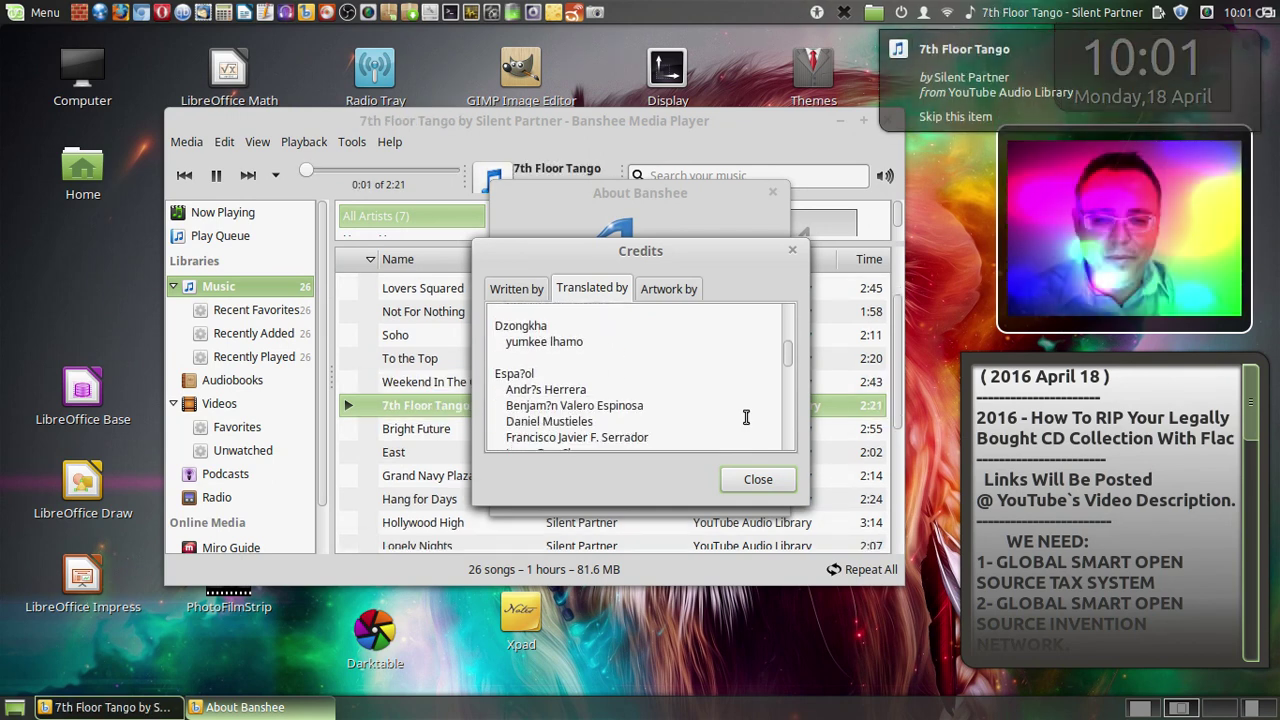
pyautogui.scroll(-1, 746, 417)
pyautogui.scroll(-2, 746, 417)
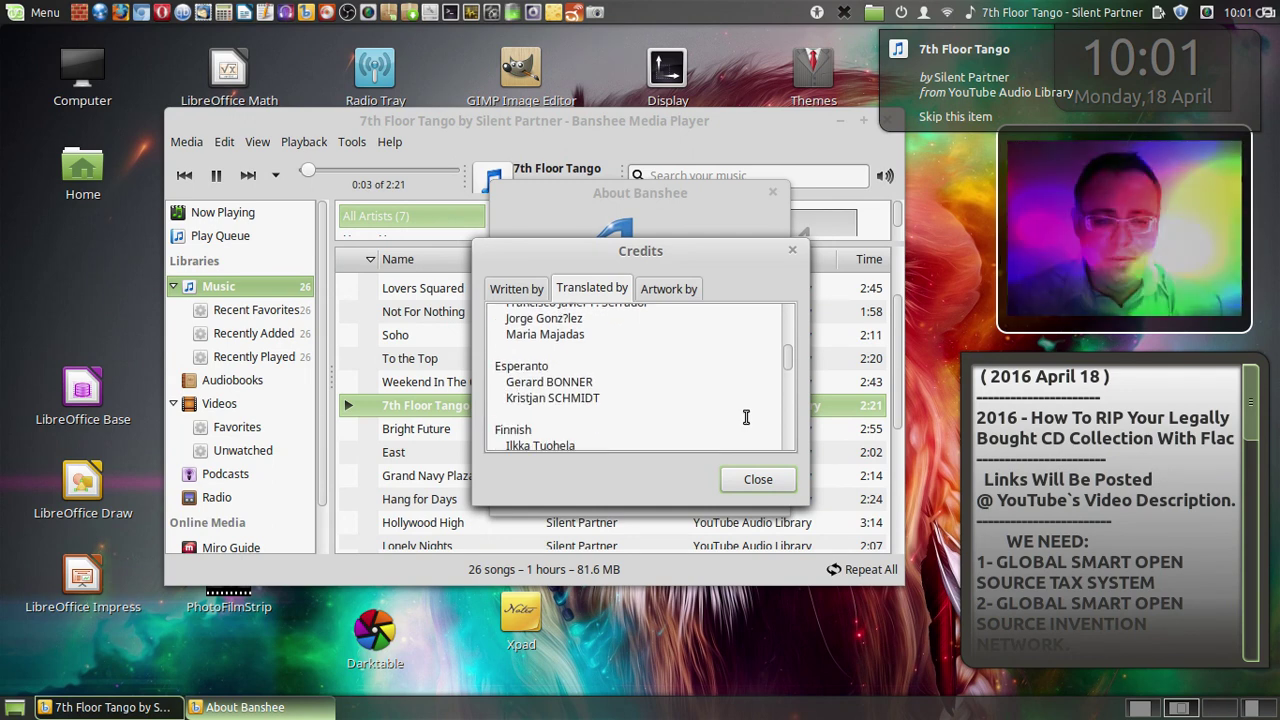
pyautogui.scroll(-1, 746, 417)
pyautogui.scroll(-2, 746, 417)
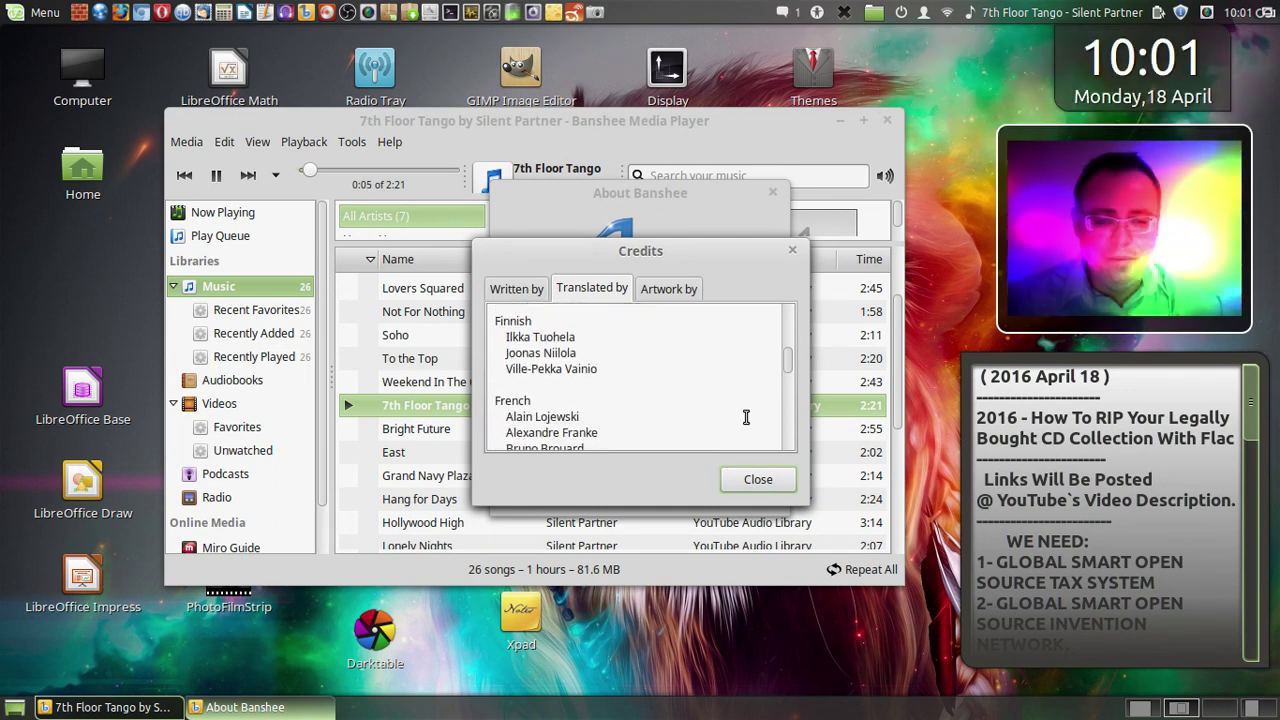
pyautogui.scroll(-1, 746, 417)
pyautogui.scroll(-2, 746, 417)
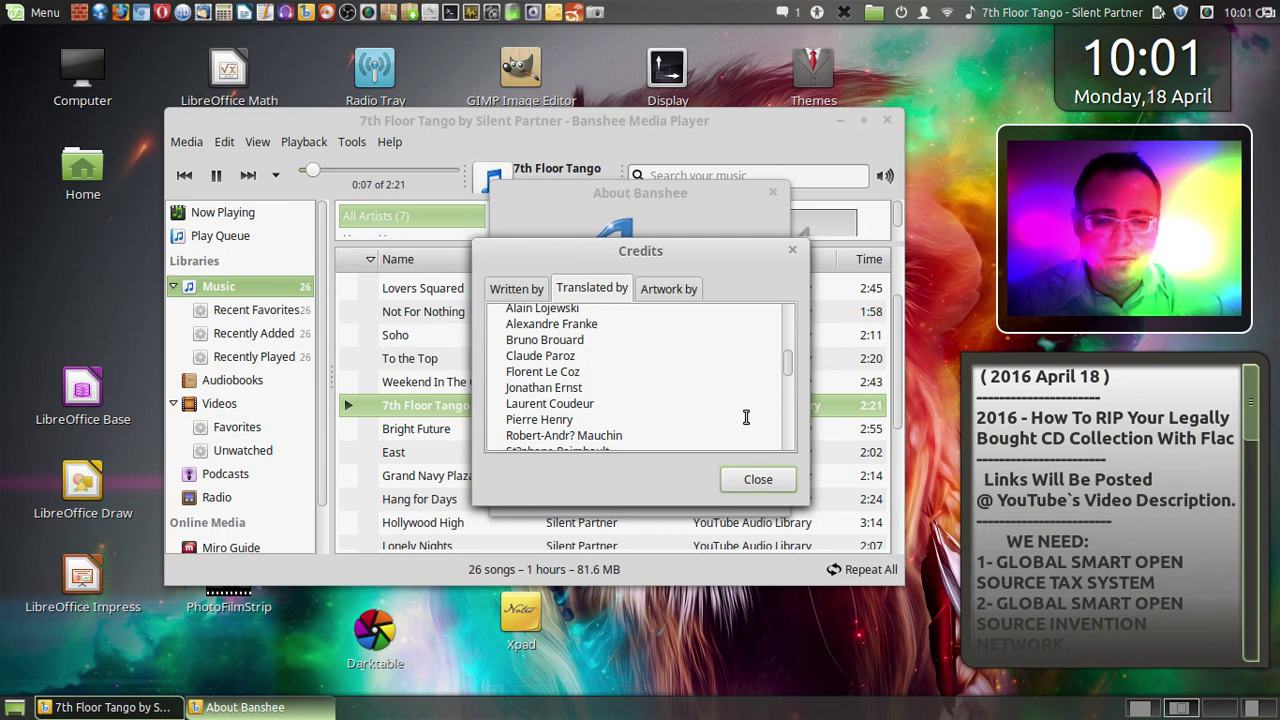
pyautogui.scroll(-1, 746, 417)
pyautogui.scroll(-2, 746, 417)
pyautogui.scroll(-2, 746, 417)
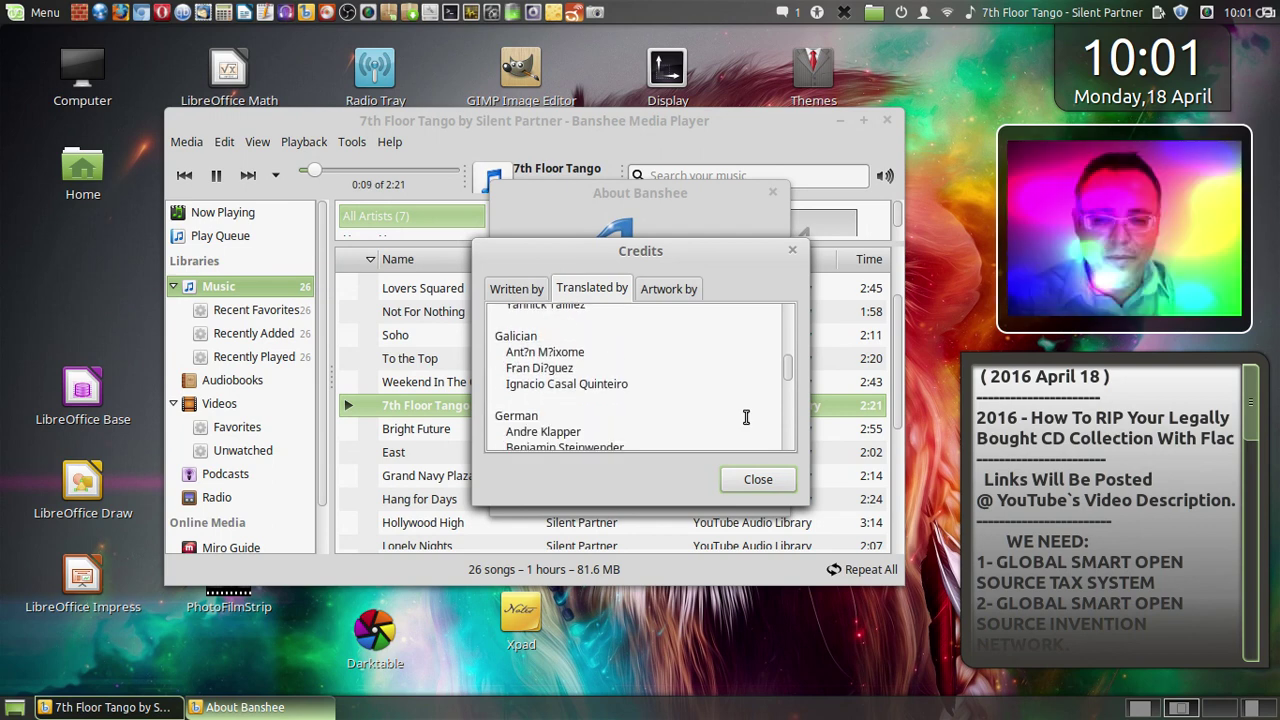
pyautogui.scroll(-1, 746, 417)
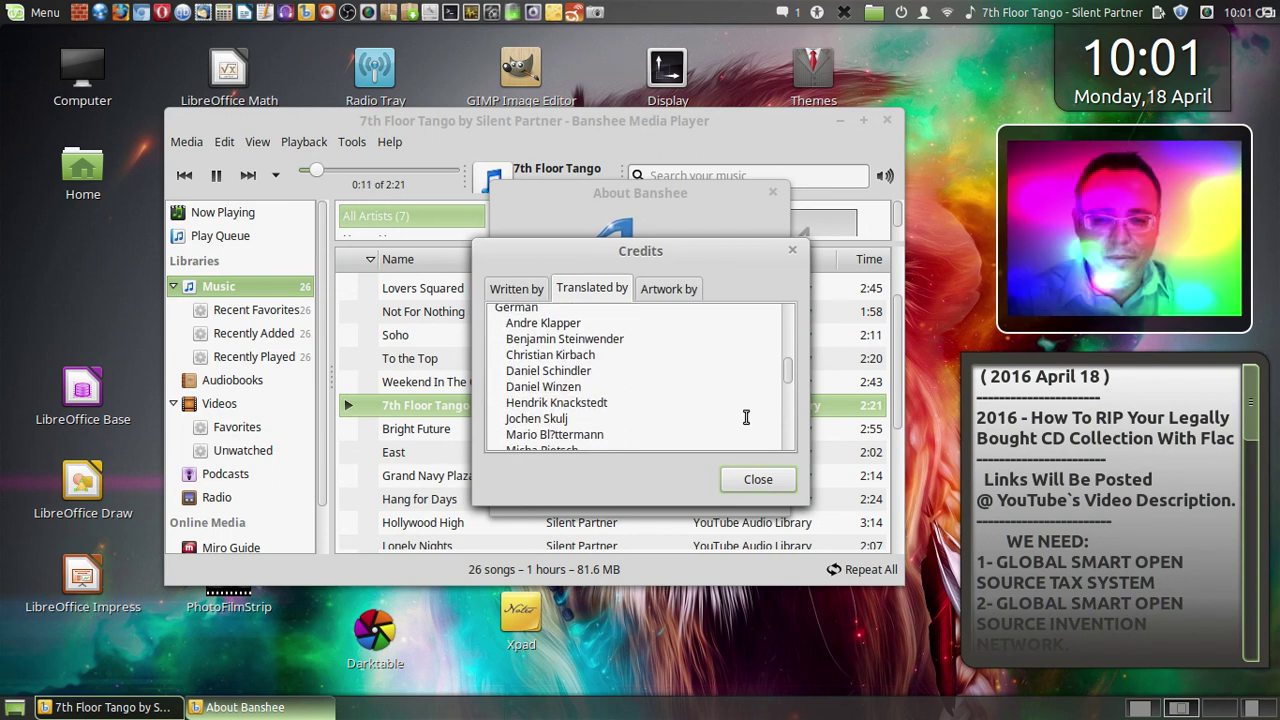
pyautogui.scroll(-2, 746, 417)
pyautogui.scroll(-1, 746, 417)
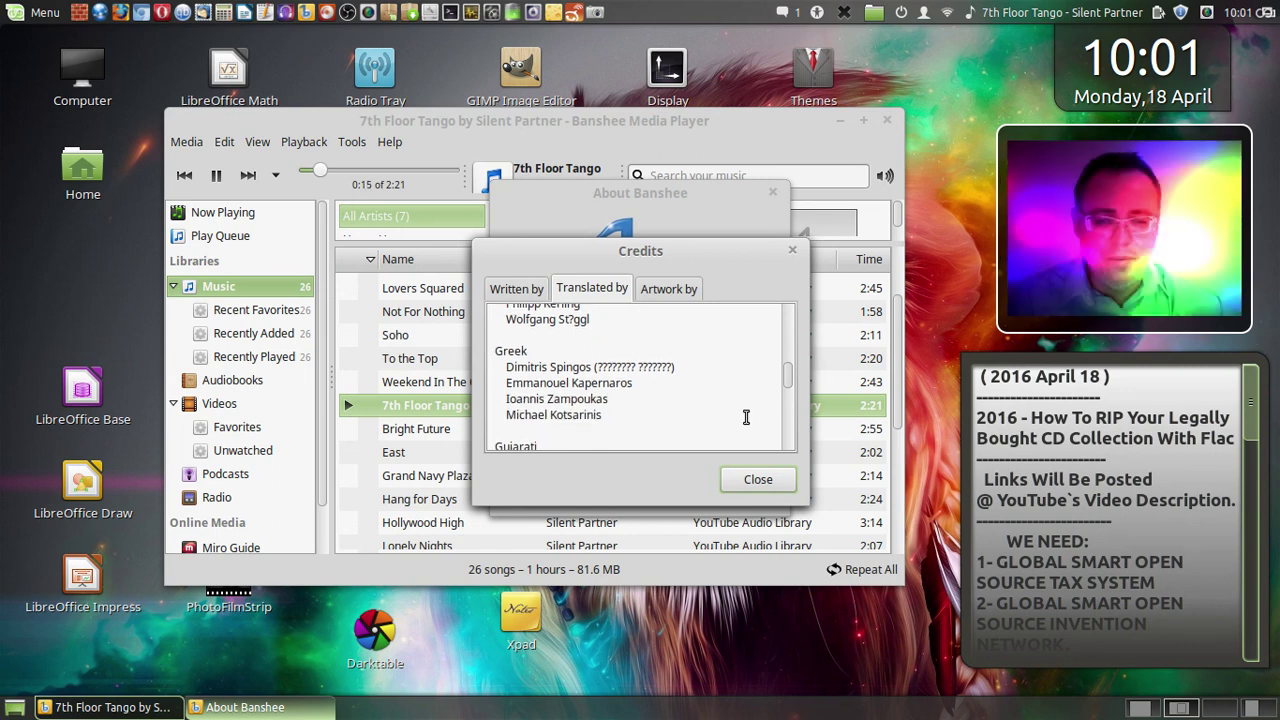
pyautogui.scroll(-1, 746, 417)
pyautogui.scroll(-3, 746, 417)
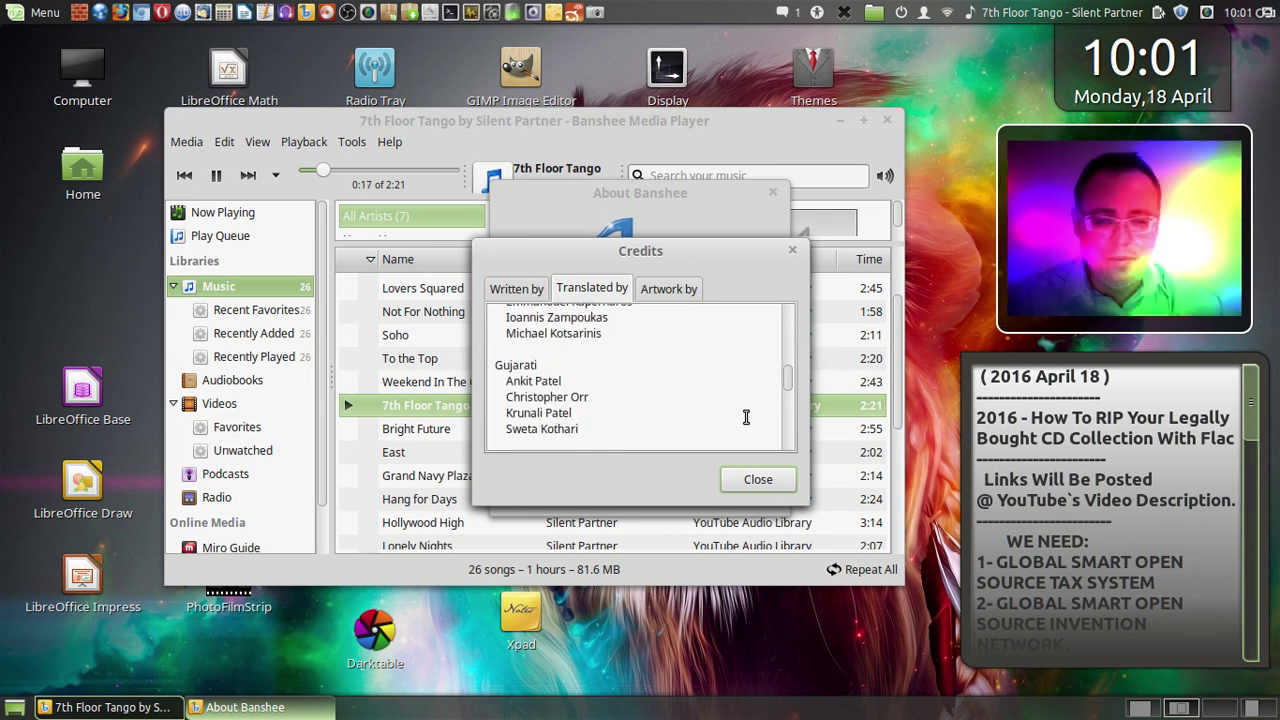
pyautogui.scroll(-4, 746, 417)
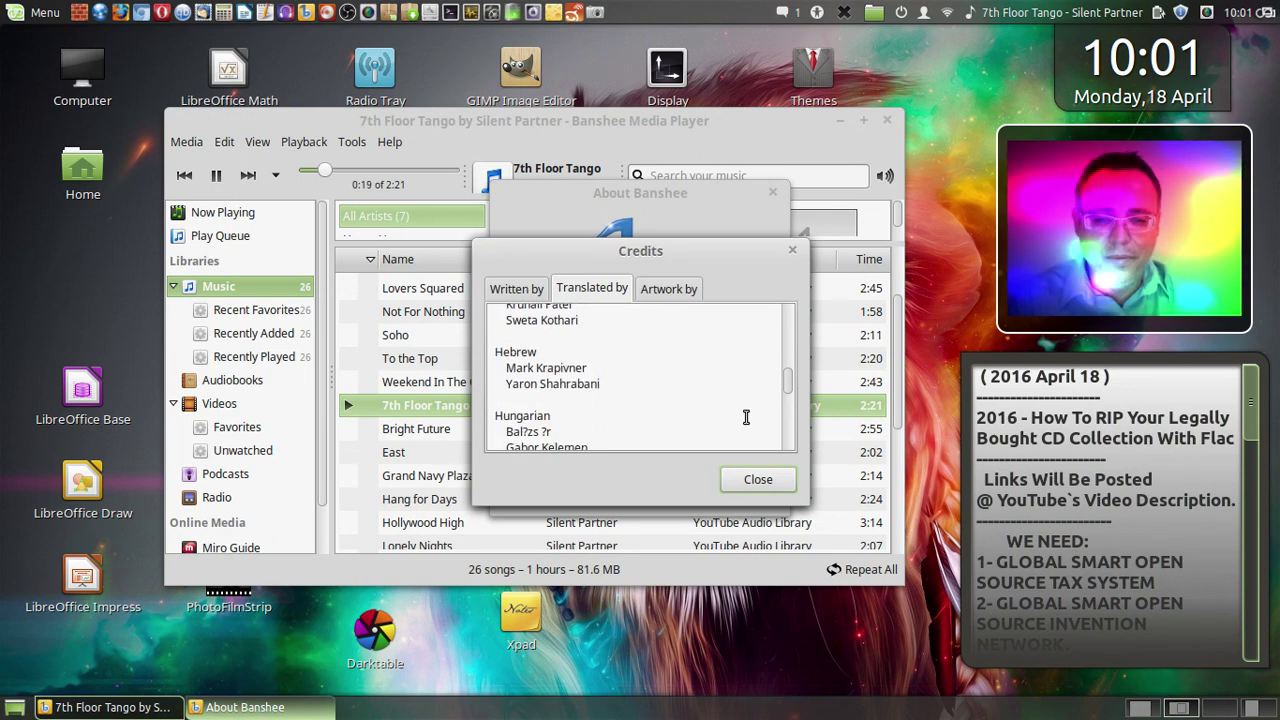
pyautogui.scroll(-5, 746, 417)
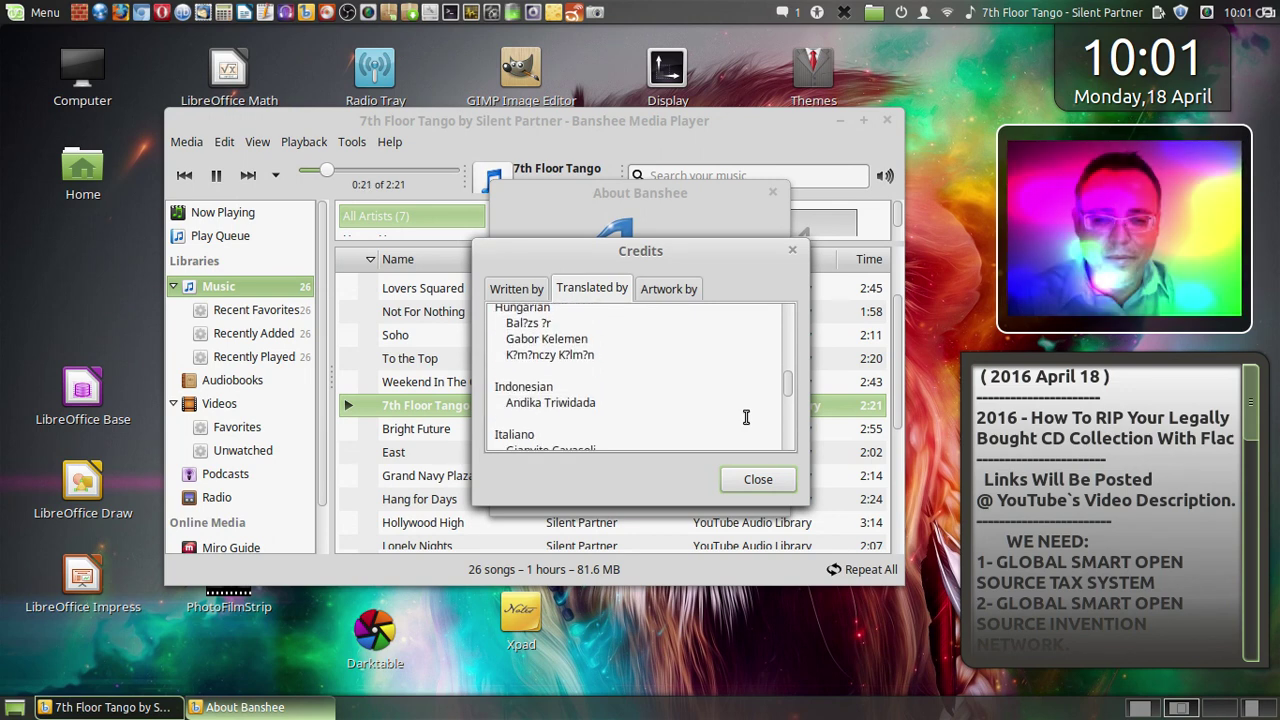
pyautogui.scroll(-5, 746, 417)
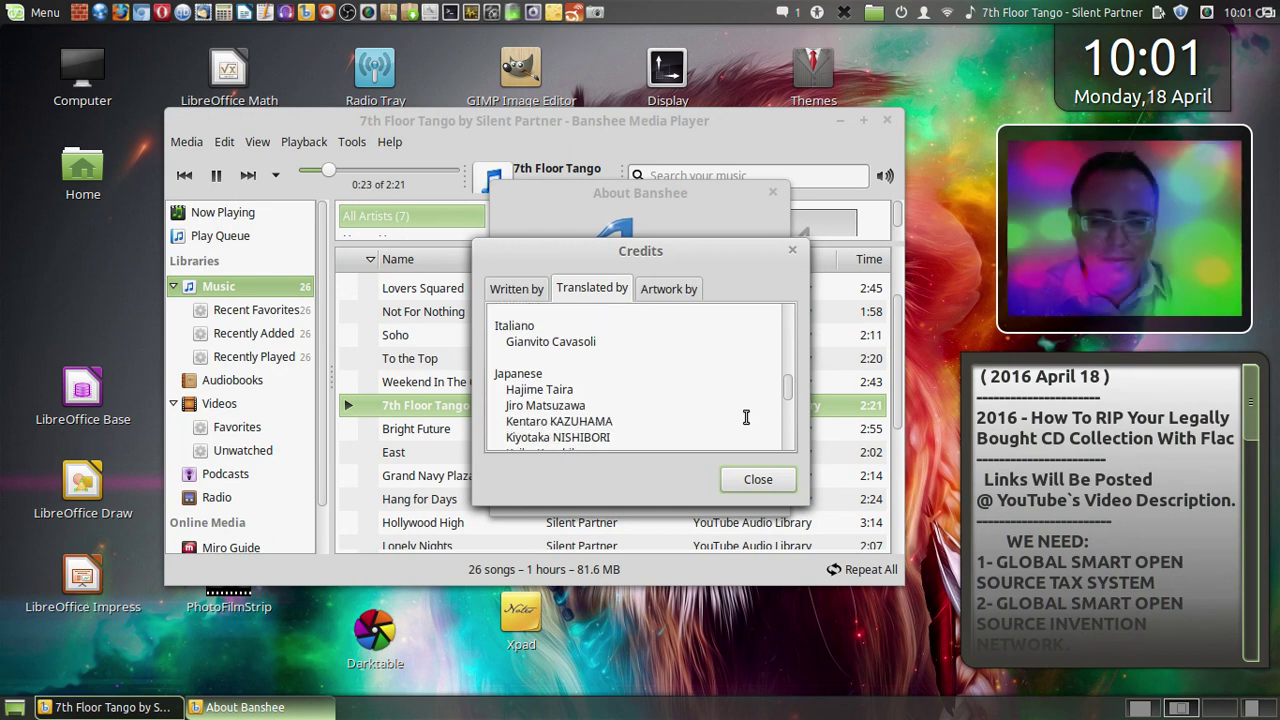
pyautogui.scroll(-4, 746, 417)
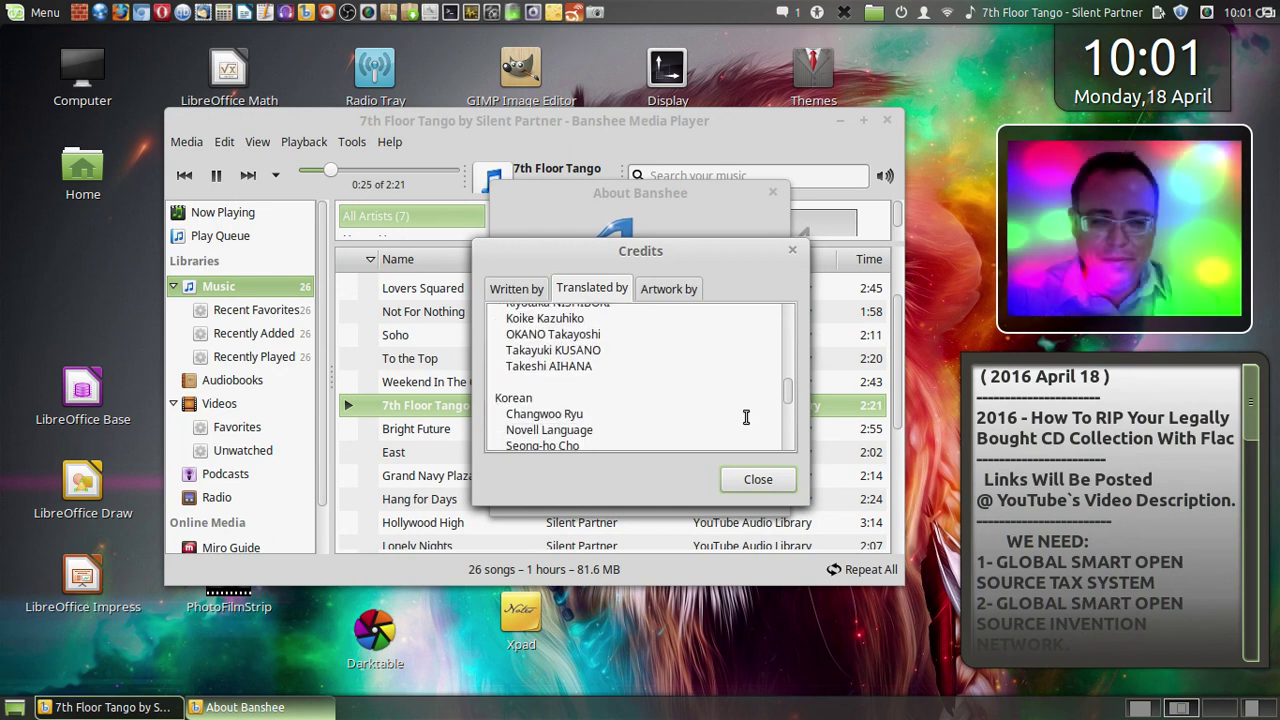
pyautogui.scroll(-4, 746, 417)
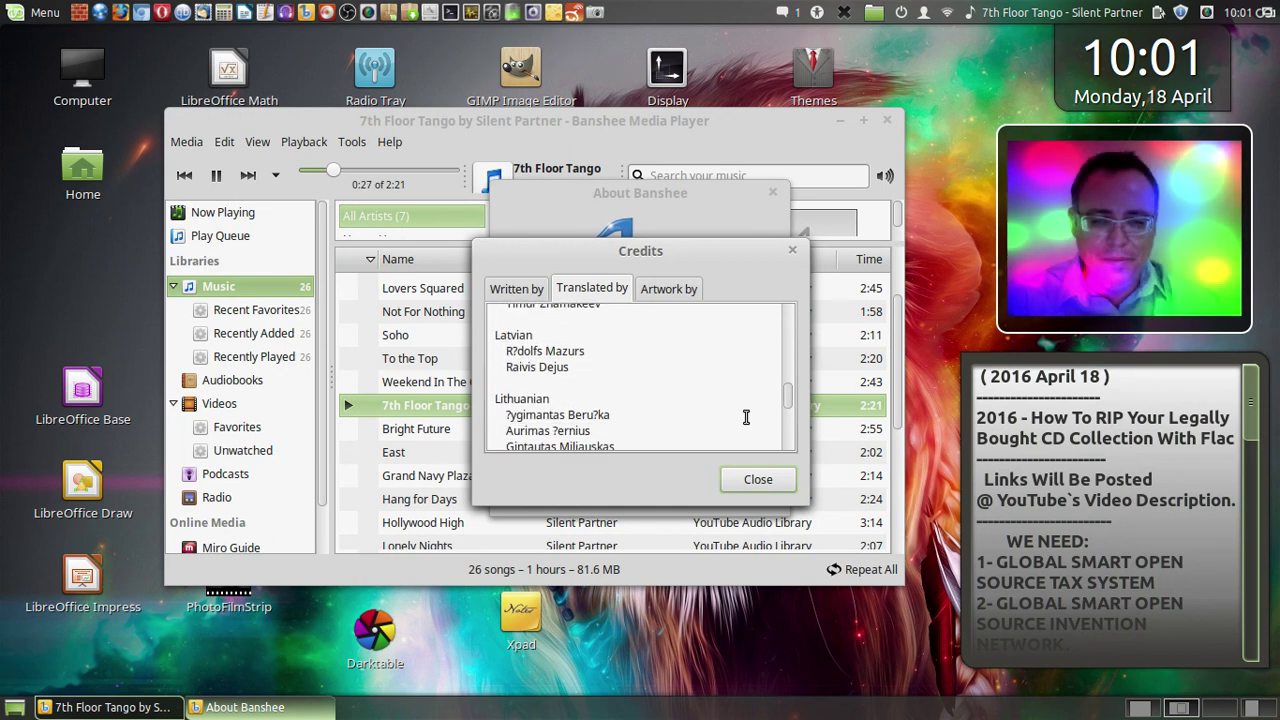
pyautogui.scroll(-5, 746, 417)
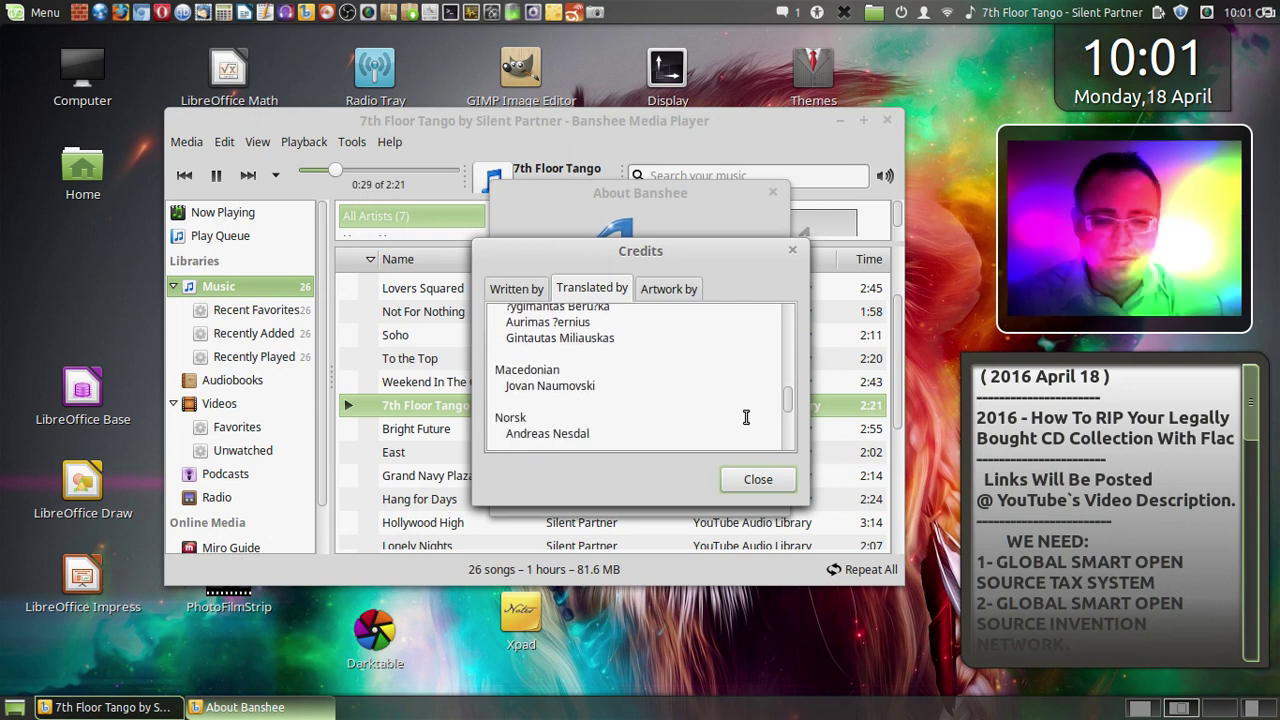
pyautogui.scroll(-4, 746, 417)
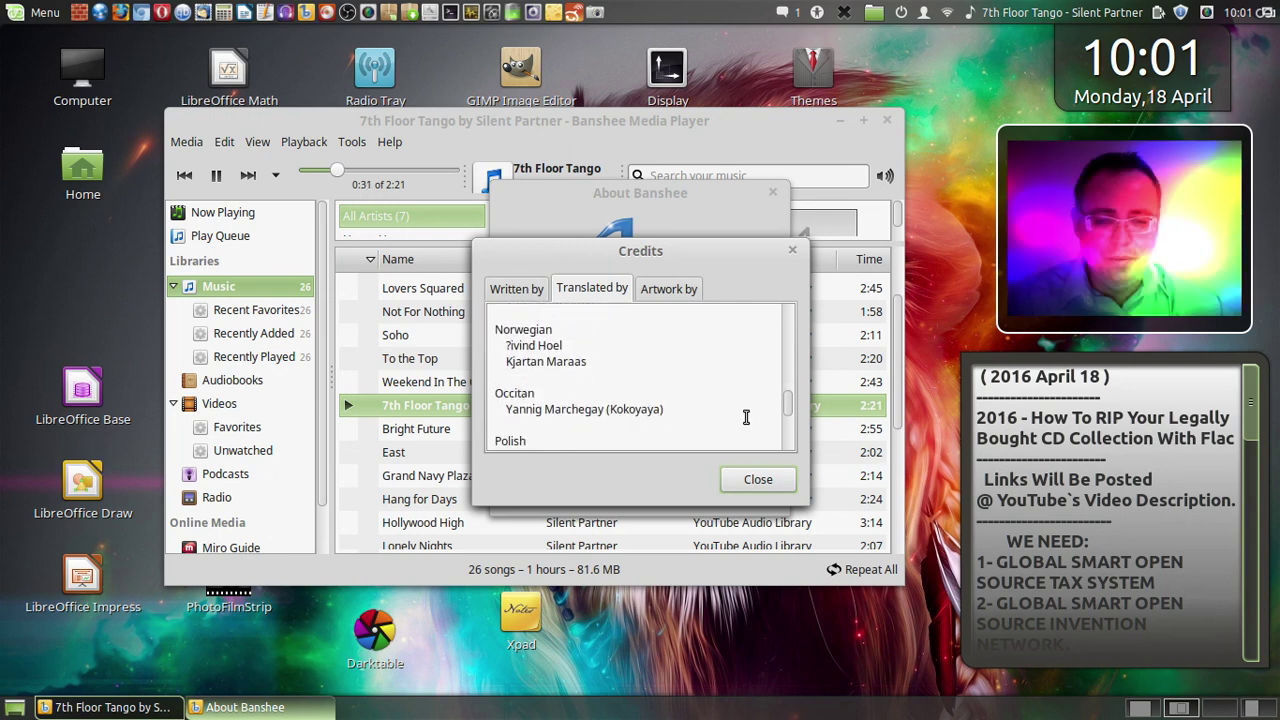
pyautogui.scroll(-7, 746, 417)
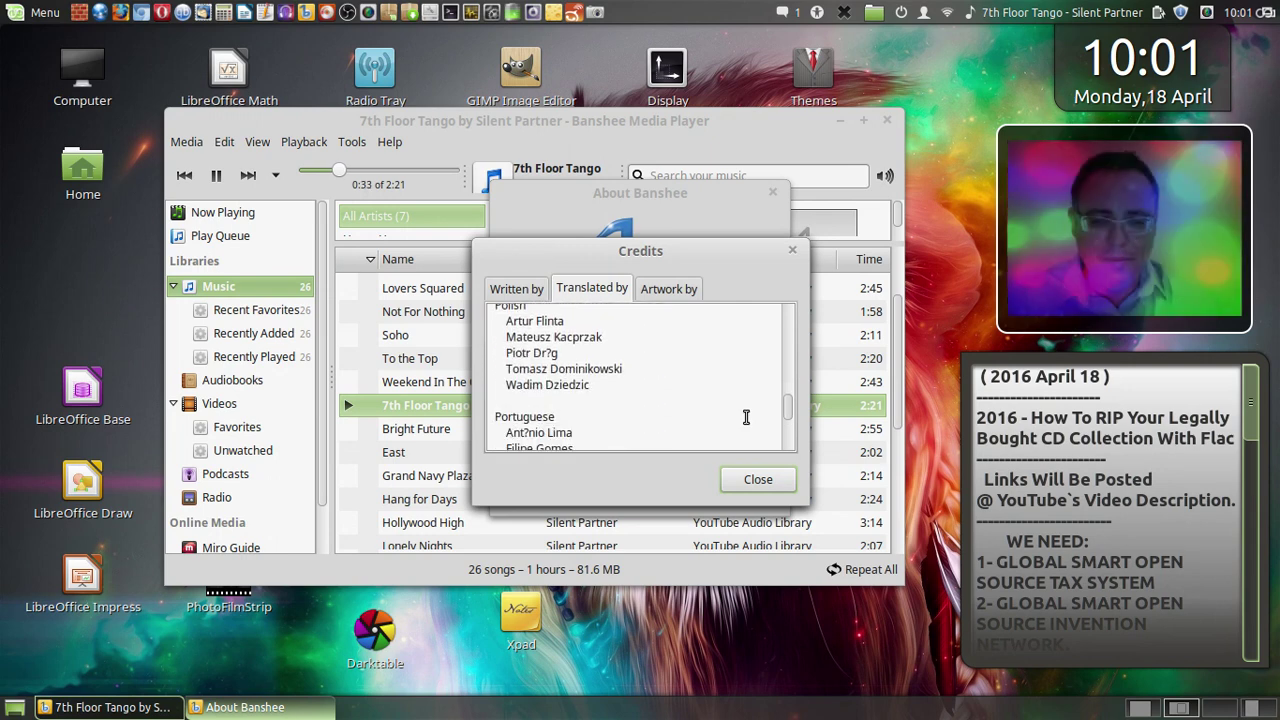
pyautogui.scroll(-2, 746, 417)
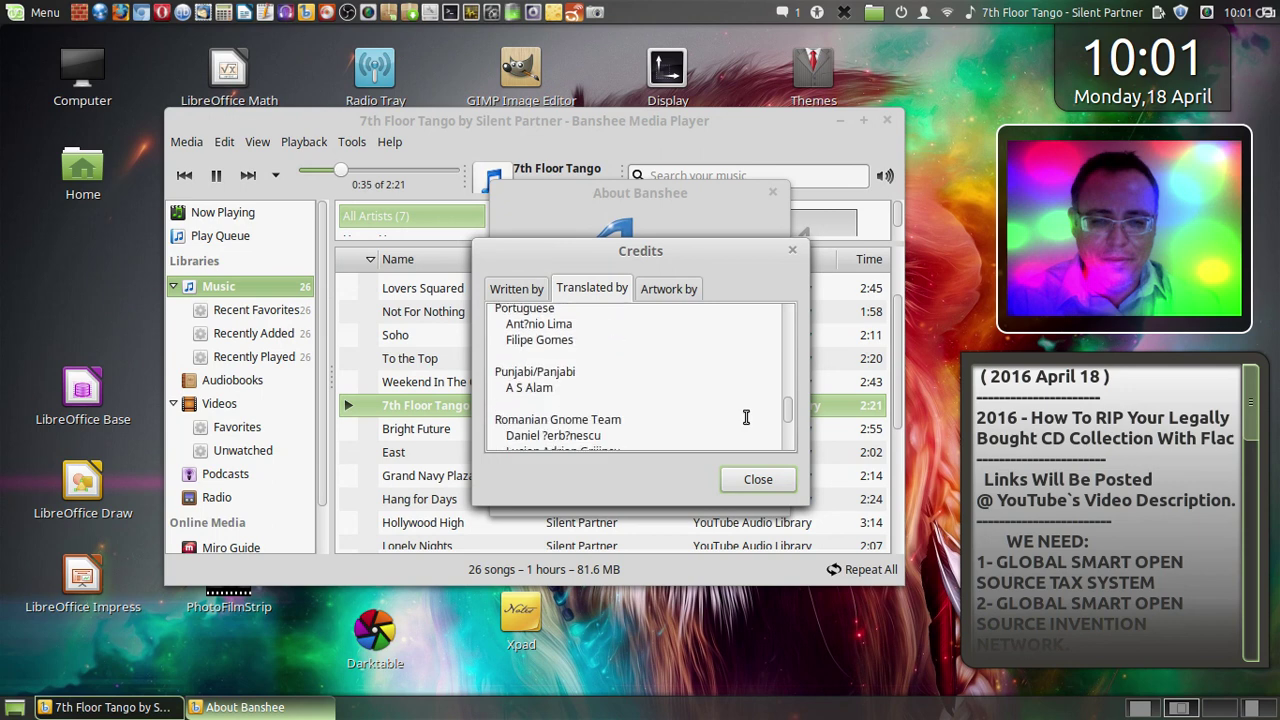
pyautogui.scroll(-5, 746, 417)
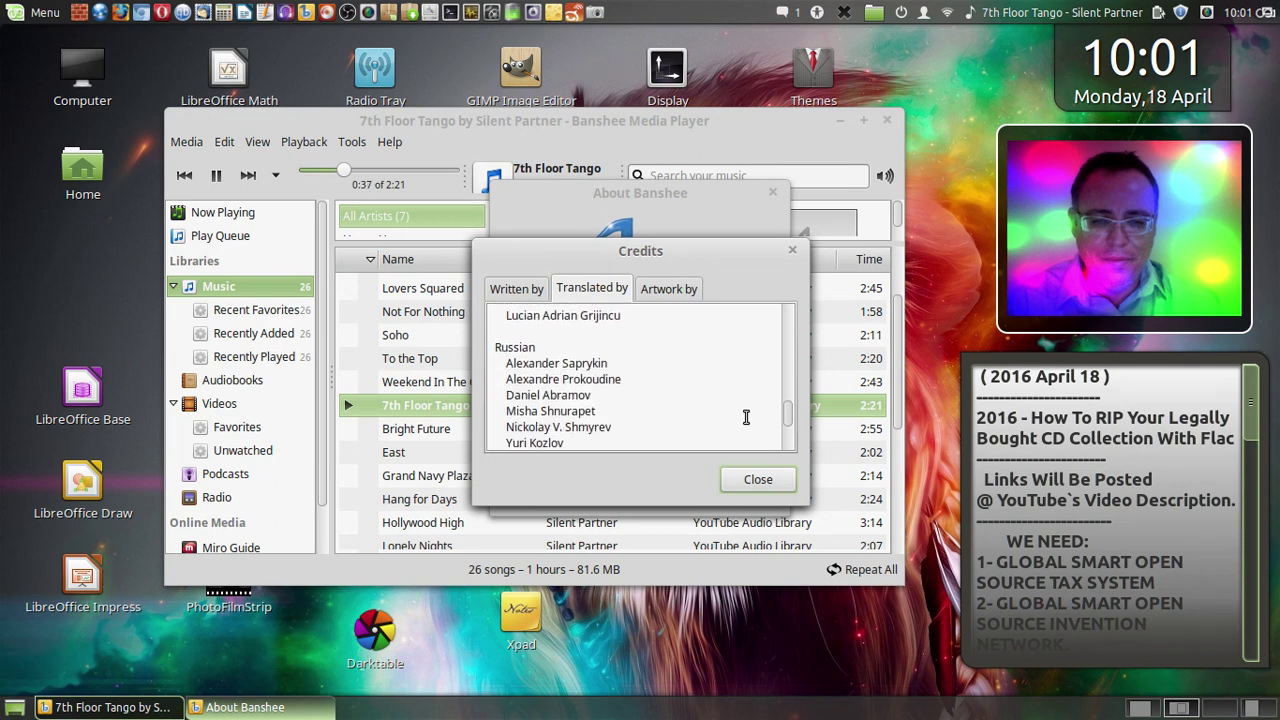
pyautogui.scroll(-3, 746, 417)
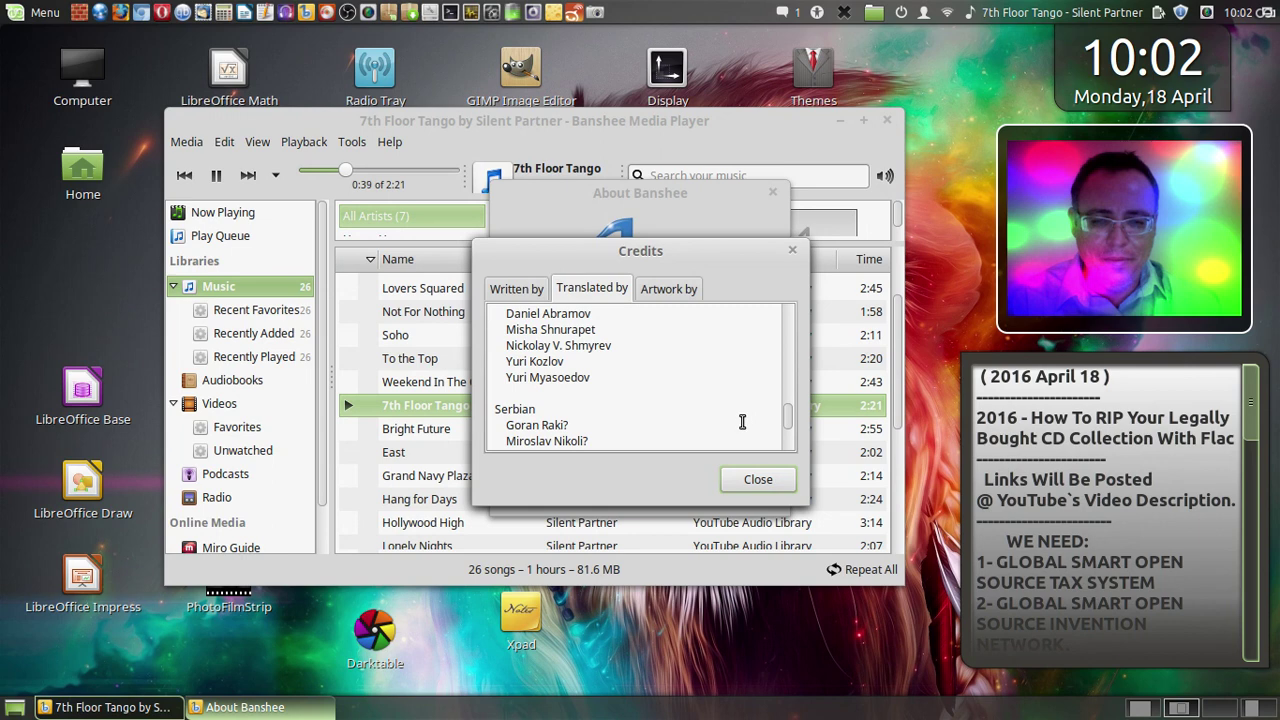
# - Read the rest of the translators' credits by language, from Serbian to Vietnamese, and close the credits
pyautogui.scroll(-3, 742, 421)
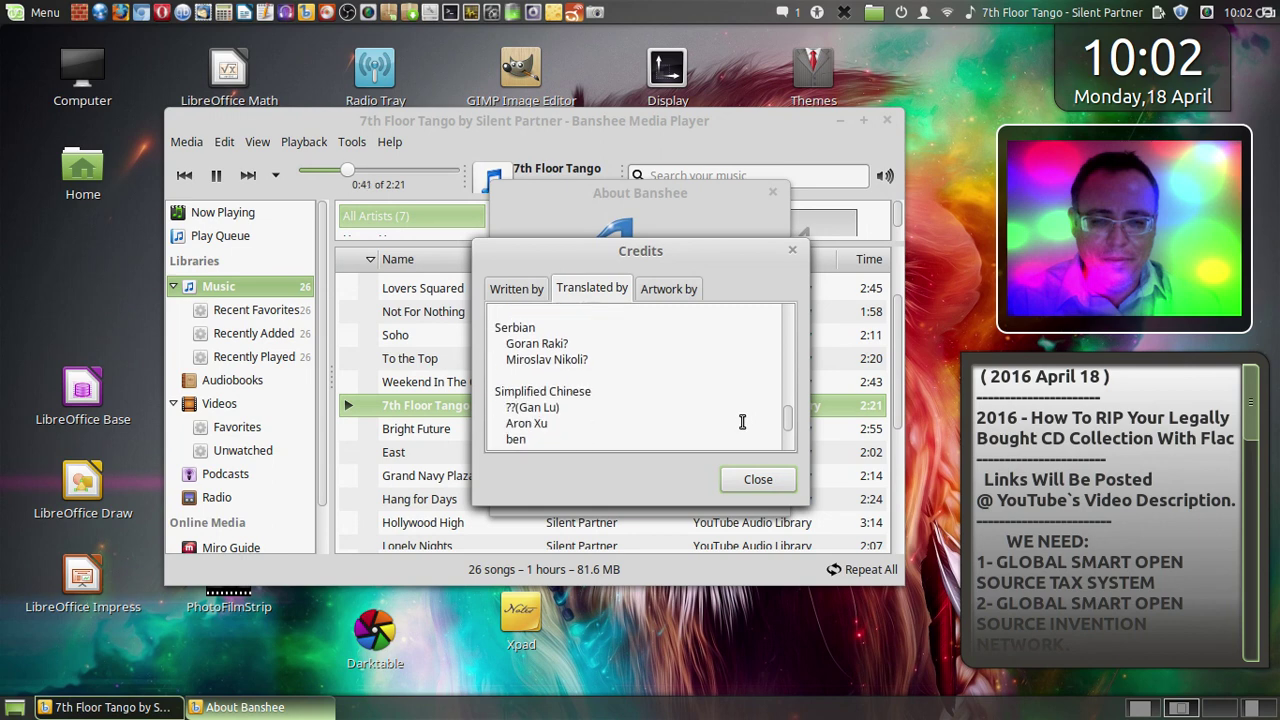
pyautogui.scroll(-2, 742, 421)
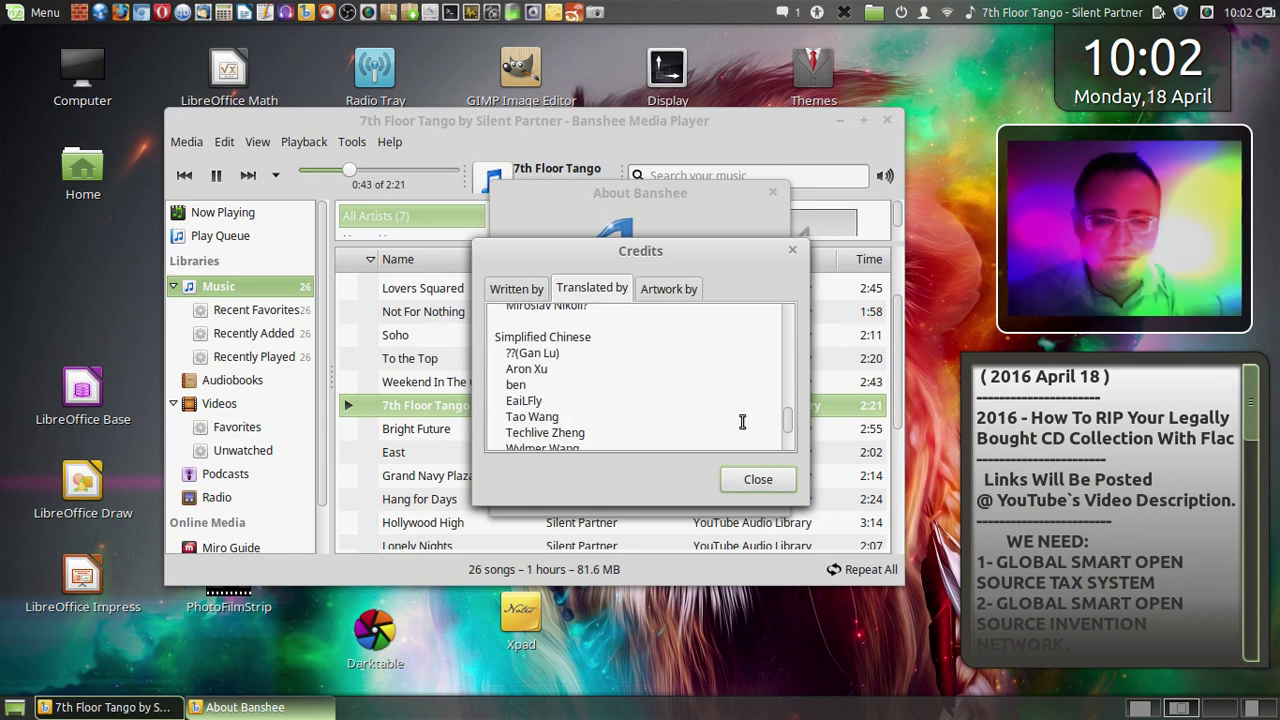
pyautogui.scroll(-5, 742, 421)
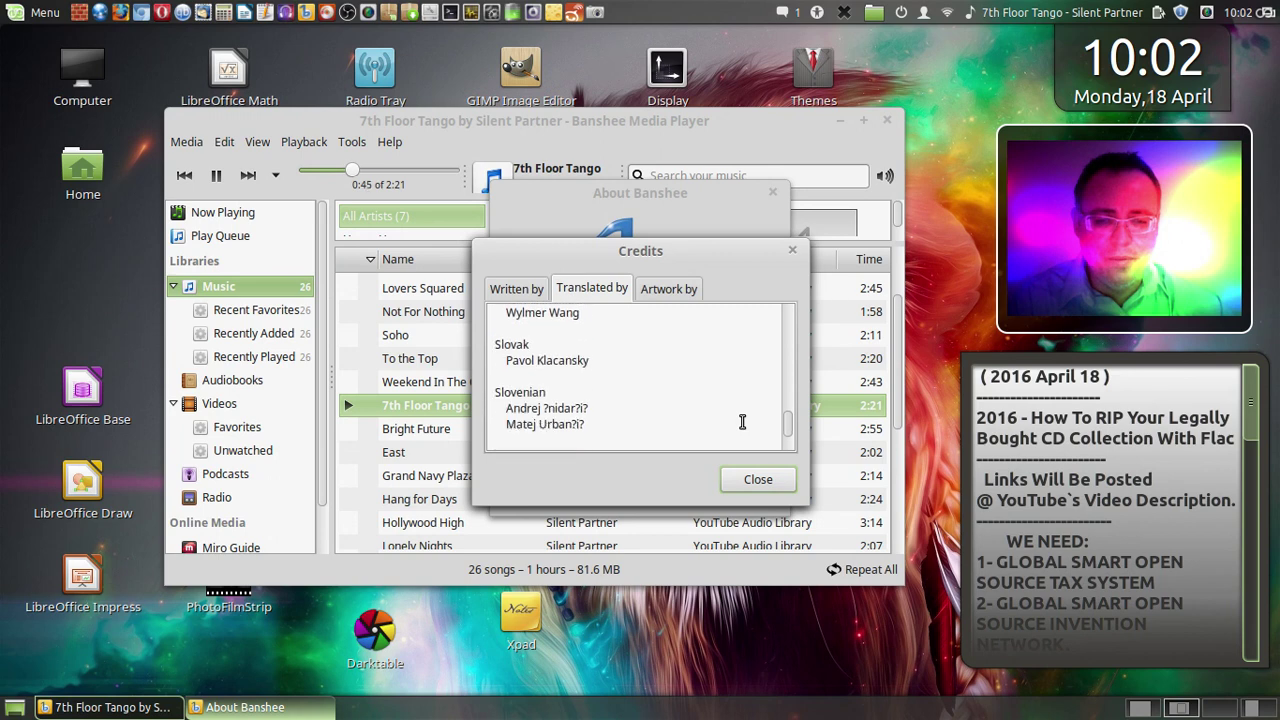
pyautogui.scroll(-14, 742, 421)
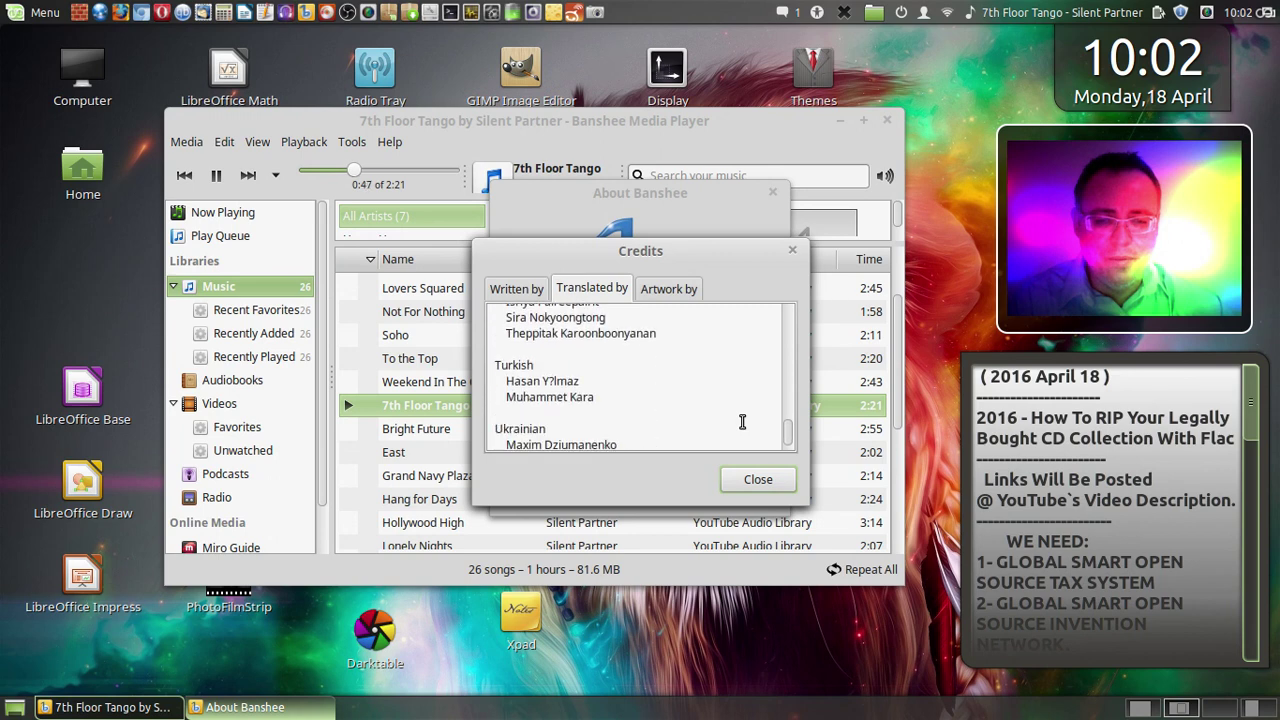
pyautogui.scroll(-5, 742, 421)
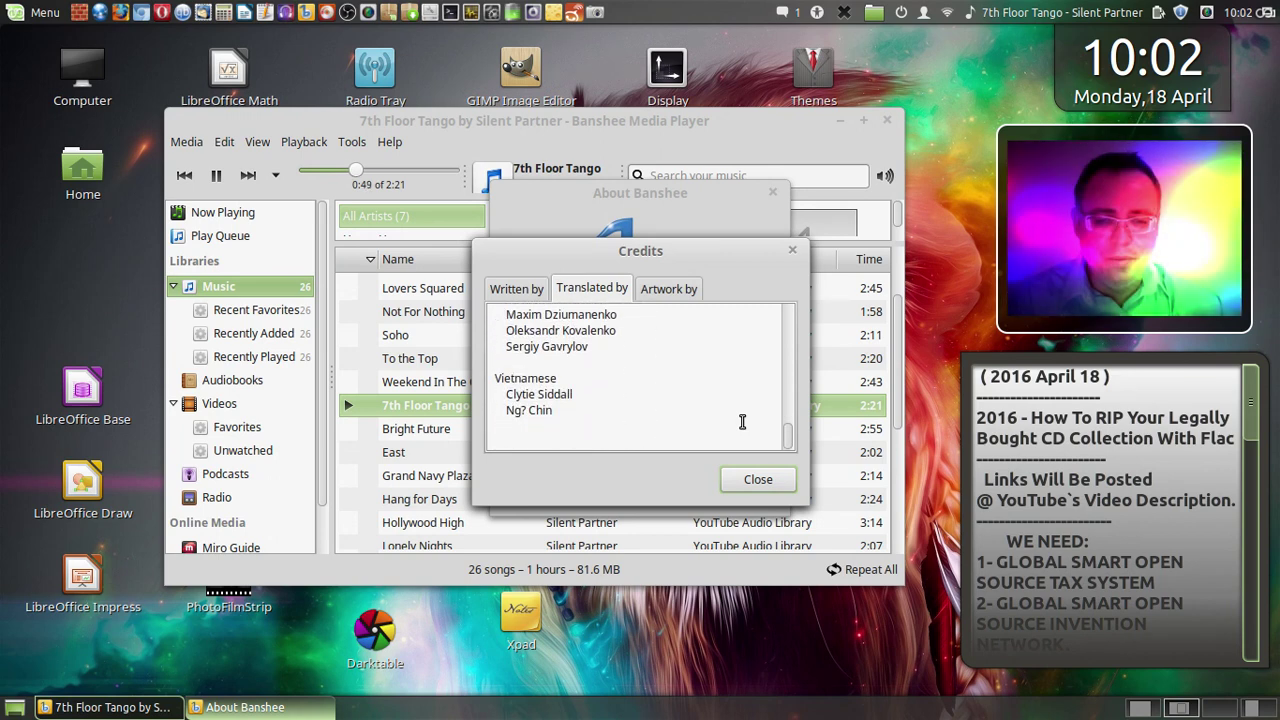
pyautogui.click(766, 478)
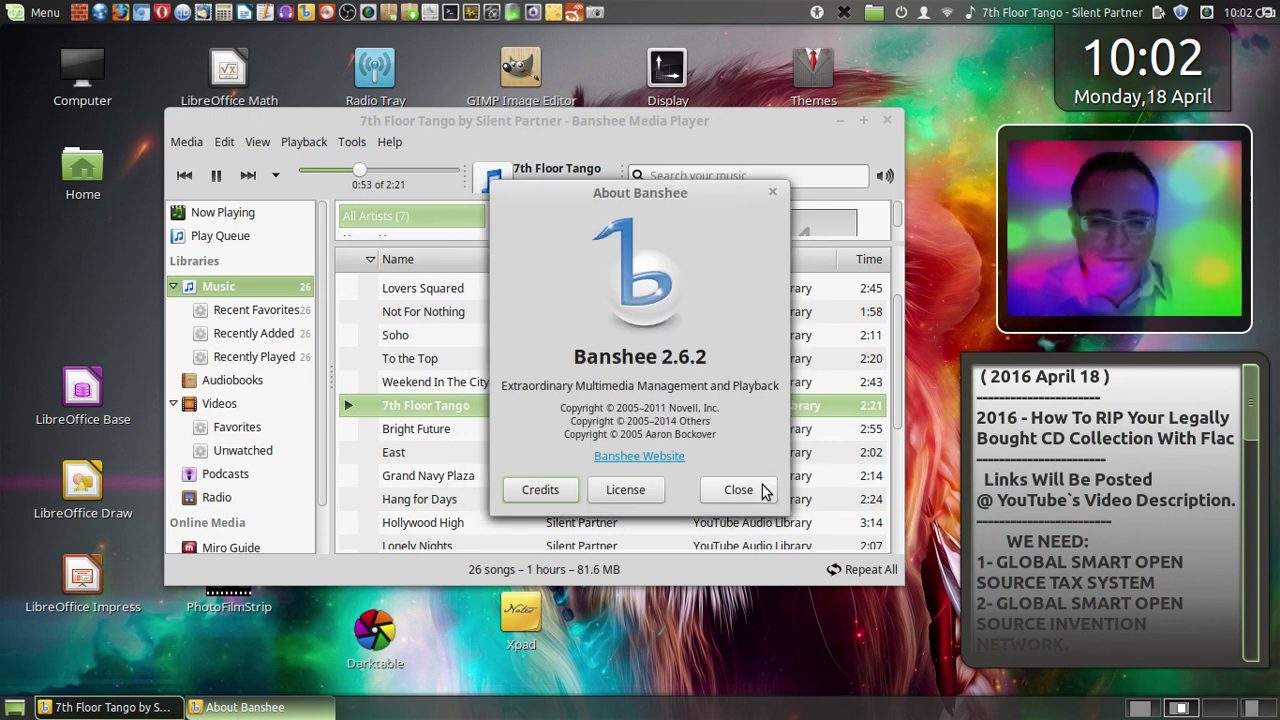
# - Reopen Banshee's credits to view the artwork contributors, and close the credits and the About information
pyautogui.click(540, 490)
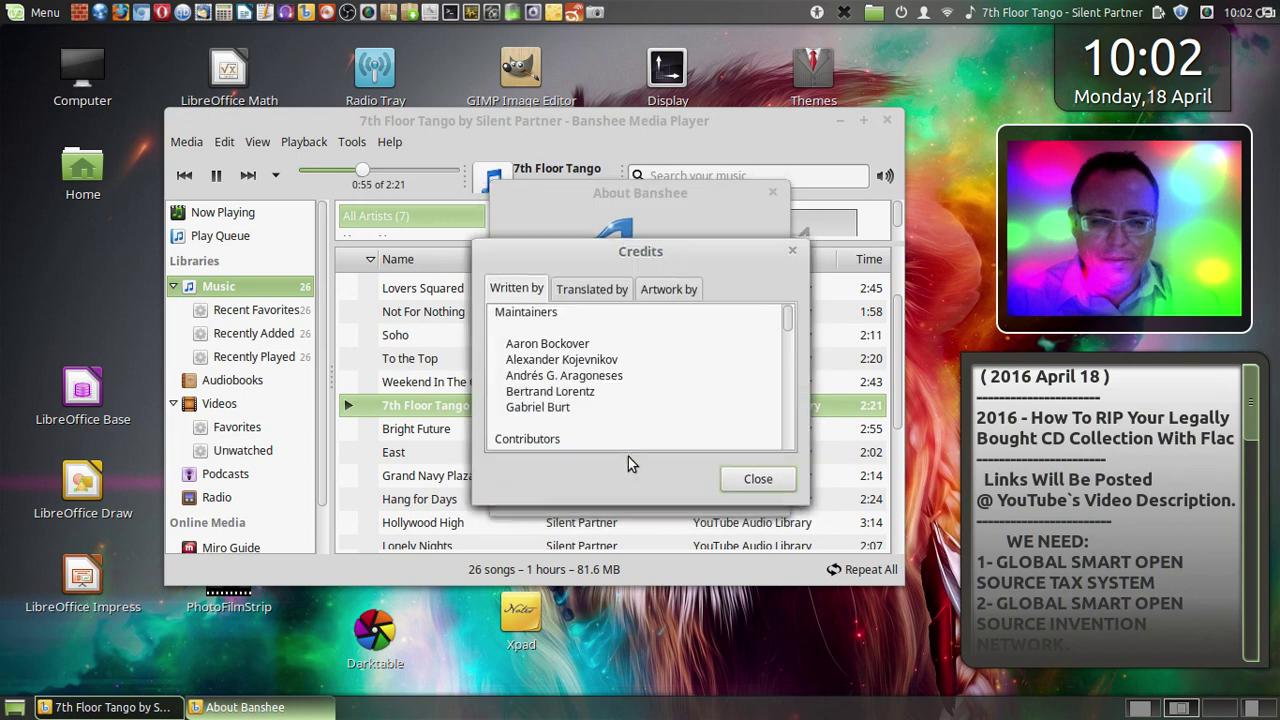
pyautogui.click(684, 296)
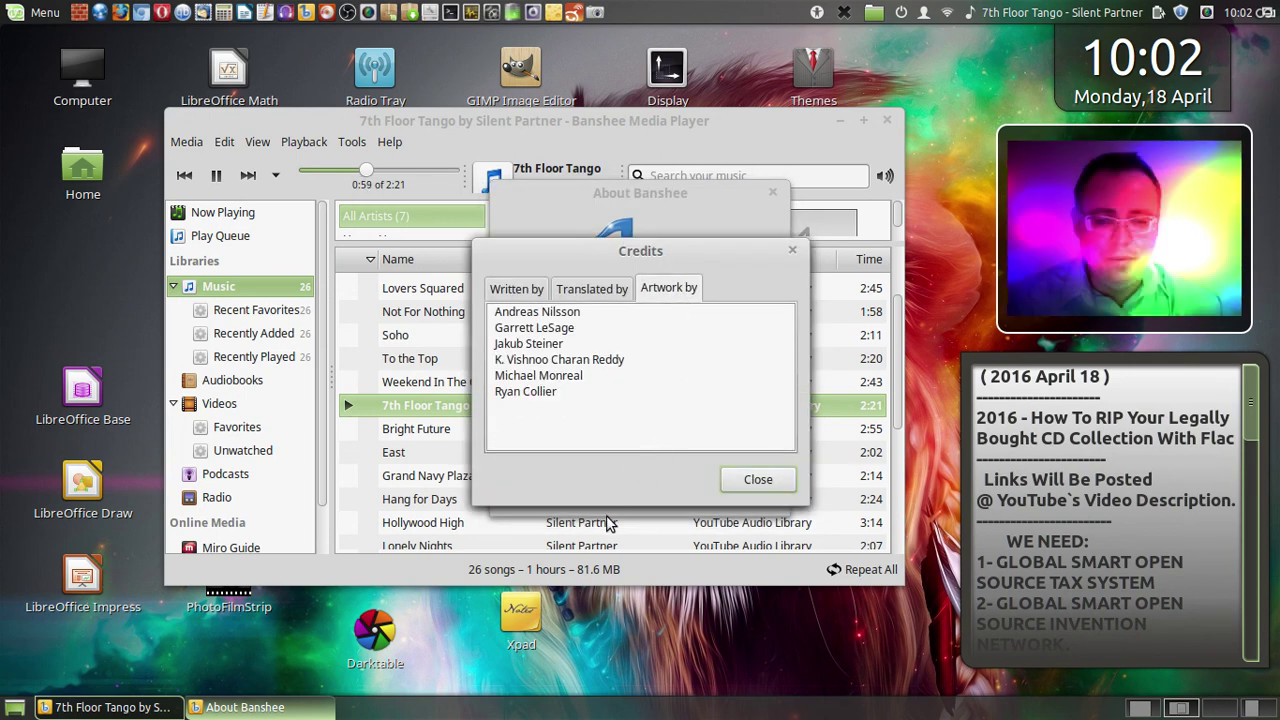
pyautogui.click(757, 479)
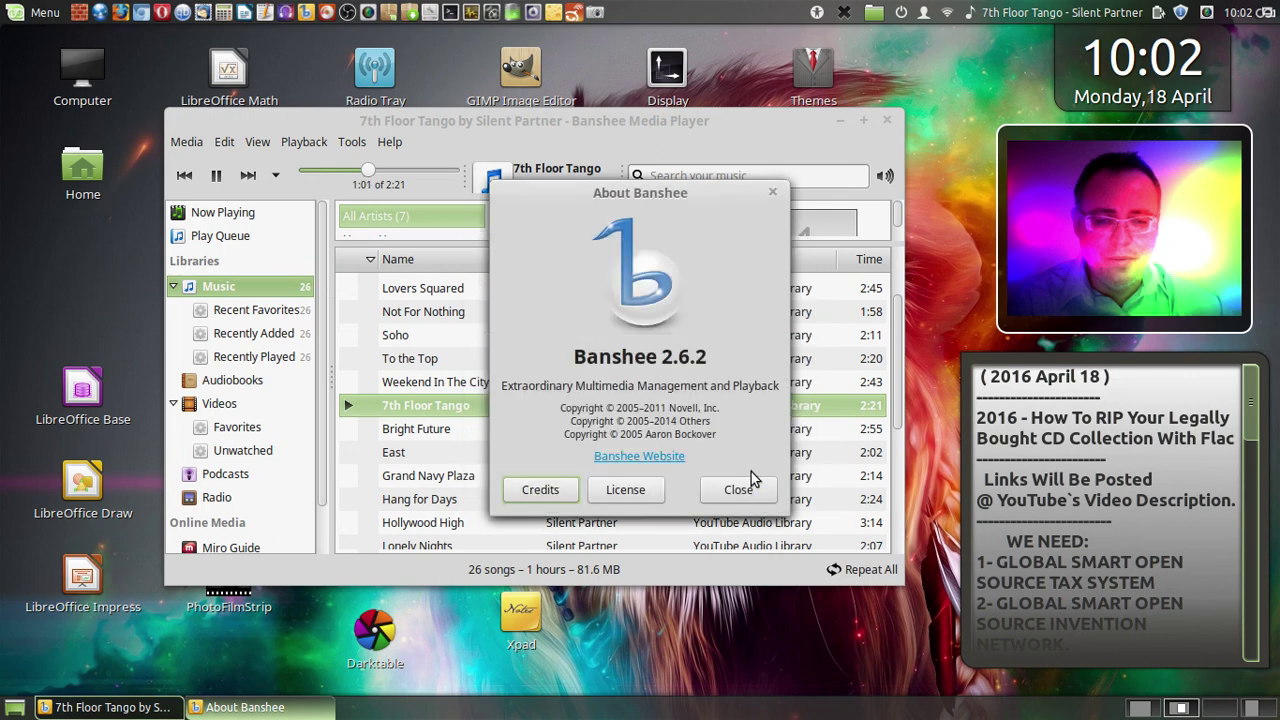
pyautogui.click(743, 489)
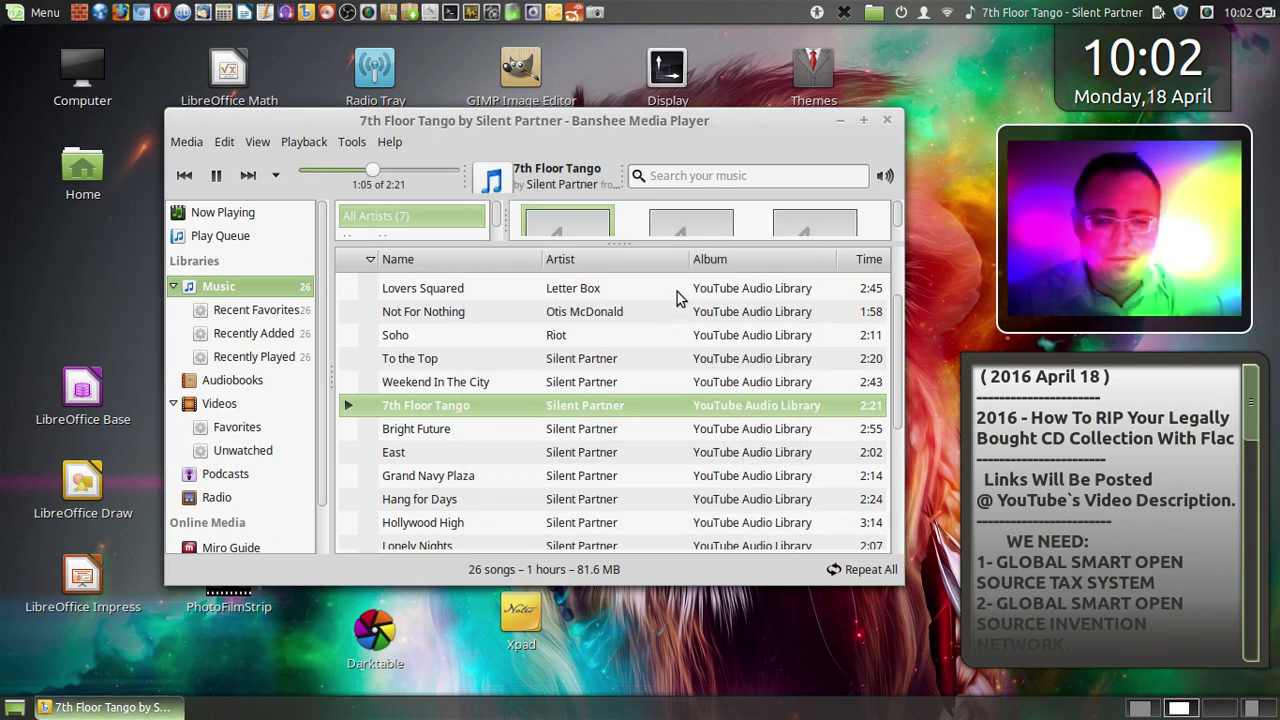
# - Pause the song playing in Banshee, and launch Rhythmbox from the Sound & Video applications on Workspace 3
pyautogui.click(217, 186)
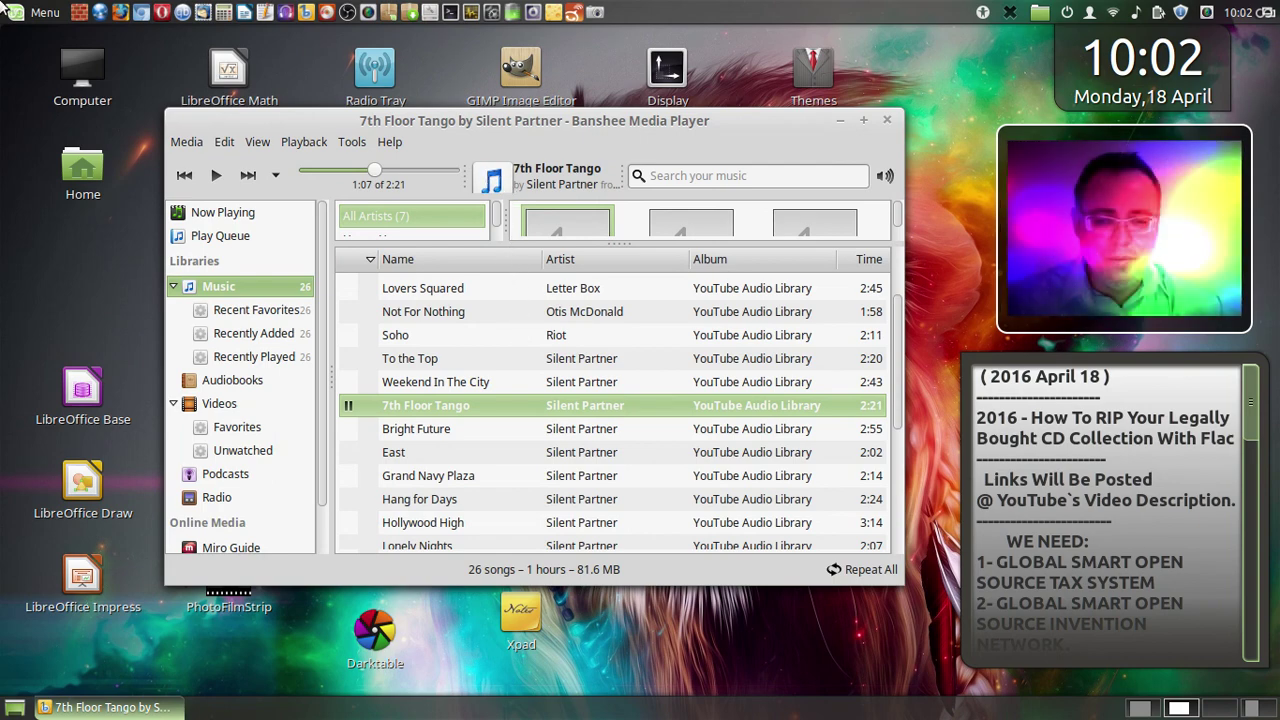
pyautogui.moveTo(3, 5)
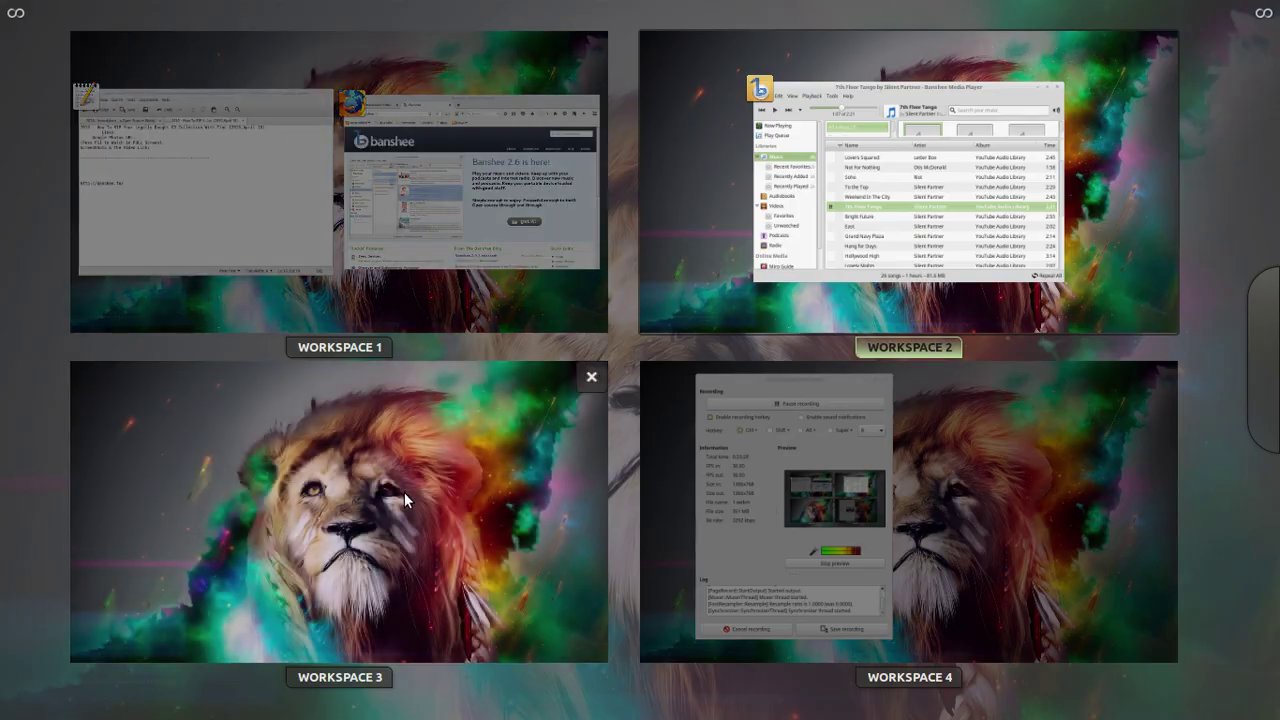
pyautogui.click(416, 486)
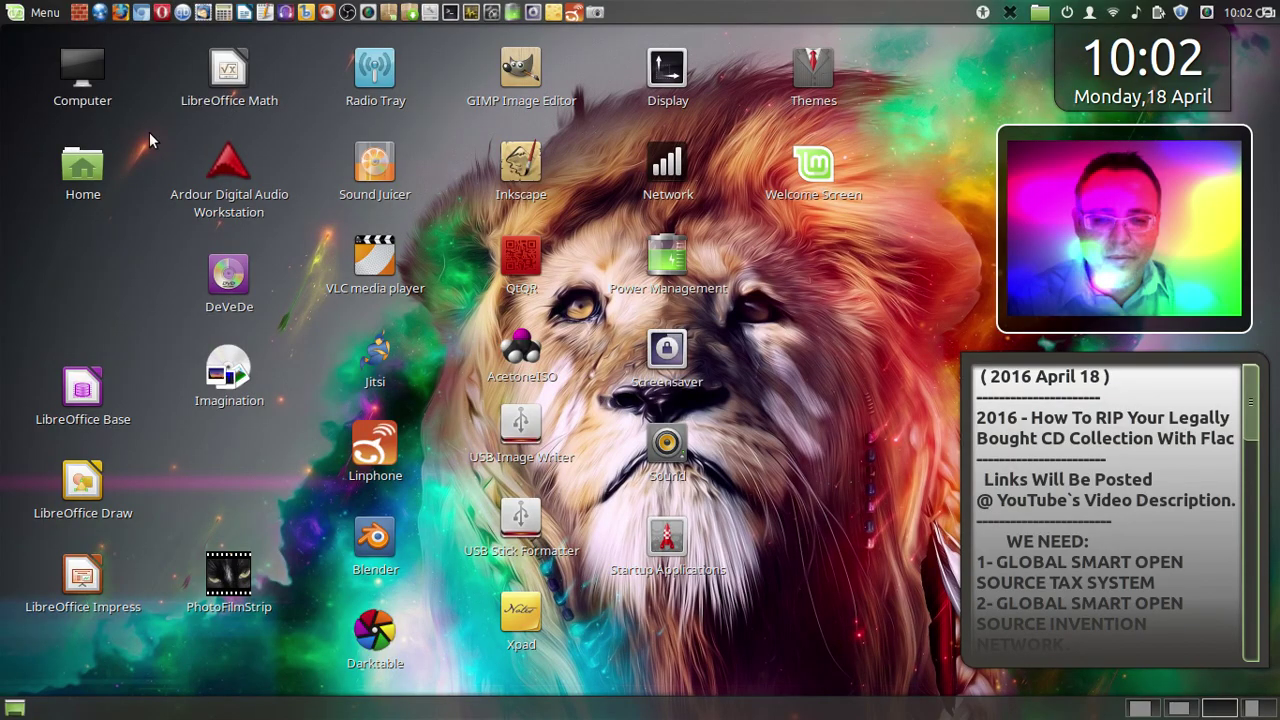
pyautogui.click(46, 13)
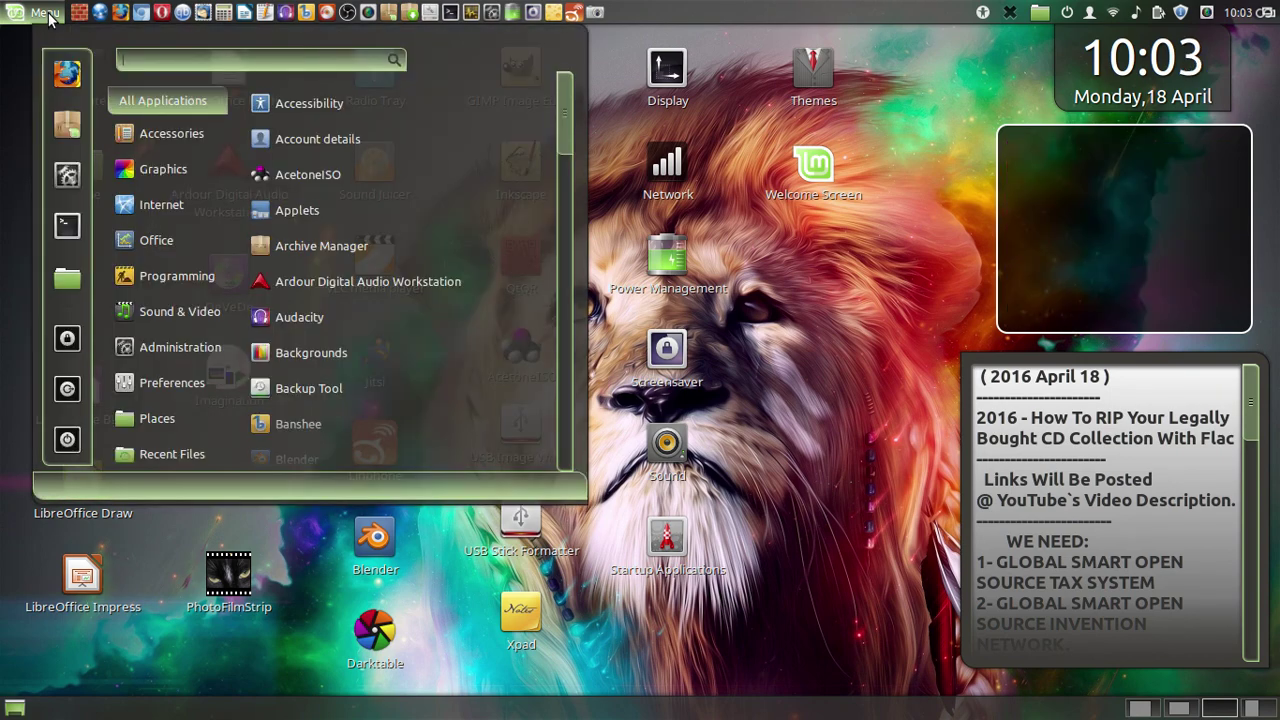
pyautogui.moveTo(162, 315)
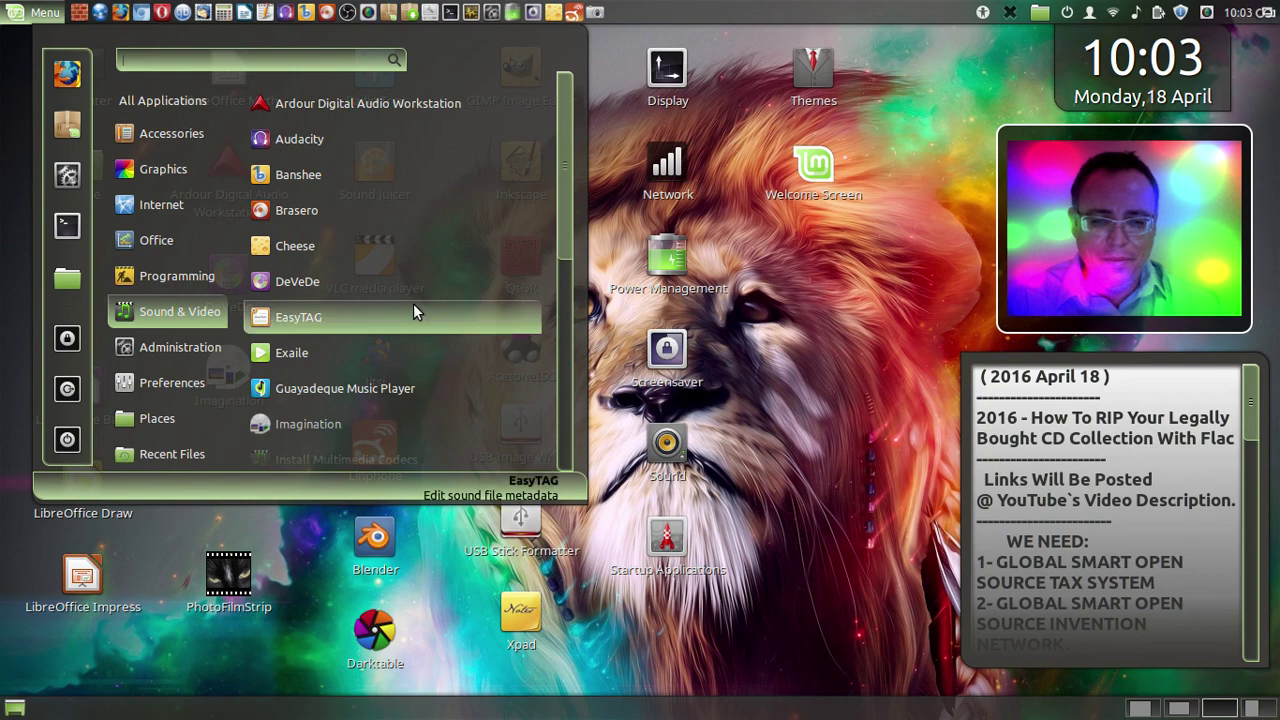
pyautogui.scroll(-3, 452, 280)
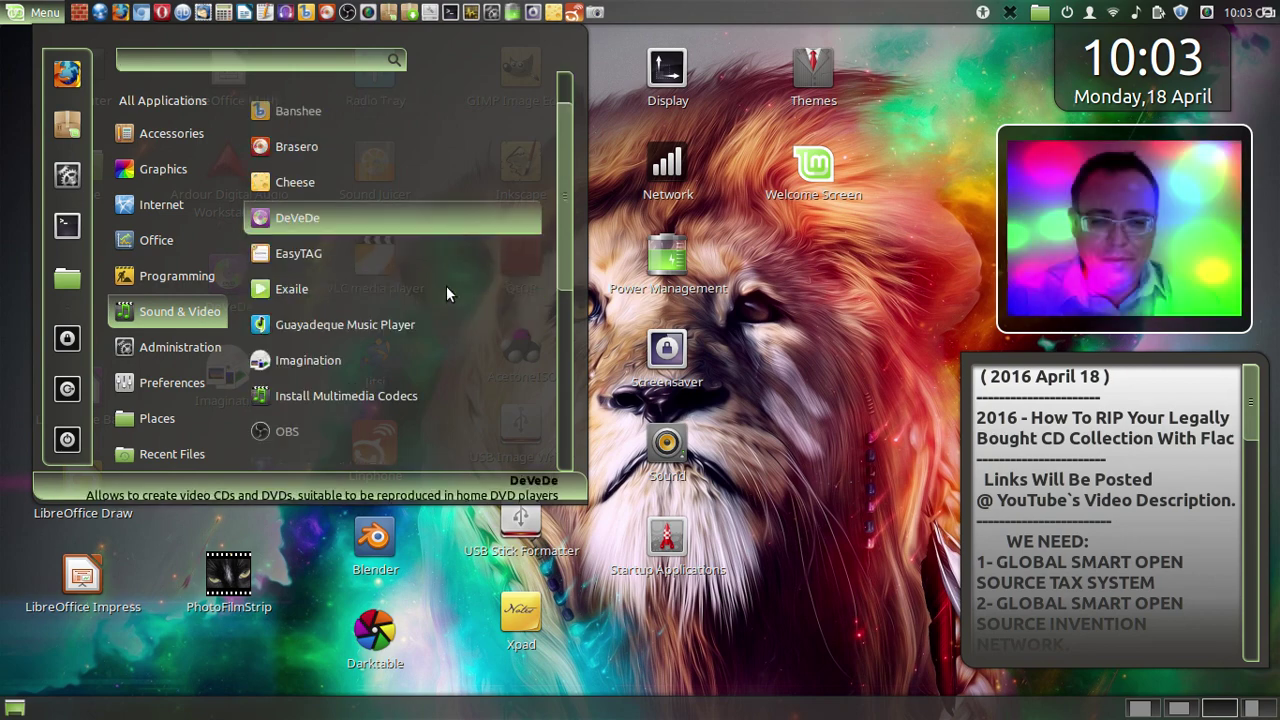
pyautogui.scroll(-3, 446, 287)
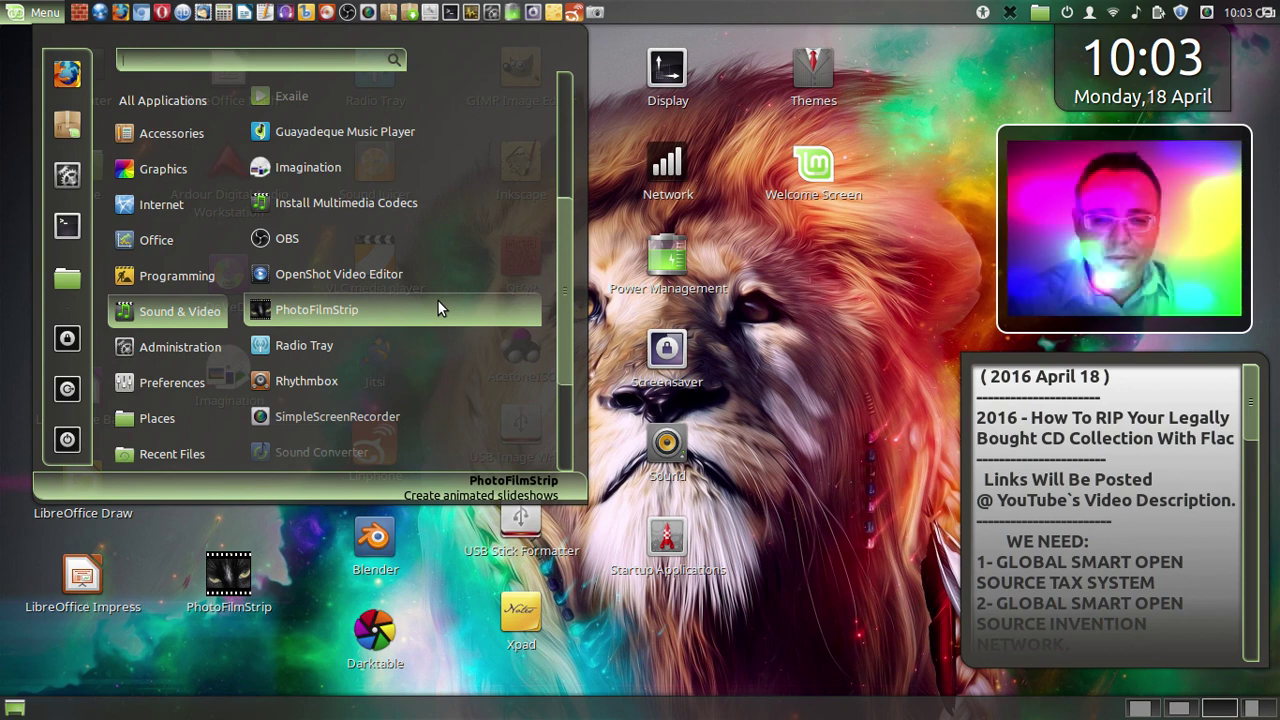
pyautogui.click(322, 382)
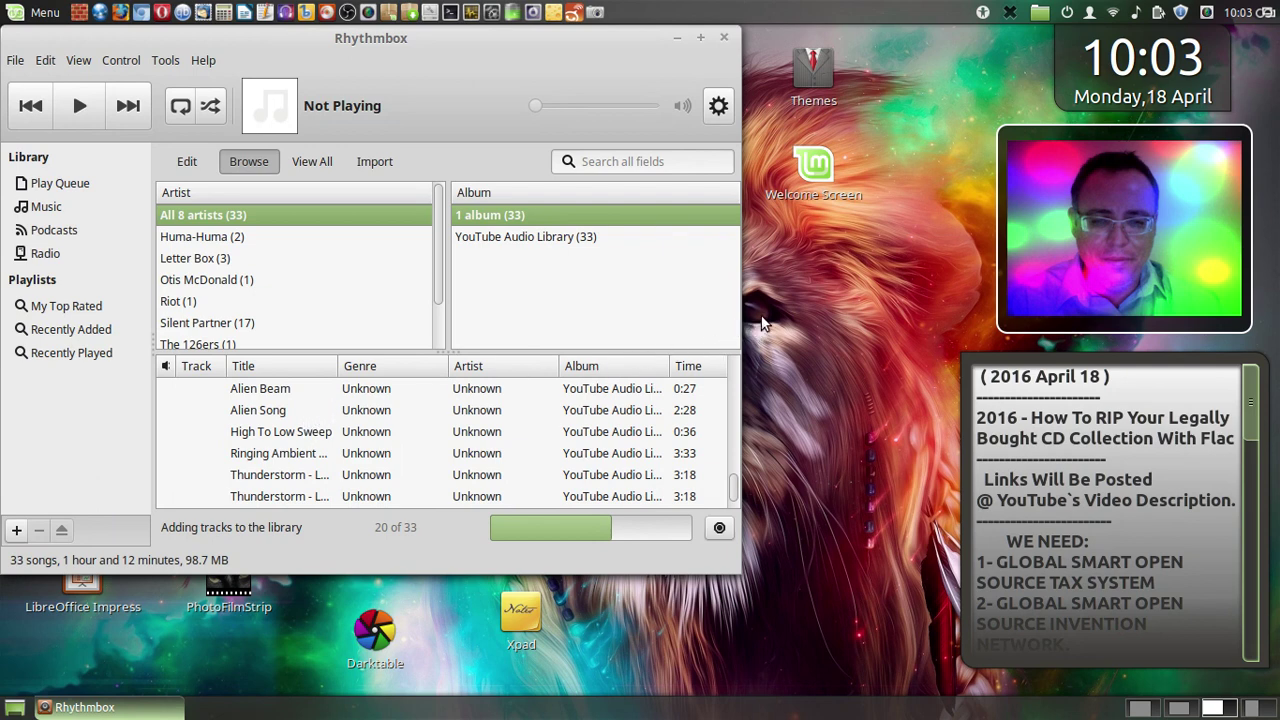
# - Enlarge the Rhythmbox window so that it covers more of the desktop, and show the end of the artist list
pyautogui.click(701, 38)
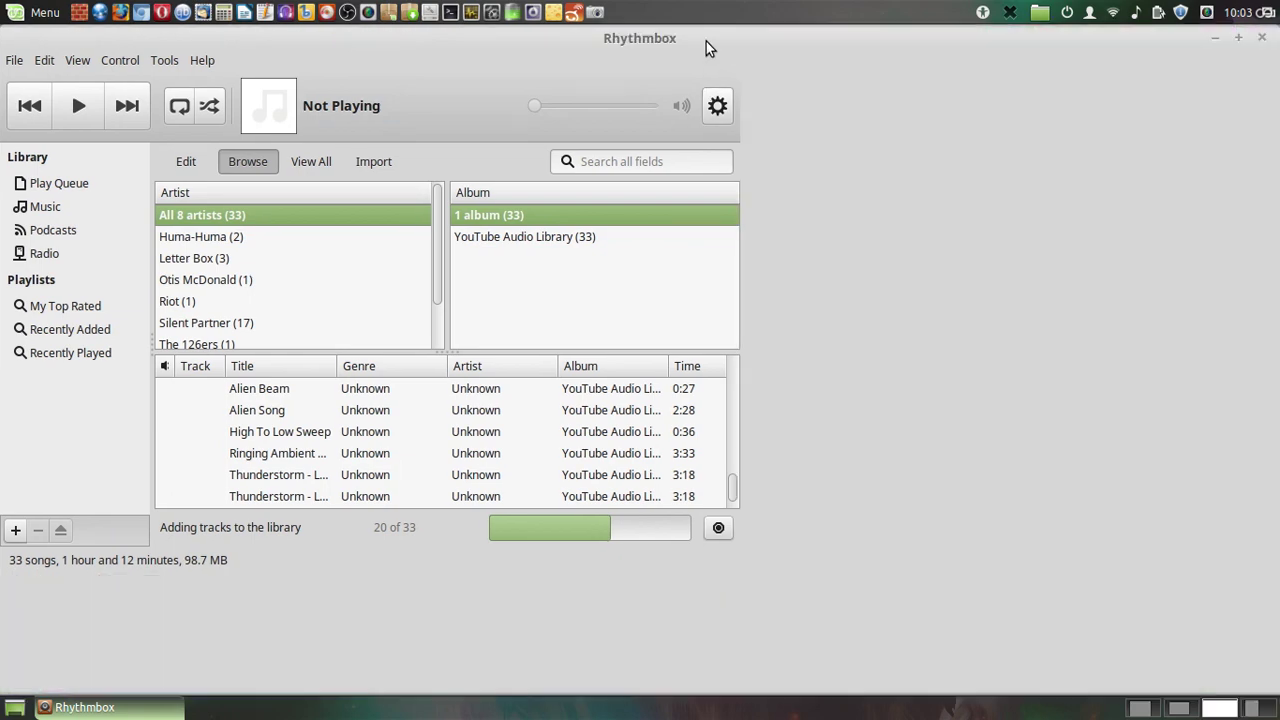
pyautogui.click(1238, 38)
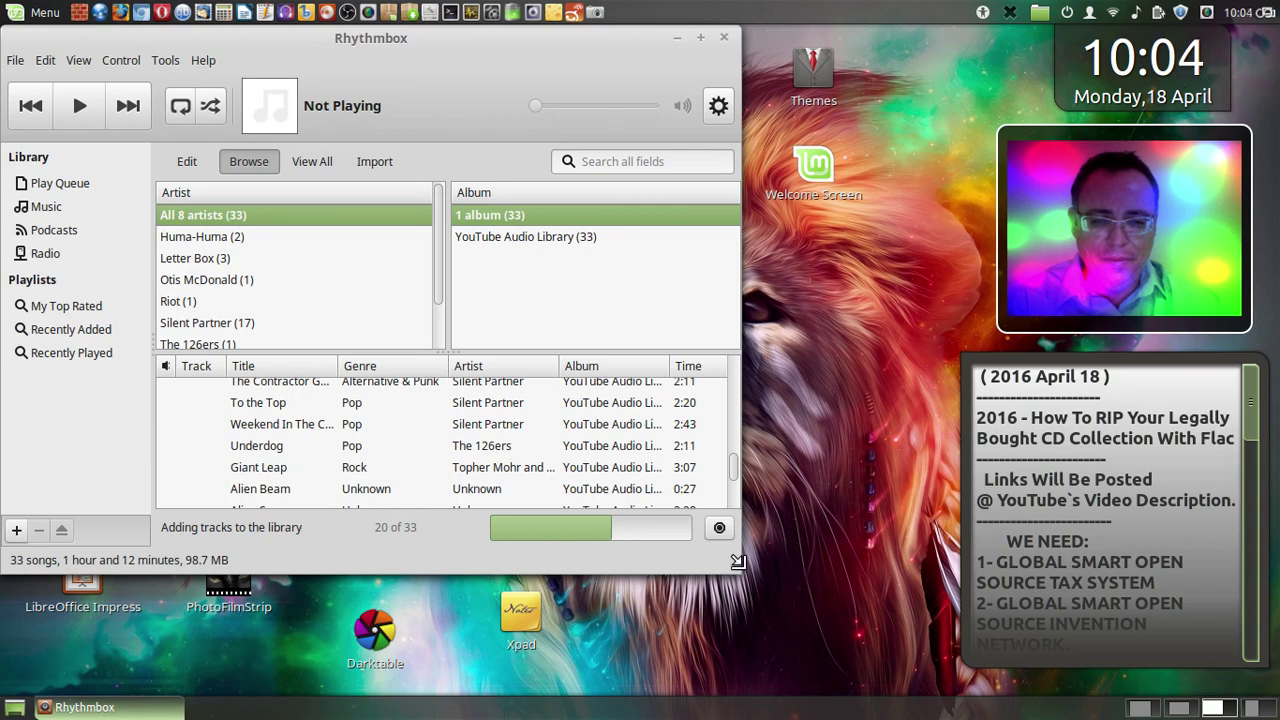
pyautogui.moveTo(737, 562); pyautogui.dragTo(884, 660)
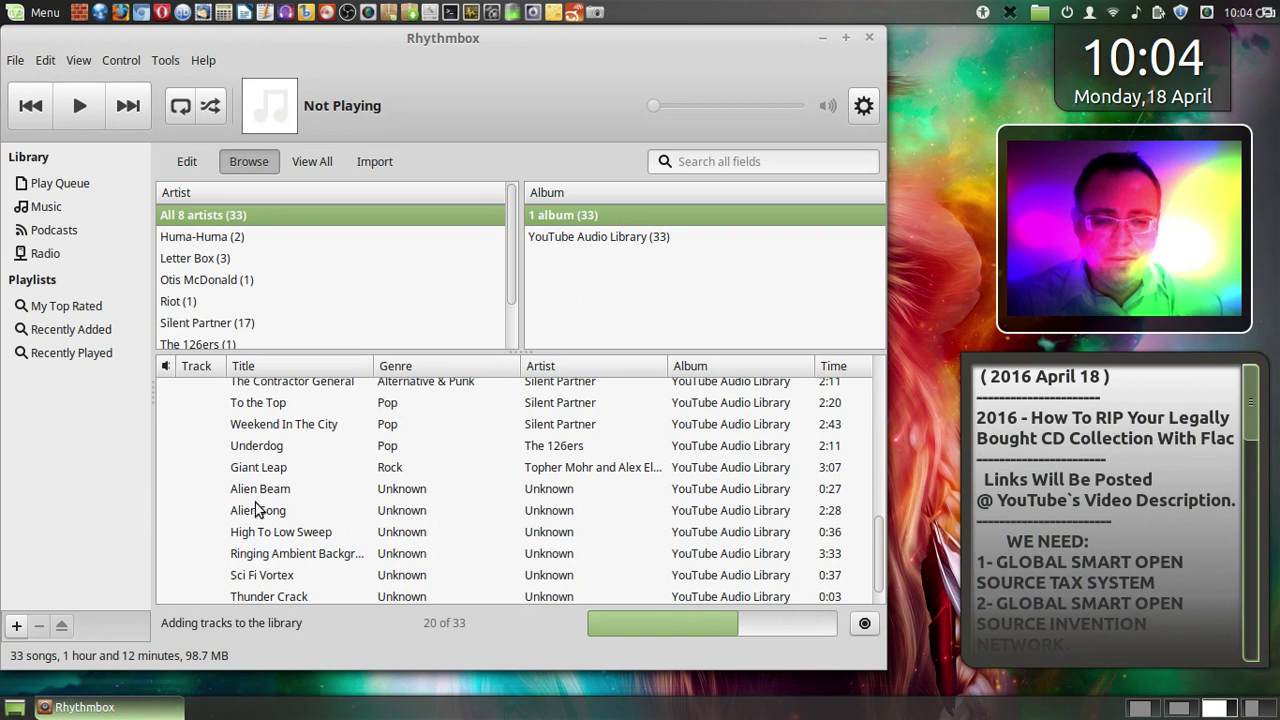
pyautogui.scroll(-2, 347, 262)
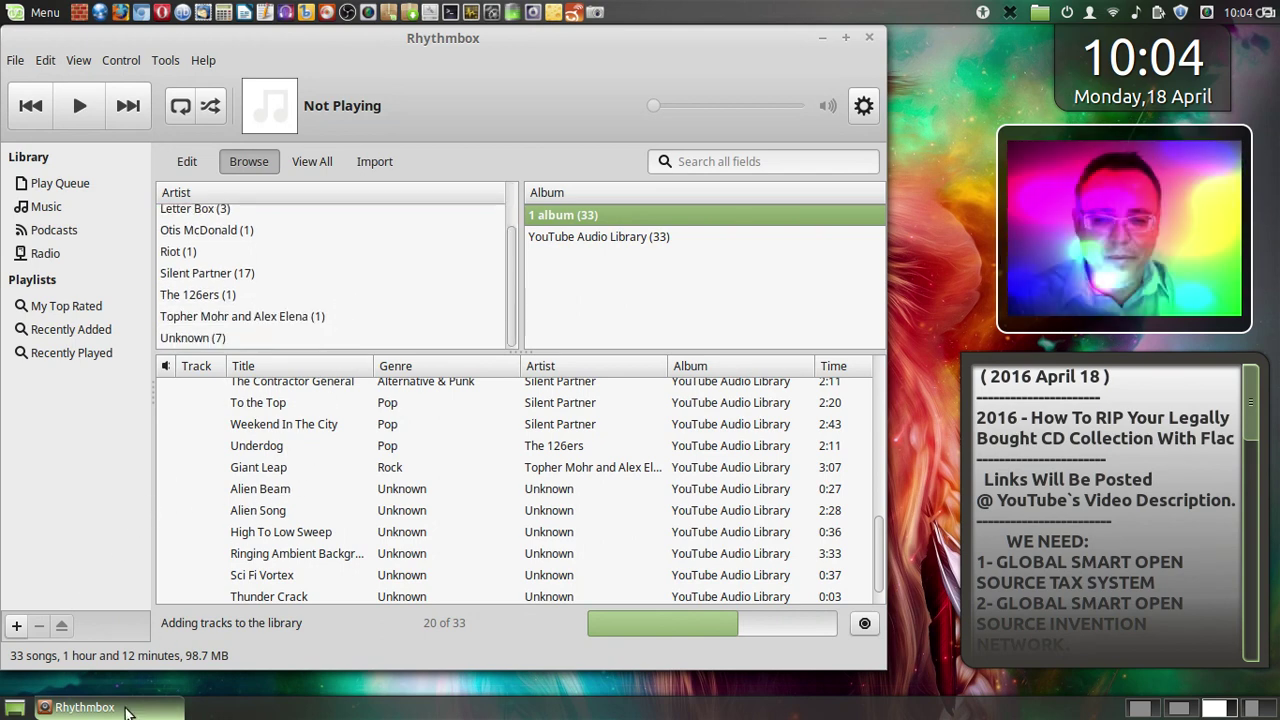
# - Switch to Workspace 2 and close the Banshee window
pyautogui.moveTo(2, 4)
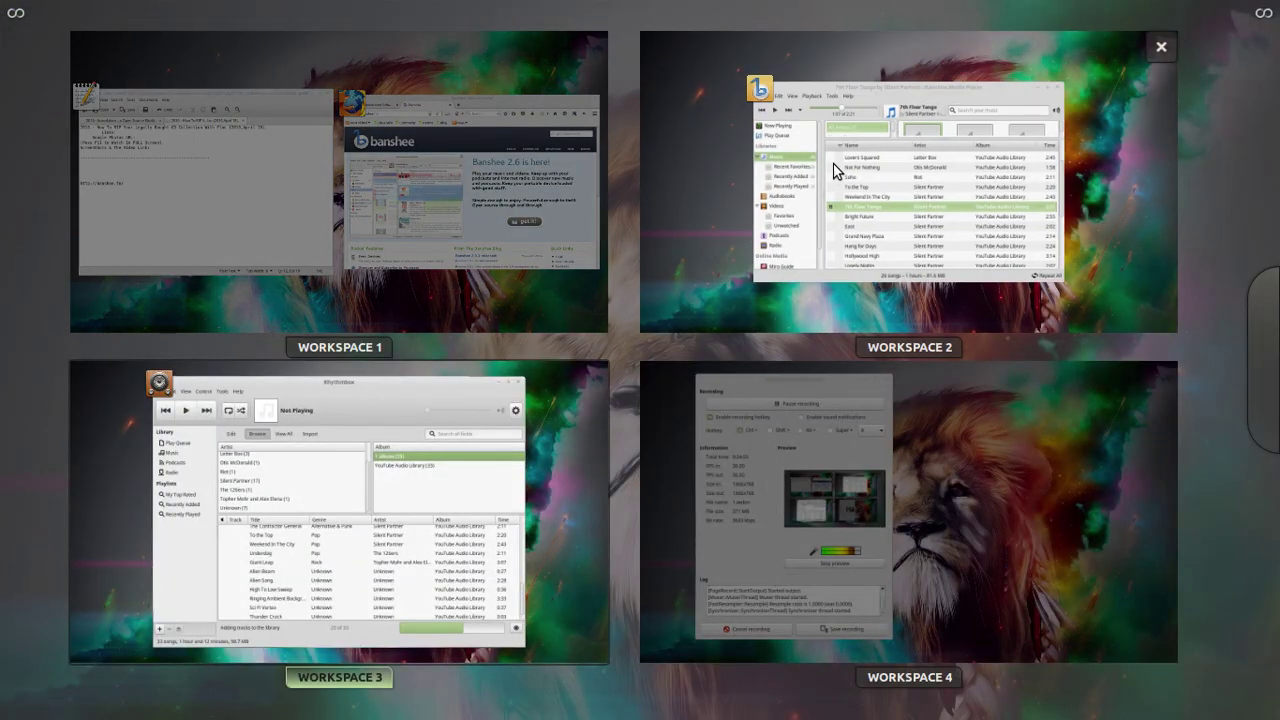
pyautogui.click(834, 165)
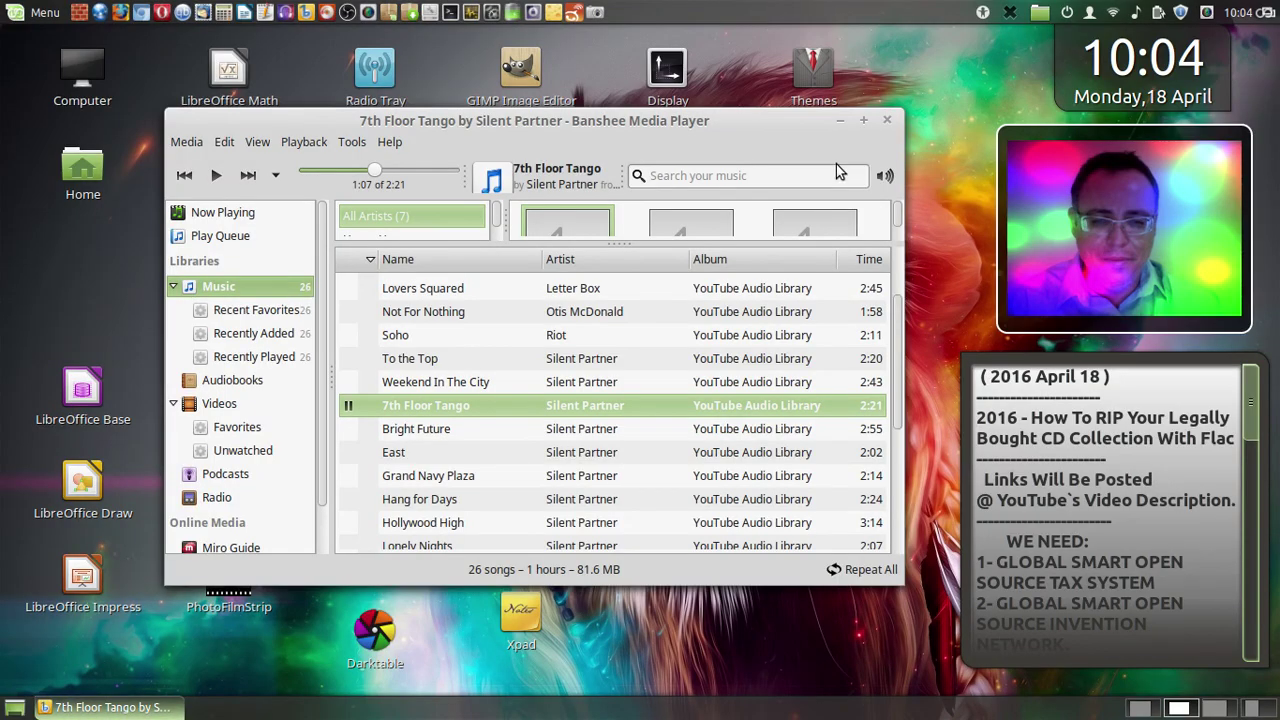
pyautogui.click(886, 121)
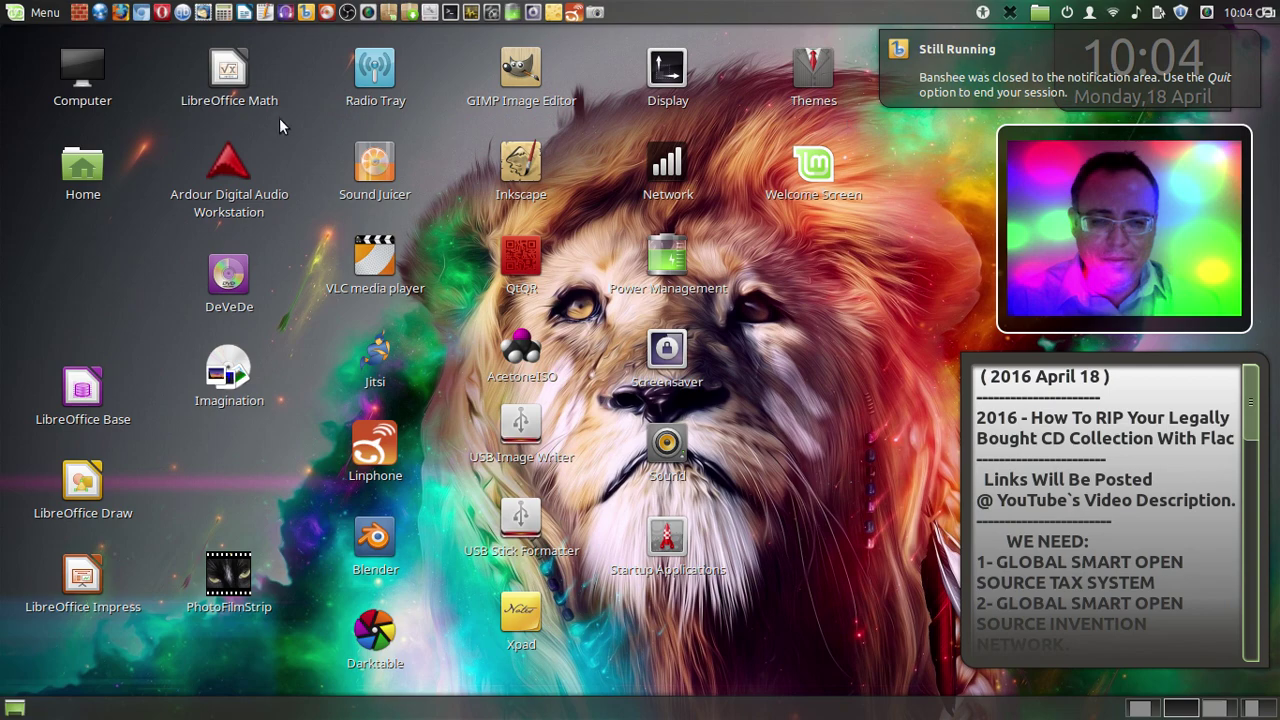
# - Return to Rhythmbox on Workspace 3 and play the track Giant Leap with repeat turned on
pyautogui.moveTo(2, 4)
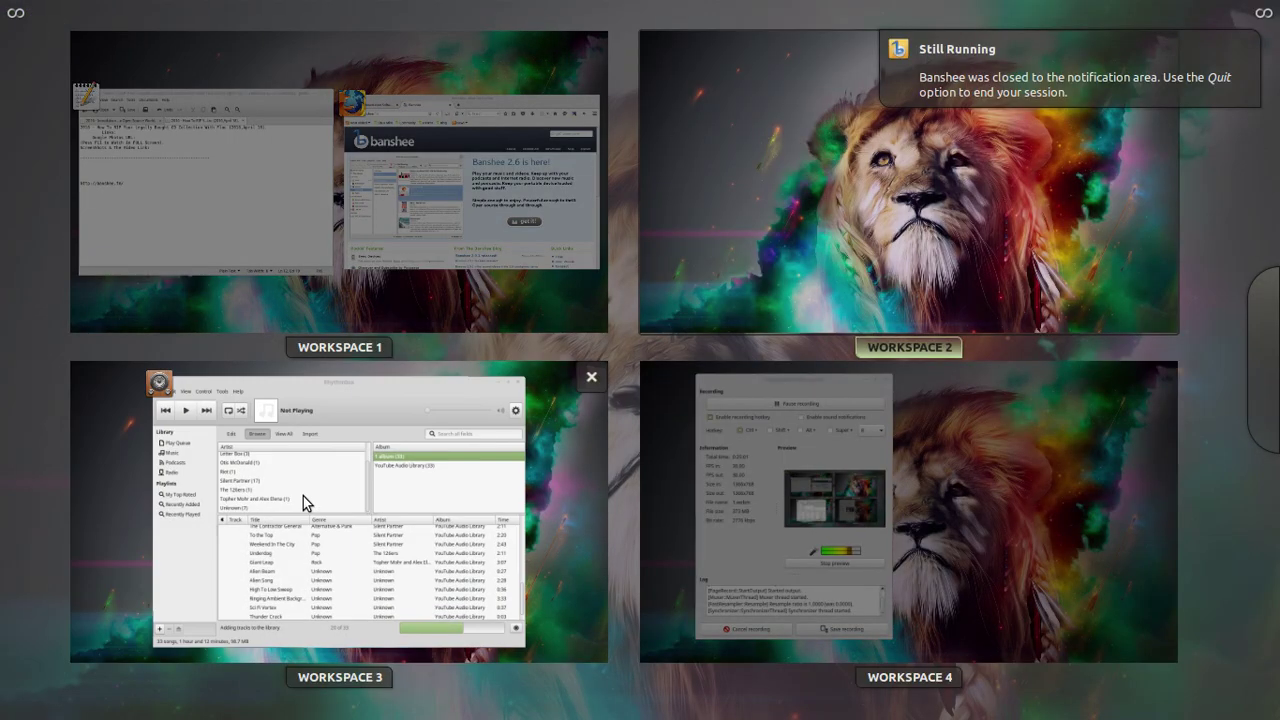
pyautogui.click(303, 496)
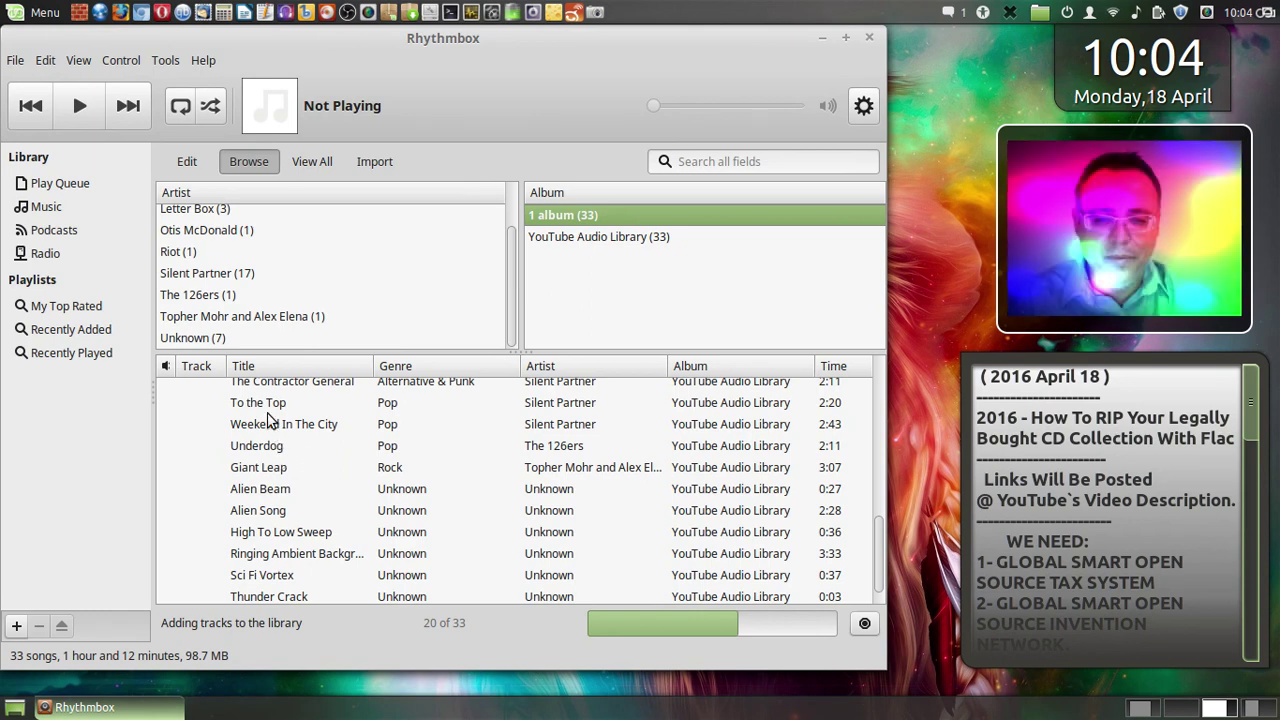
pyautogui.scroll(3, 380, 490)
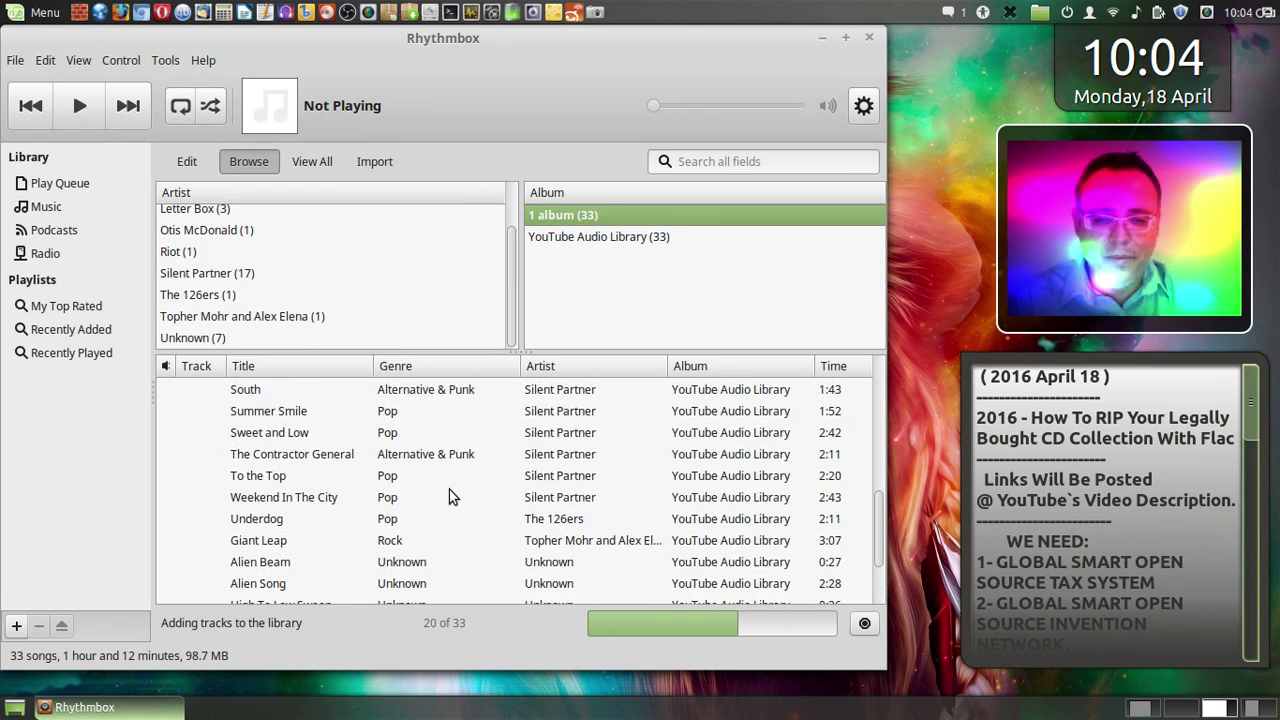
pyautogui.doubleClick(300, 541)
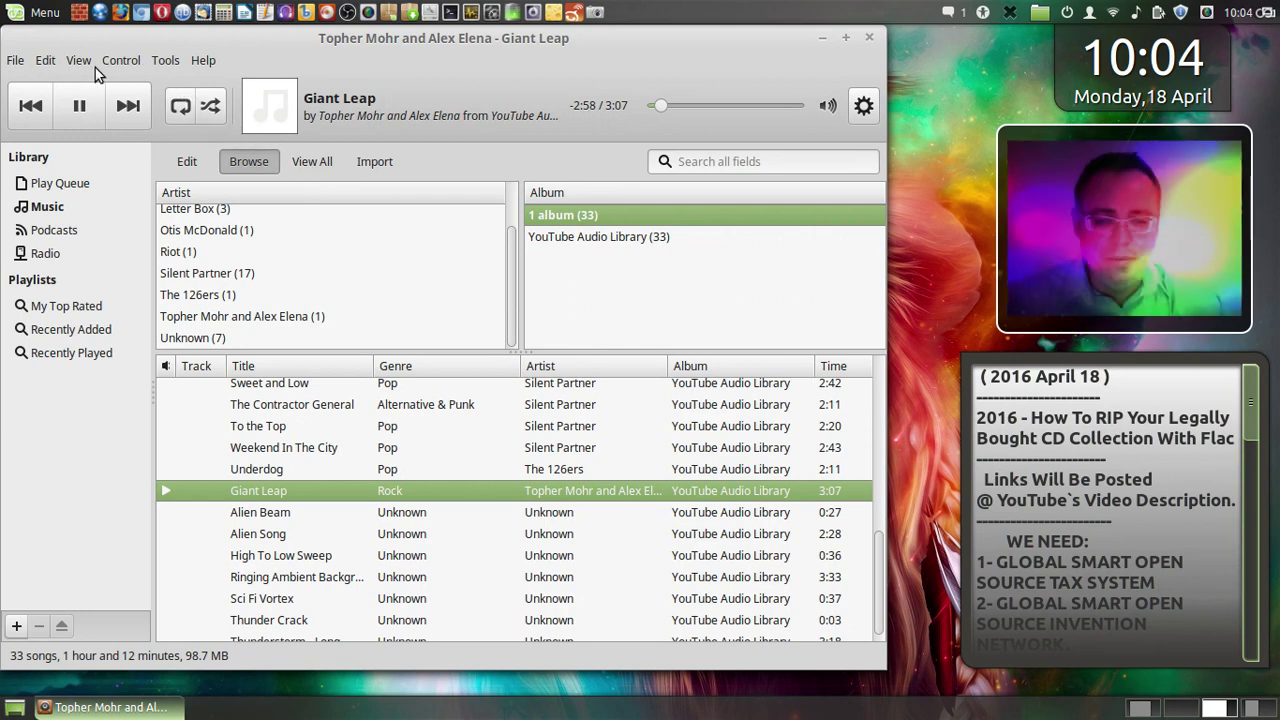
pyautogui.click(128, 60)
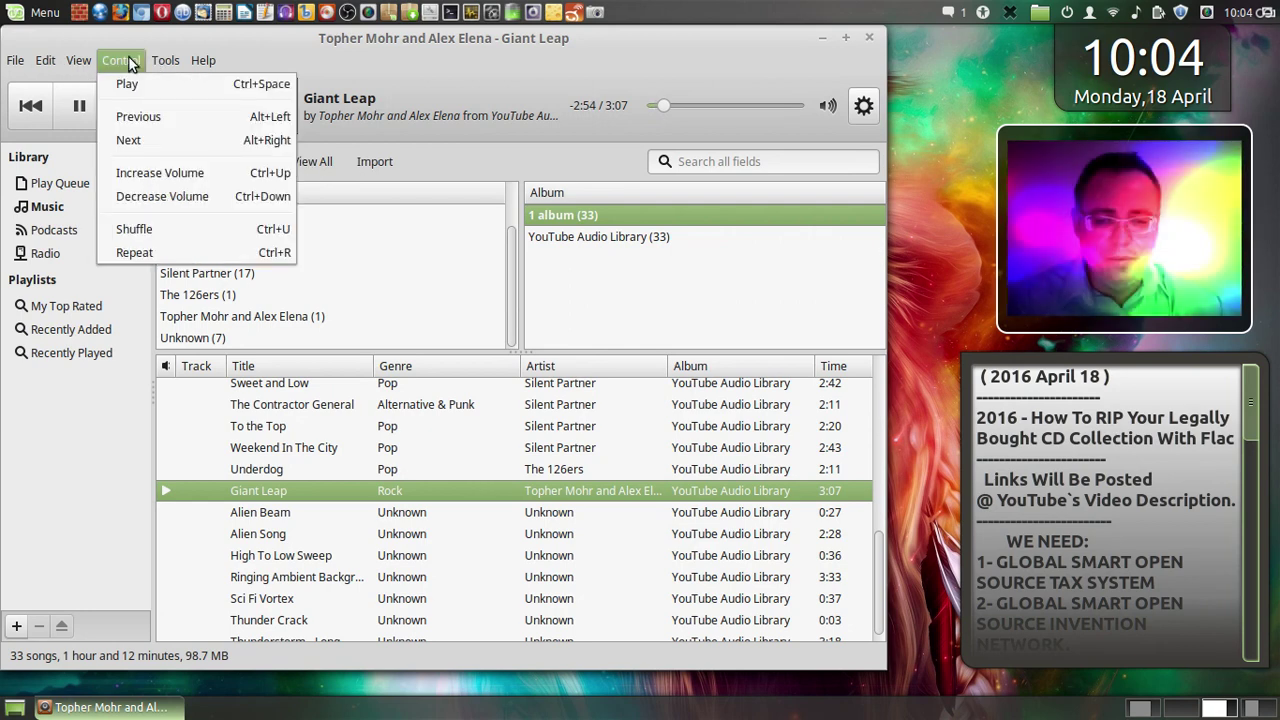
pyautogui.click(168, 253)
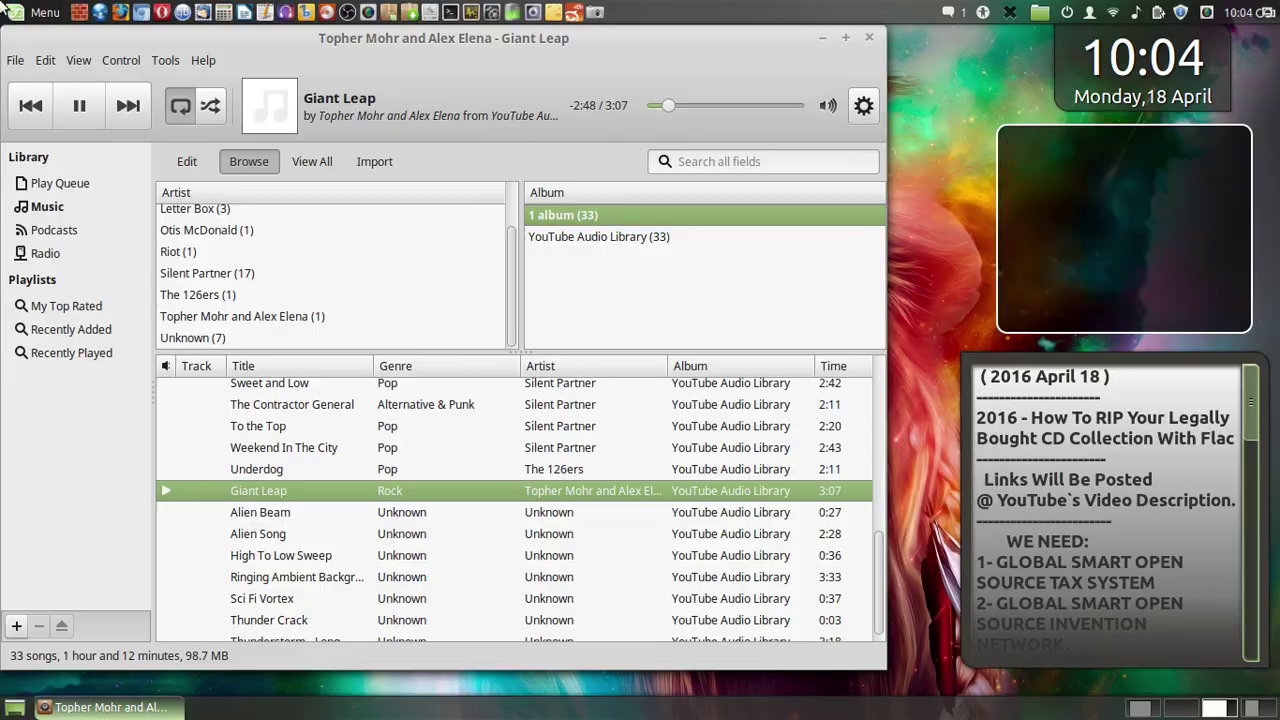
# - Switch to Workspace 2, launch Banshee from the Sound & Video applications, and move its window clear of the desktop widgets
pyautogui.moveTo(1, 4)
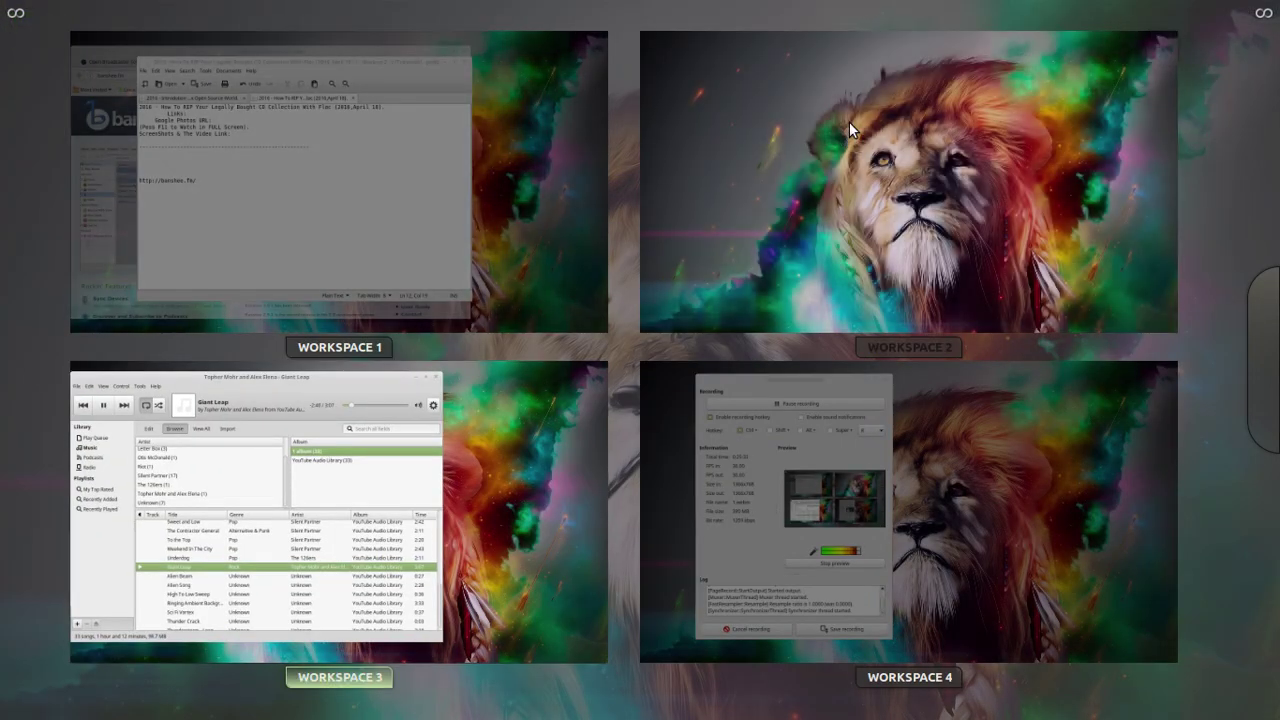
pyautogui.click(849, 122)
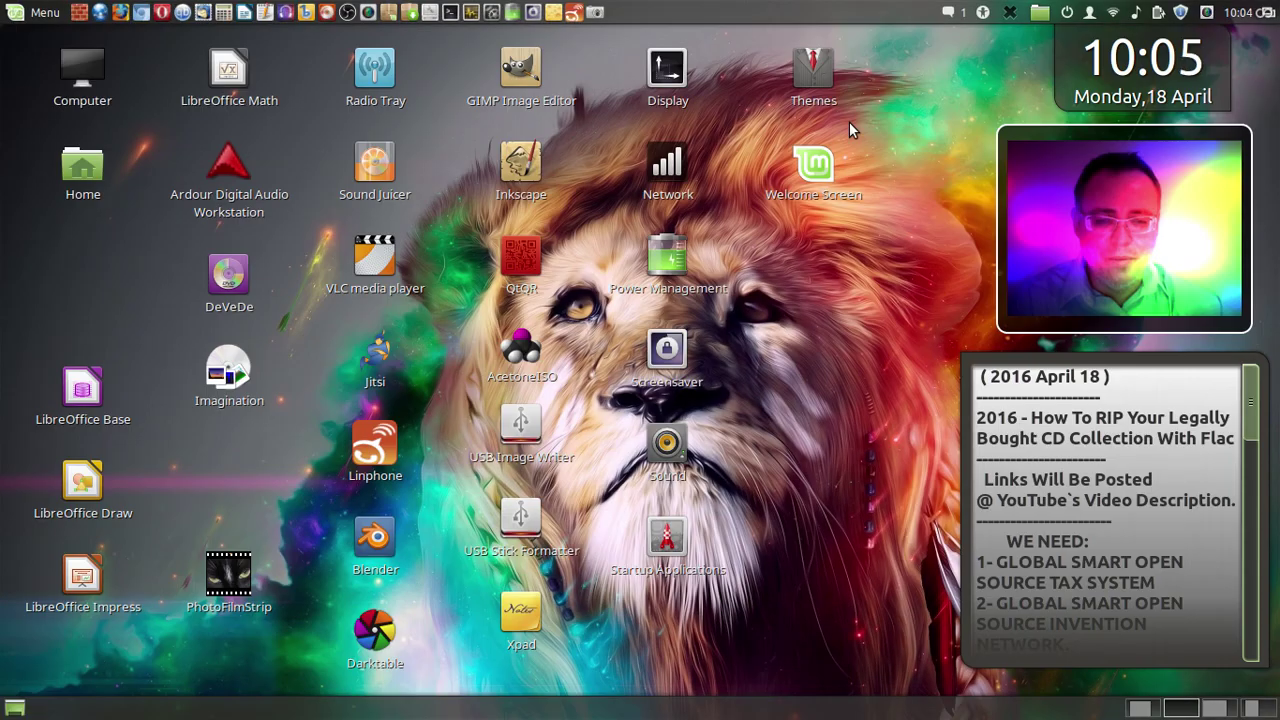
pyautogui.click(57, 12)
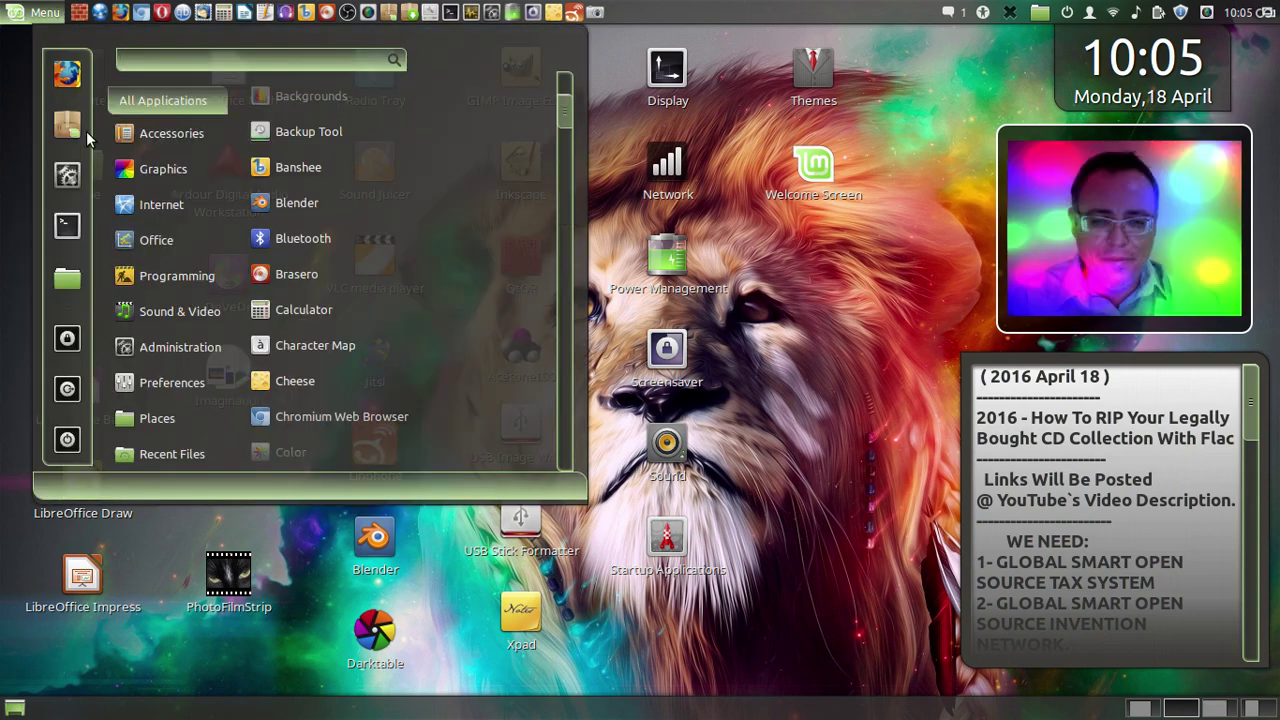
pyautogui.moveTo(161, 313)
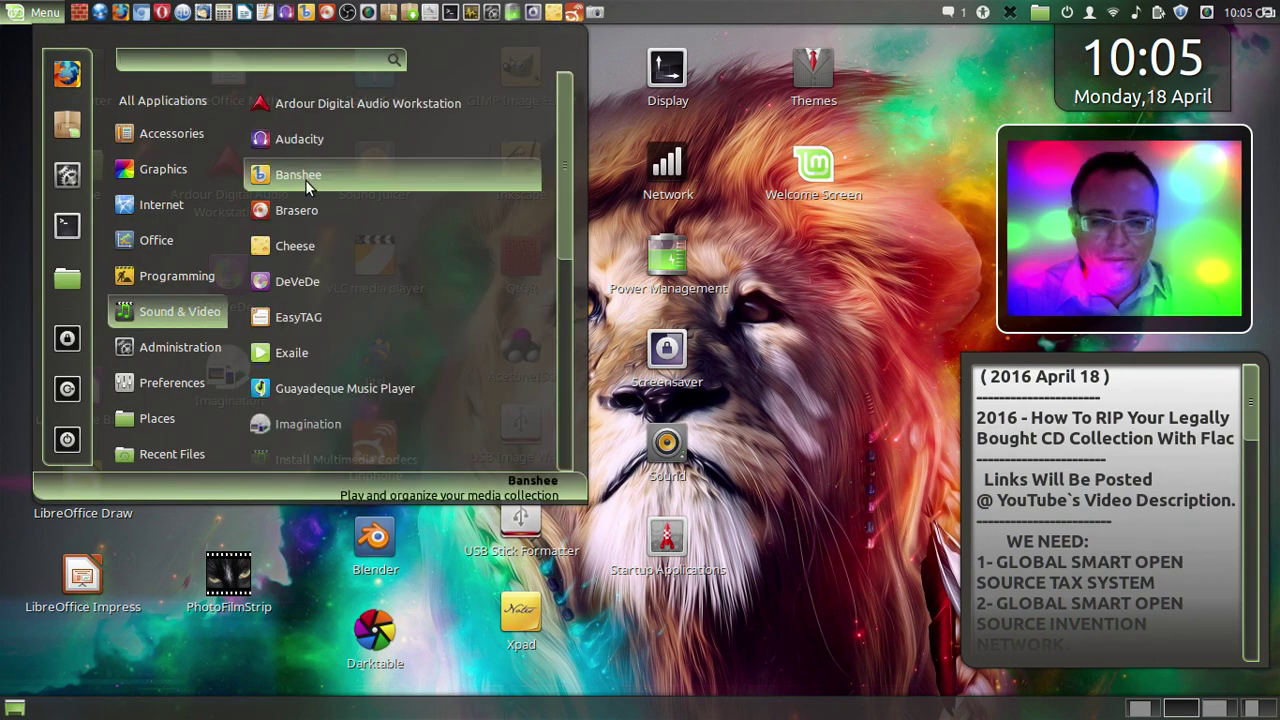
pyautogui.click(853, 190)
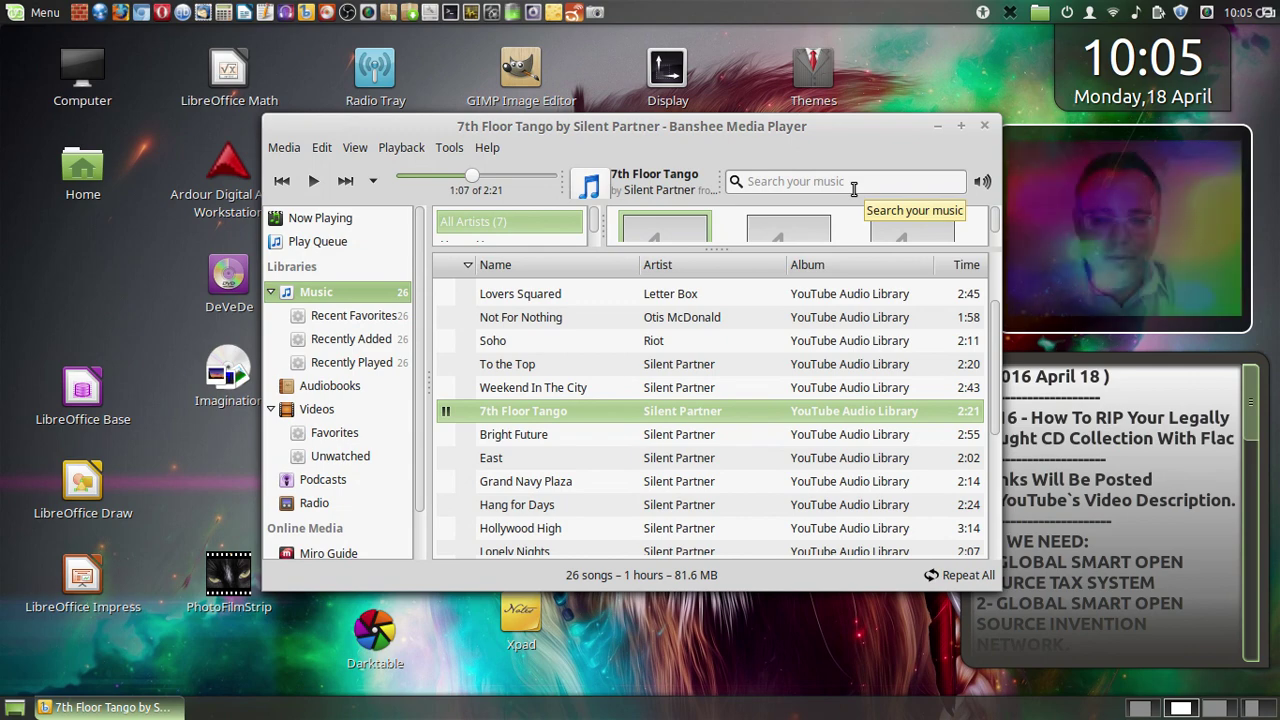
pyautogui.moveTo(643, 126); pyautogui.dragTo(437, 124)
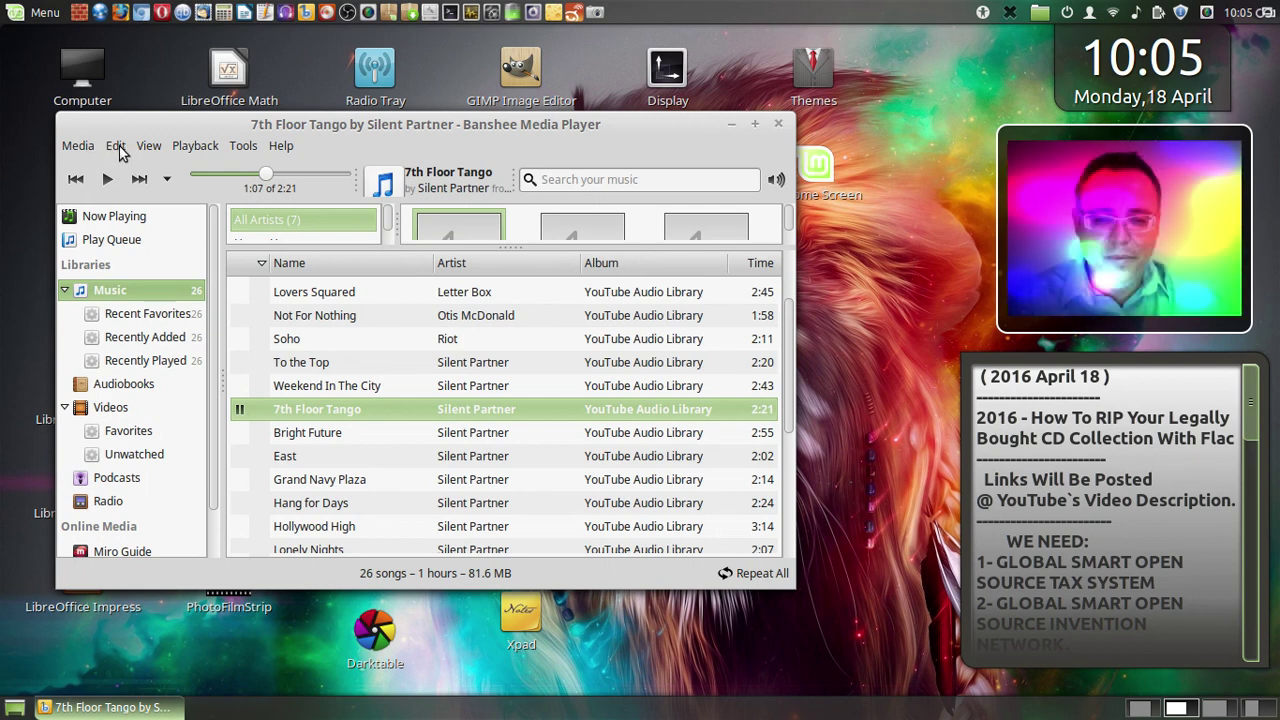
# - Open Banshee's preferences and show the source-specific settings for Audio CDs
pyautogui.click(90, 147)
pyautogui.moveTo(146, 147)
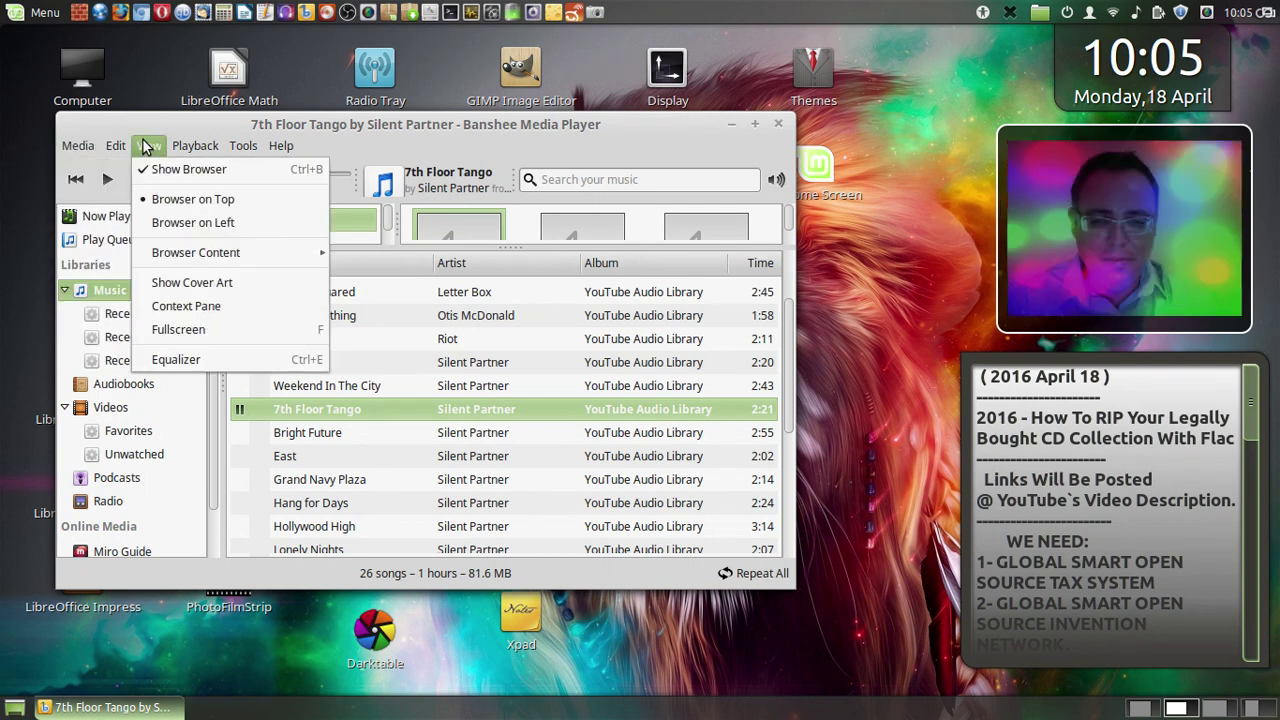
pyautogui.moveTo(252, 148)
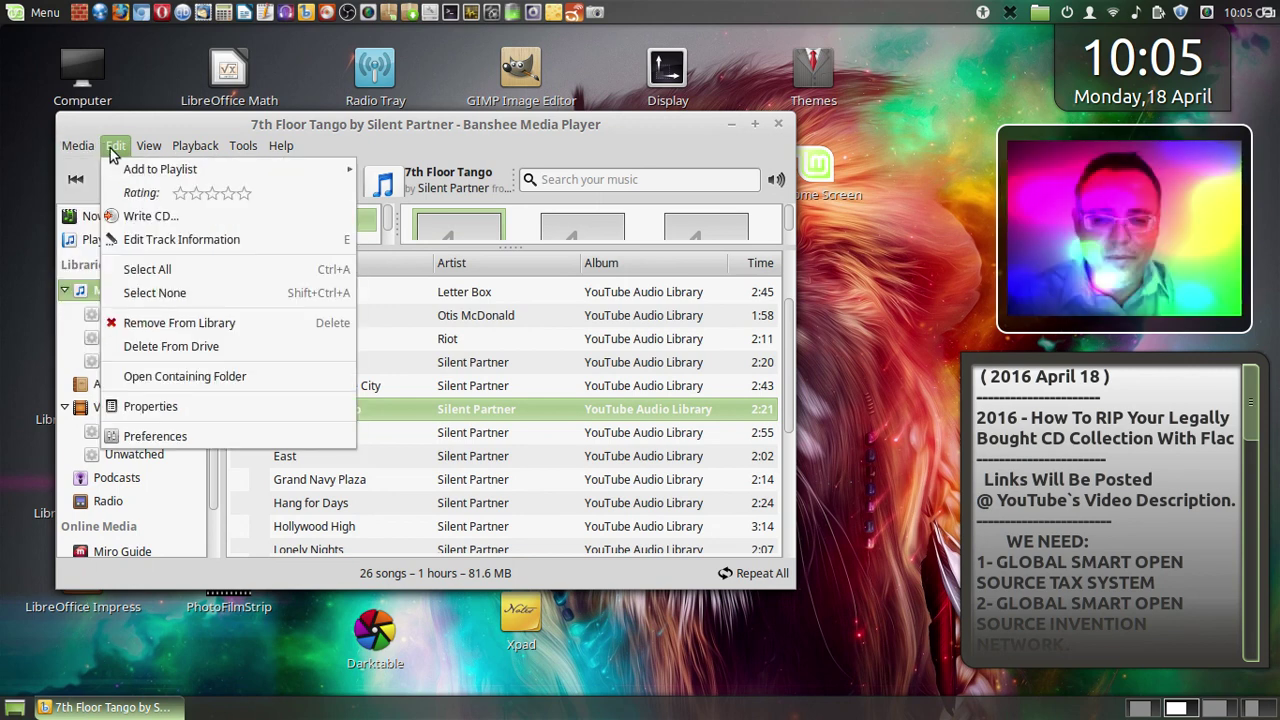
pyautogui.click(150, 437)
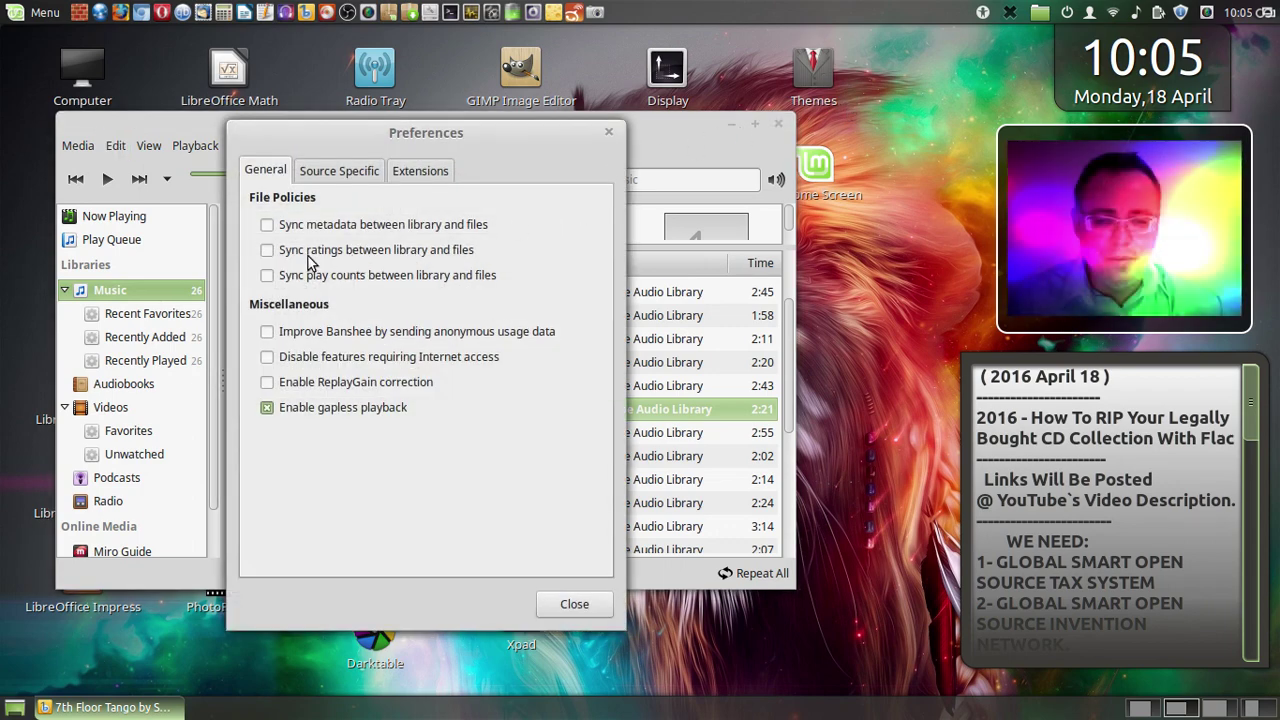
pyautogui.click(340, 171)
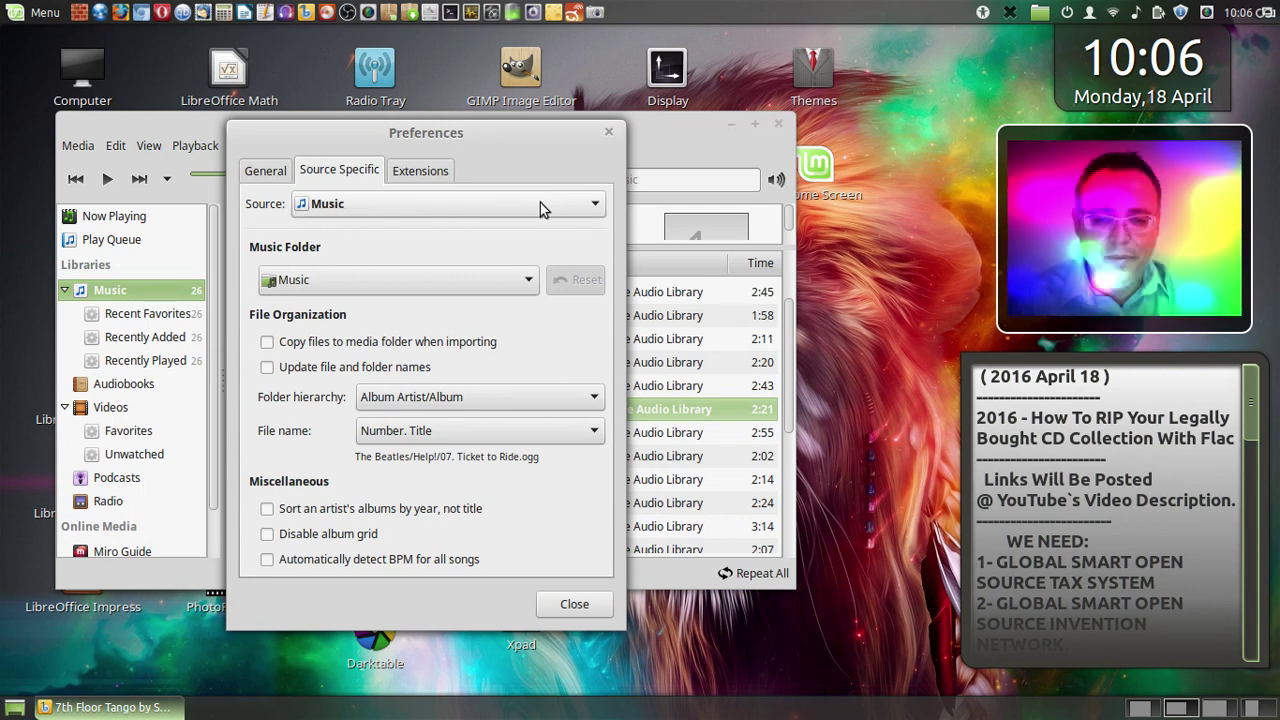
pyautogui.click(590, 207)
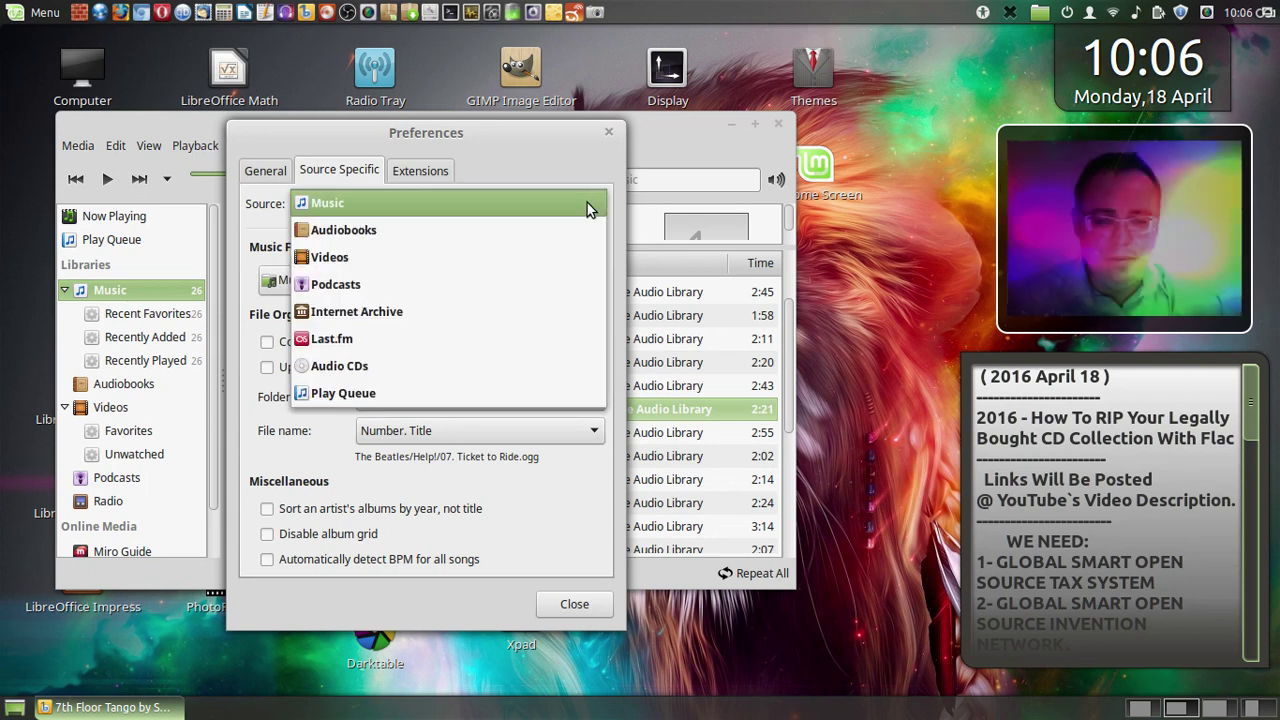
pyautogui.click(357, 372)
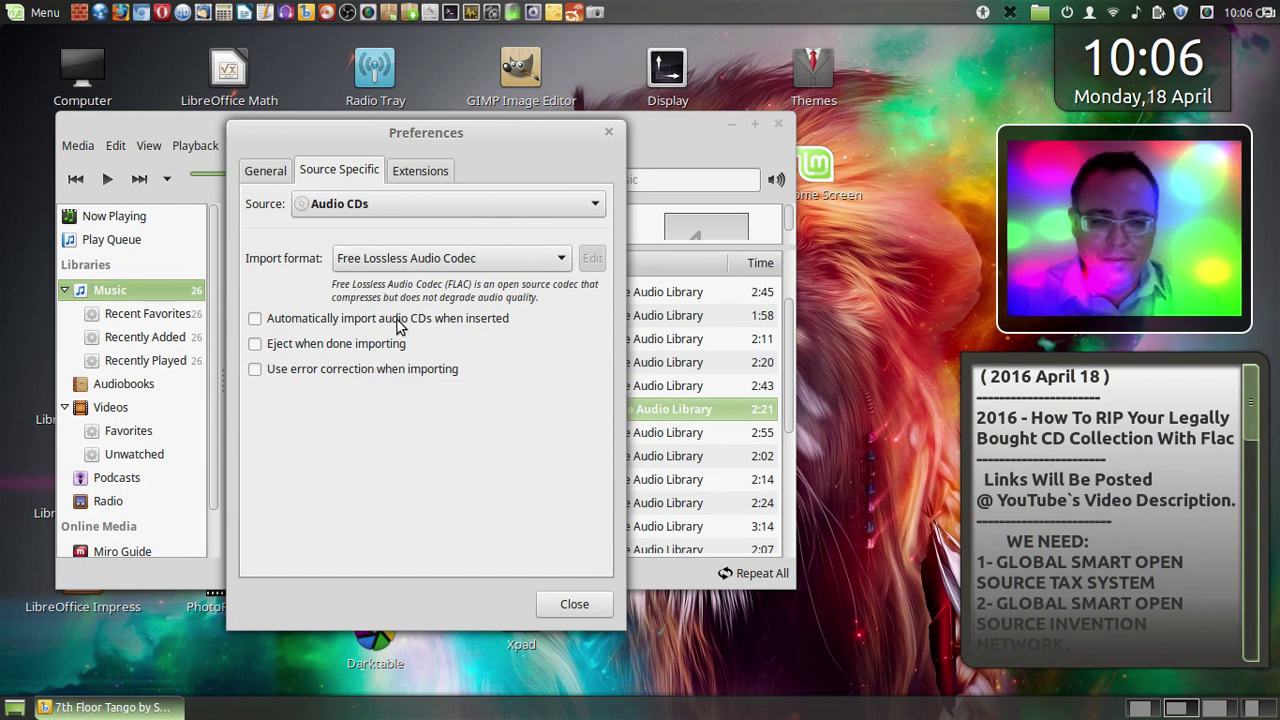
# - Enable automatic import of inserted audio CDs and ejecting when done importing, and close the preferences
pyautogui.click(256, 319)
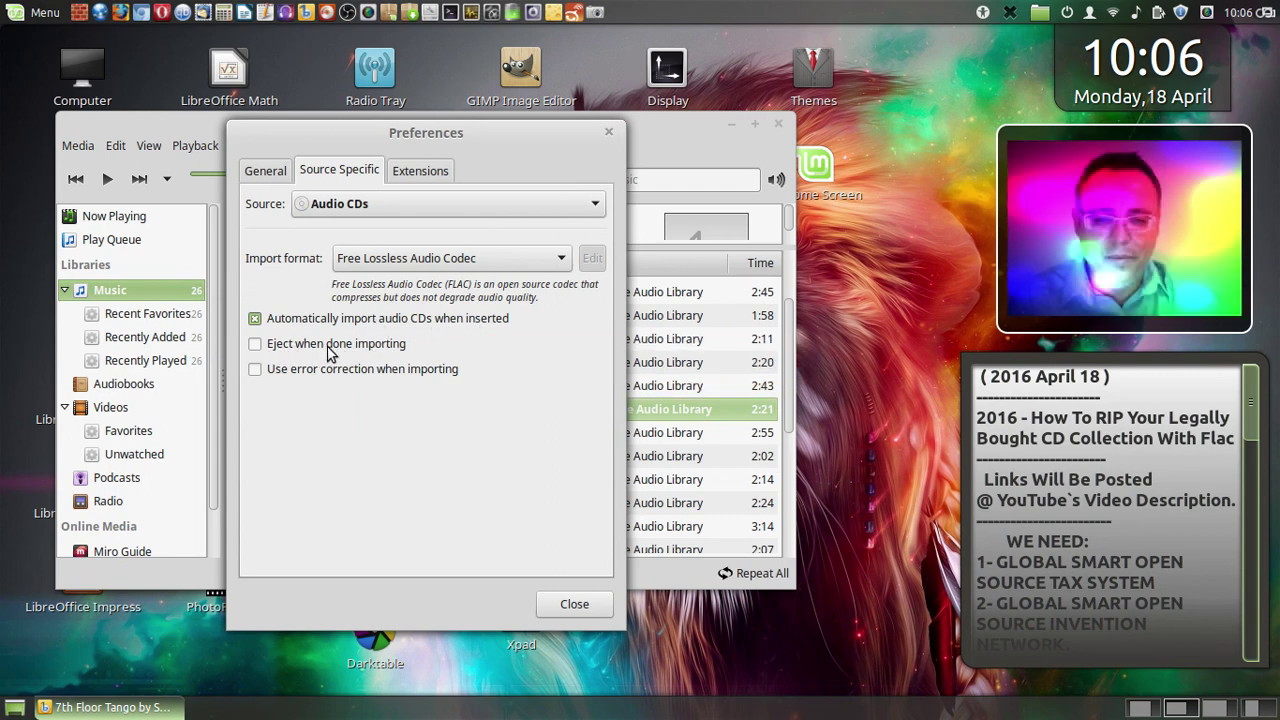
pyautogui.click(256, 345)
pyautogui.click(581, 609)
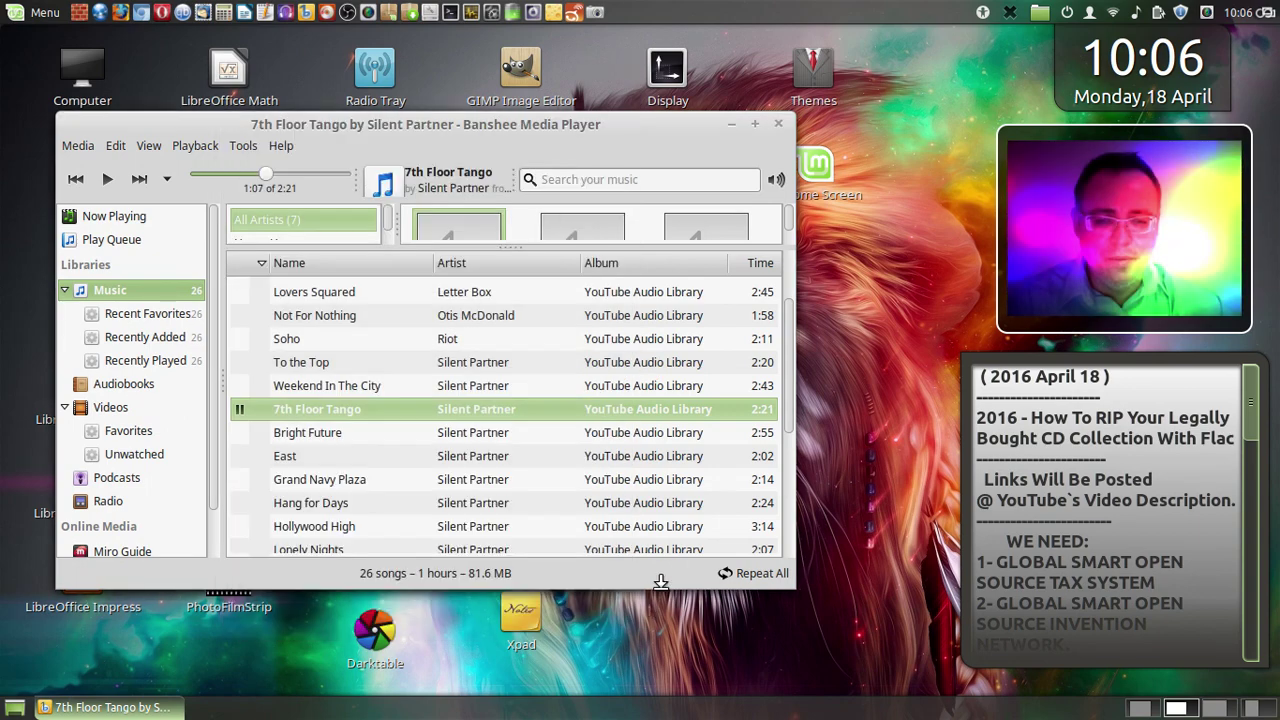
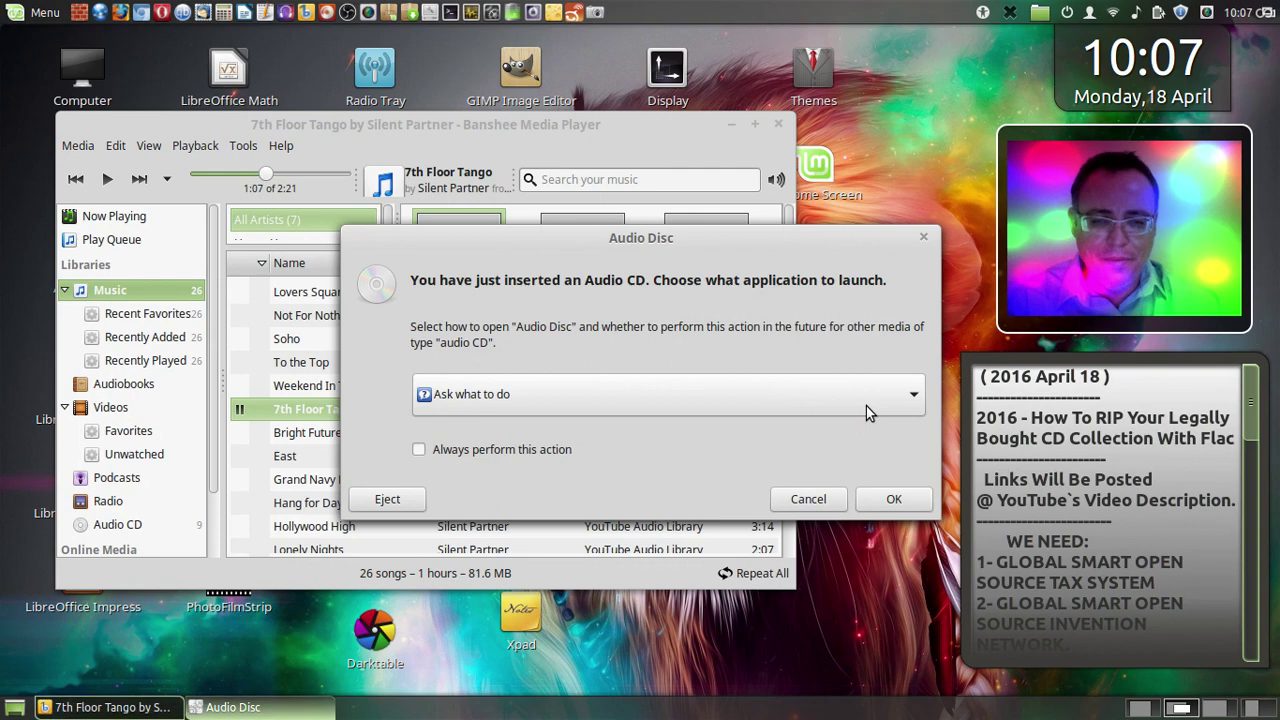
# - Accept "Ask what to do" for the inserted audio disc, and show the Audio CD's tracks in Banshee
pyautogui.click(903, 506)
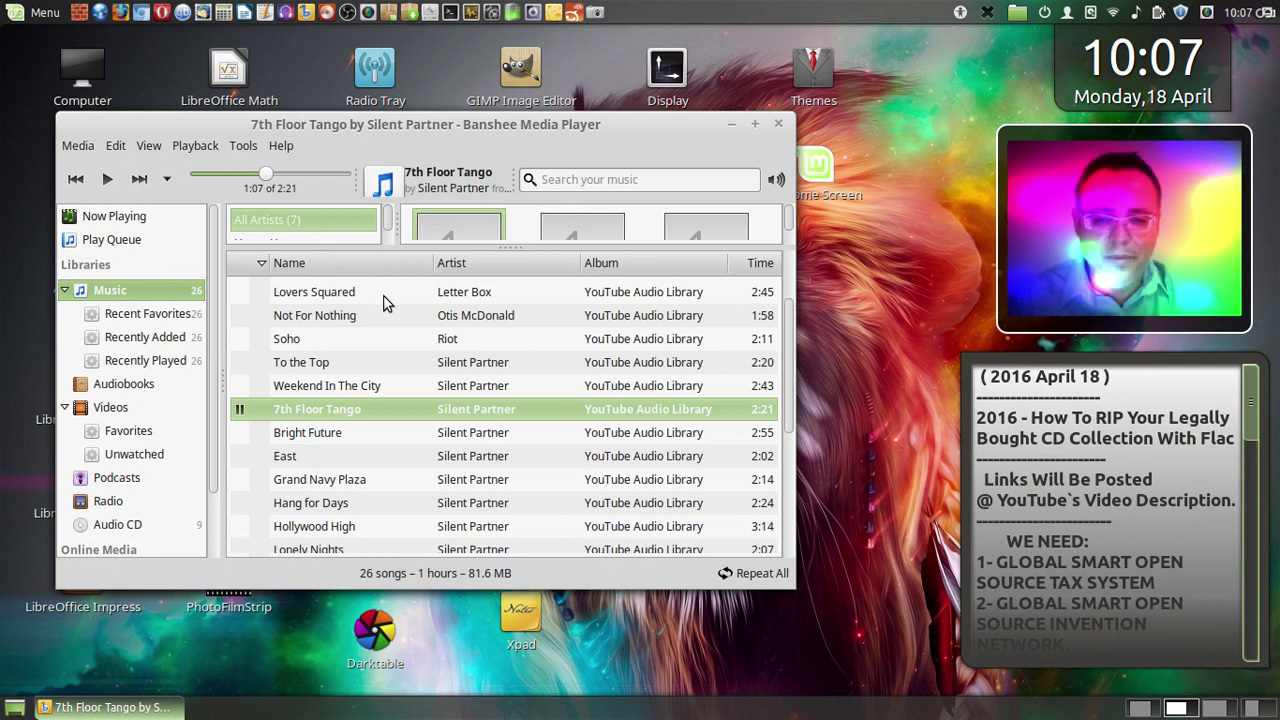
pyautogui.scroll(-2, 140, 488)
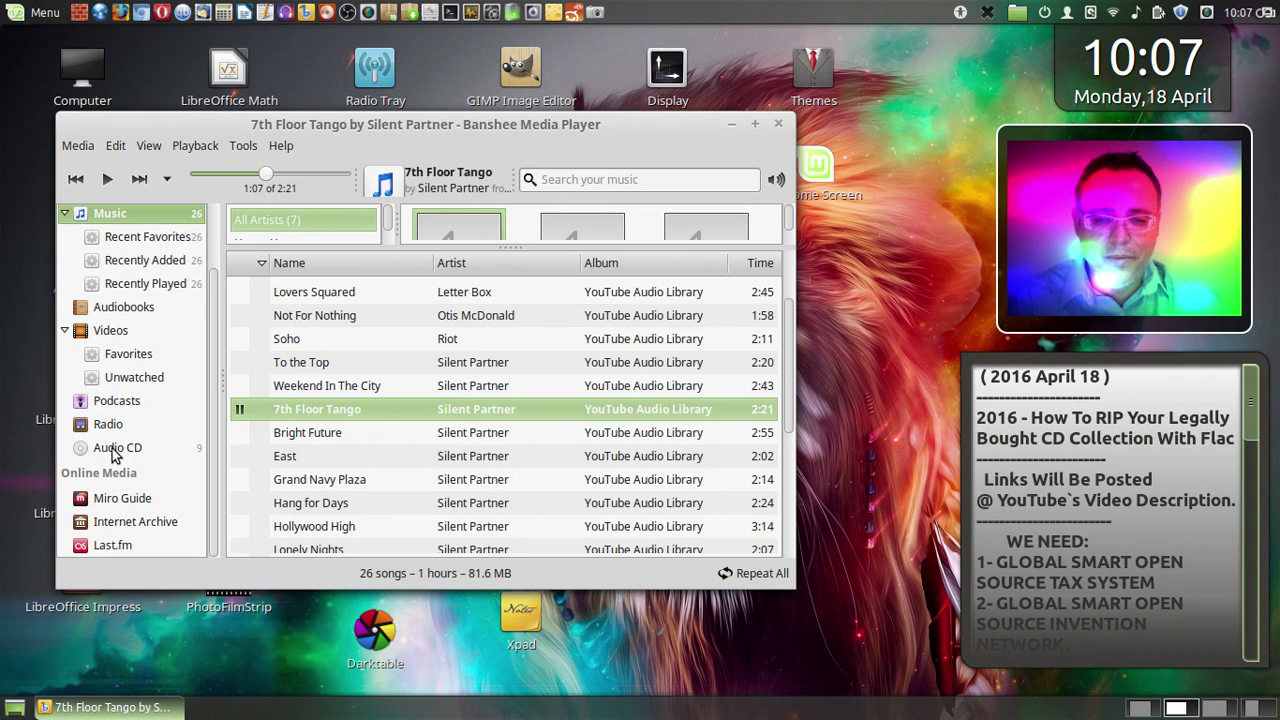
pyautogui.click(112, 450)
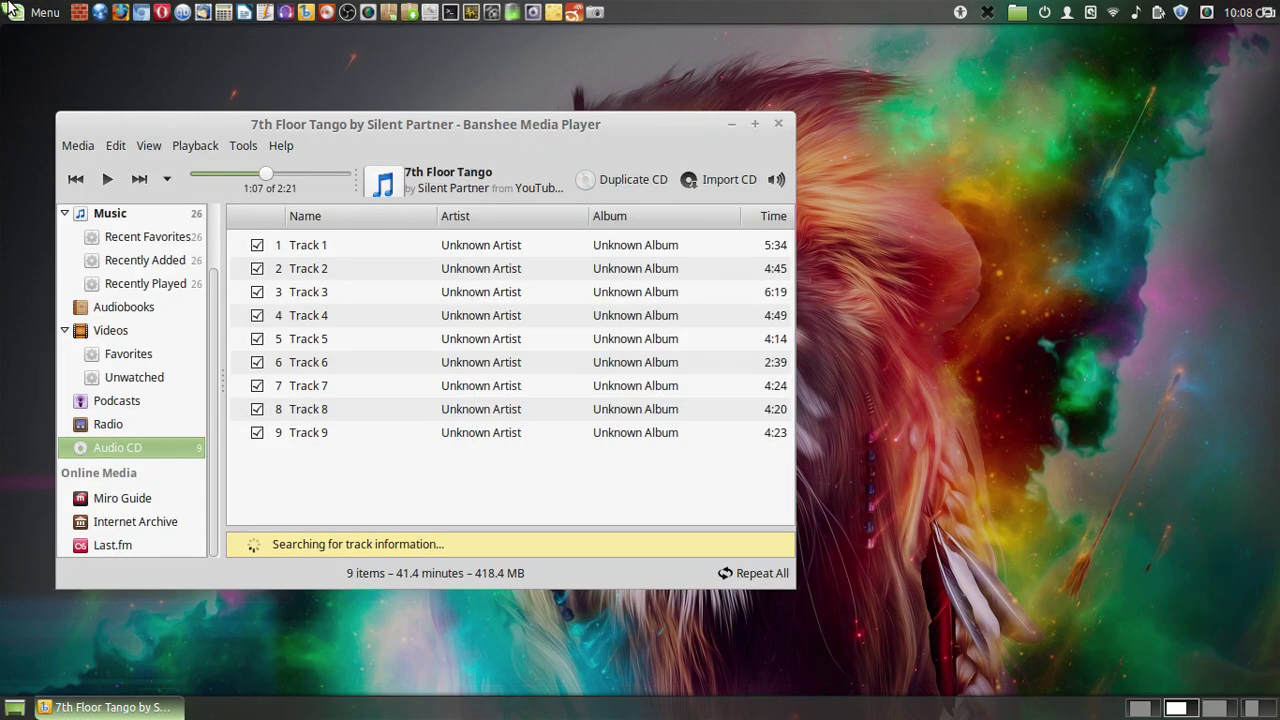
# - Switch to Rhythmbox on Workspace 3 and play the track Heavy from the start of the song list
pyautogui.moveTo(12, 9)
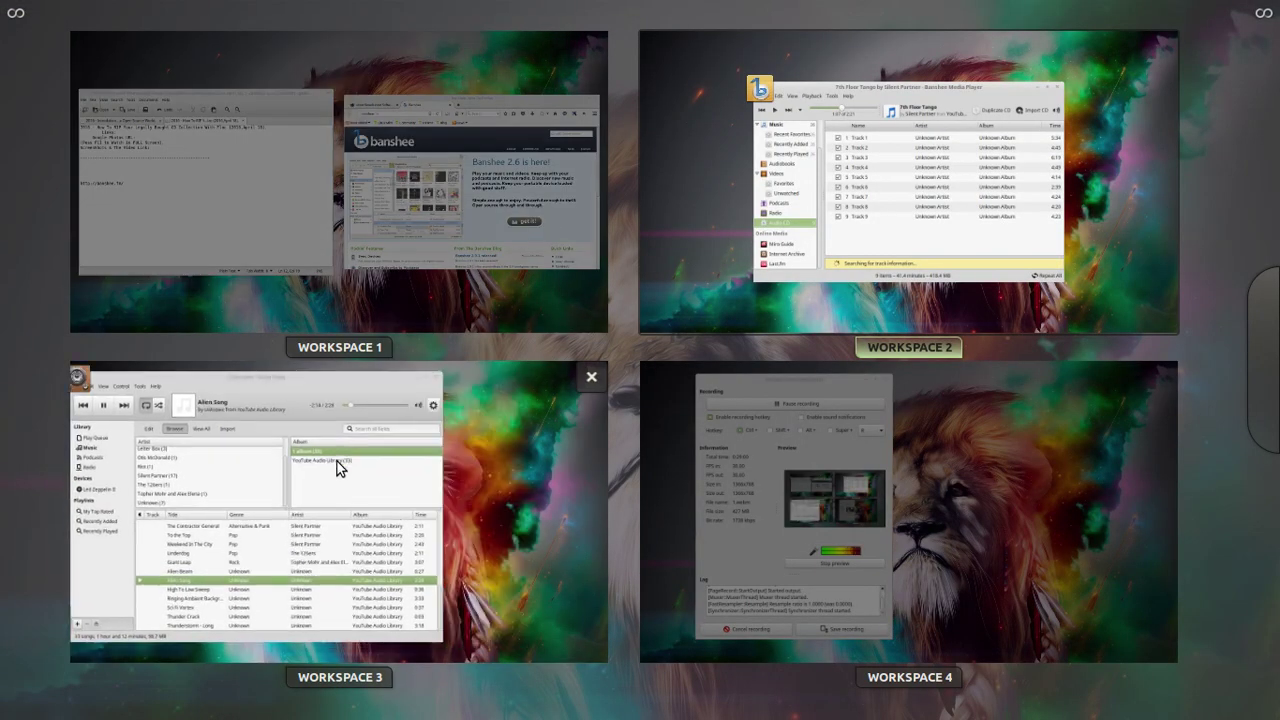
pyautogui.click(336, 467)
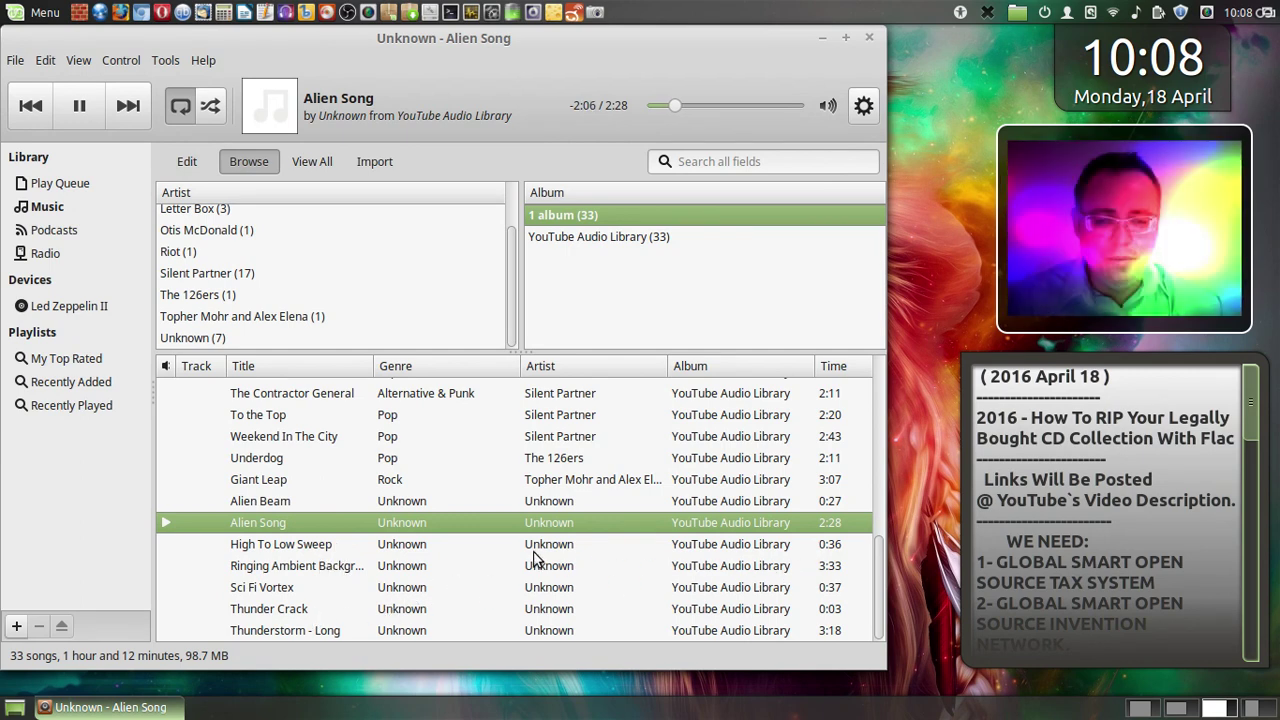
pyautogui.scroll(6, 392, 500)
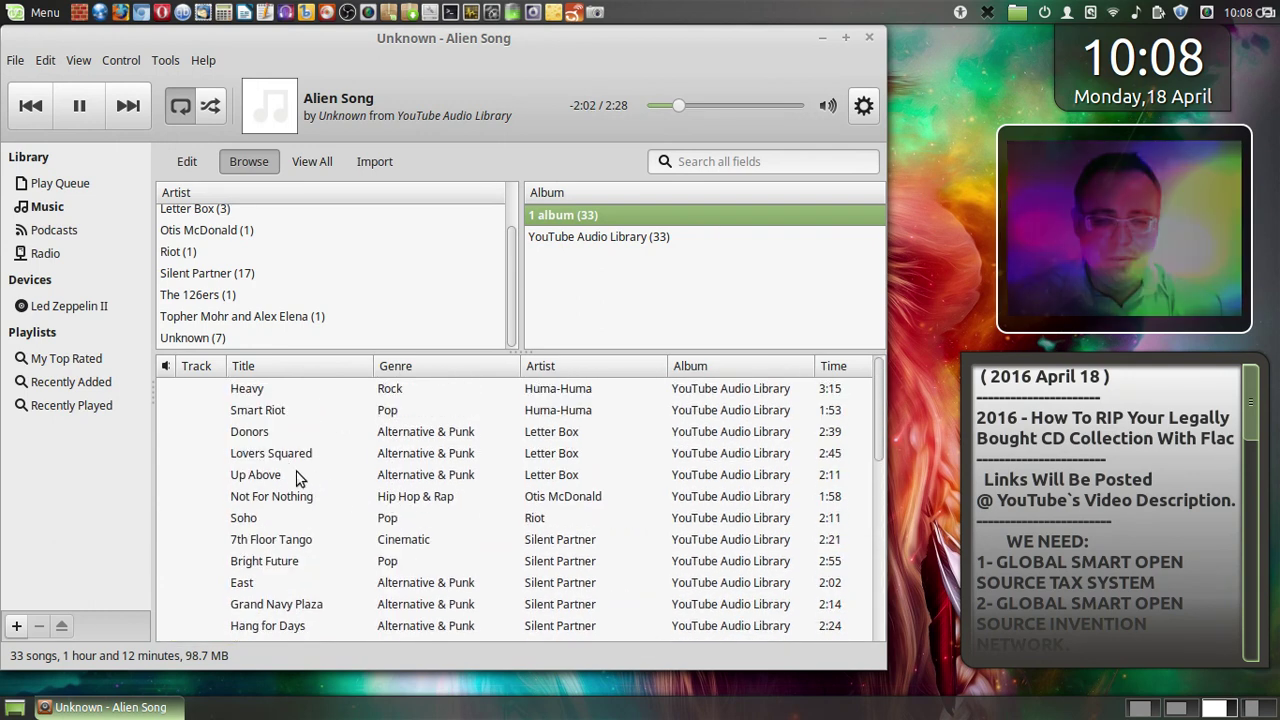
pyautogui.doubleClick(262, 390)
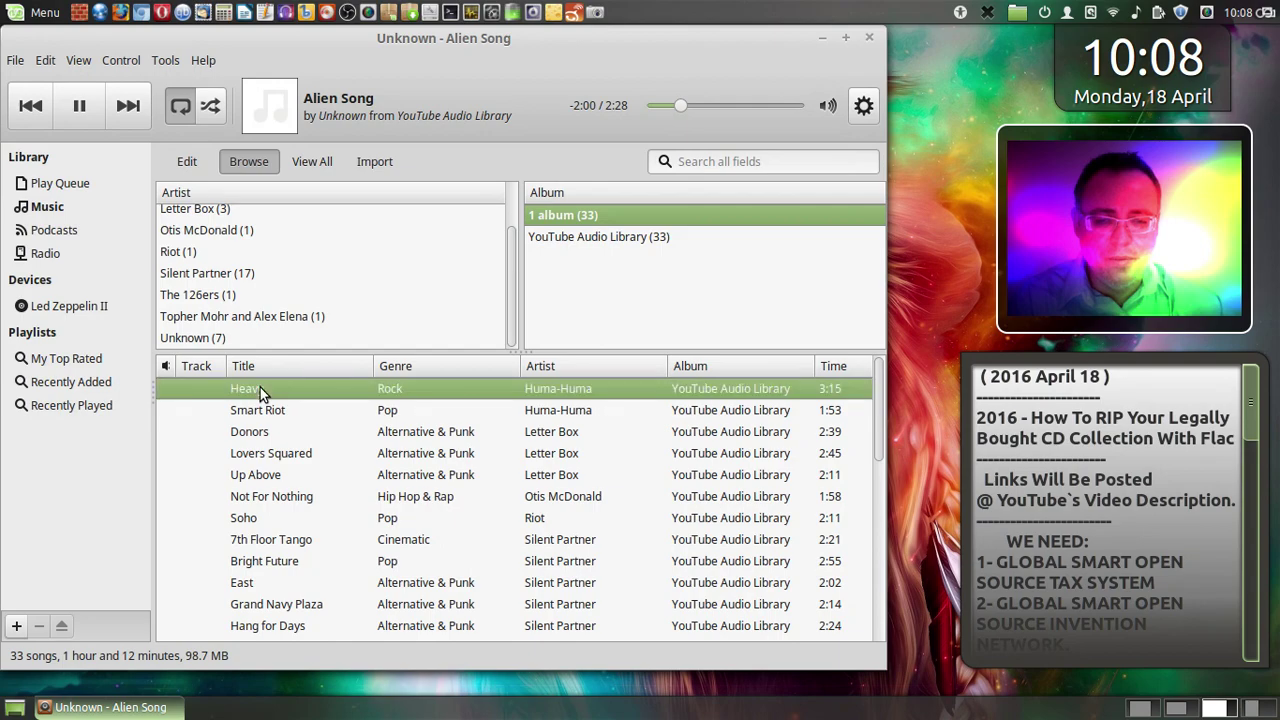
pyautogui.moveTo(3, 3)
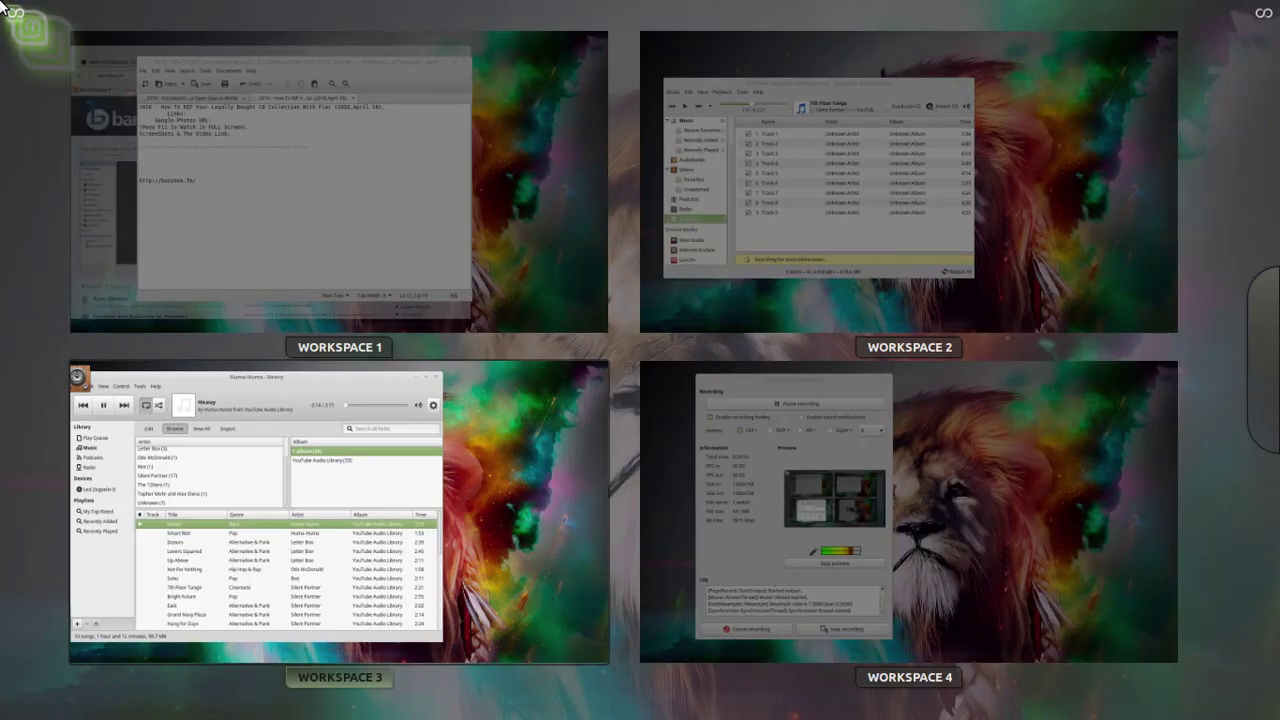
pyautogui.click(292, 445)
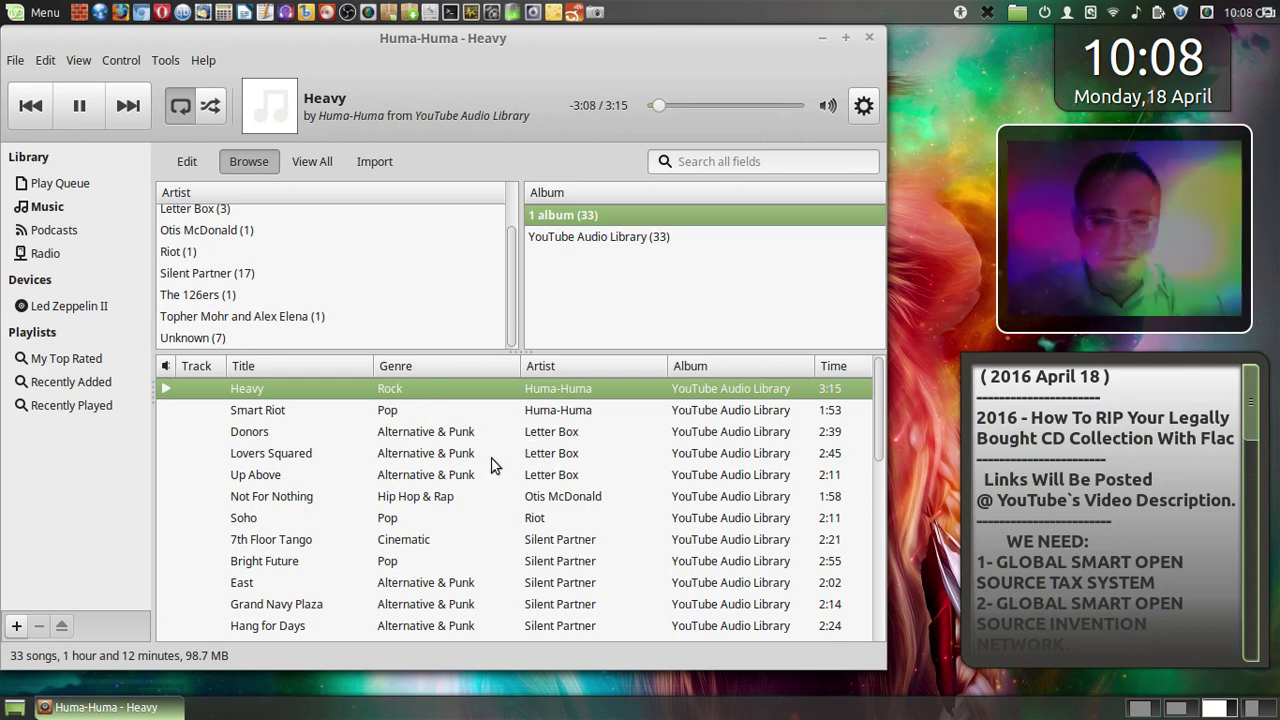
# - Show the Led Zeppelin II disc in Rhythmbox and compare its track details with Banshee's listing on Workspace 2
pyautogui.click(48, 307)
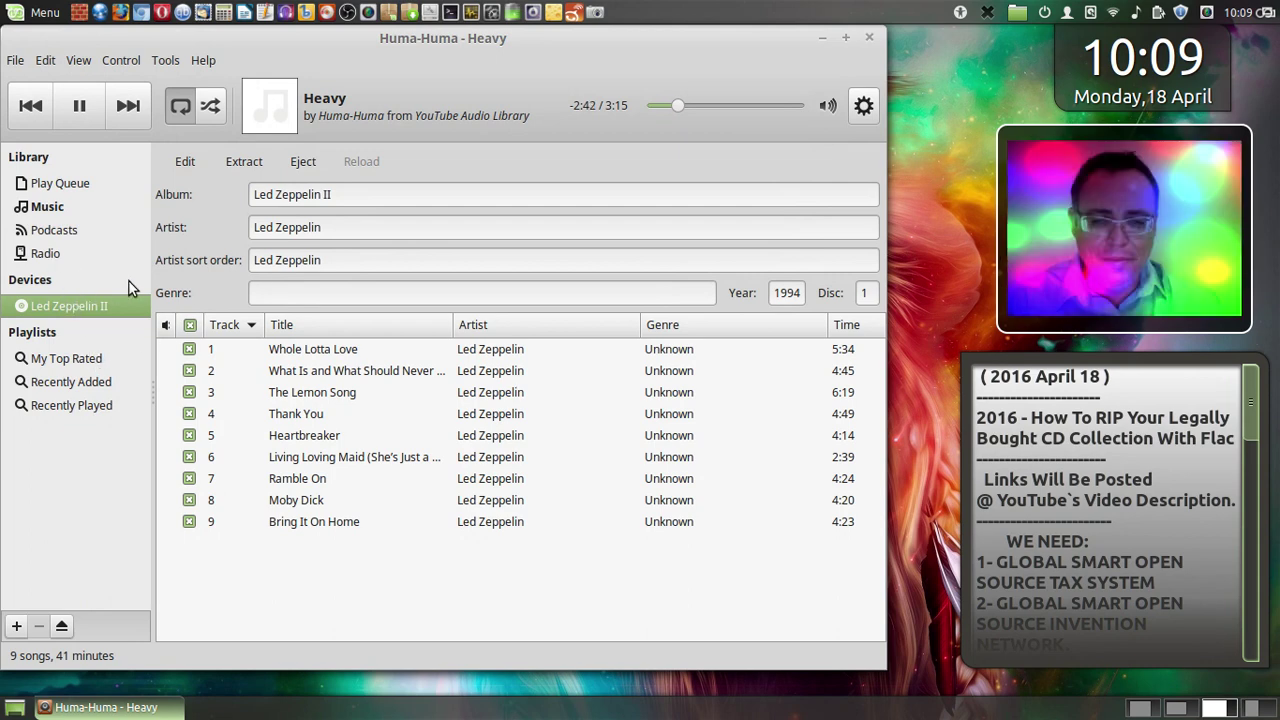
pyautogui.moveTo(2, 4)
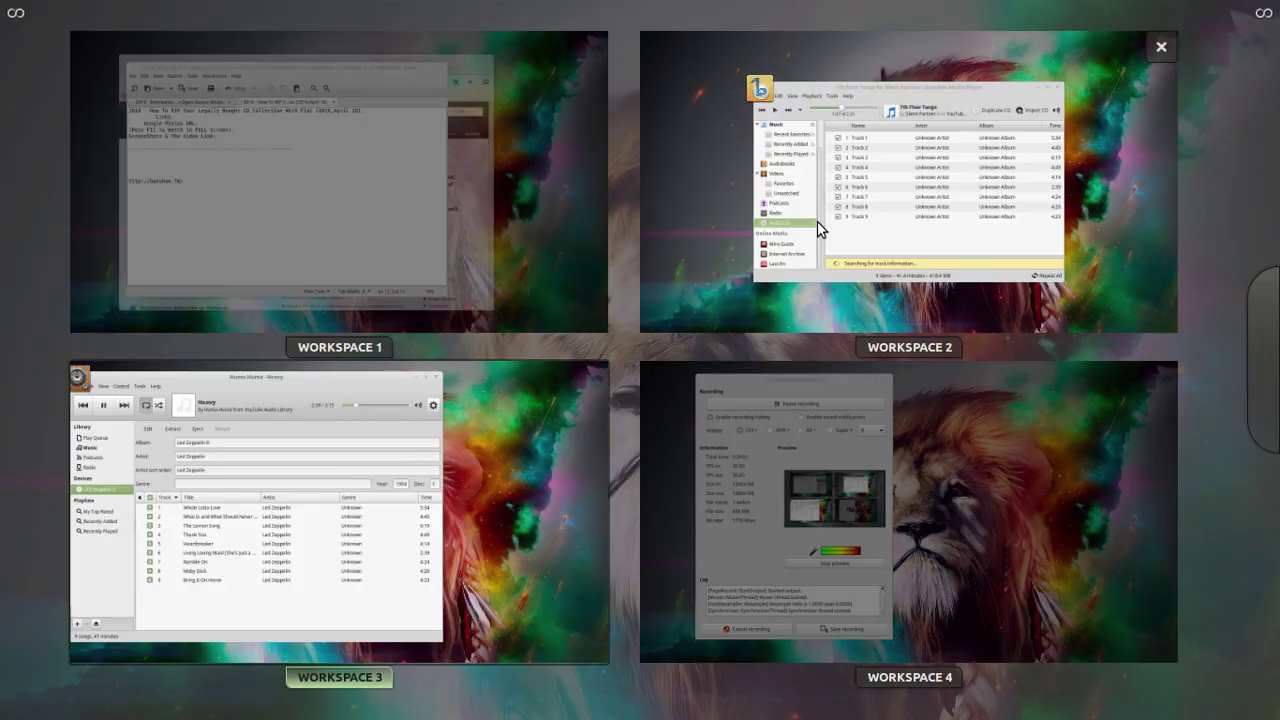
pyautogui.click(817, 221)
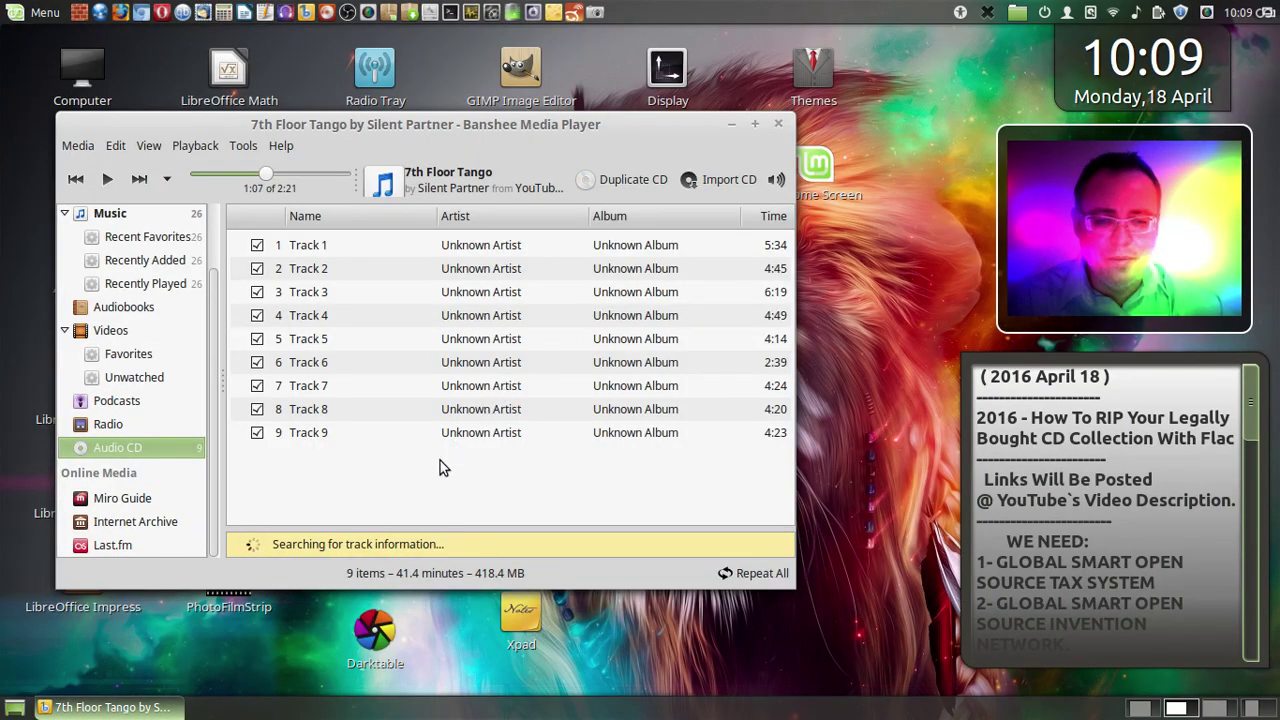
pyautogui.moveTo(3, 6)
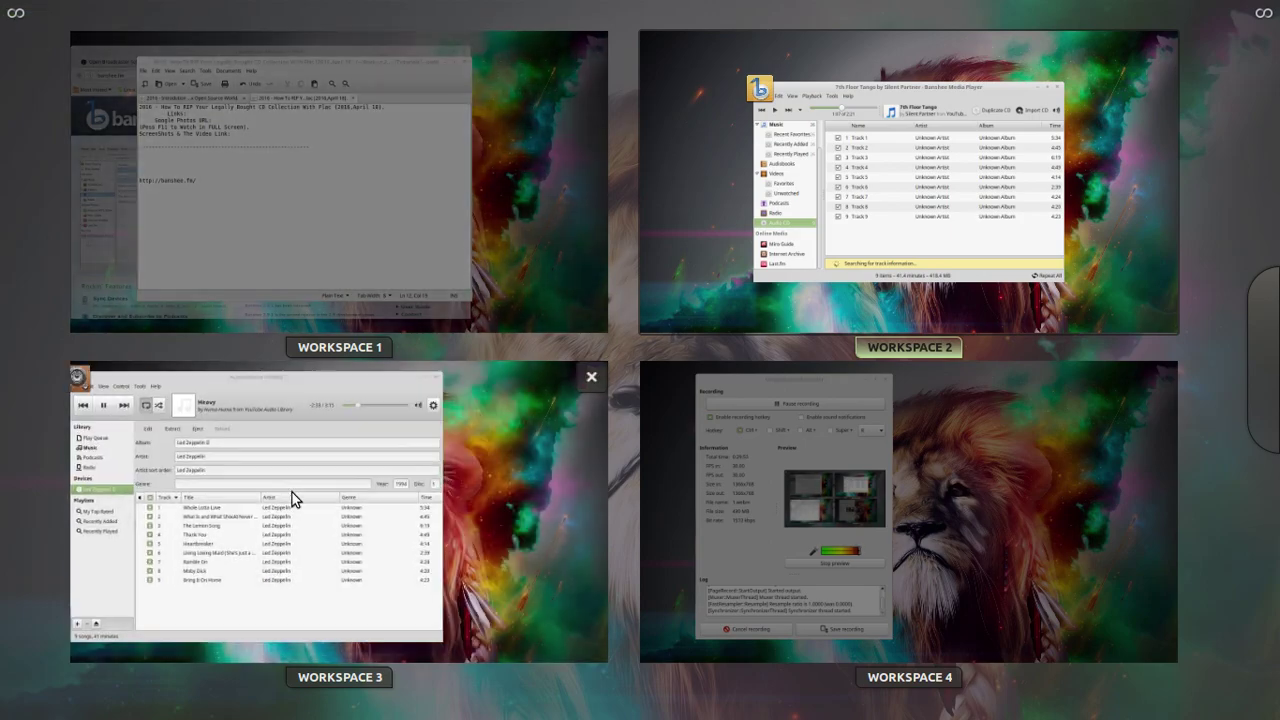
pyautogui.click(307, 493)
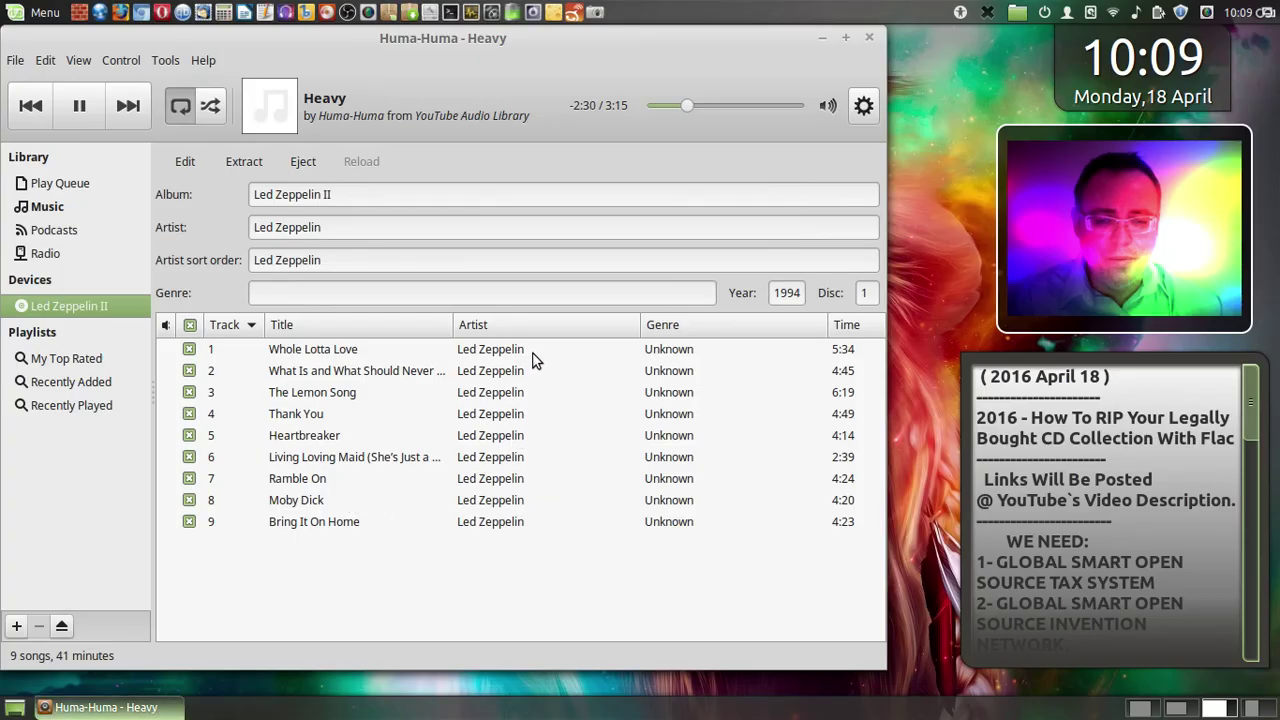
# - Set the preferred format for music files to FLAC in the Rhythmbox preferences
pyautogui.click(863, 106)
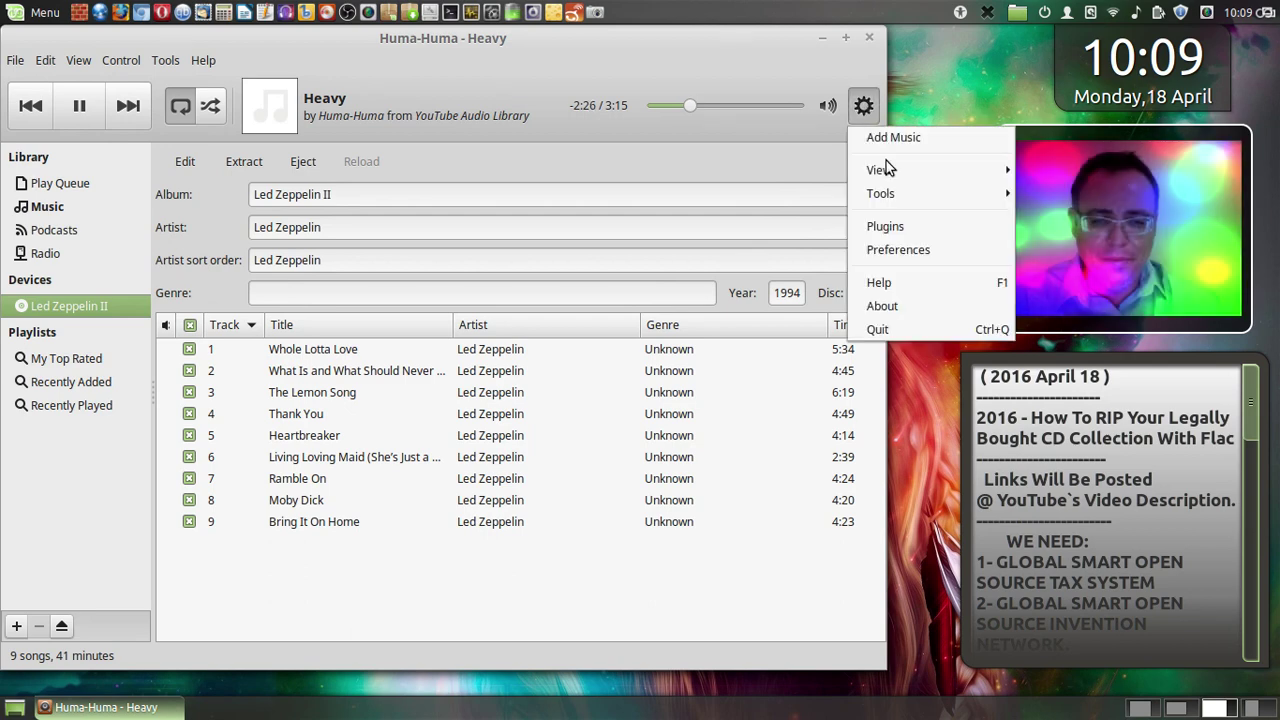
pyautogui.click(893, 248)
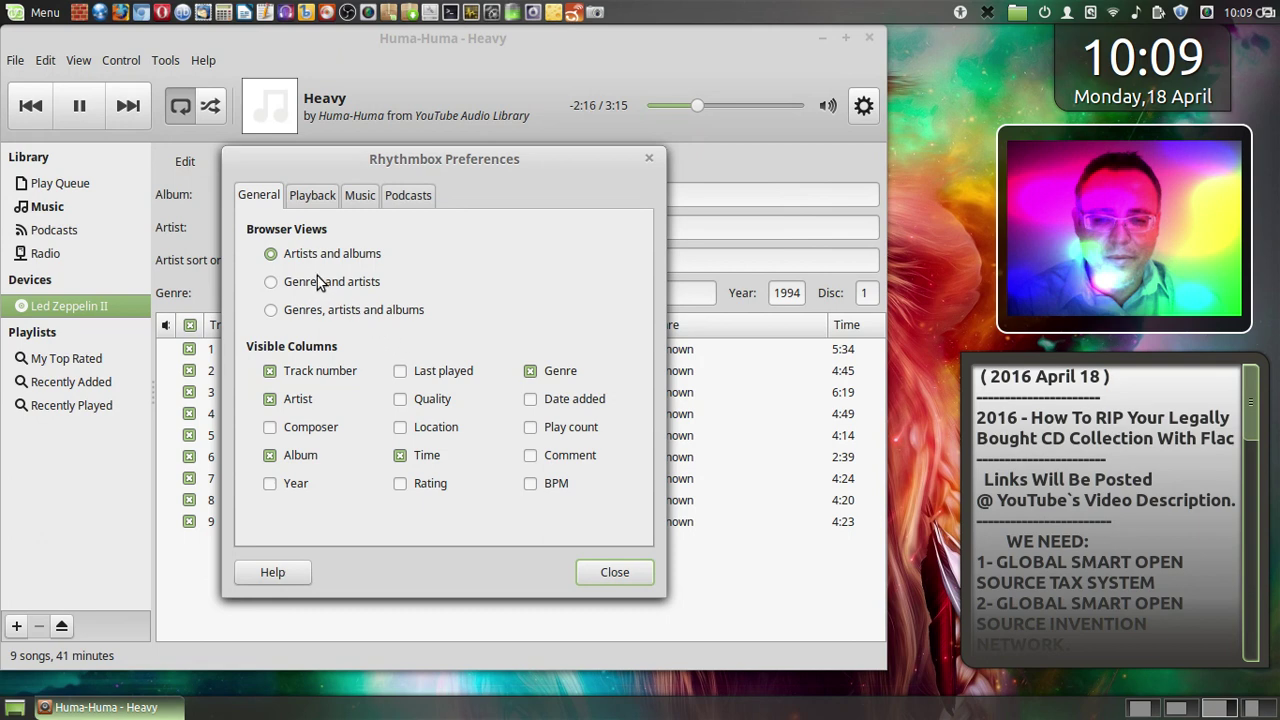
pyautogui.click(322, 196)
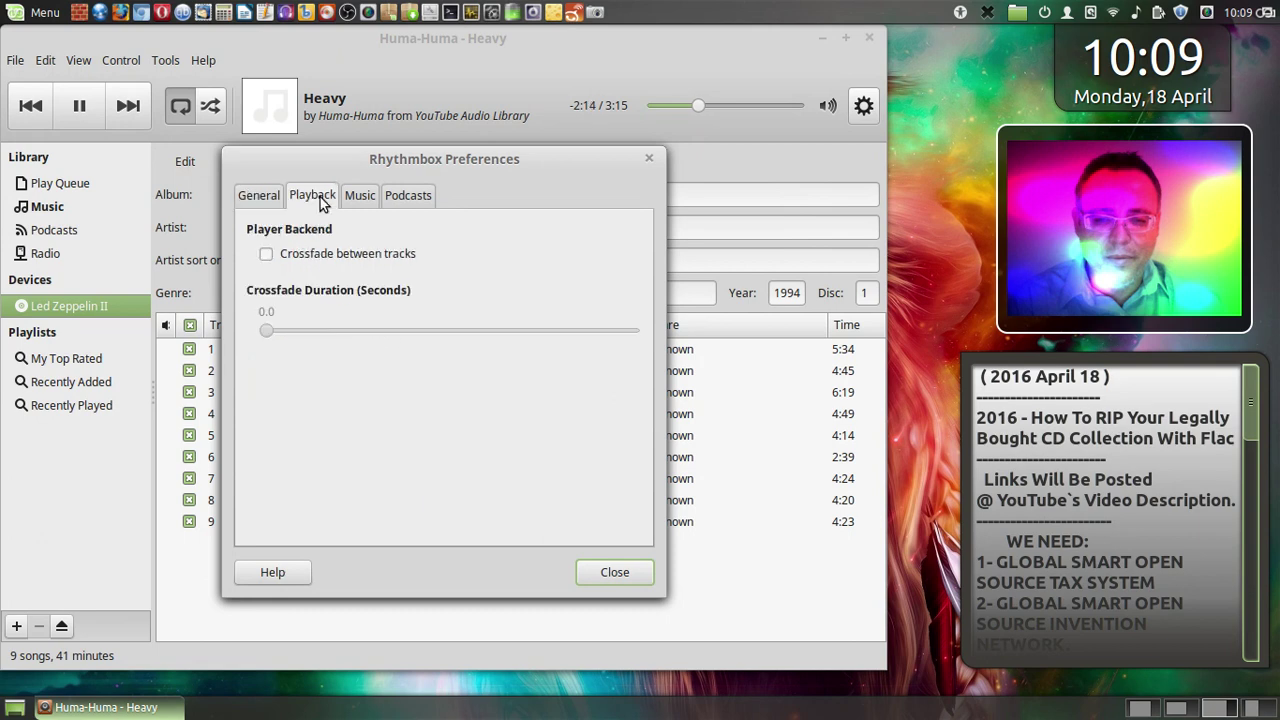
pyautogui.click(358, 197)
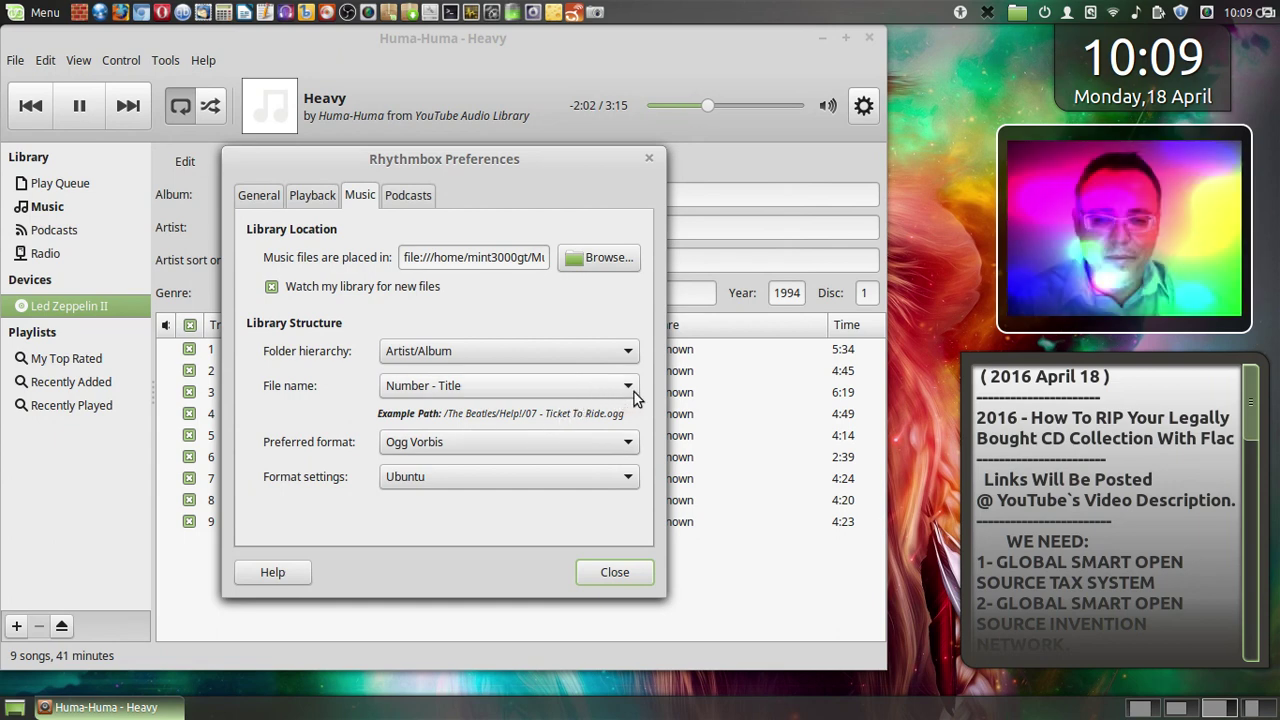
pyautogui.click(634, 447)
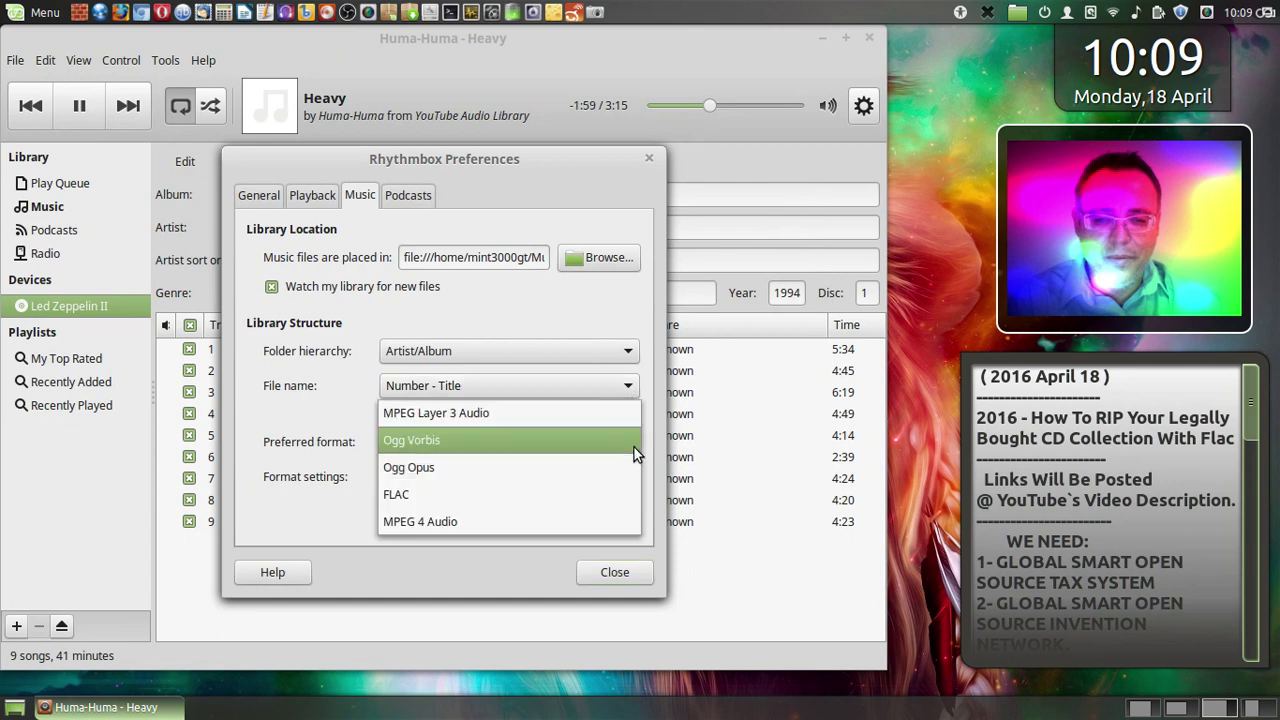
pyautogui.click(587, 495)
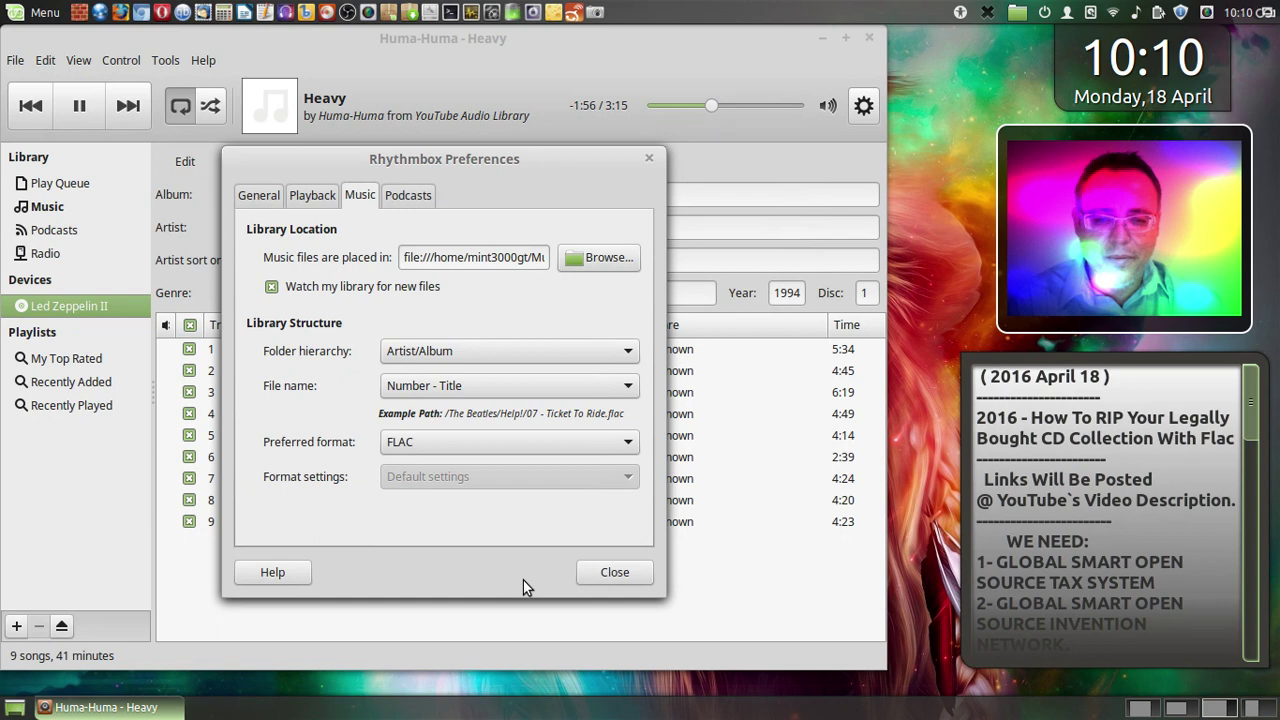
# - Close the Rhythmbox preferences and set the genre of the Led Zeppelin II disc to Rock
pyautogui.click(600, 574)
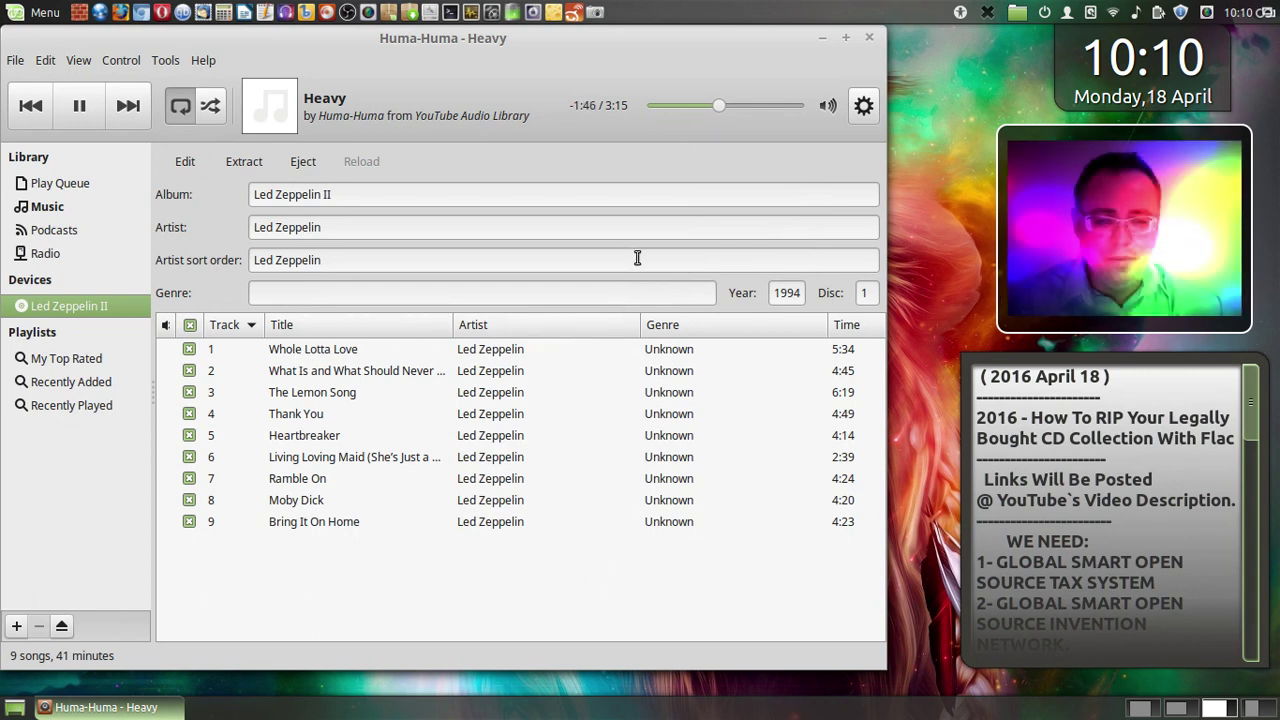
pyautogui.click(640, 293)
pyautogui.write('Ro')
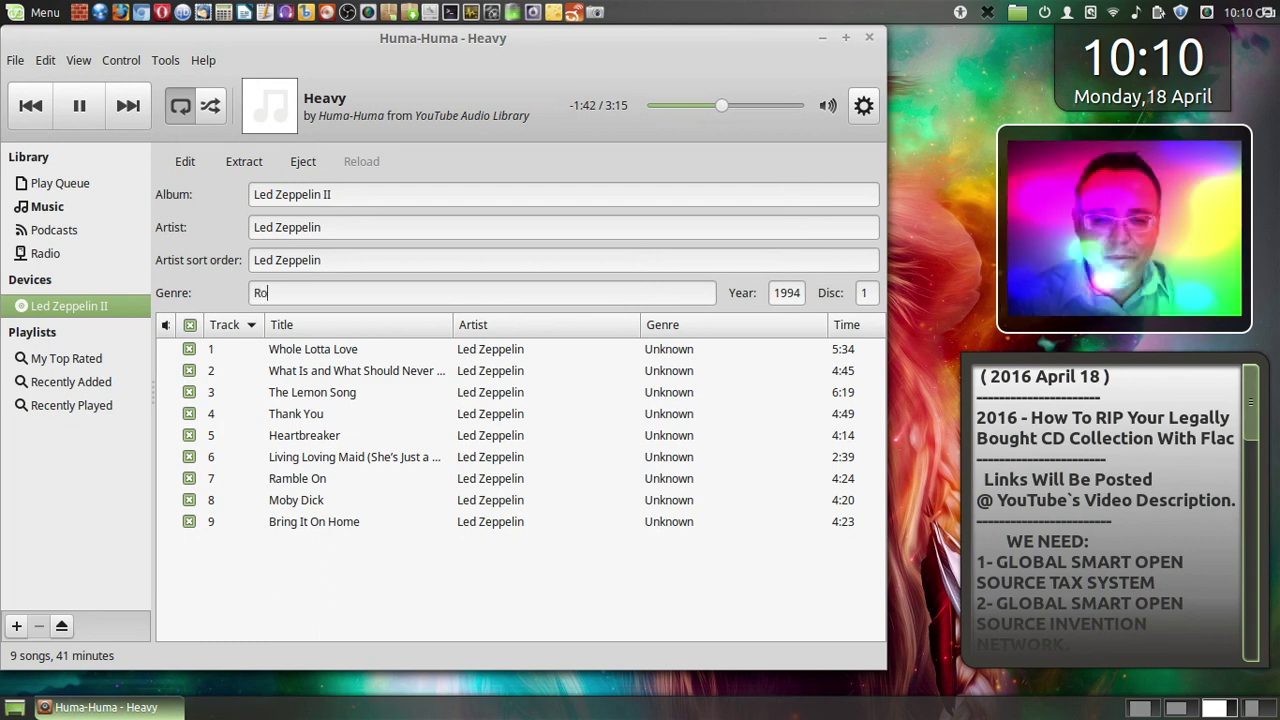
pyautogui.write('ck')
pyautogui.click(16, 61)
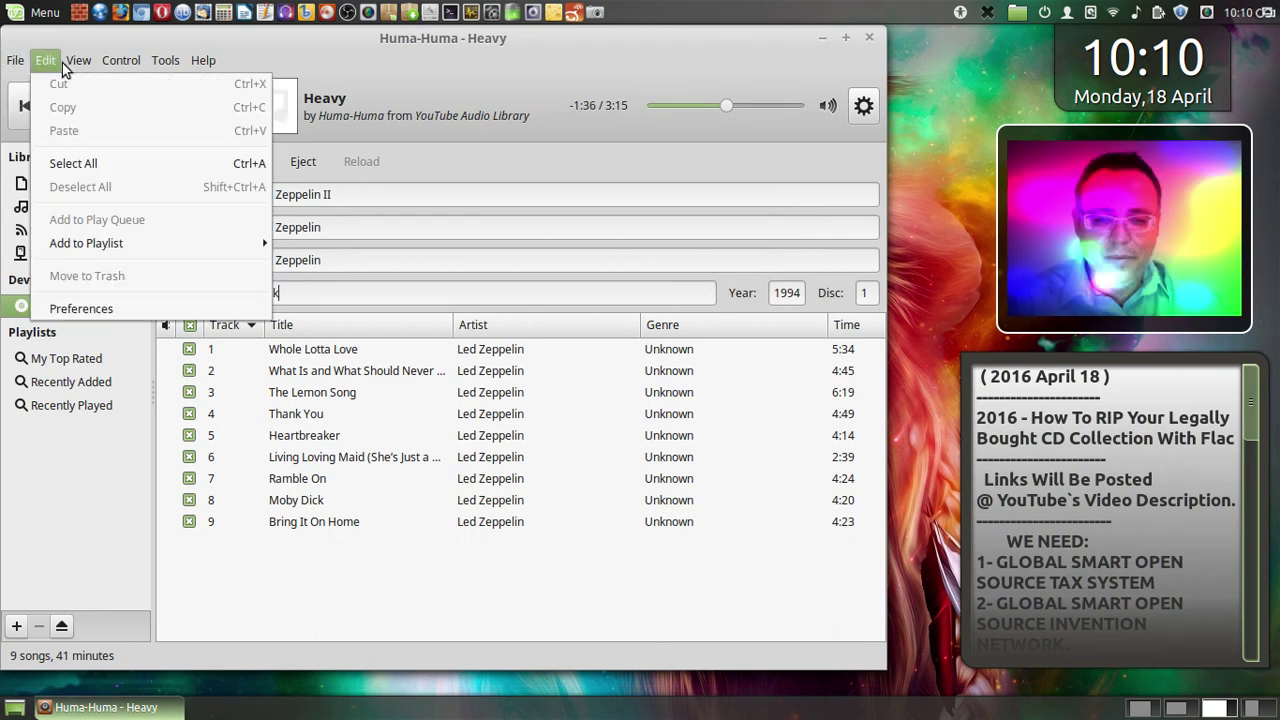
pyautogui.click(48, 63)
pyautogui.click(46, 63)
pyautogui.moveTo(73, 64)
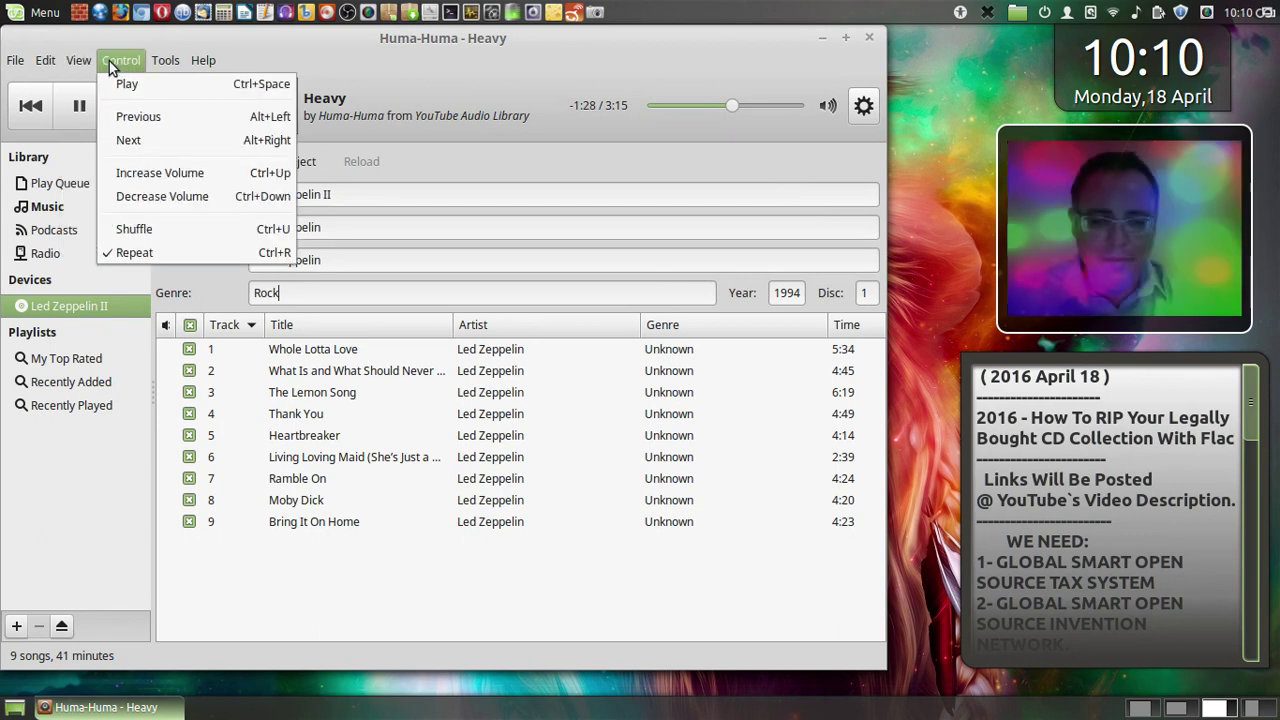
pyautogui.moveTo(155, 66)
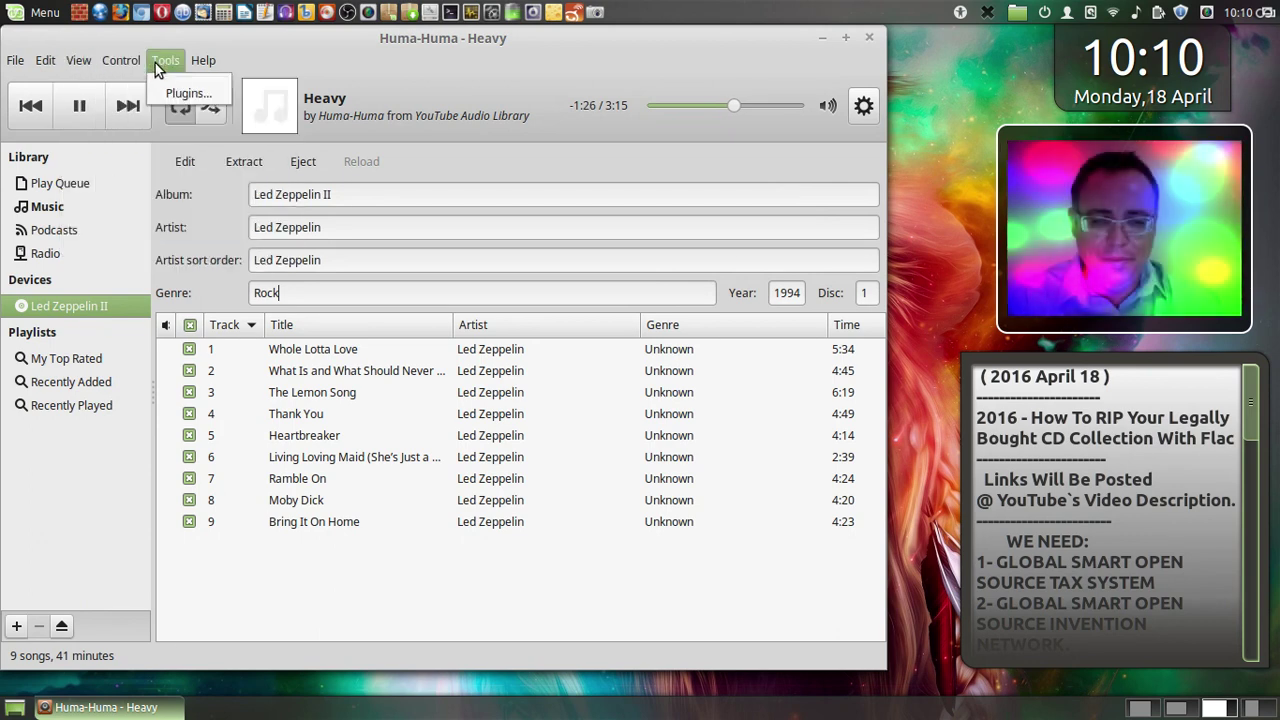
pyautogui.click(84, 556)
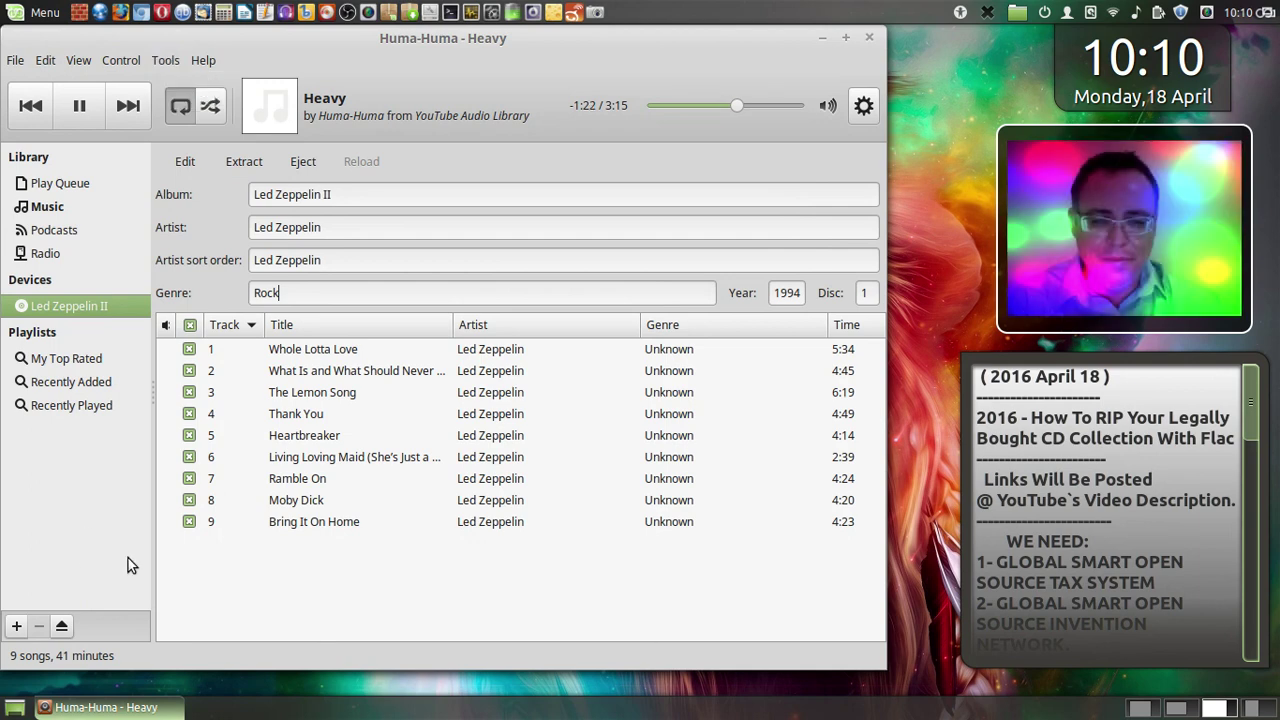
pyautogui.click(872, 117)
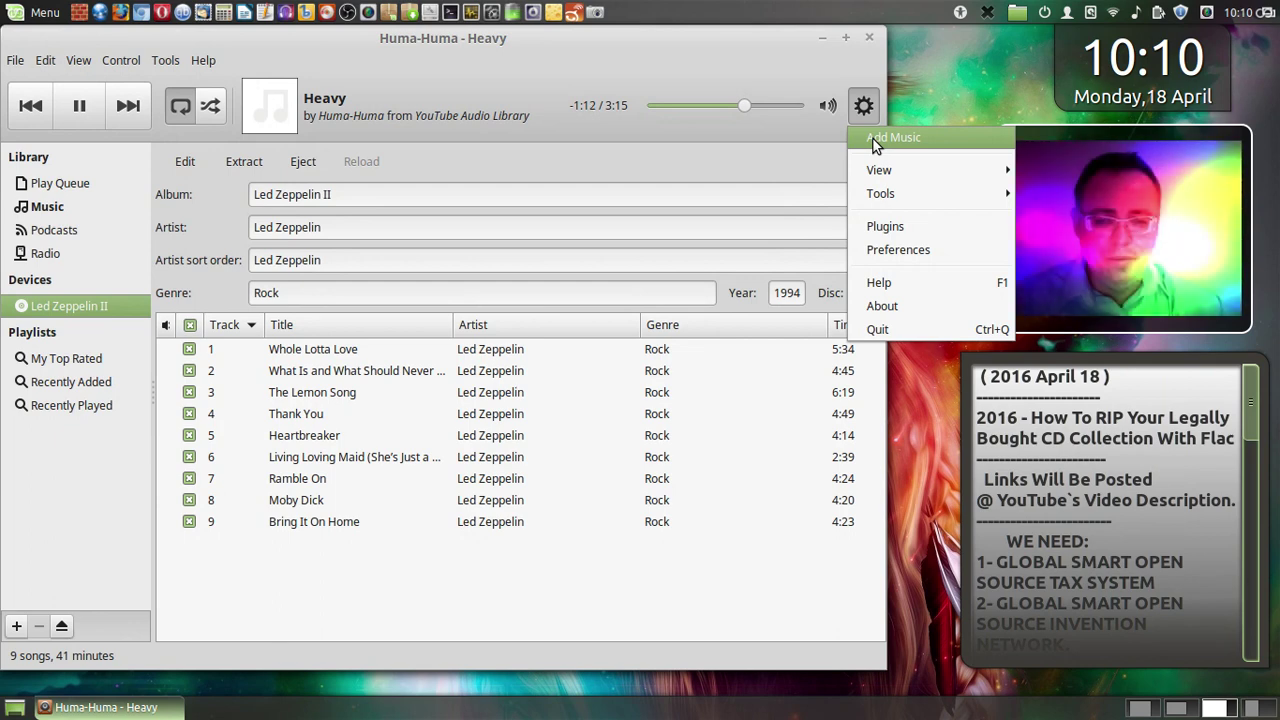
pyautogui.click(873, 139)
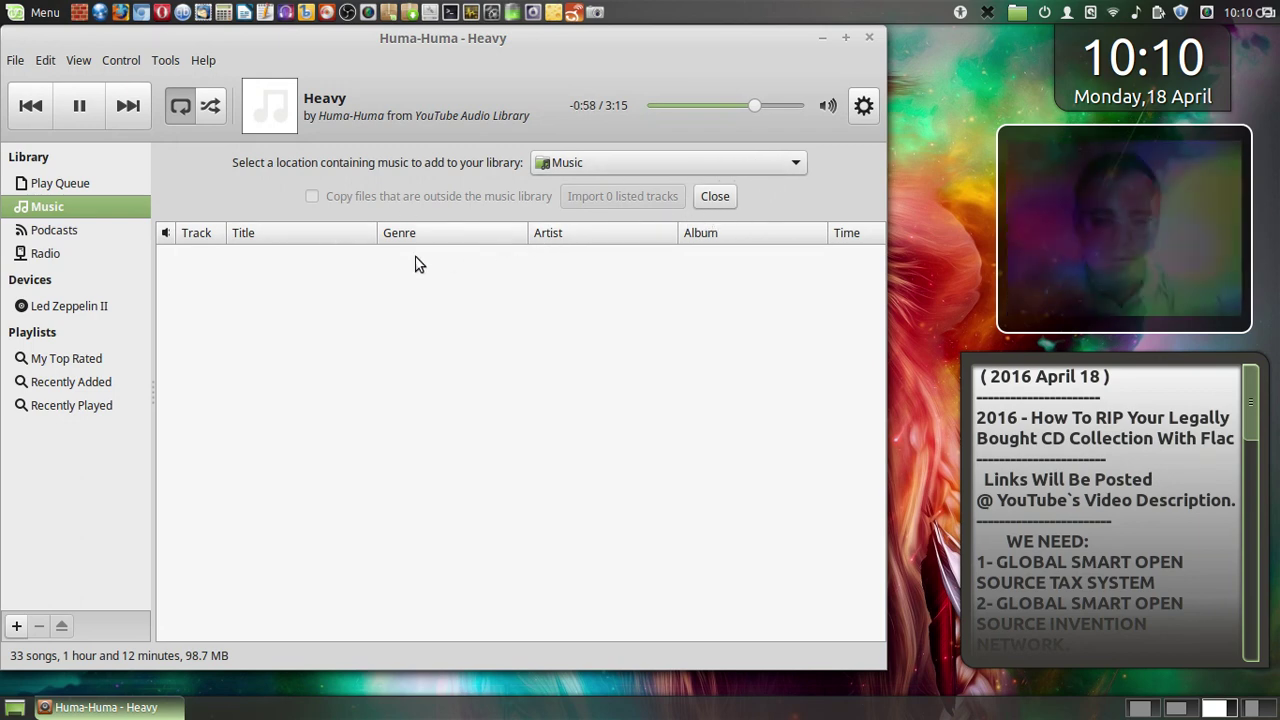
pyautogui.click(85, 306)
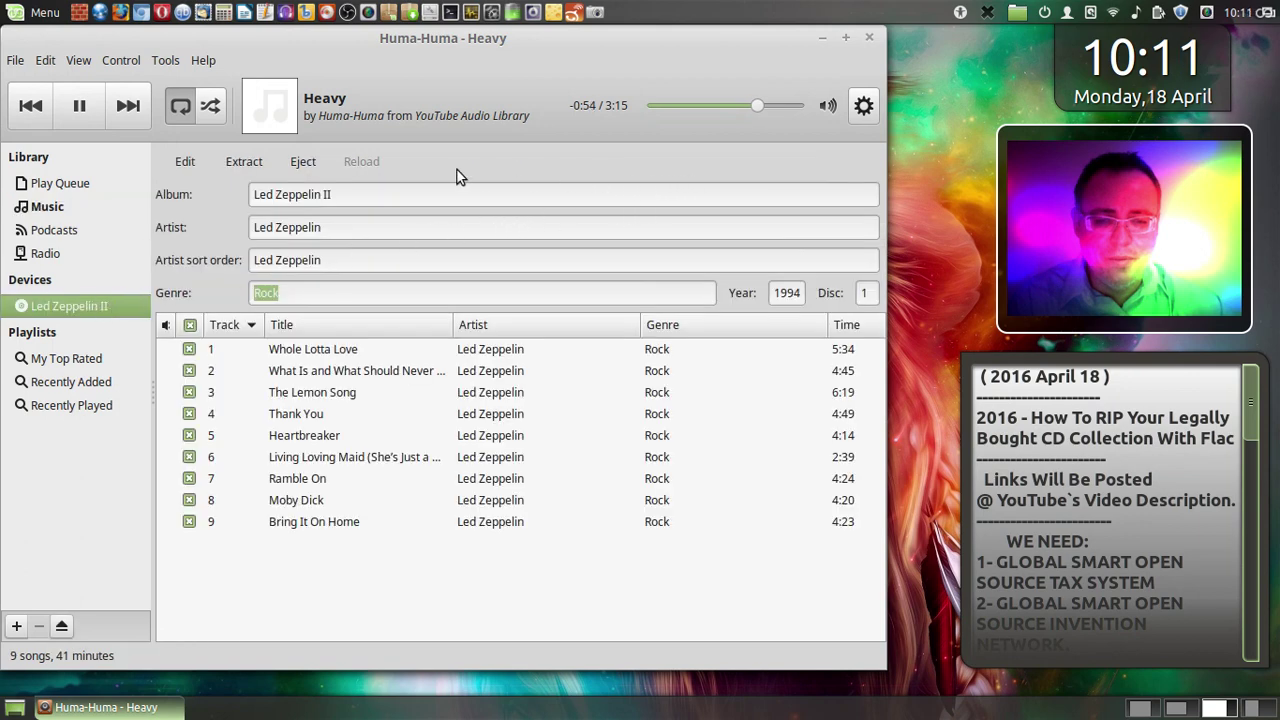
# - Extract all selected Led Zeppelin II tracks to the Rhythmbox library, and switch to Banshee on Workspace 2
pyautogui.click(248, 168)
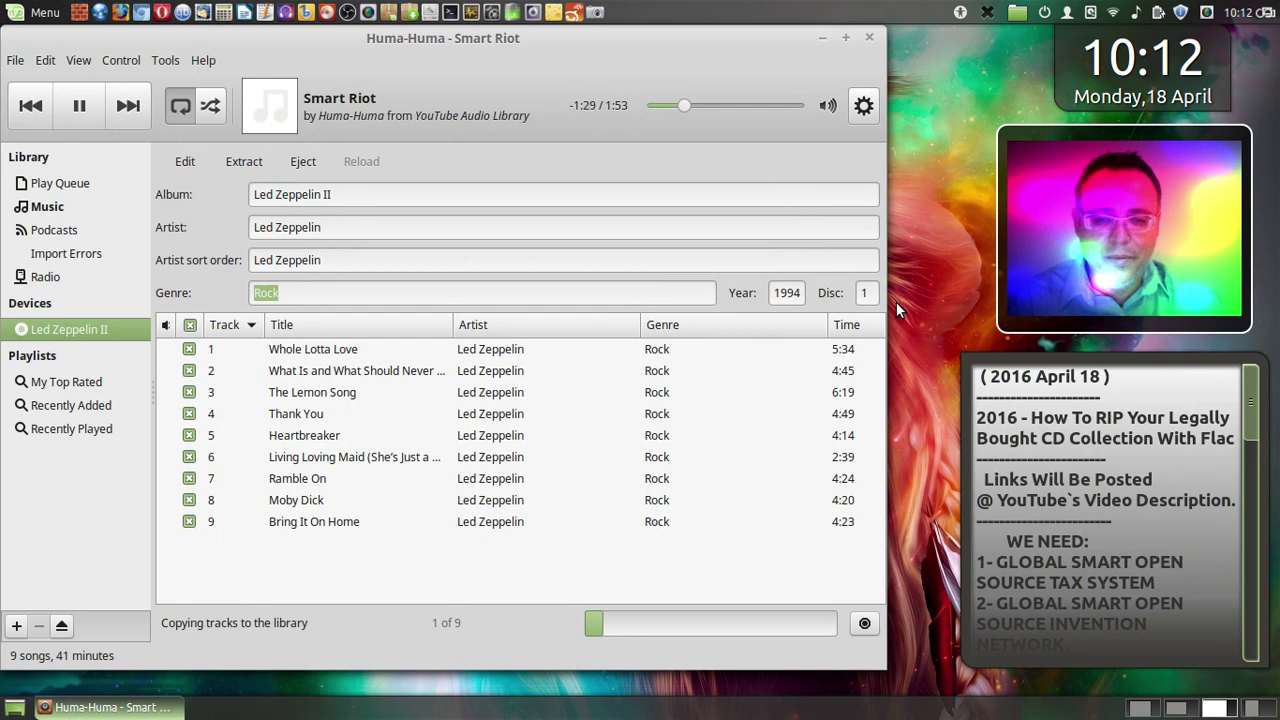
pyautogui.moveTo(2, 5)
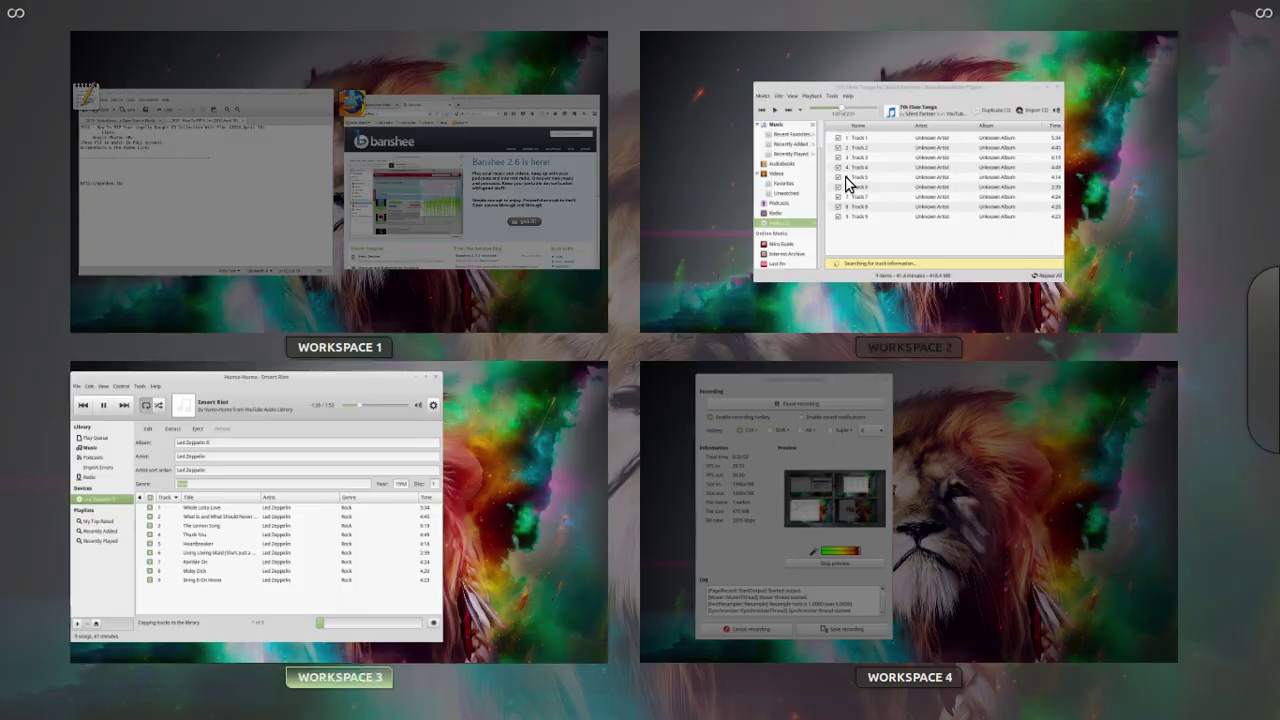
pyautogui.click(845, 176)
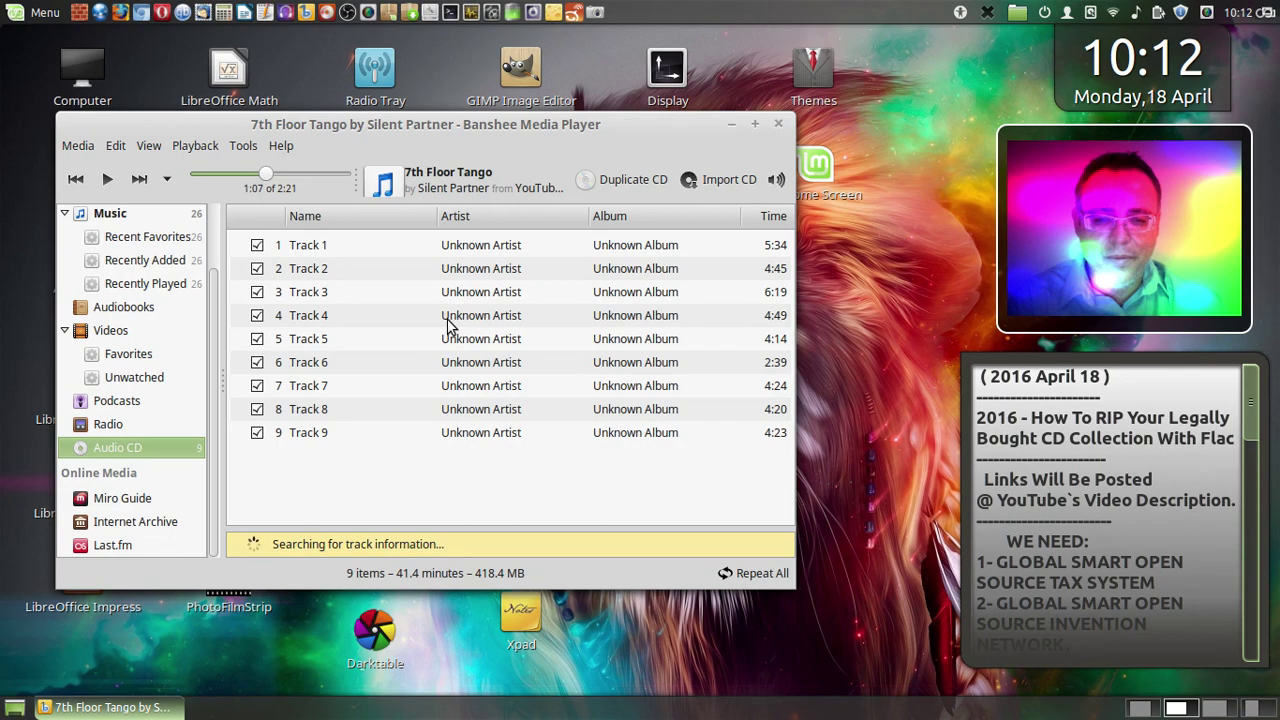
# - Return to Rhythmbox on Workspace 3 and pause playback of Whole Lotta Love
pyautogui.moveTo(3, 5)
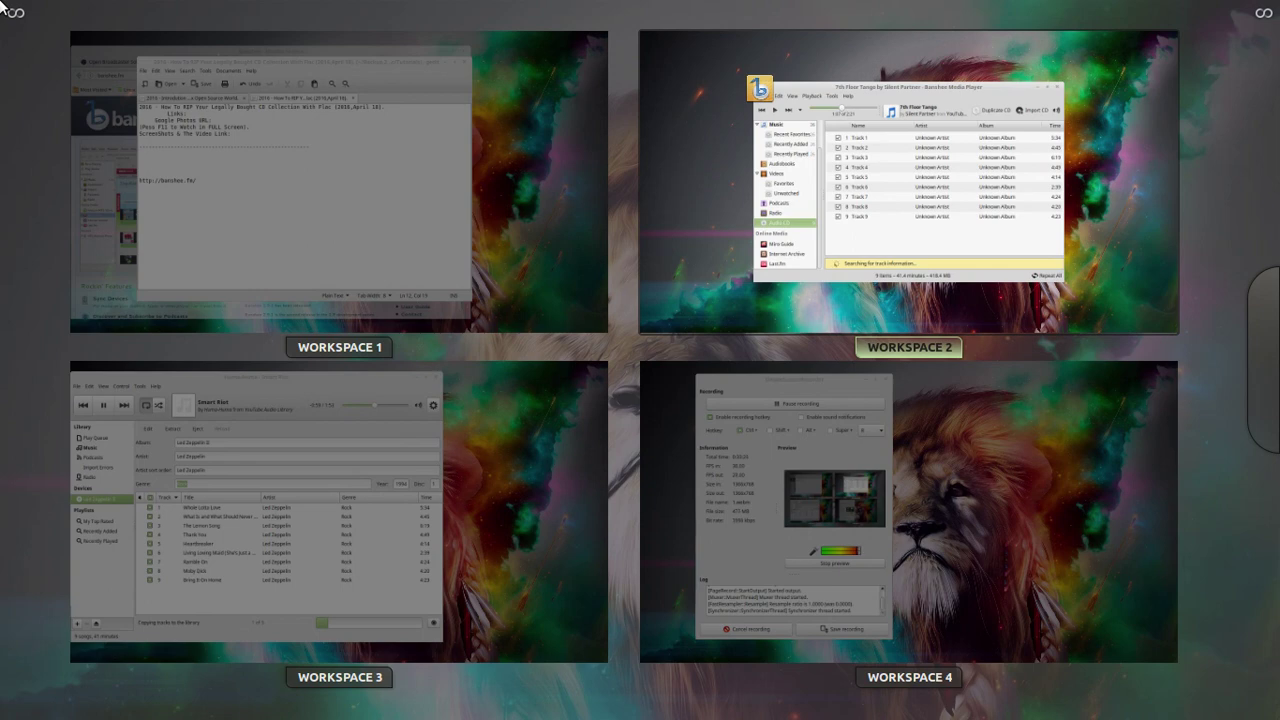
pyautogui.moveTo(183, 38)
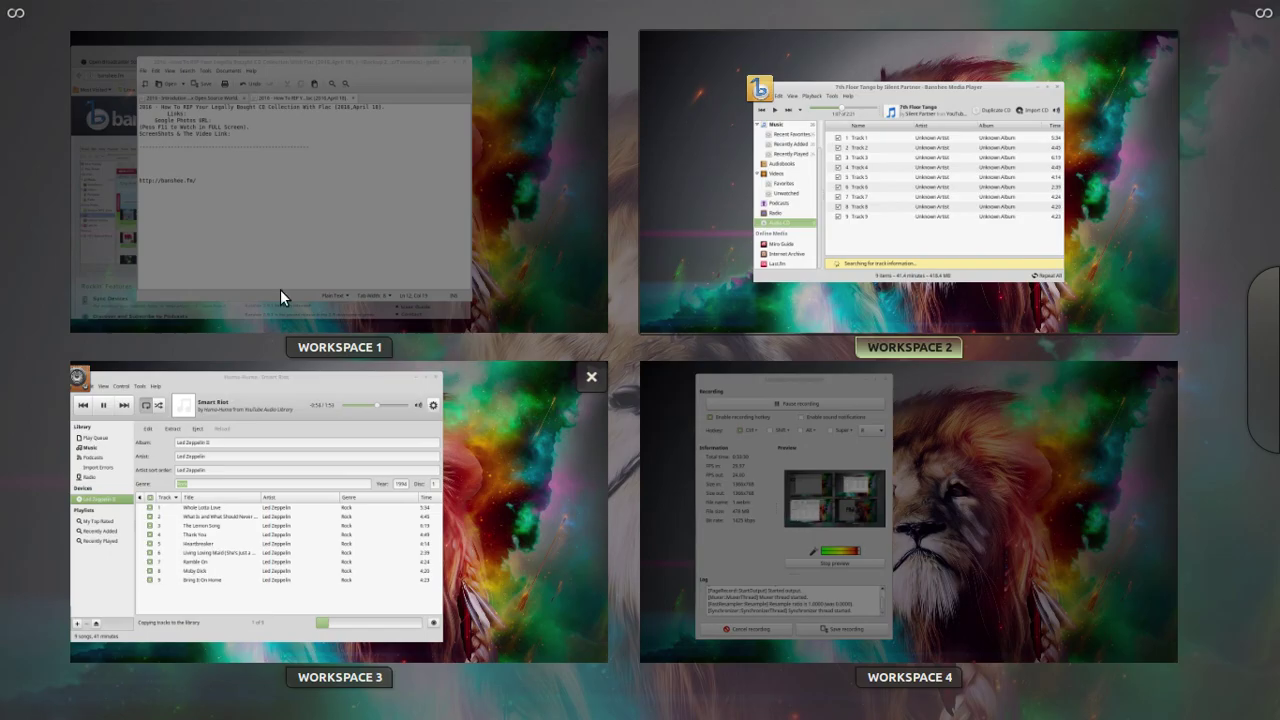
pyautogui.moveTo(2, 2)
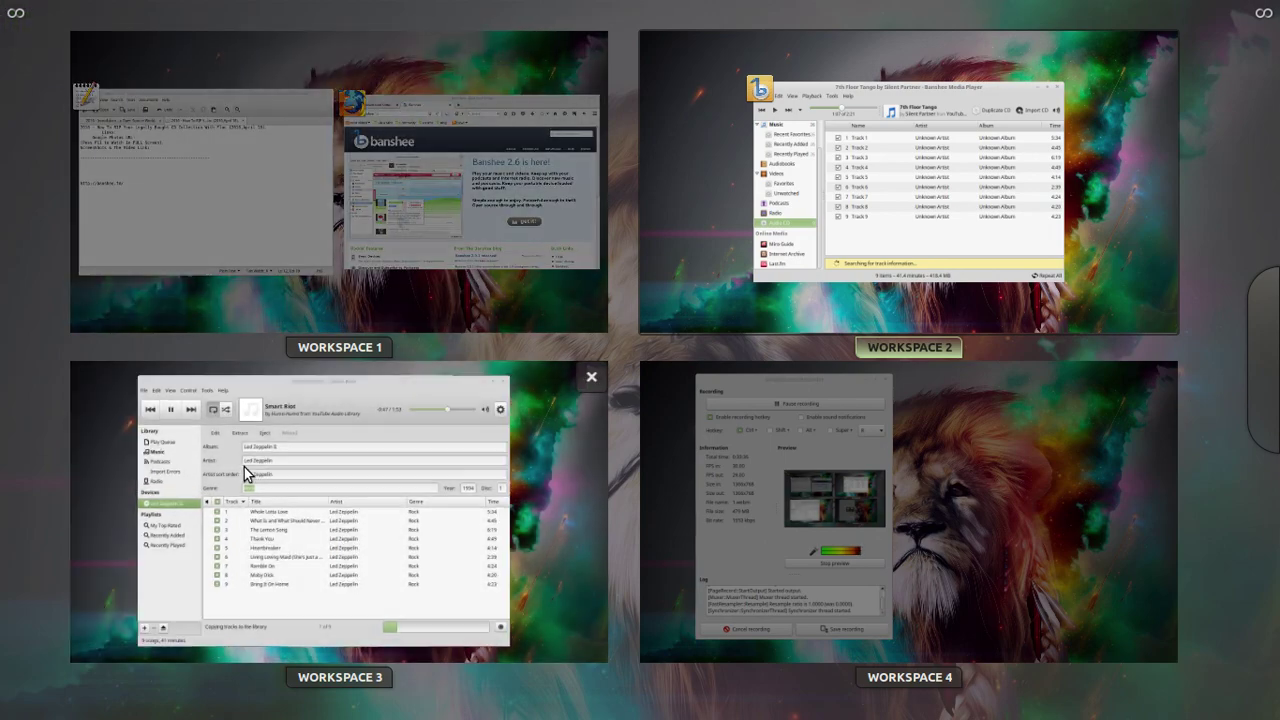
pyautogui.click(271, 477)
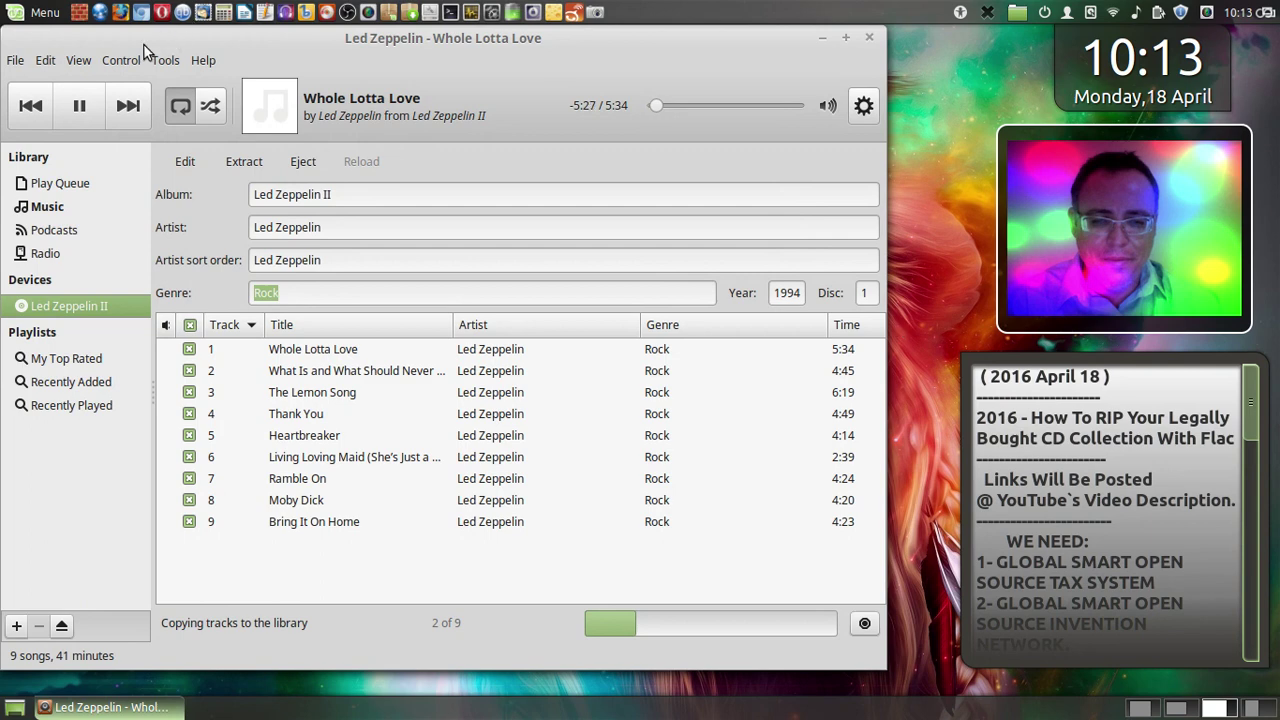
pyautogui.click(80, 102)
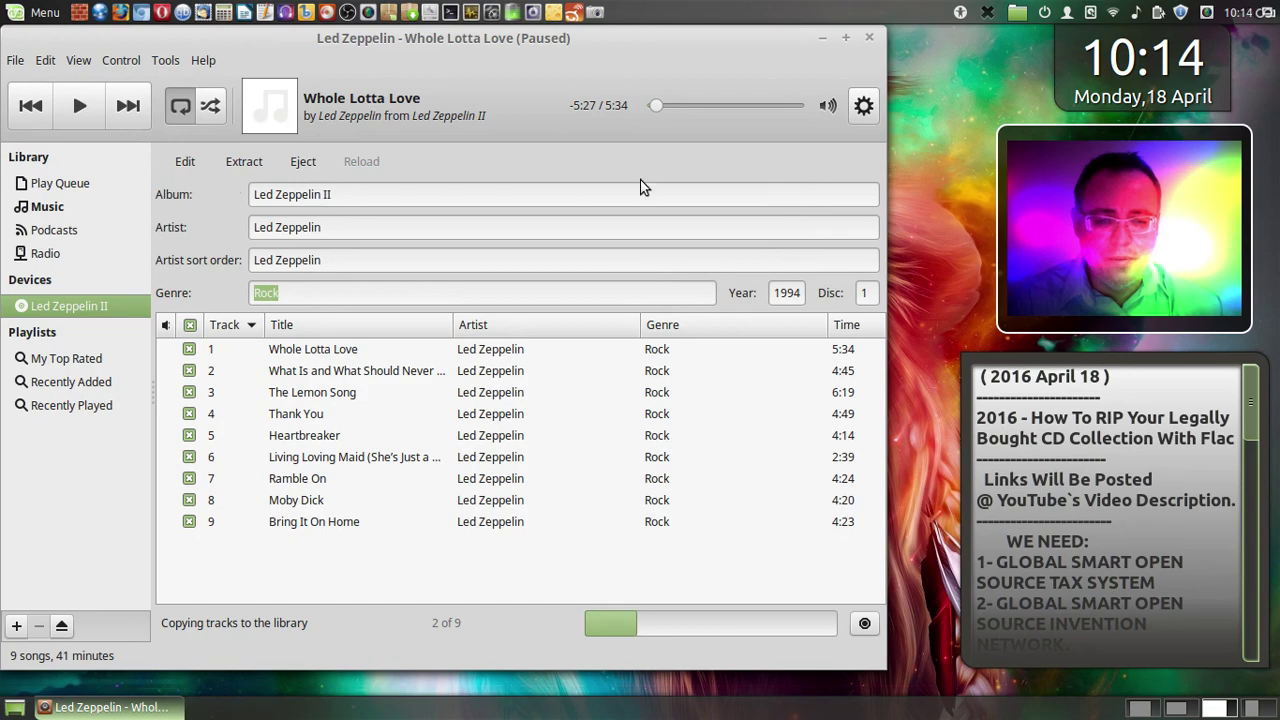
# - Resume 7th Floor Tango in Banshee on Workspace 2 and move its window clear of the desktop icons along the edge
pyautogui.moveTo(4, 7)
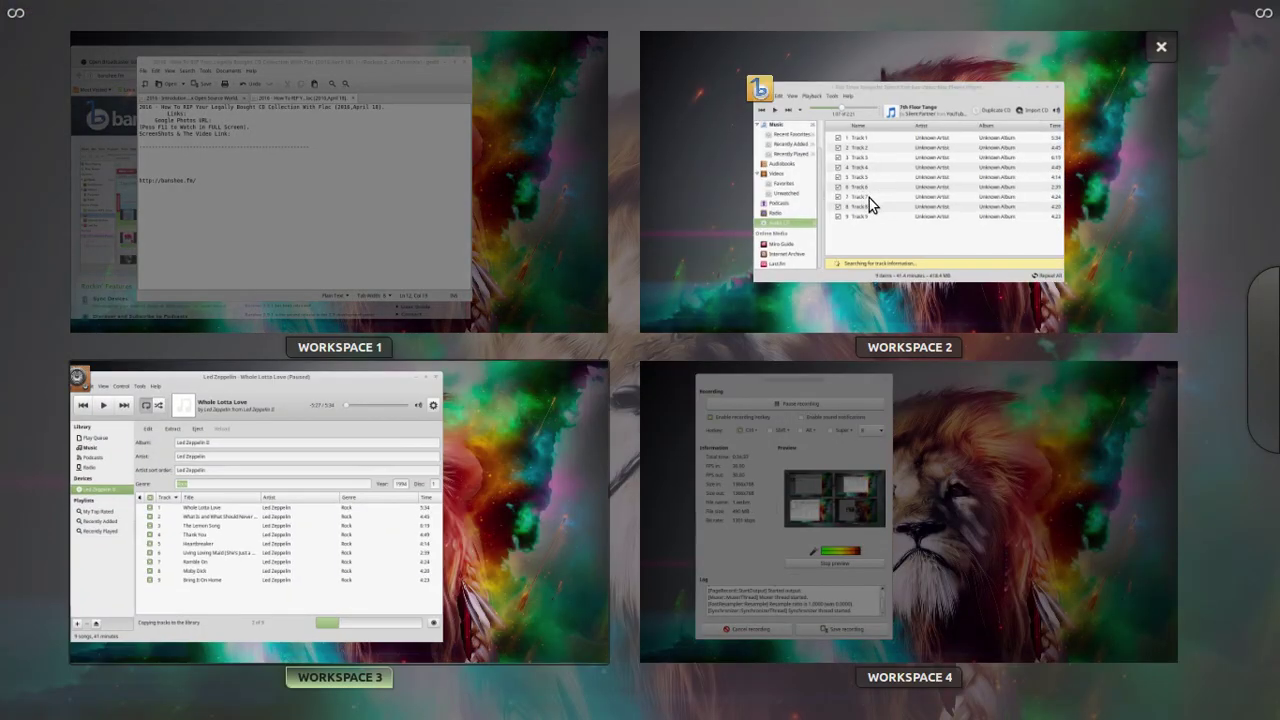
pyautogui.click(869, 200)
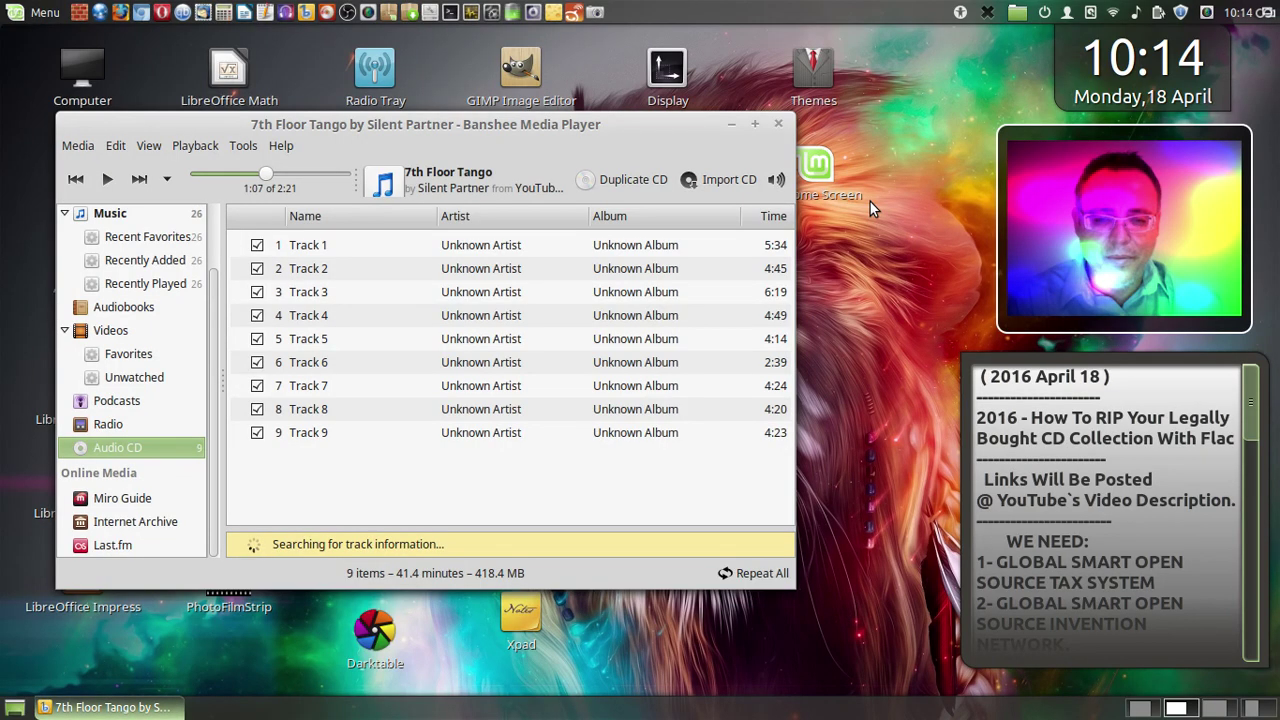
pyautogui.click(110, 182)
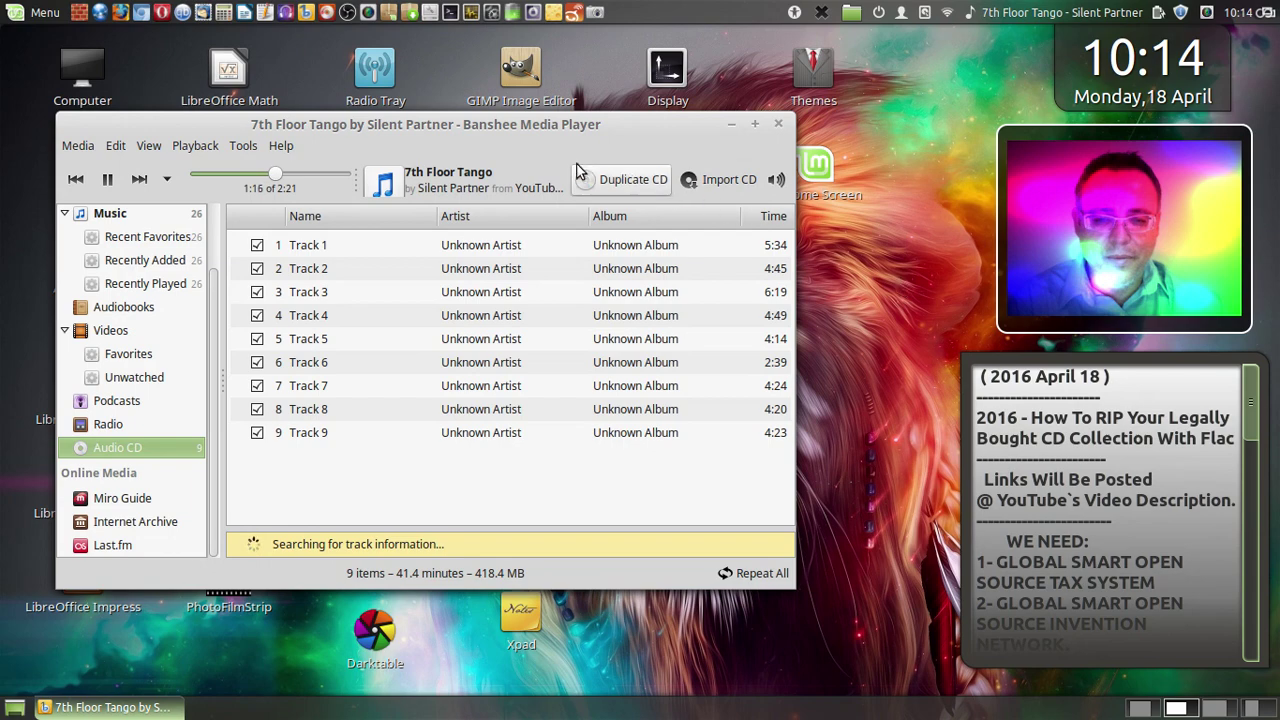
pyautogui.moveTo(480, 127); pyautogui.dragTo(566, 131)
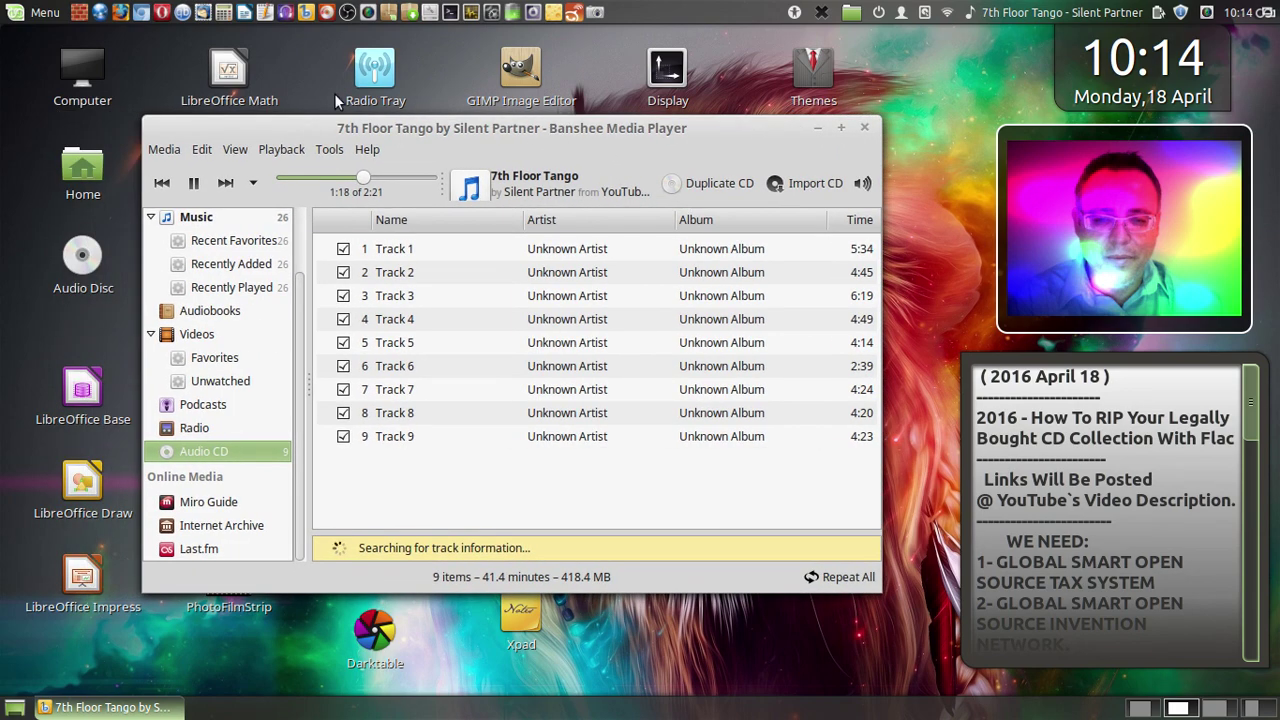
# - Switch to Firefox on Workspace 1, search the web for "flac", and open the Wikipedia article on FLAC
pyautogui.moveTo(2, 2)
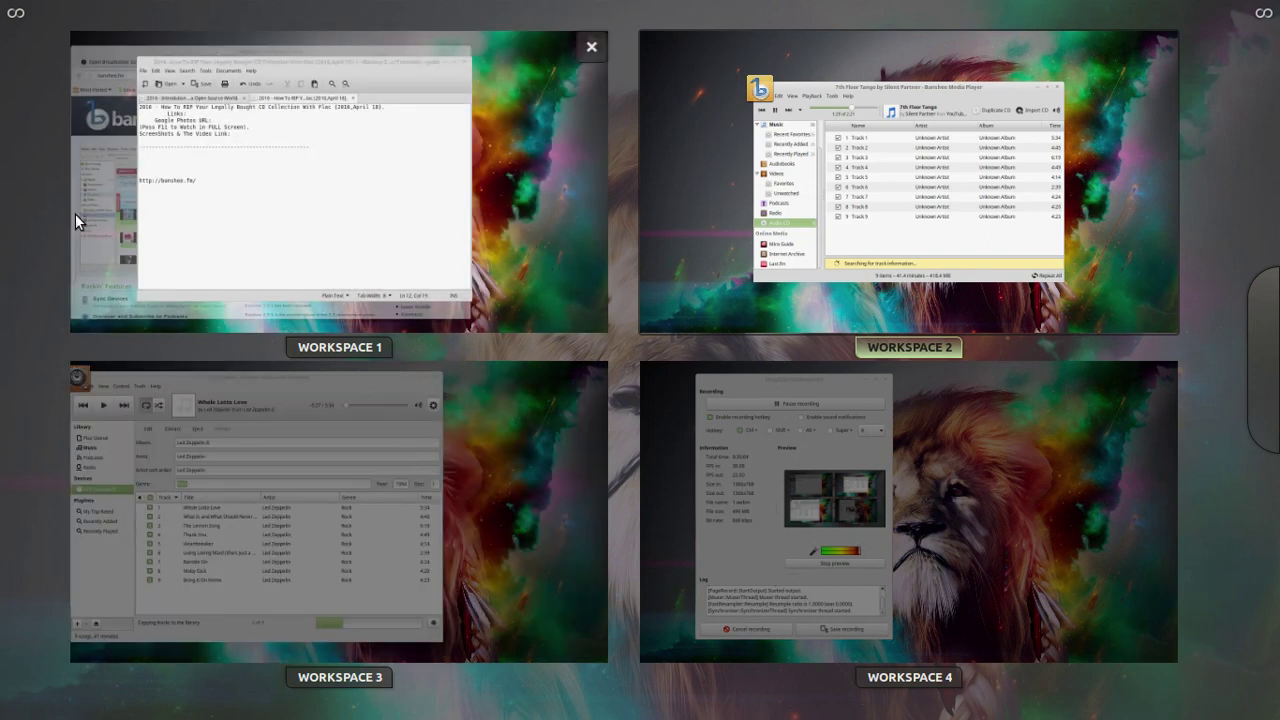
pyautogui.click(243, 223)
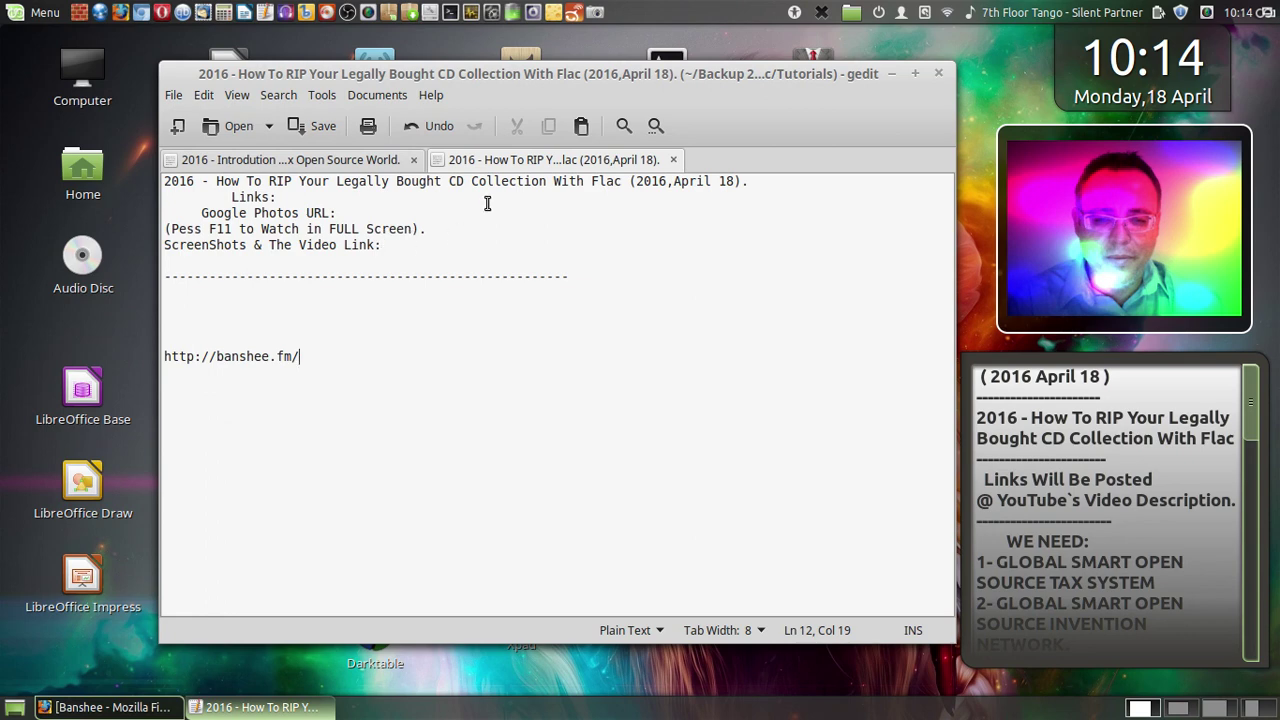
pyautogui.click(110, 707)
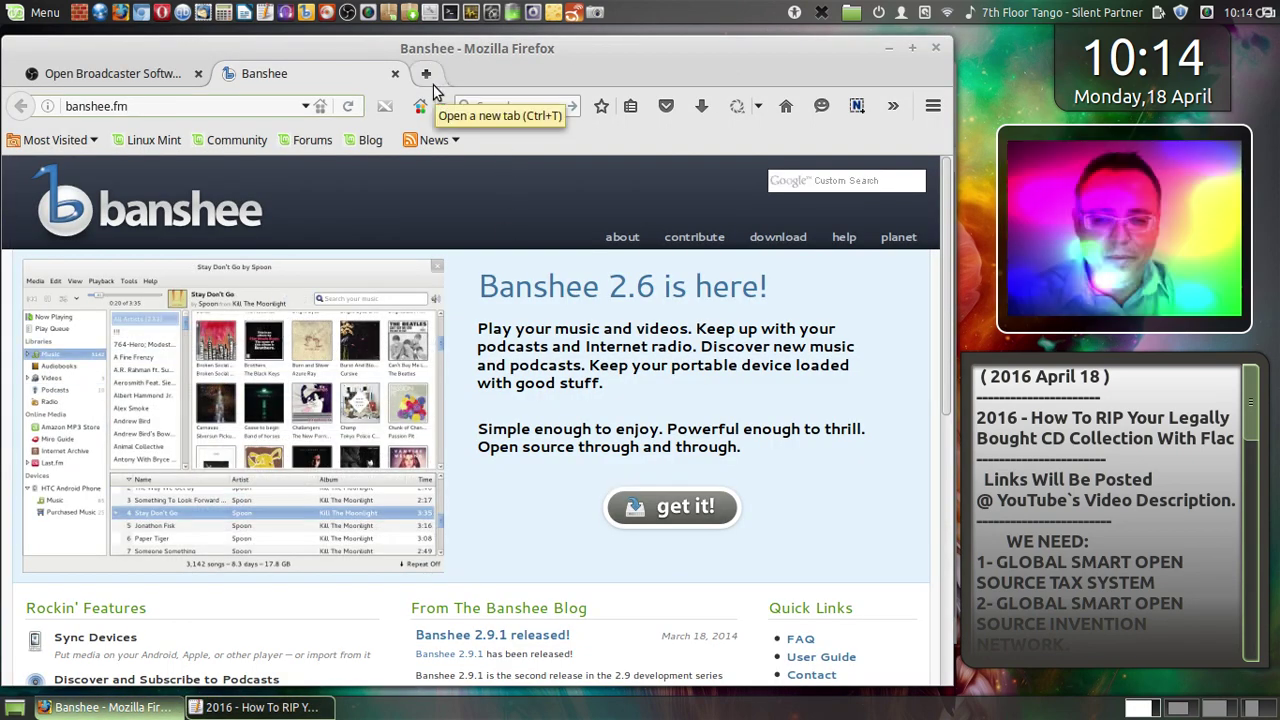
pyautogui.click(490, 107)
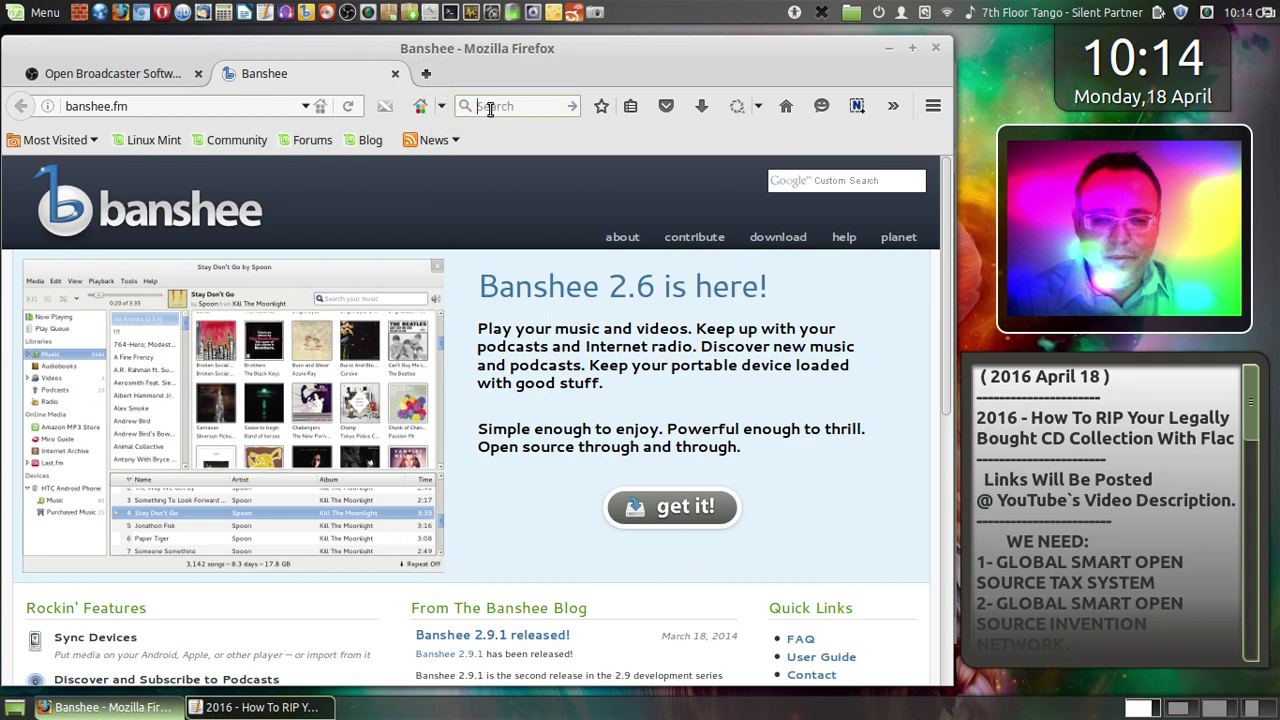
pyautogui.write('flac')
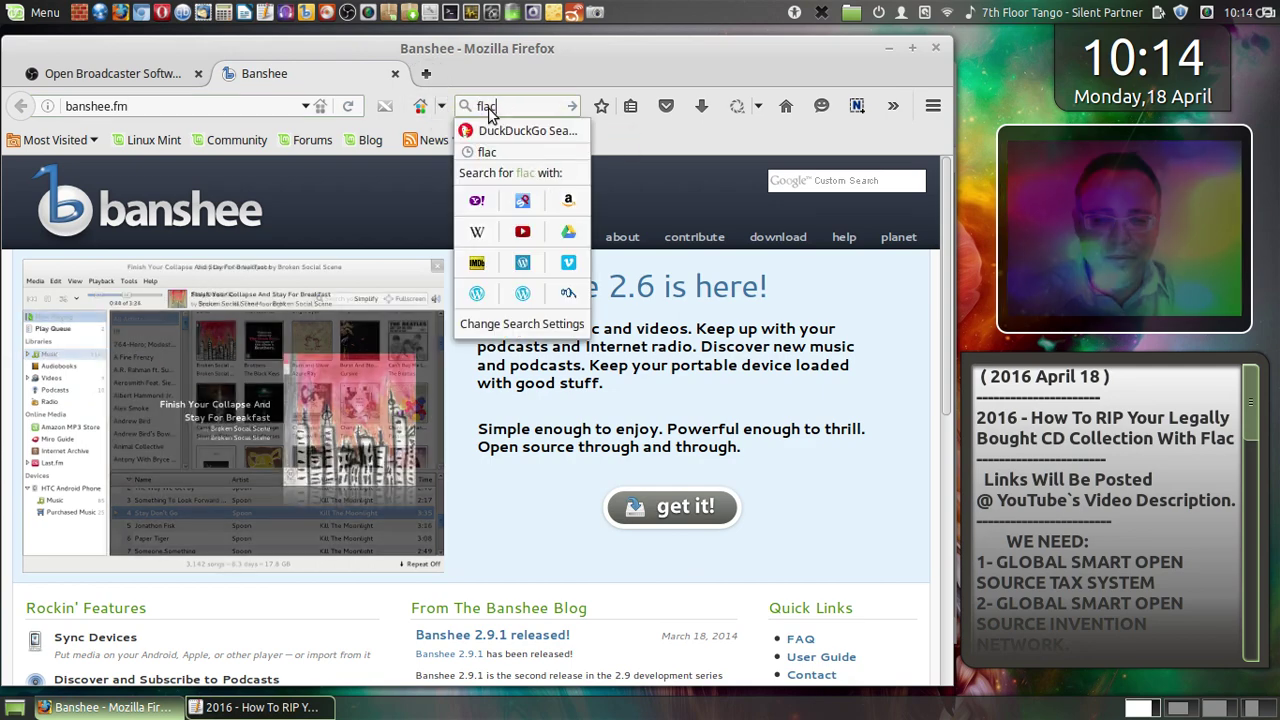
pyautogui.press('Return')
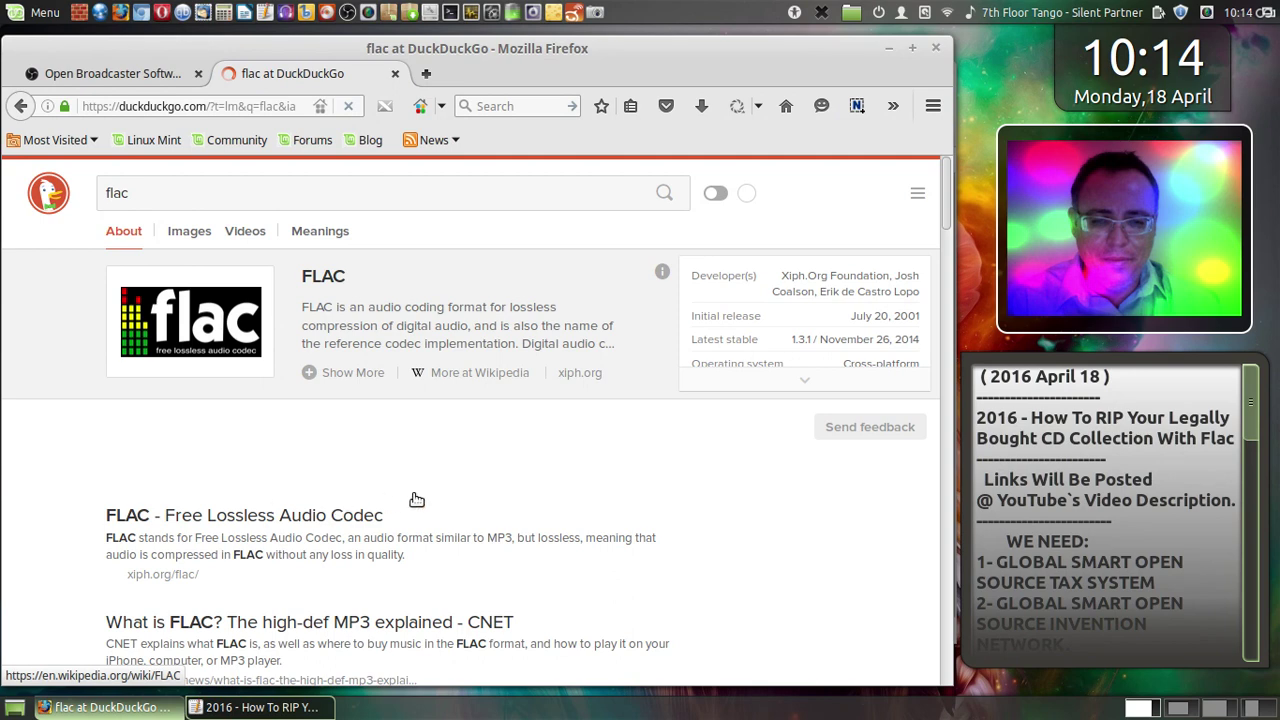
pyautogui.scroll(-2, 416, 500)
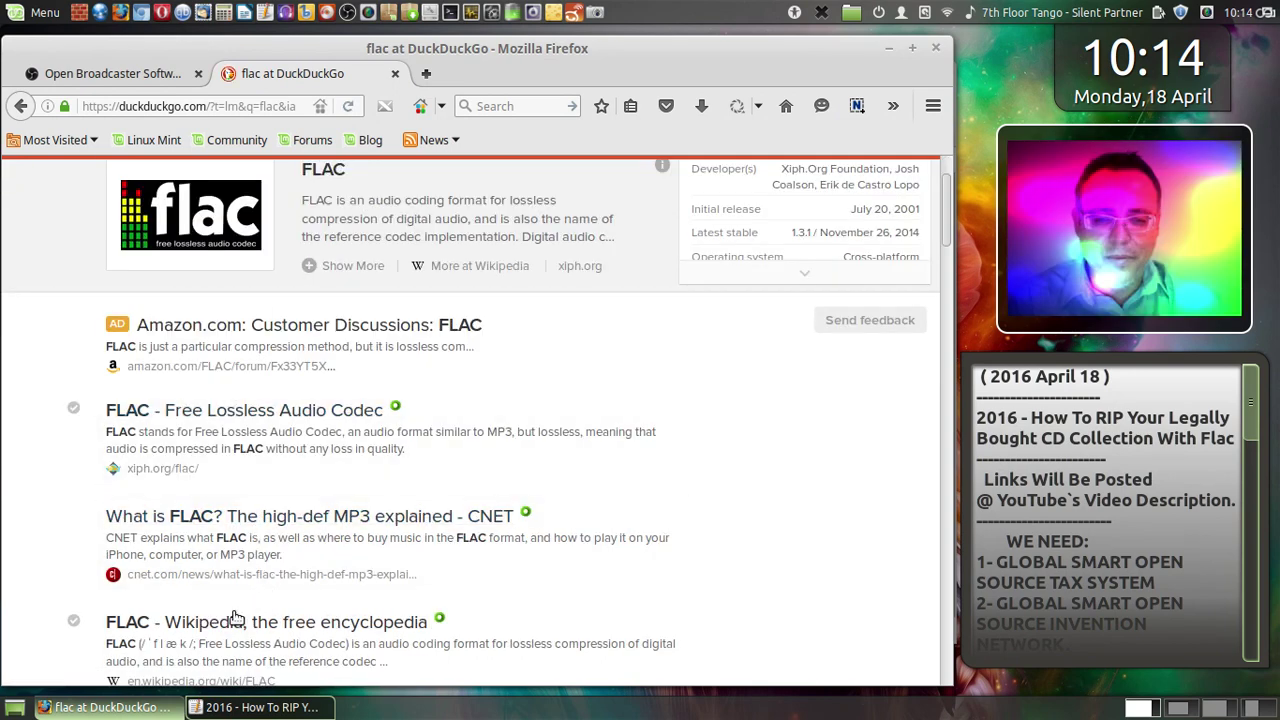
pyautogui.click(417, 557)
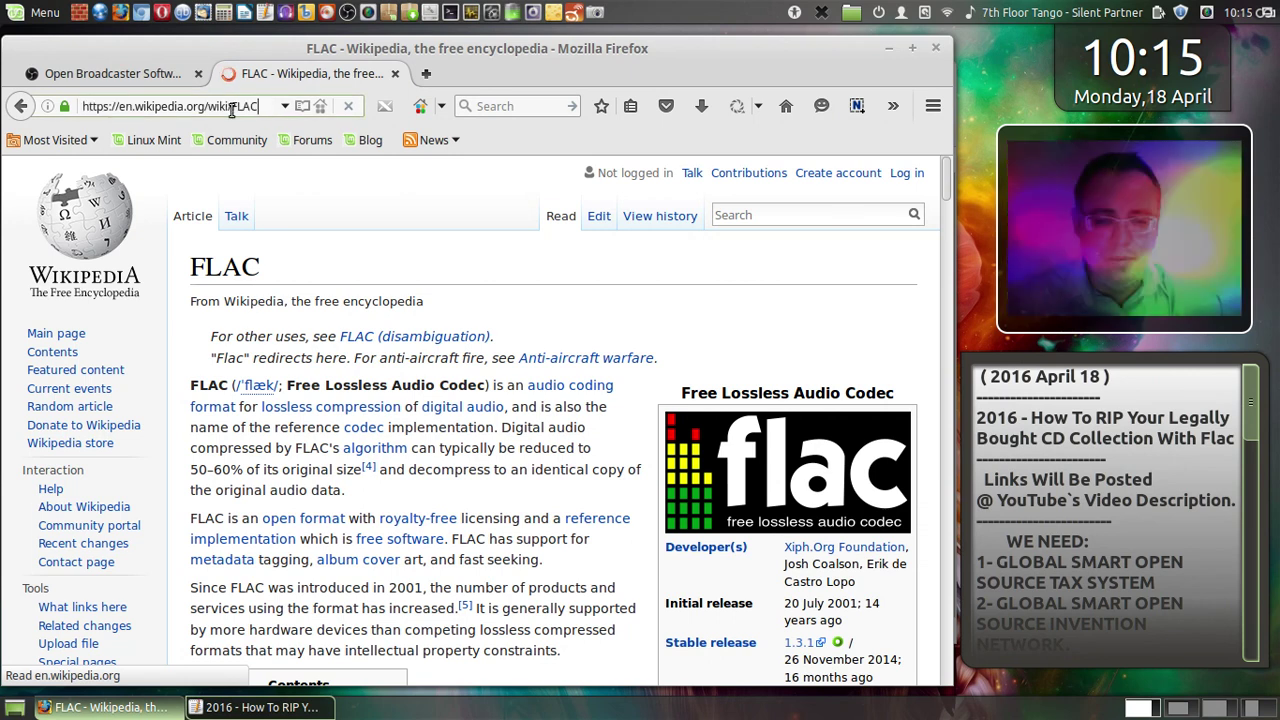
# - Copy the FLAC article's address and paste it directly below the dashed line in the gedit notes, followed by a line break
pyautogui.click(275, 106)
pyautogui.rightClick(157, 108)
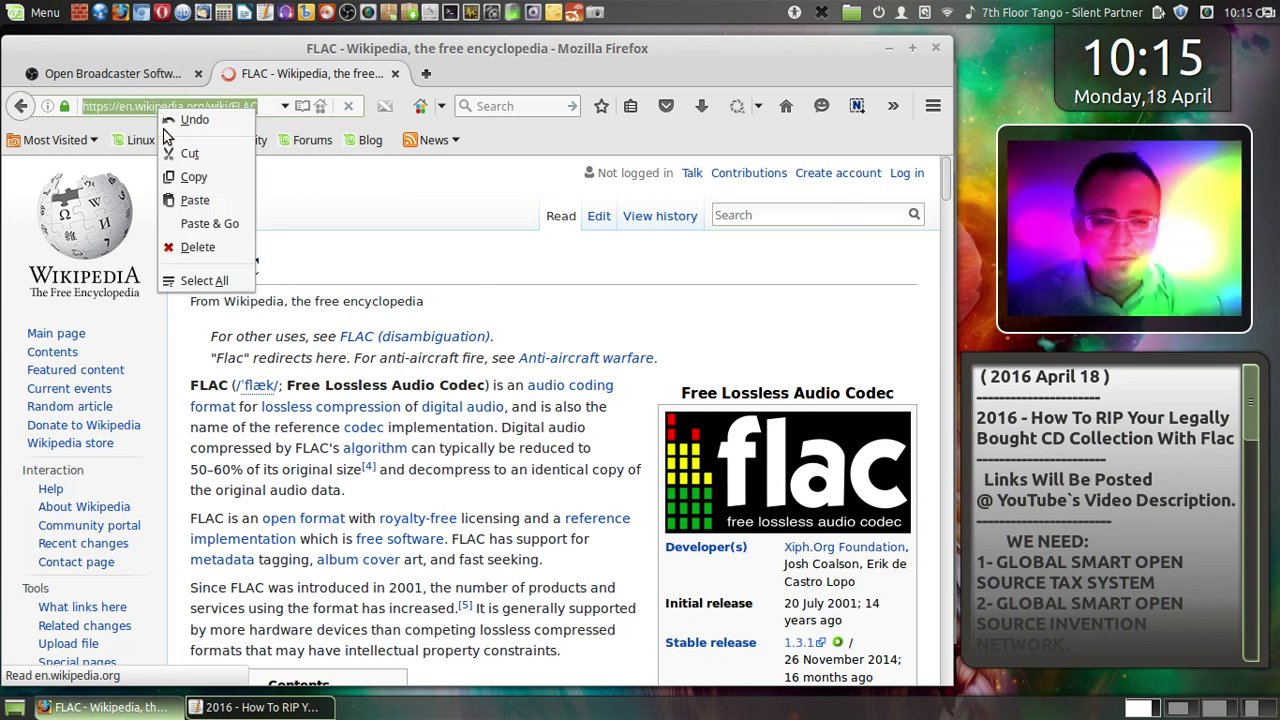
pyautogui.click(187, 183)
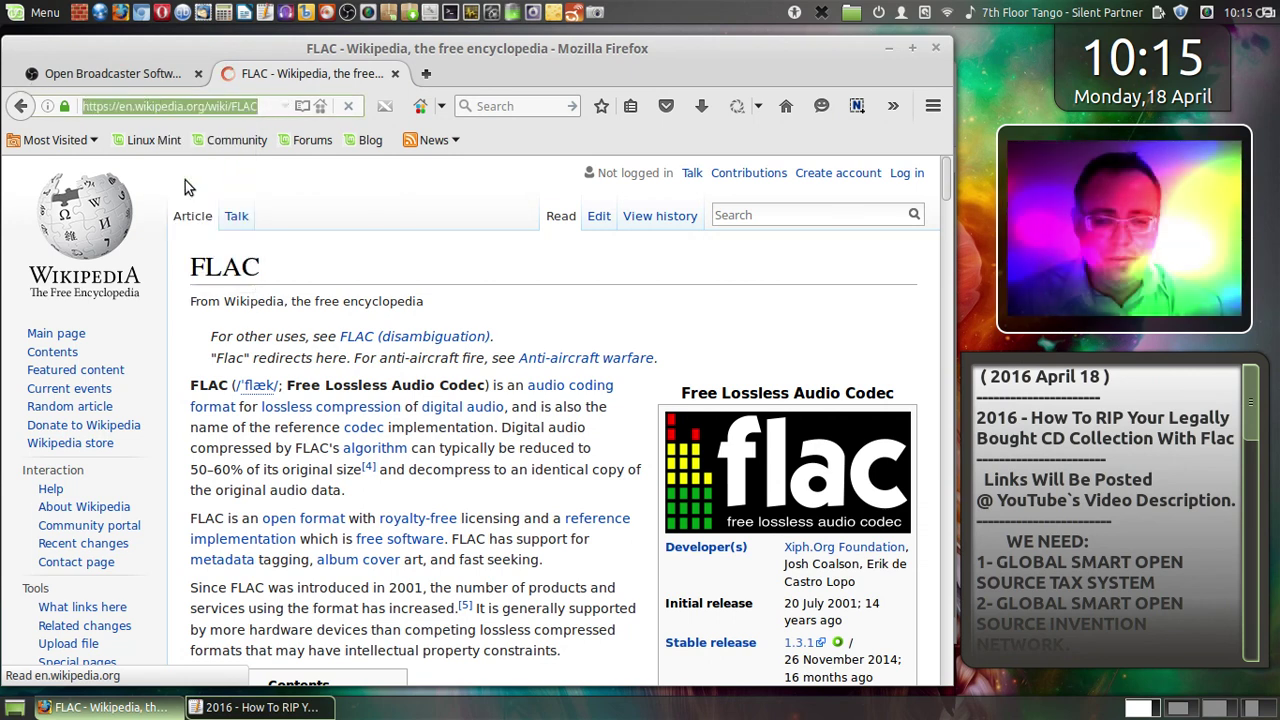
pyautogui.click(140, 711)
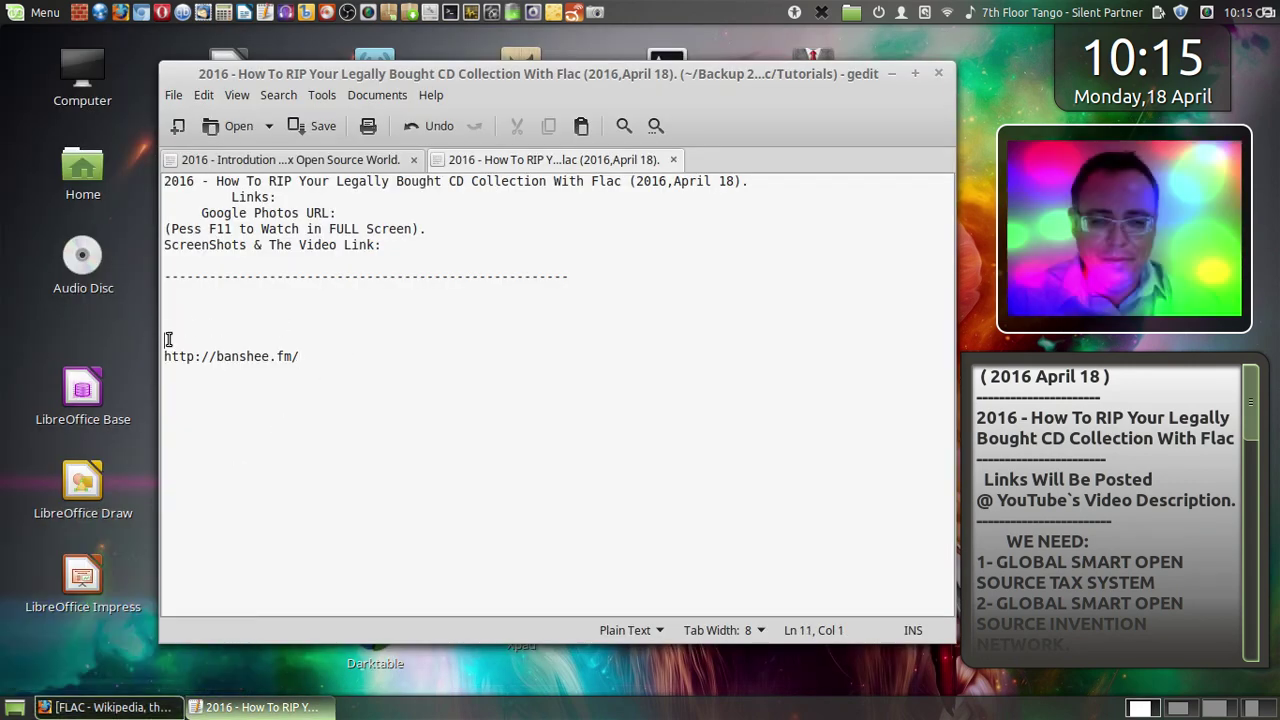
pyautogui.click(171, 296)
pyautogui.rightClick(171, 296)
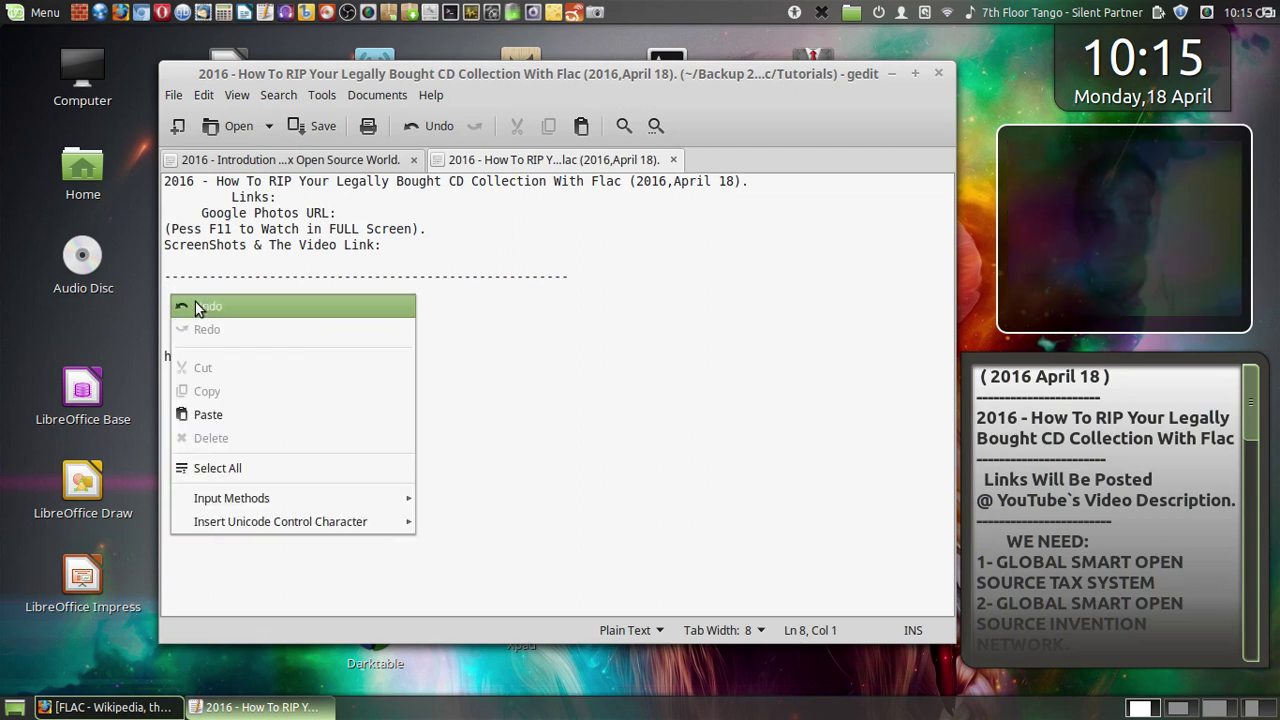
pyautogui.click(221, 414)
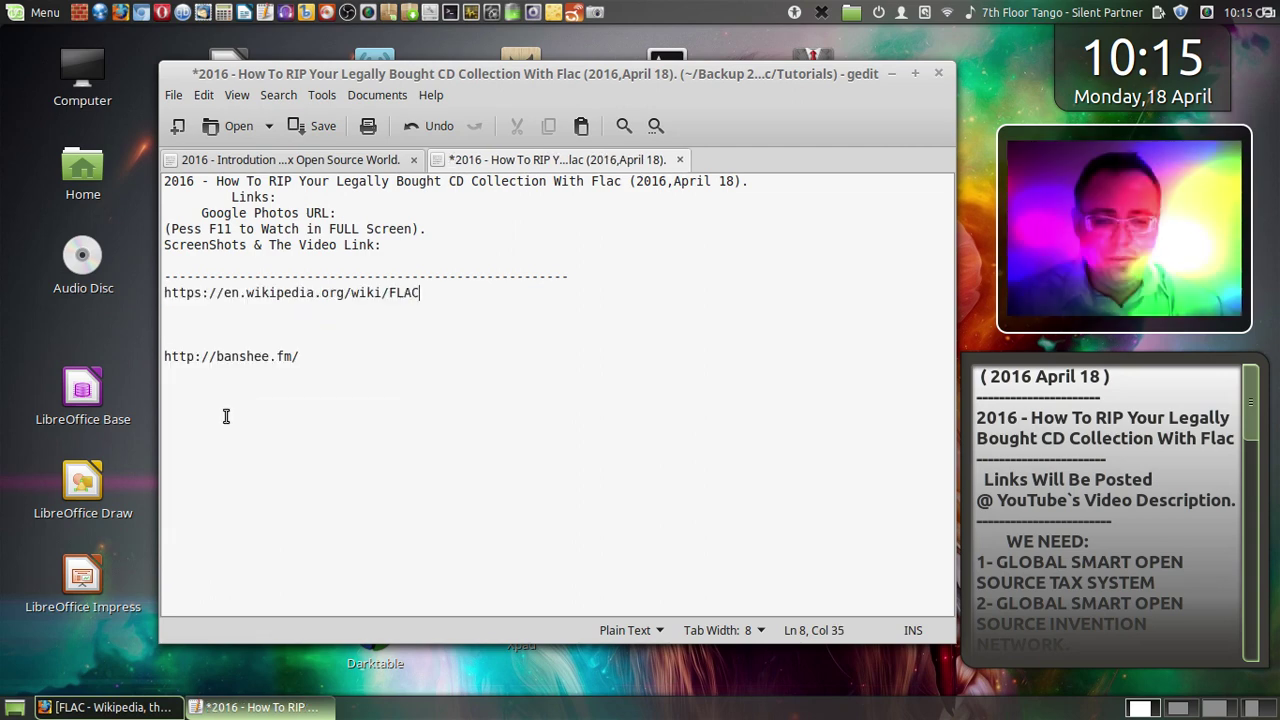
pyautogui.press('Return')
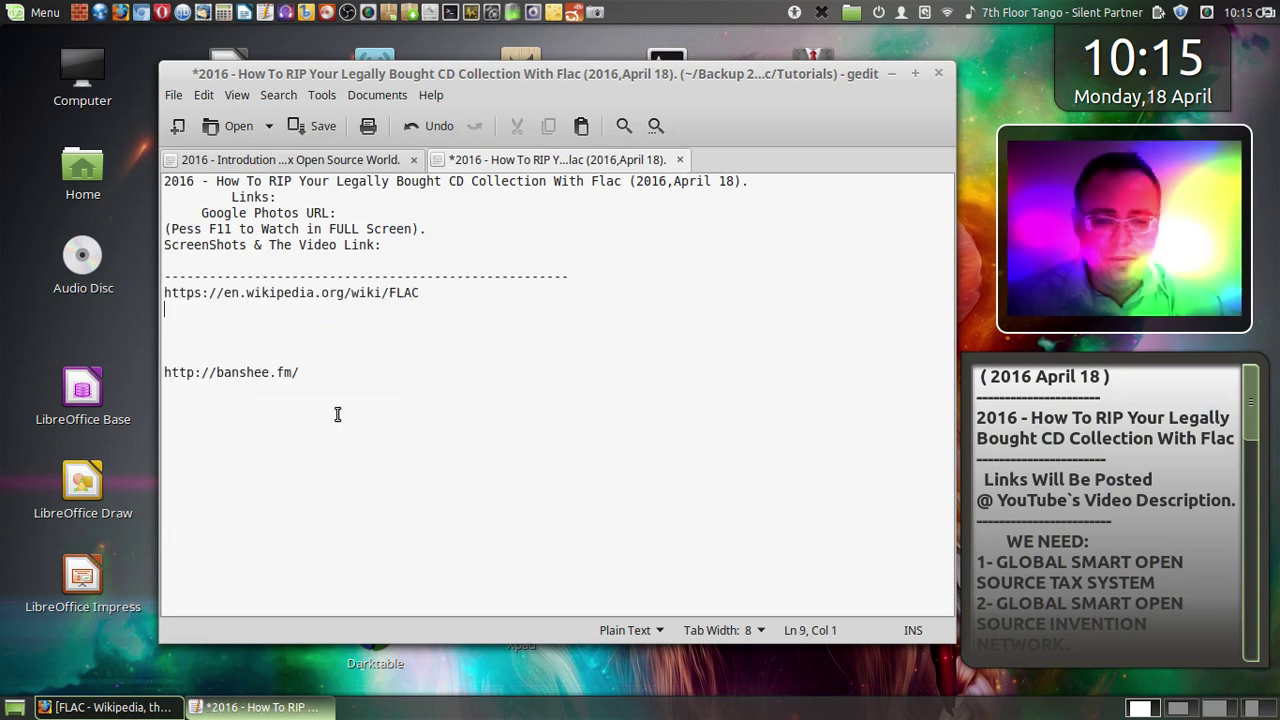
# - Return to Firefox, go back to the "flac" search results, and open the FLAC - Free Lossless Audio Codec page on xiph.org
pyautogui.click(143, 712)
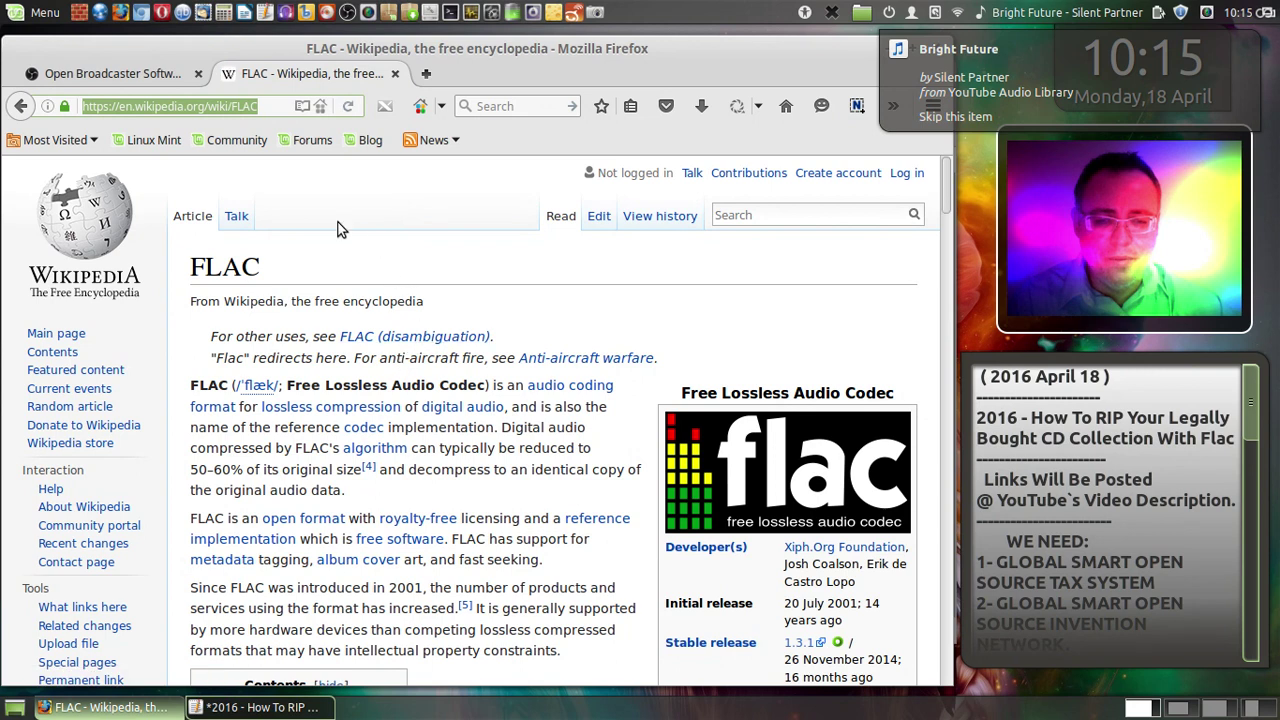
pyautogui.click(22, 107)
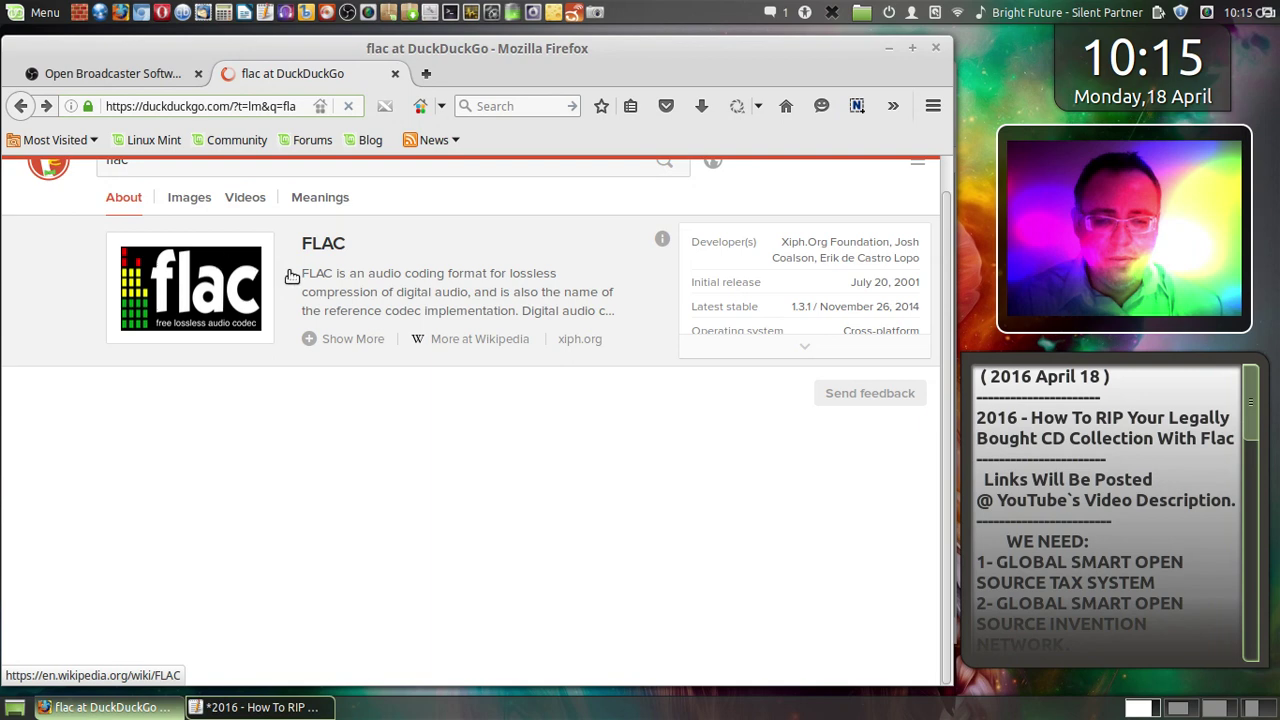
pyautogui.scroll(-1, 316, 362)
pyautogui.scroll(-1, 275, 395)
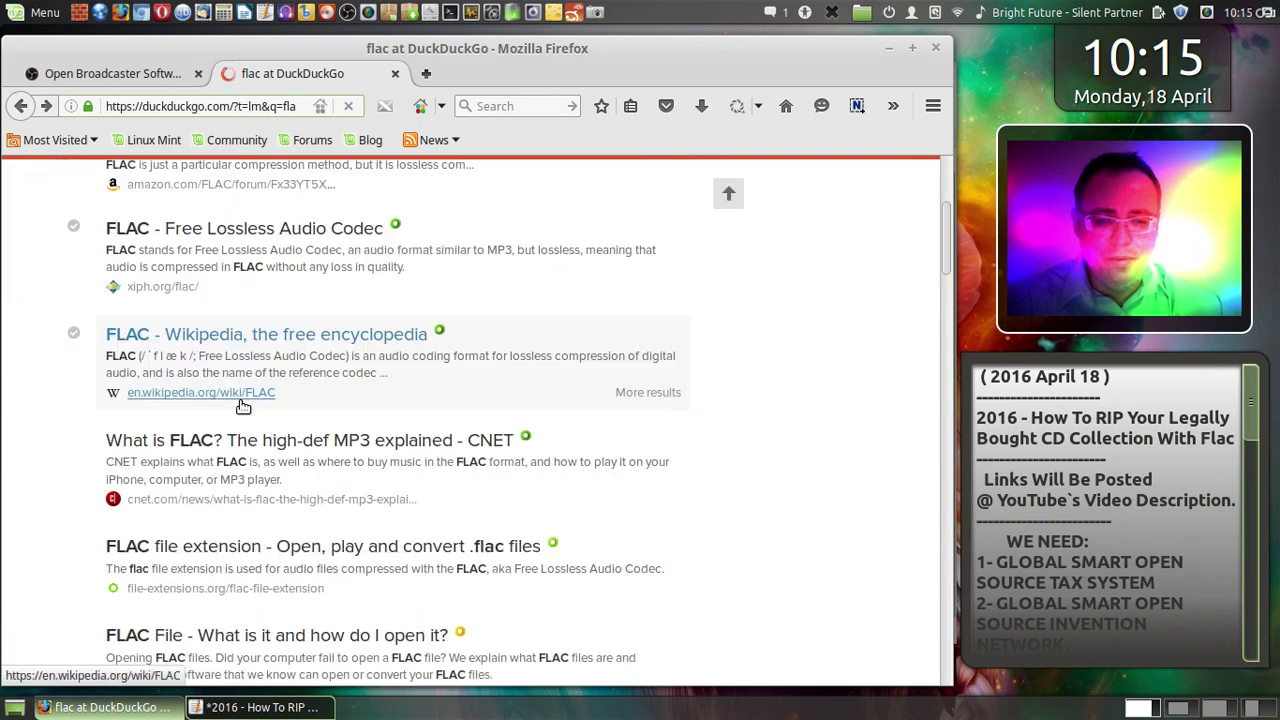
pyautogui.scroll(1, 248, 370)
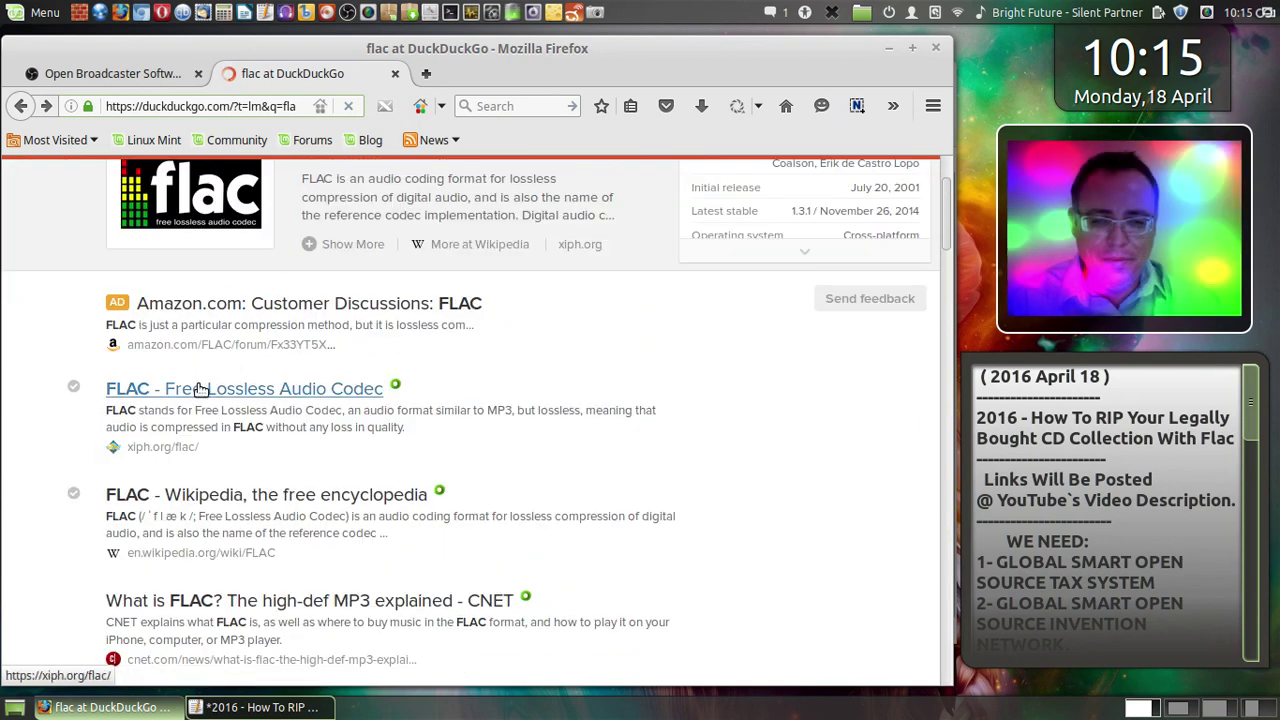
pyautogui.click(330, 385)
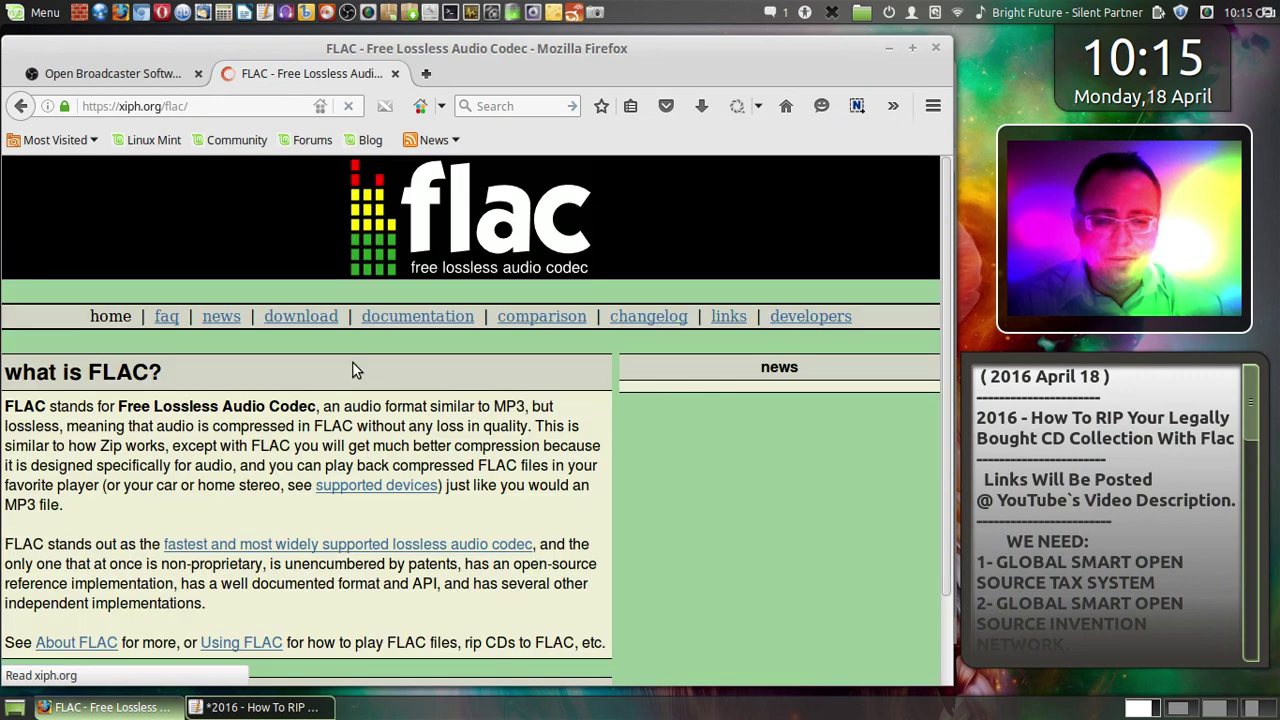
# - Copy the xiph.org FLAC page's address and paste it directly below the Wikipedia link in the gedit notes
pyautogui.click(131, 110)
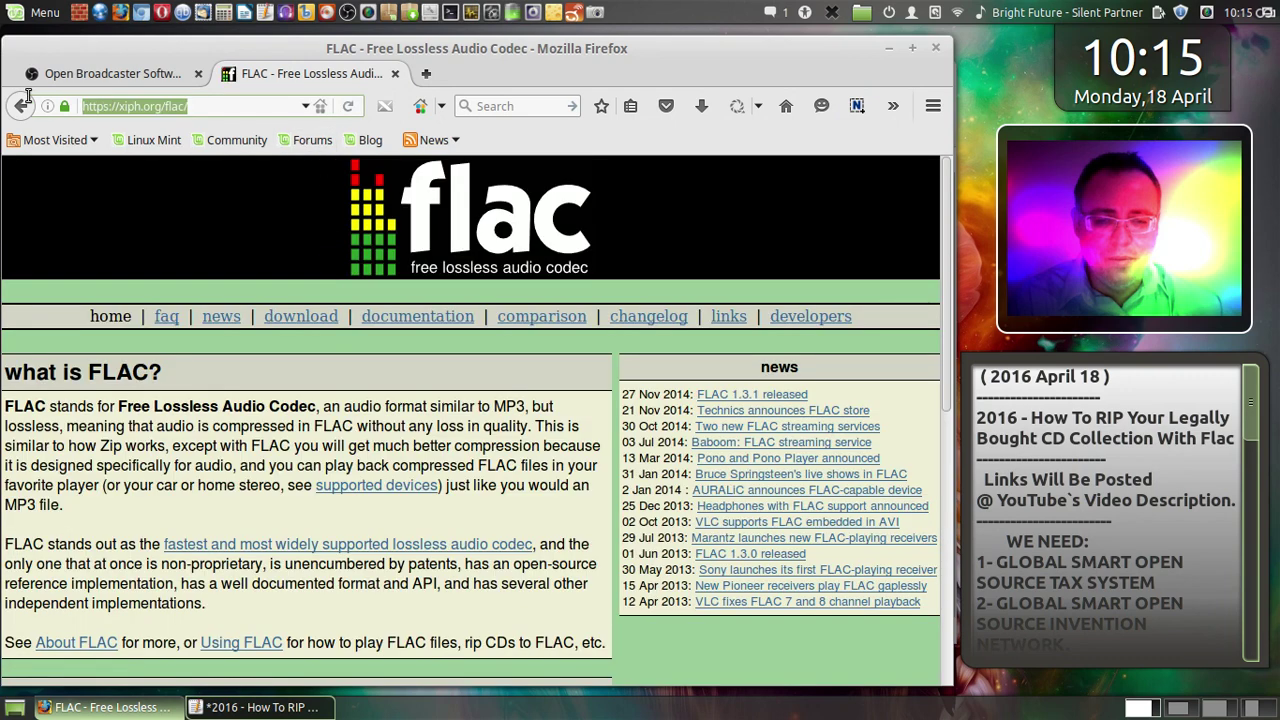
pyautogui.rightClick(131, 110)
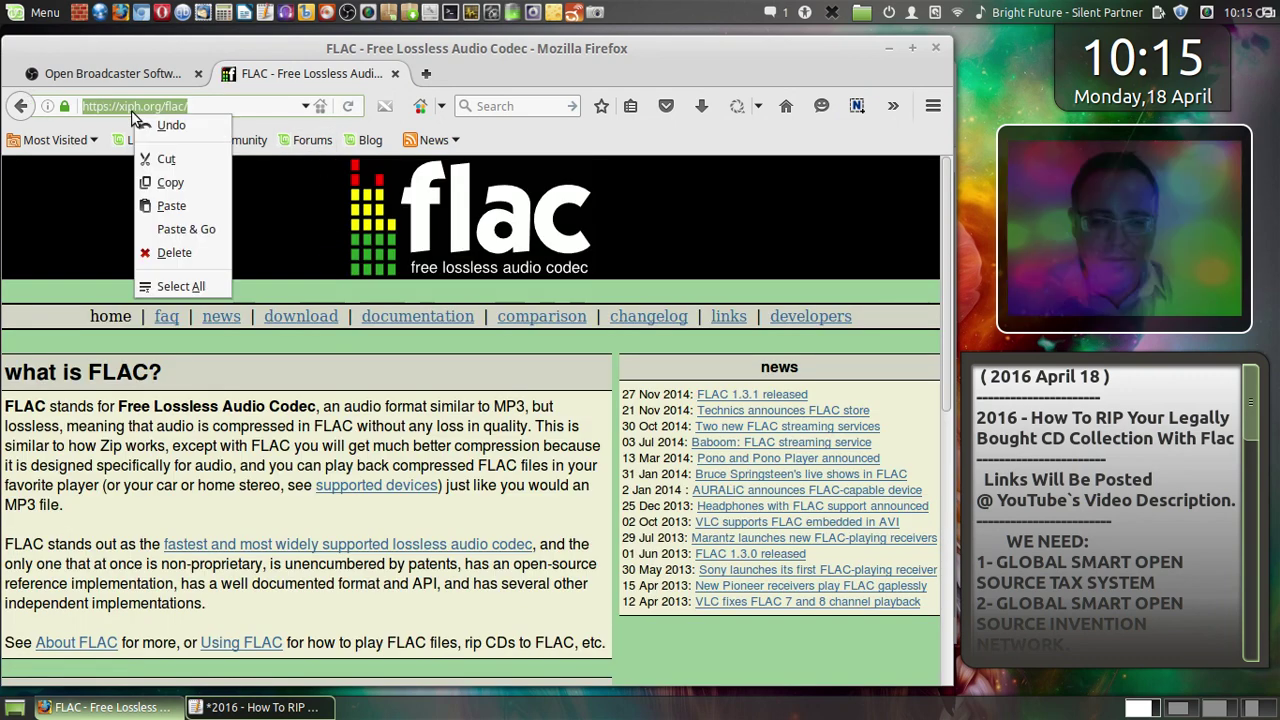
pyautogui.click(150, 182)
pyautogui.click(105, 707)
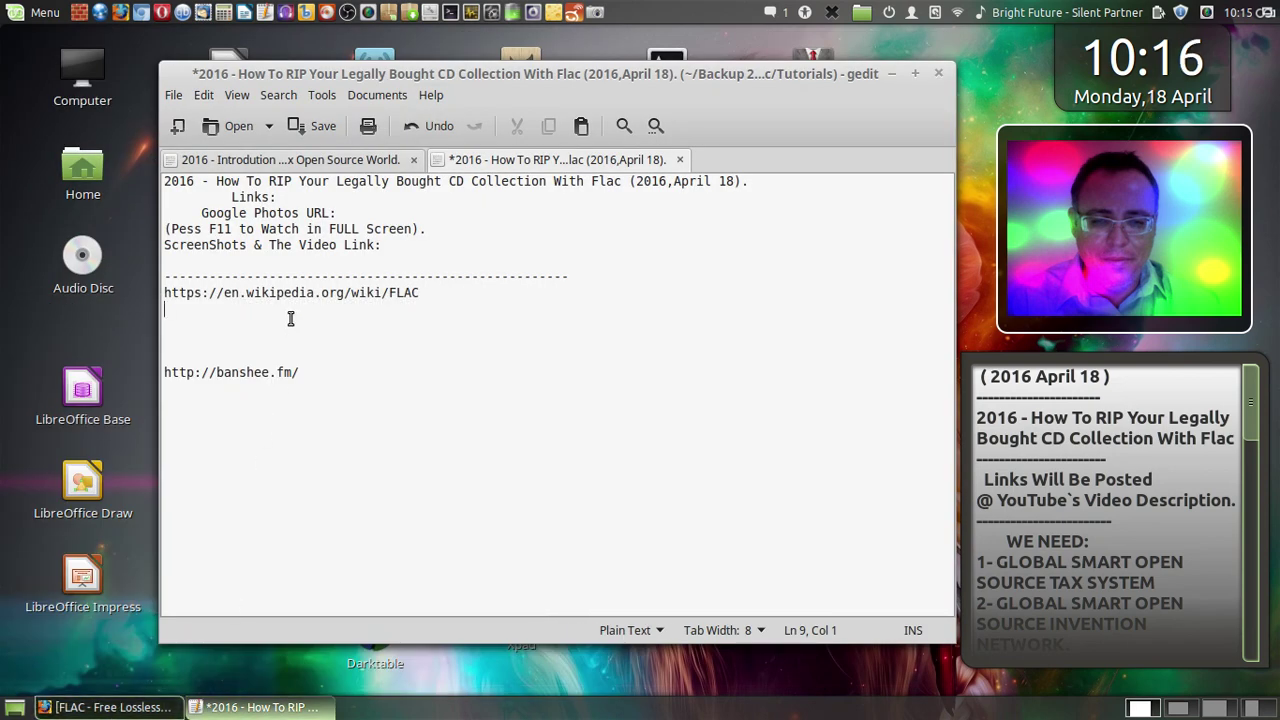
pyautogui.rightClick(205, 314)
pyautogui.click(238, 434)
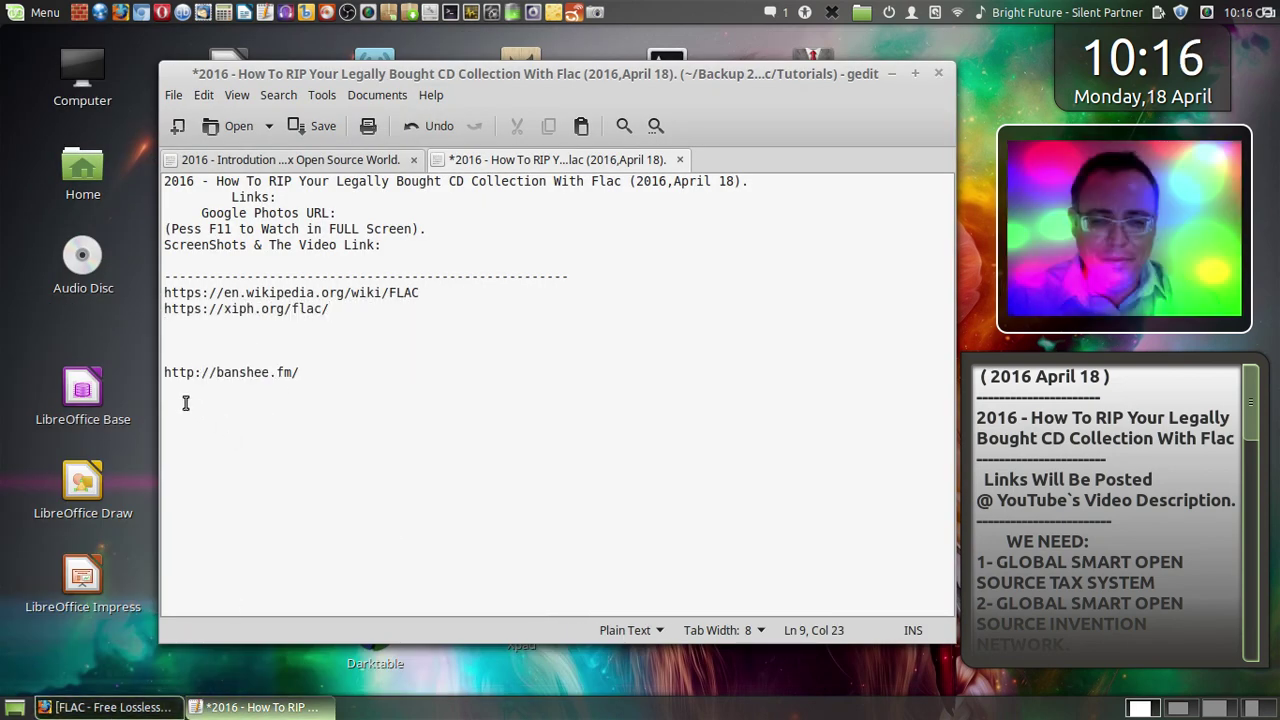
# - Remove the blank lines above the banshee.fm link, save the notes, and minimize the gedit window
pyautogui.click(196, 386)
pyautogui.press('BackSpace')
pyautogui.press('BackSpace')
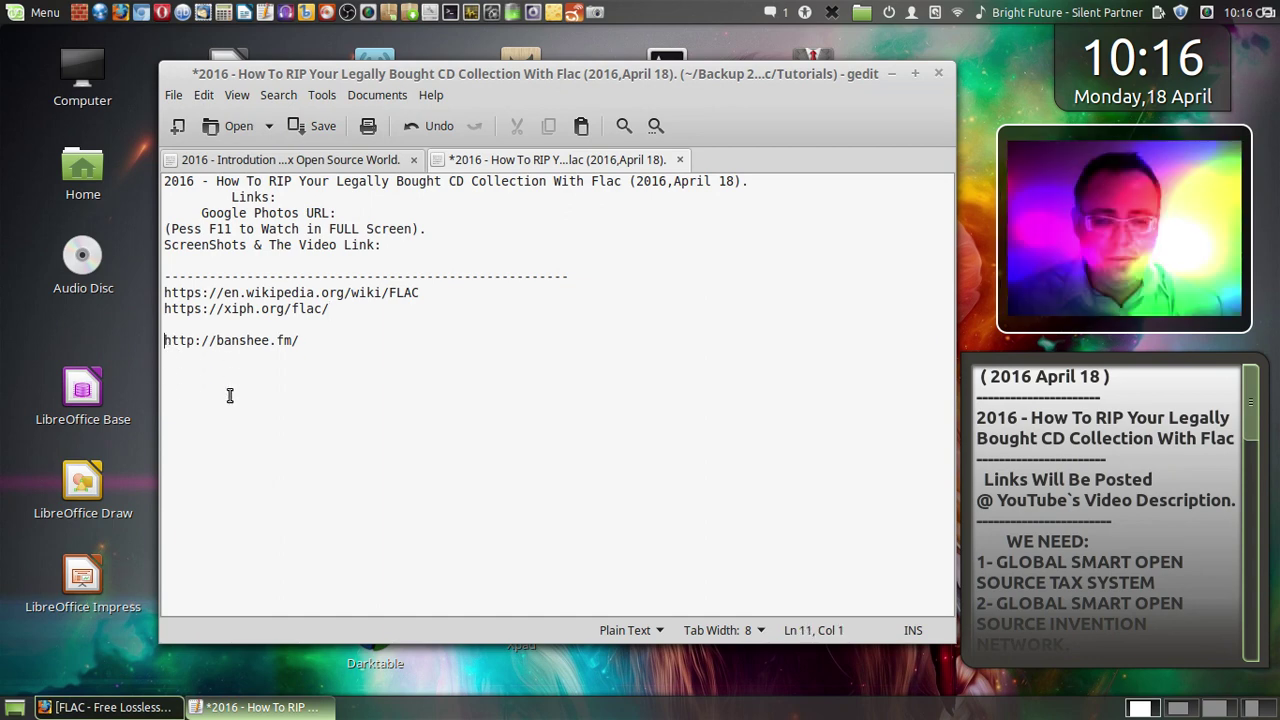
pyautogui.press('BackSpace')
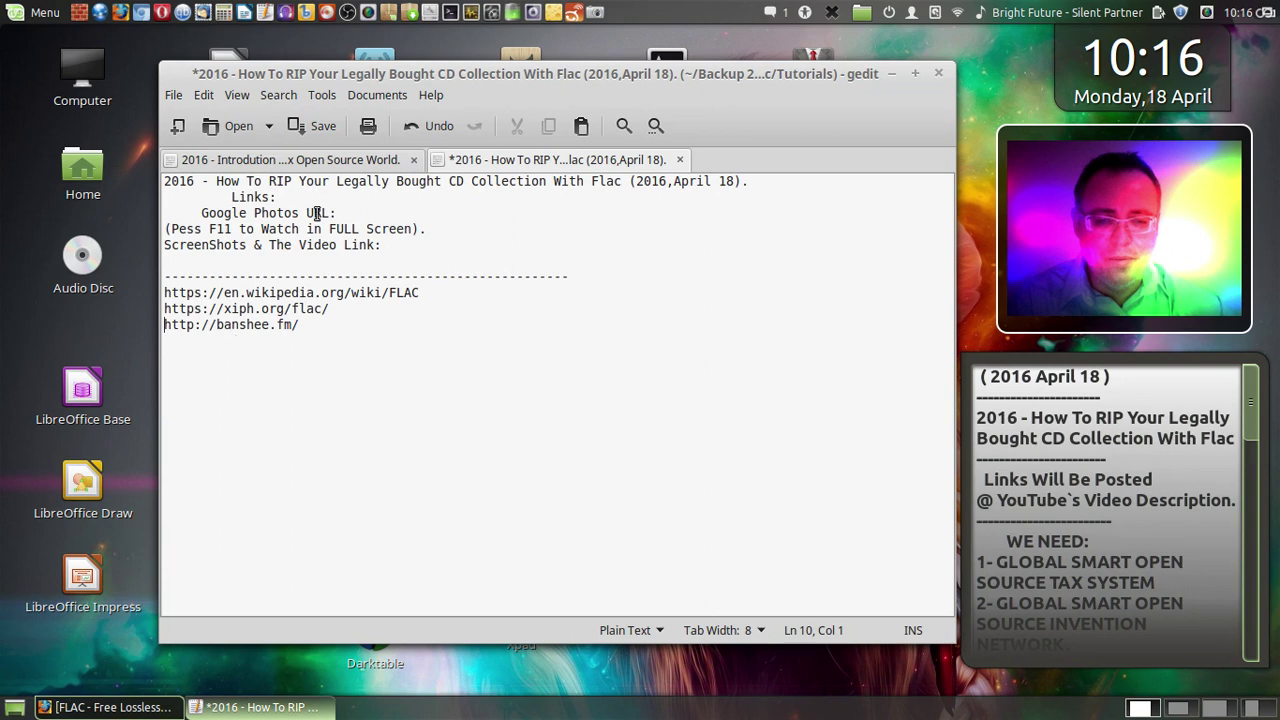
pyautogui.click(318, 133)
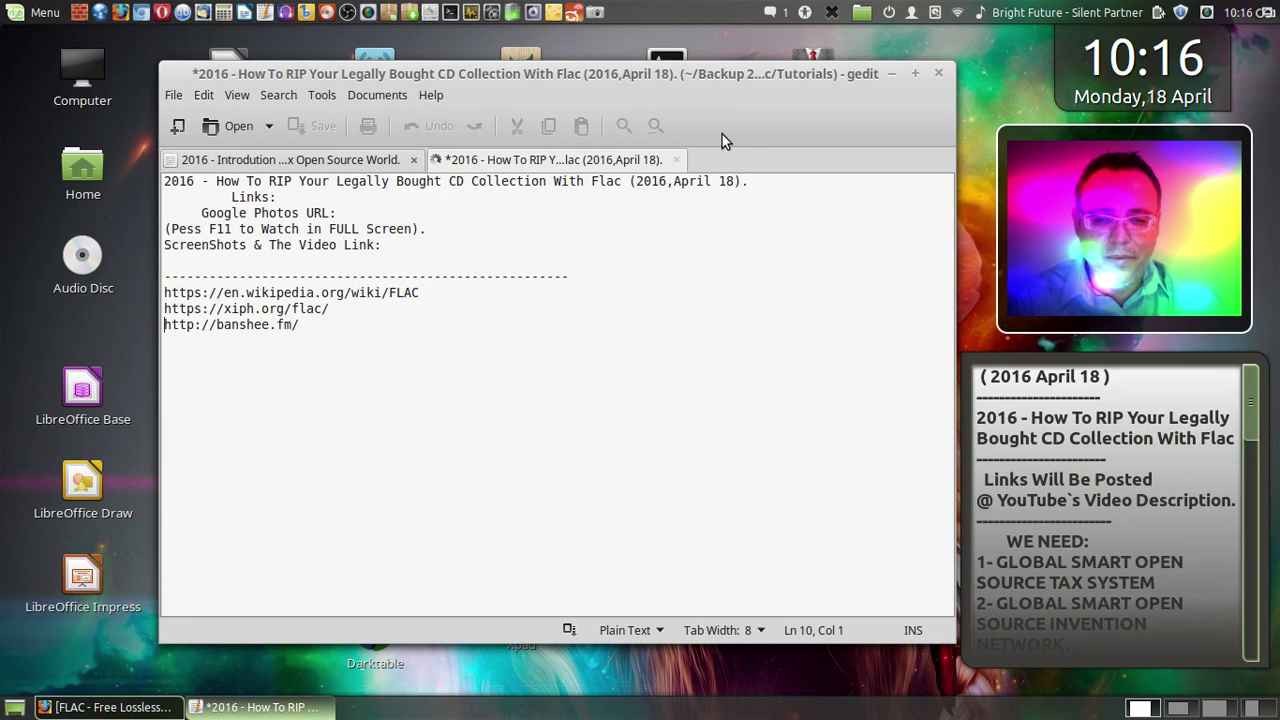
pyautogui.click(887, 74)
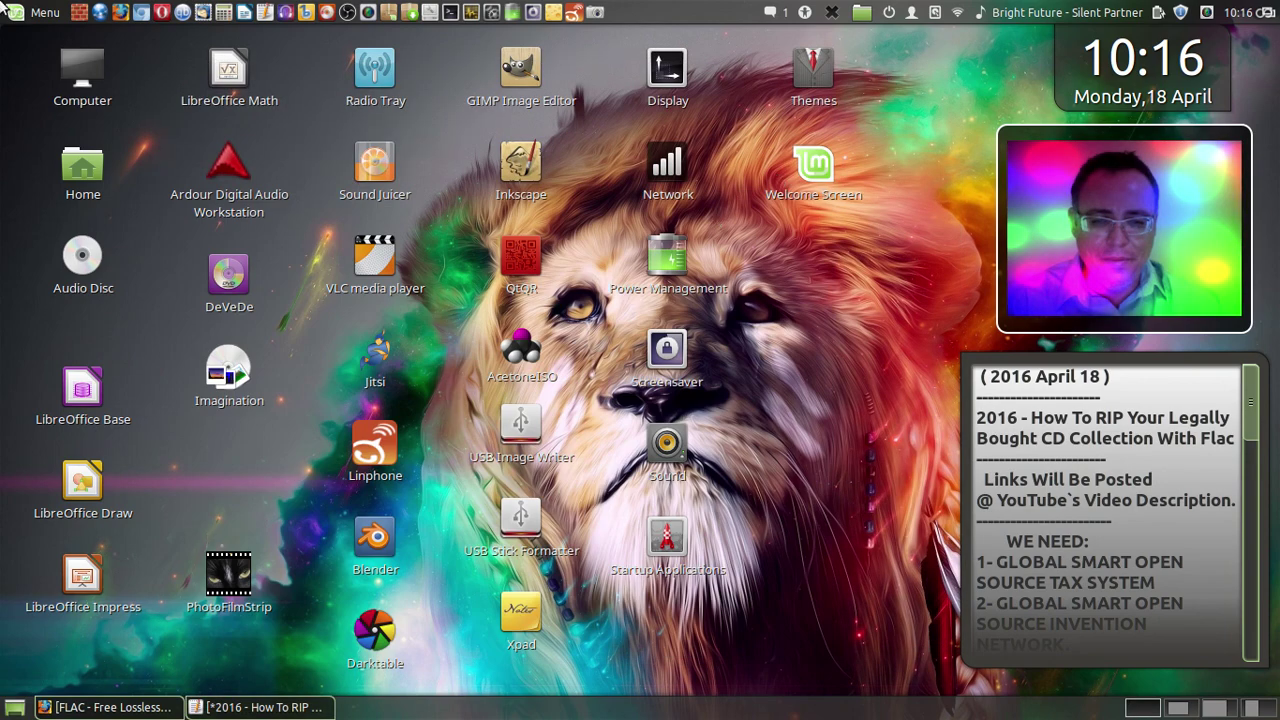
# - Switch to Banshee on Workspace 2 and open the track information of the audio CD's Track 1 for editing
pyautogui.moveTo(2, 3)
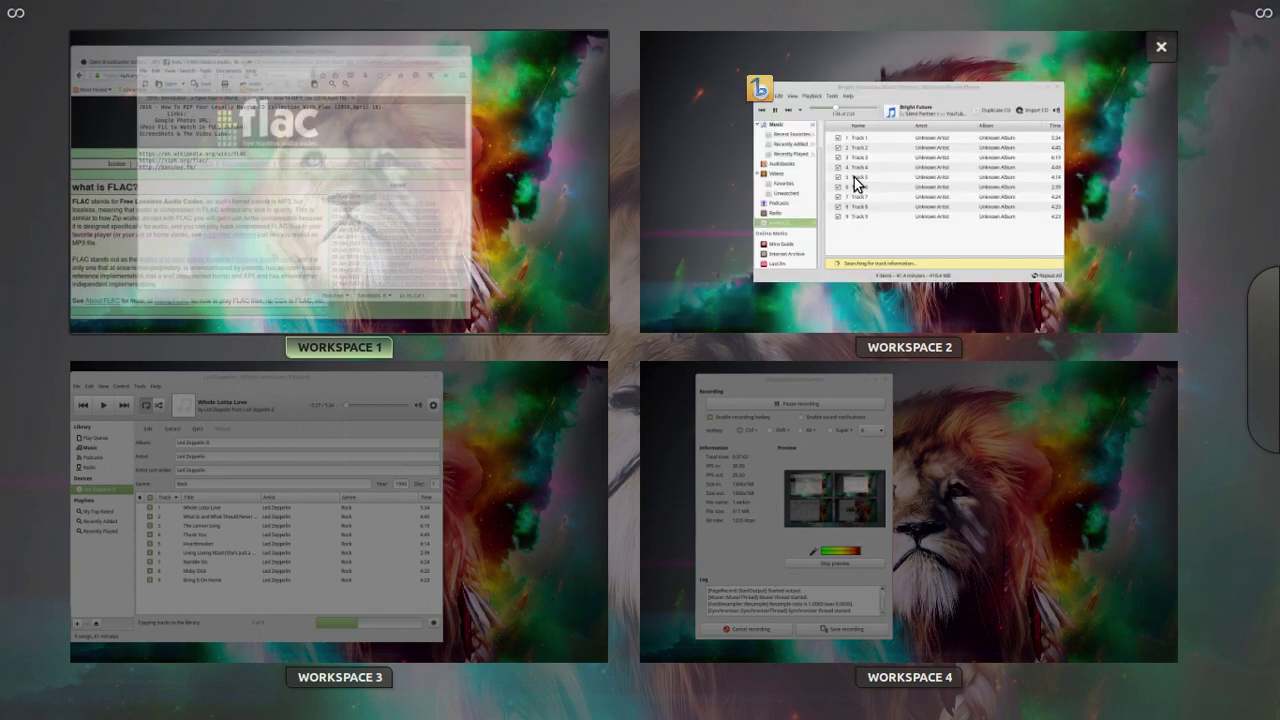
pyautogui.click(856, 183)
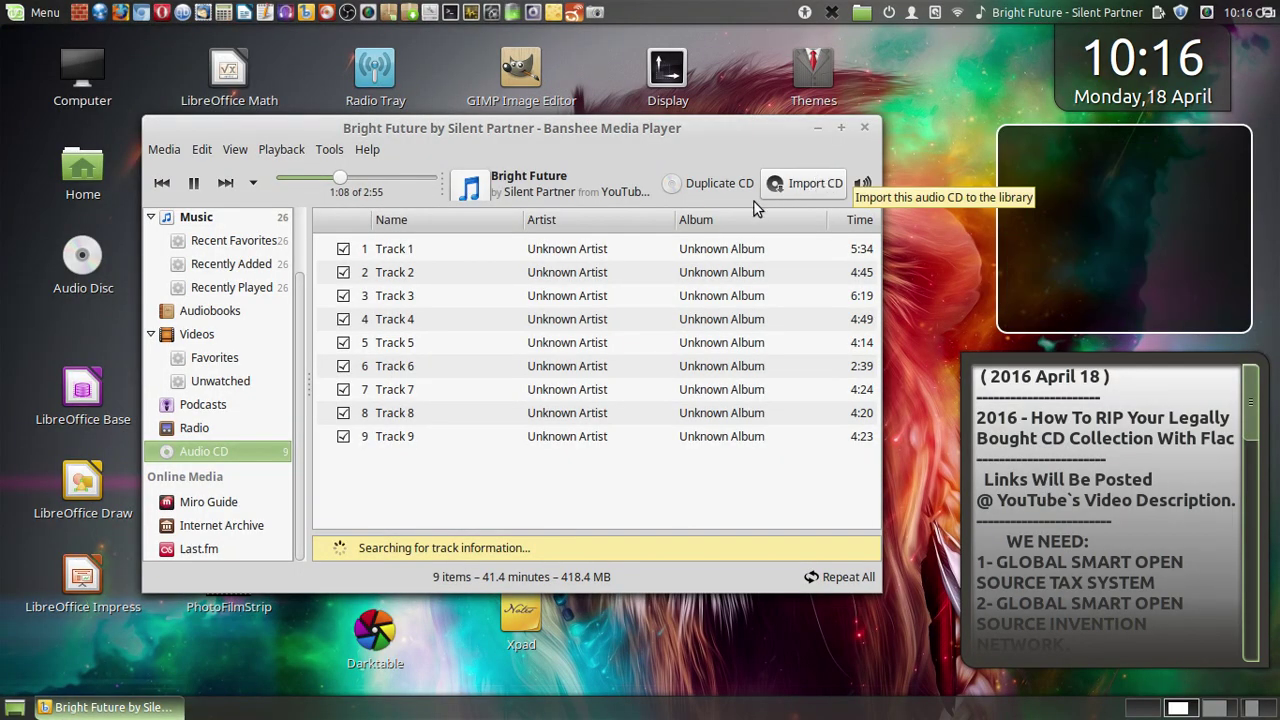
pyautogui.click(406, 250)
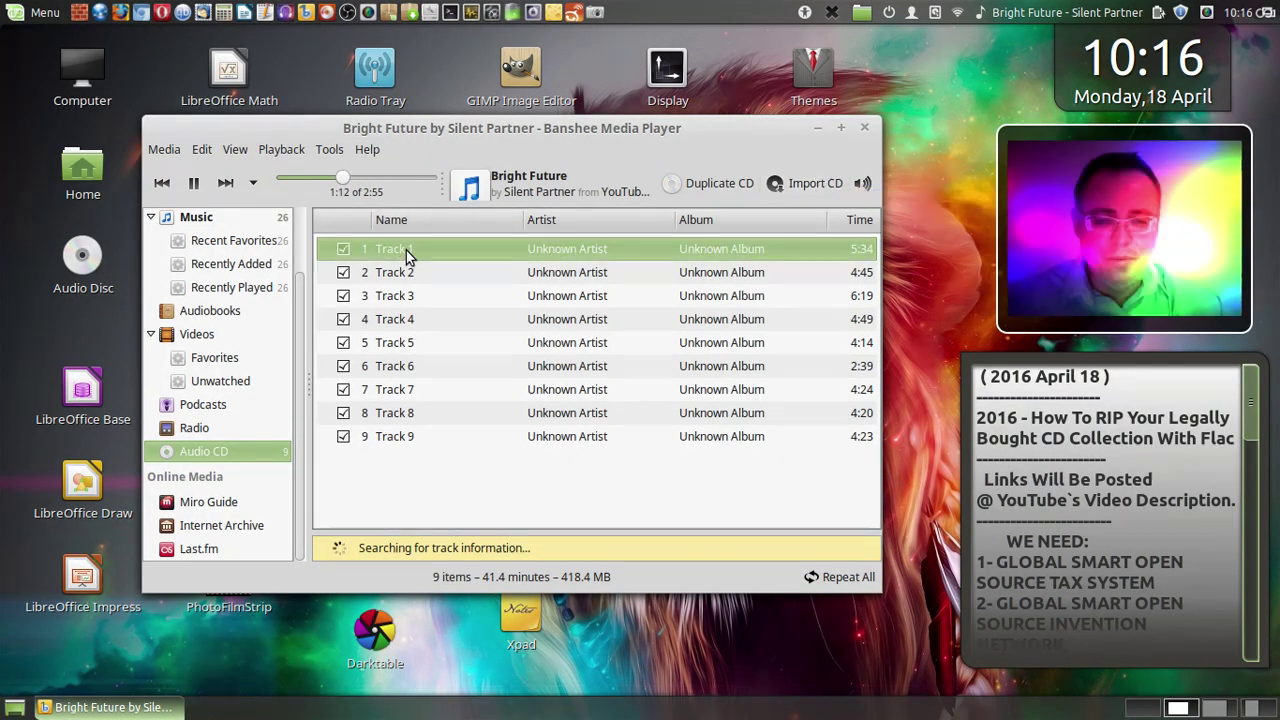
pyautogui.rightClick(406, 250)
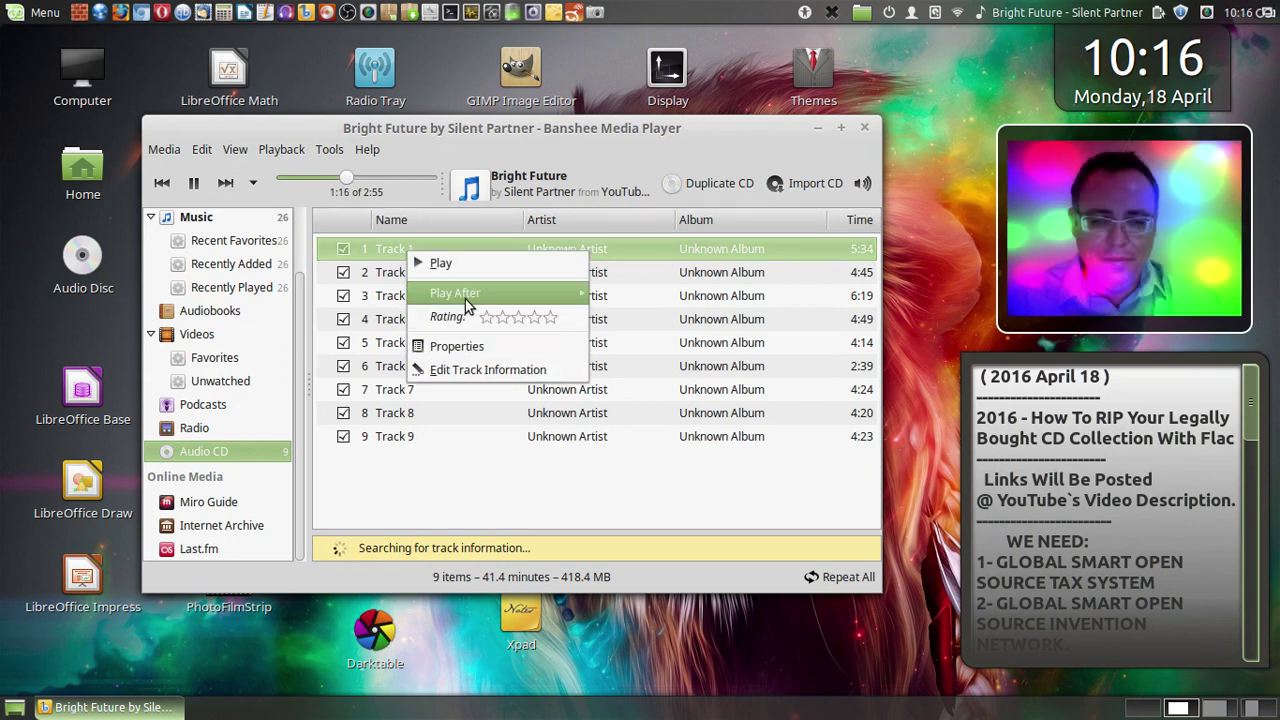
pyautogui.moveTo(473, 292)
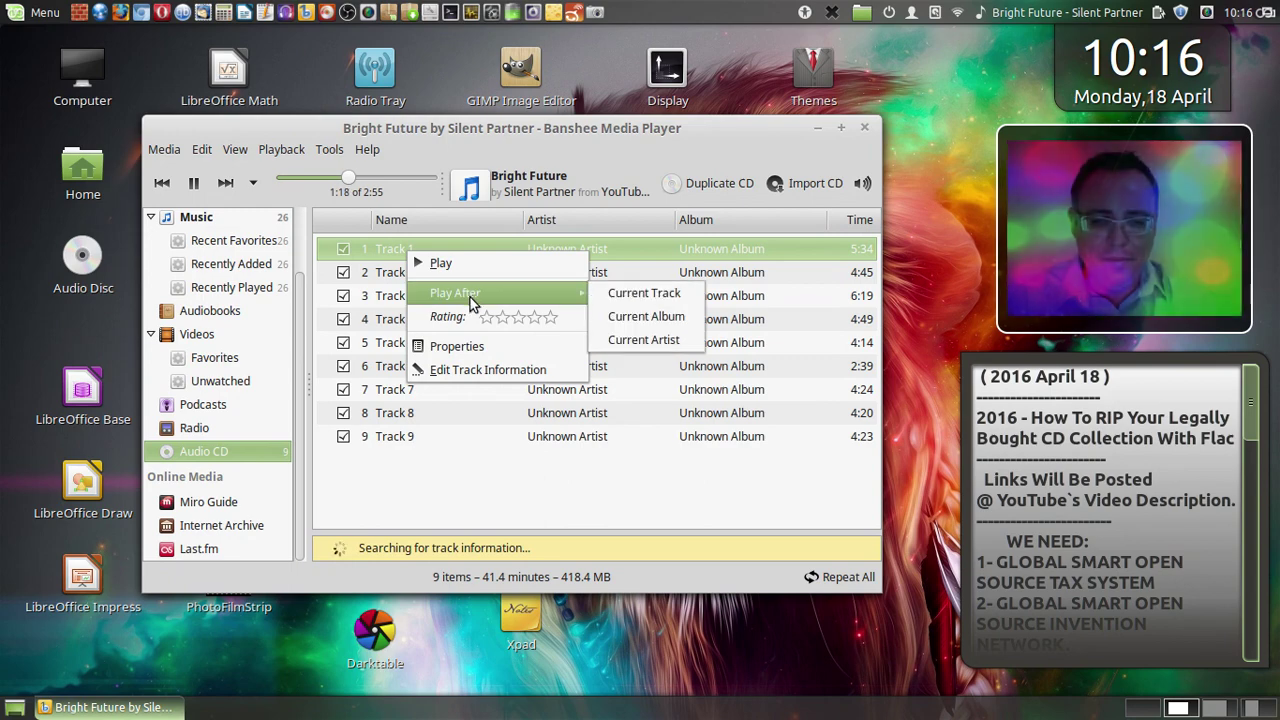
pyautogui.click(452, 369)
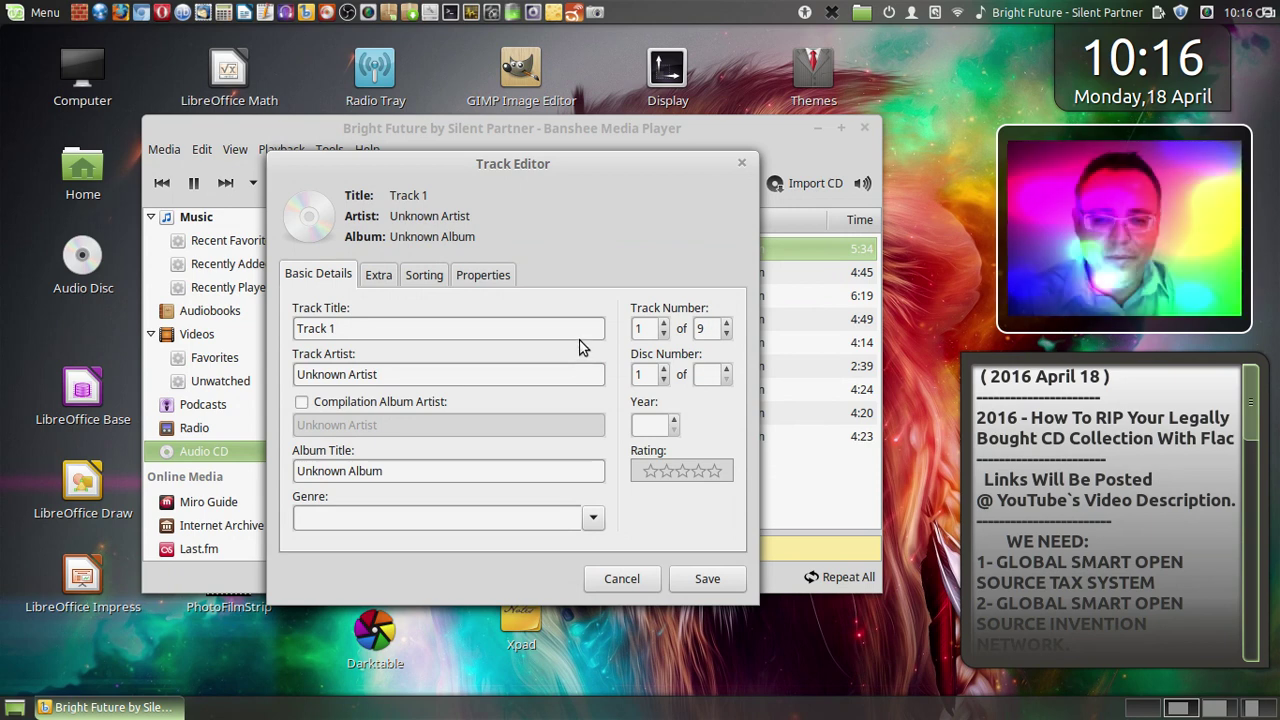
# - Replace the track title of the first CD track with "Whole Lotta Love"
pyautogui.moveTo(357, 329); pyautogui.dragTo(122, 305)
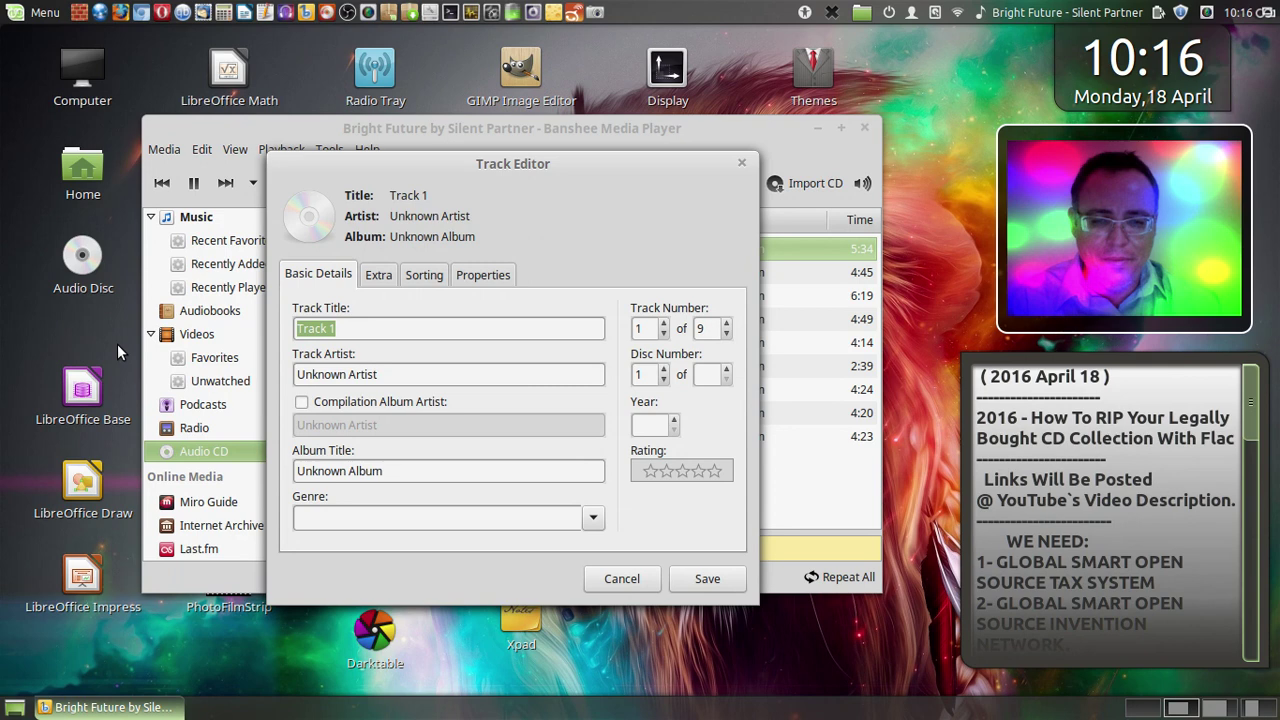
pyautogui.write('Whole')
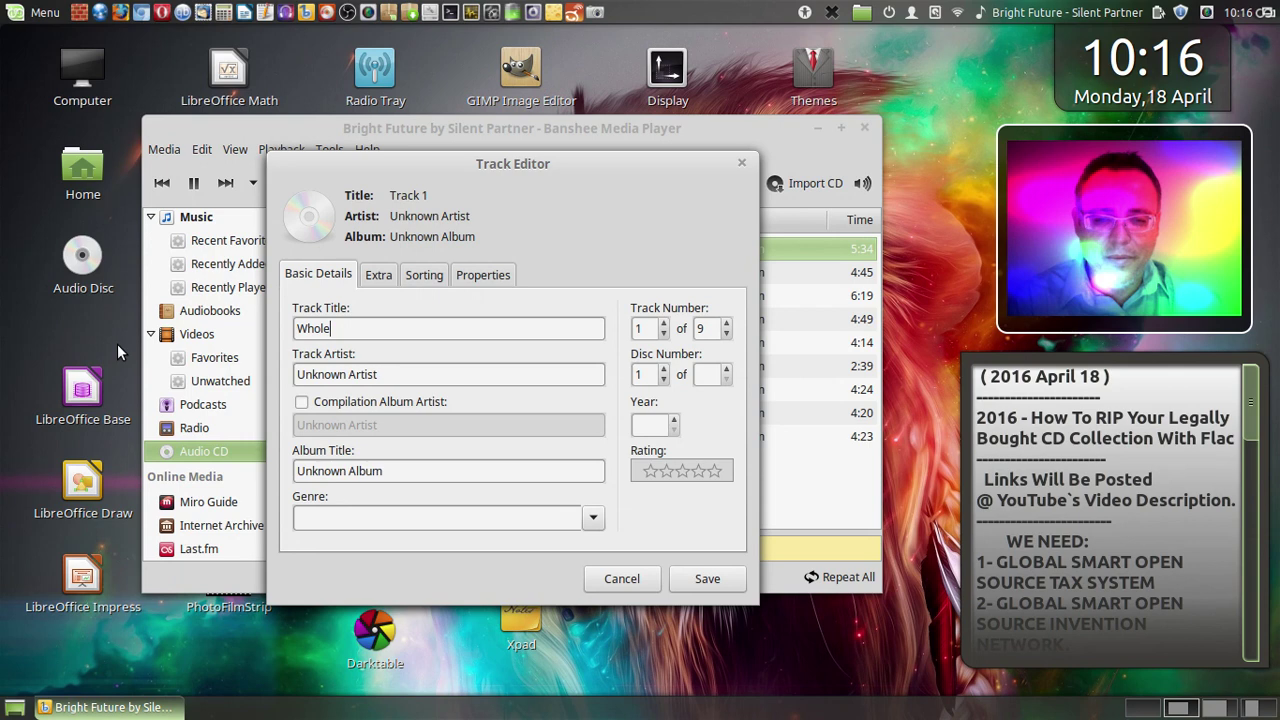
pyautogui.write(' Lotta')
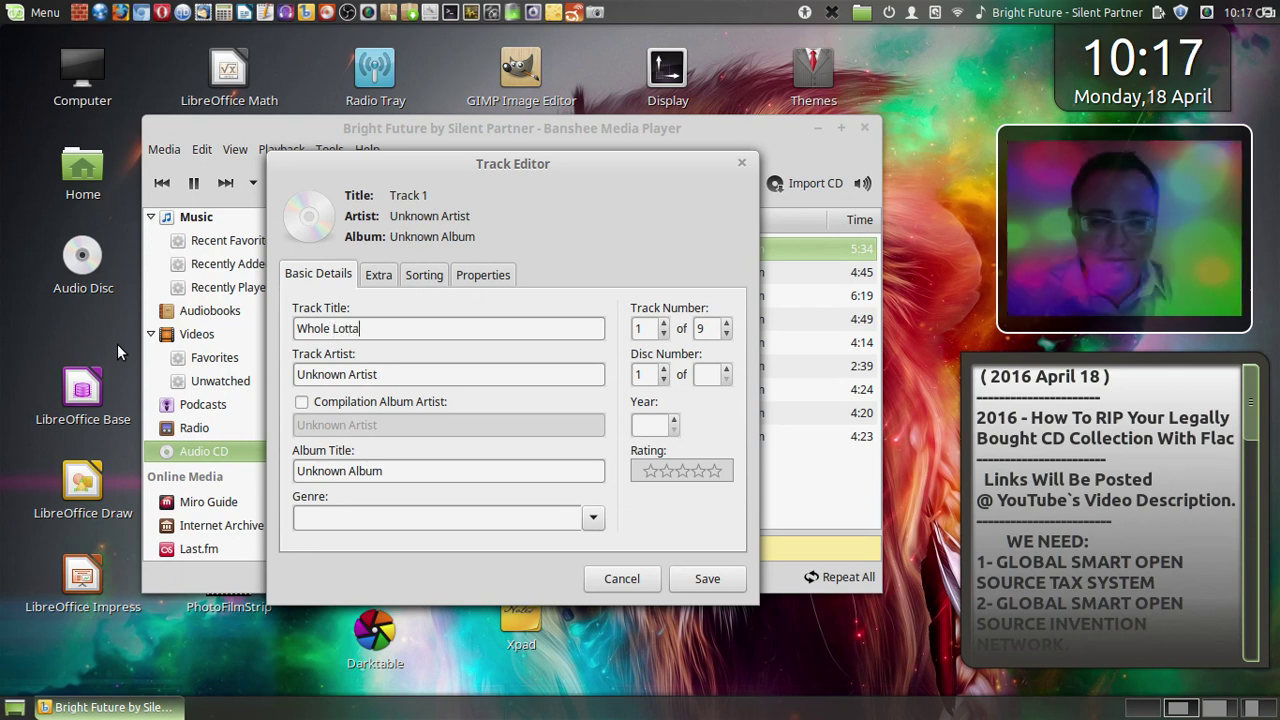
pyautogui.write(' Love')
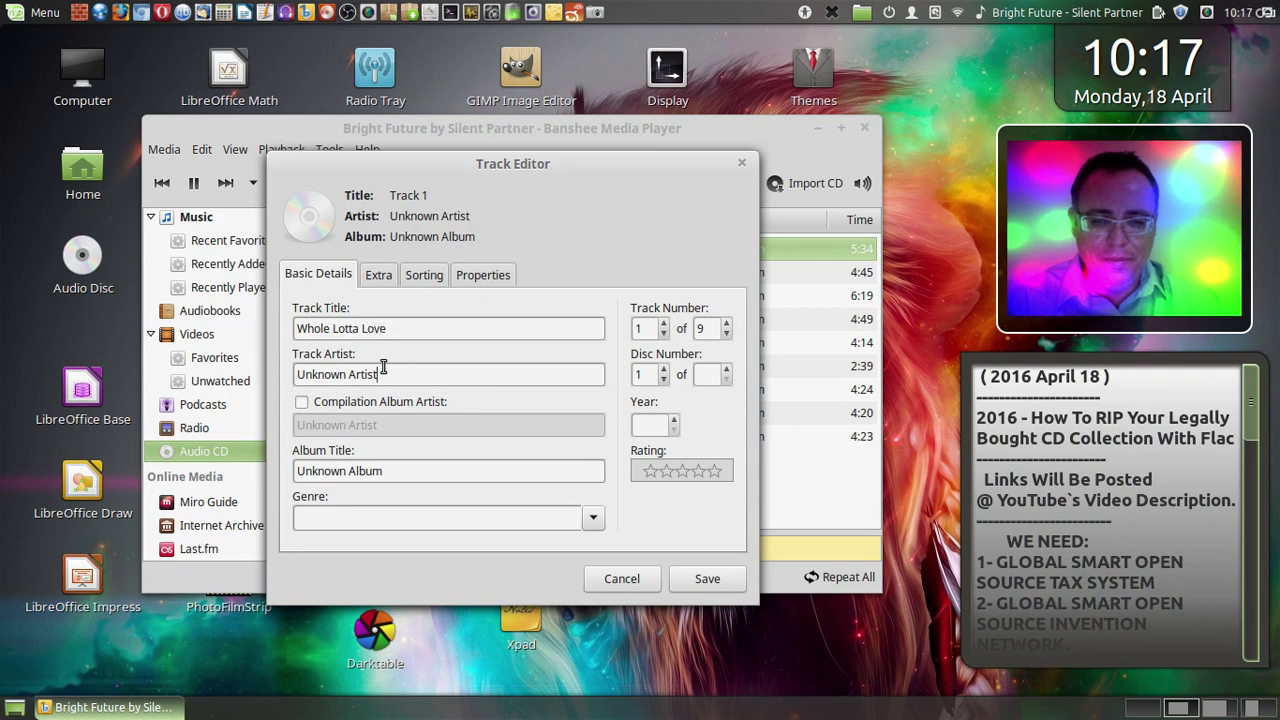
# - Replace the unknown track artist with "Led Zeppelin", correcting the spelling
pyautogui.moveTo(384, 370); pyautogui.dragTo(240, 340)
pyautogui.press('BackSpace')
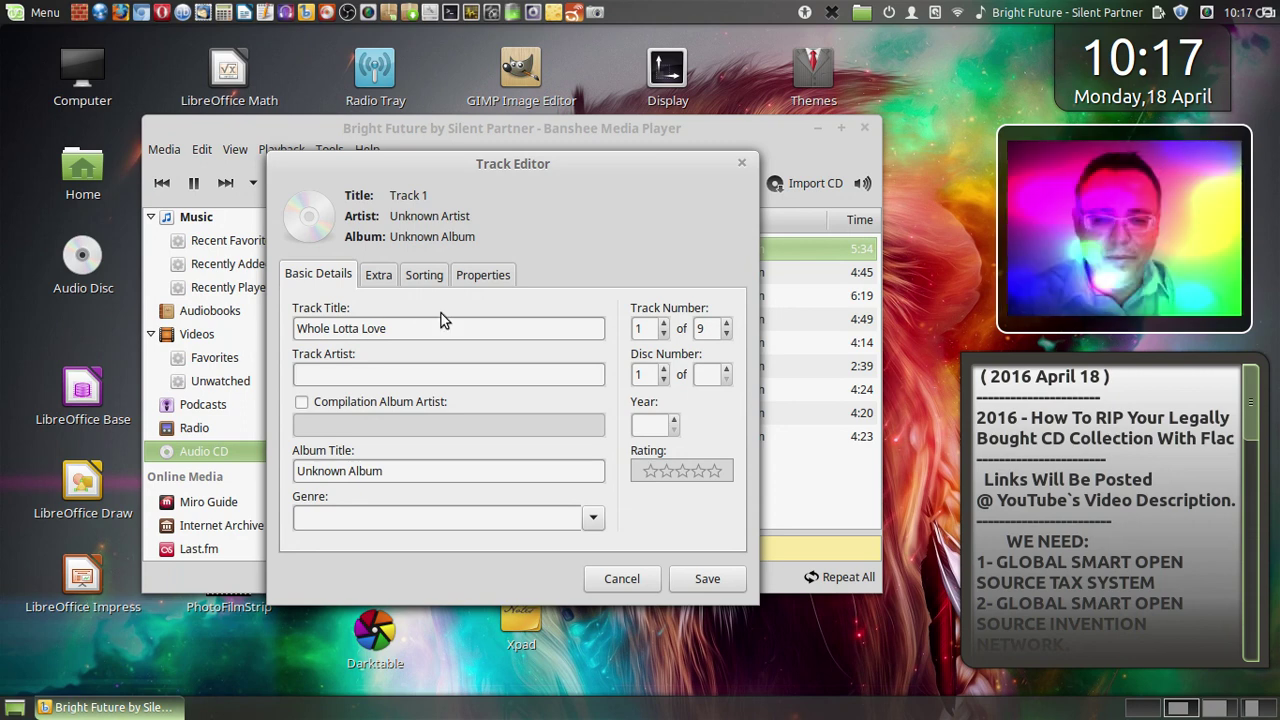
pyautogui.moveTo(420, 330); pyautogui.dragTo(276, 328)
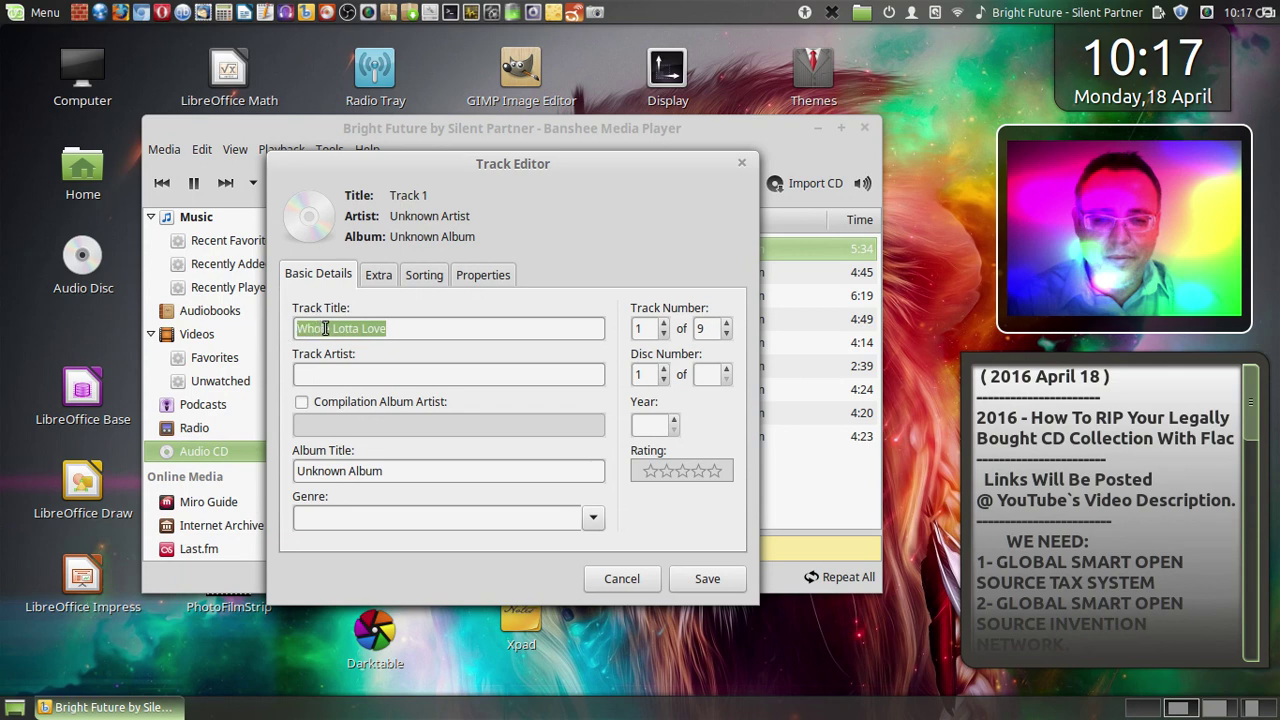
pyautogui.click(328, 375)
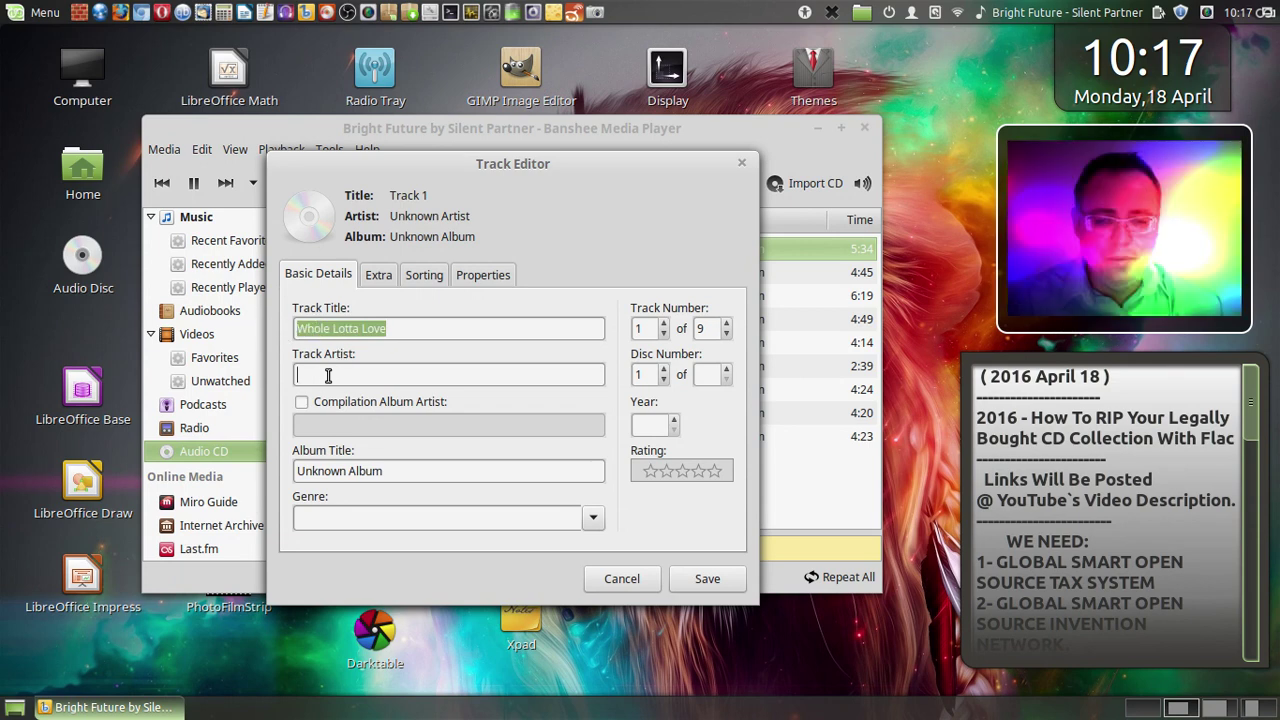
pyautogui.write('Led')
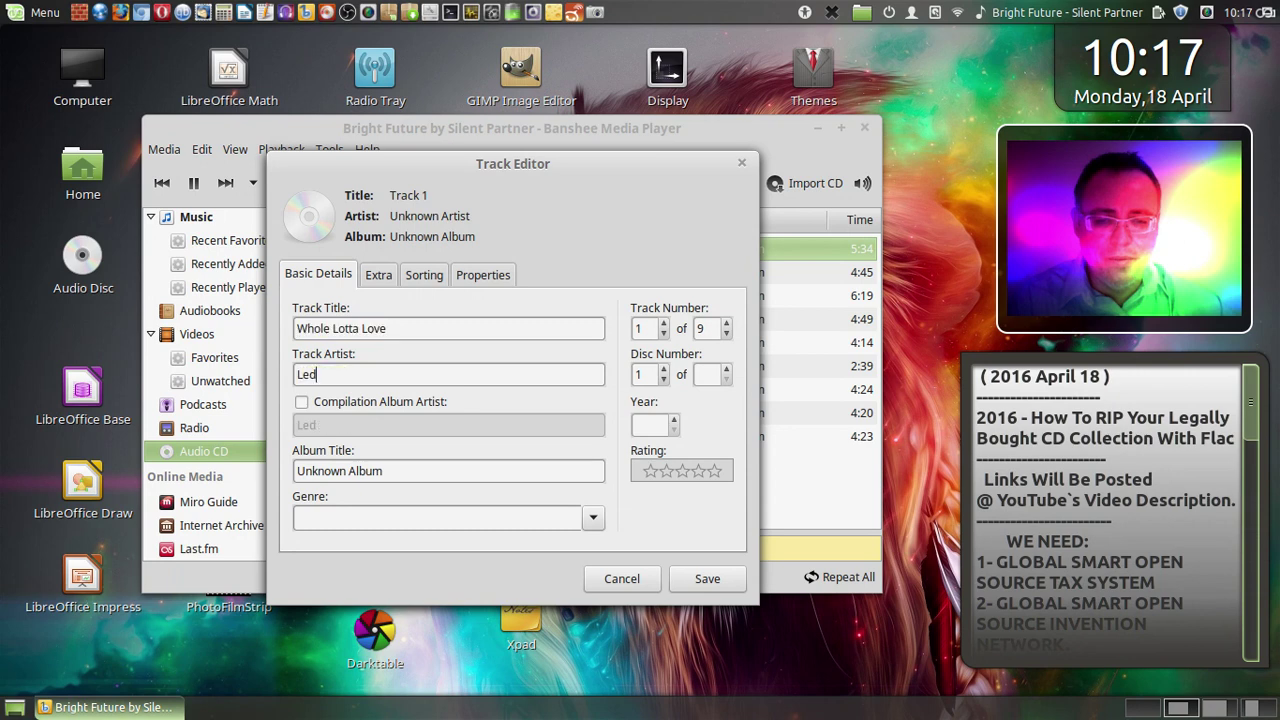
pyautogui.write(' Zep')
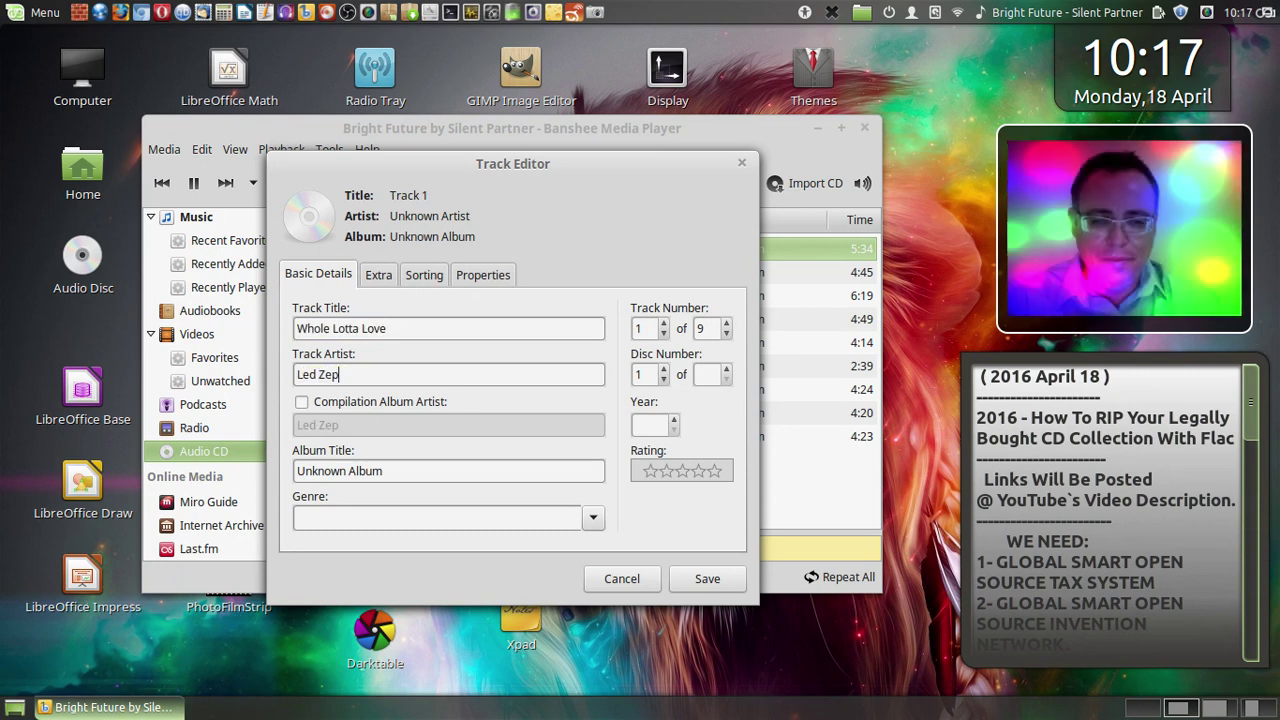
pyautogui.write('plein')
pyautogui.press('BackSpace')
pyautogui.press('BackSpace')
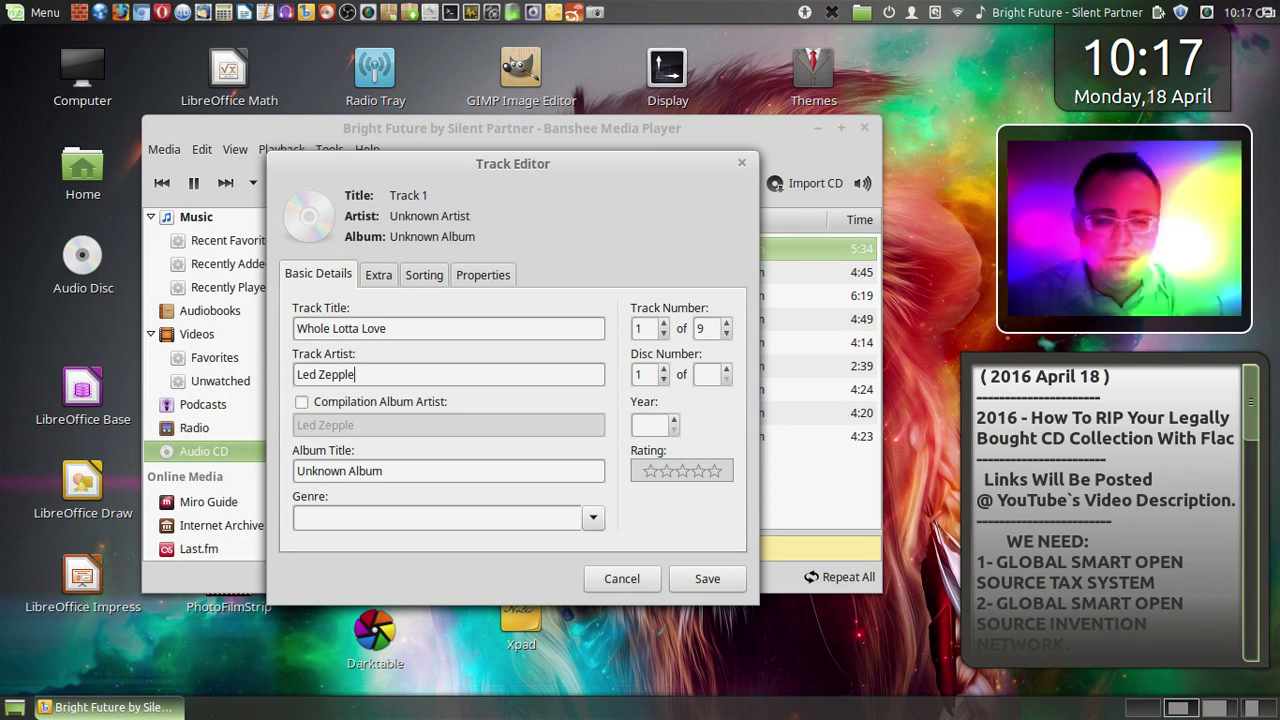
pyautogui.press('BackSpace')
pyautogui.write('in')
pyautogui.click(342, 374)
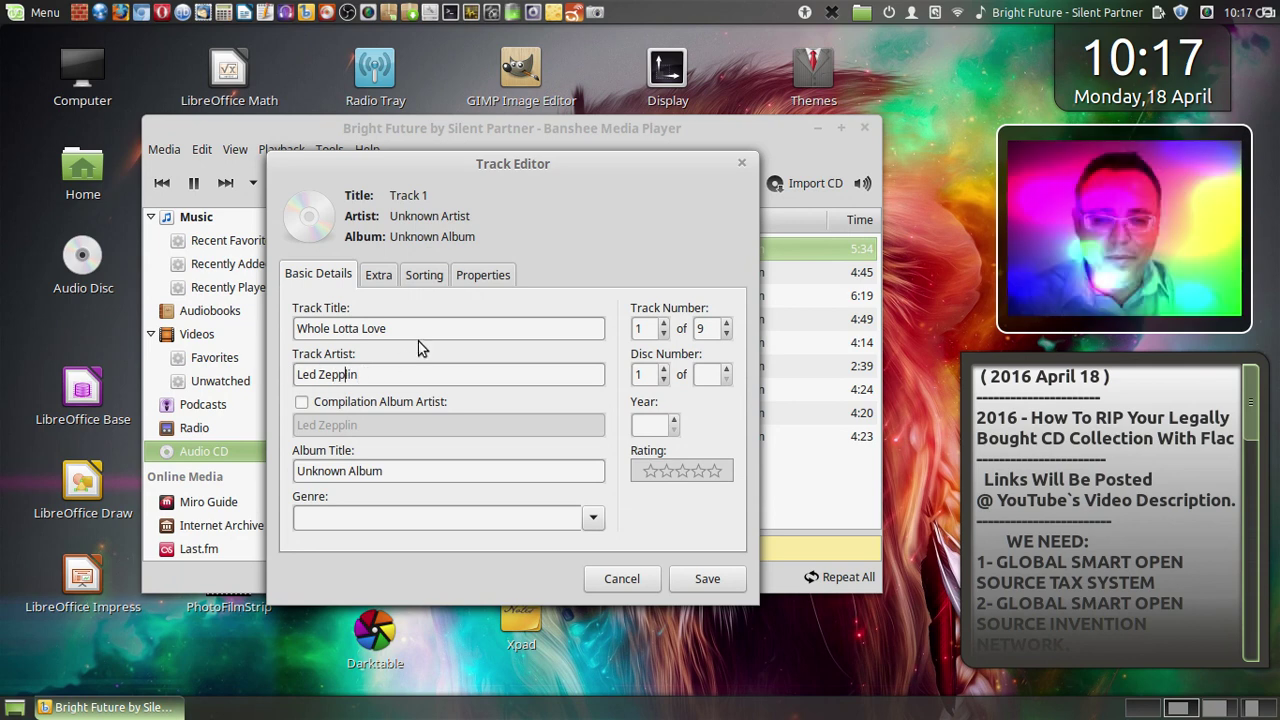
pyautogui.write('e')
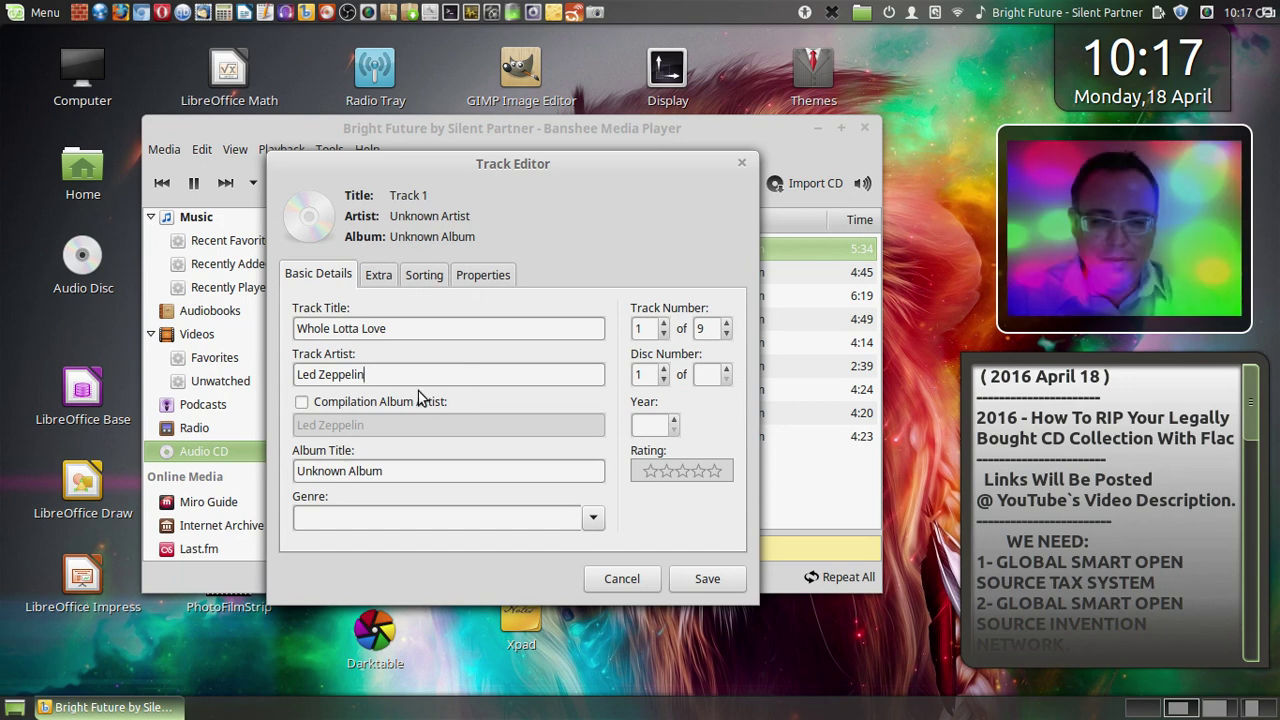
# - Replace the unknown album title with "Led Zeppelin II"
pyautogui.moveTo(405, 472); pyautogui.dragTo(294, 462)
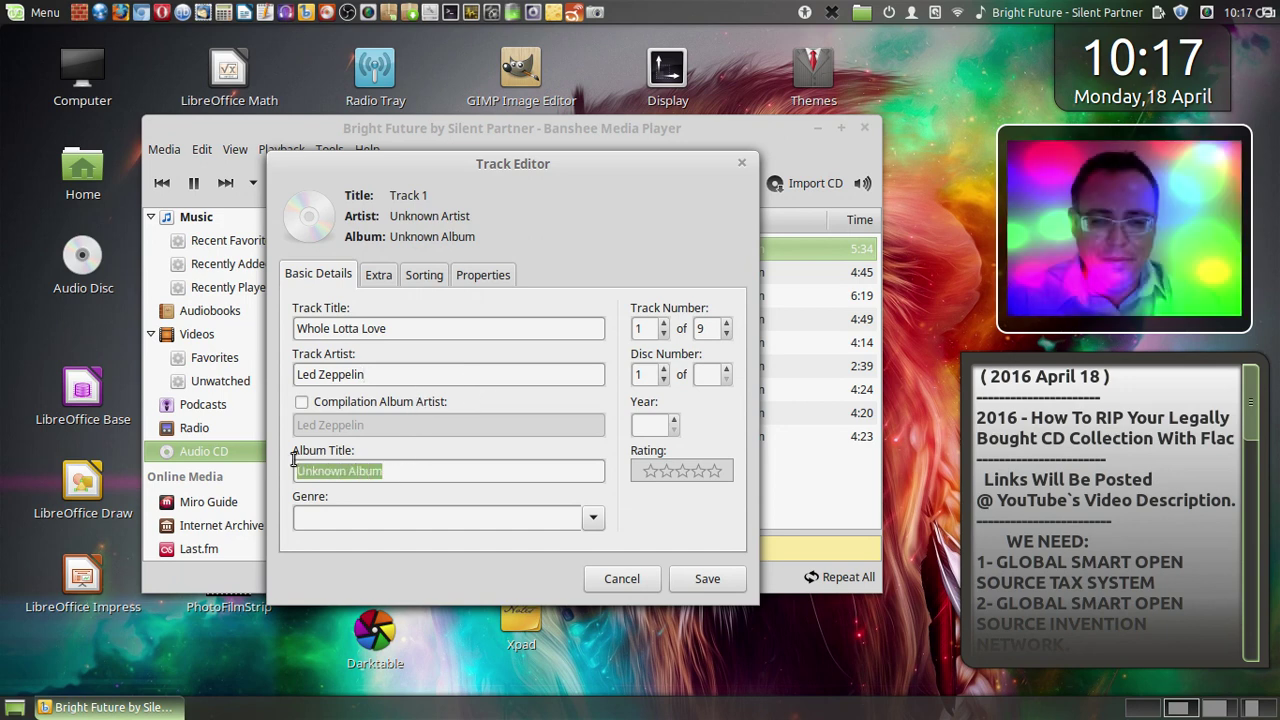
pyautogui.write('L')
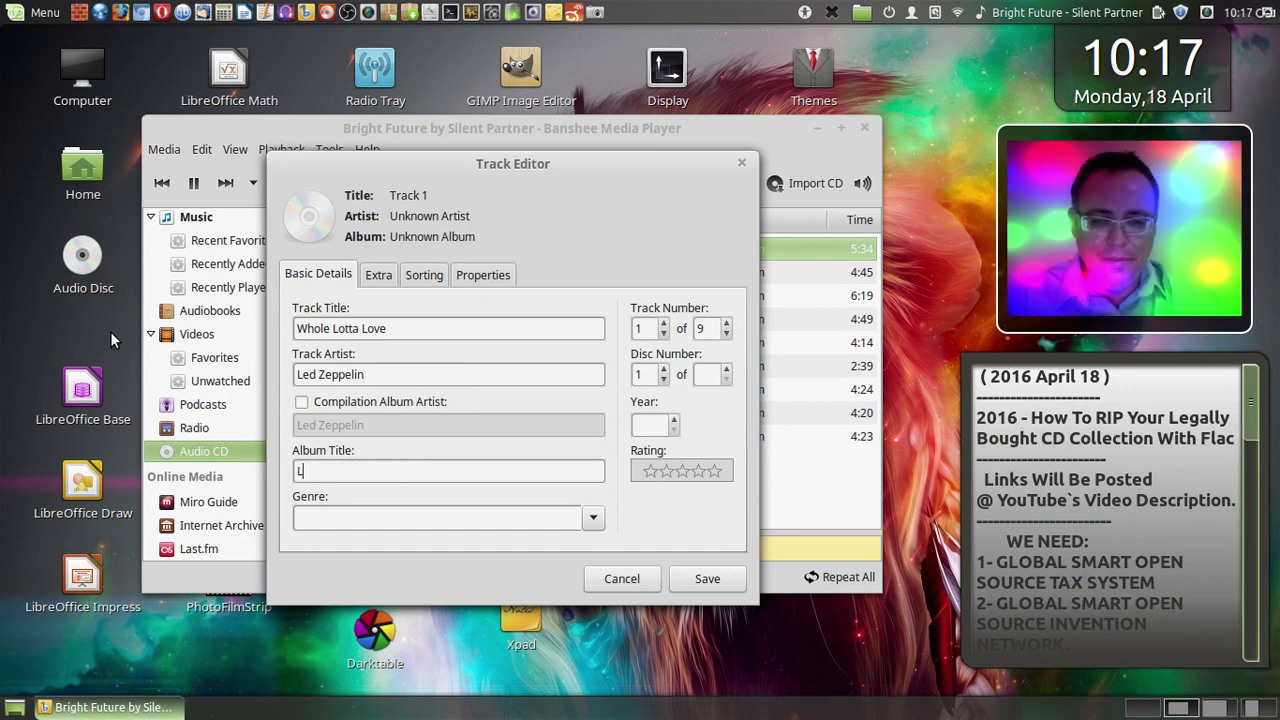
pyautogui.write('ed Zeppelin')
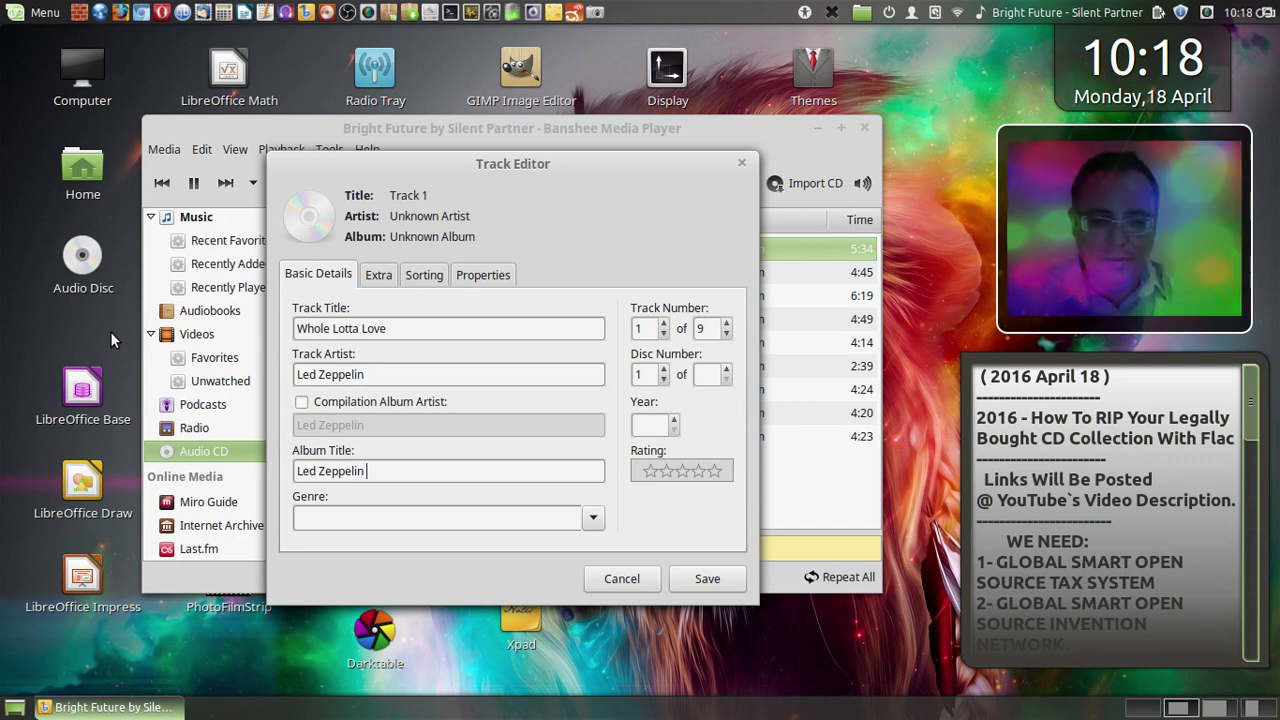
pyautogui.write(' II')
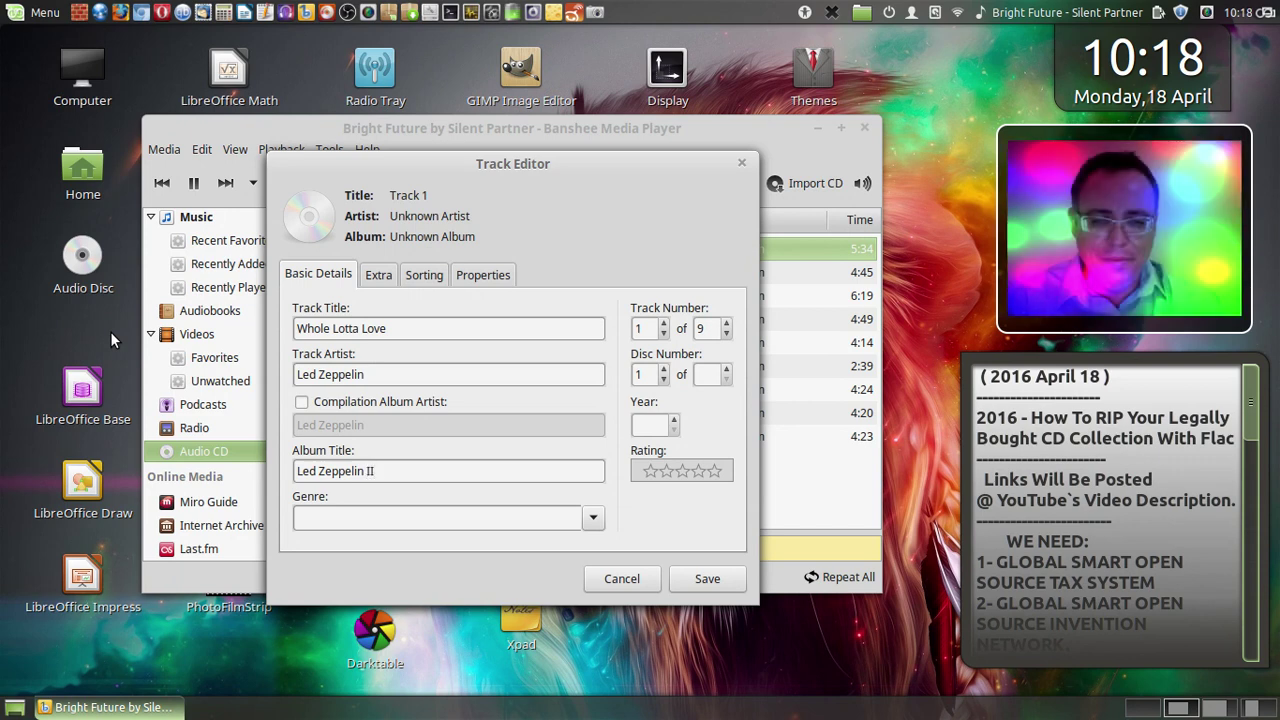
# - Set the first CD track's genre to Rock and give it a five-star rating
pyautogui.click(418, 520)
pyautogui.click(594, 519)
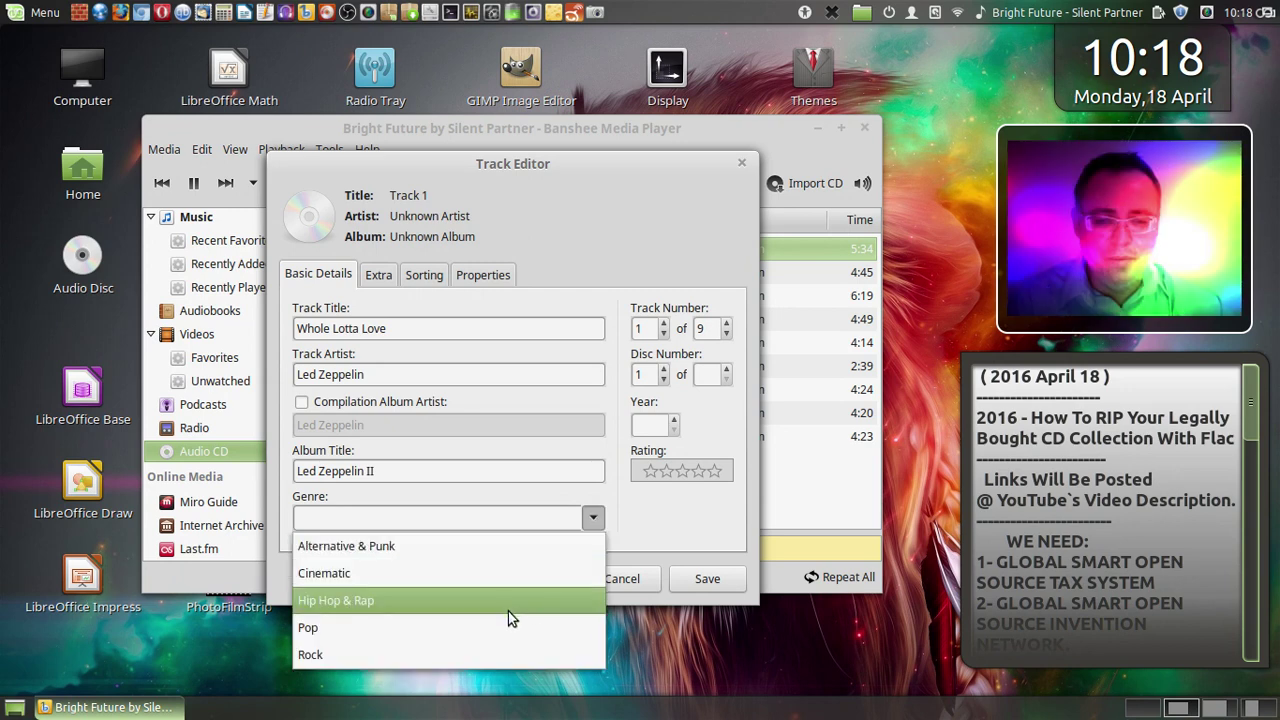
pyautogui.click(481, 652)
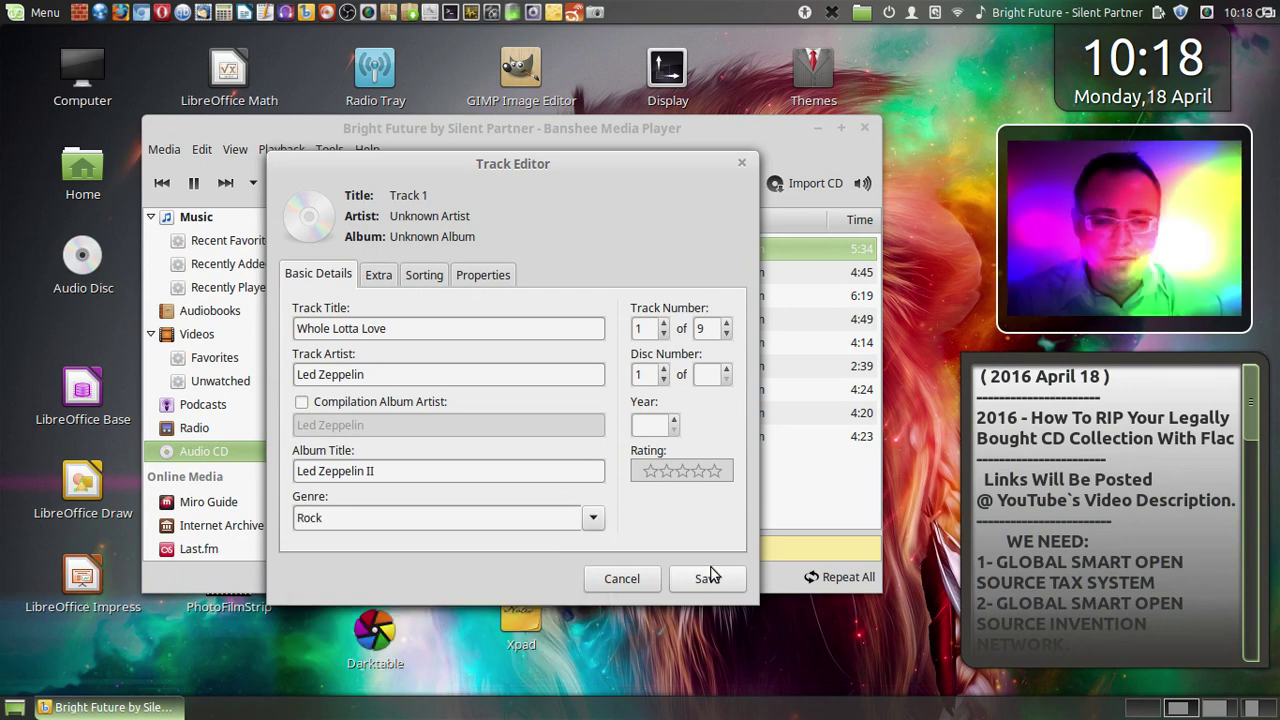
pyautogui.click(713, 471)
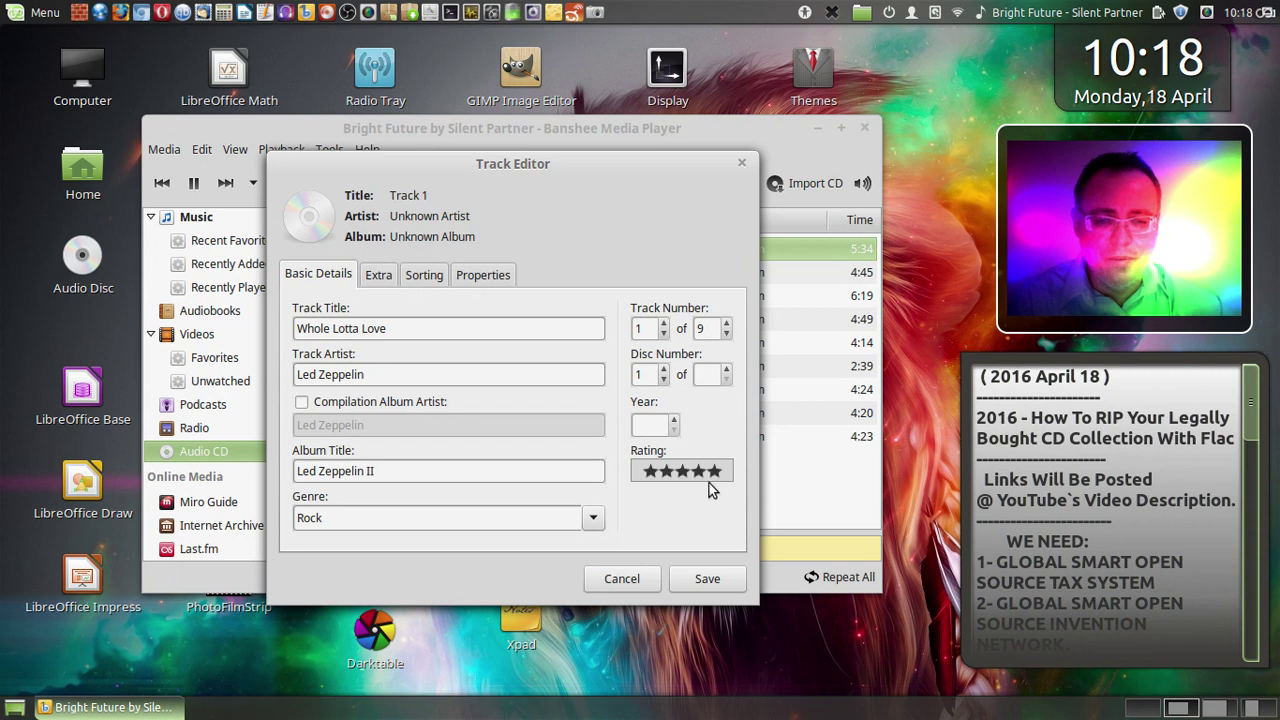
# - Set the first CD track's year to 1971 and the total number of discs to 1
pyautogui.click(668, 425)
pyautogui.write('1')
pyautogui.click(674, 421)
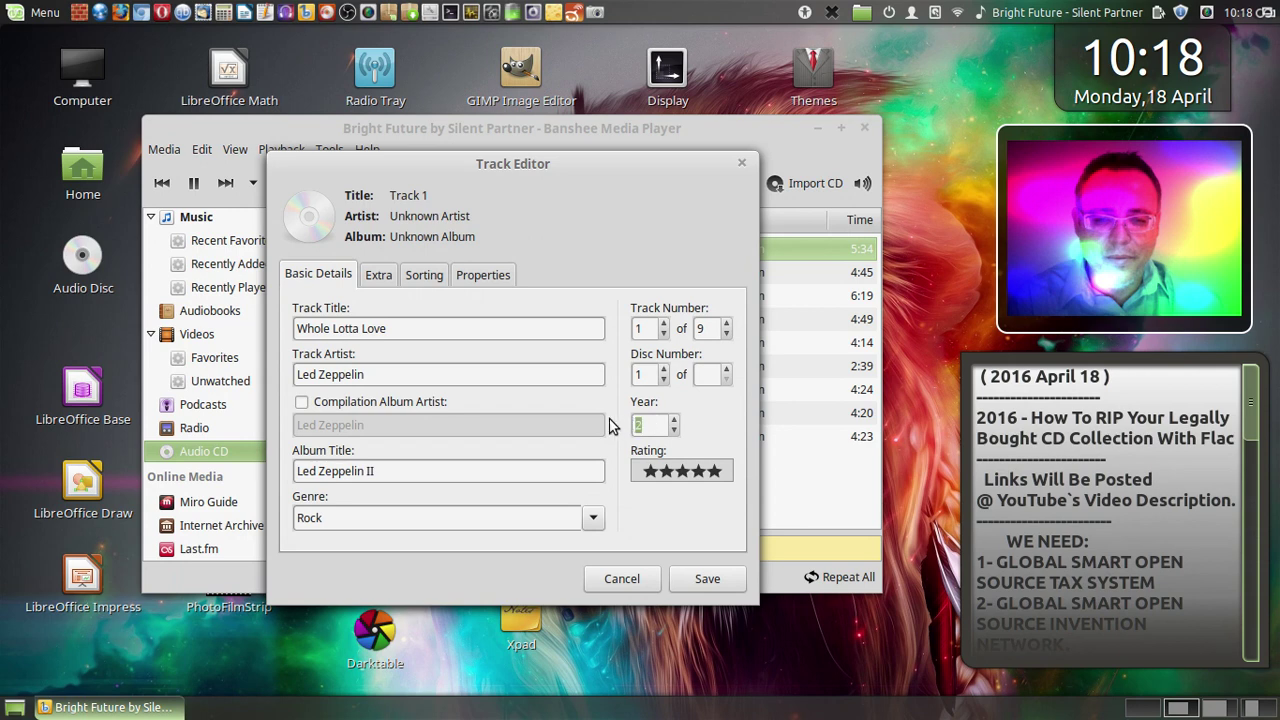
pyautogui.write('1971')
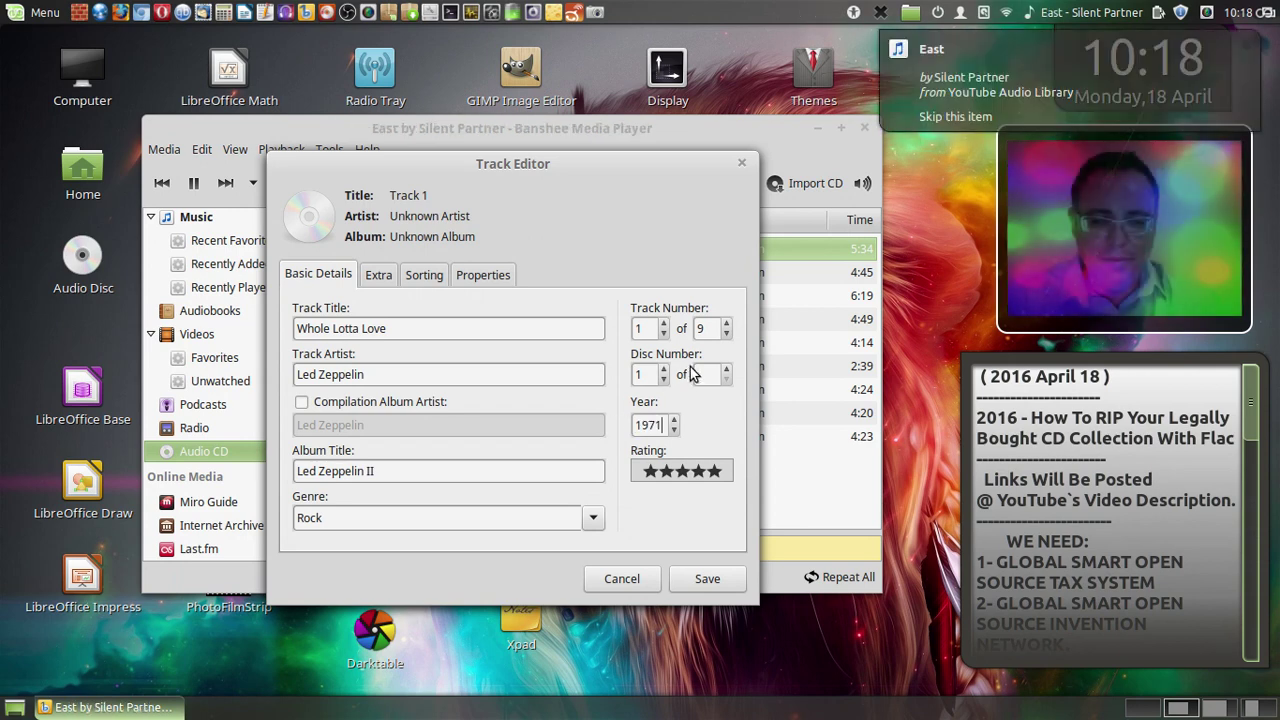
pyautogui.click(727, 369)
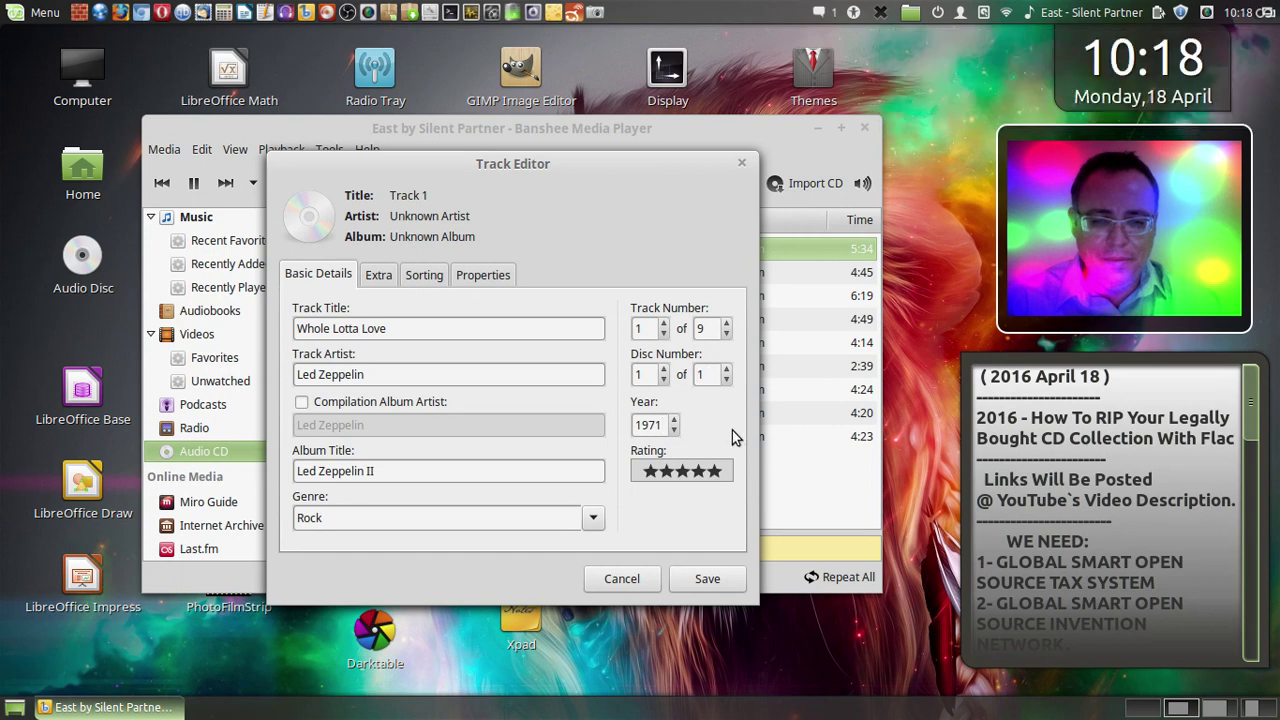
# - Save the details of Whole Lotta Love and open the track information of Track 2 for editing
pyautogui.click(707, 580)
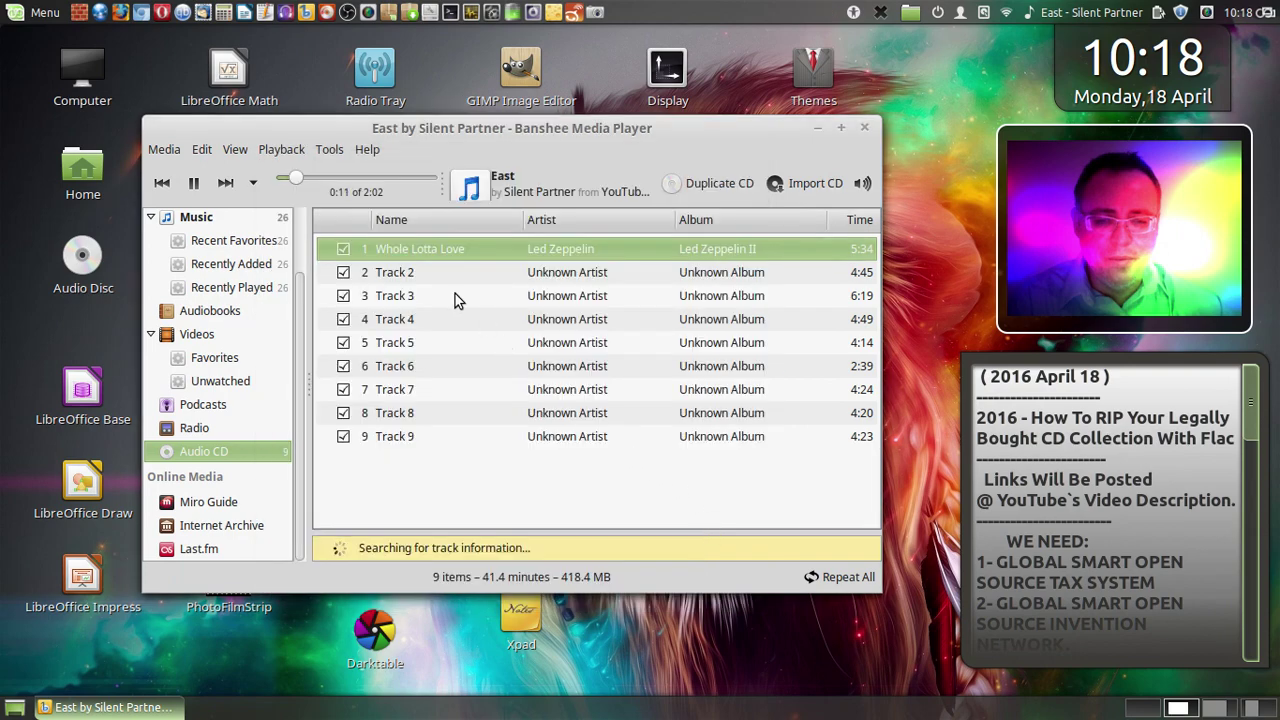
pyautogui.click(422, 272)
pyautogui.rightClick(422, 272)
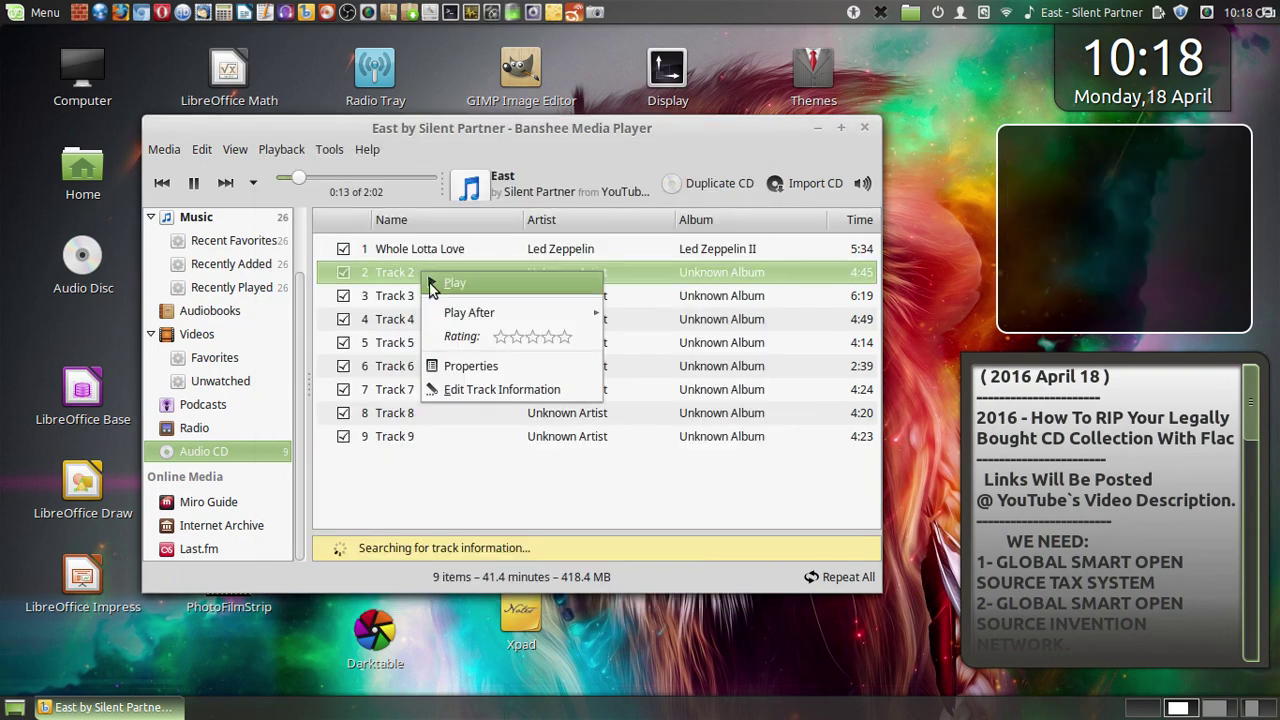
pyautogui.click(466, 389)
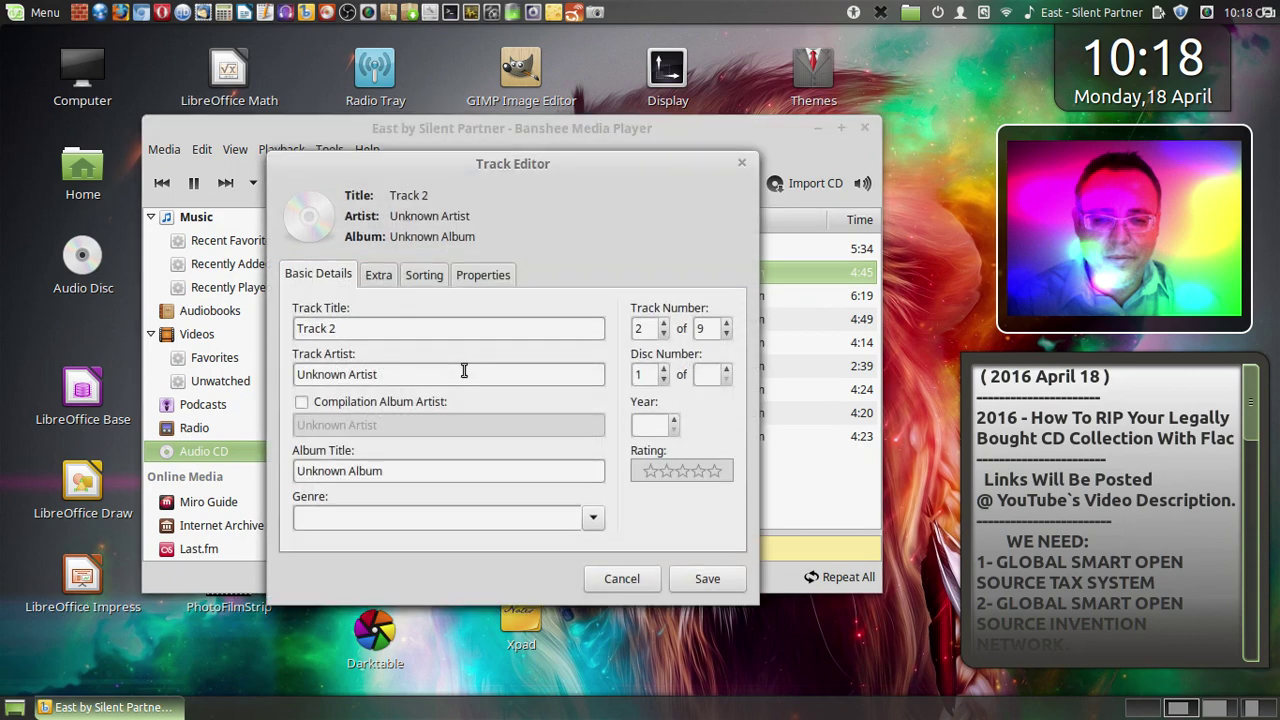
# - Set the second track's title to "What Is and What Should Never Be"
pyautogui.tripleClick(430, 327)
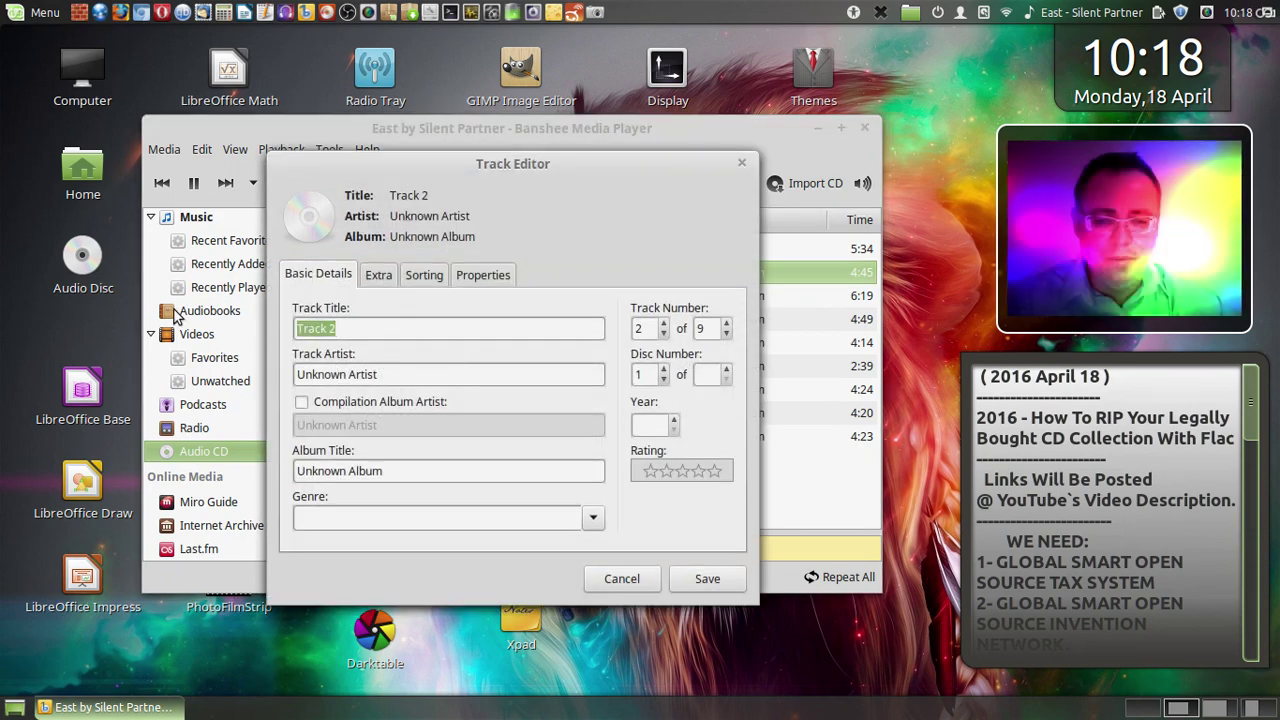
pyautogui.write('What Is ')
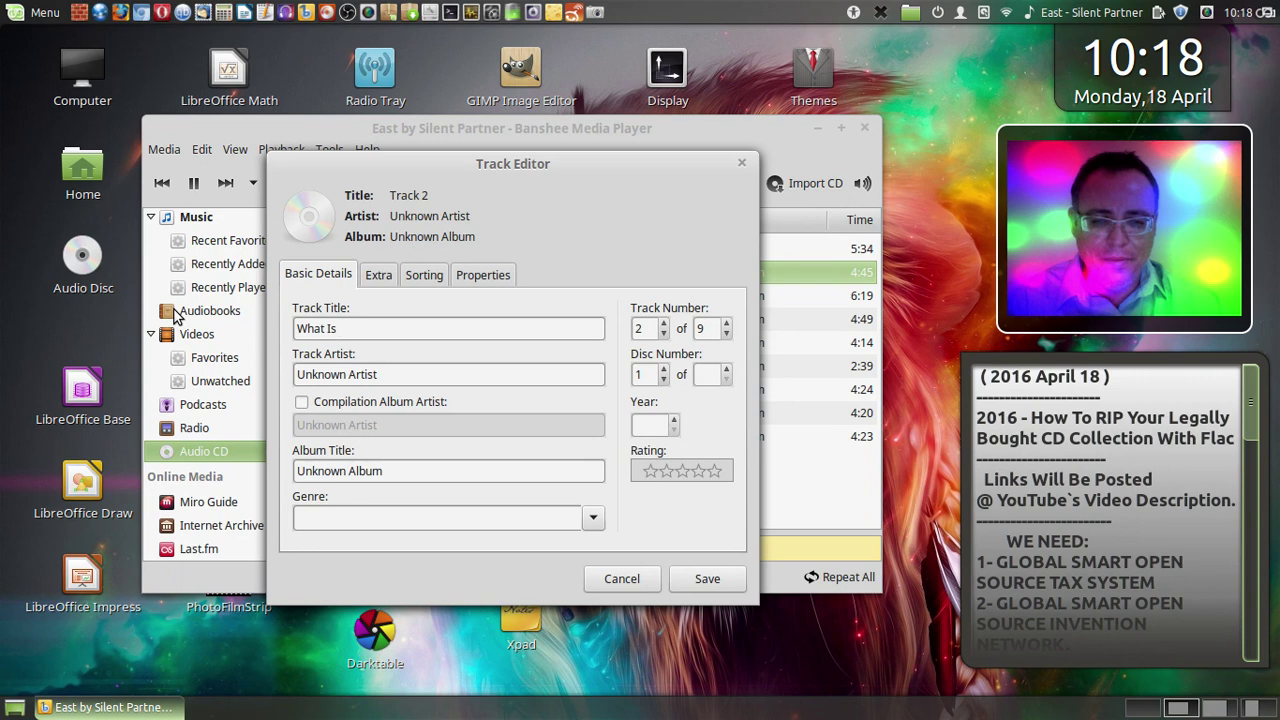
pyautogui.write('and Q')
pyautogui.press('BackSpace')
pyautogui.write('What')
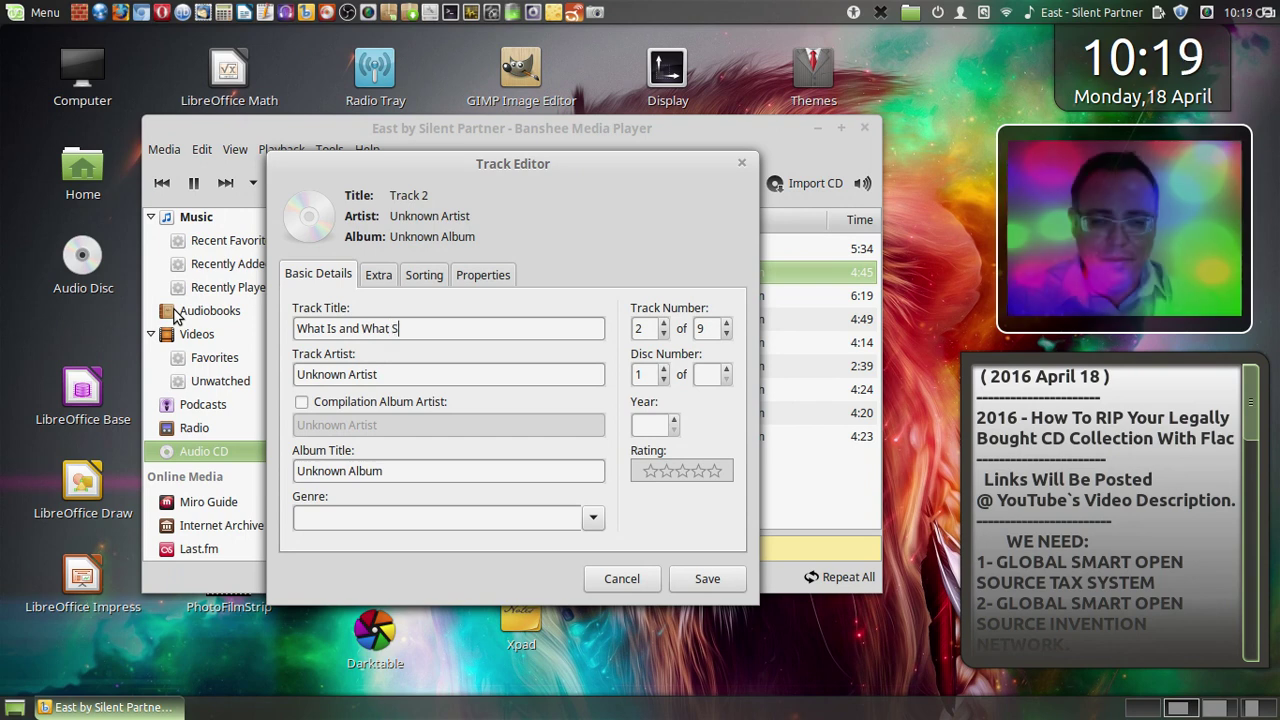
pyautogui.write(' Shoul')
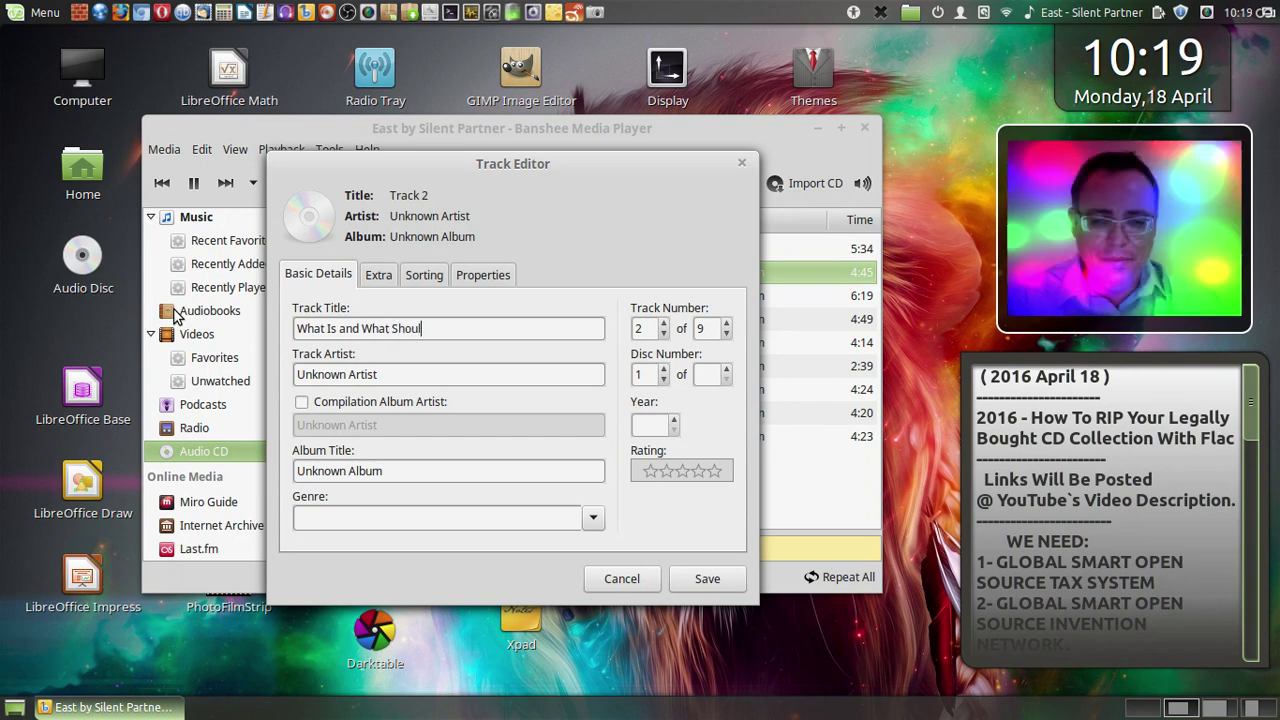
pyautogui.write('d')
pyautogui.write(' Ne')
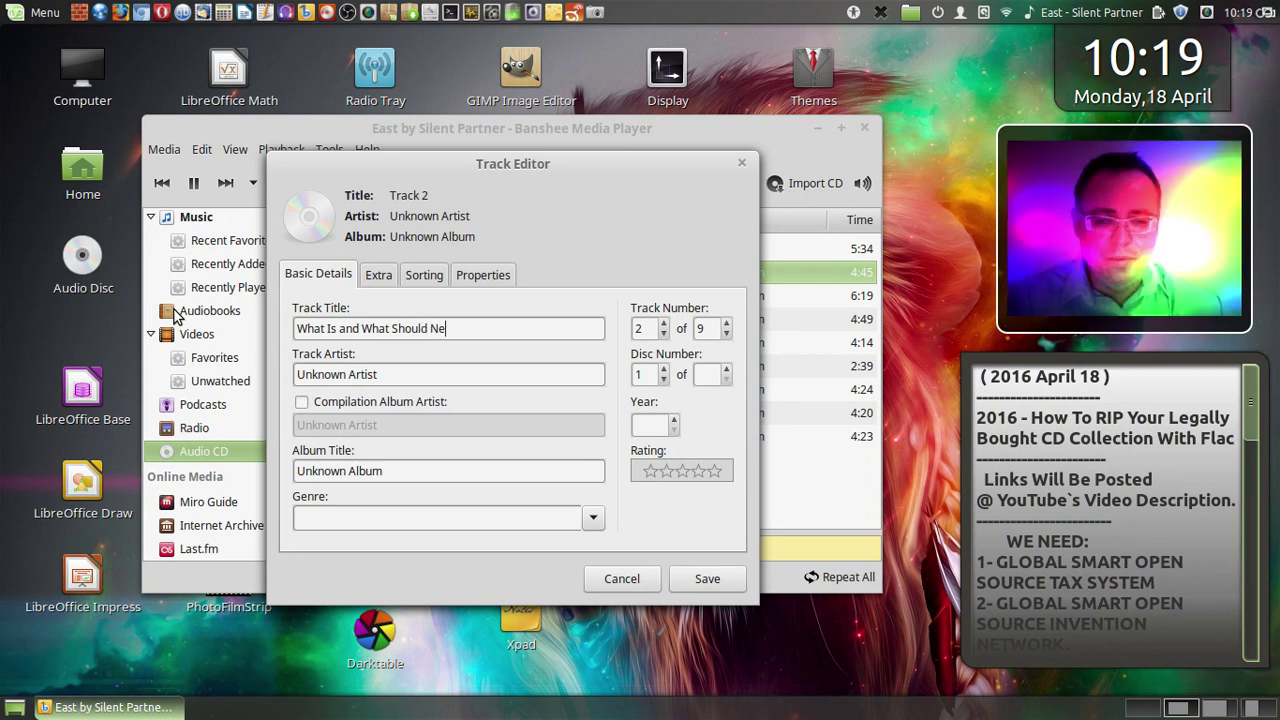
pyautogui.write('ver Be')
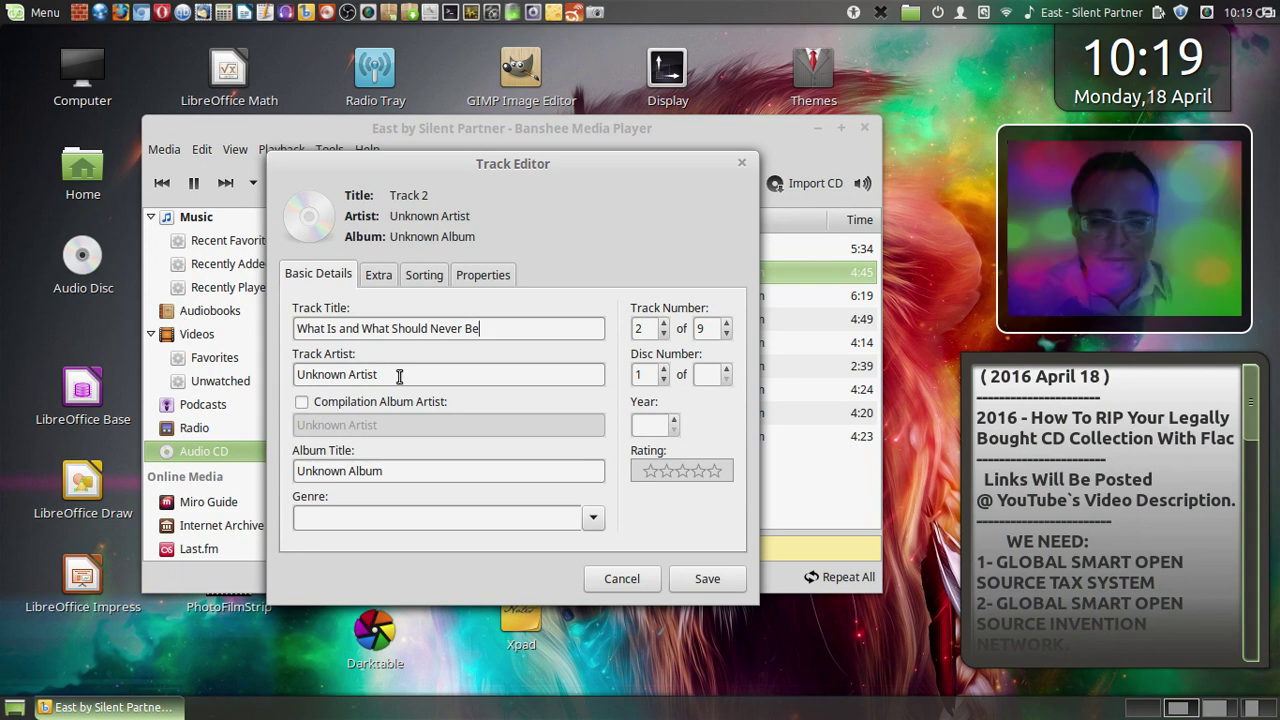
# - Set the second track's artist to Led Zeppelin and its album title to Led Zeppelin II
pyautogui.moveTo(390, 376); pyautogui.dragTo(249, 359)
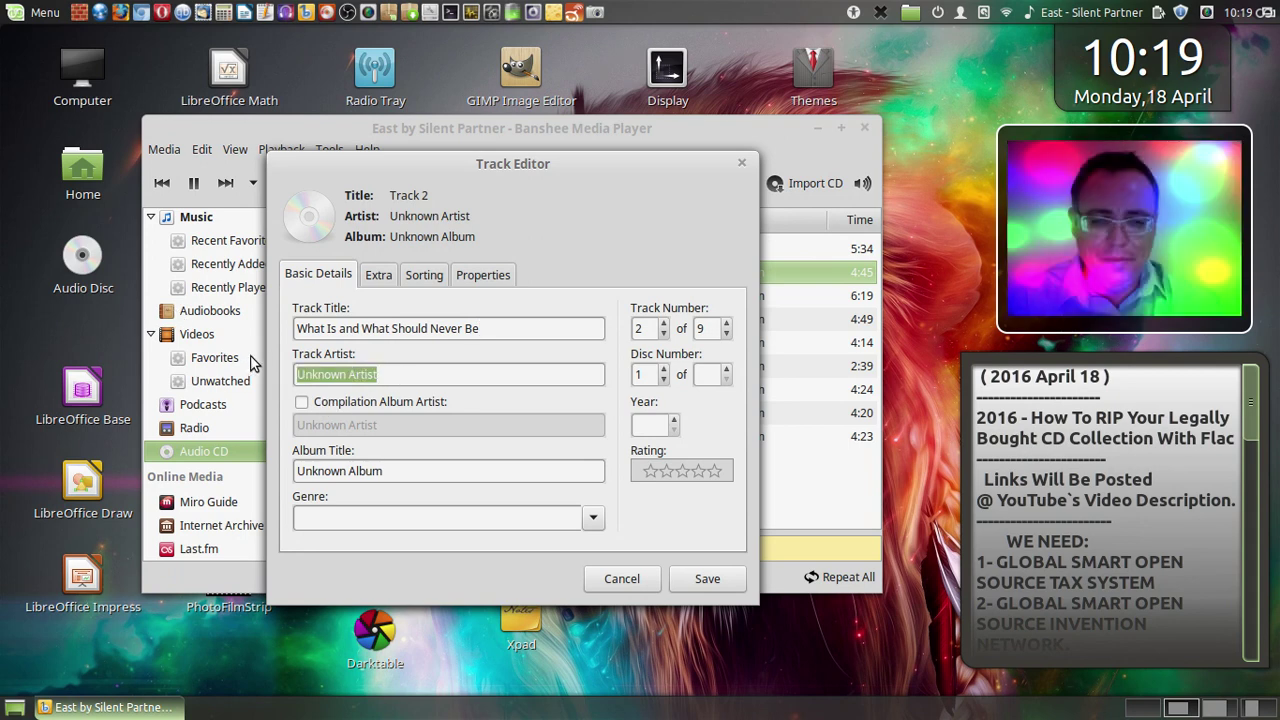
pyautogui.write('l')
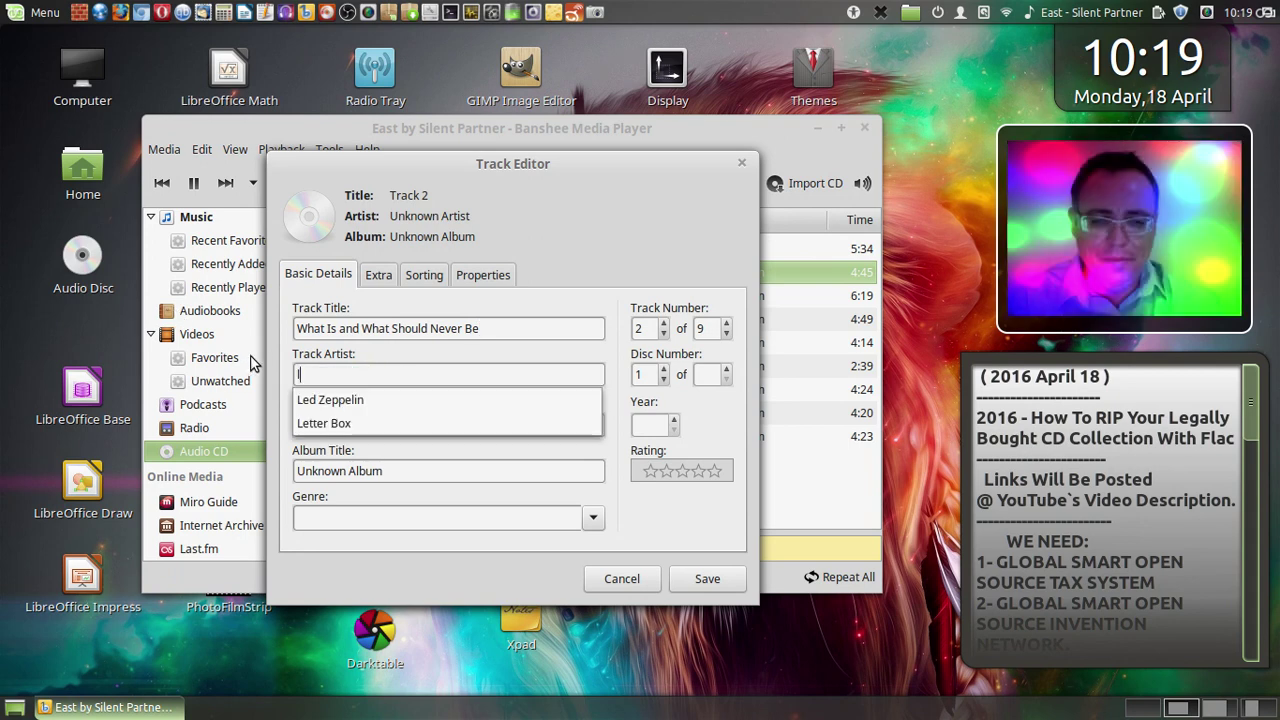
pyautogui.click(354, 400)
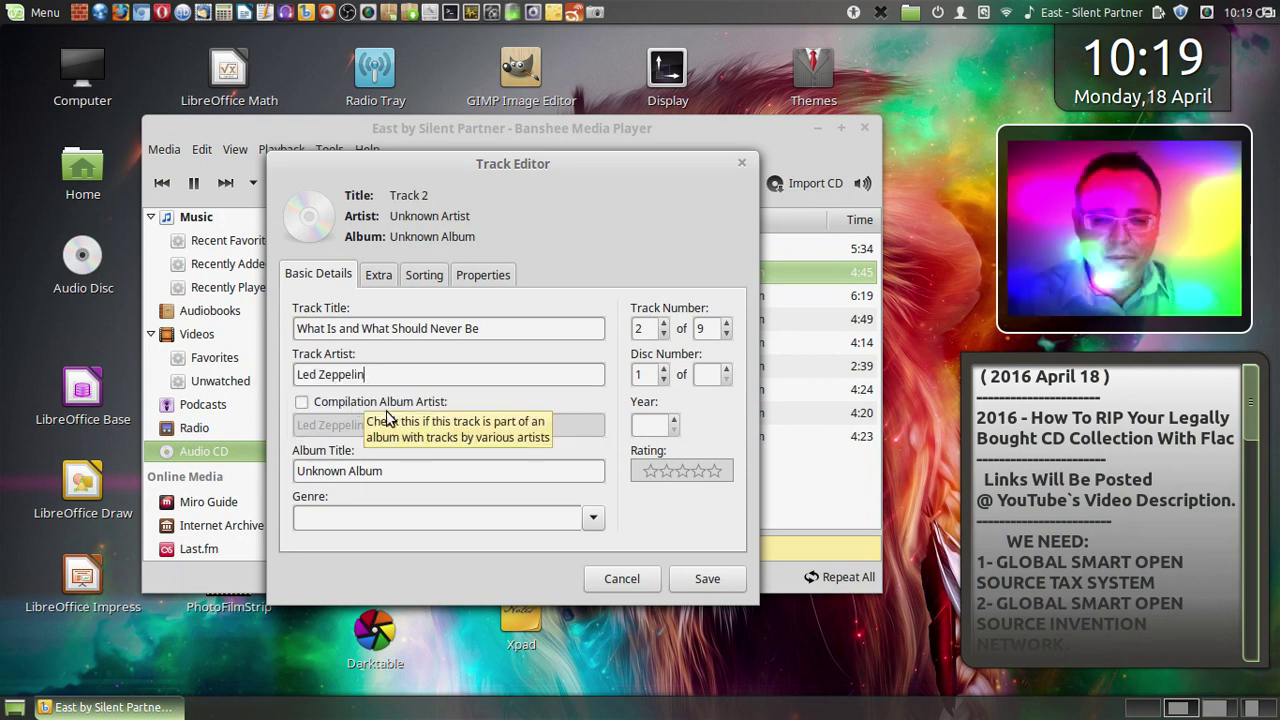
pyautogui.moveTo(403, 469); pyautogui.dragTo(277, 455)
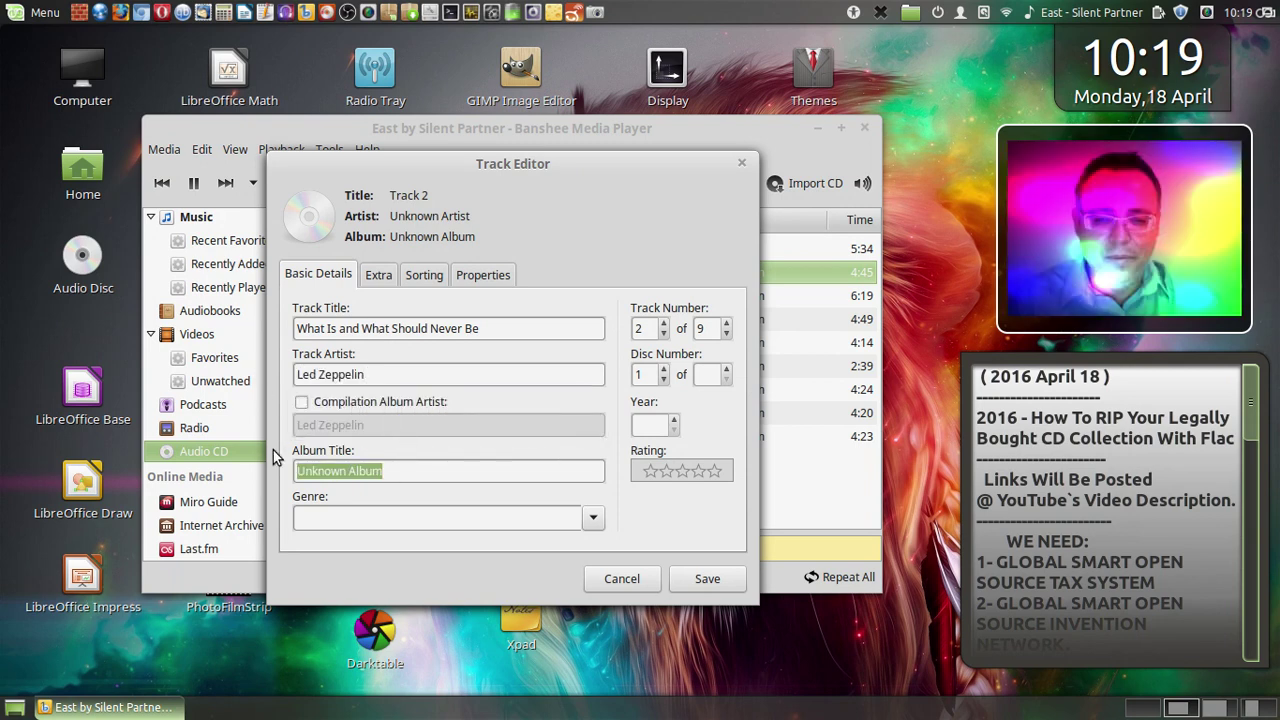
pyautogui.press('BackSpace')
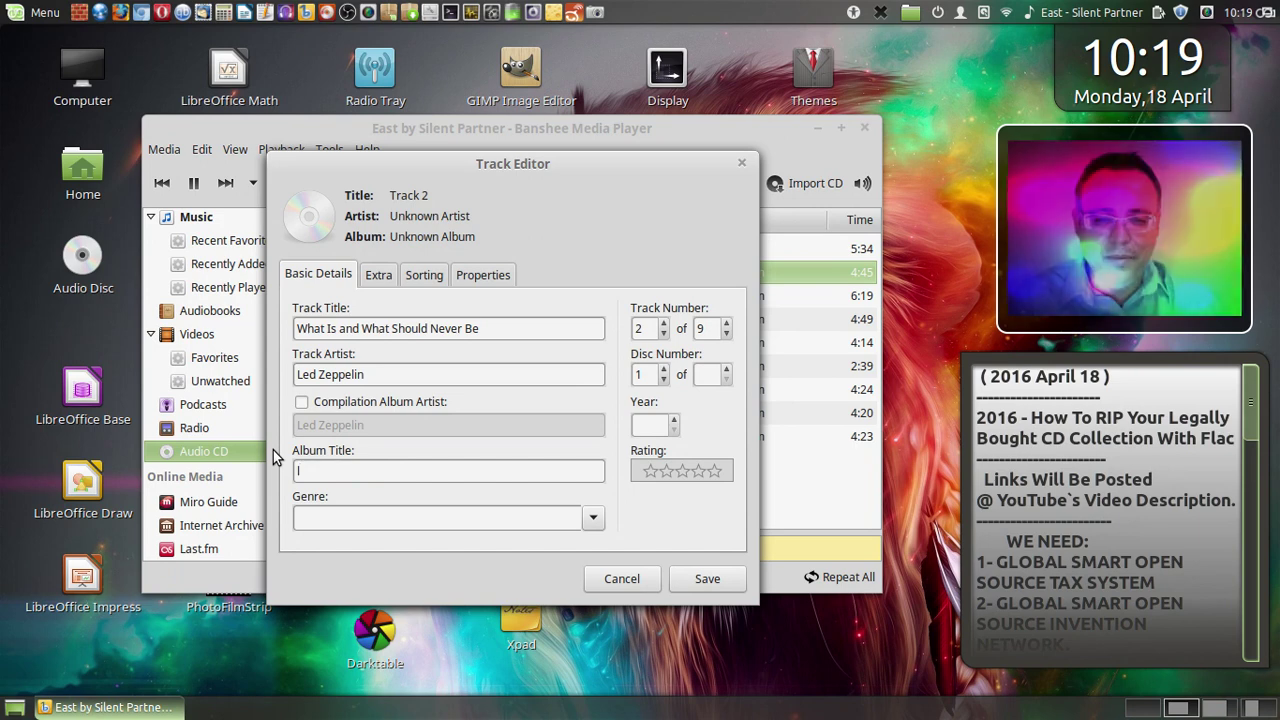
pyautogui.write('Led Zeppelin II')
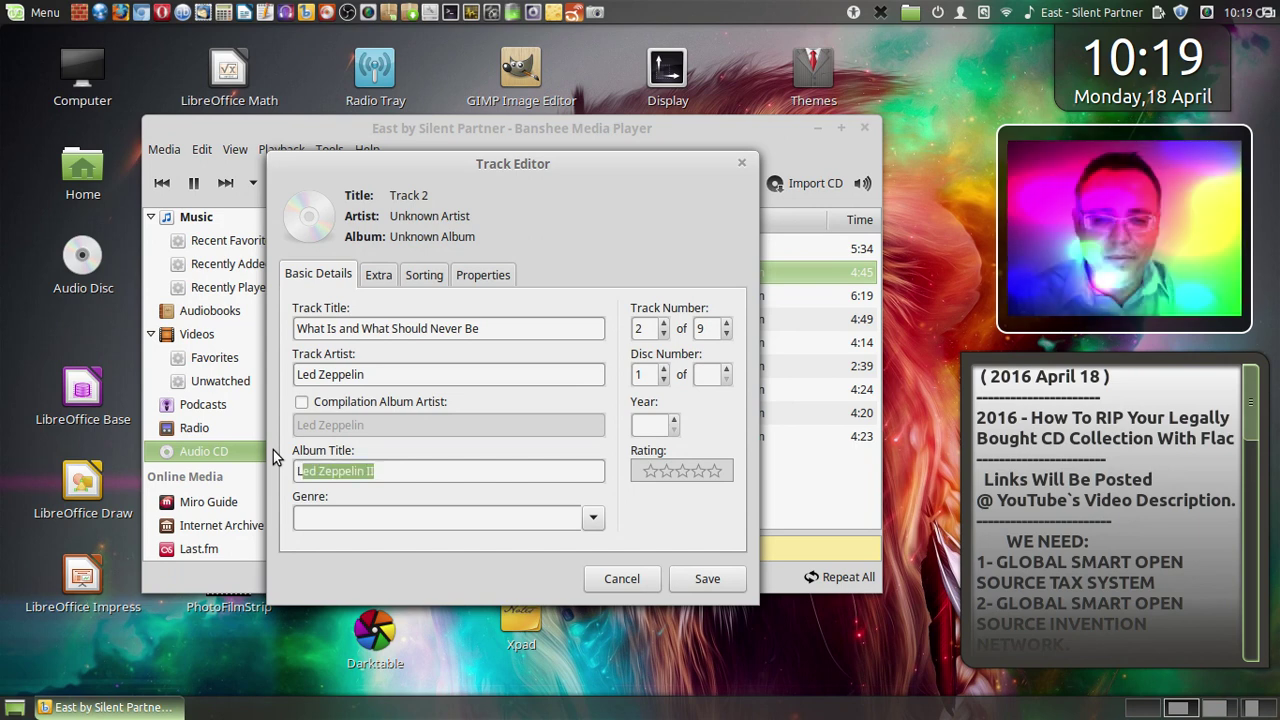
pyautogui.press('End')
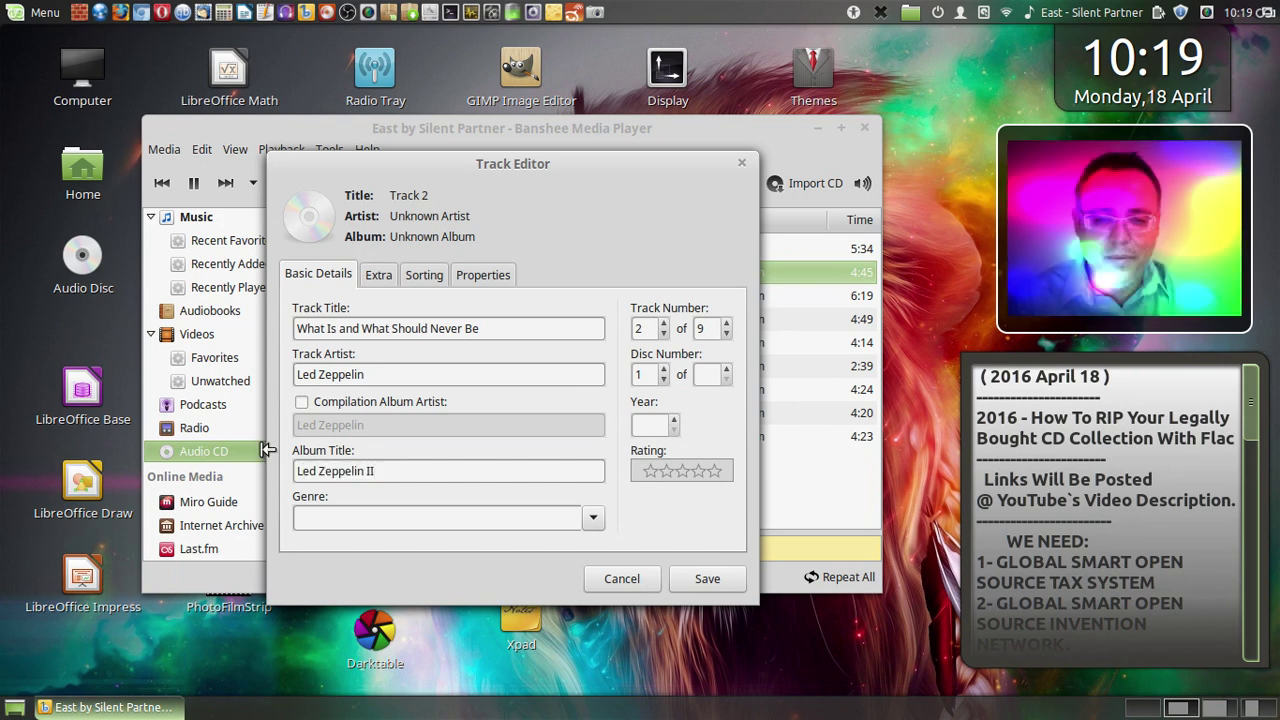
# - Complete the second track's details with genre Rock, disc 1 of 2, year 1971 and a five-star rating, and save them
pyautogui.click(585, 528)
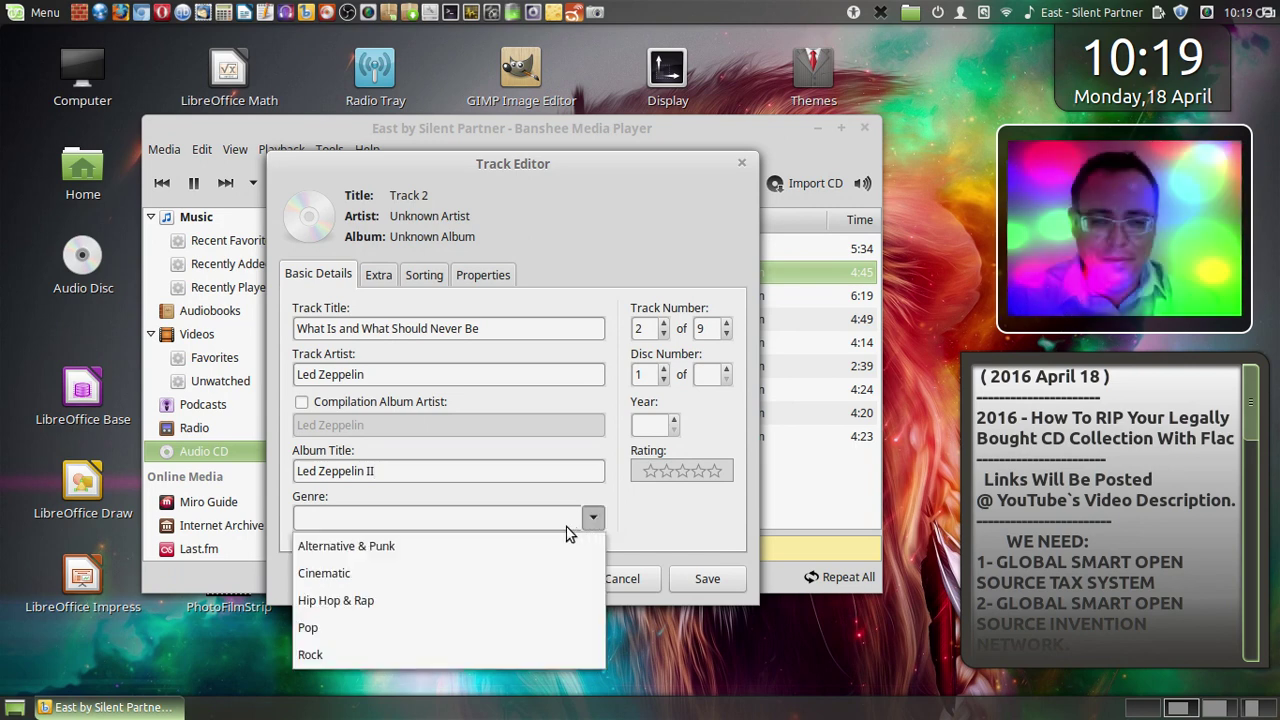
pyautogui.click(437, 652)
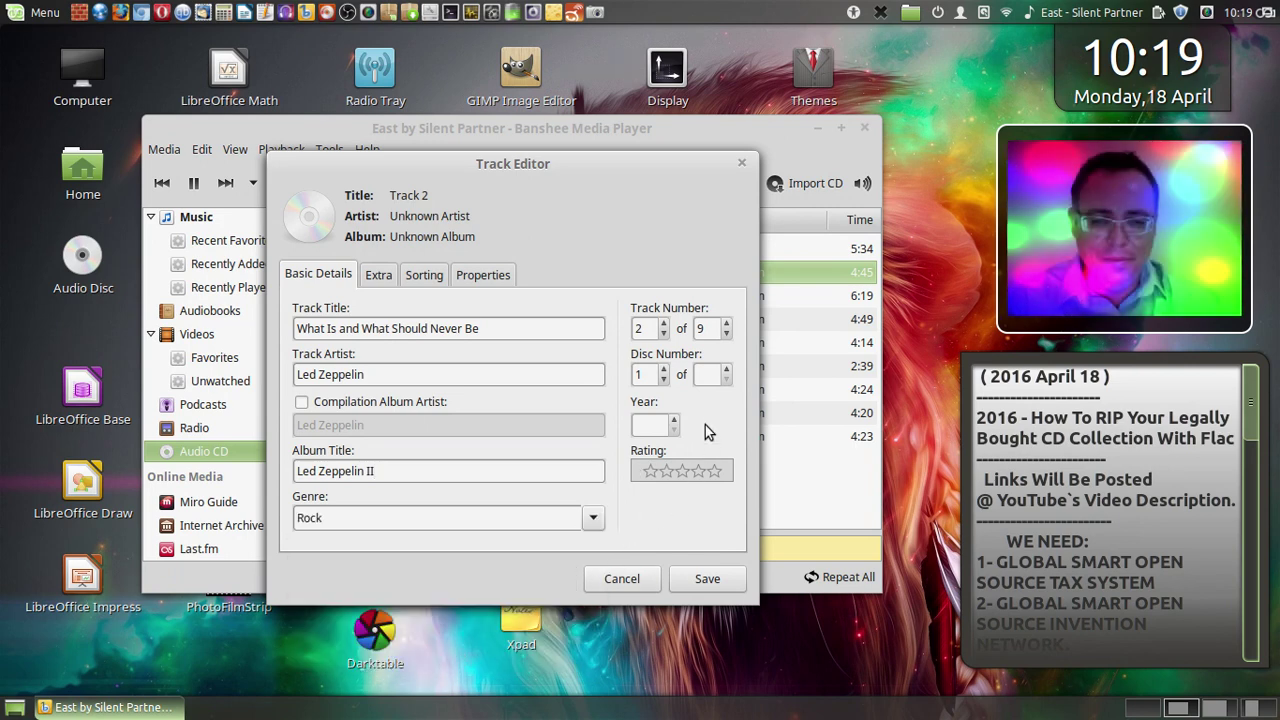
pyautogui.click(726, 369)
pyautogui.click(726, 369)
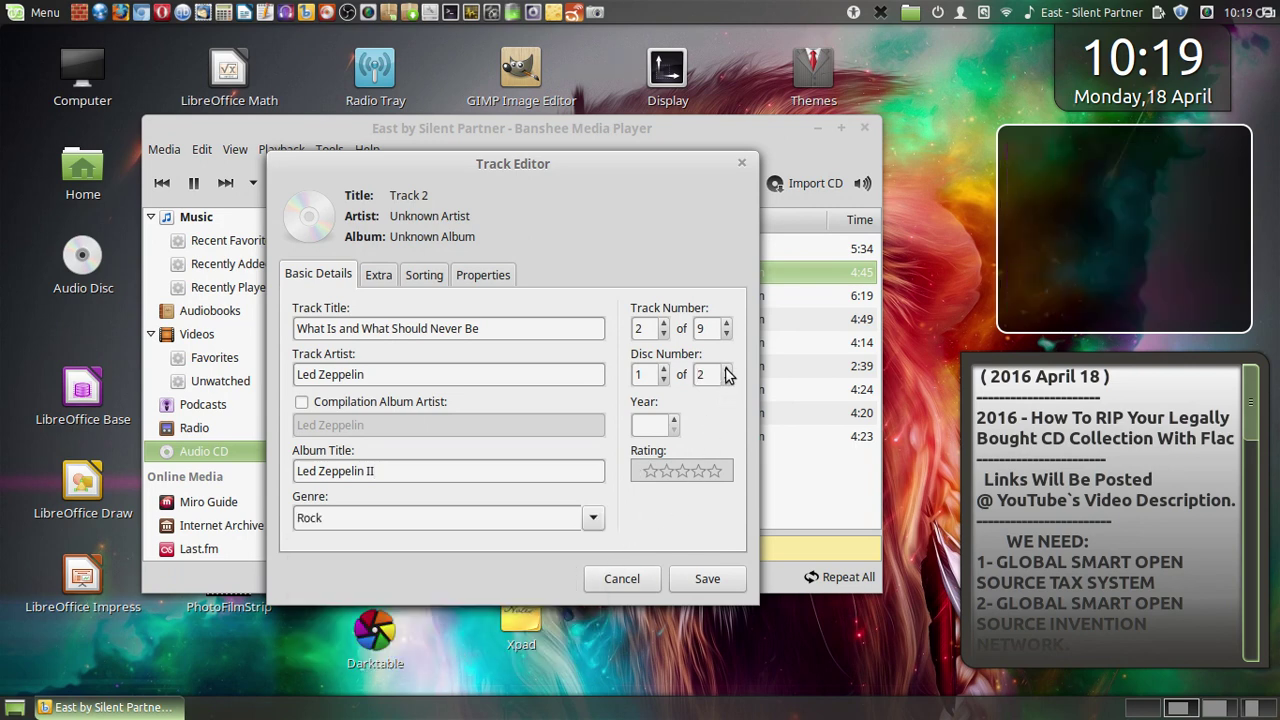
pyautogui.click(677, 425)
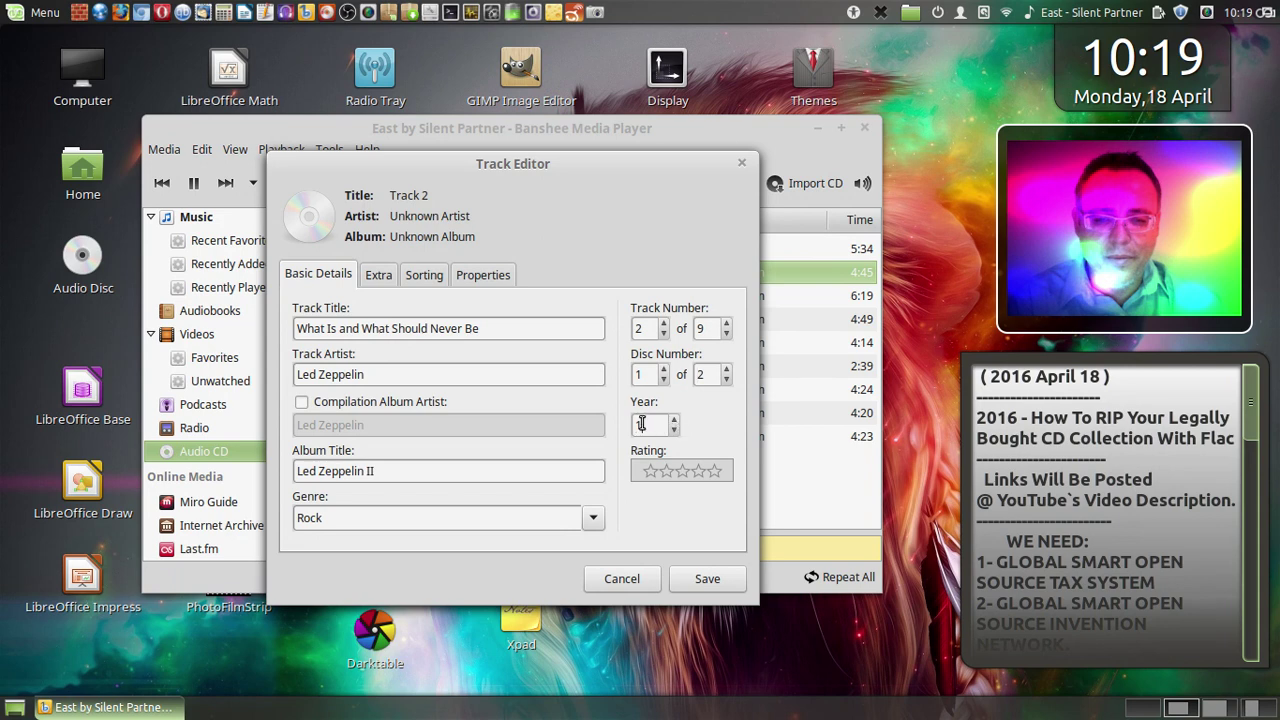
pyautogui.write('1971')
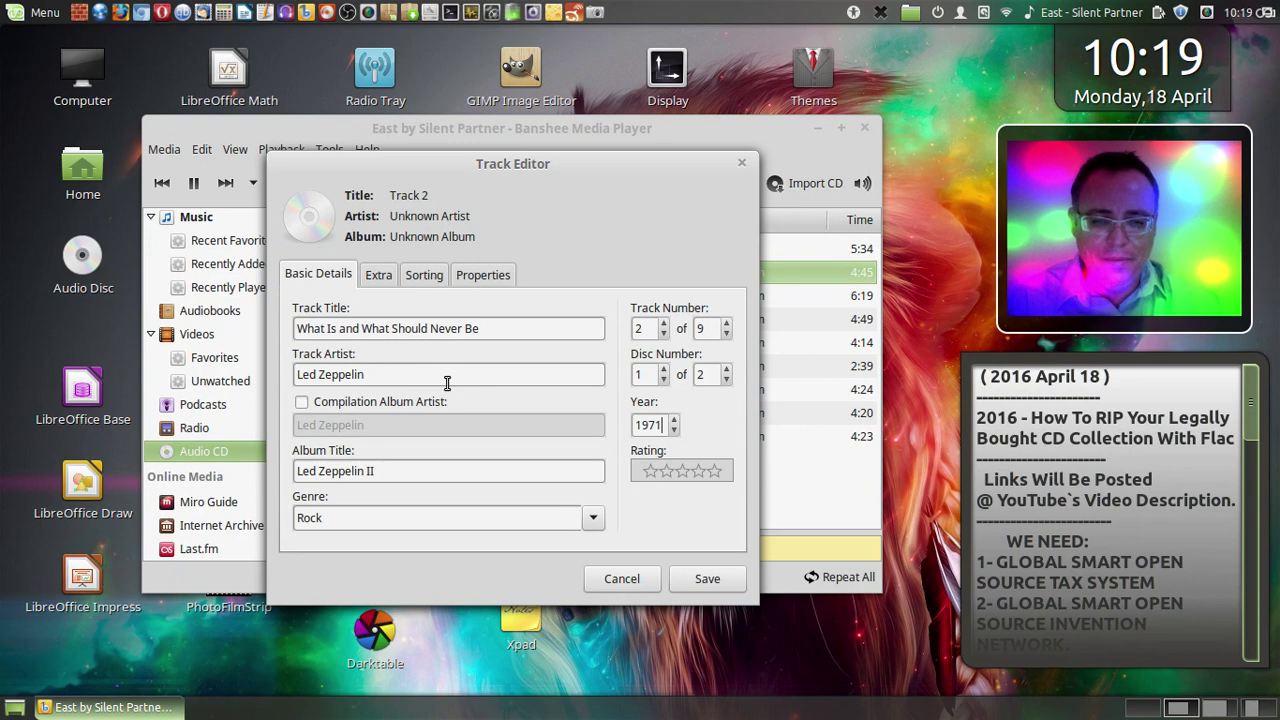
pyautogui.click(714, 470)
pyautogui.click(705, 580)
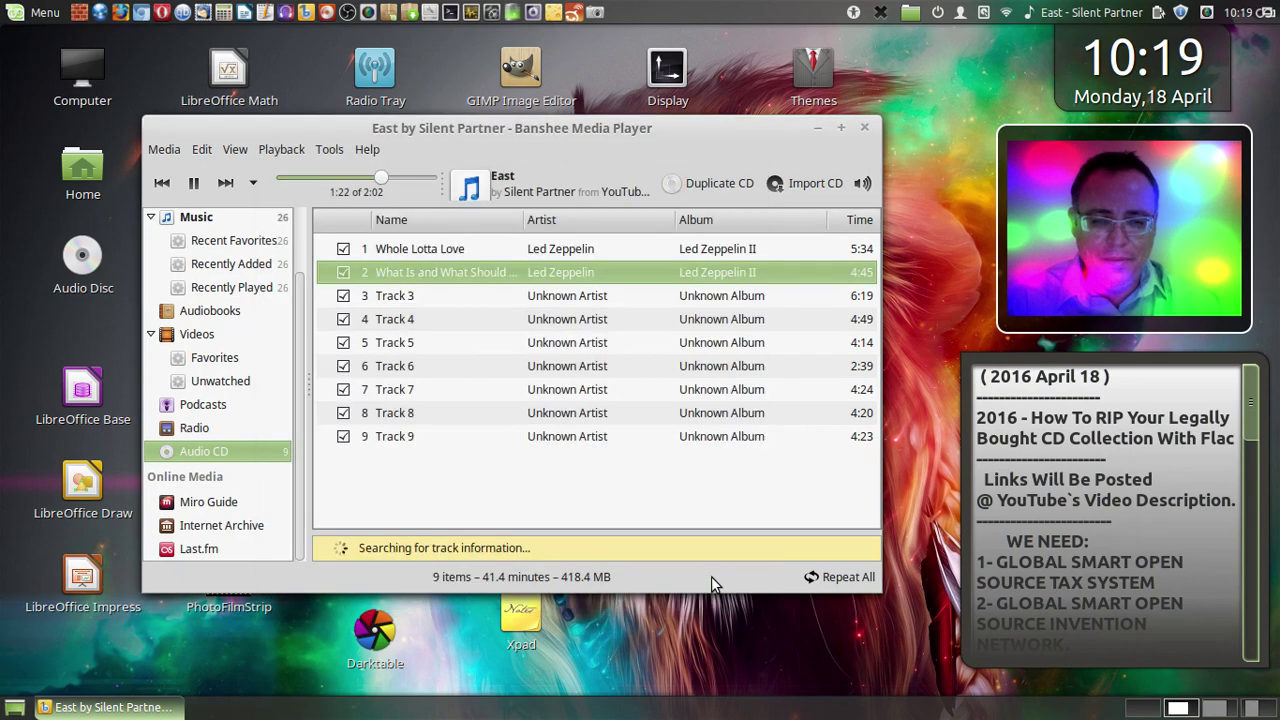
# - Skip playback from the current song to Track 3 of the audio CD
pyautogui.click(393, 296)
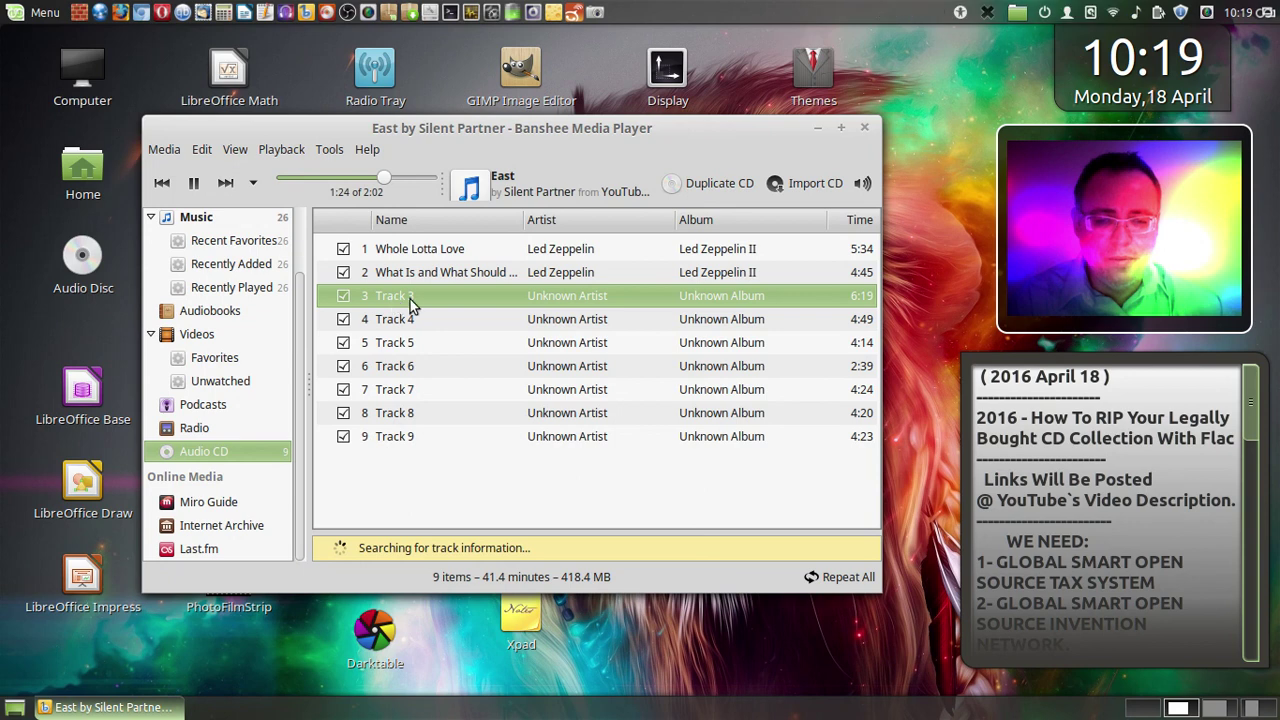
pyautogui.click(224, 183)
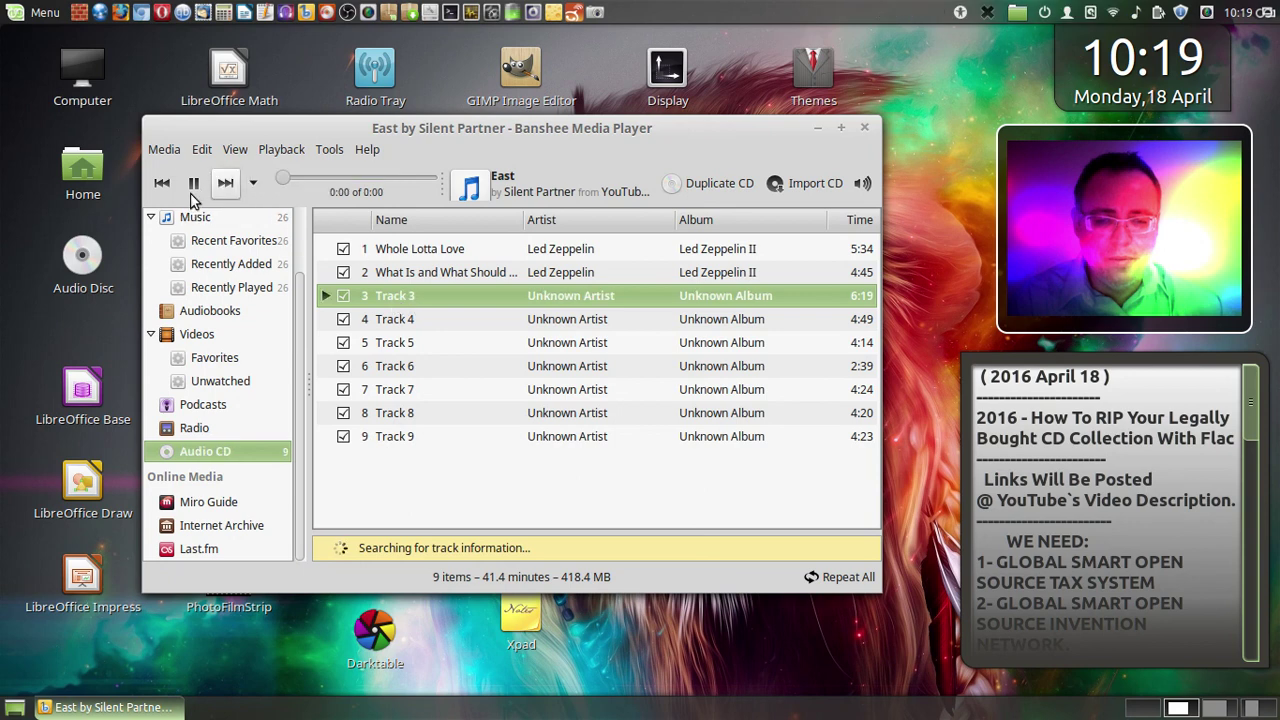
pyautogui.click(379, 278)
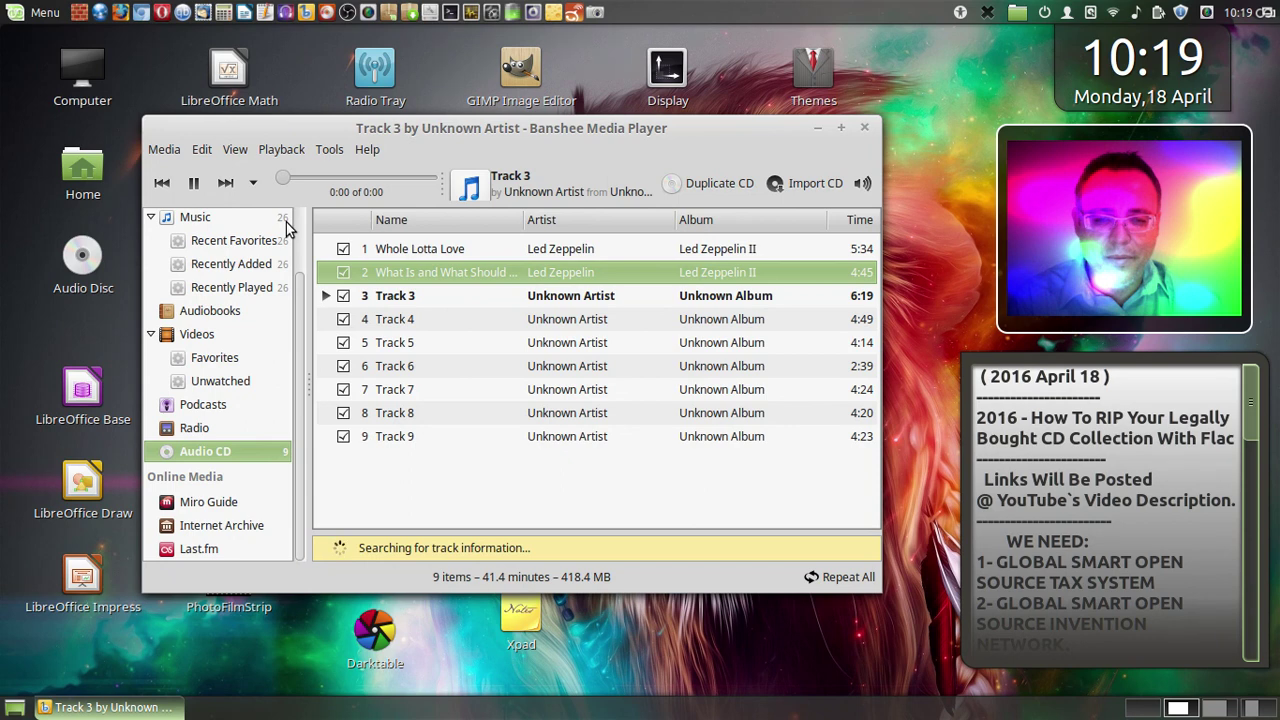
# - Open the track information of Track 3 on the audio CD for editing
pyautogui.rightClick(408, 299)
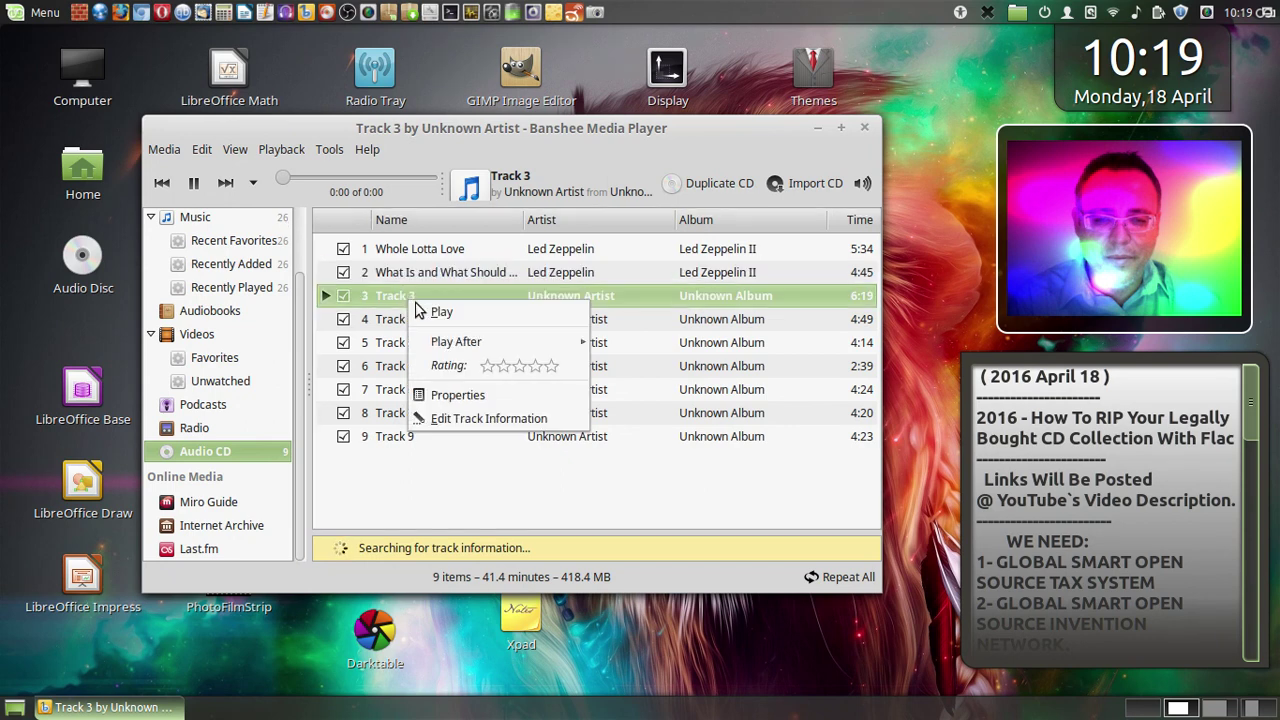
pyautogui.click(378, 252)
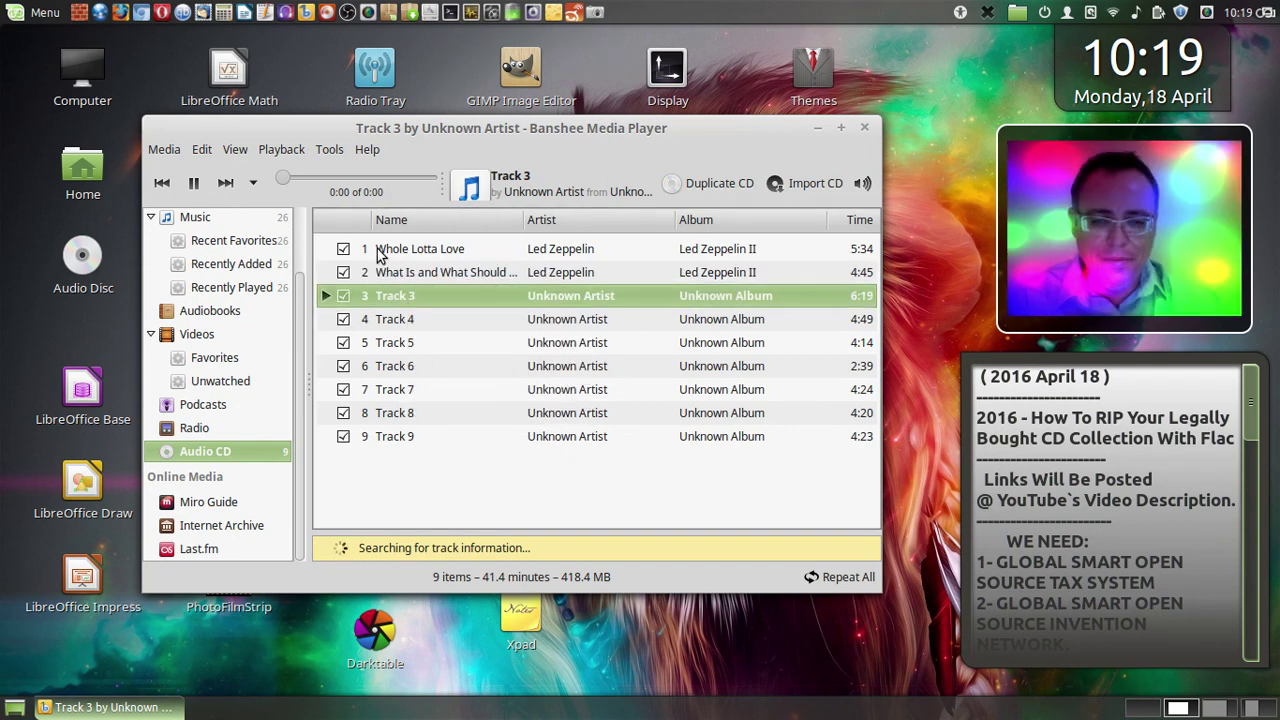
pyautogui.rightClick(385, 300)
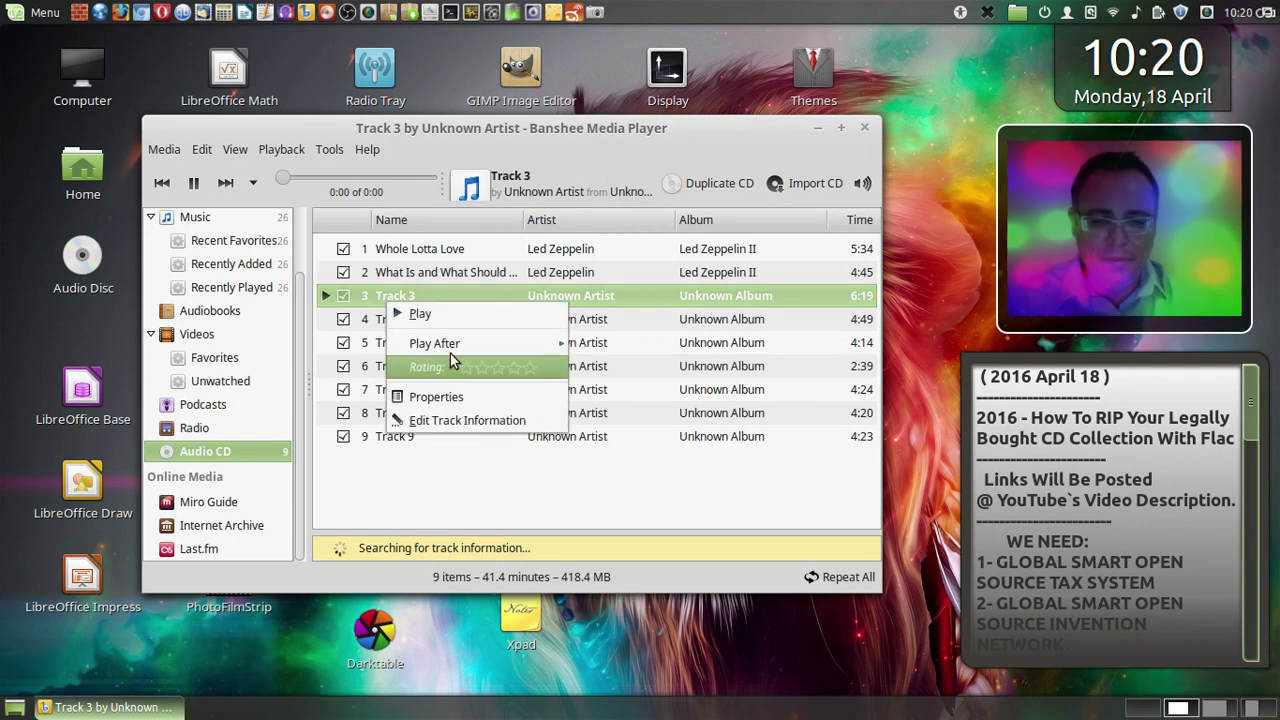
pyautogui.click(436, 419)
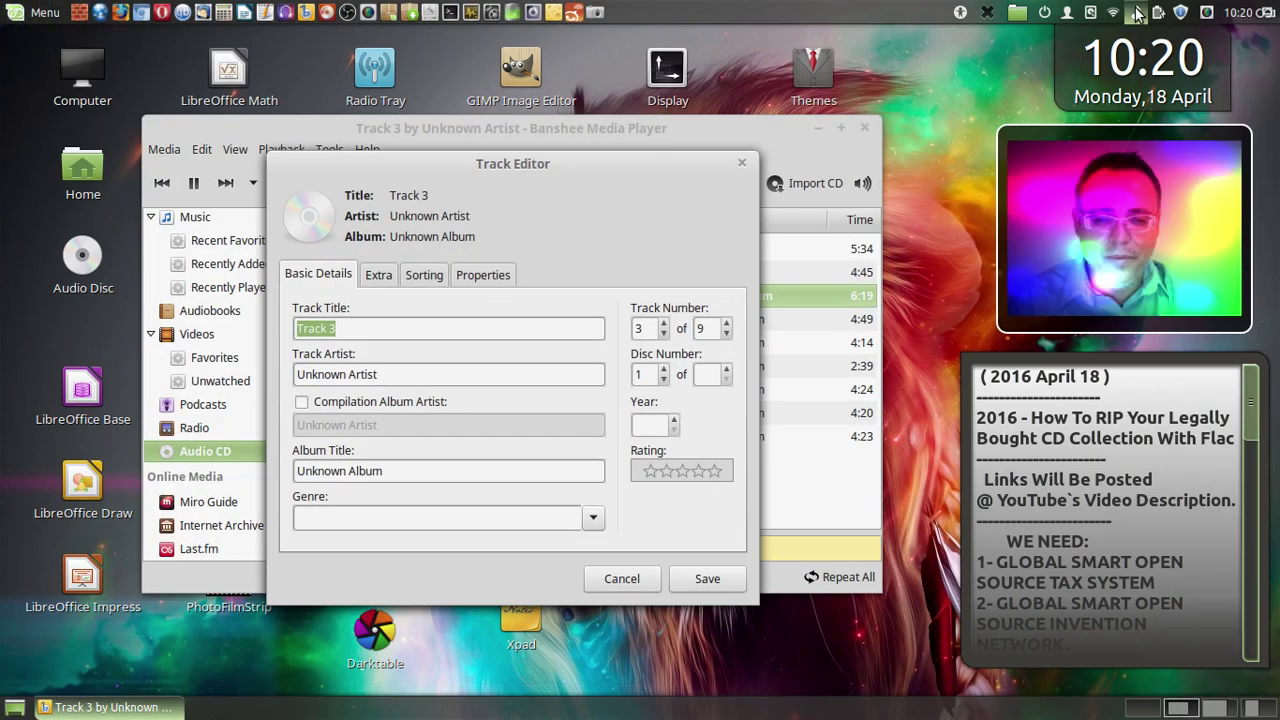
# - Check the system sound controls and the Led Zeppelin II copying progress on Workspace 3, and return to the track editor on Workspace 2
pyautogui.click(1137, 12)
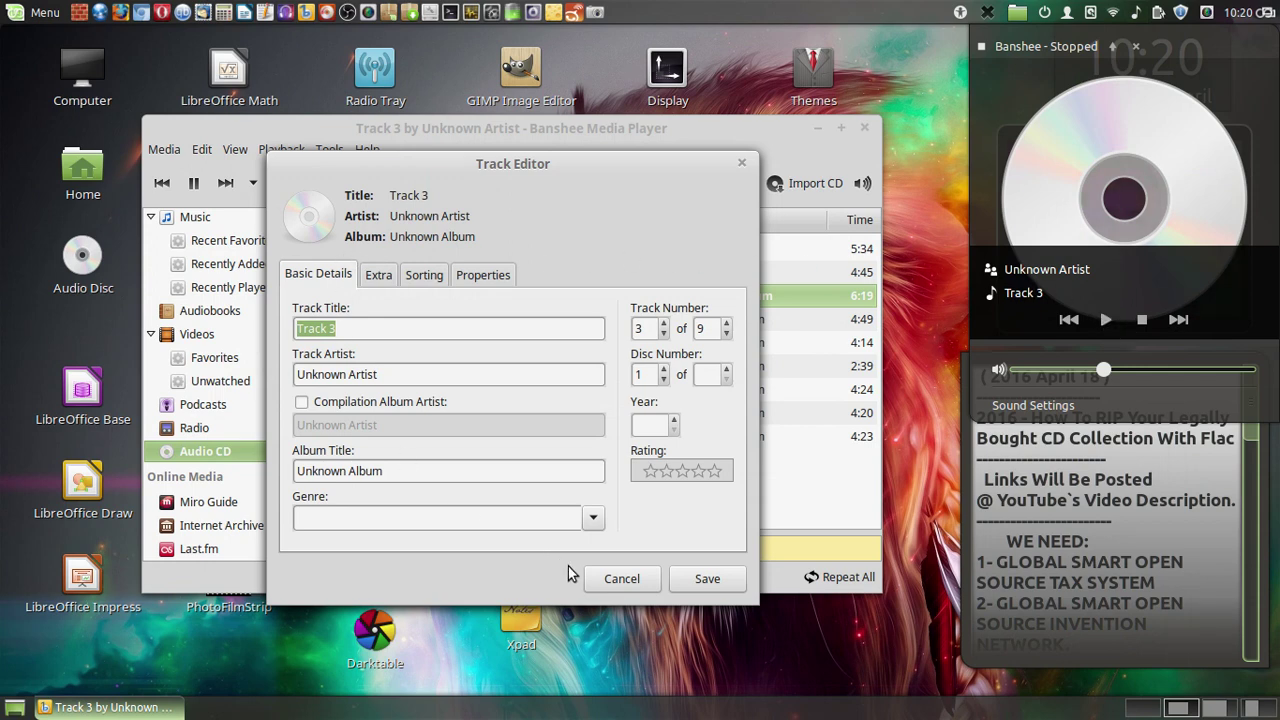
pyautogui.click(627, 588)
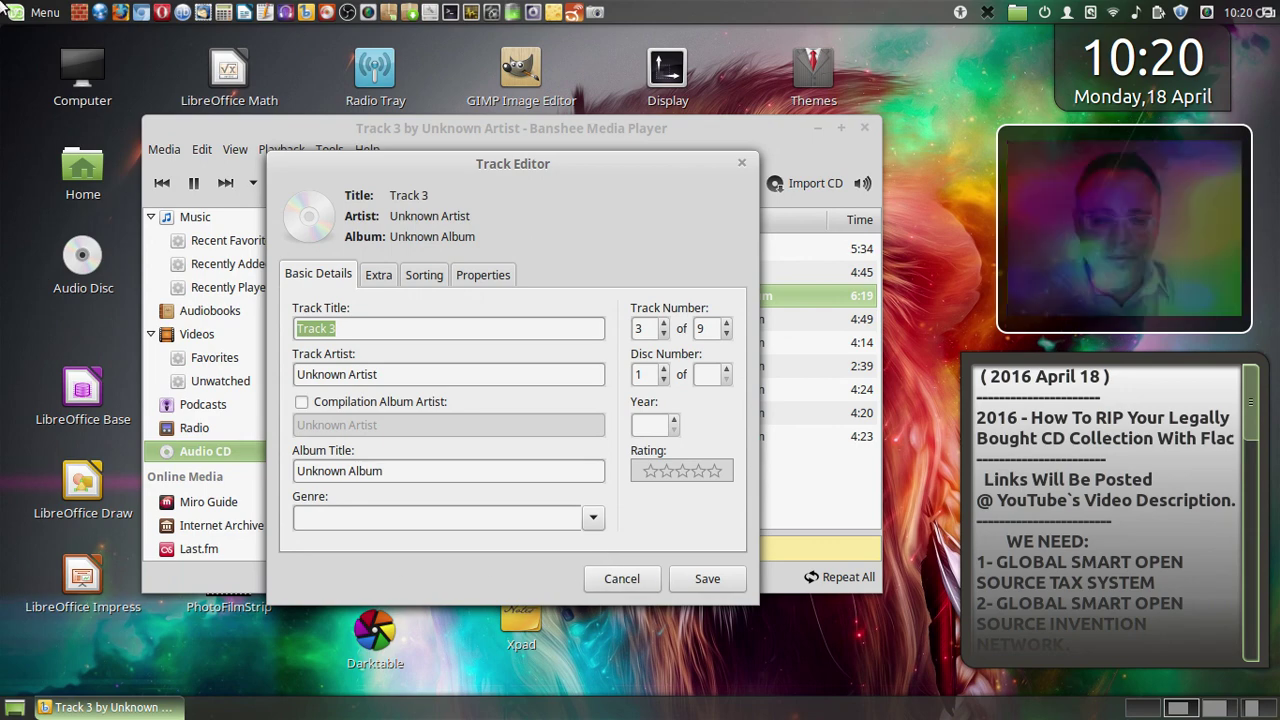
pyautogui.moveTo(3, 3)
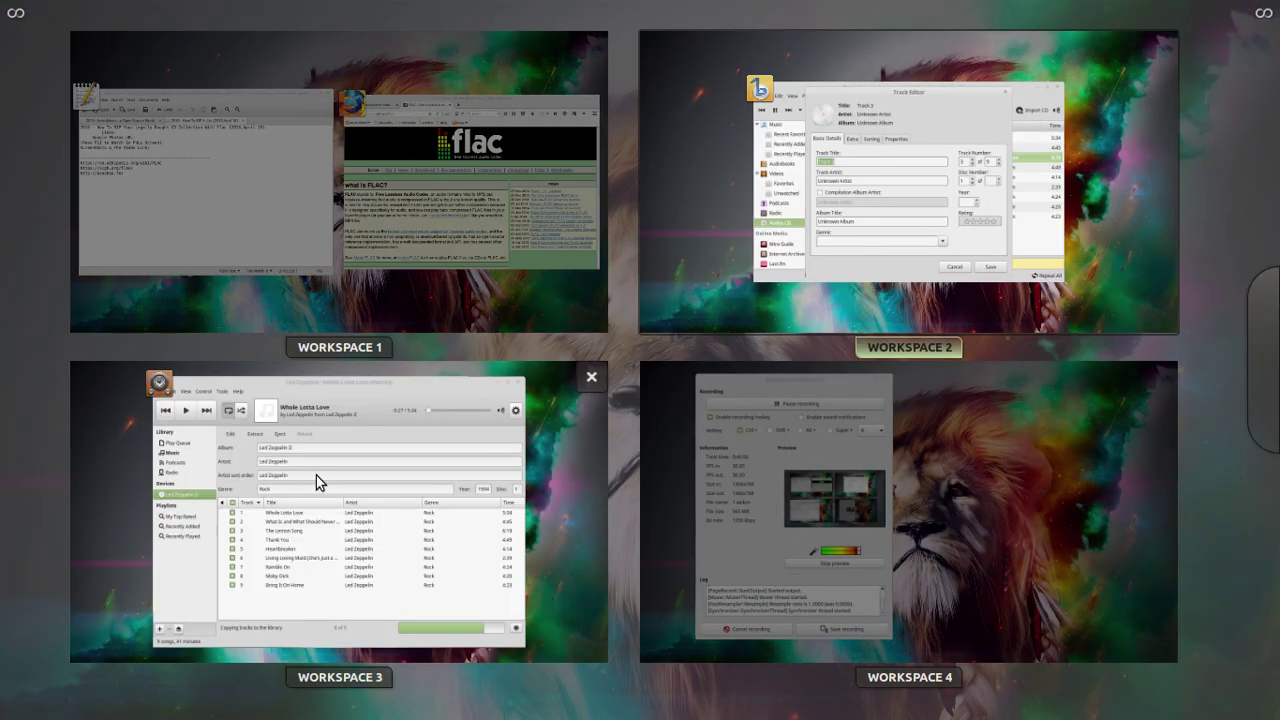
pyautogui.click(316, 477)
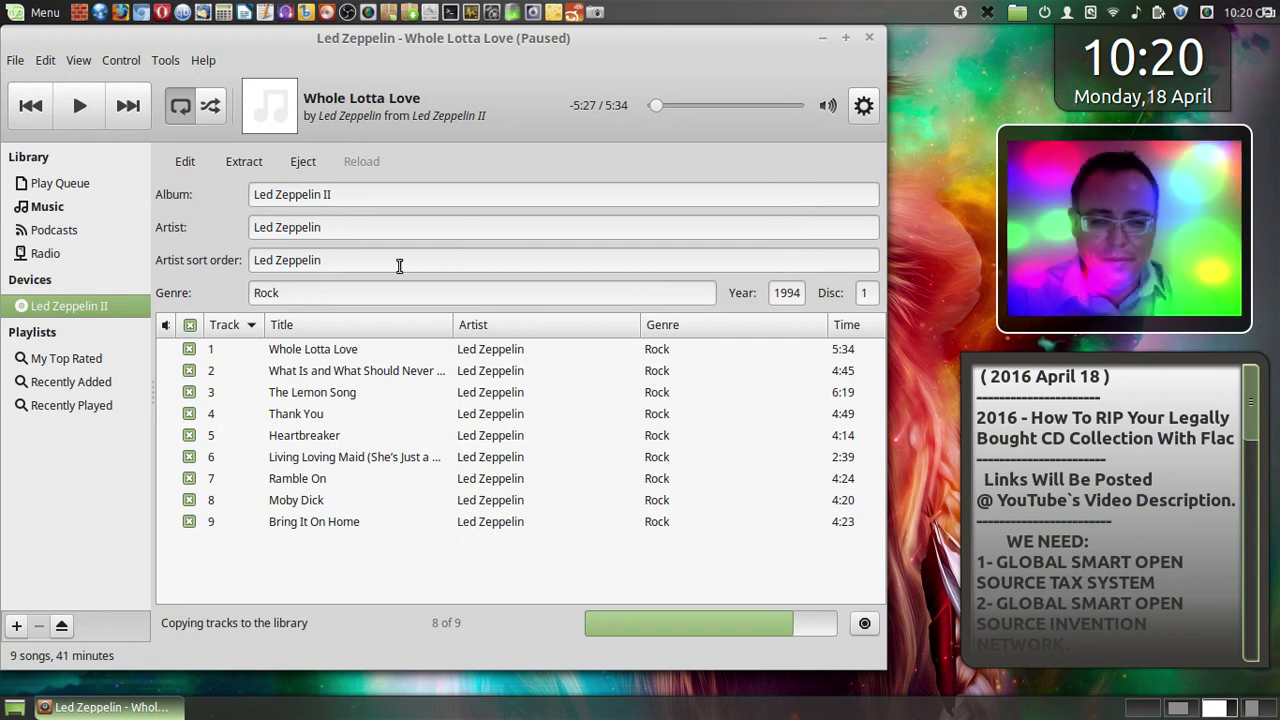
pyautogui.moveTo(1, 1)
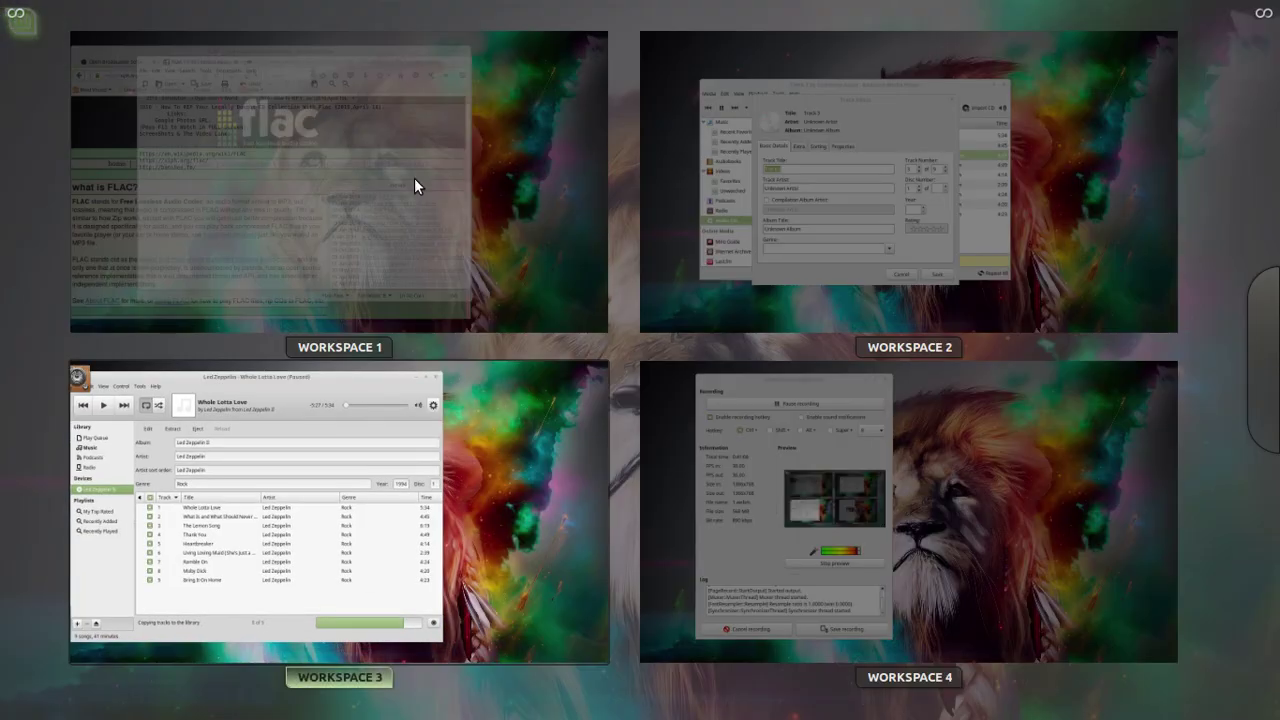
pyautogui.click(824, 254)
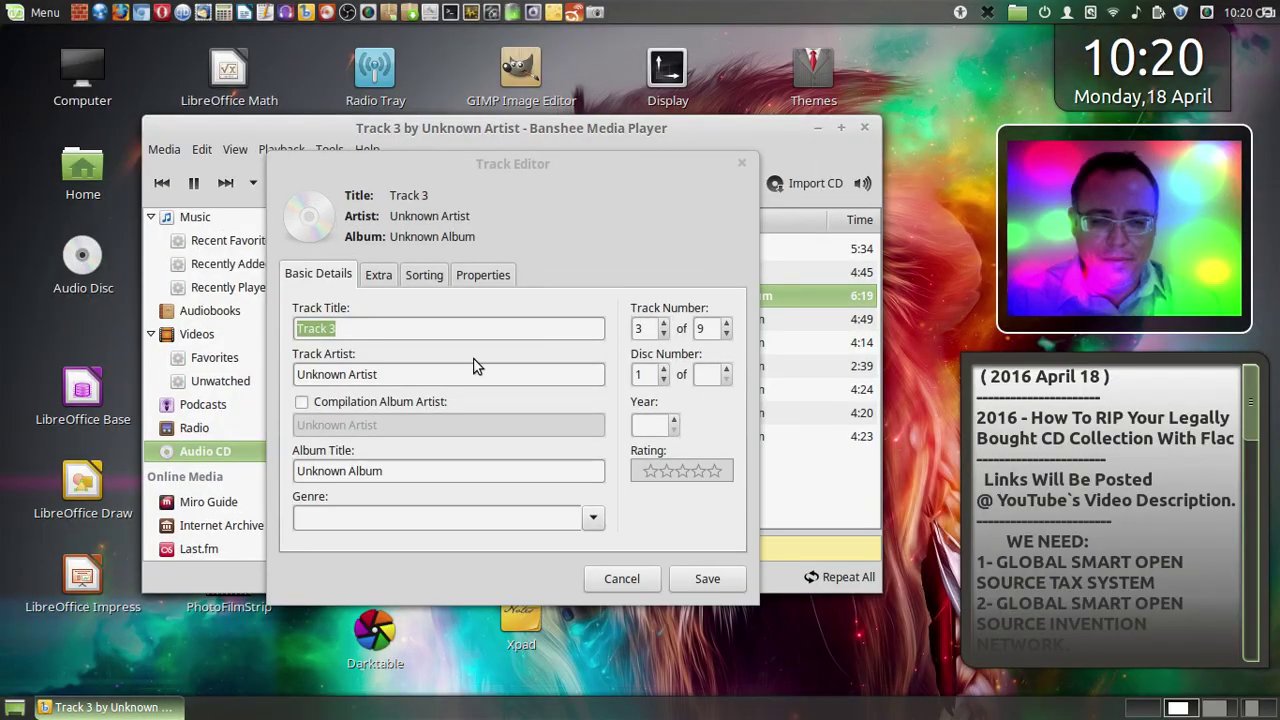
# - Title the third track The Lemon Song and set its disc number to 1 of 3
pyautogui.click(437, 371)
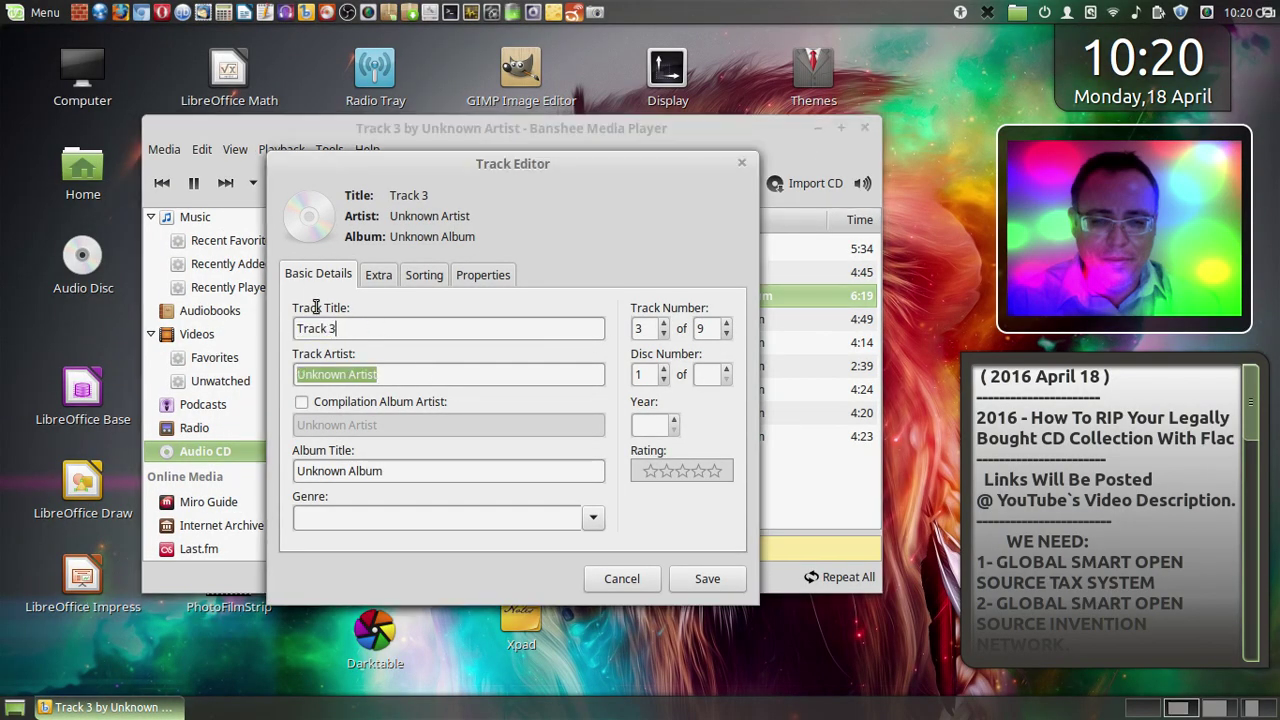
pyautogui.hotkey('shift', 'Tab')
pyautogui.press('BackSpace')
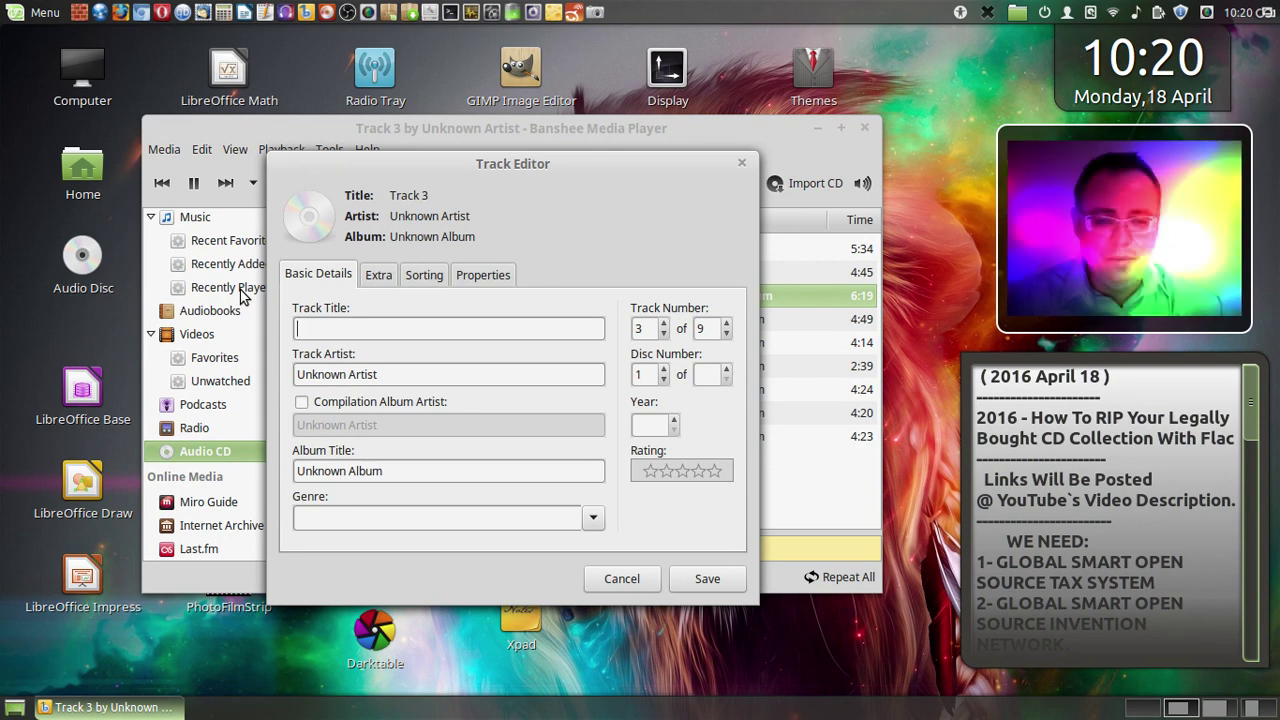
pyautogui.write('The Lemon')
pyautogui.click(722, 370)
pyautogui.click(722, 370)
pyautogui.click(722, 370)
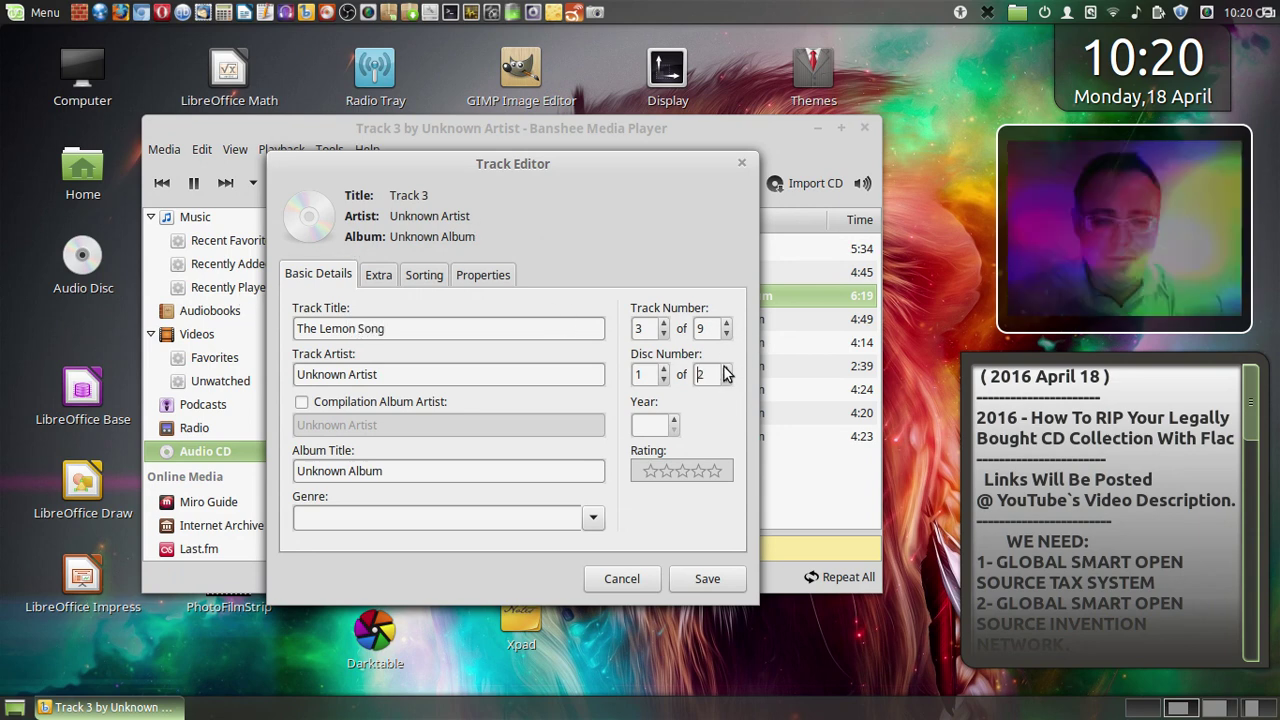
# - Set The Lemon Song's track artist to Led Zeppelin
pyautogui.moveTo(600, 376); pyautogui.dragTo(234, 344)
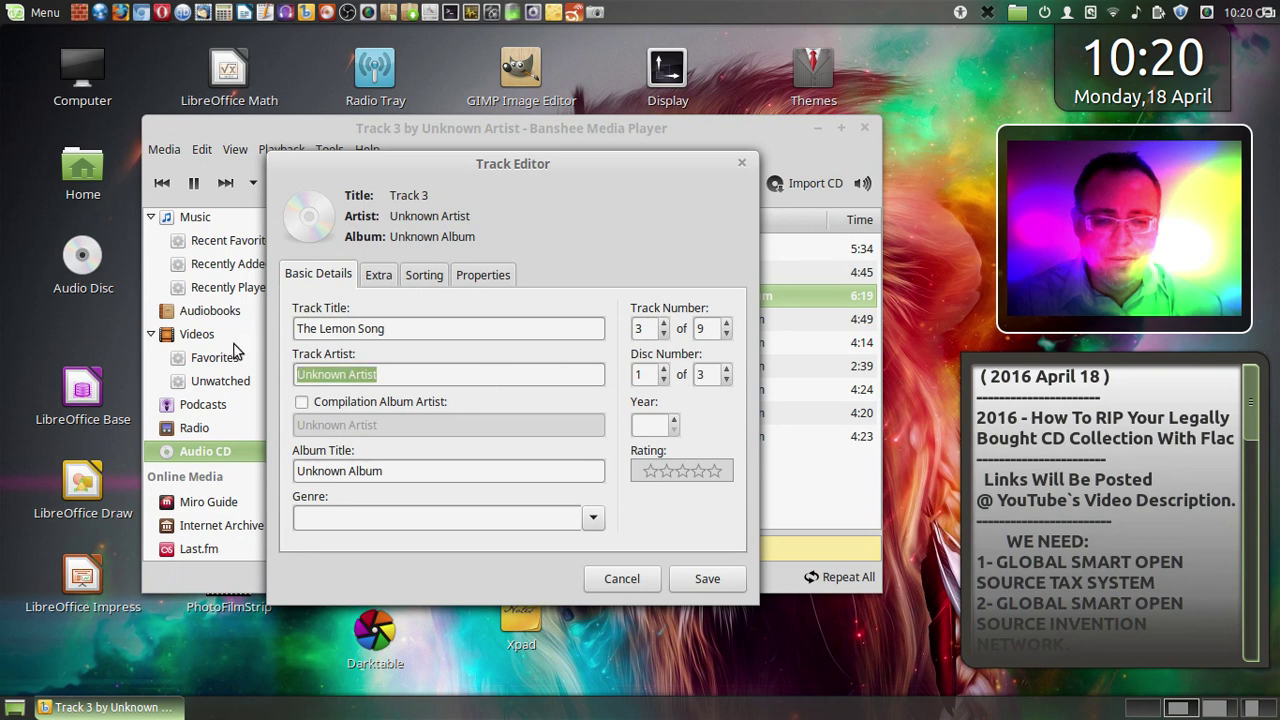
pyautogui.write('L')
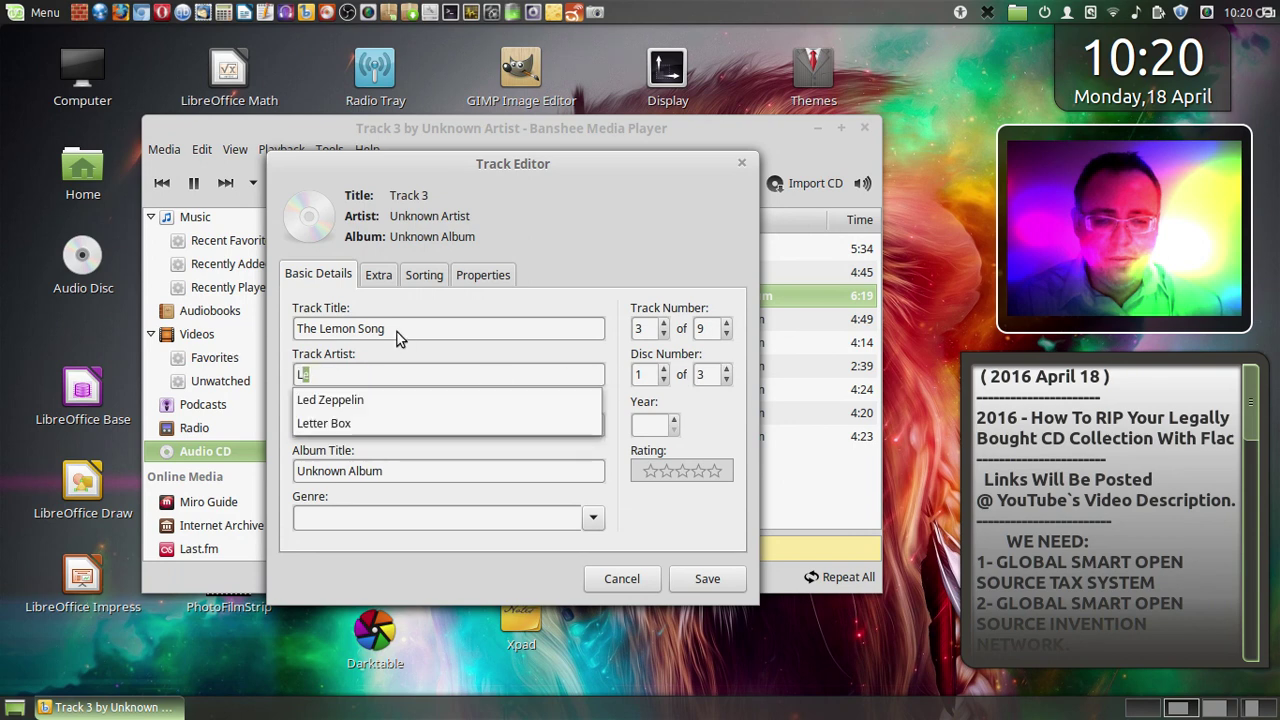
pyautogui.click(388, 399)
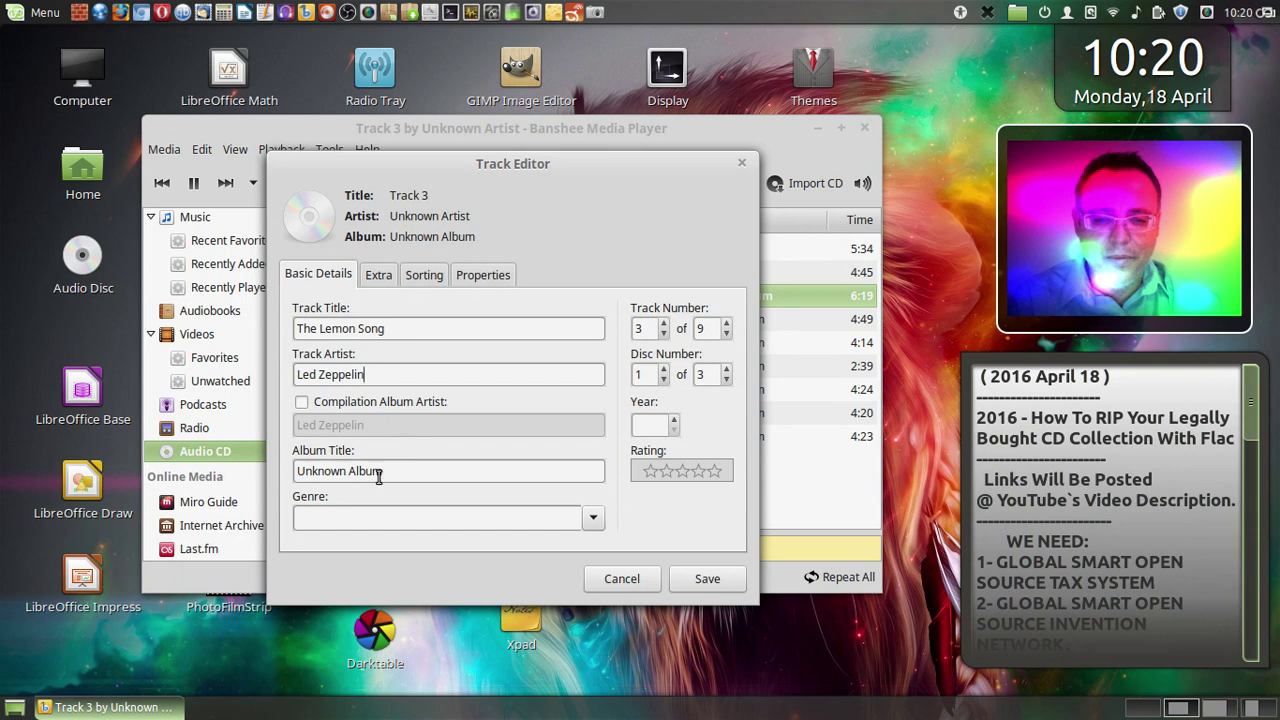
# - Set The Lemon Song's album title to Led Zeppelin II and its year to 1971
pyautogui.moveTo(391, 474); pyautogui.dragTo(183, 448)
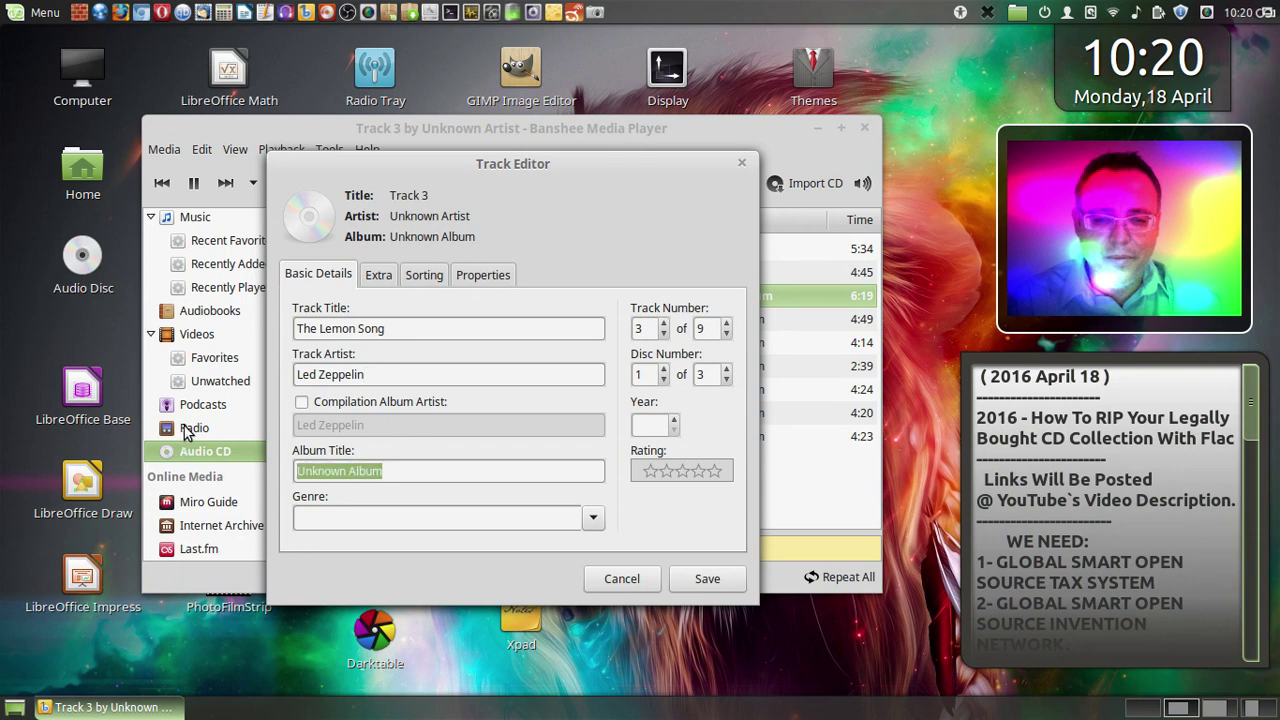
pyautogui.write('L')
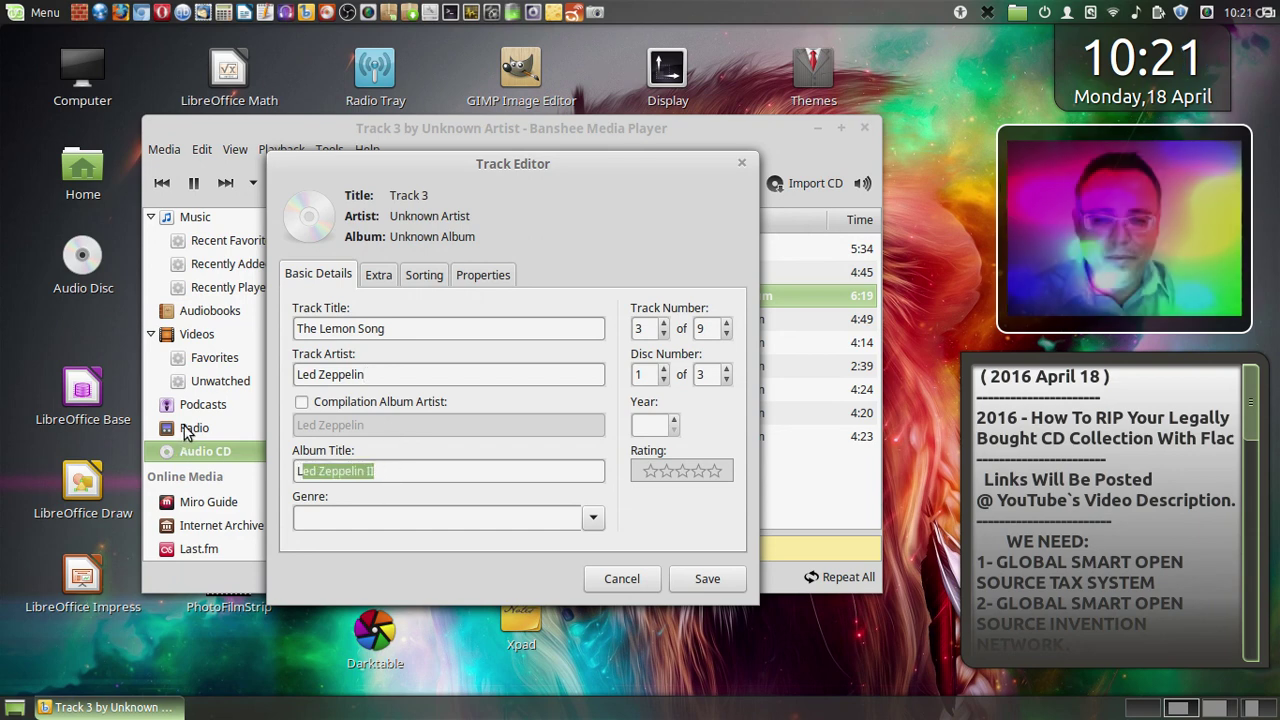
pyautogui.write('.')
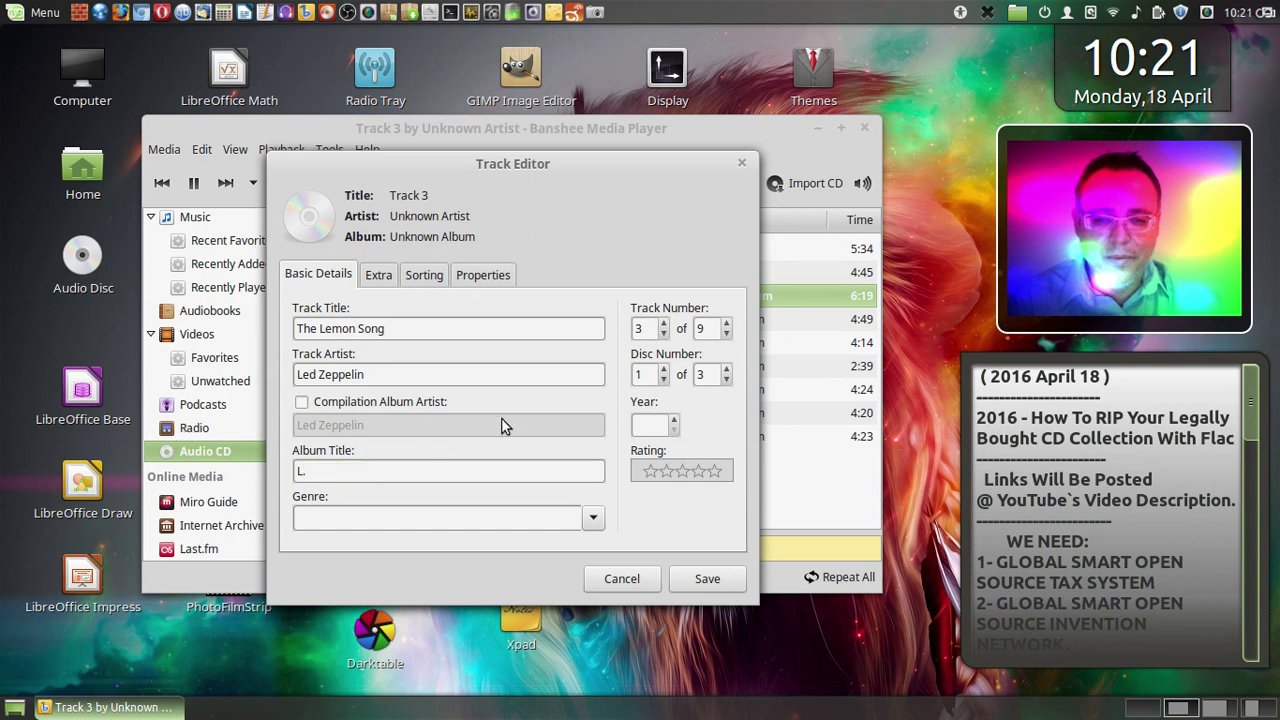
pyautogui.click(648, 428)
pyautogui.write('1971')
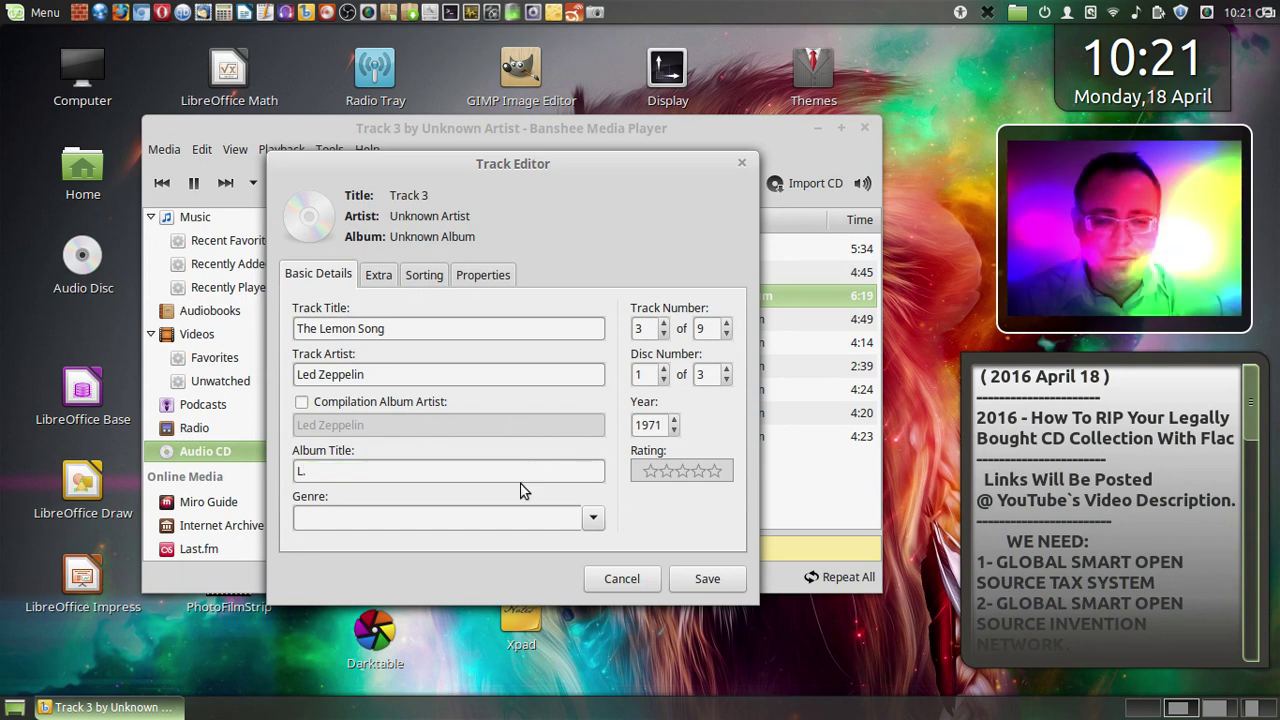
pyautogui.click(462, 473)
pyautogui.press('BackSpace')
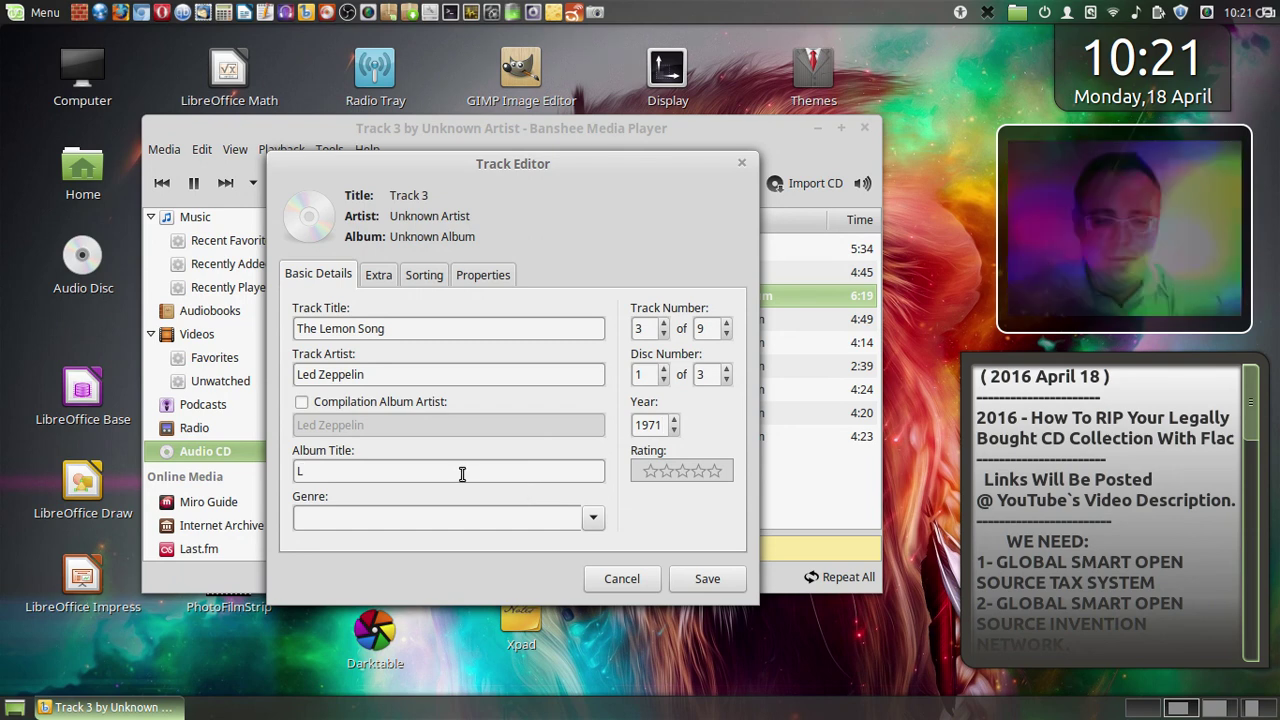
pyautogui.write('L')
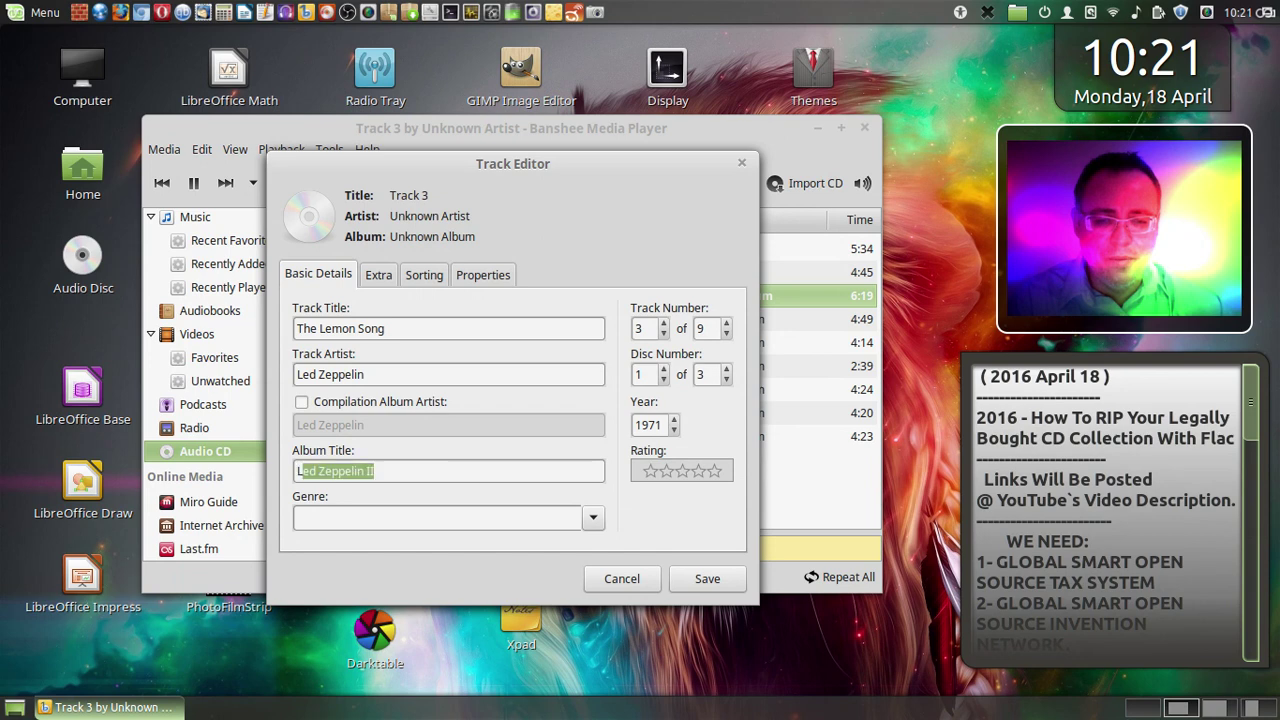
pyautogui.press('End')
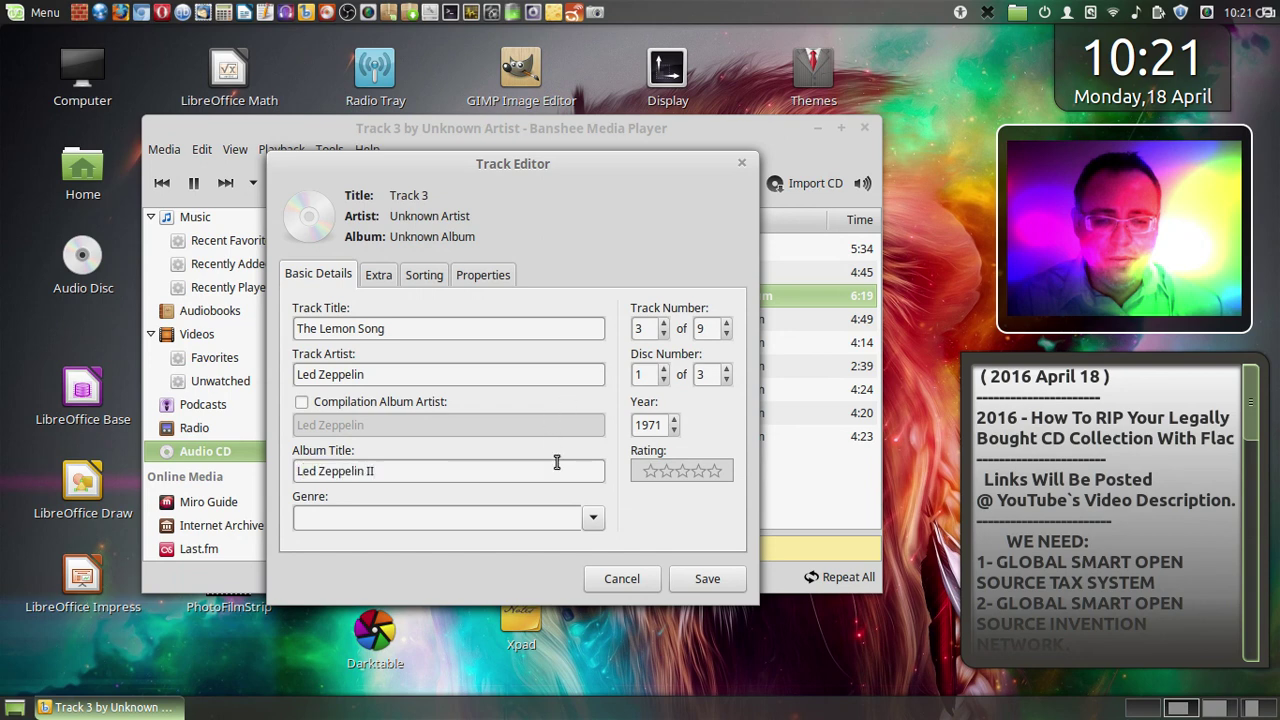
# - Give The Lemon Song the genre Rock and a five-star rating, and save its track information
pyautogui.click(590, 517)
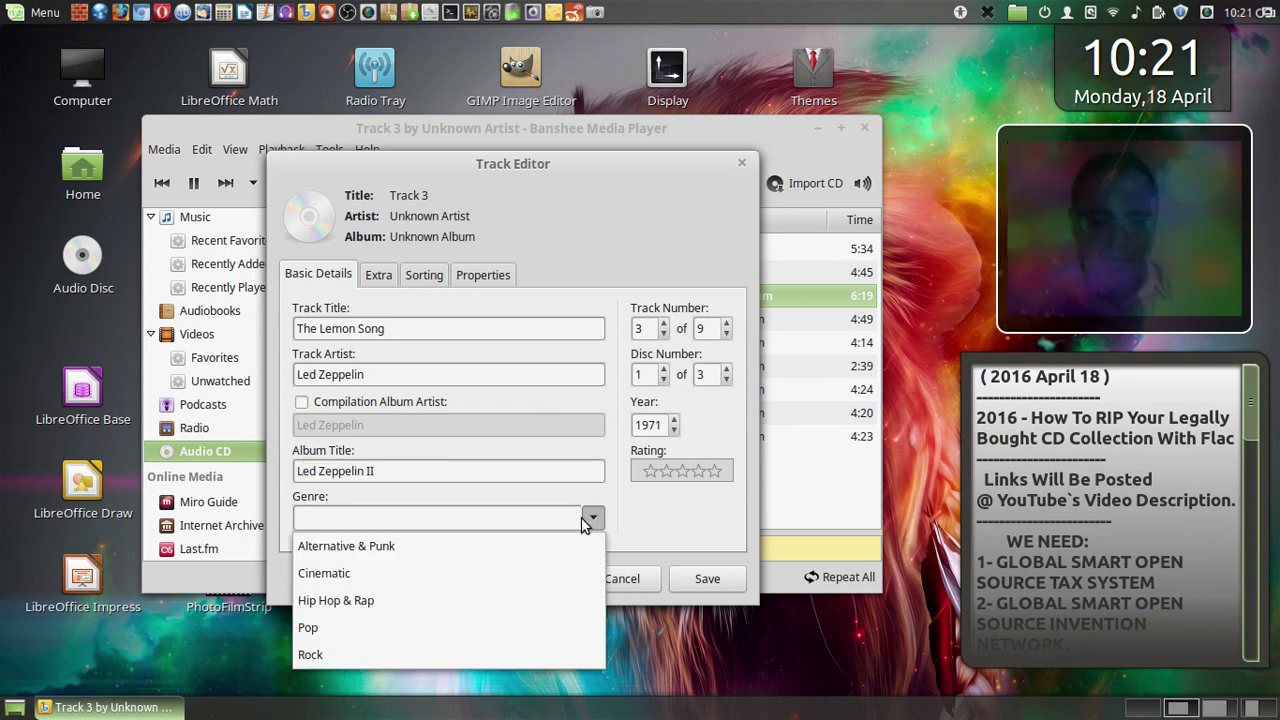
pyautogui.click(434, 650)
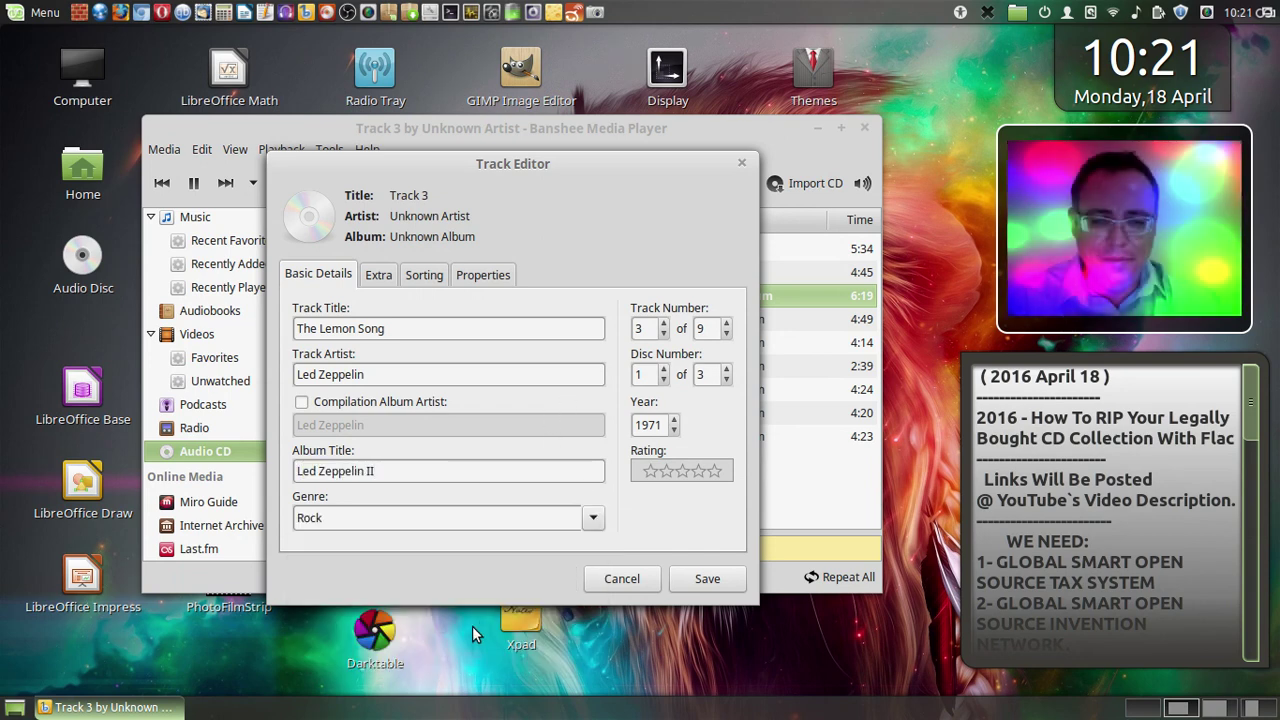
pyautogui.click(719, 472)
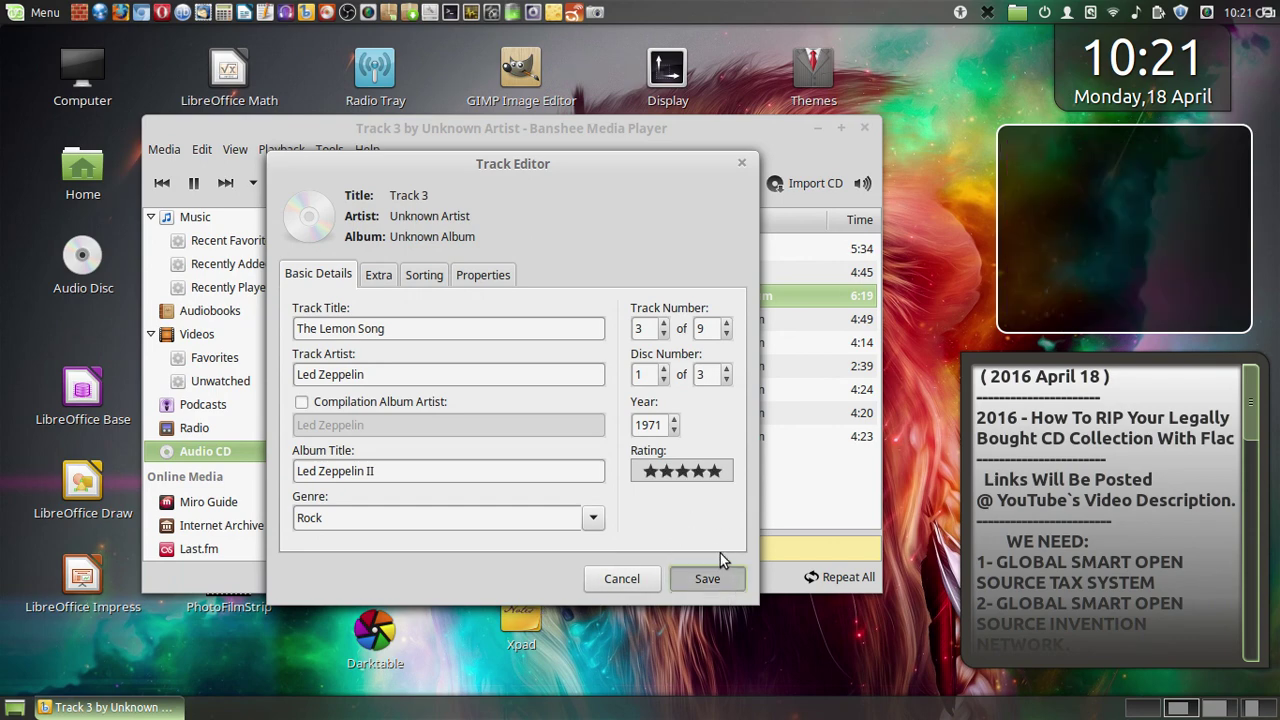
pyautogui.press('Return')
# - Edit the track information of Track 4, titling it Thank You and setting the disc number to 1 of 4
pyautogui.click(440, 314)
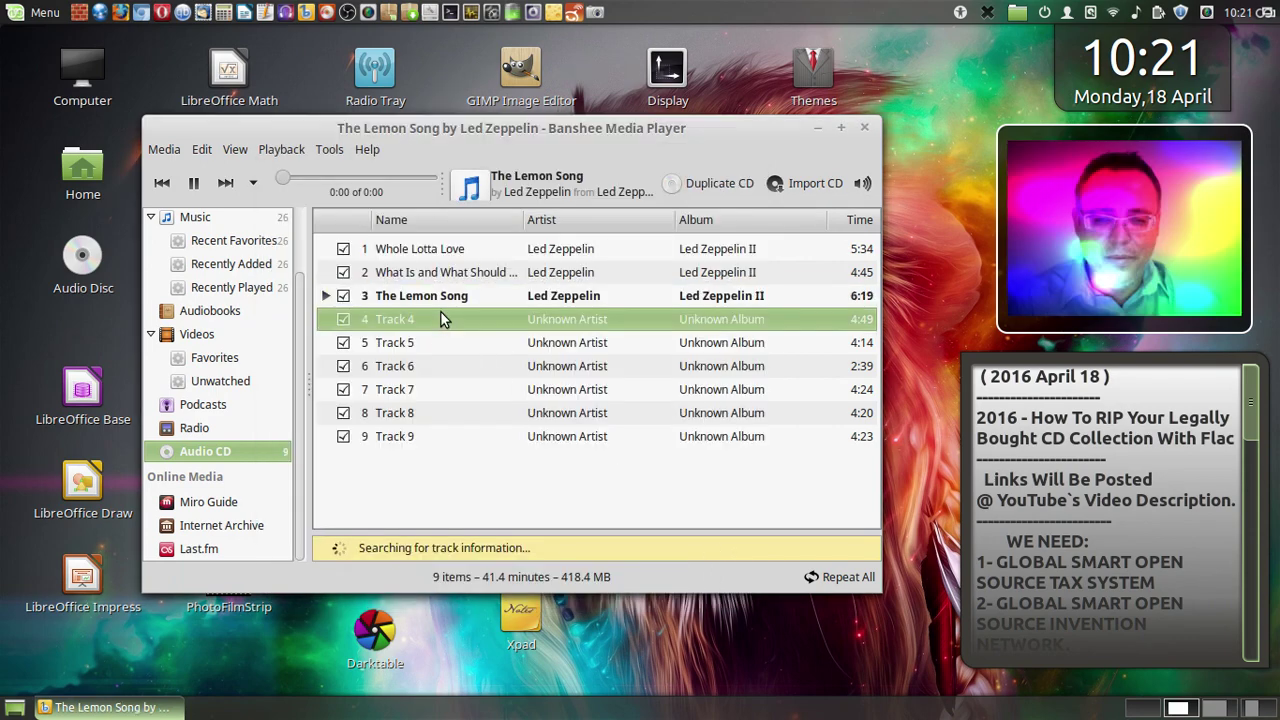
pyautogui.rightClick(441, 316)
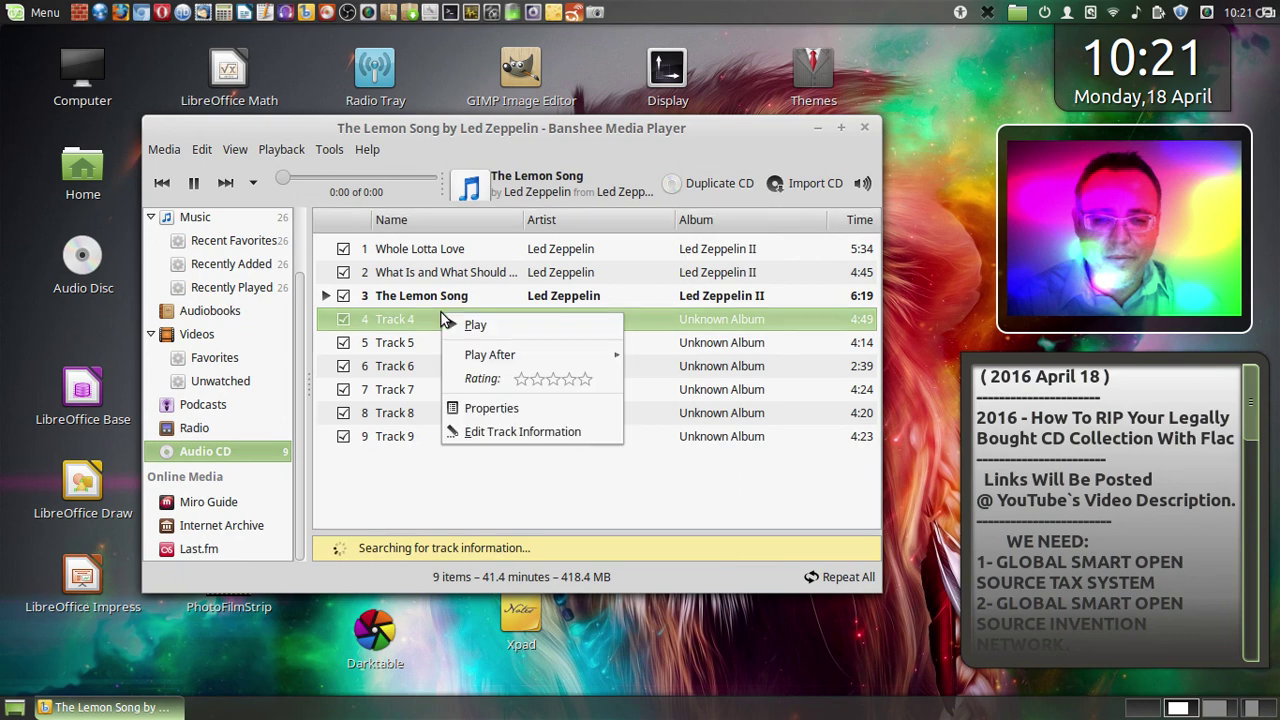
pyautogui.click(499, 431)
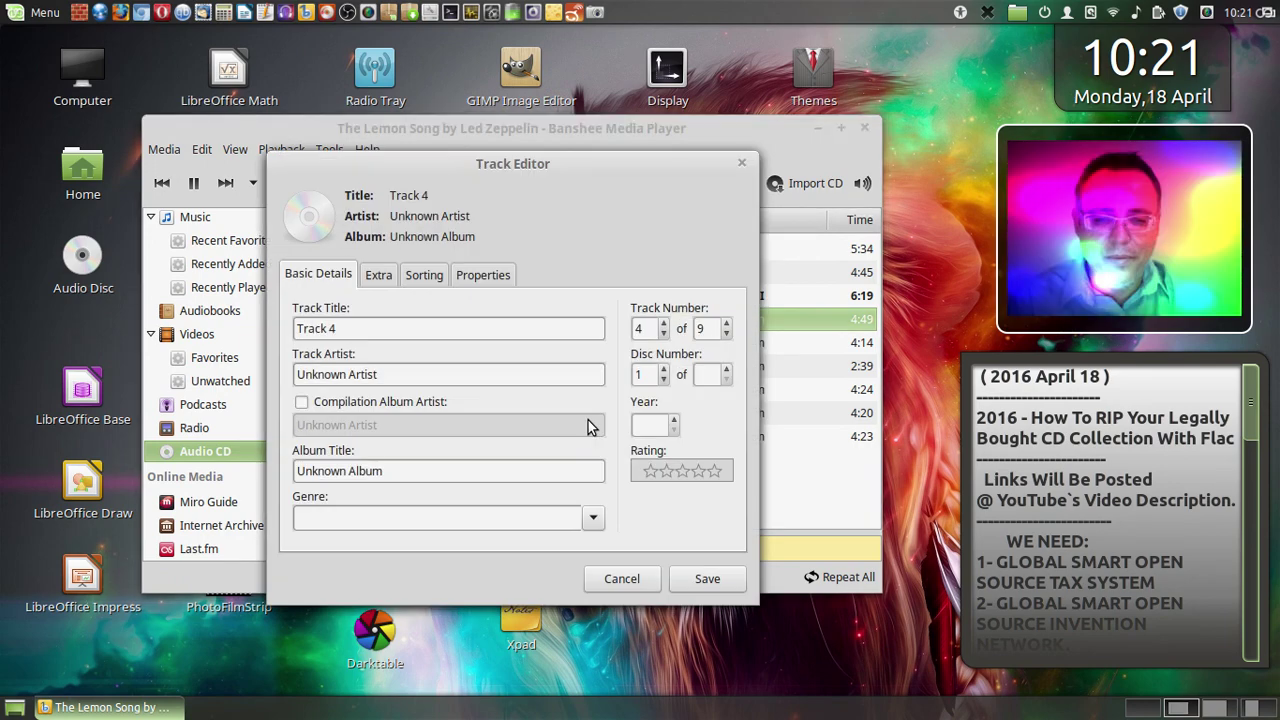
pyautogui.tripleClick(447, 327)
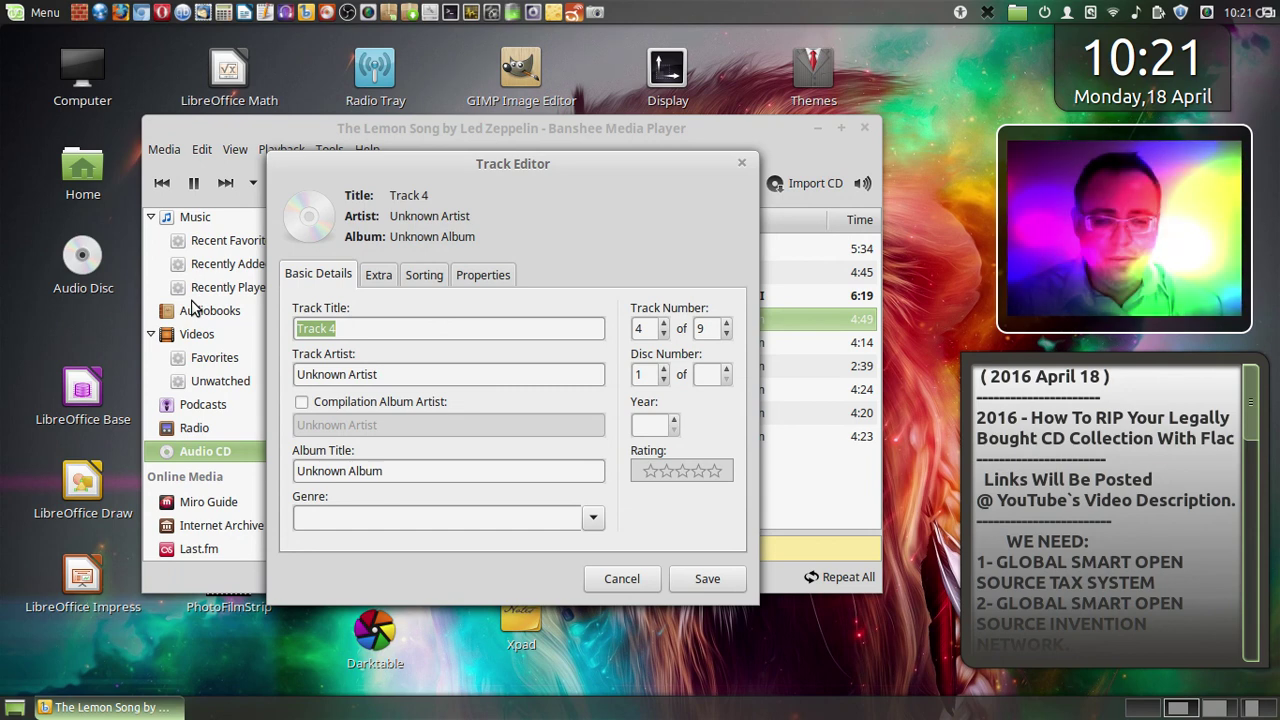
pyautogui.write('Thank')
pyautogui.click(727, 368)
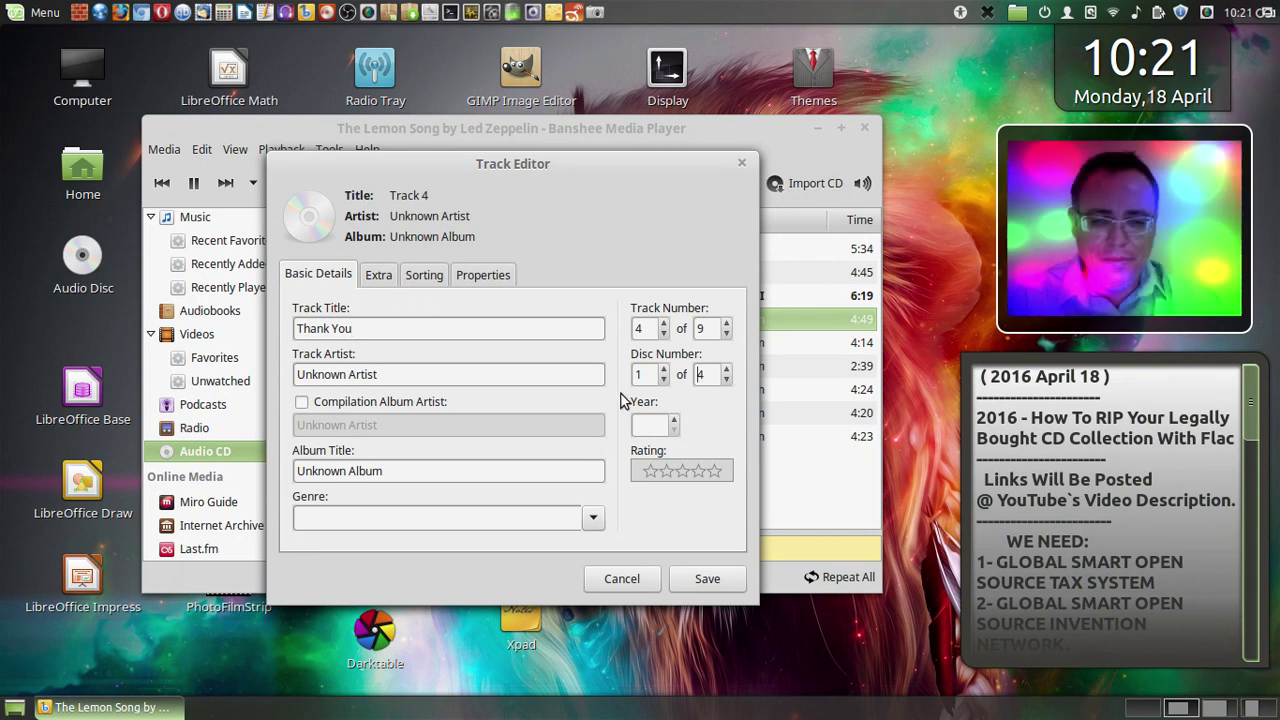
# - Set the album title of Thank You to Led Zeppelin II and its genre to Rock
pyautogui.press('Tab')
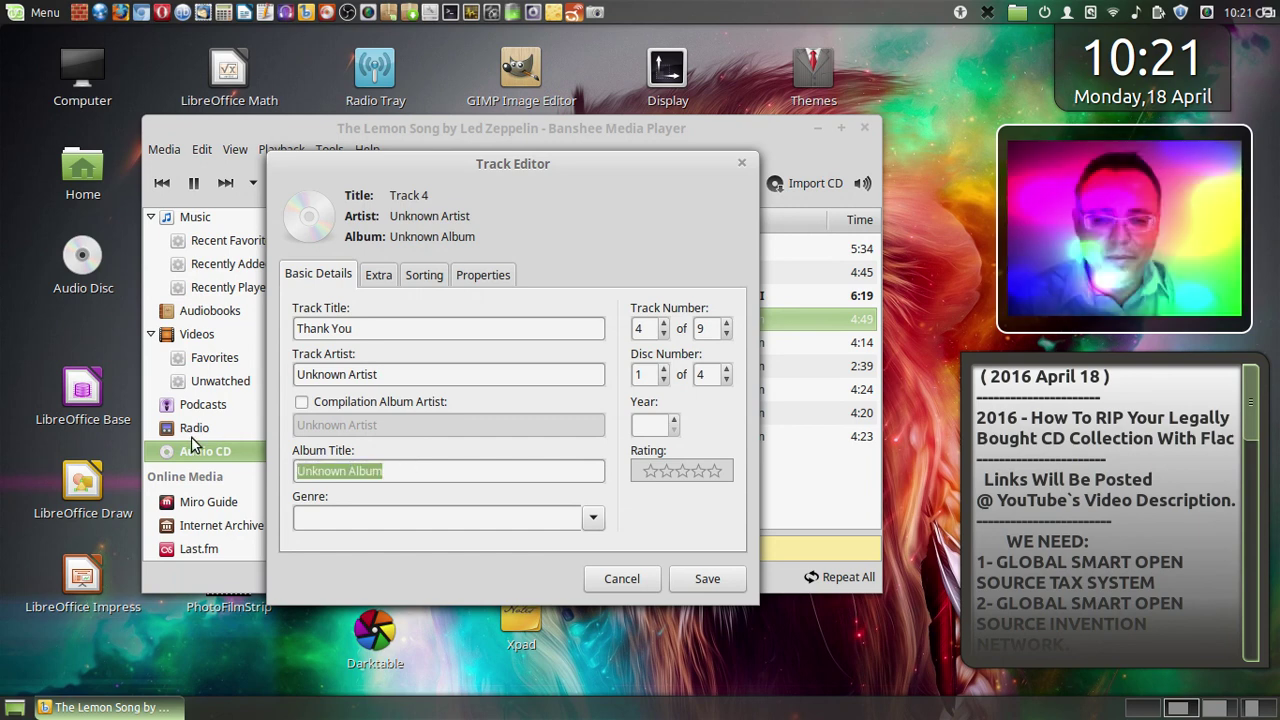
pyautogui.write('L')
pyautogui.press('End')
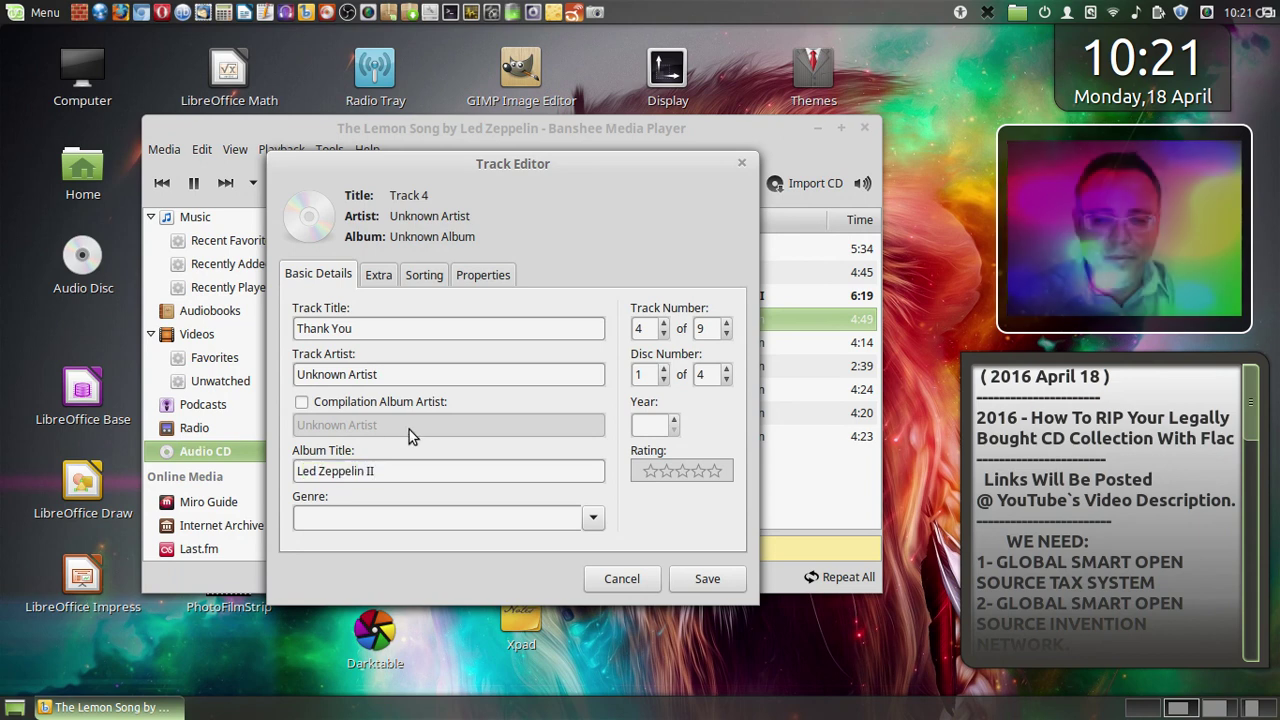
pyautogui.click(592, 518)
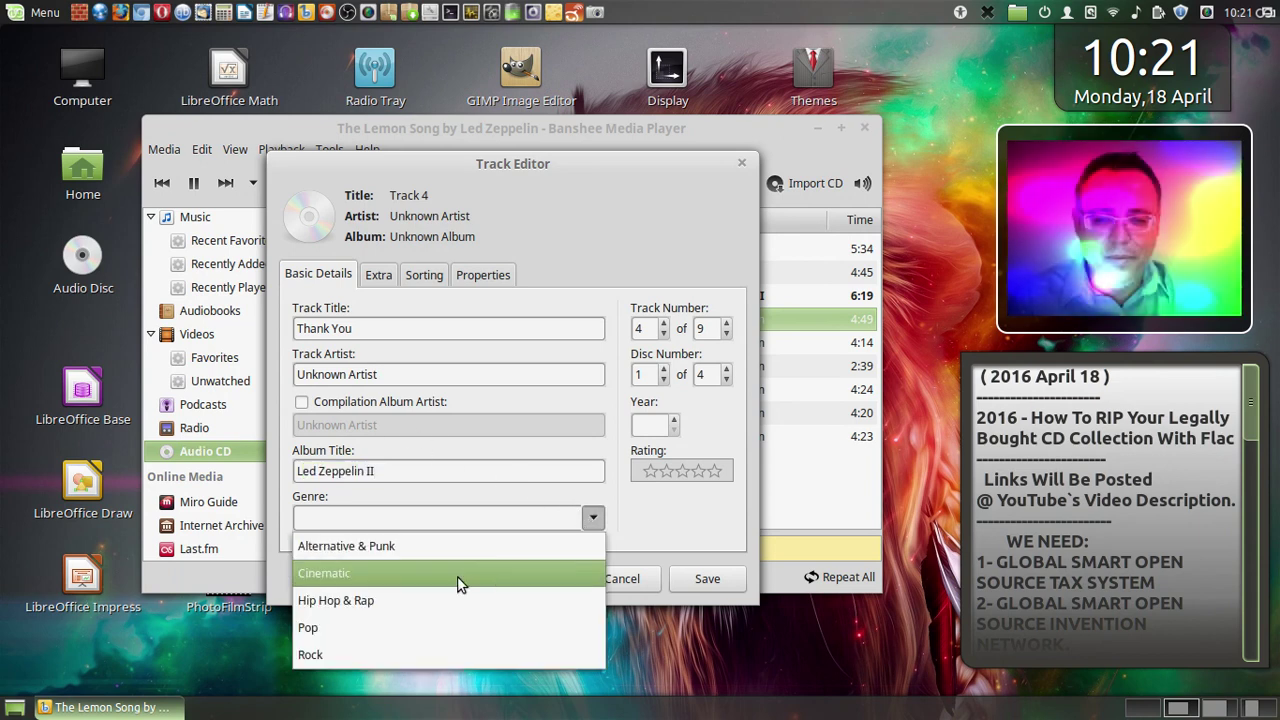
pyautogui.click(408, 653)
# - Set the track artist of Thank You to Led Zeppelin
pyautogui.tripleClick(430, 377)
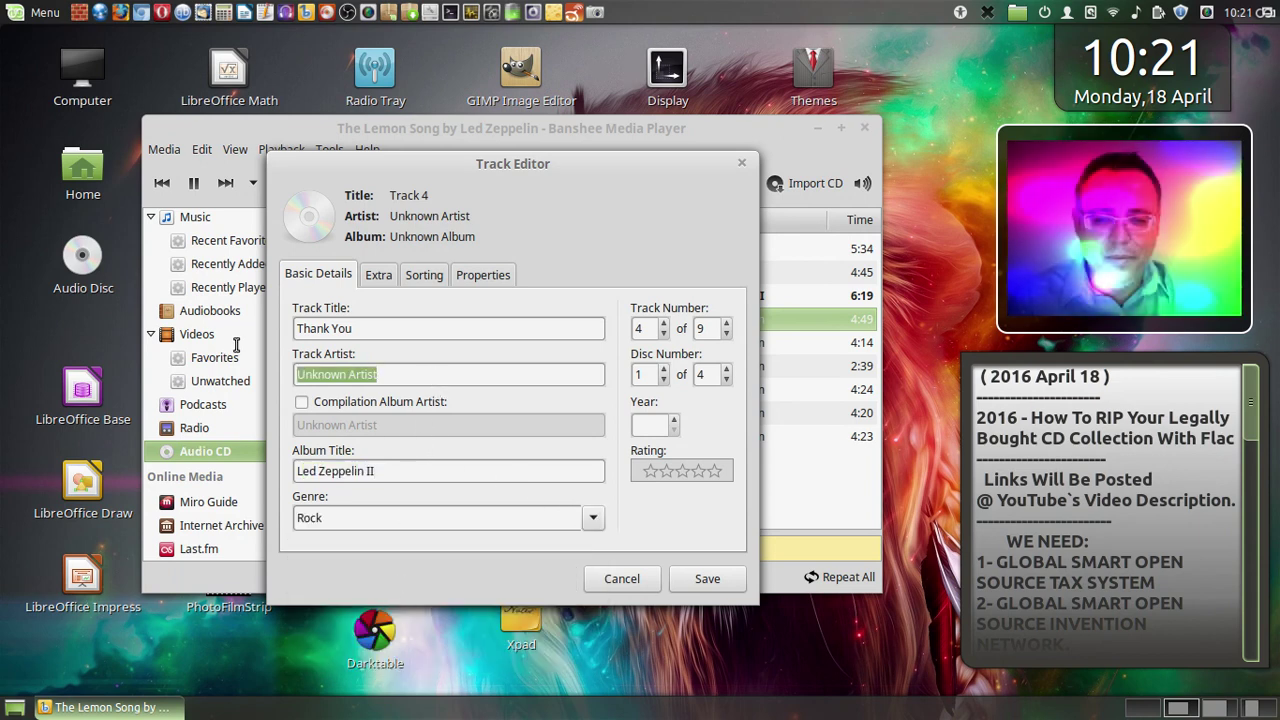
pyautogui.write('Le')
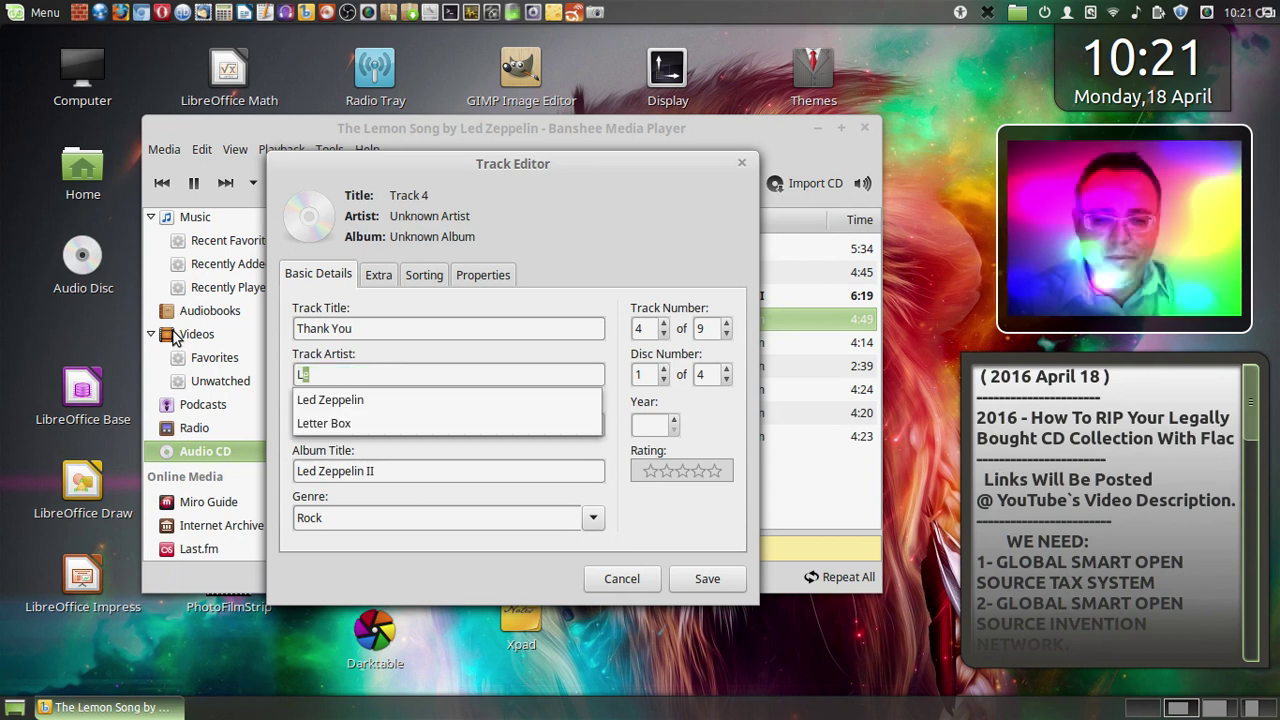
pyautogui.click(356, 395)
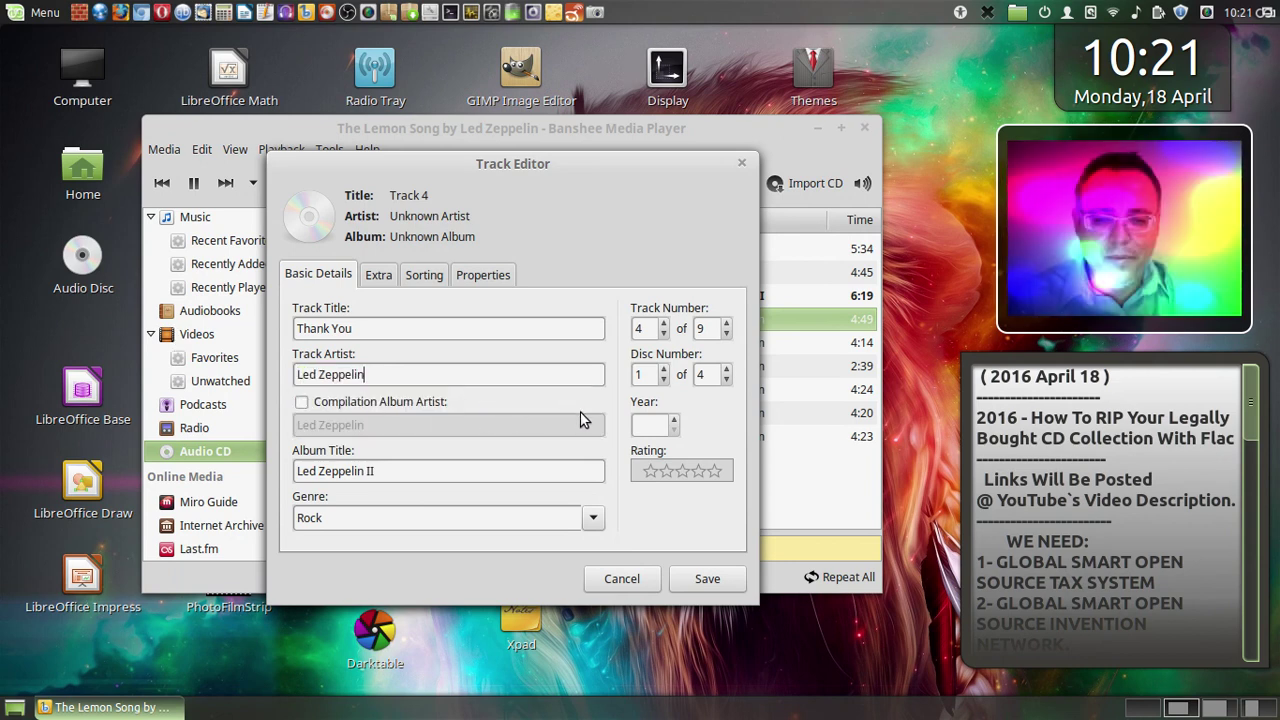
# - Give Thank You the year 1971 and a five-star rating, and save its track information
pyautogui.click(654, 426)
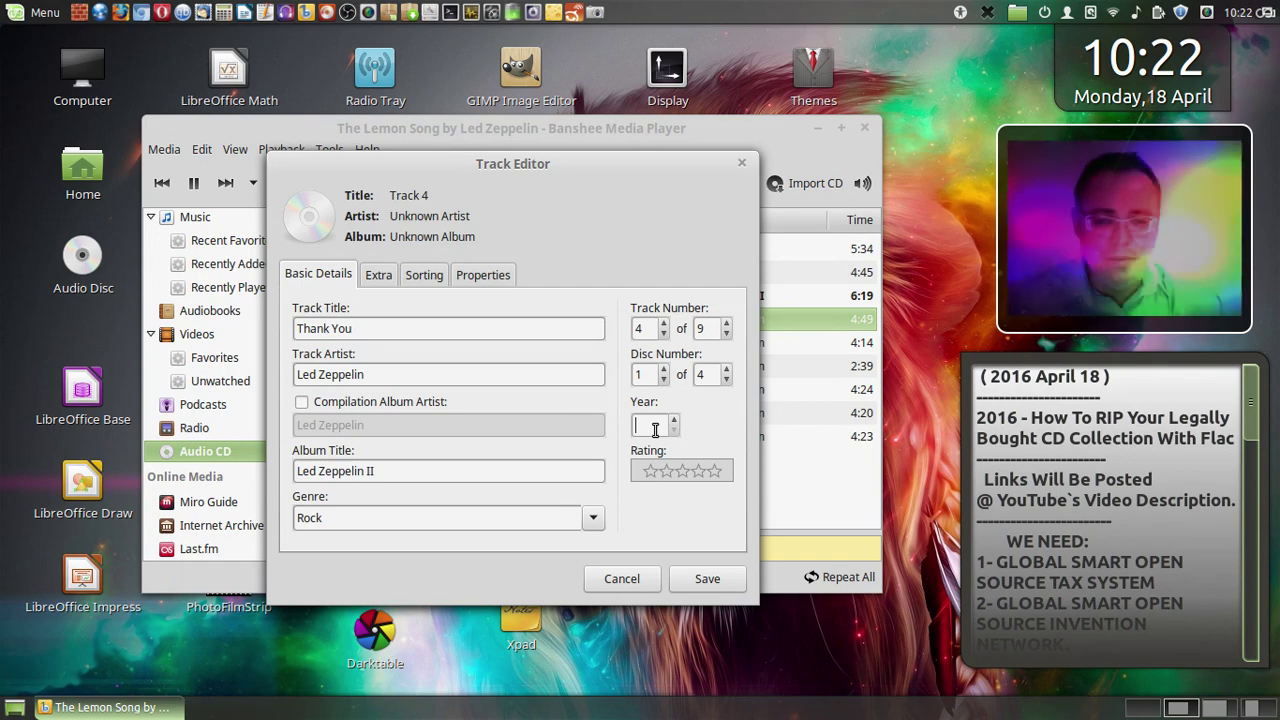
pyautogui.write('1971')
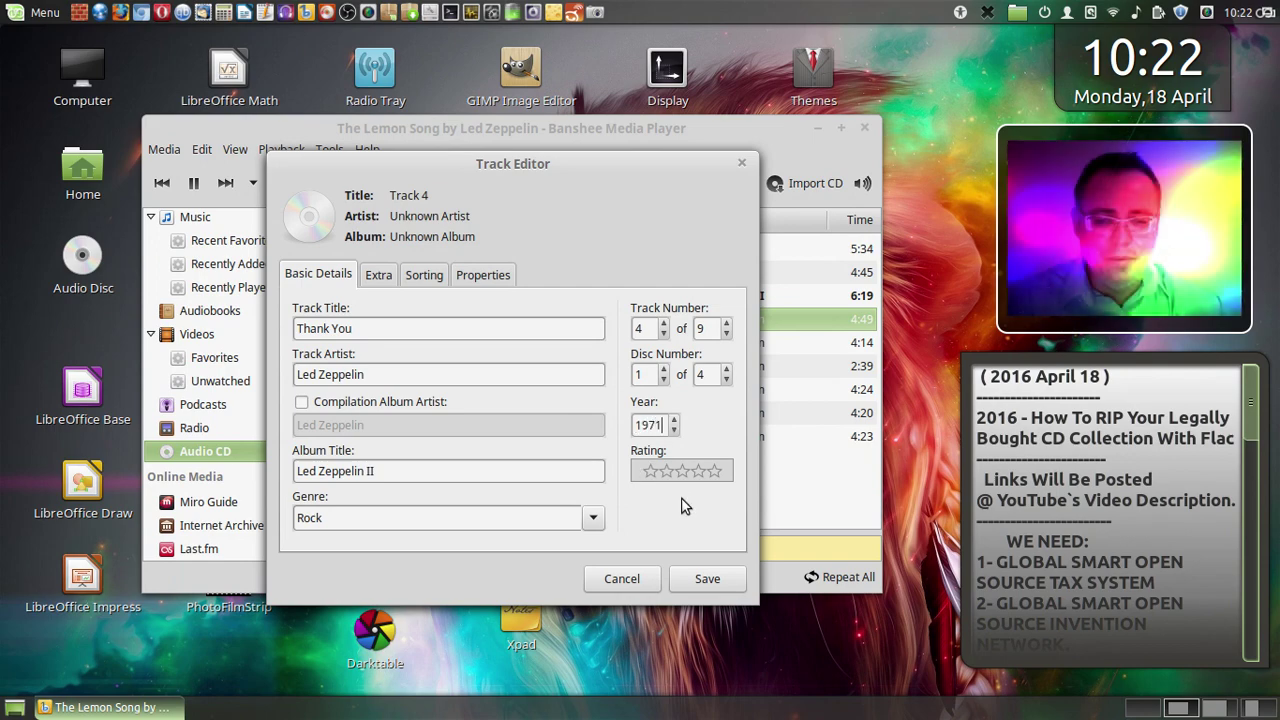
pyautogui.click(714, 470)
pyautogui.click(728, 576)
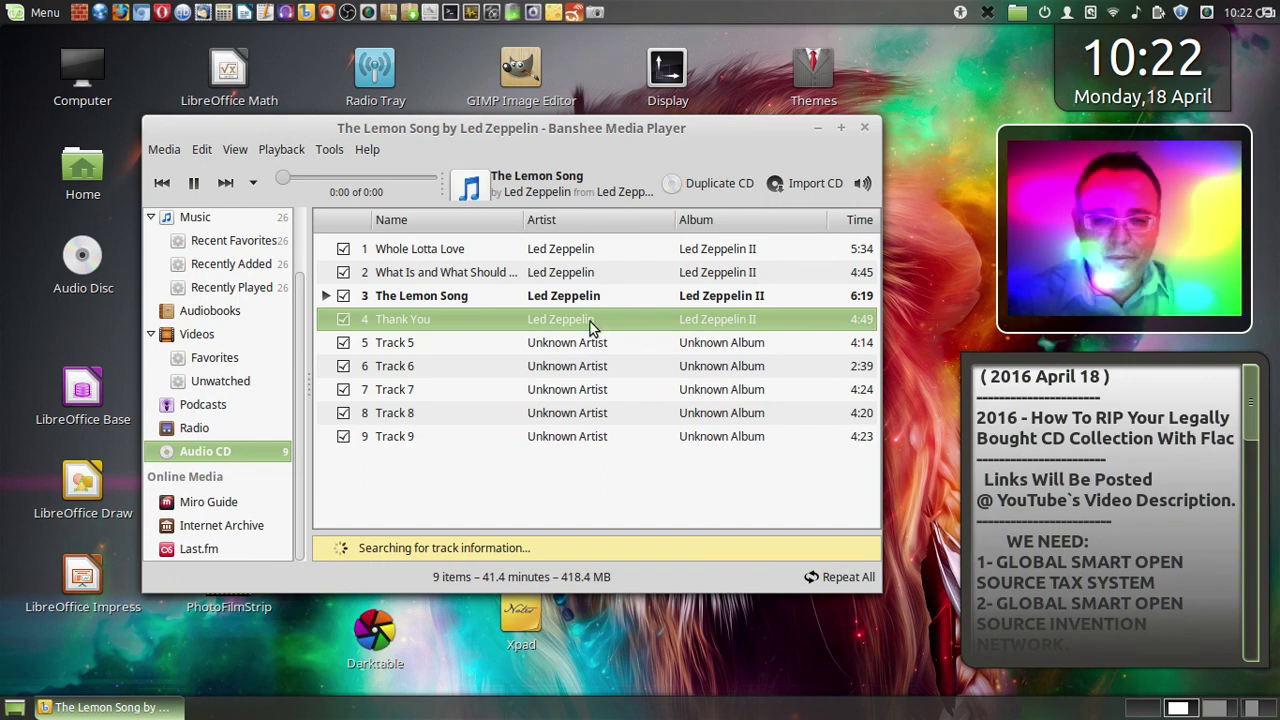
# - Edit the track information of Track 5, titling it Heartbreaker and setting its artist to Led Zeppelin
pyautogui.click(417, 342)
pyautogui.rightClick(417, 342)
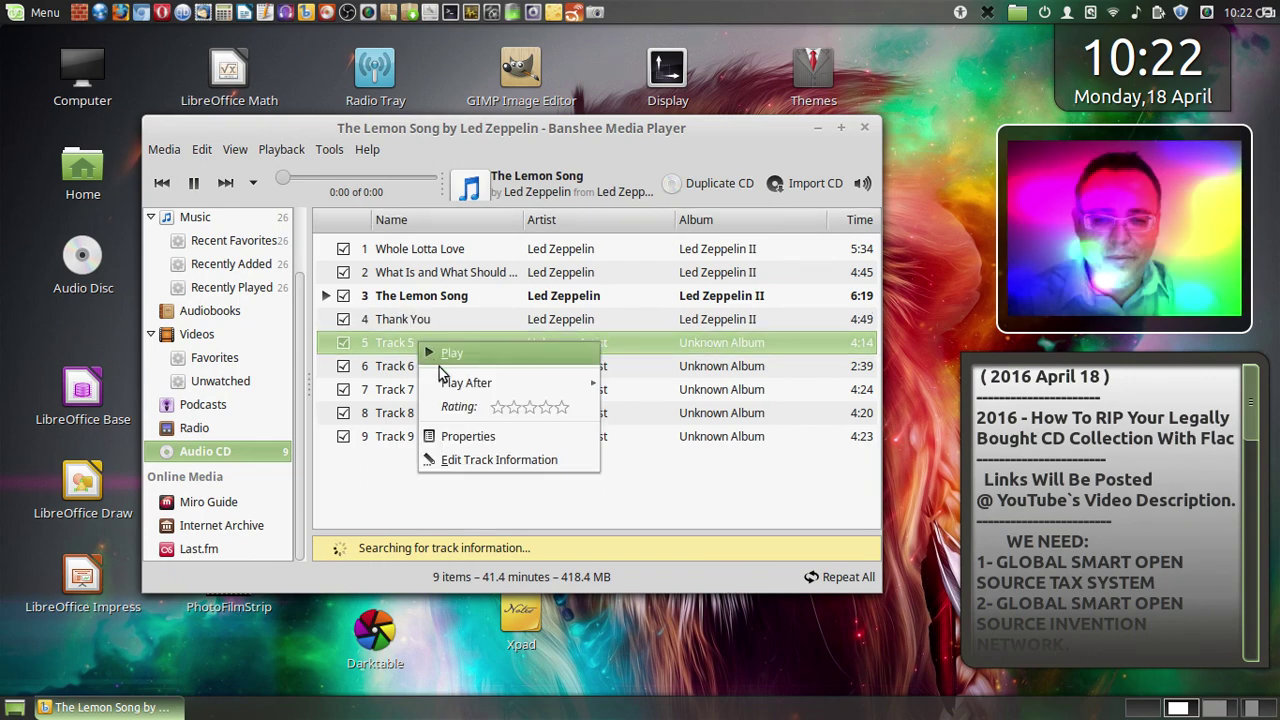
pyautogui.click(468, 452)
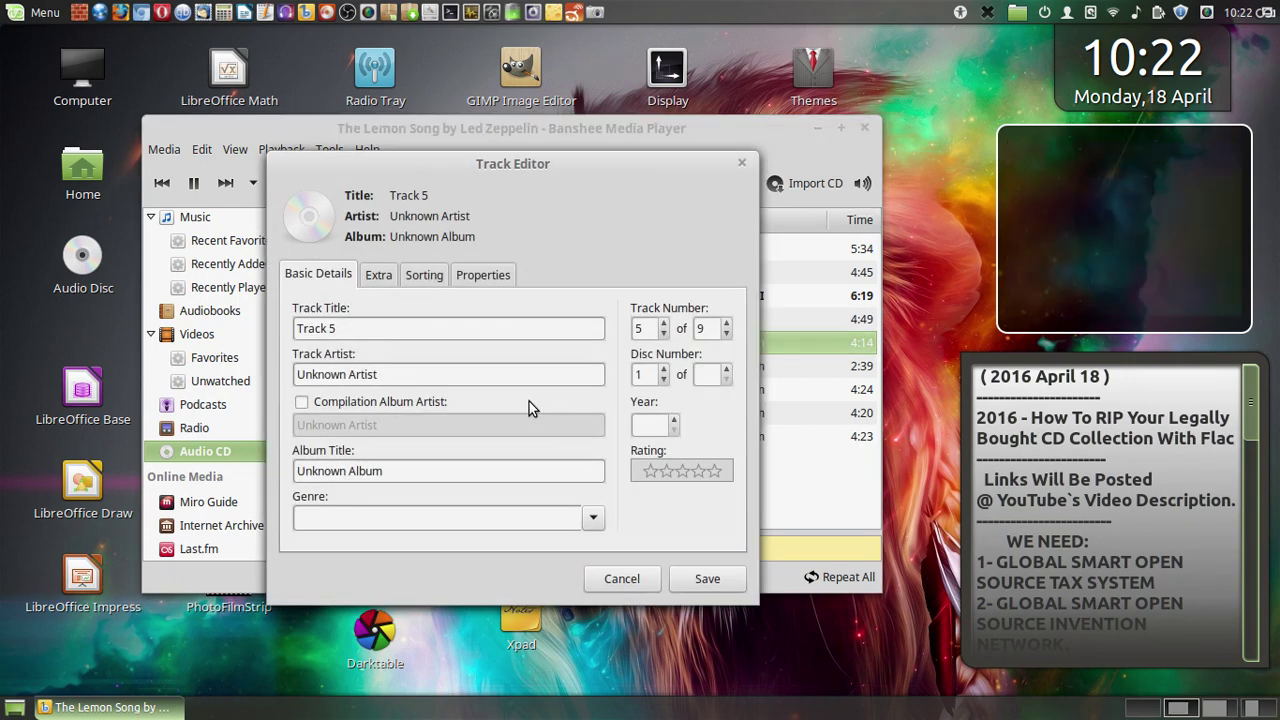
pyautogui.moveTo(403, 337); pyautogui.dragTo(246, 333)
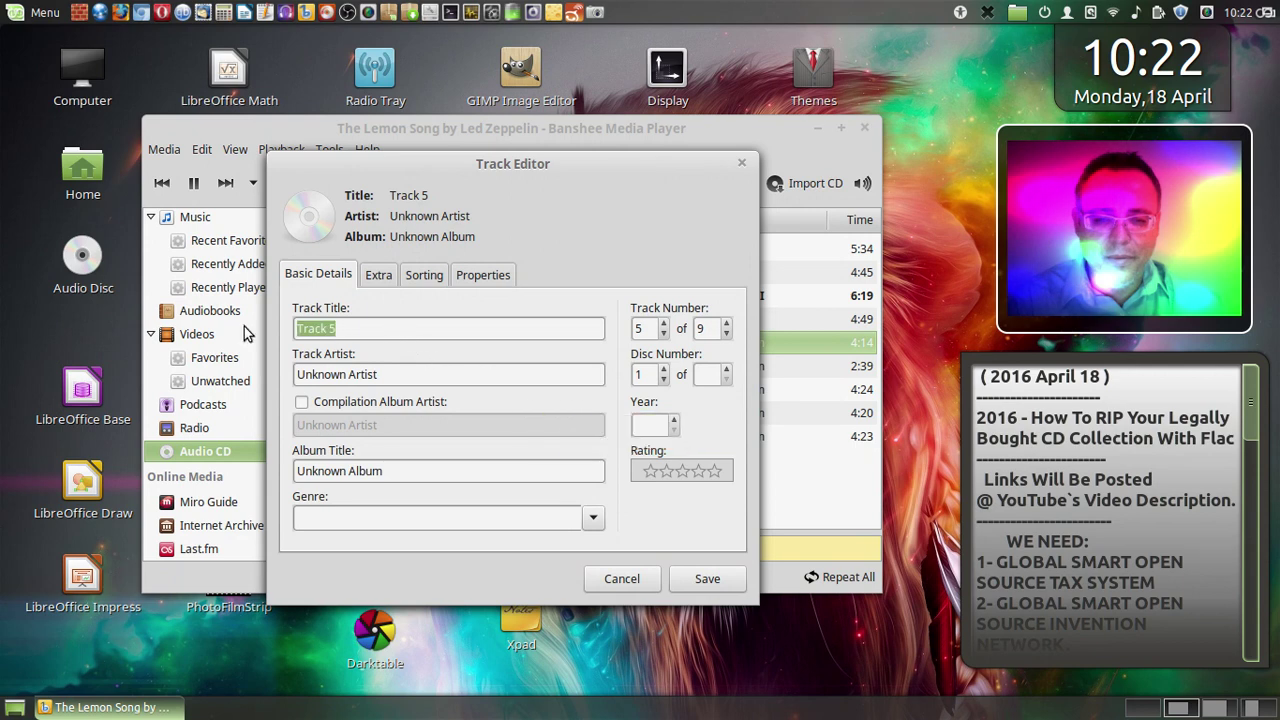
pyautogui.write('Heartbreaker')
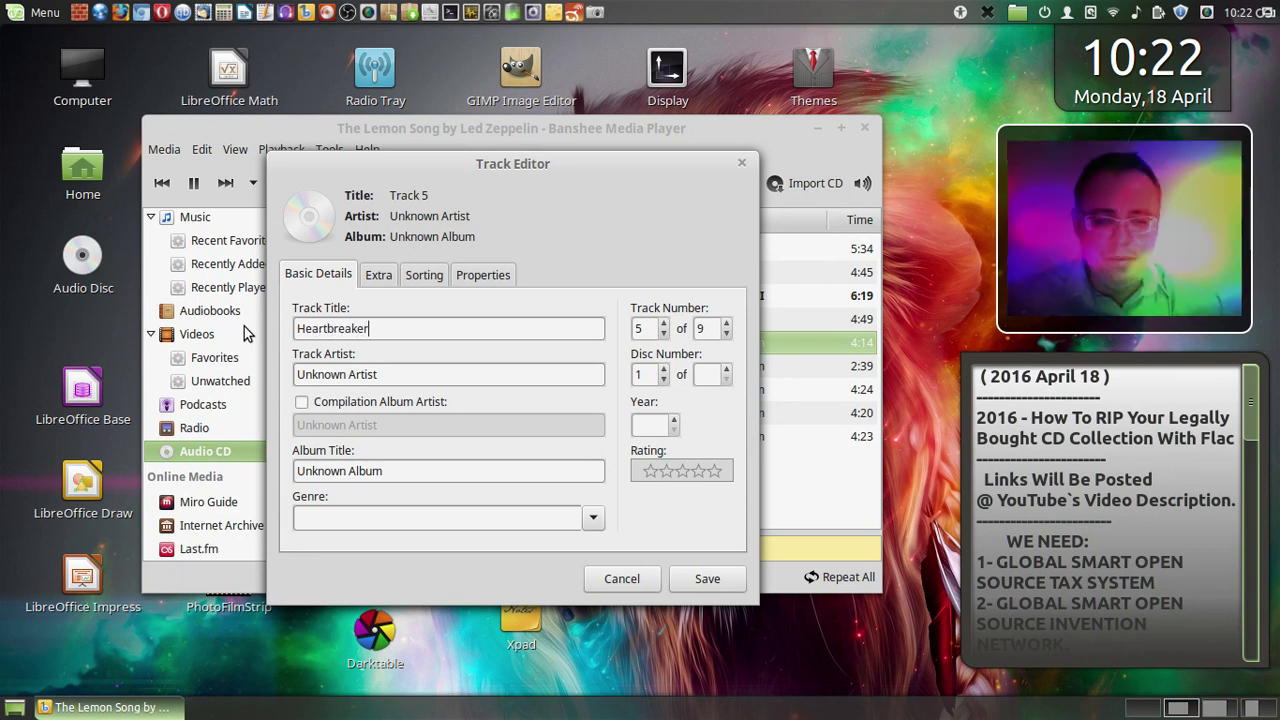
pyautogui.tripleClick(403, 374)
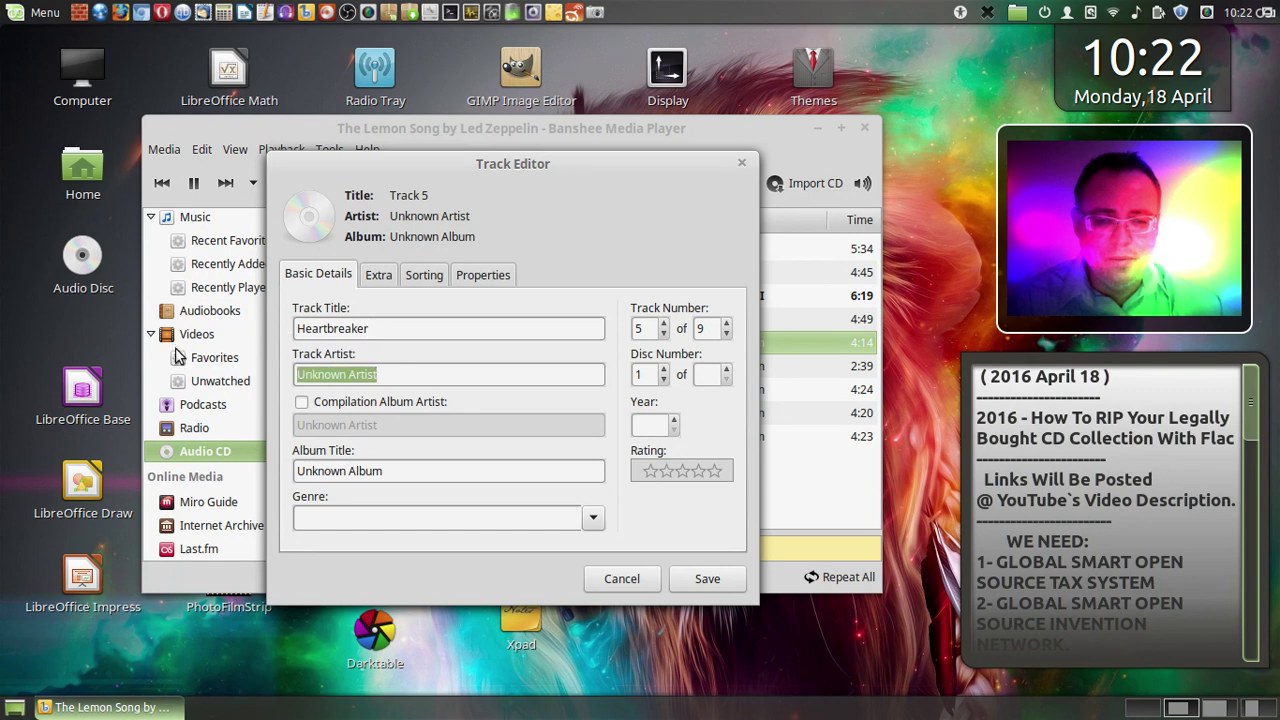
pyautogui.write('Le')
pyautogui.click(367, 394)
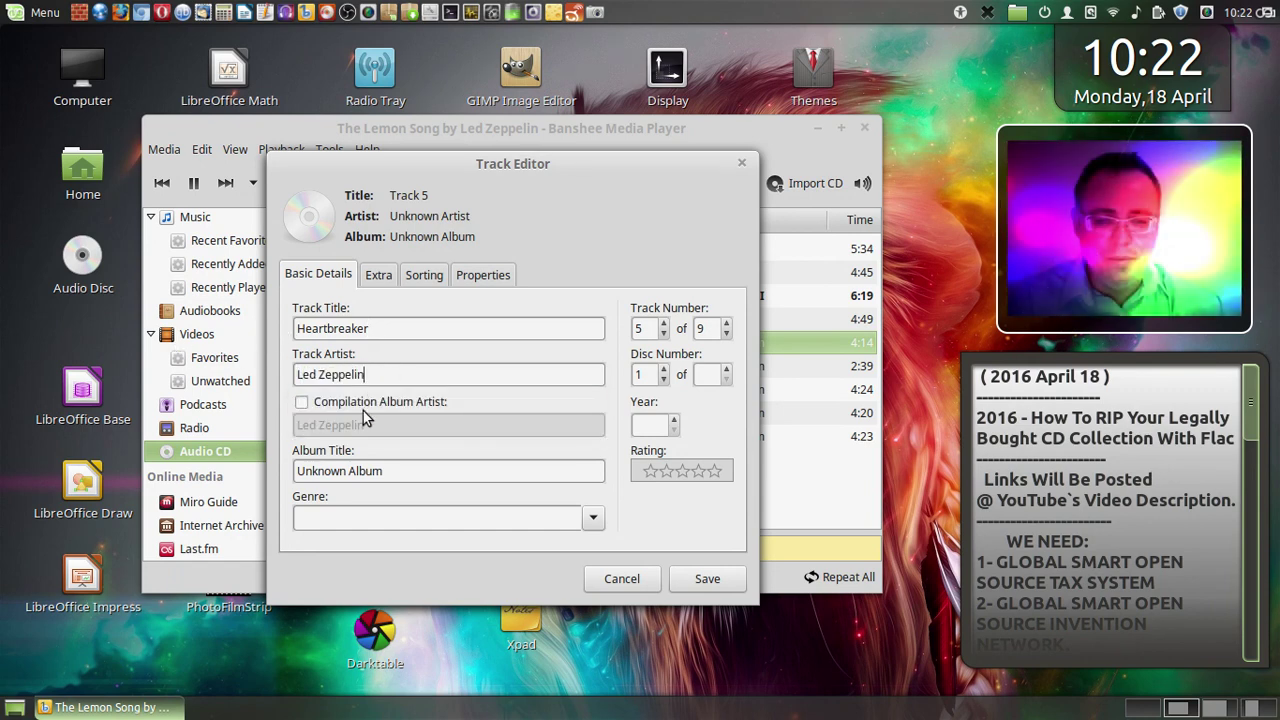
# - Set the album title of Heartbreaker to Led Zeppelin II, its genre to Rock and its disc number to 1 of 5
pyautogui.click(392, 471)
pyautogui.hotkey('ctrl', 'a')
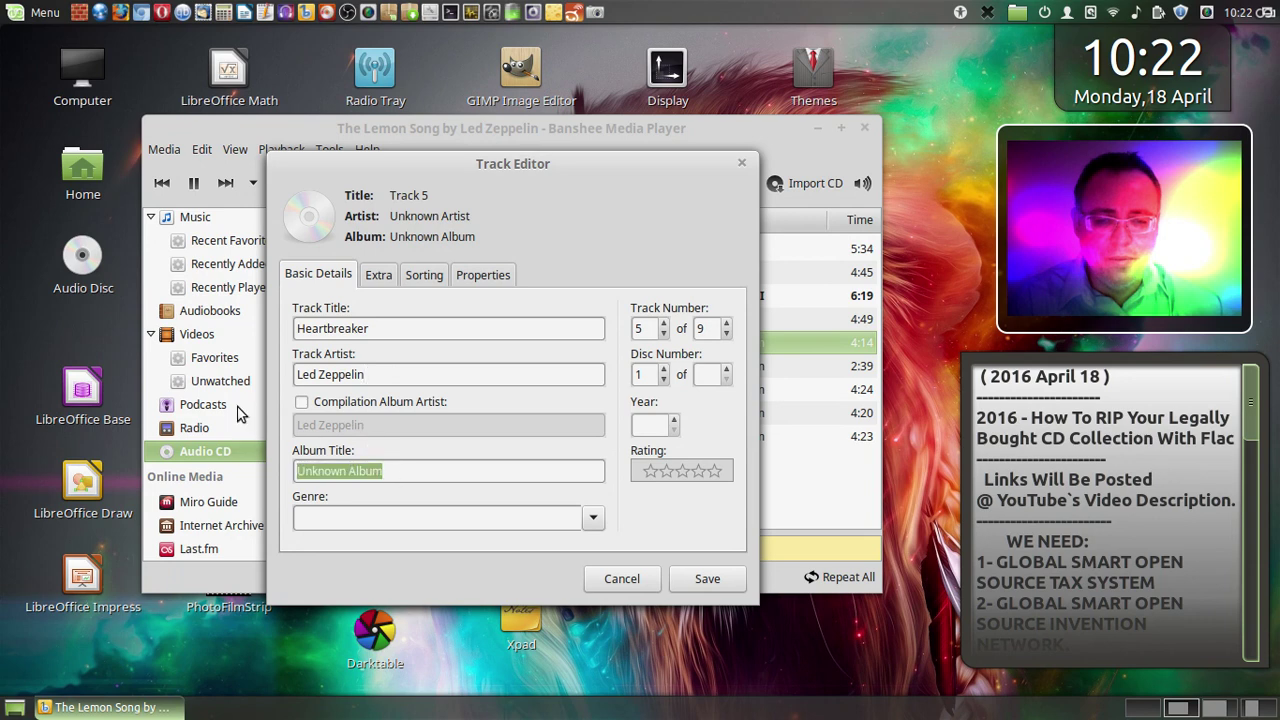
pyautogui.write('Led Zeppelin II')
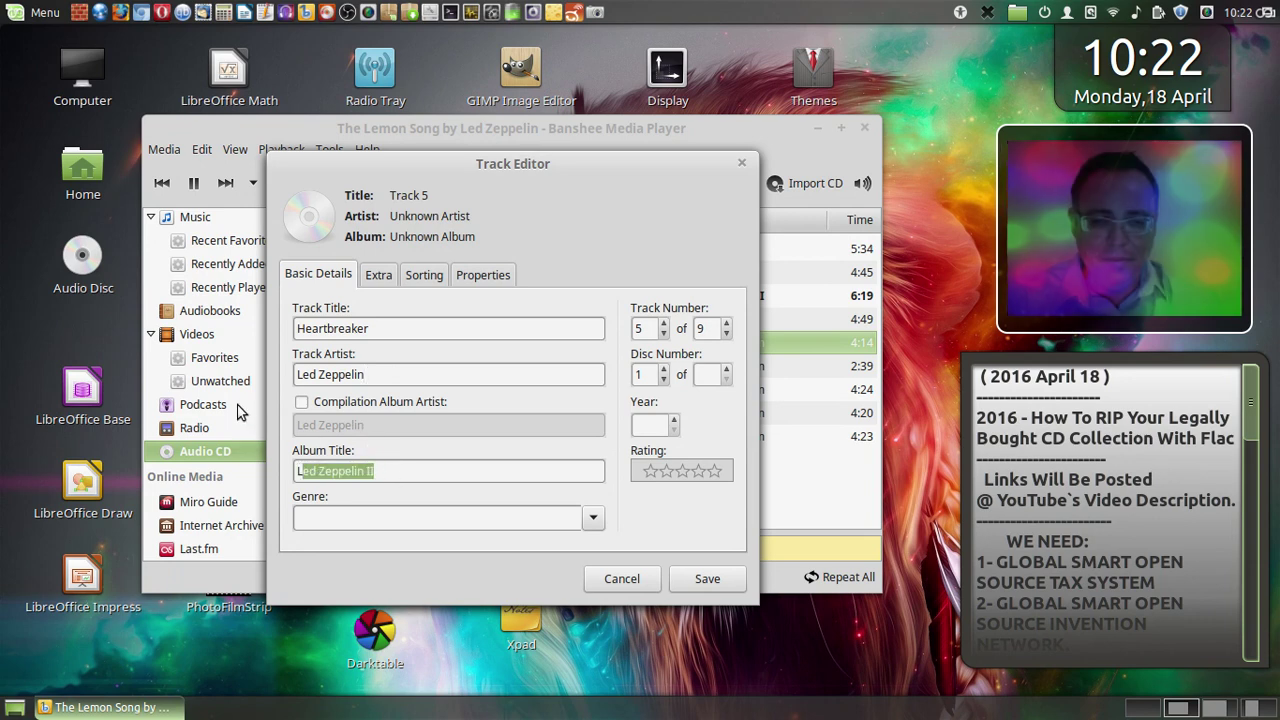
pyautogui.press('End')
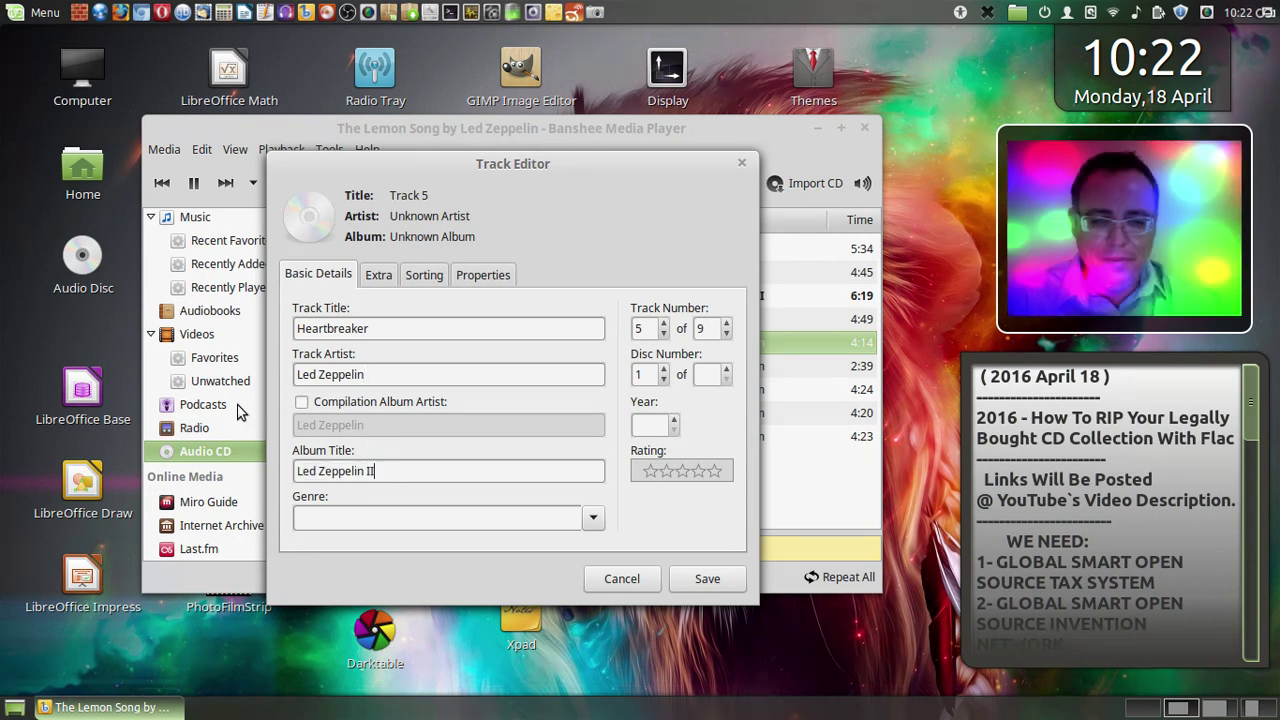
pyautogui.click(593, 517)
pyautogui.click(428, 656)
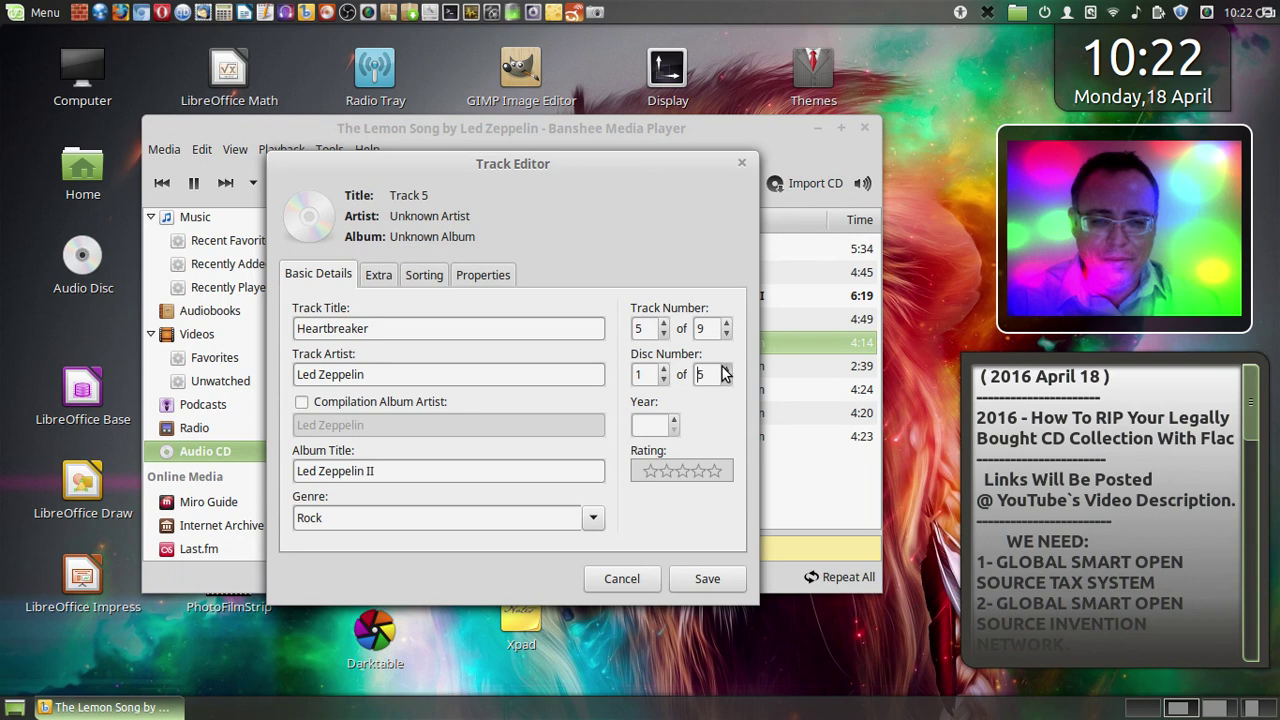
# - Give Heartbreaker the year 1971 and a five-star rating, and save its track information
pyautogui.click(640, 423)
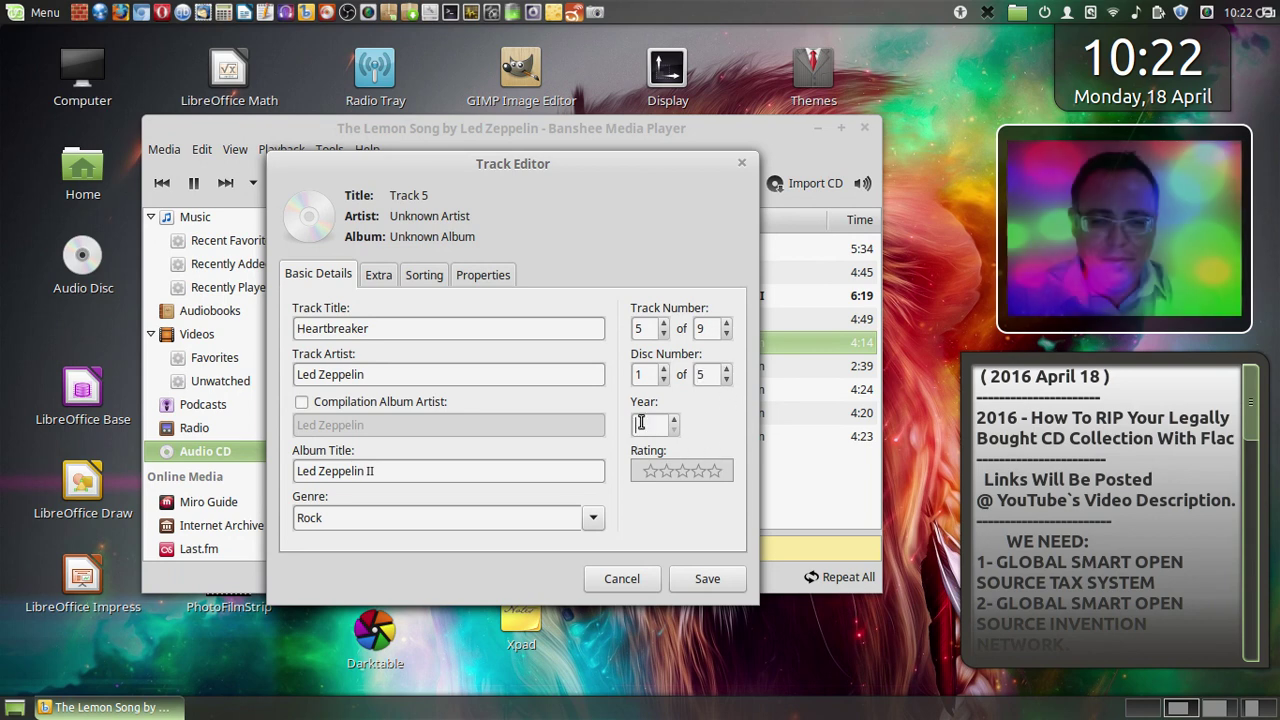
pyautogui.write('1971')
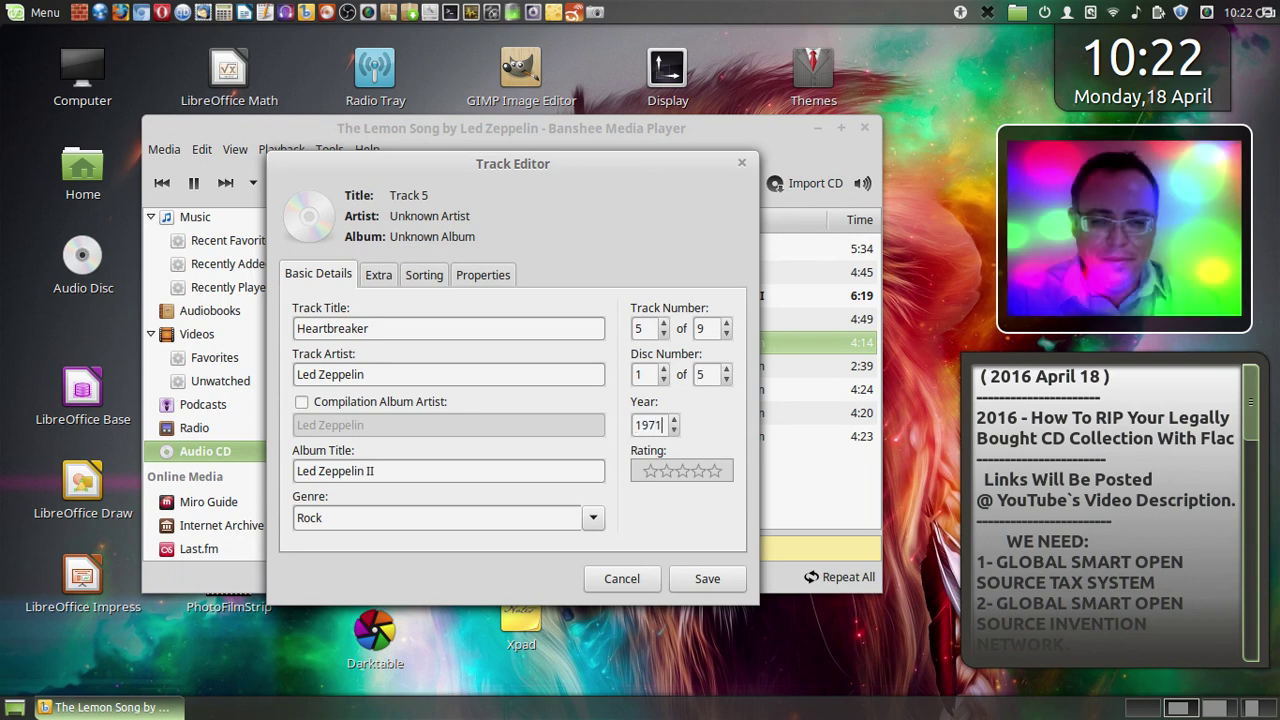
pyautogui.click(716, 471)
pyautogui.click(708, 578)
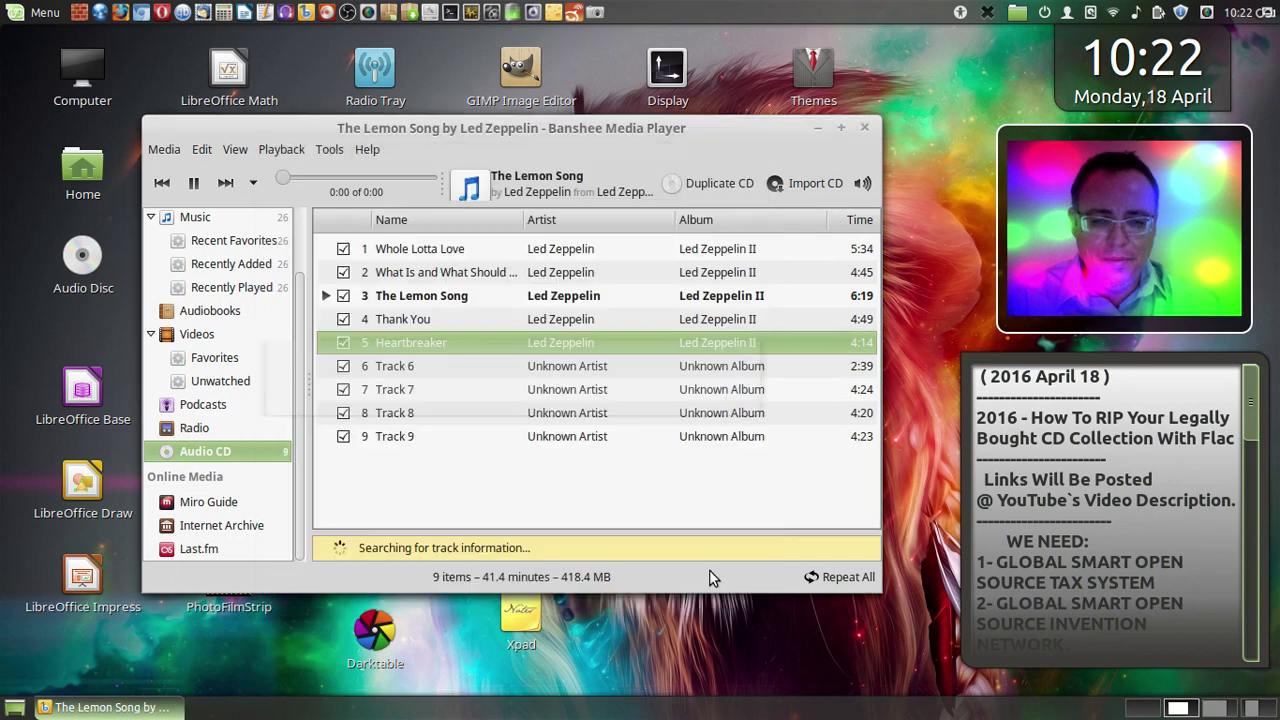
# - Edit the track information of Track 6, titling it Living Loving Maid (She`s Just a Woman)
pyautogui.click(432, 366)
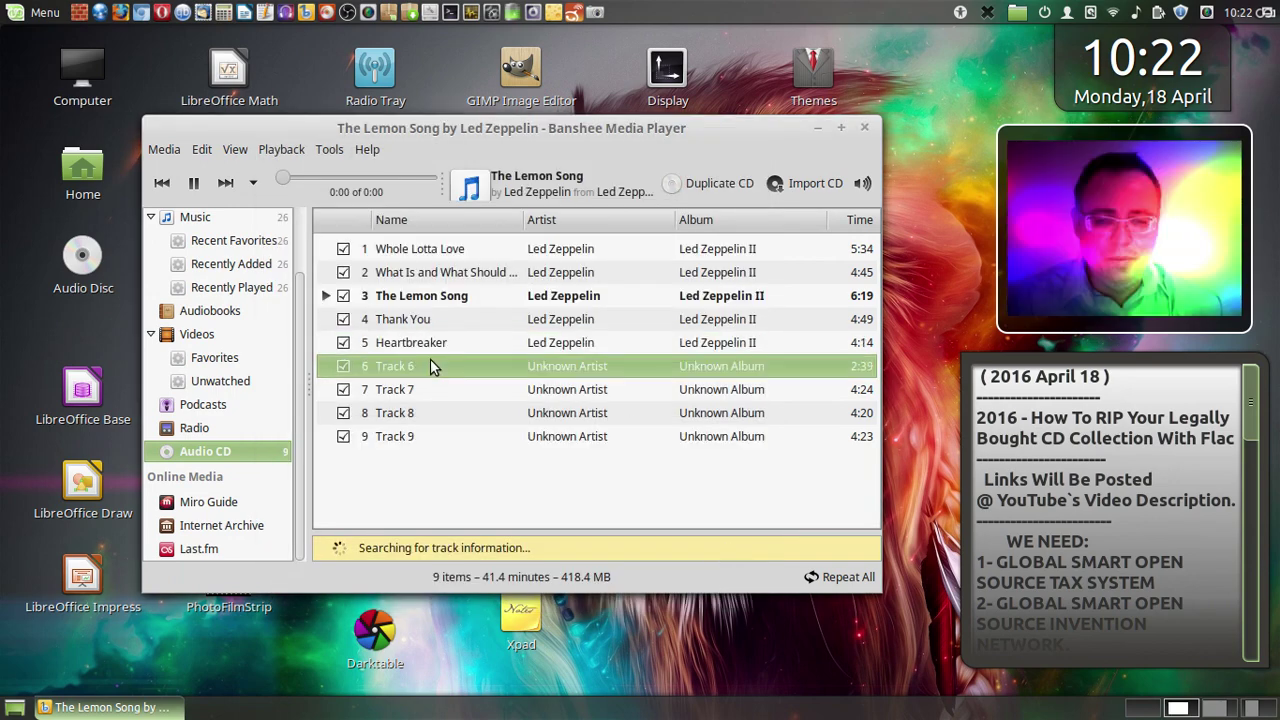
pyautogui.rightClick(430, 366)
pyautogui.click(460, 479)
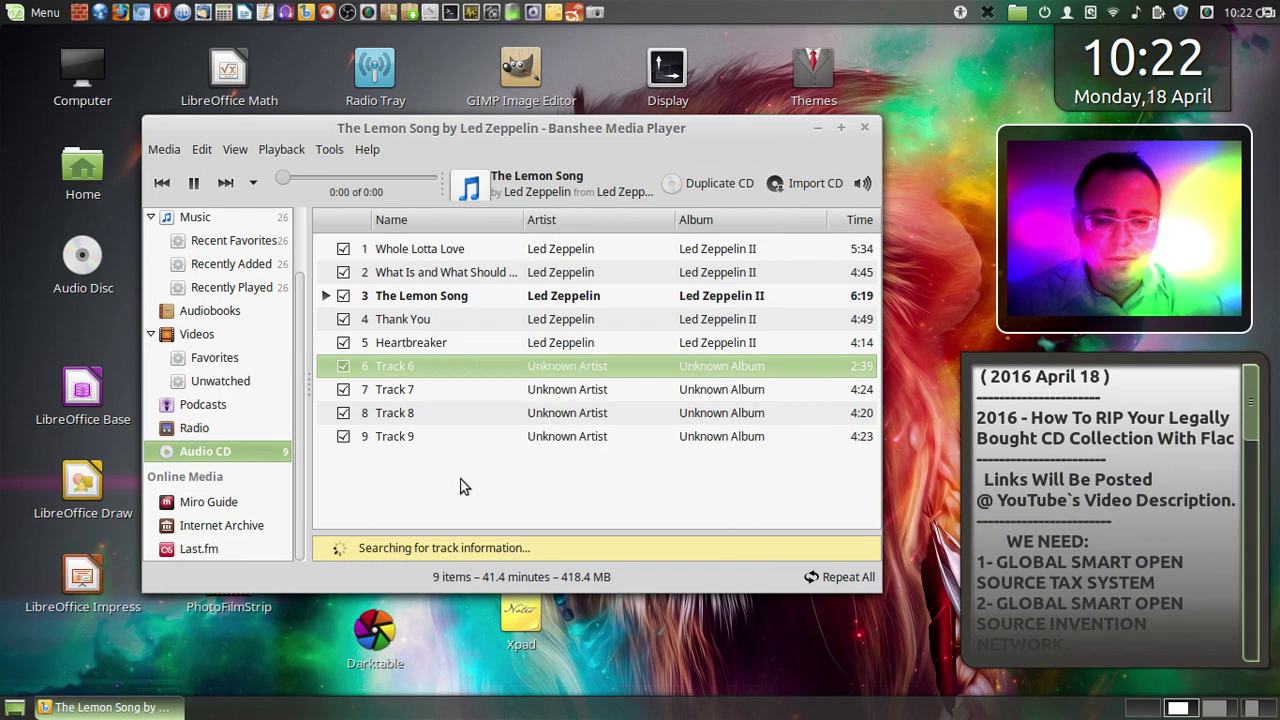
pyautogui.tripleClick(483, 330)
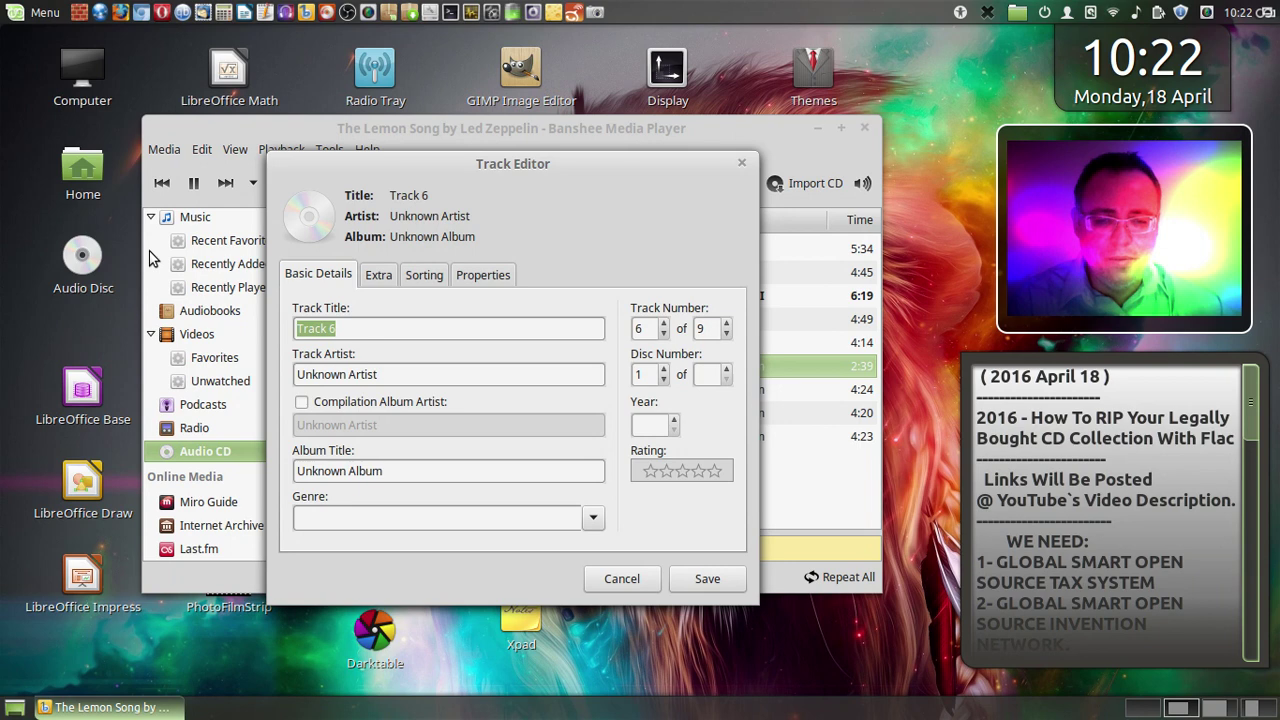
pyautogui.write('v')
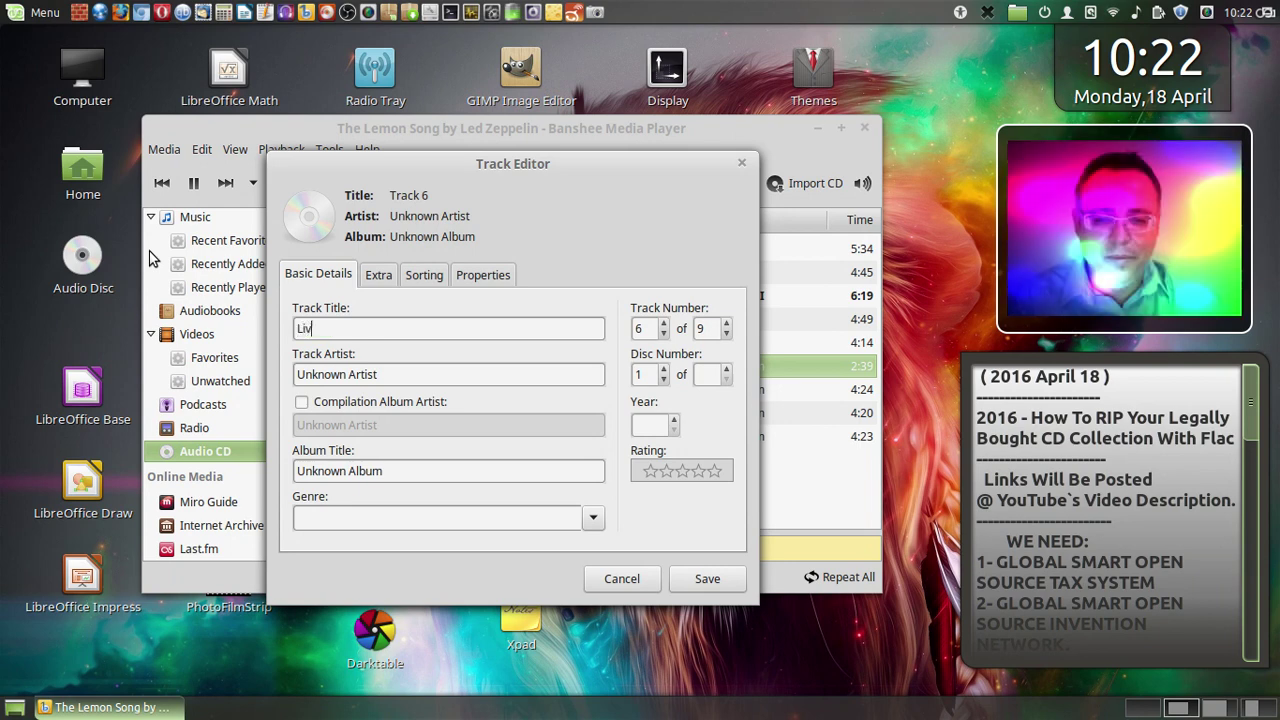
pyautogui.write('ing Loving')
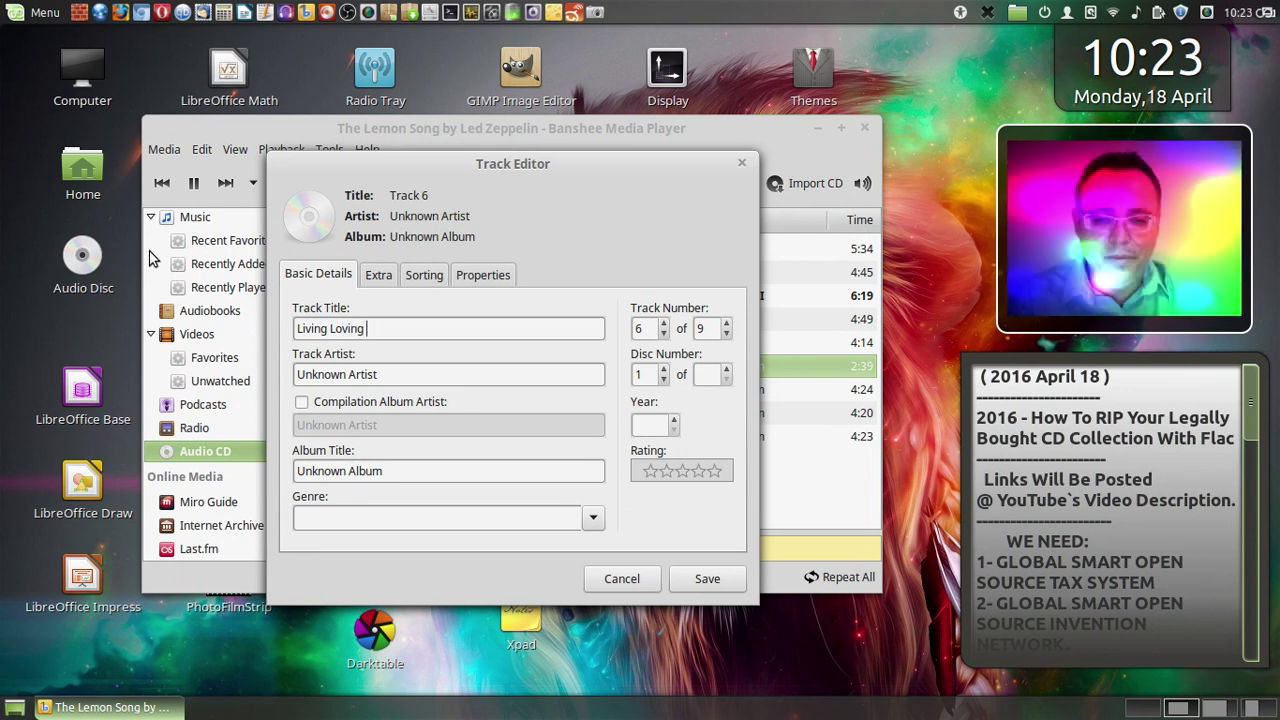
pyautogui.write(' Maid')
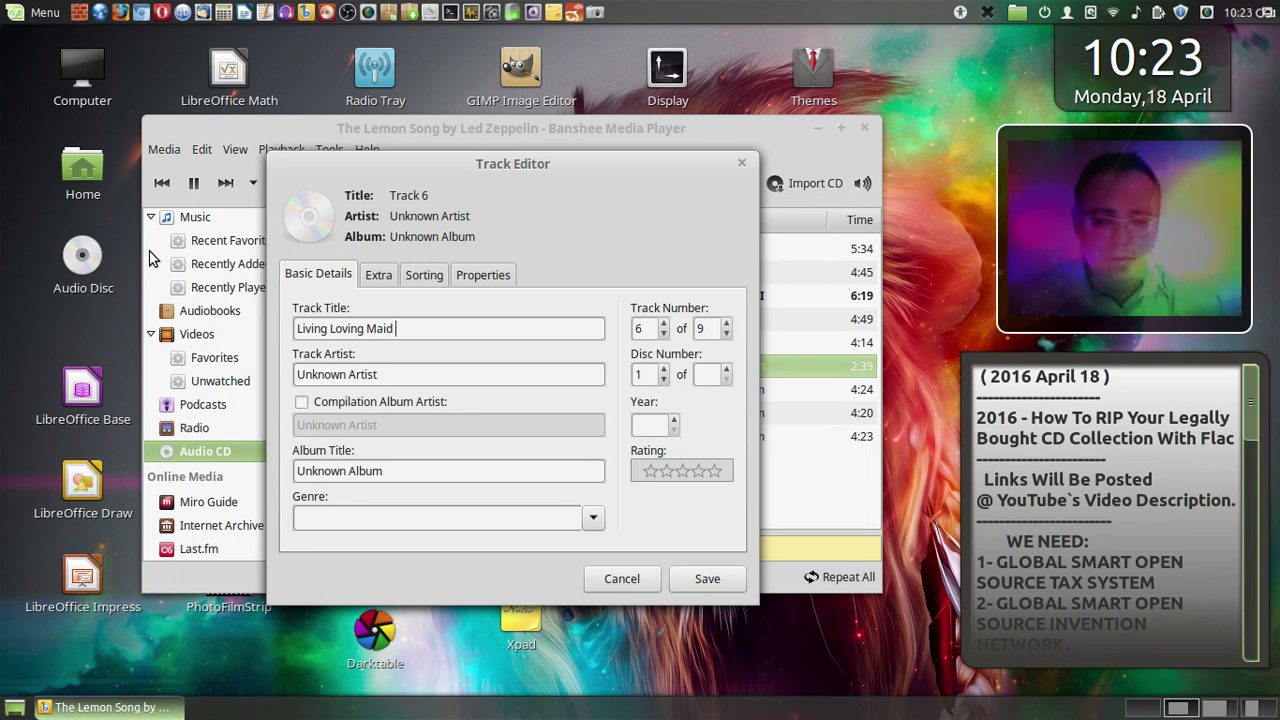
pyautogui.write(' (s')
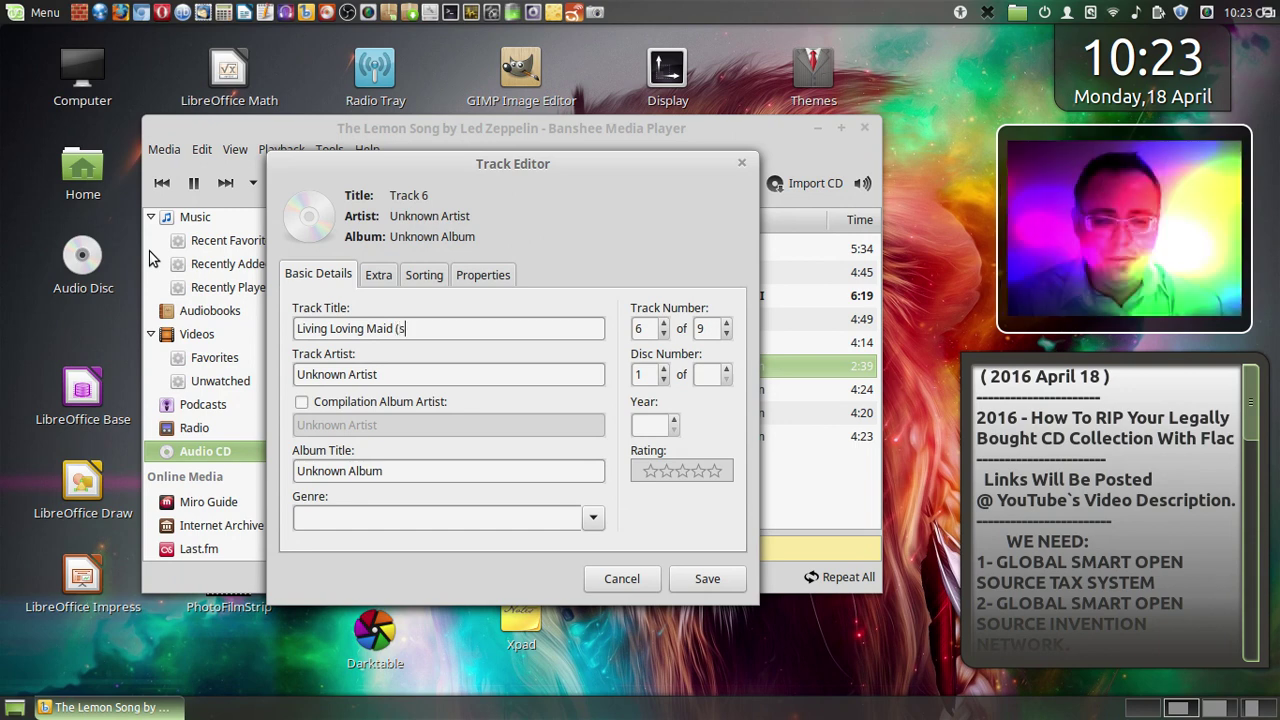
pyautogui.press('BackSpace')
pyautogui.write('S')
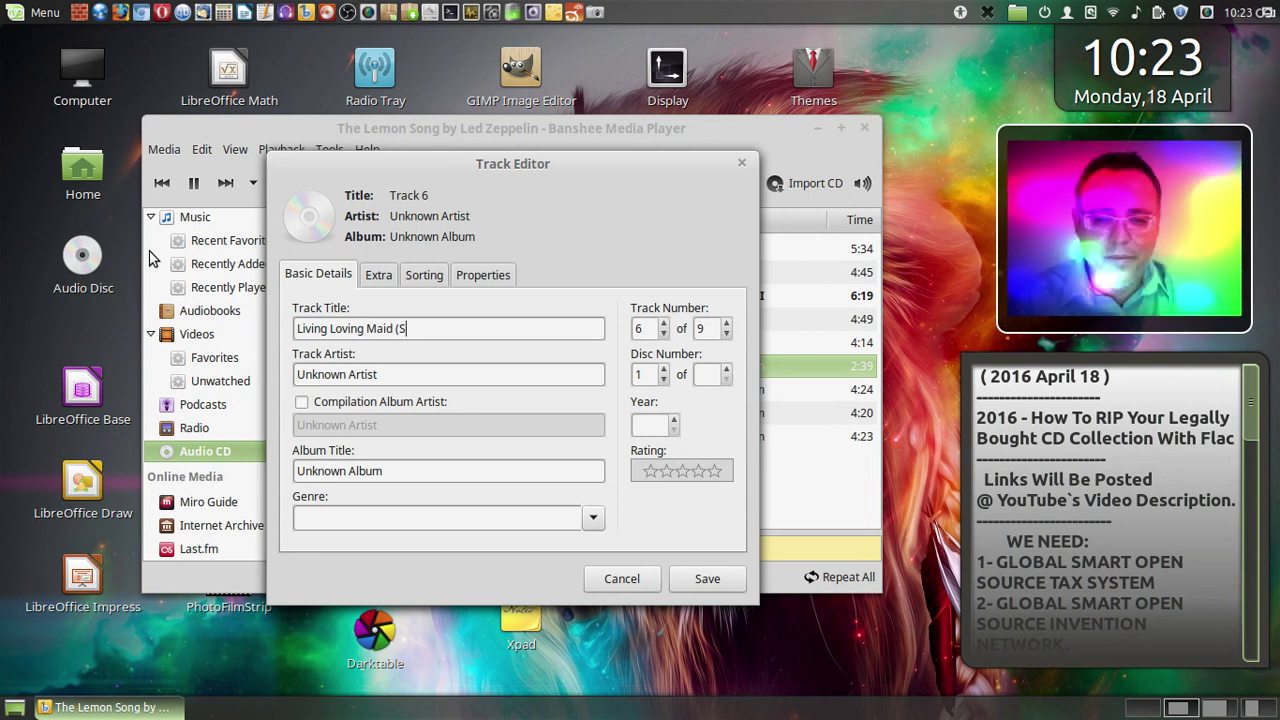
pyautogui.write('he`s')
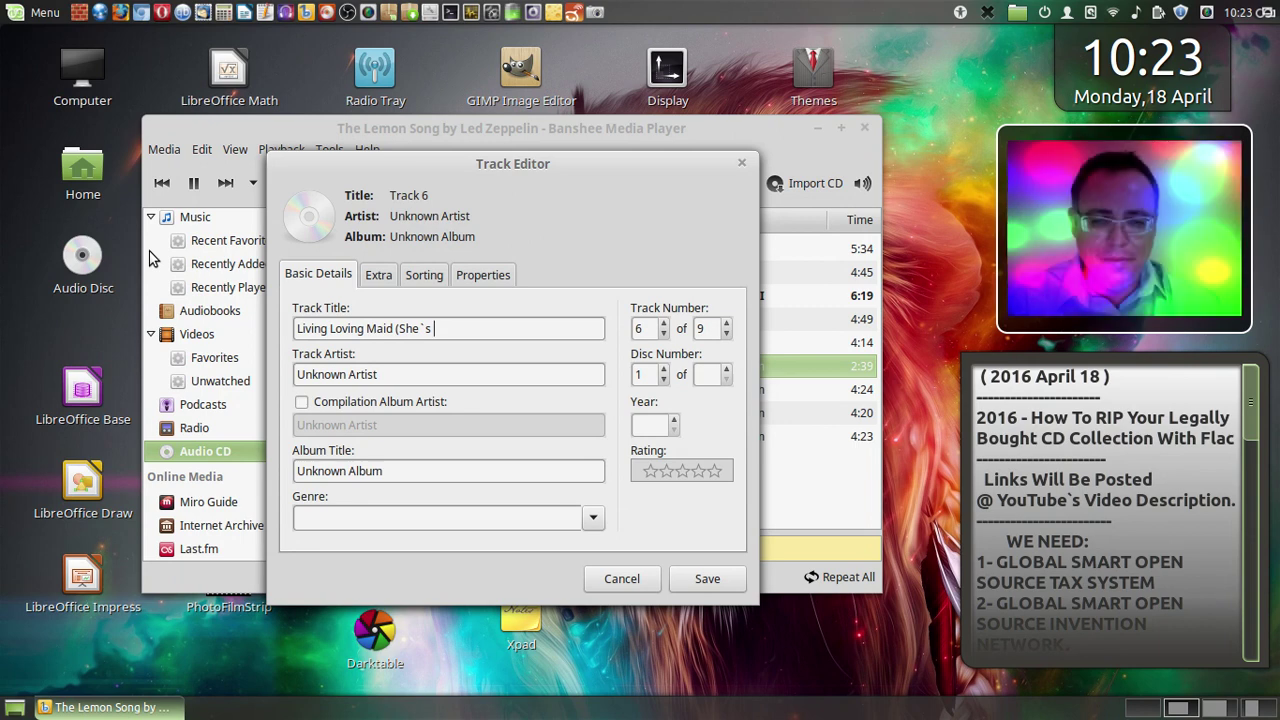
pyautogui.write('Ju')
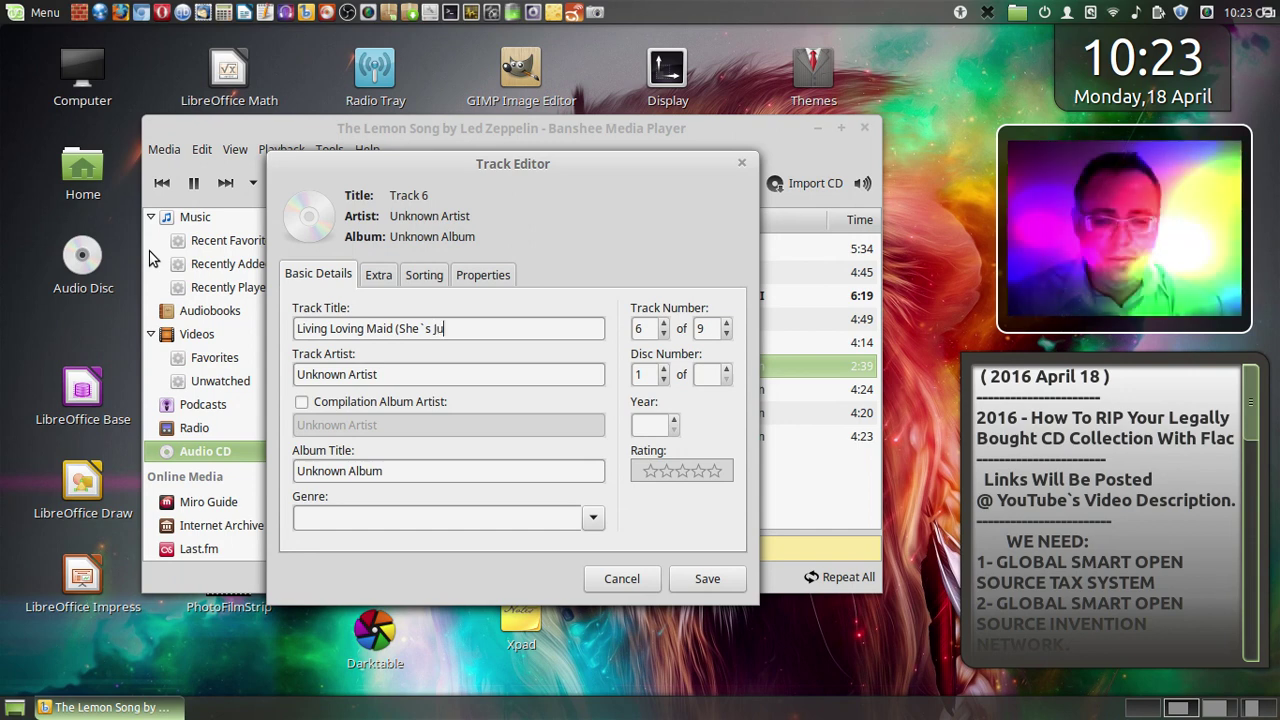
pyautogui.write('st a W')
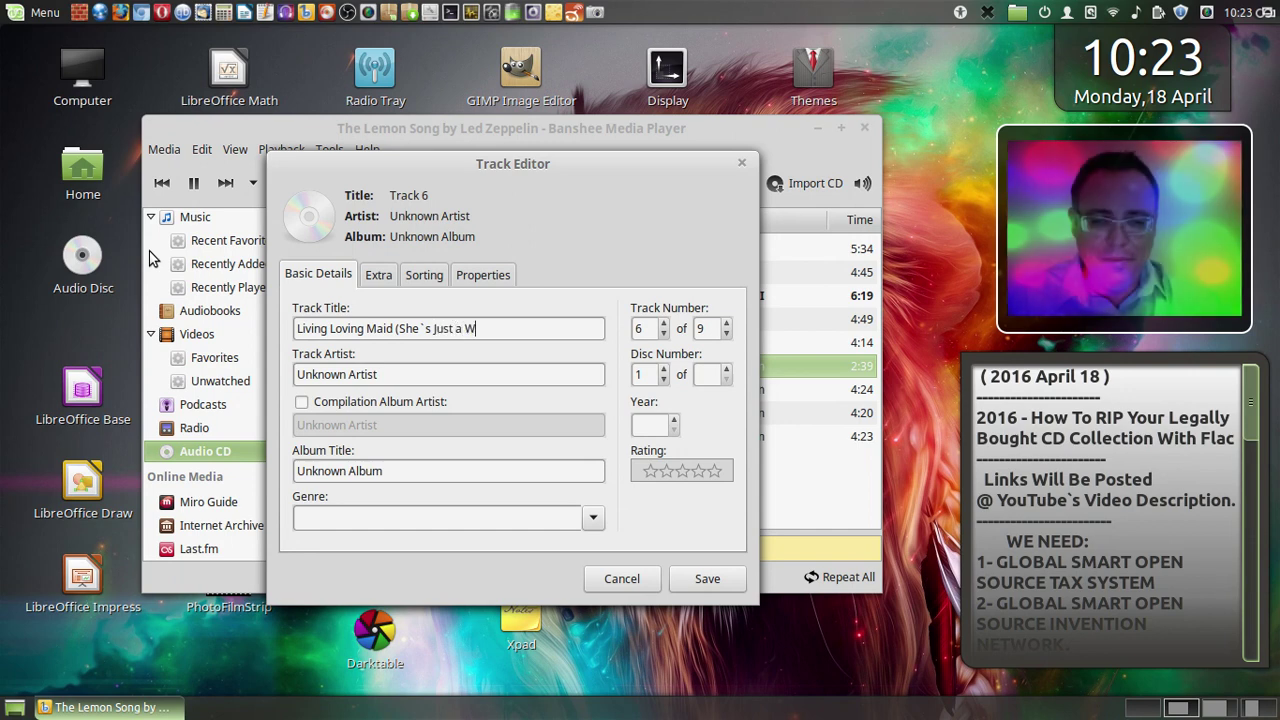
pyautogui.write('oman')
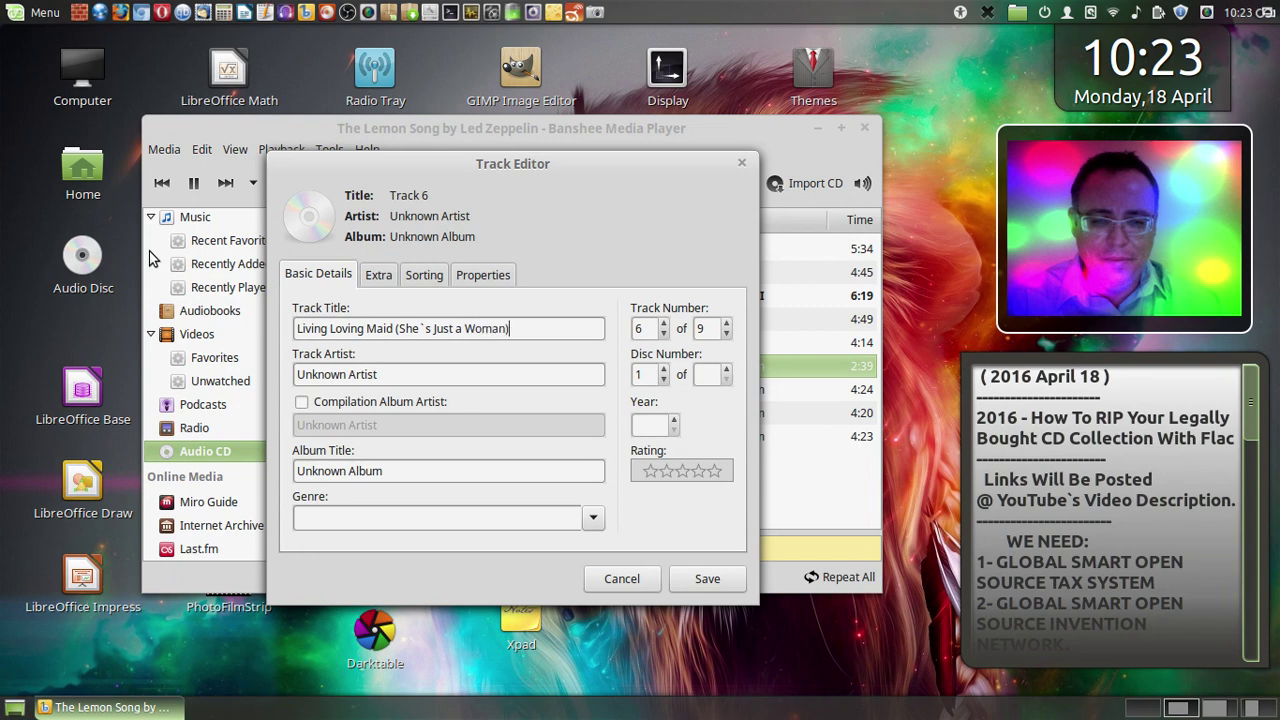
# - Set the artist of Living Loving Maid to Led Zeppelin and its album title to Led Zeppelin II
pyautogui.click(405, 384)
pyautogui.tripleClick(405, 384)
pyautogui.write('Le')
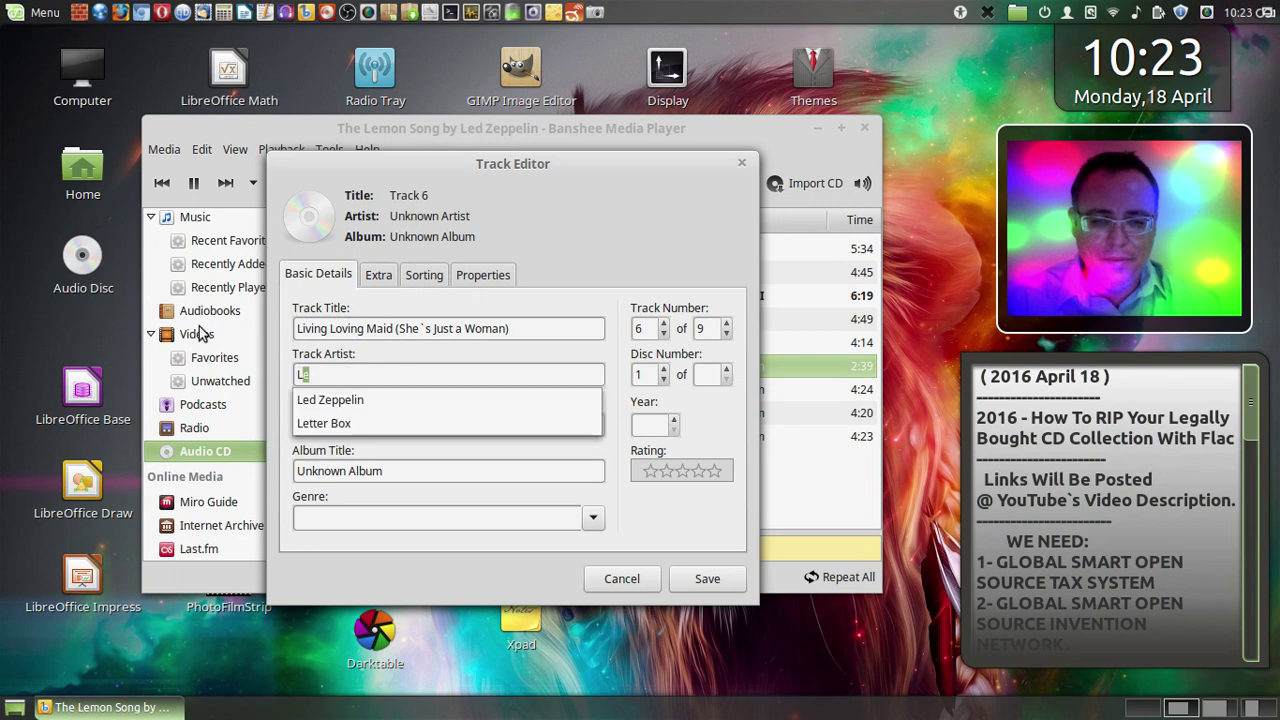
pyautogui.click(380, 399)
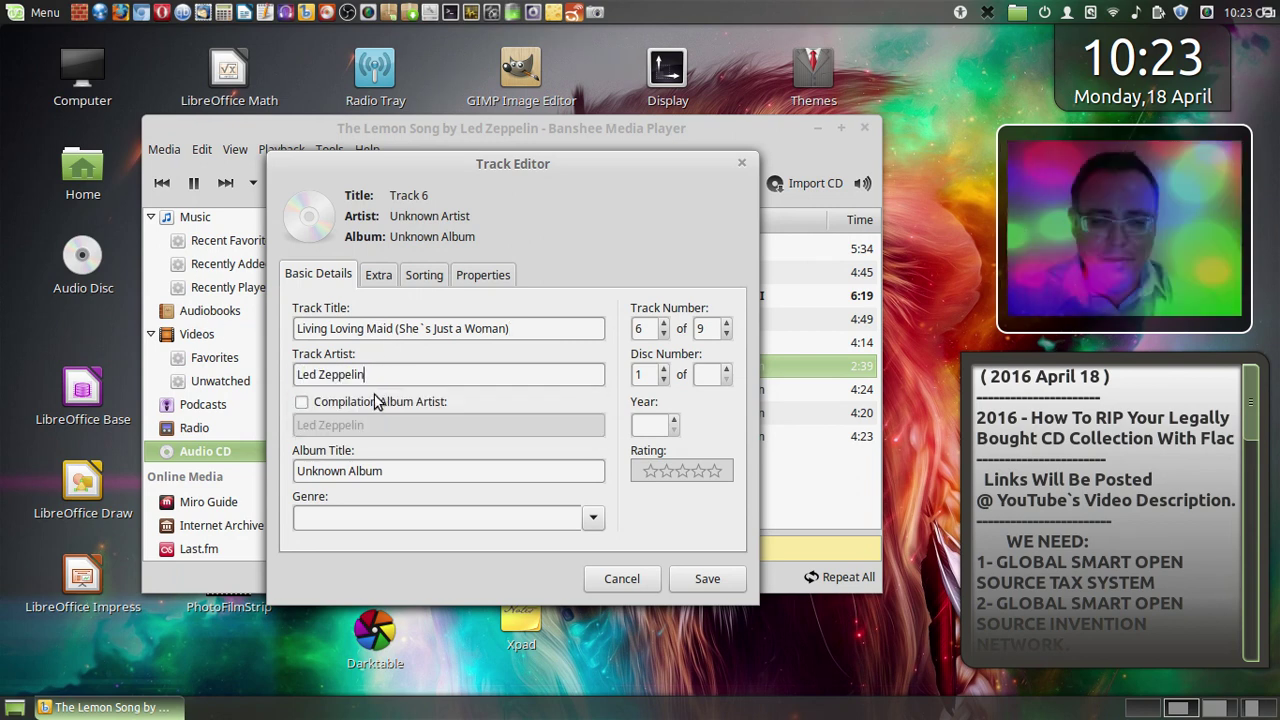
pyautogui.tripleClick(405, 471)
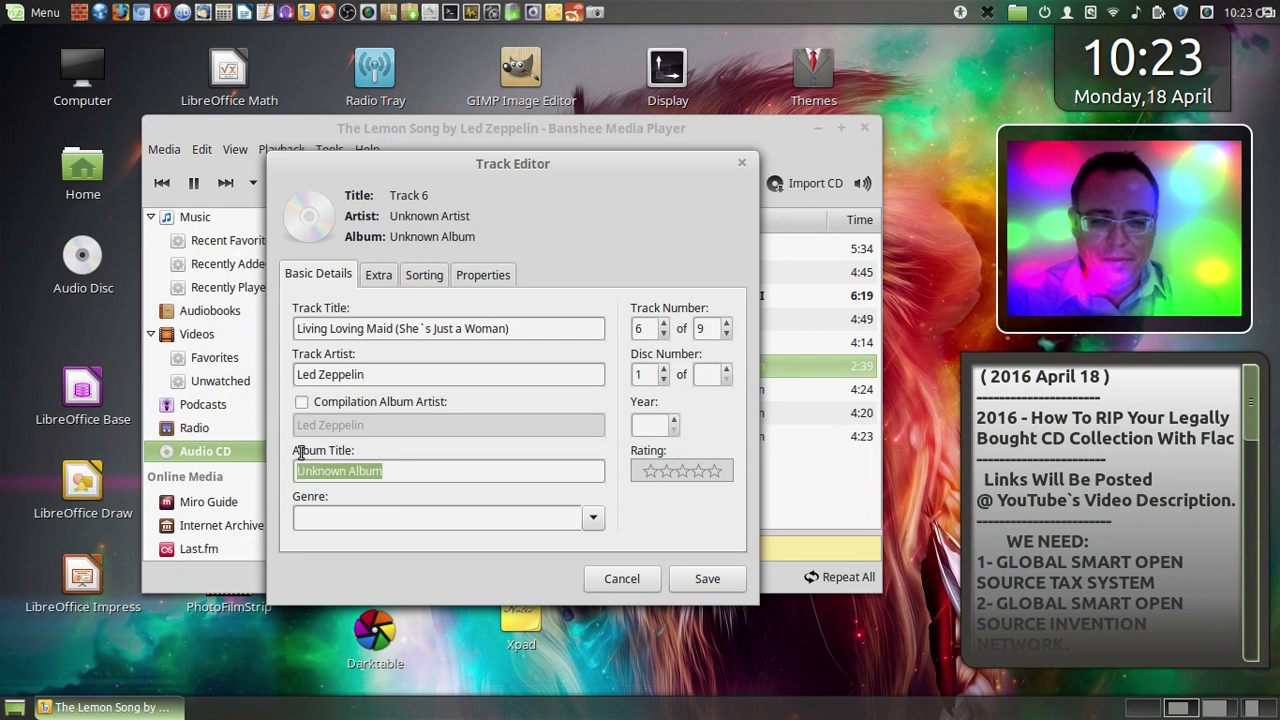
pyautogui.write('Led Zeppelin II')
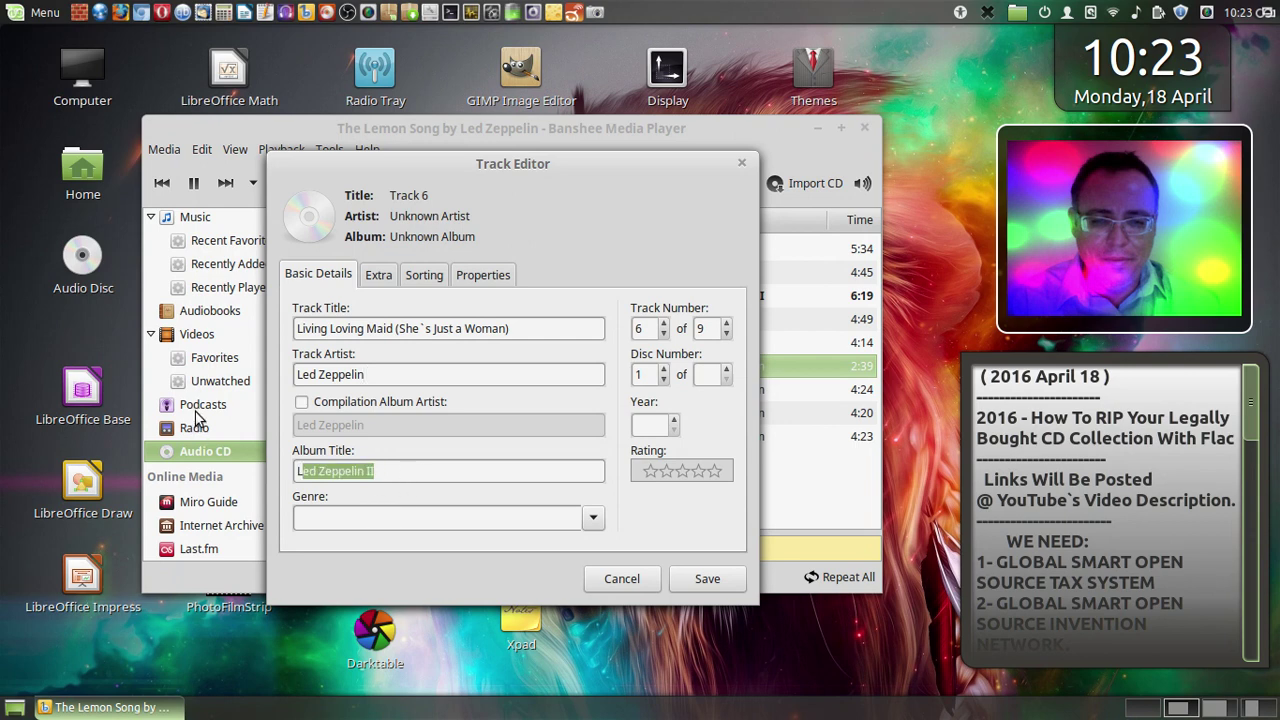
pyautogui.press('End')
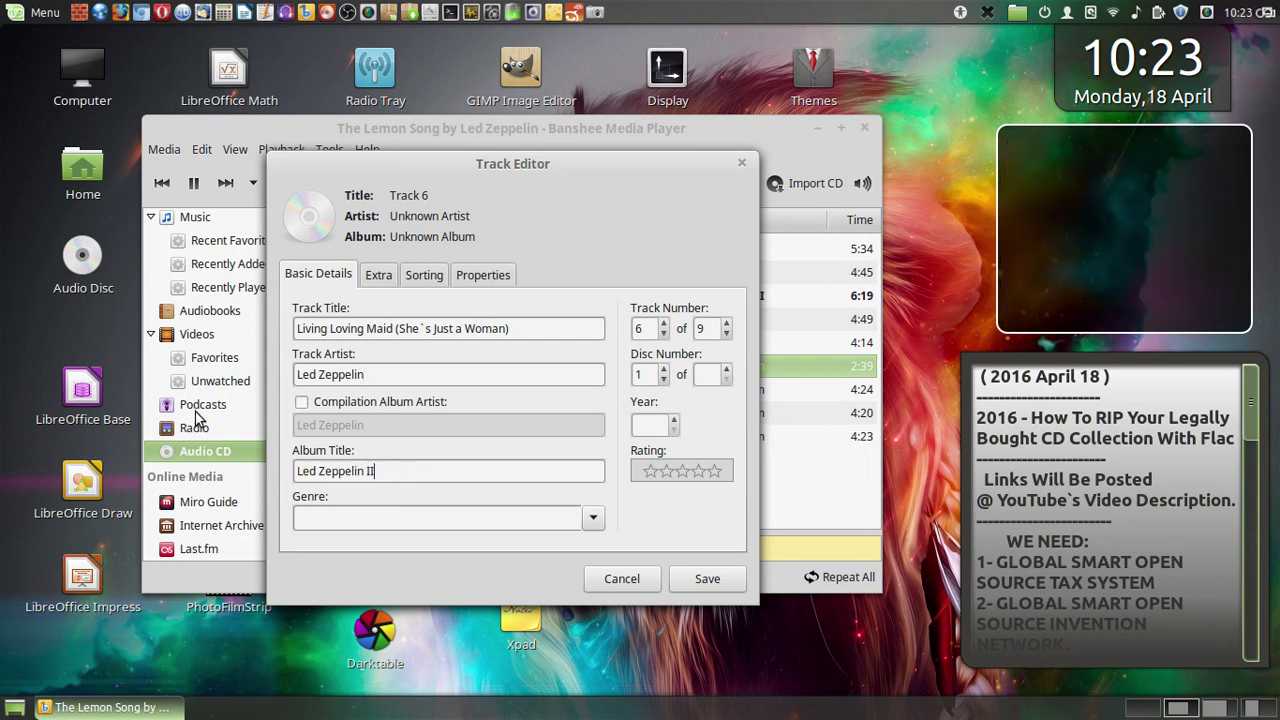
# - Set the genre of Living Loving Maid to Rock and its disc number to 1 of 6
pyautogui.click(592, 518)
pyautogui.click(405, 650)
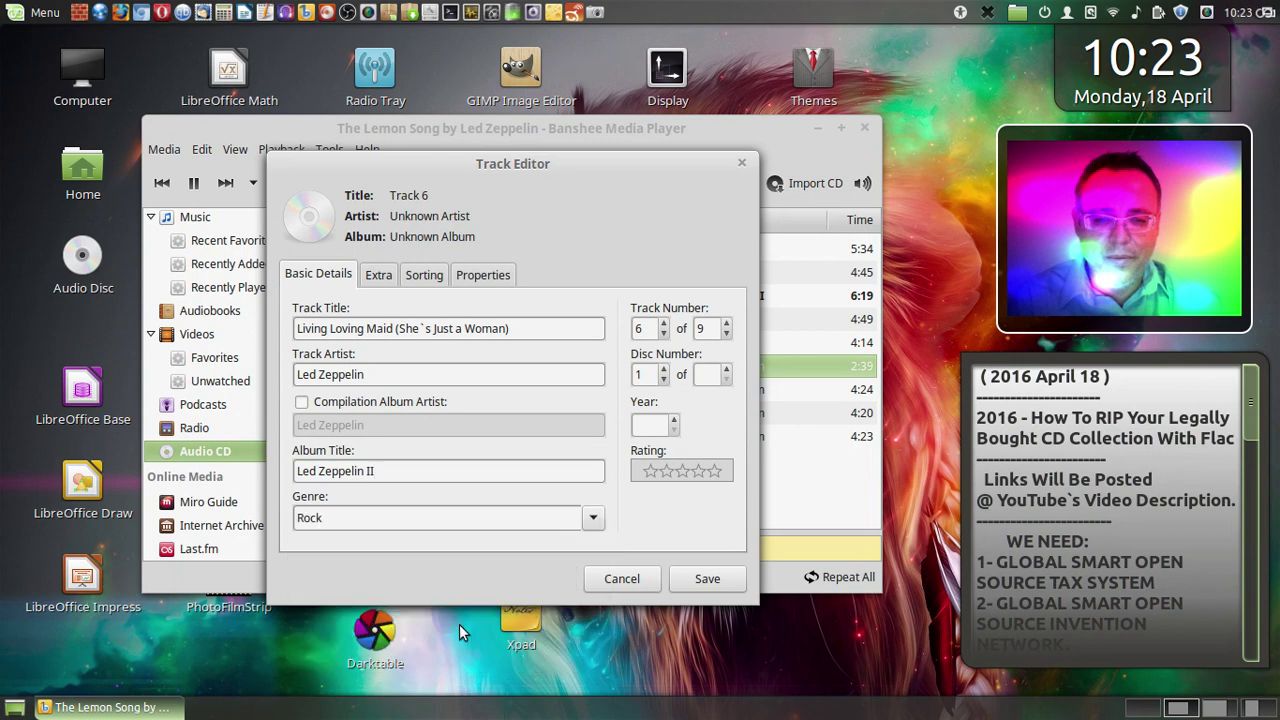
pyautogui.click(727, 368)
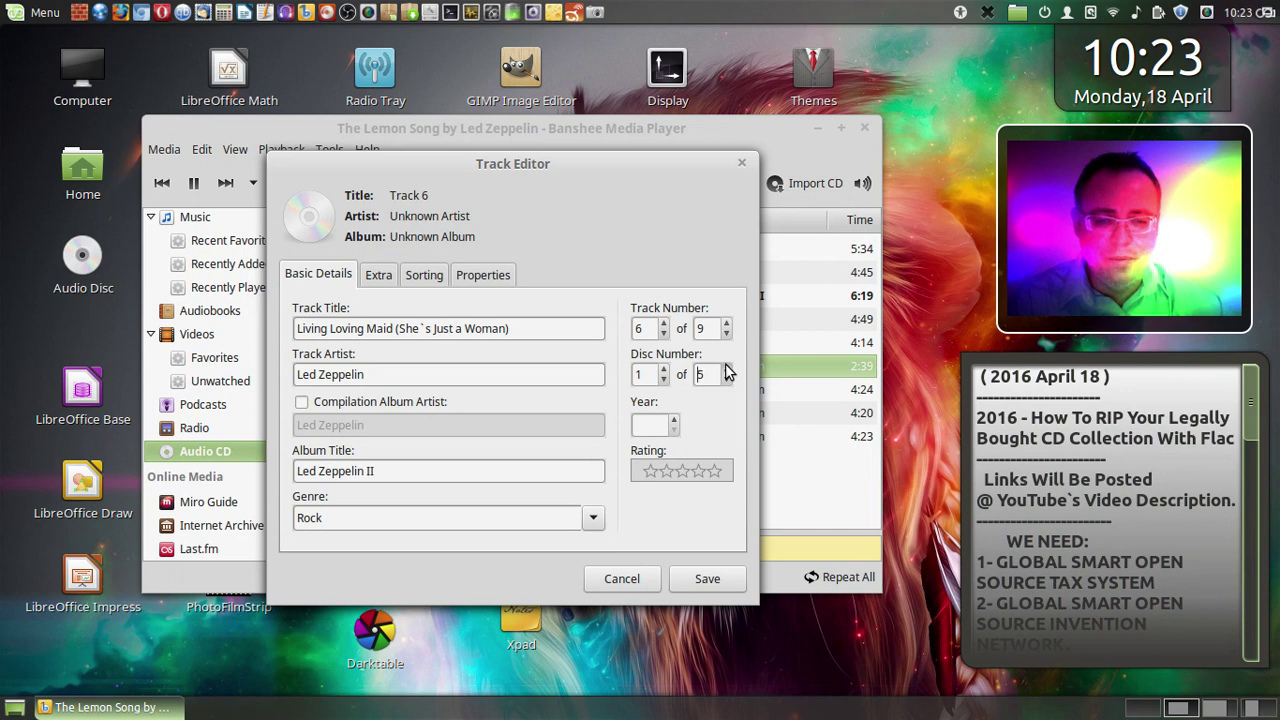
pyautogui.click(728, 381)
pyautogui.click(728, 381)
# - Give Living Loving Maid the year 1971 and a five-star rating, and save its track information
pyautogui.click(660, 426)
pyautogui.write('1971')
pyautogui.click(713, 470)
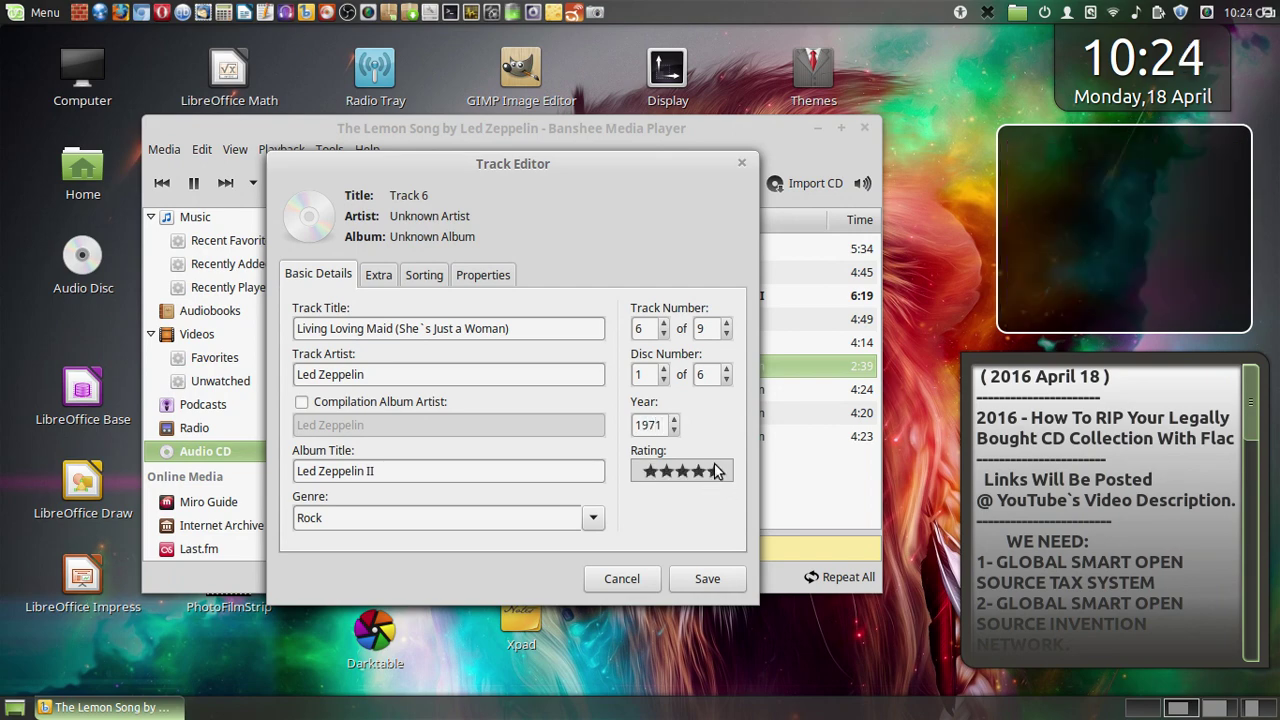
pyautogui.click(708, 579)
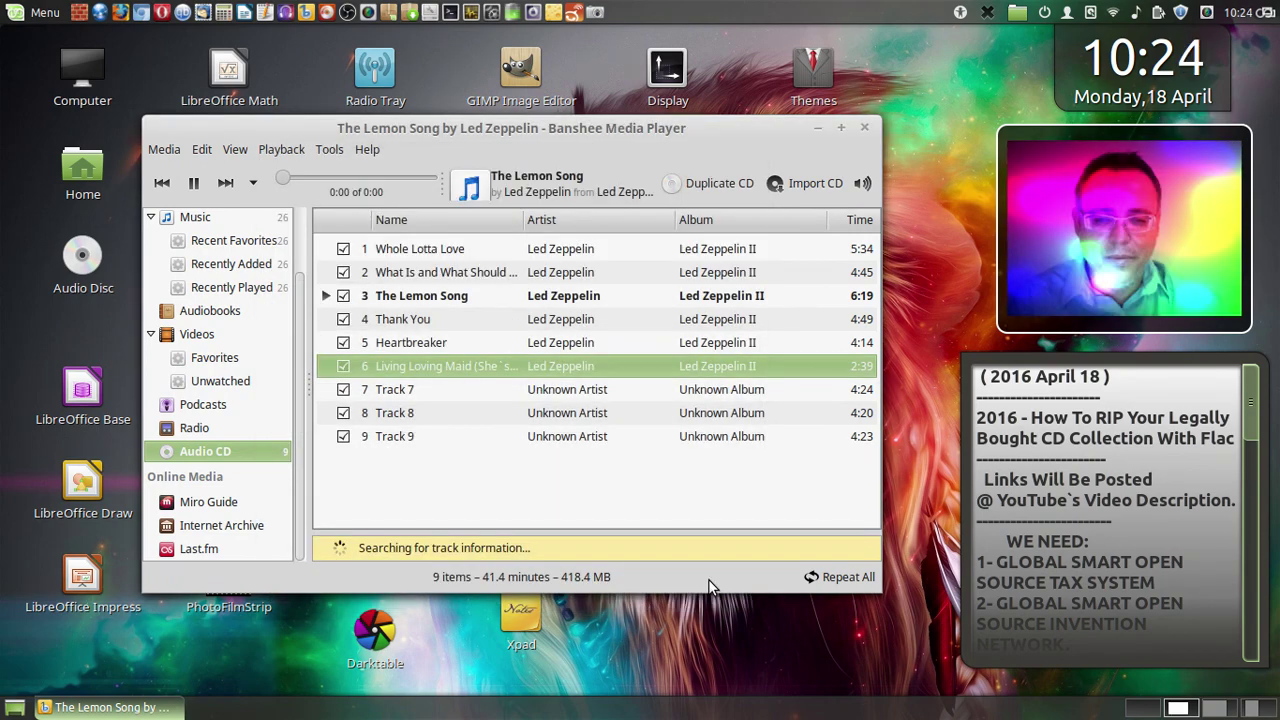
# - Edit the track information of Track 7, titling it Ramble On
pyautogui.click(420, 389)
pyautogui.rightClick(420, 389)
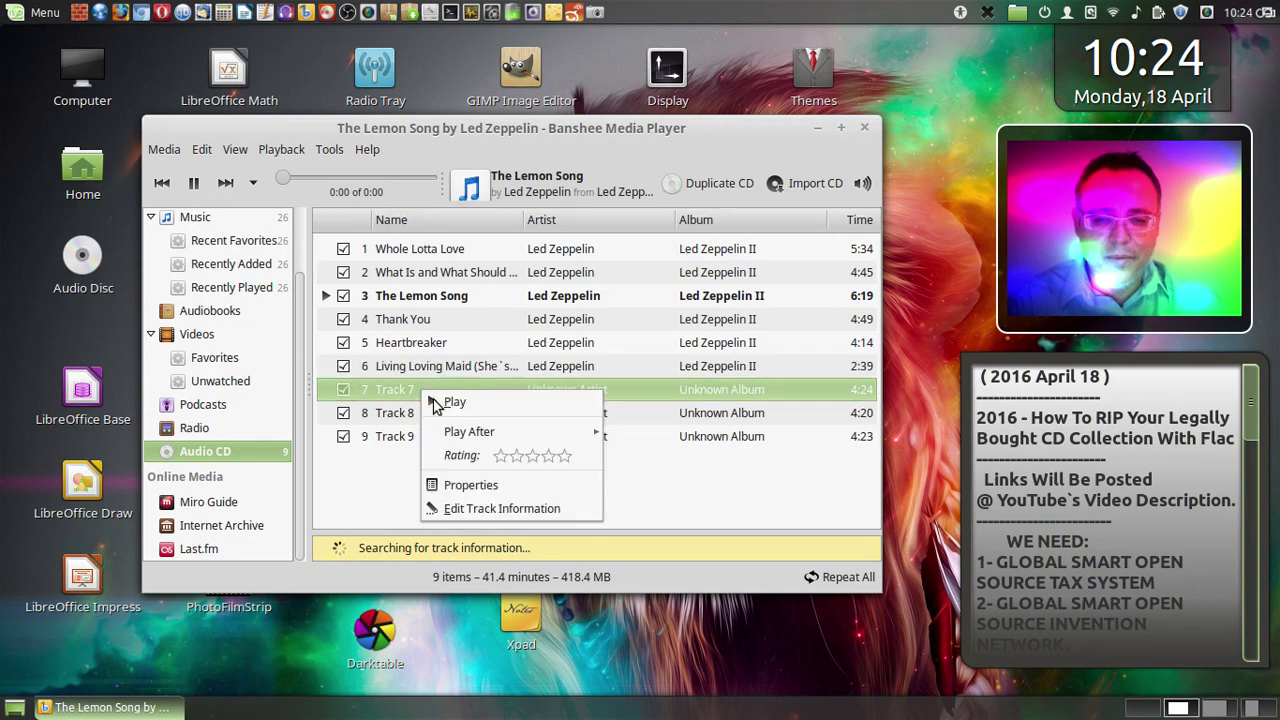
pyautogui.click(462, 510)
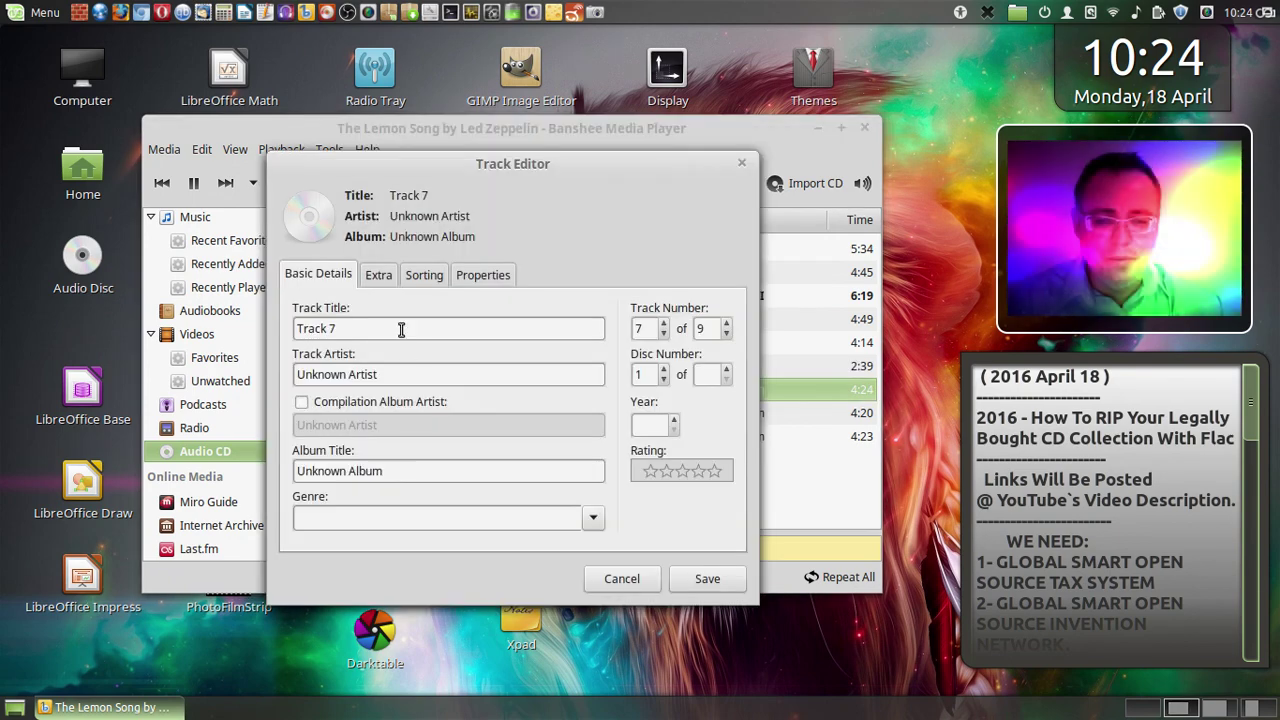
pyautogui.moveTo(400, 329); pyautogui.dragTo(249, 297)
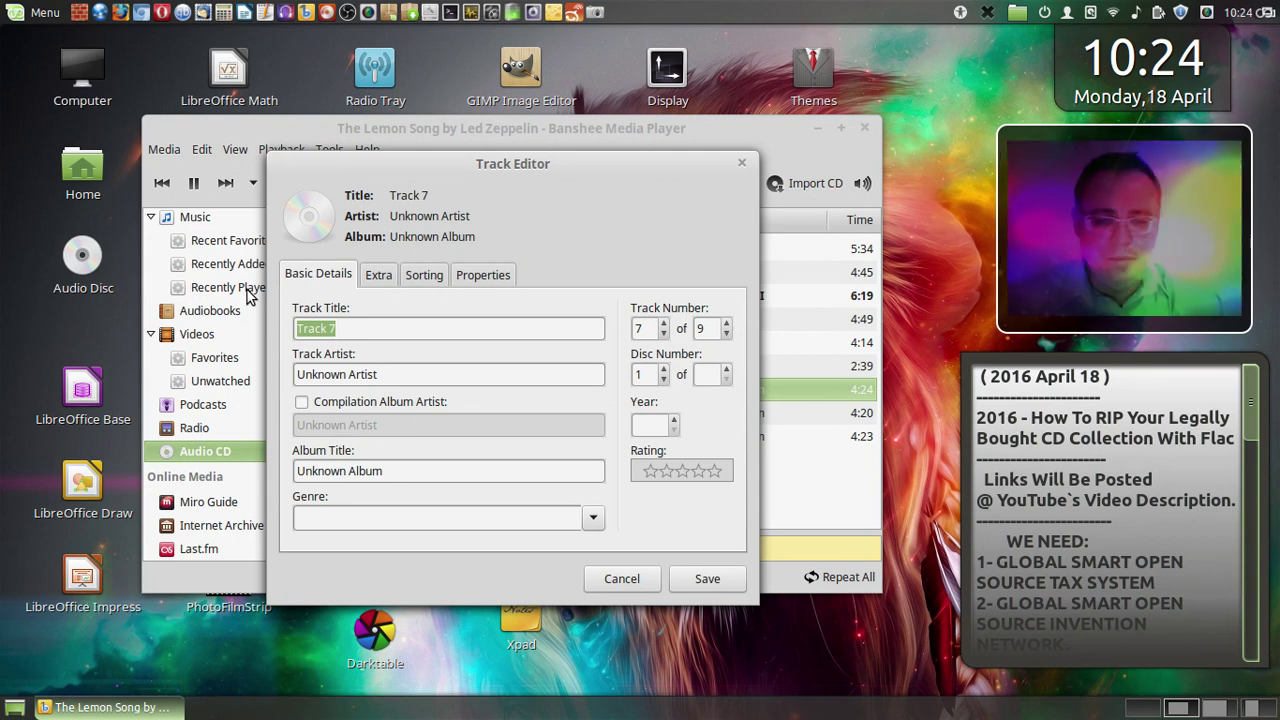
pyautogui.write('Ramb')
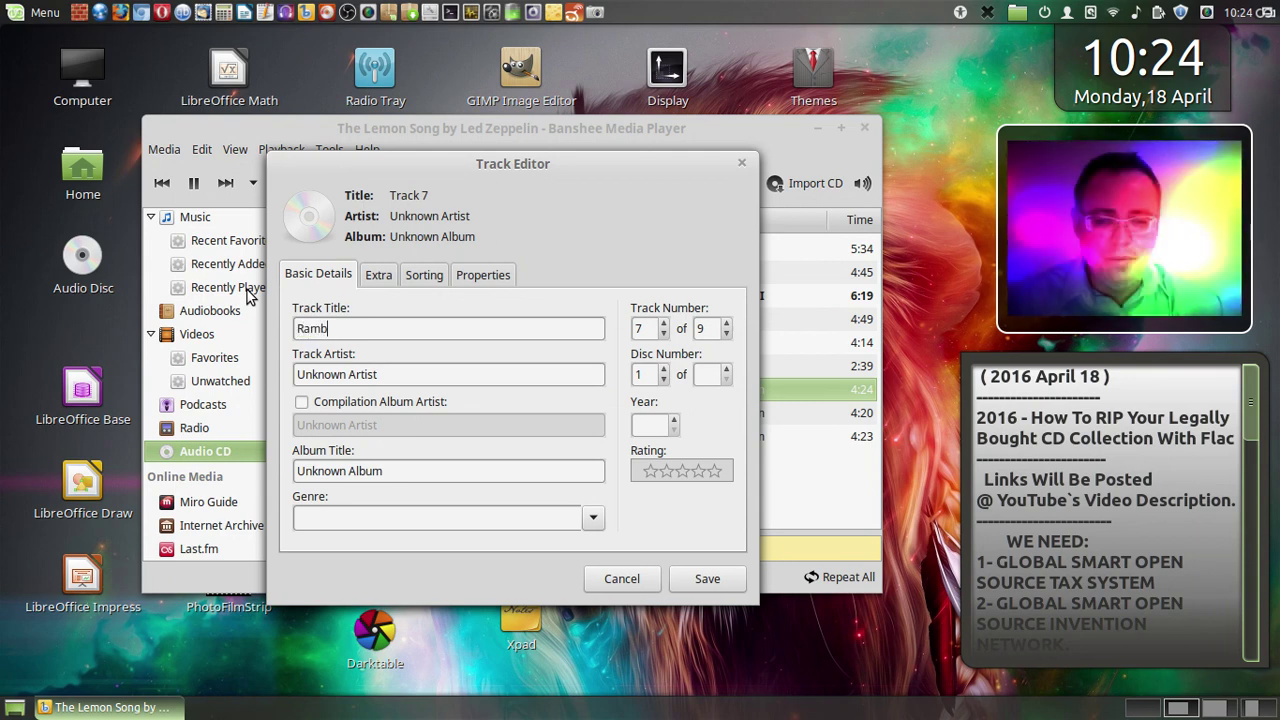
pyautogui.write('le On')
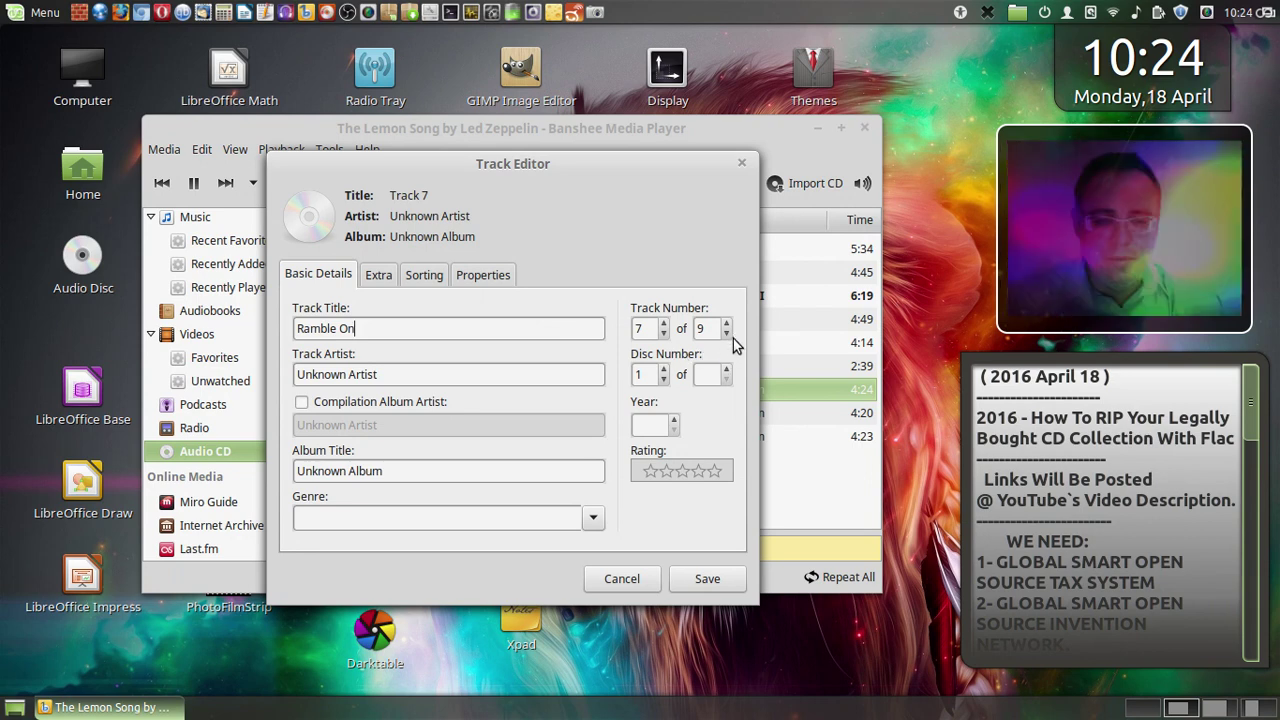
# - Set the disc number of Ramble On to 1 of 7 and its year to 1971
pyautogui.click(725, 367)
pyautogui.click(726, 368)
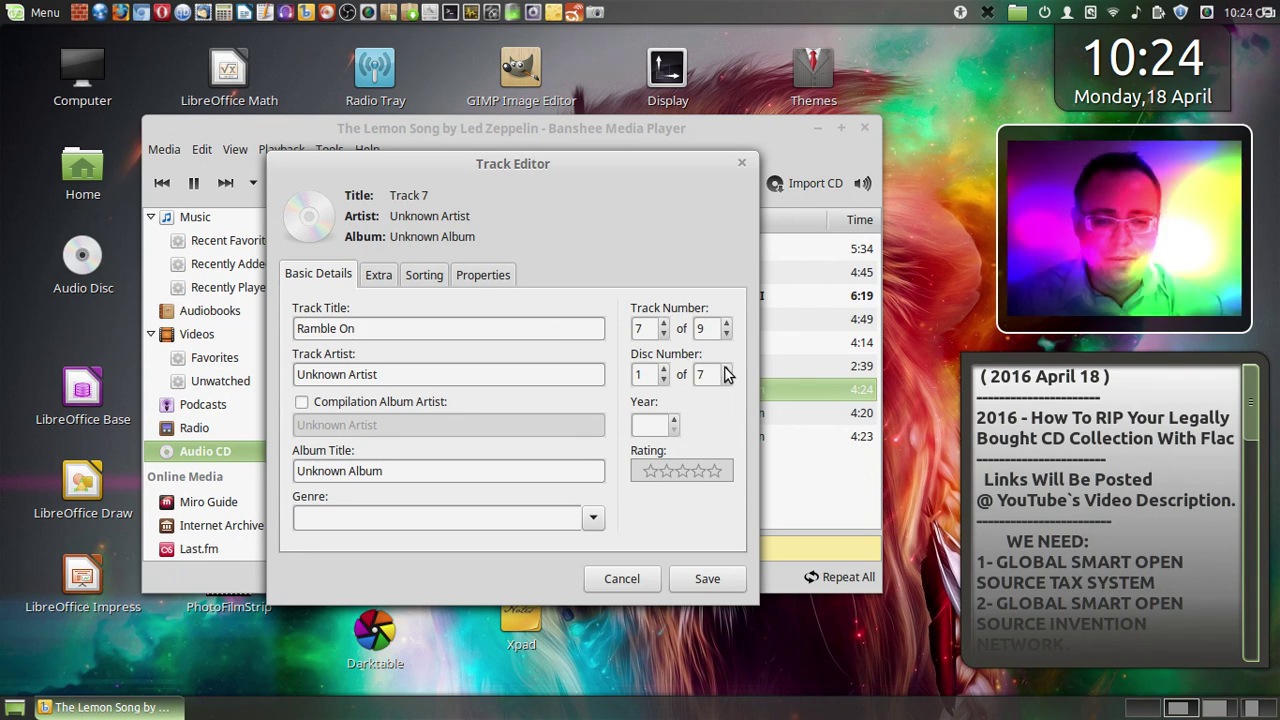
pyautogui.click(727, 383)
pyautogui.click(652, 422)
pyautogui.write('18')
pyautogui.press('BackSpace')
pyautogui.write('971')
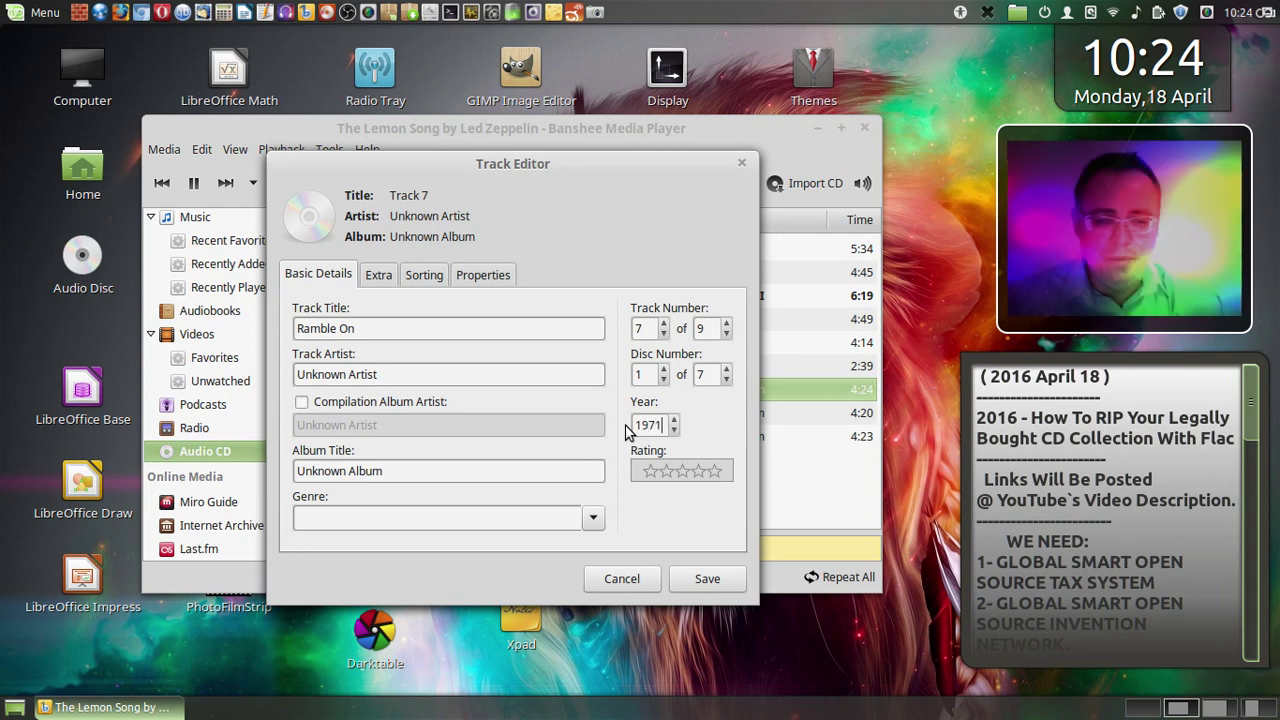
# - Give Ramble On a five-star rating and the genre Rock, and save its track information
pyautogui.click(714, 470)
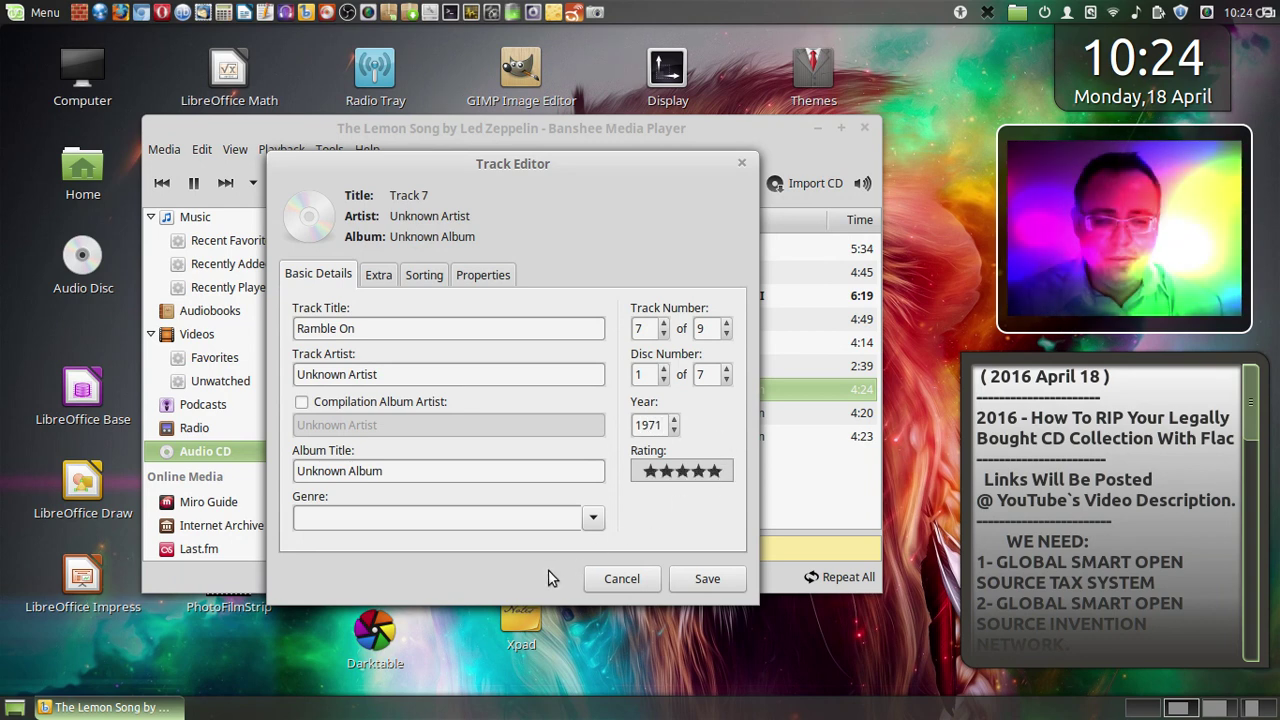
pyautogui.click(593, 517)
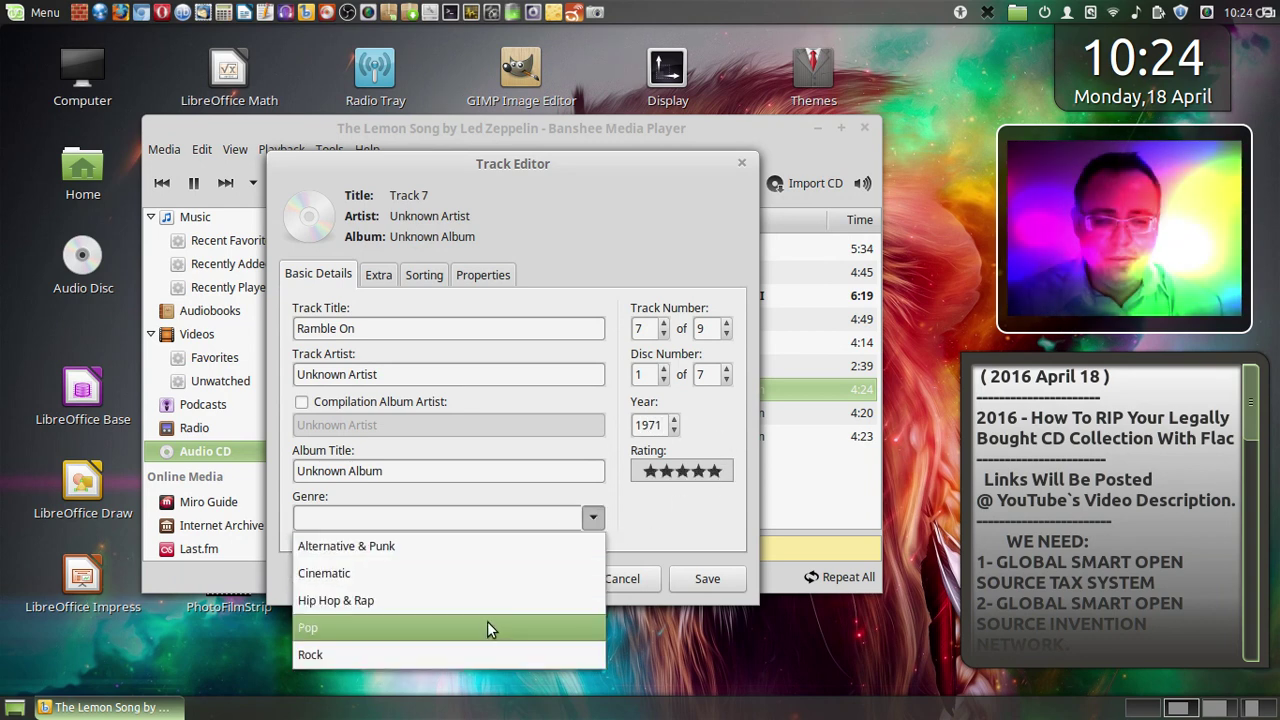
pyautogui.click(458, 650)
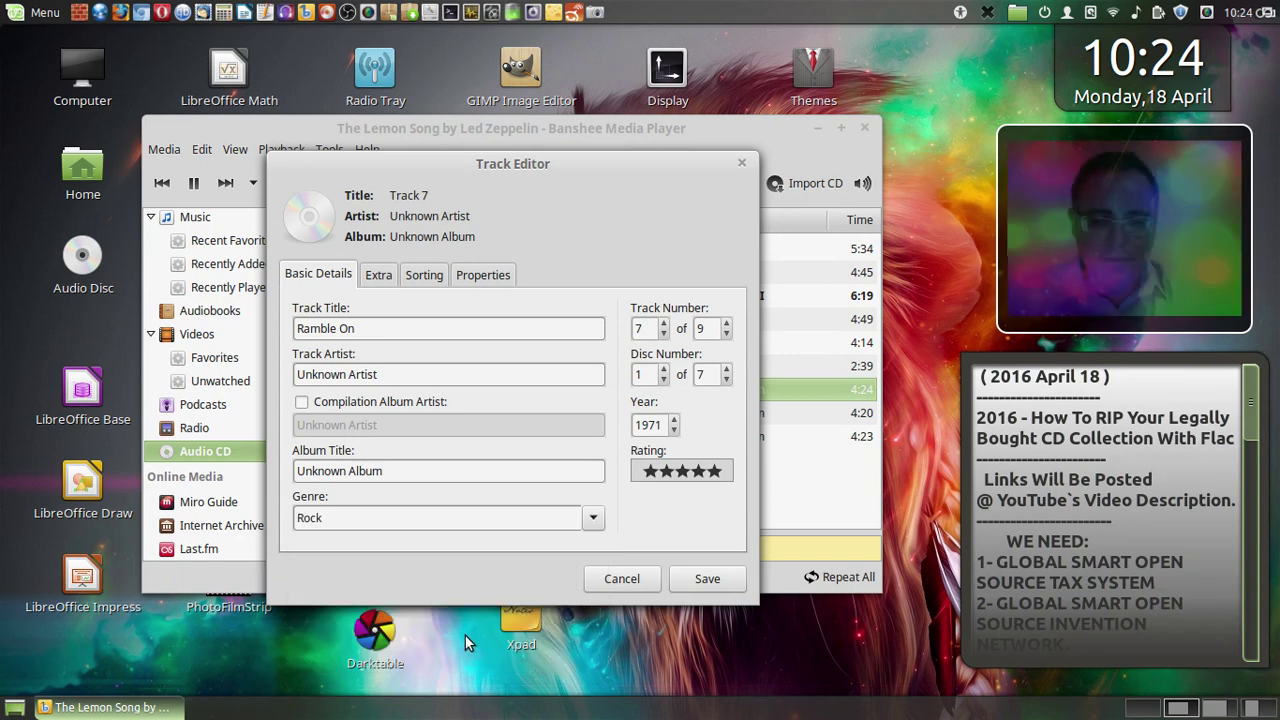
pyautogui.click(731, 580)
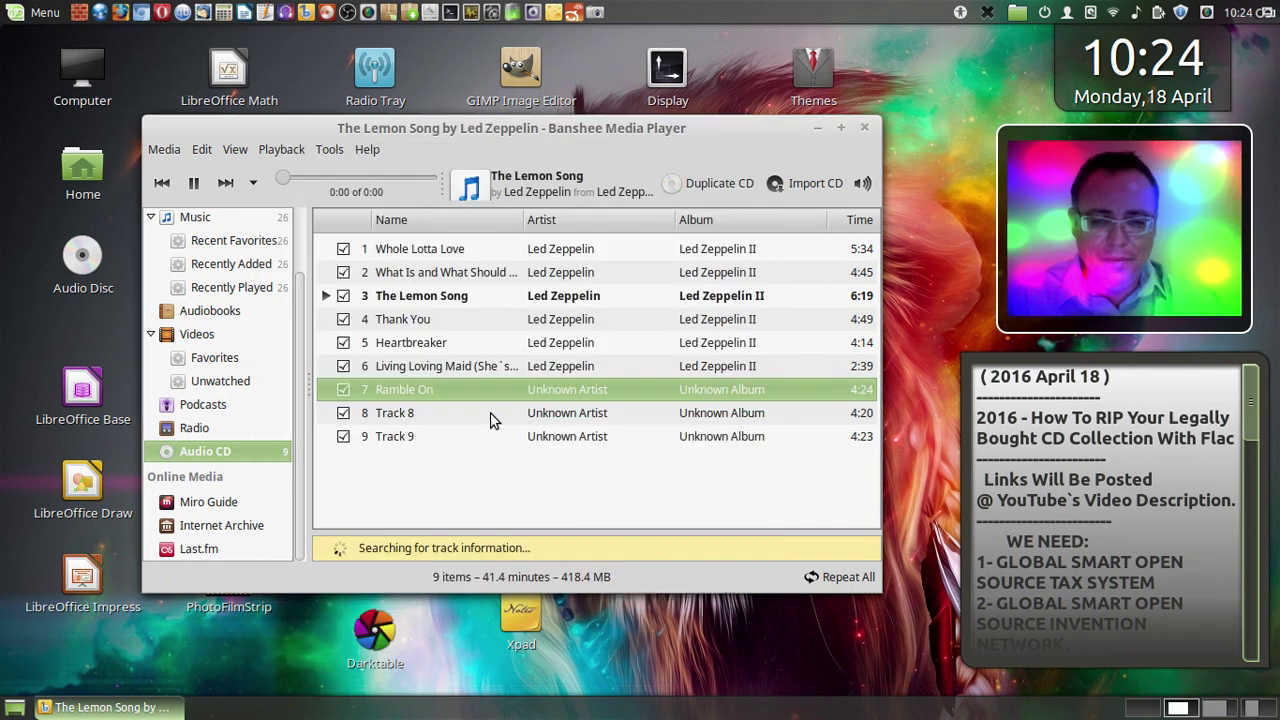
# - Edit the track information of Track 8, titling it Moby Dick
pyautogui.click(420, 411)
pyautogui.rightClick(420, 411)
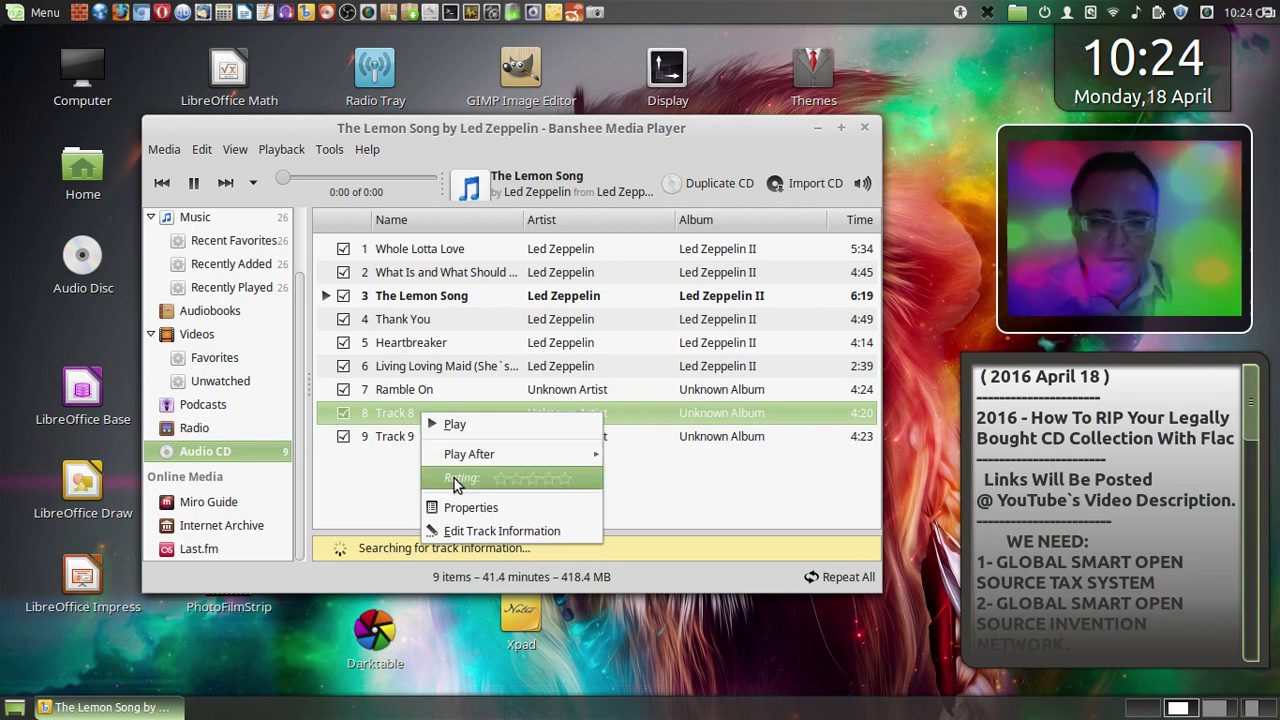
pyautogui.click(464, 530)
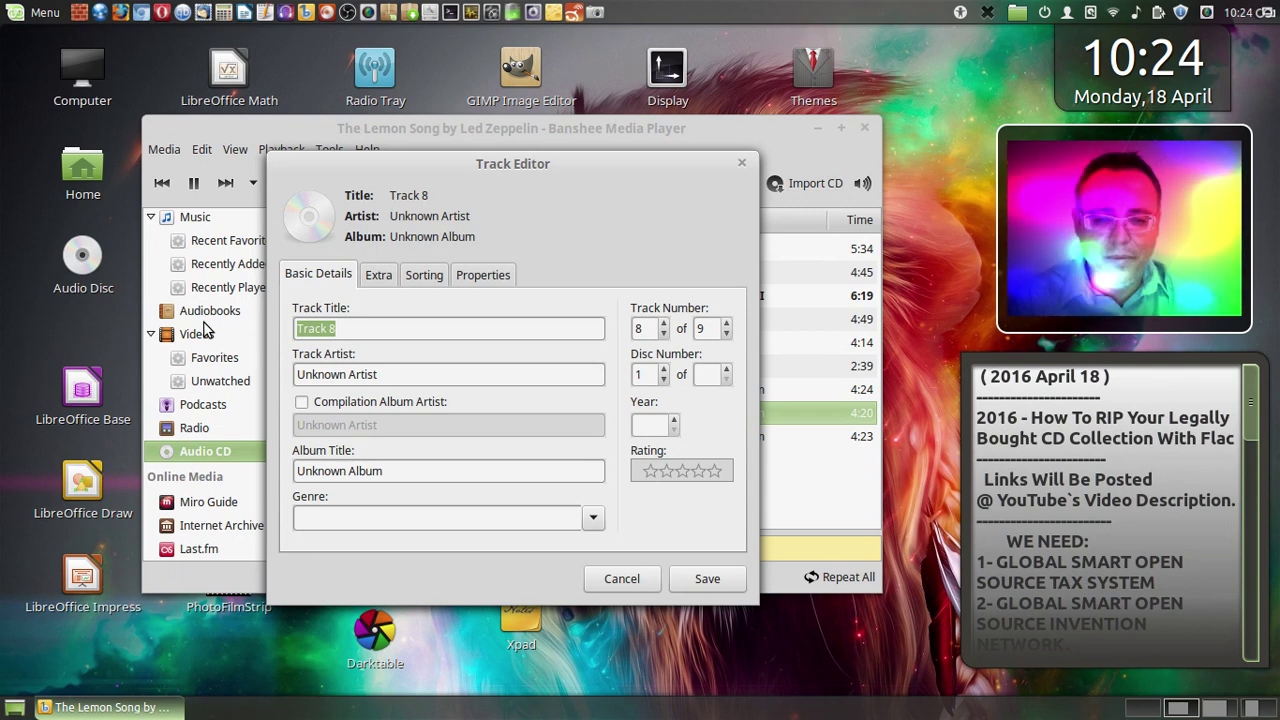
pyautogui.write('Moby')
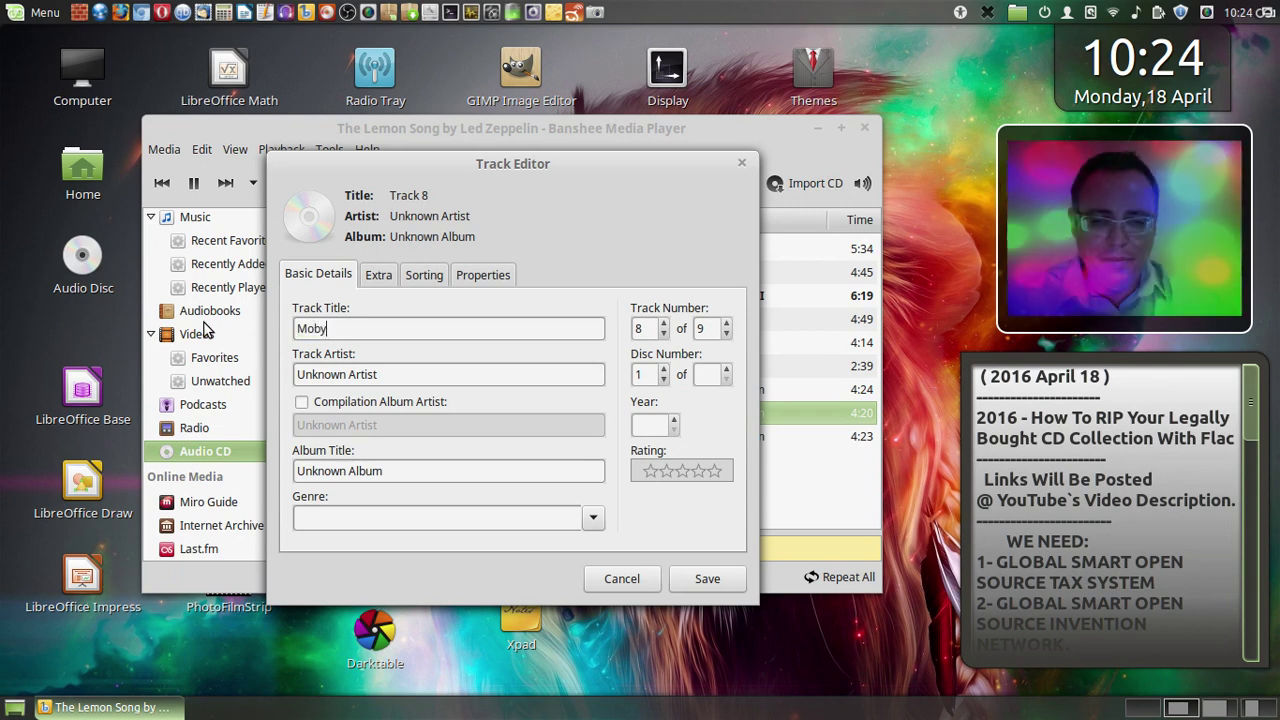
pyautogui.write(' Dic')
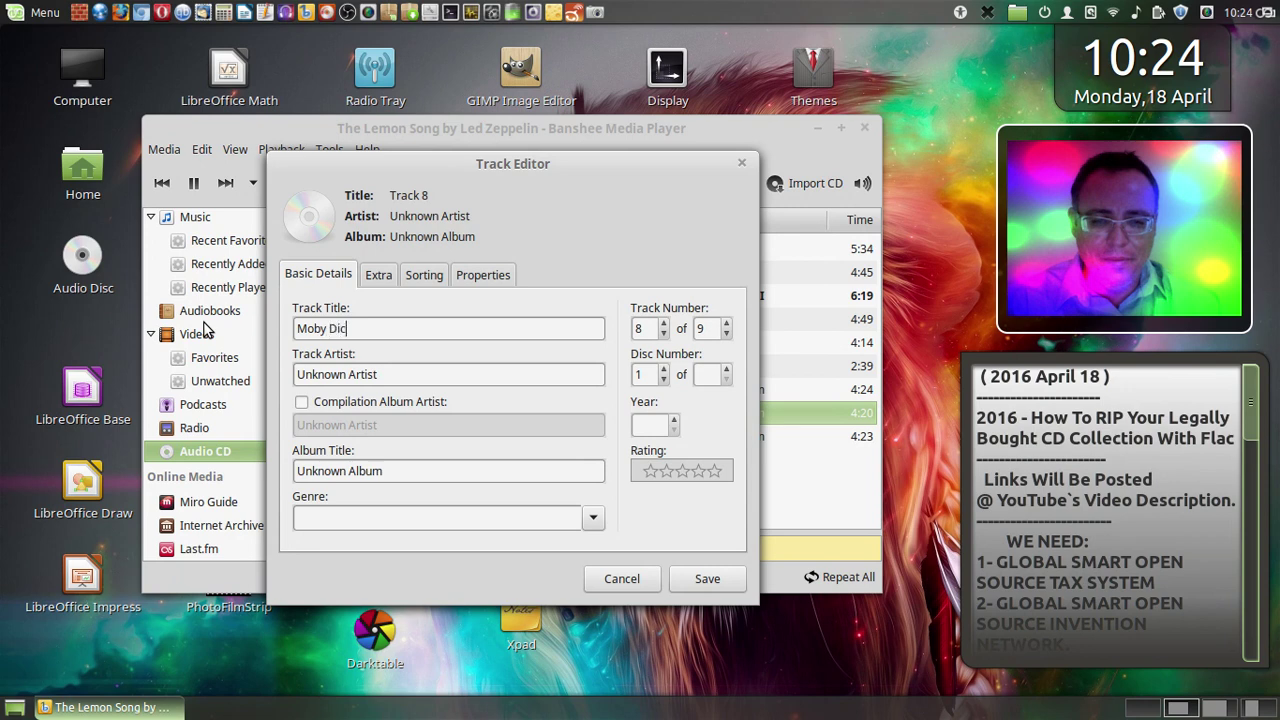
pyautogui.write('k')
# - Set the artist of Moby Dick to Led Zeppelin and its album title to Led Zeppelin II
pyautogui.moveTo(403, 376); pyautogui.dragTo(285, 373)
pyautogui.write('Le')
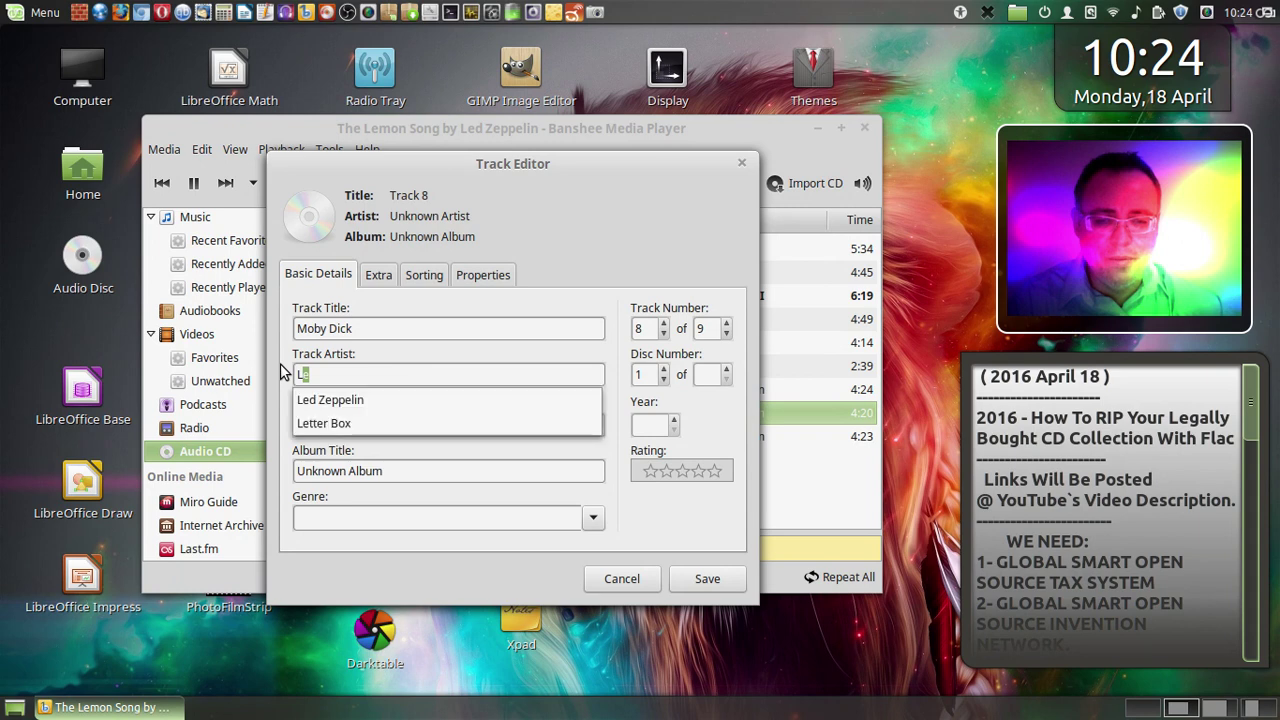
pyautogui.click(355, 400)
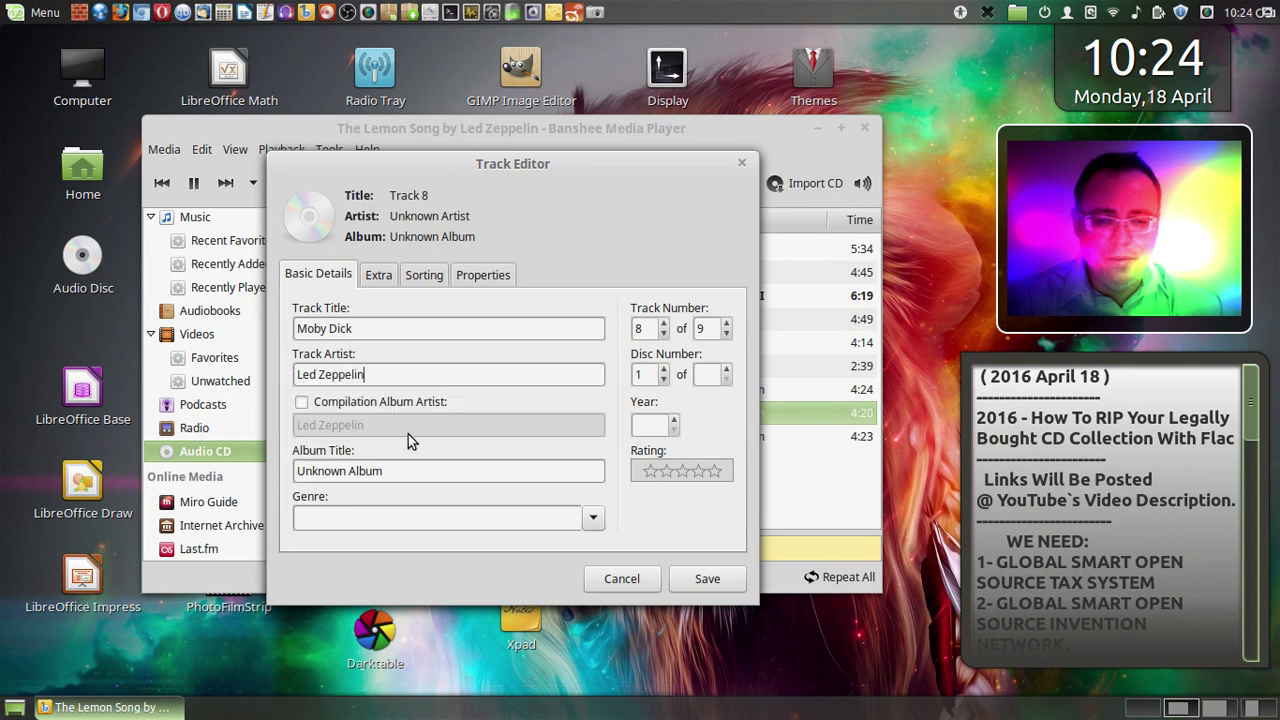
pyautogui.moveTo(457, 474); pyautogui.dragTo(290, 472)
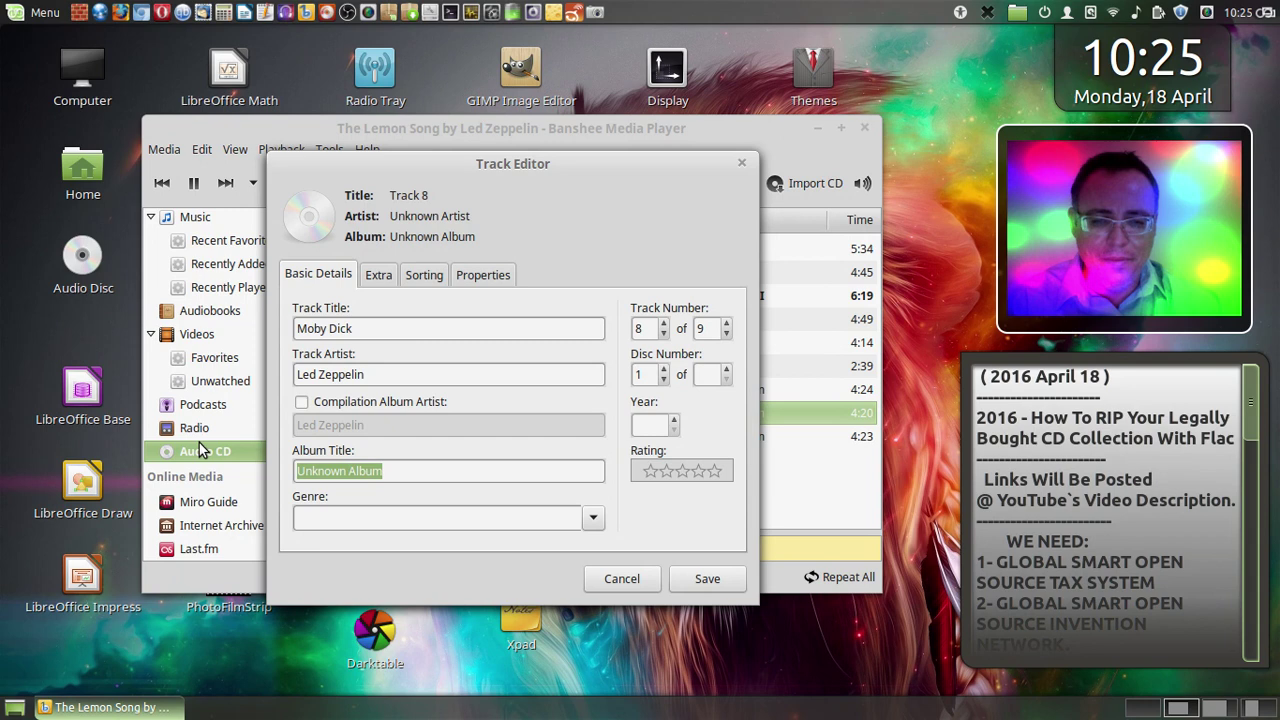
pyautogui.write('Led Zeppelin II')
pyautogui.press('End')
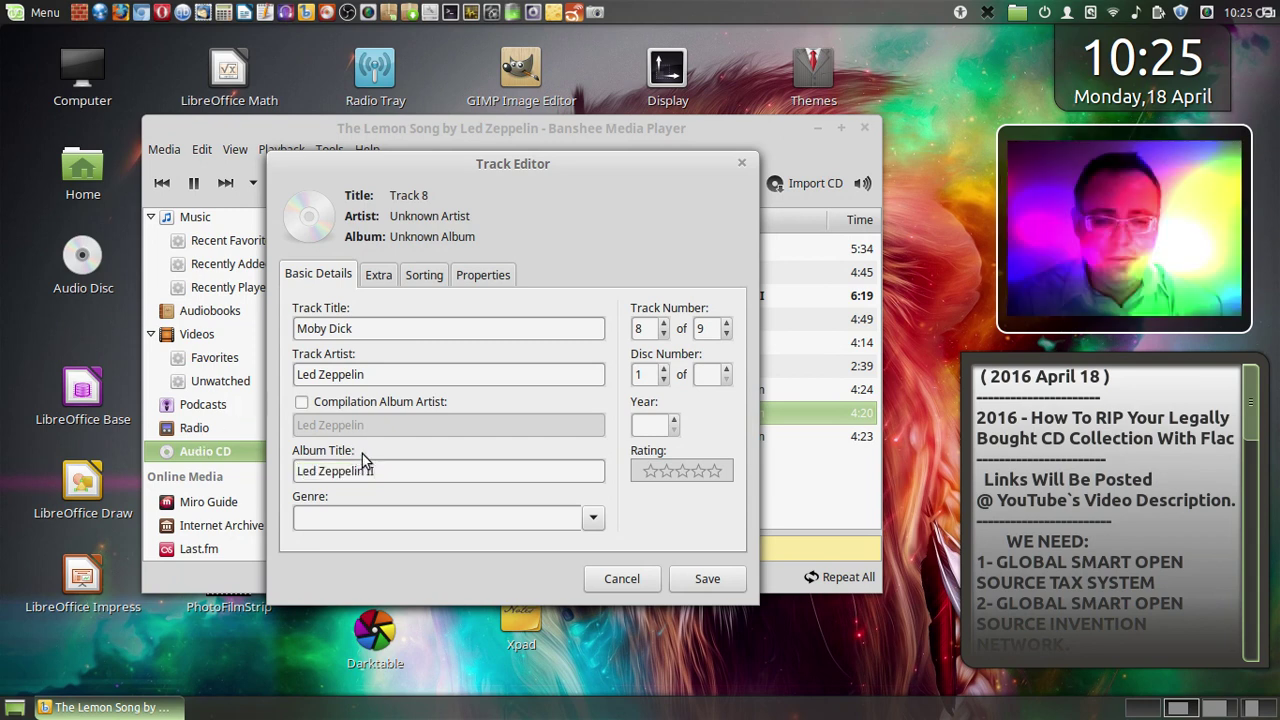
# - Set the genre of Moby Dick to Rock and its disc number to 1 of 8
pyautogui.click(592, 518)
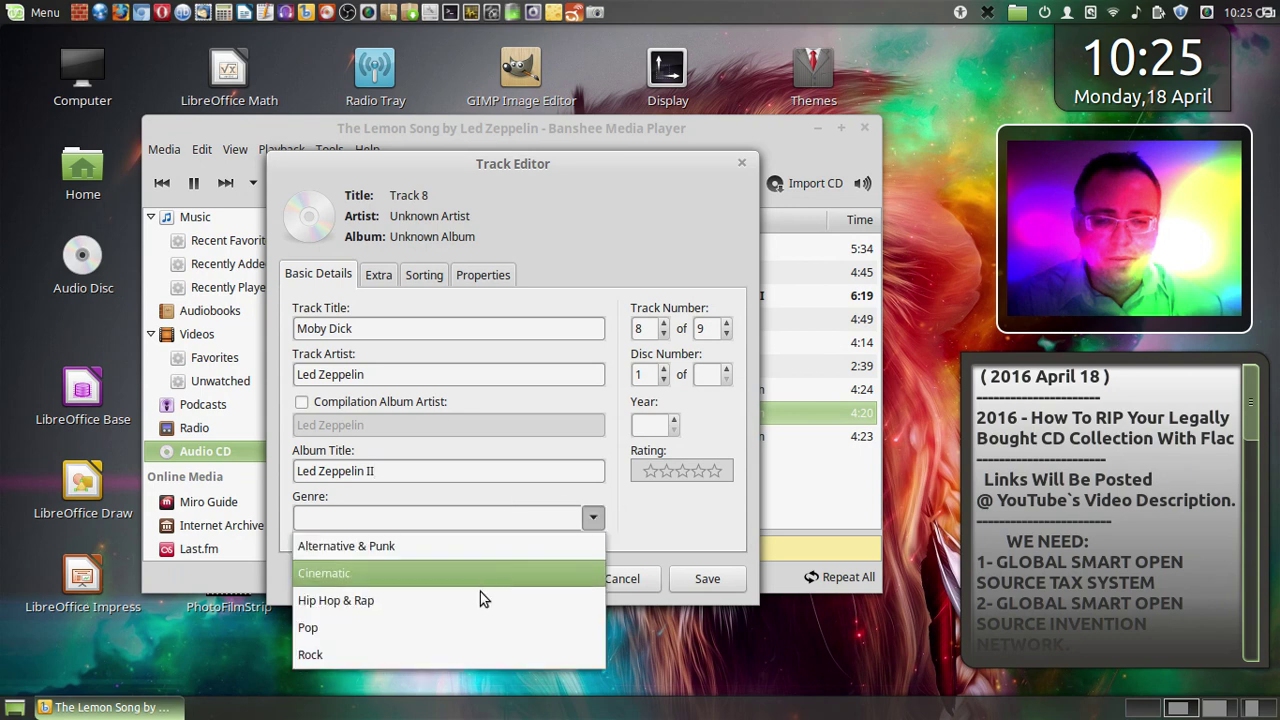
pyautogui.click(411, 657)
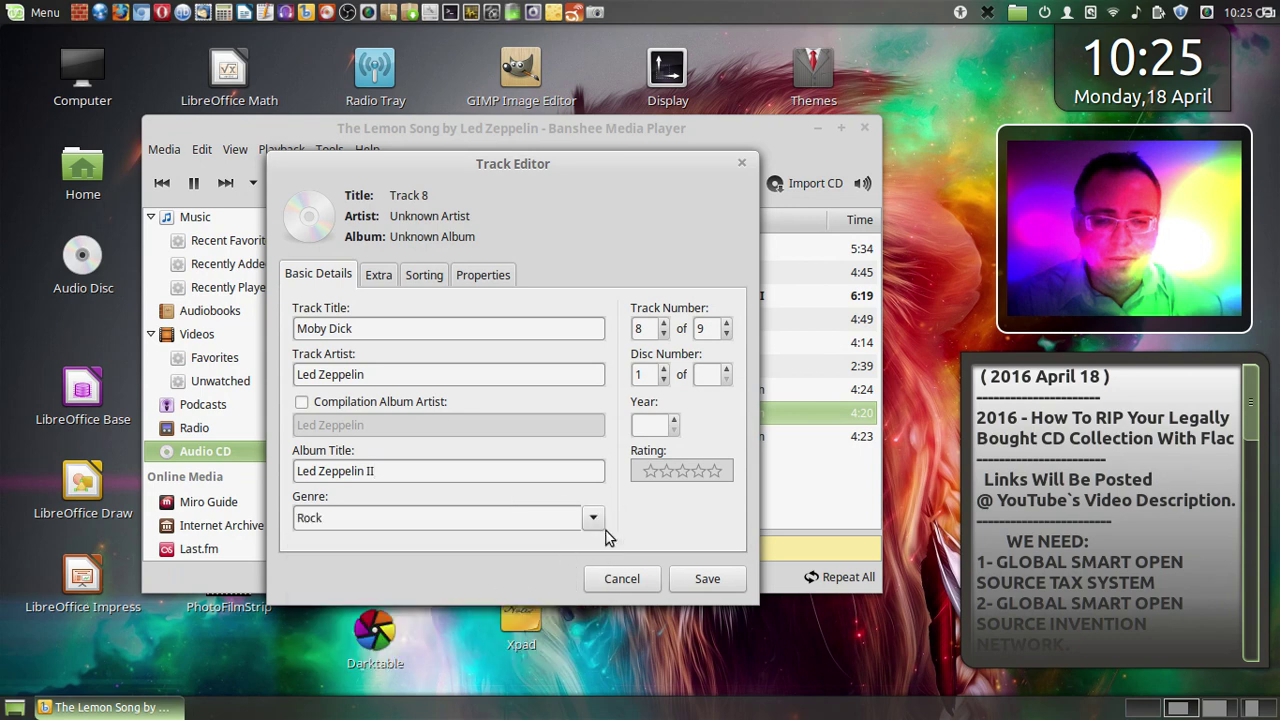
pyautogui.click(725, 369)
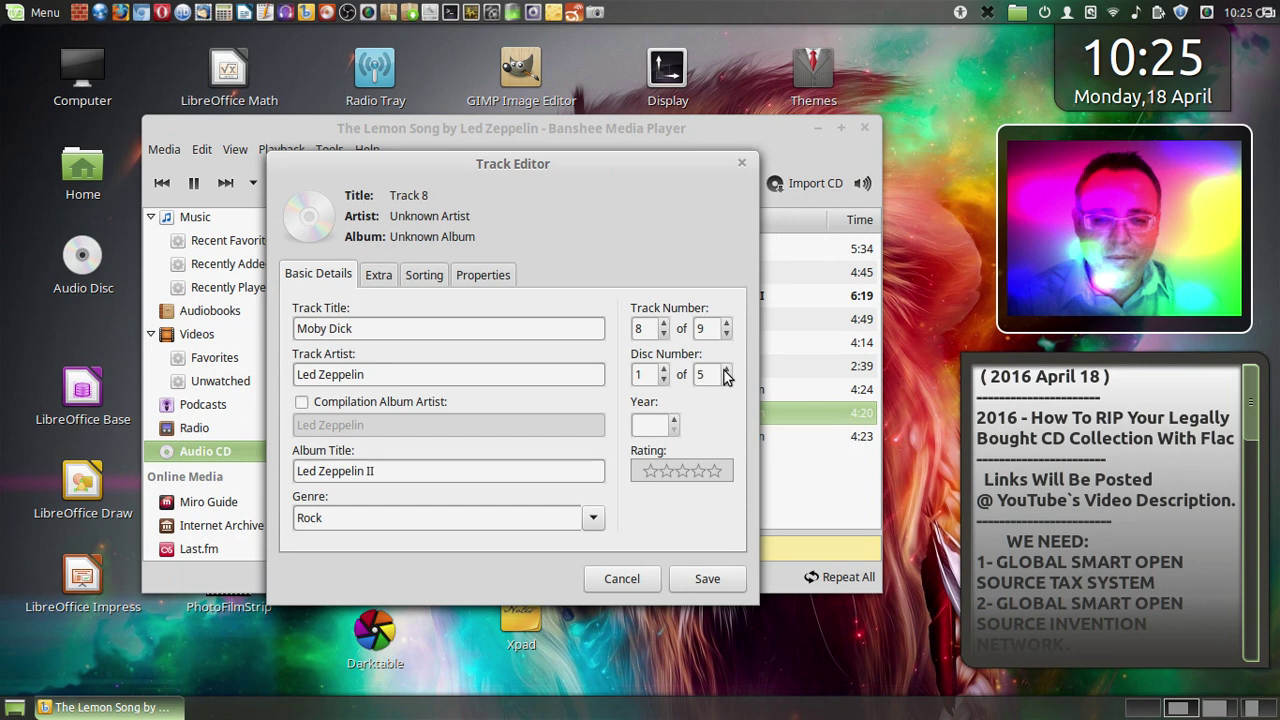
pyautogui.click(725, 369)
pyautogui.click(725, 369)
pyautogui.click(725, 369)
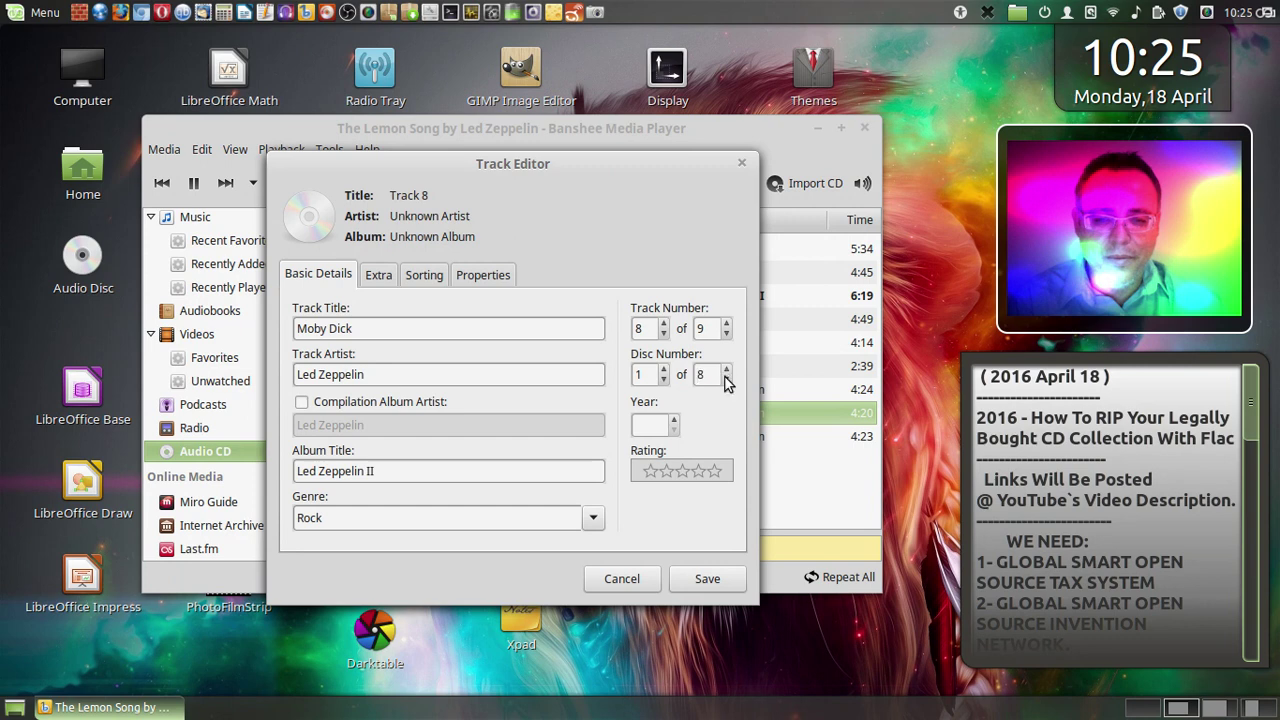
# - Give Moby Dick the year 1971 and a five-star rating, and save its track information
pyautogui.click(660, 425)
pyautogui.write('1971')
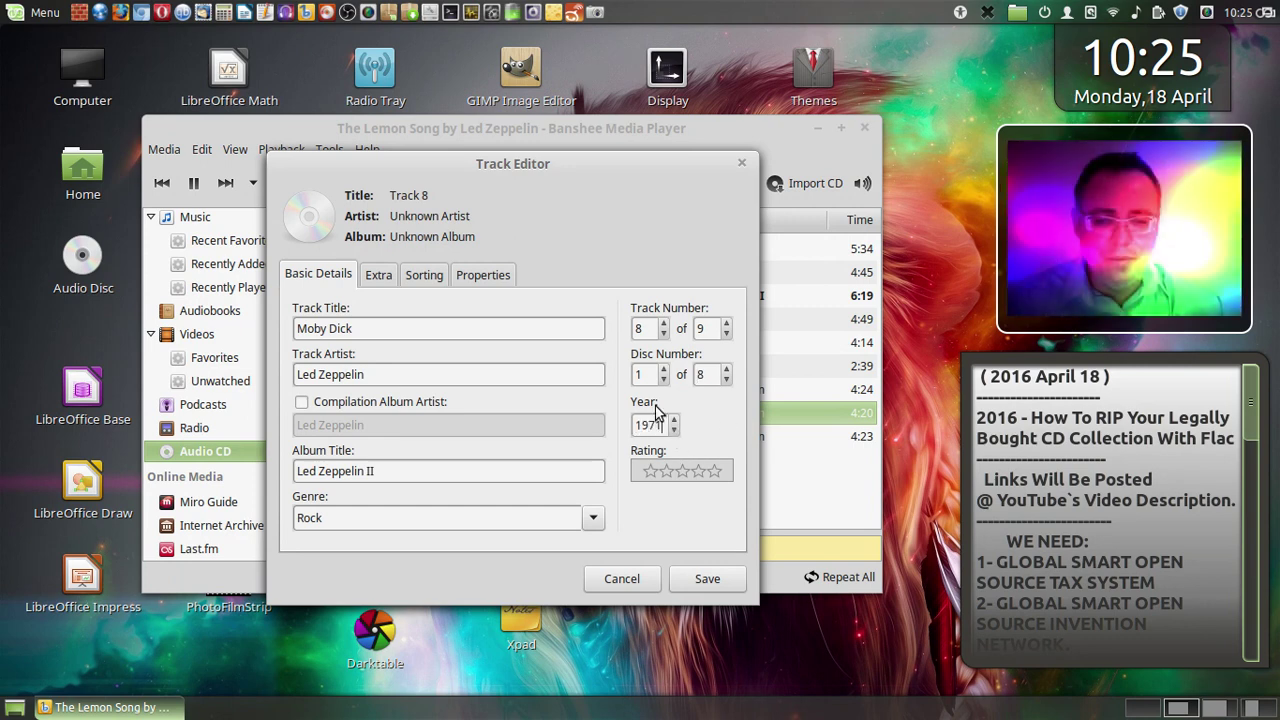
pyautogui.click(715, 470)
pyautogui.click(700, 579)
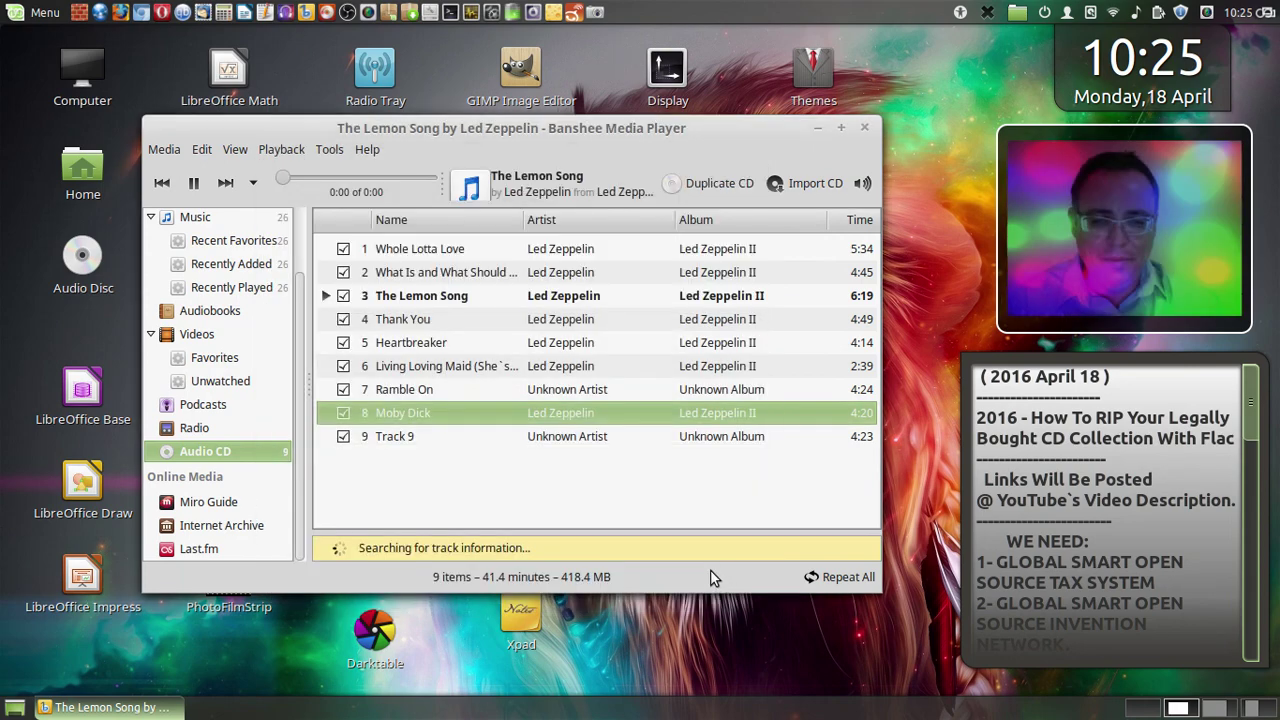
# - Edit the track information of Track 9, titling it Bring It On Home
pyautogui.click(385, 436)
pyautogui.rightClick(405, 437)
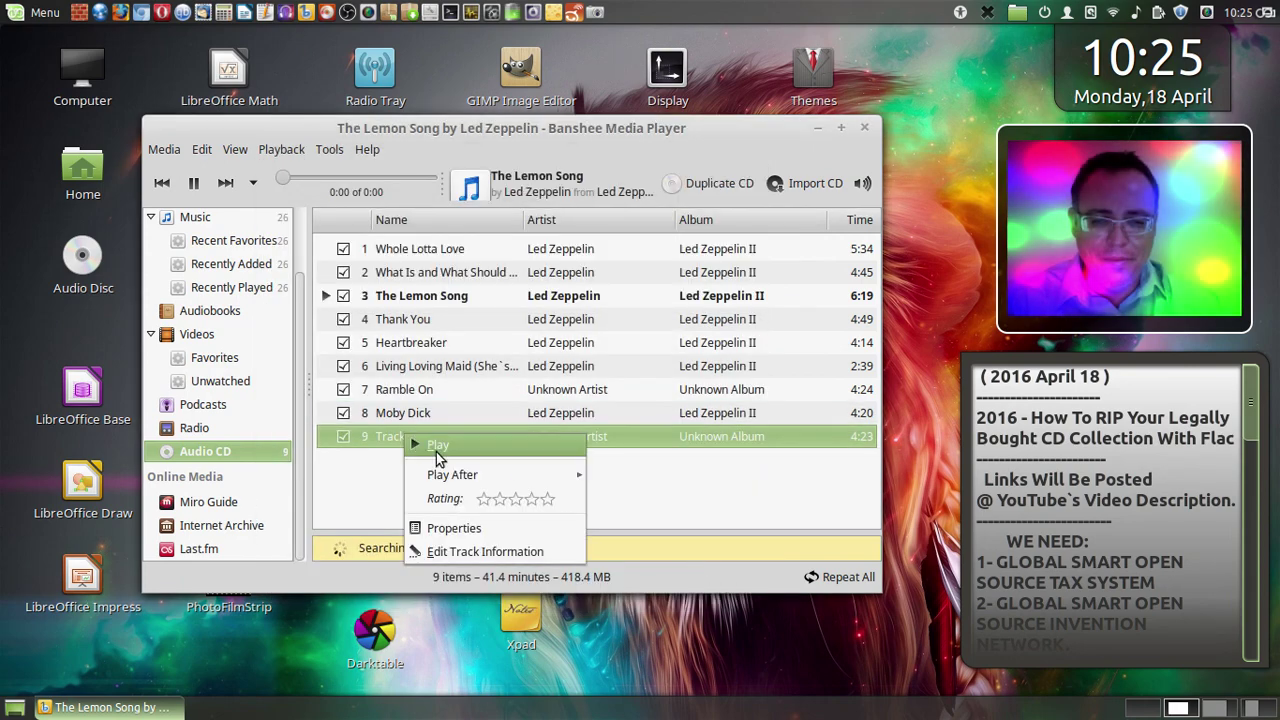
pyautogui.click(464, 551)
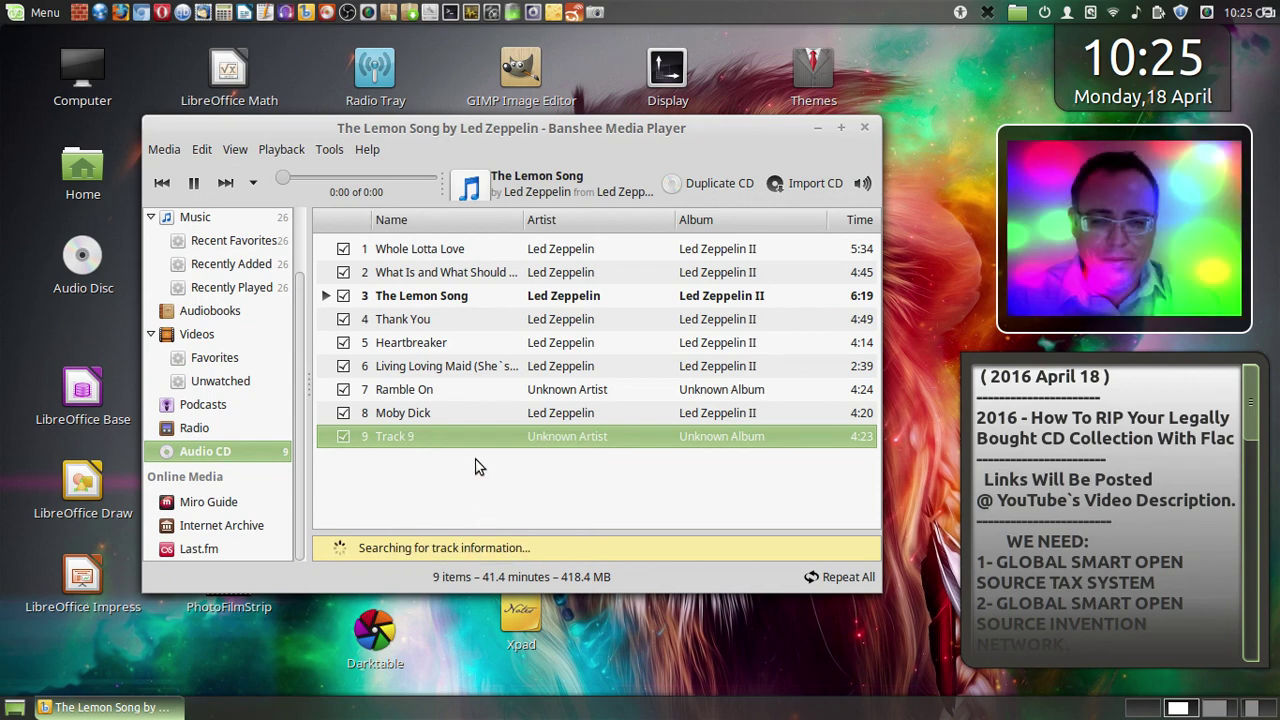
pyautogui.moveTo(392, 328); pyautogui.dragTo(190, 310)
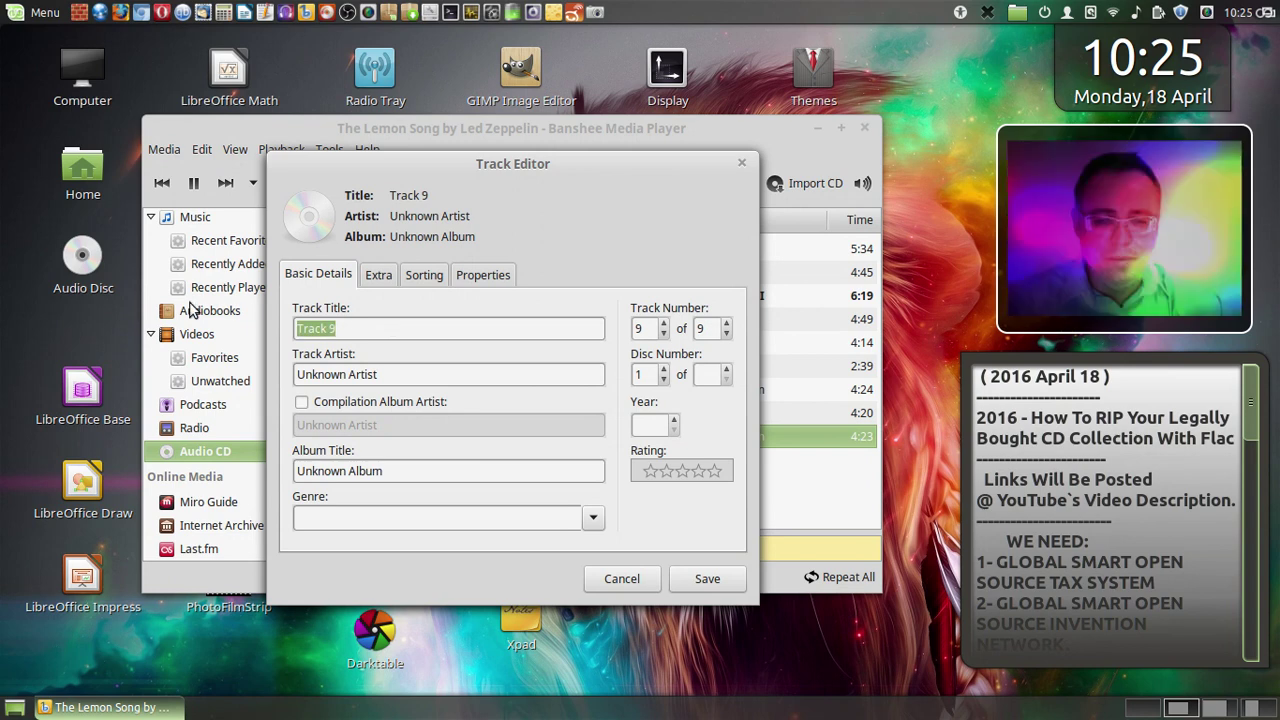
pyautogui.write('Bri')
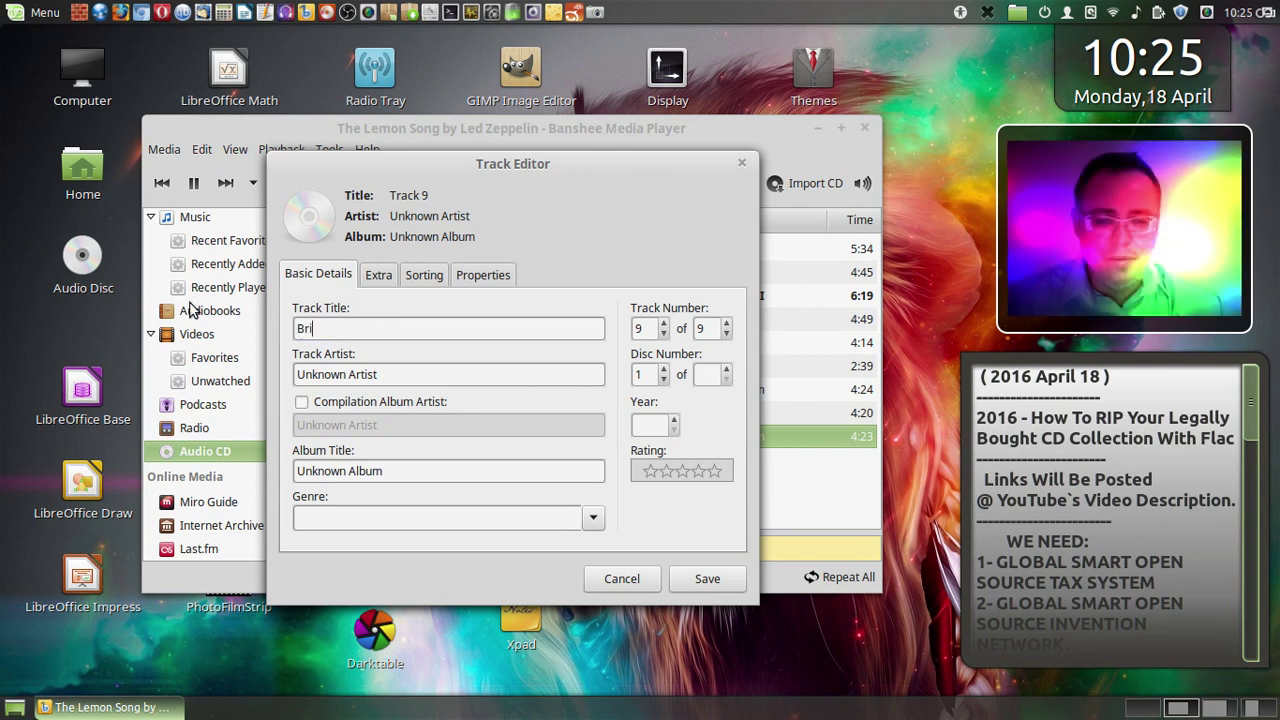
pyautogui.write('ng It On Home')
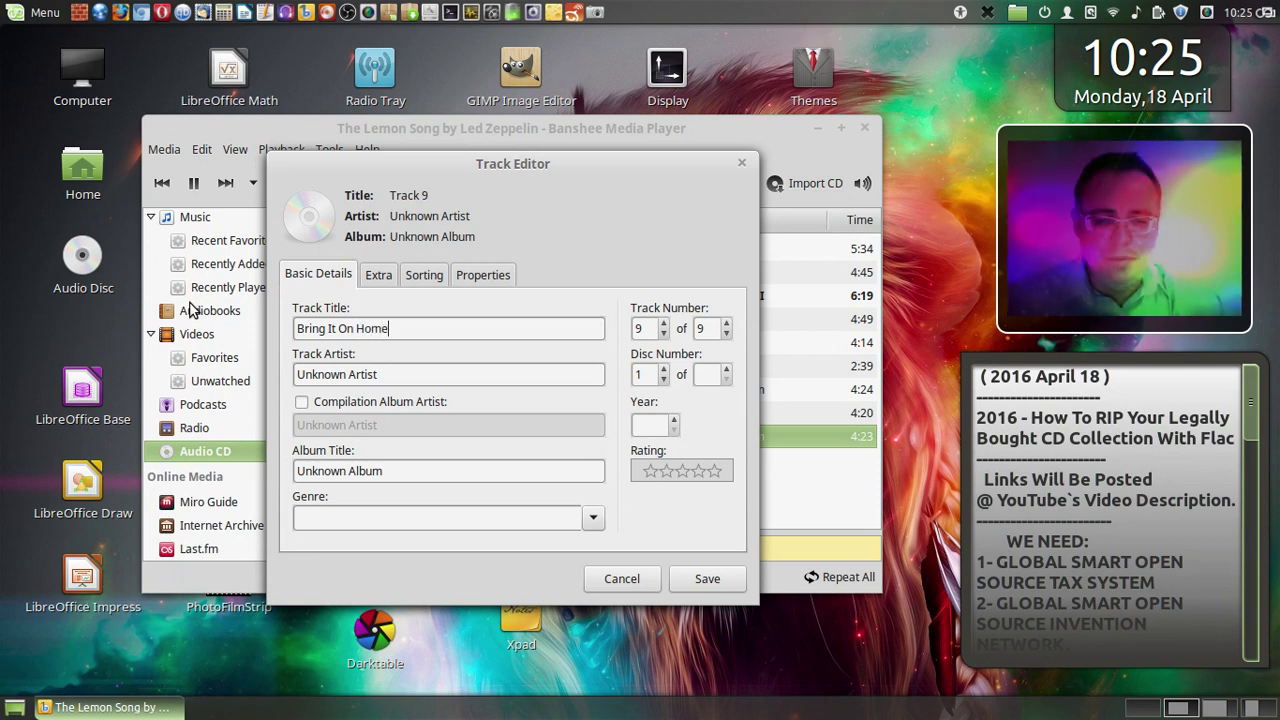
# - Set the artist of Bring It On Home to Led Zeppelin and its album title to Led Zeppelin II
pyautogui.moveTo(395, 378); pyautogui.dragTo(283, 358)
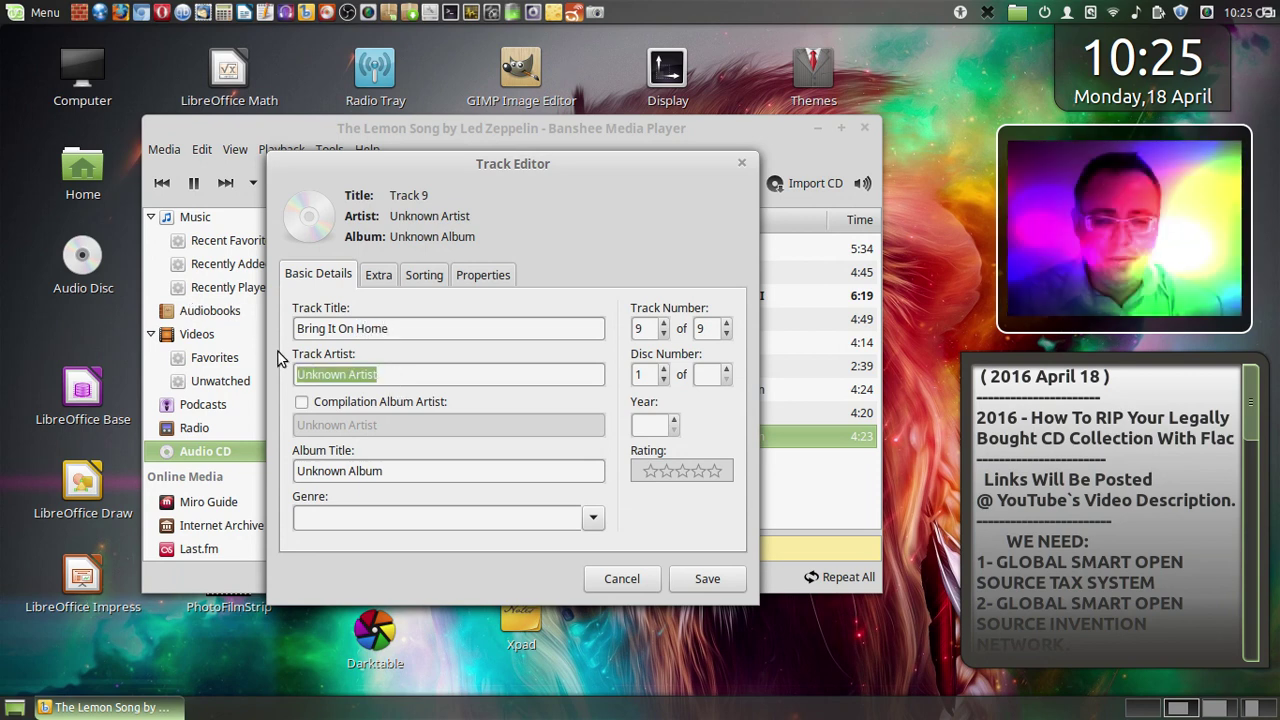
pyautogui.write('Le')
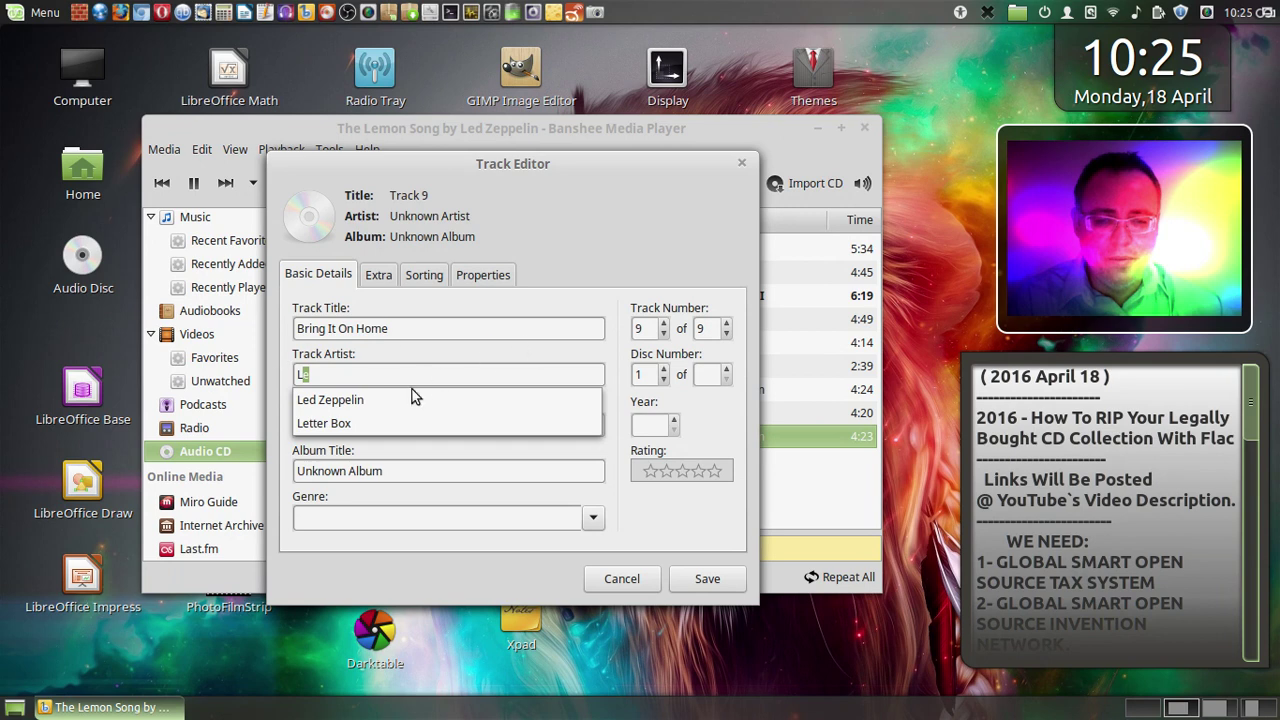
pyautogui.click(384, 400)
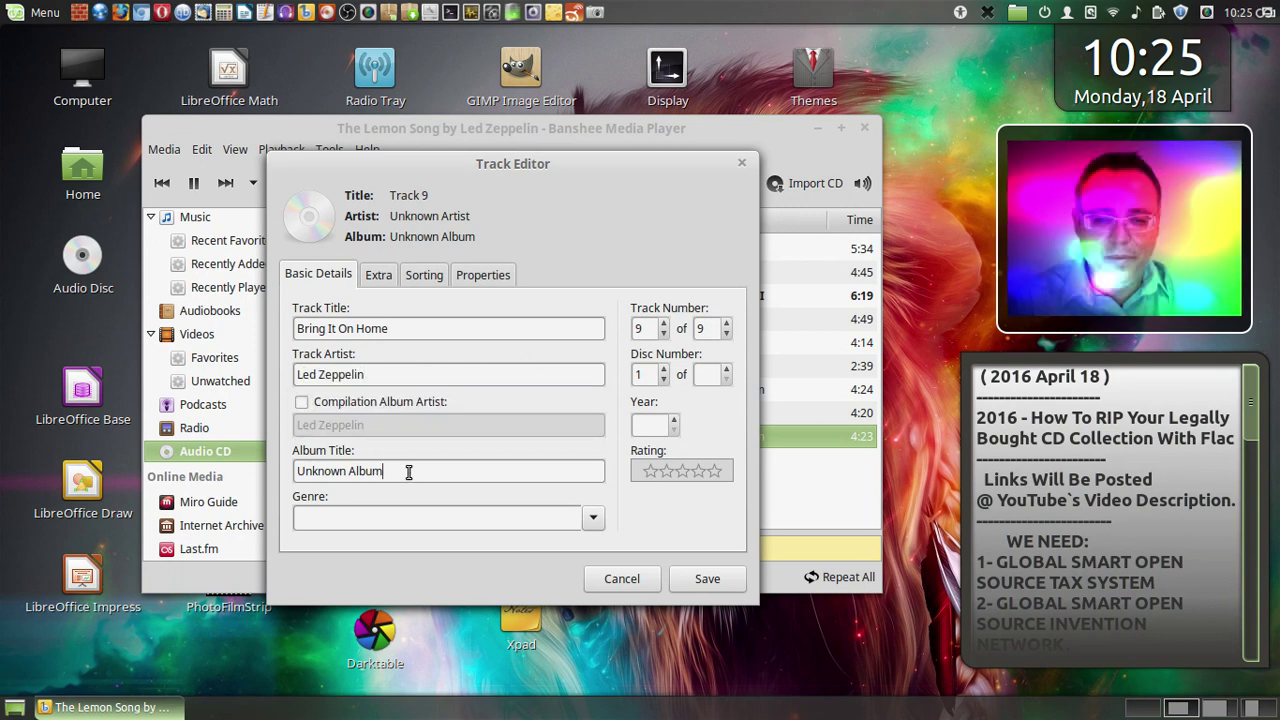
pyautogui.moveTo(408, 470); pyautogui.dragTo(248, 460)
pyautogui.write('Led Zeppelin II')
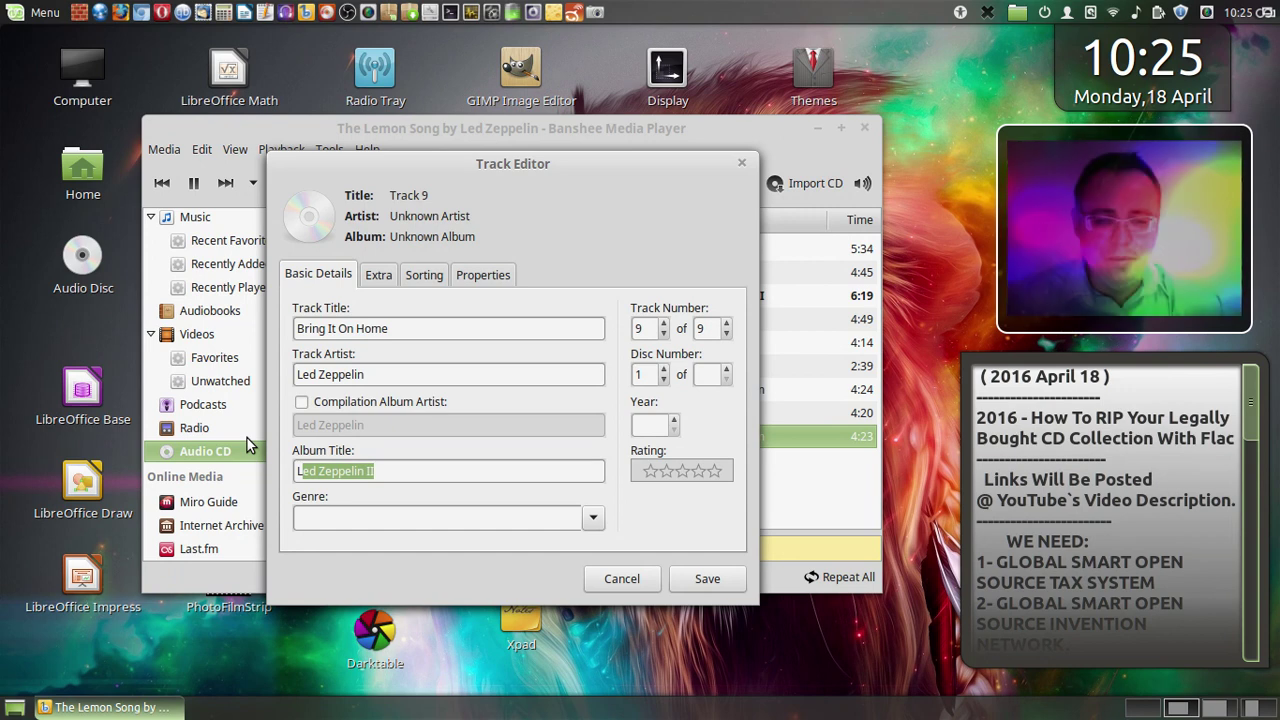
pyautogui.press('End')
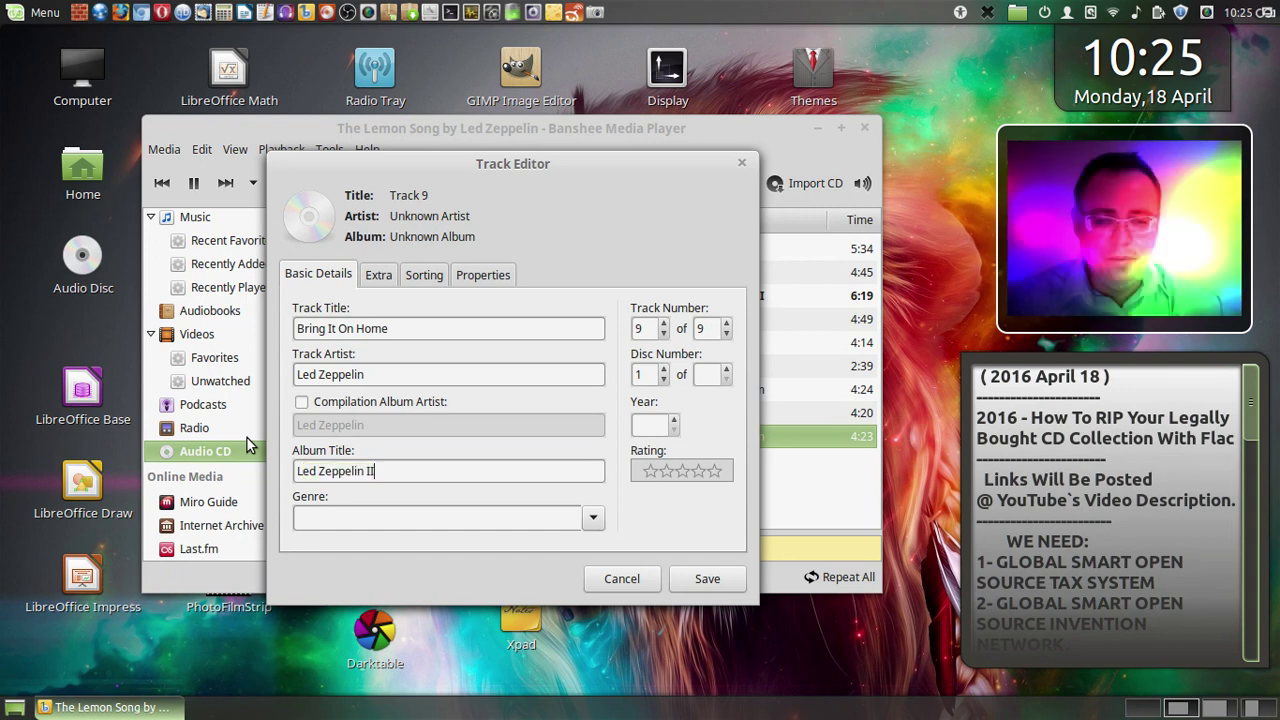
# - Set the genre of Bring It On Home to Rock, its rating to five stars and its disc number to 1 of 9
pyautogui.click(594, 517)
pyautogui.click(434, 654)
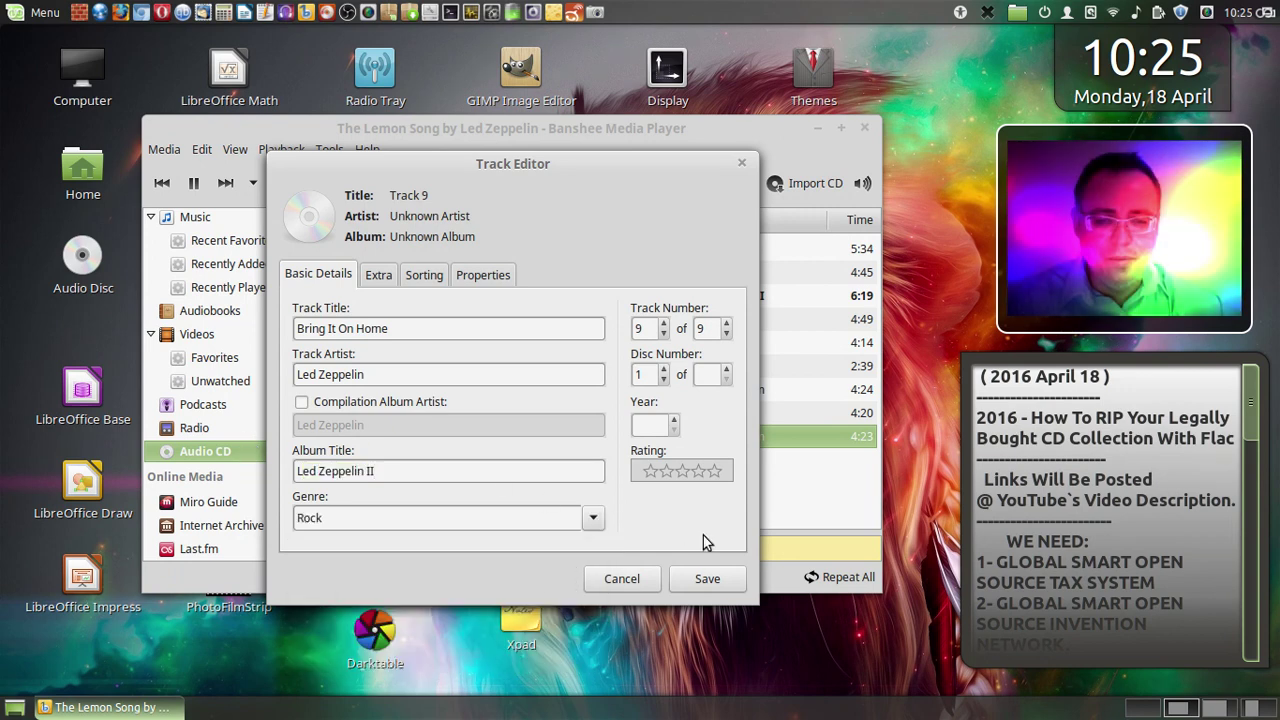
pyautogui.click(715, 471)
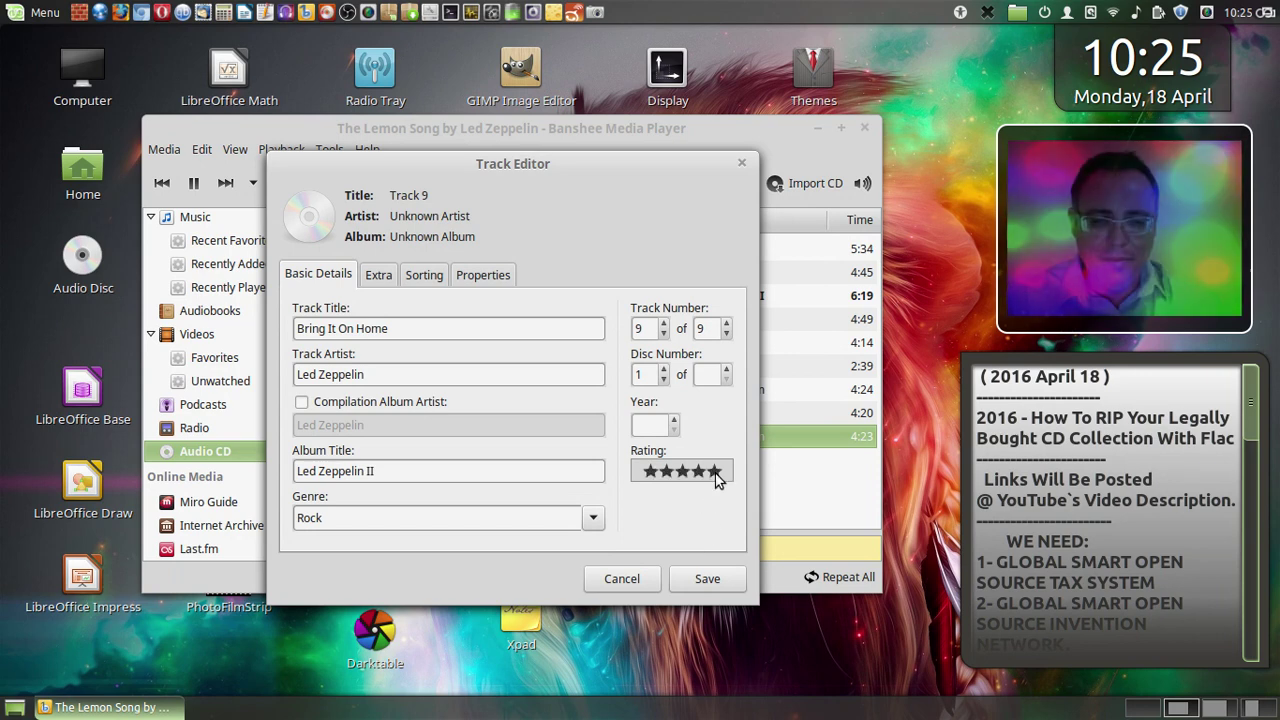
pyautogui.click(727, 372)
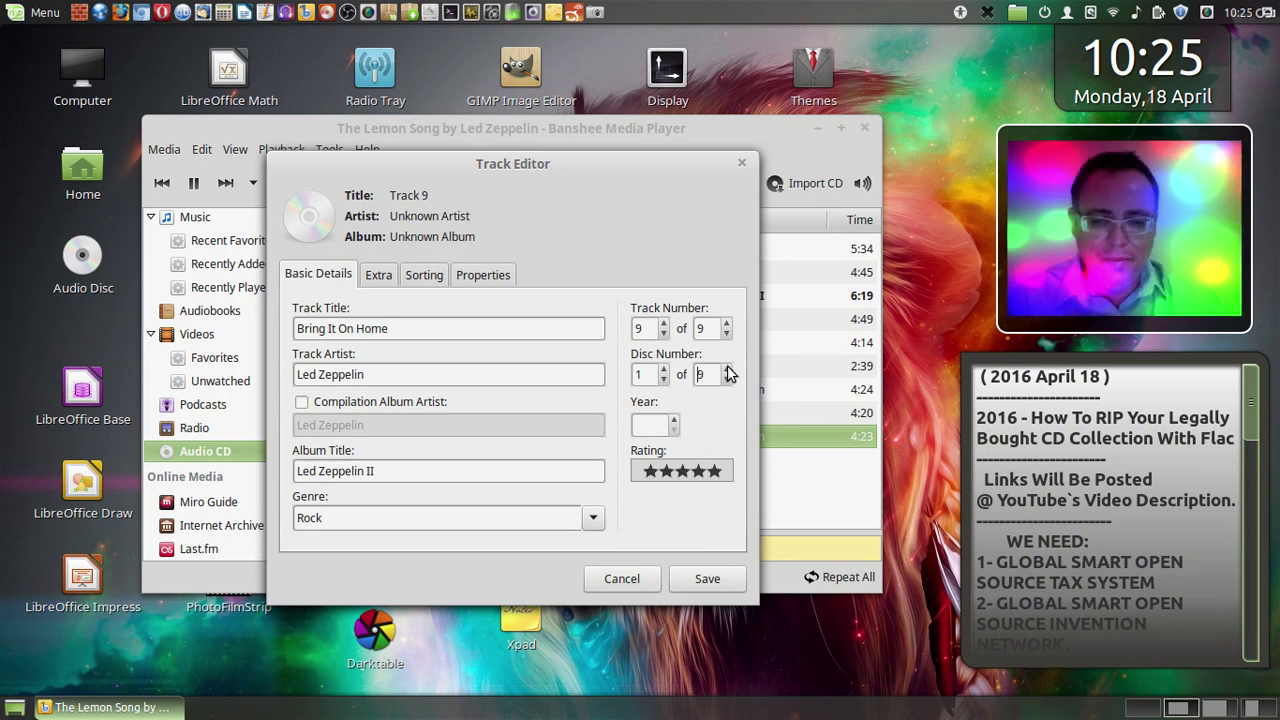
pyautogui.doubleClick(727, 369)
pyautogui.click(728, 379)
pyautogui.click(728, 379)
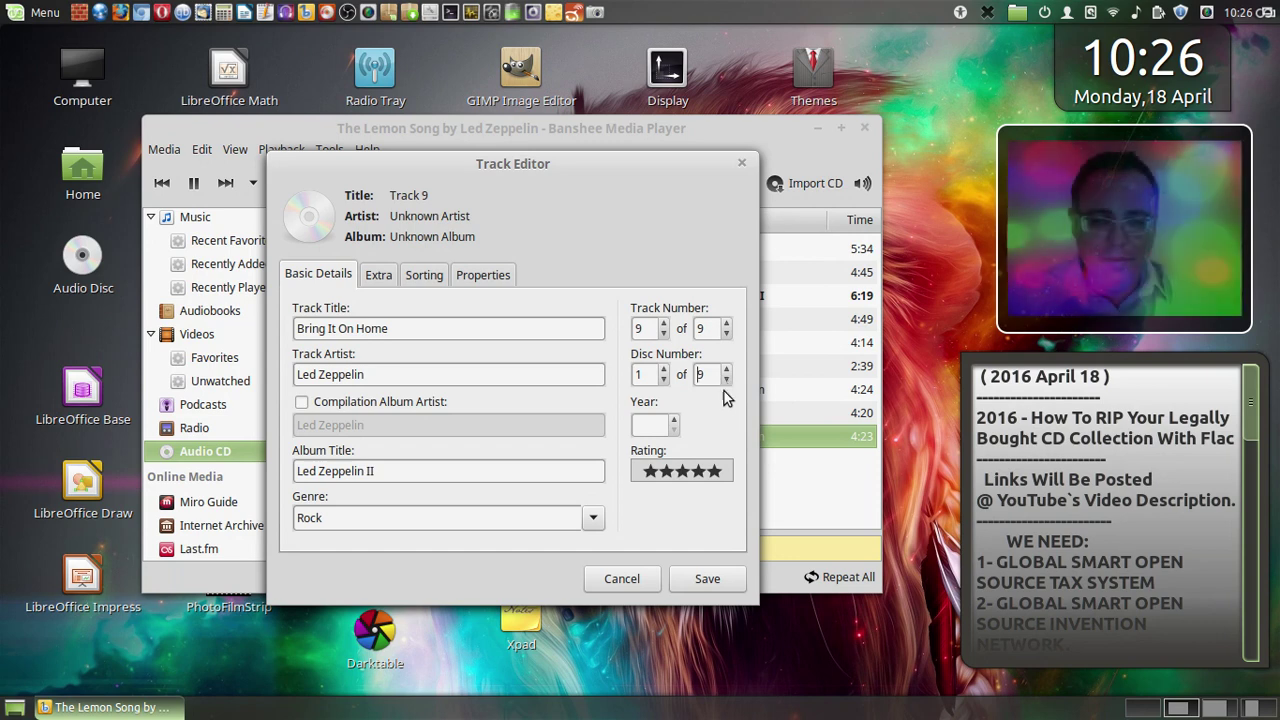
# - Give Bring It On Home the year 1971 and save its track information
pyautogui.click(674, 420)
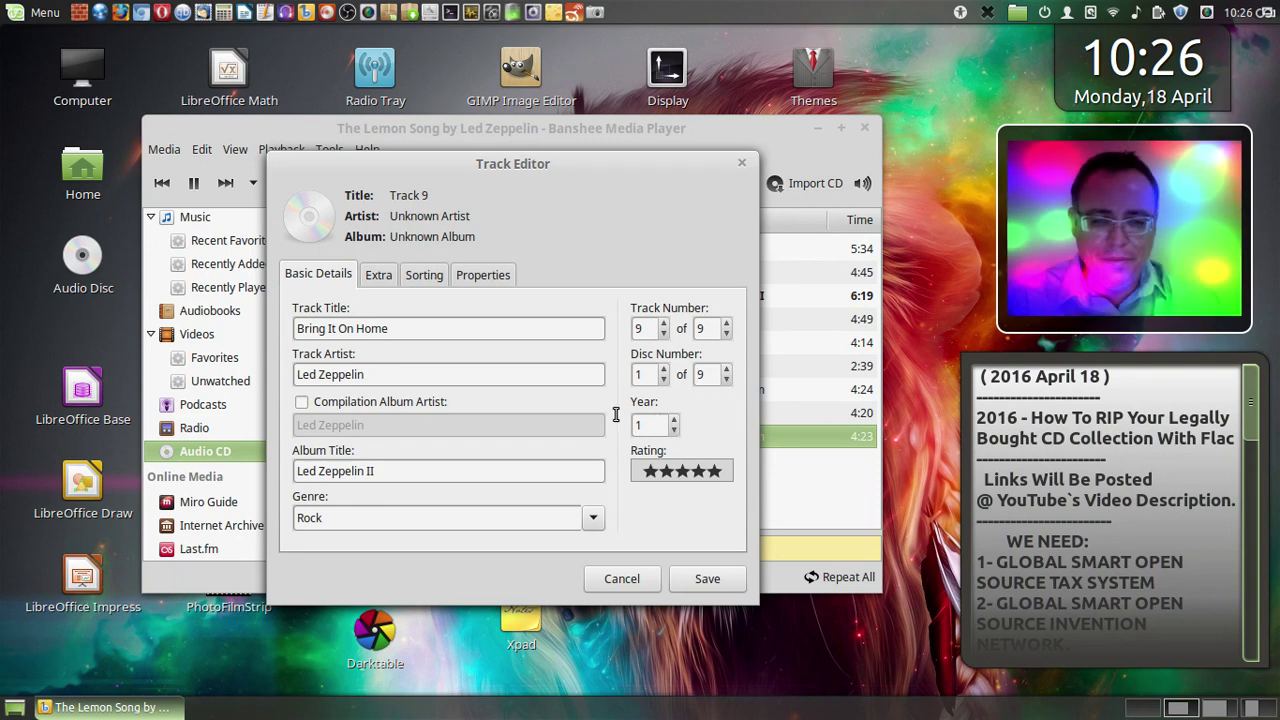
pyautogui.write('971')
pyautogui.click(714, 583)
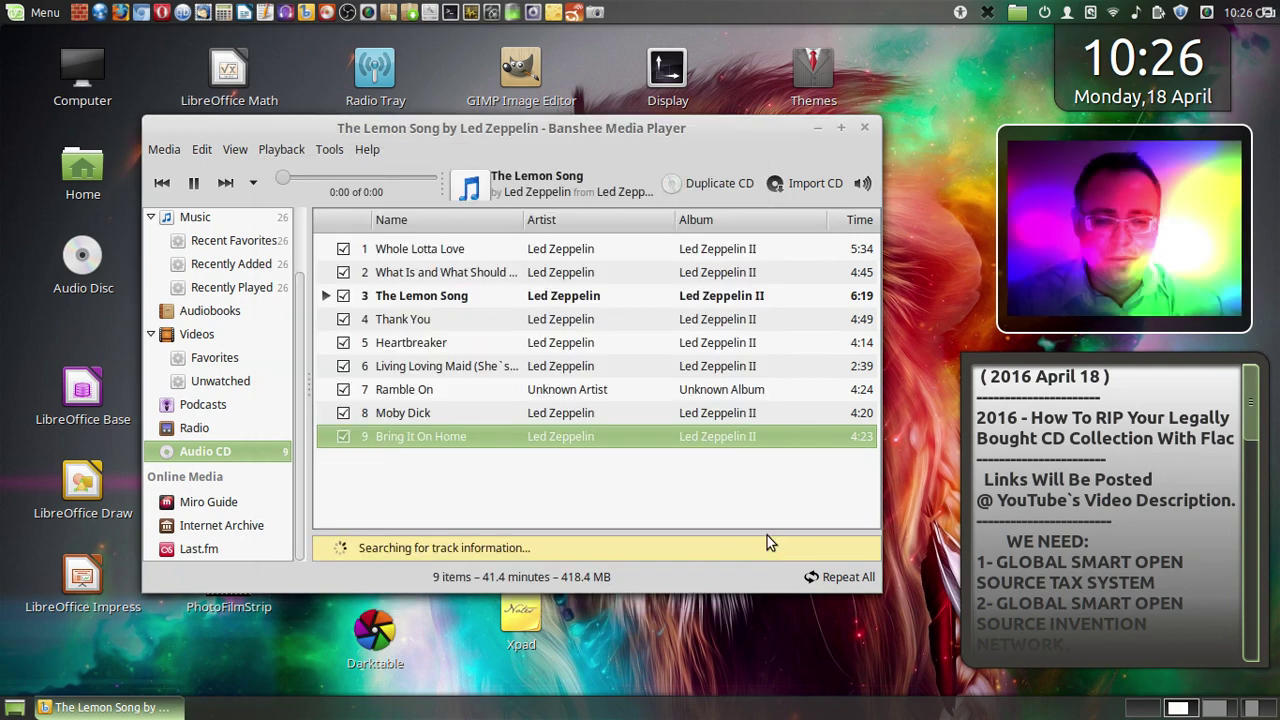
# - Switch to the Rhythmbox workspace and browse the Music folder to the ripped files in Led Zeppelin/Led Zeppelin II
pyautogui.moveTo(1, 2)
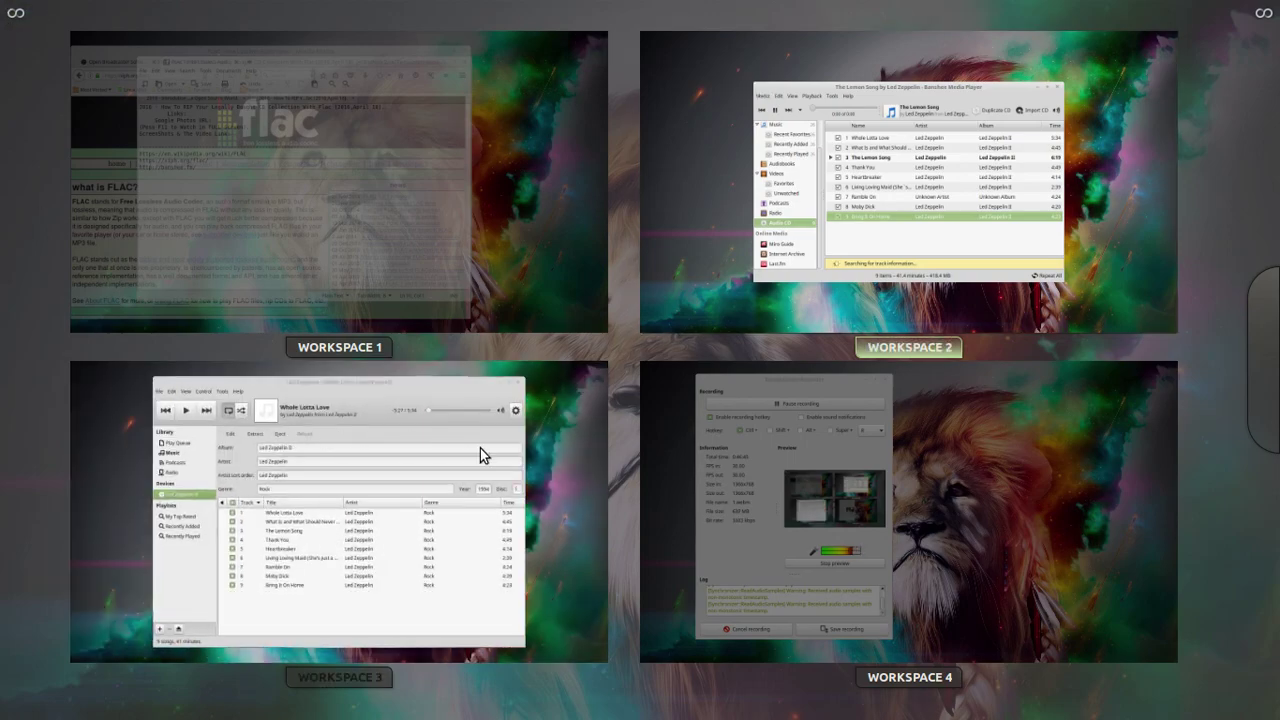
pyautogui.click(480, 451)
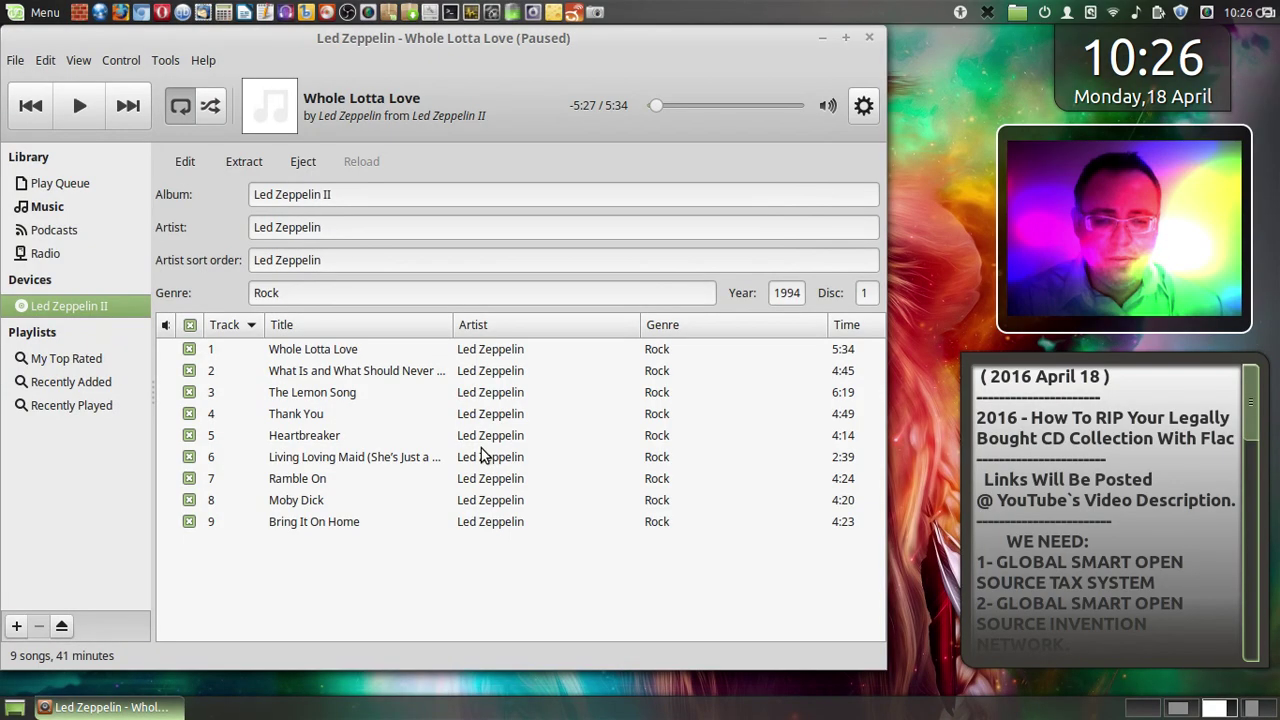
pyautogui.click(1023, 18)
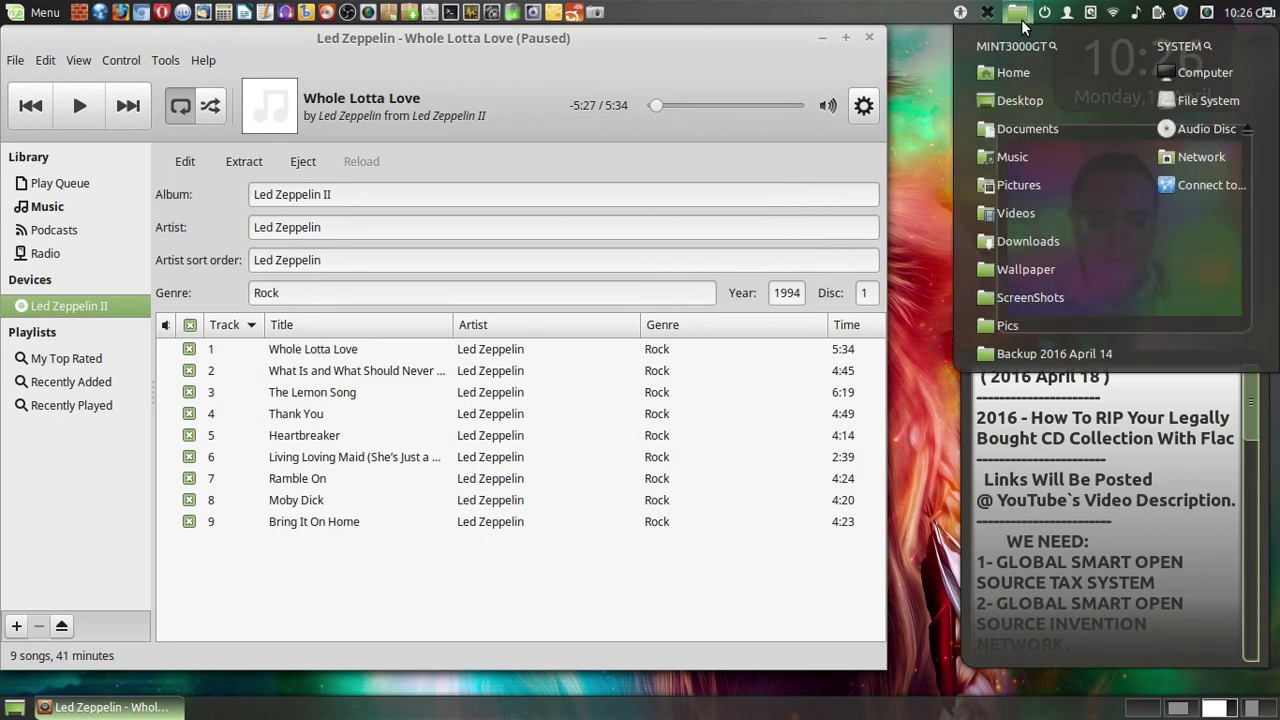
pyautogui.click(1020, 156)
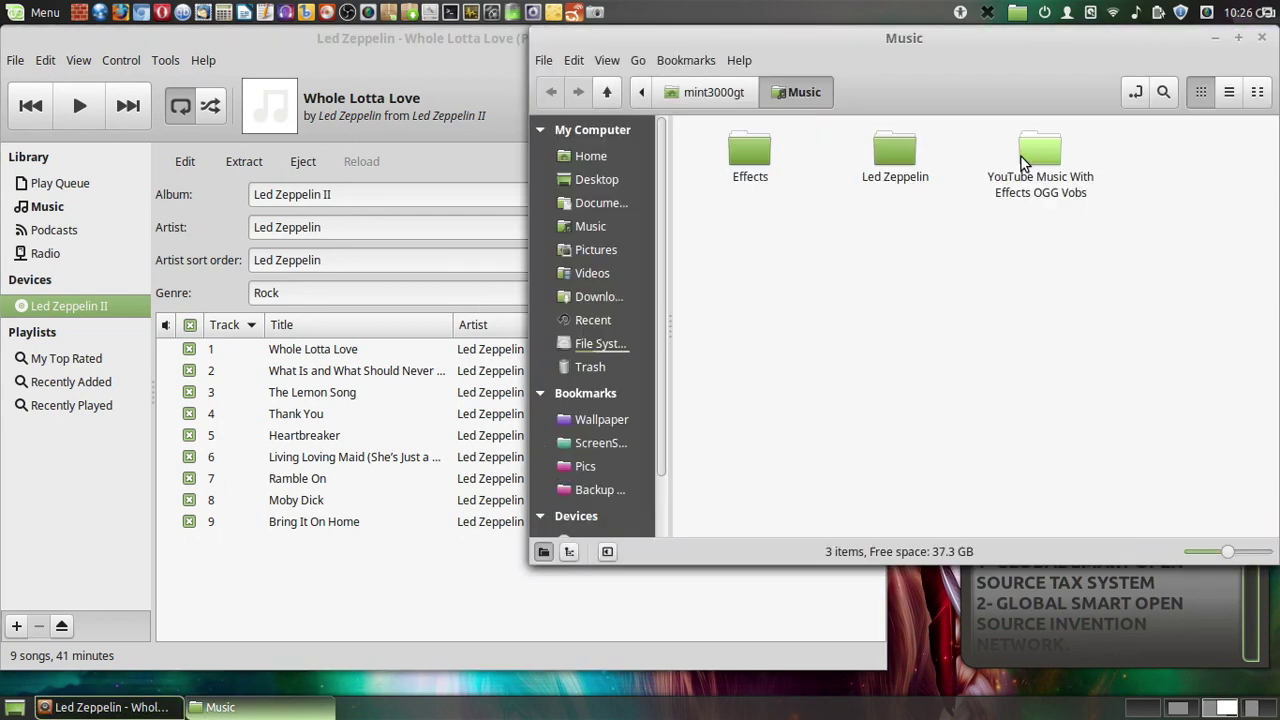
pyautogui.doubleClick(897, 157)
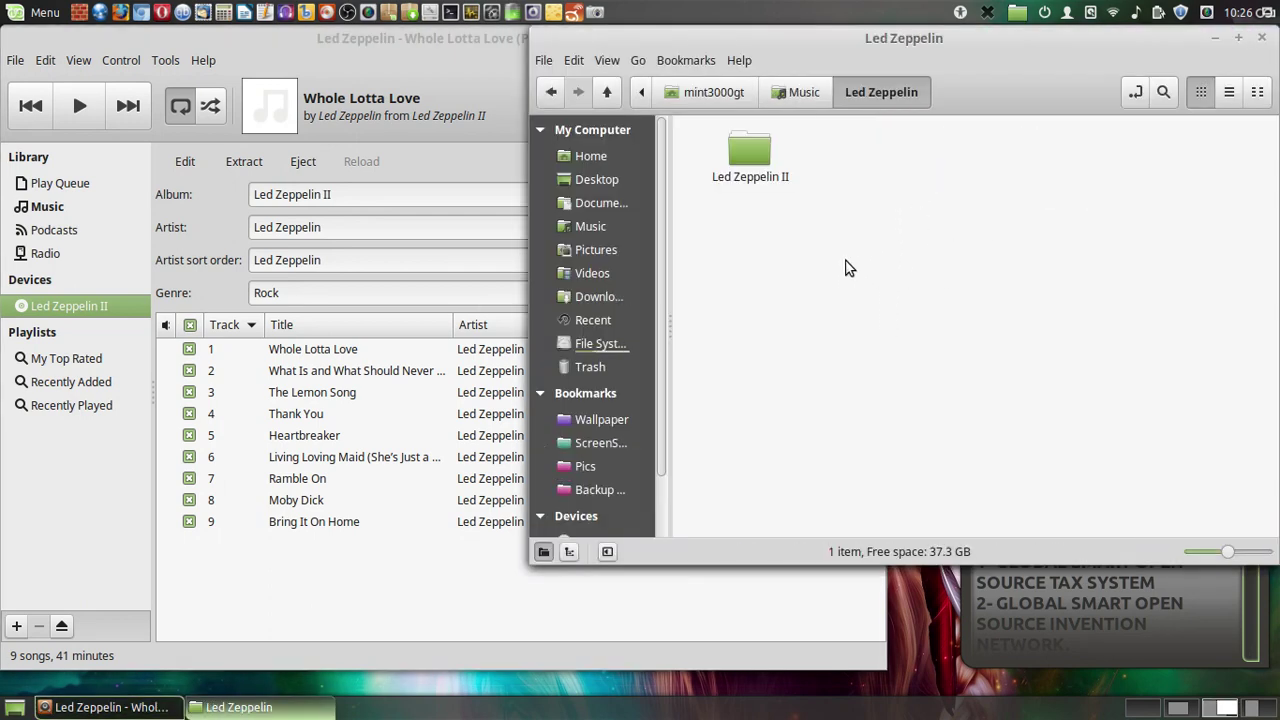
pyautogui.doubleClick(752, 160)
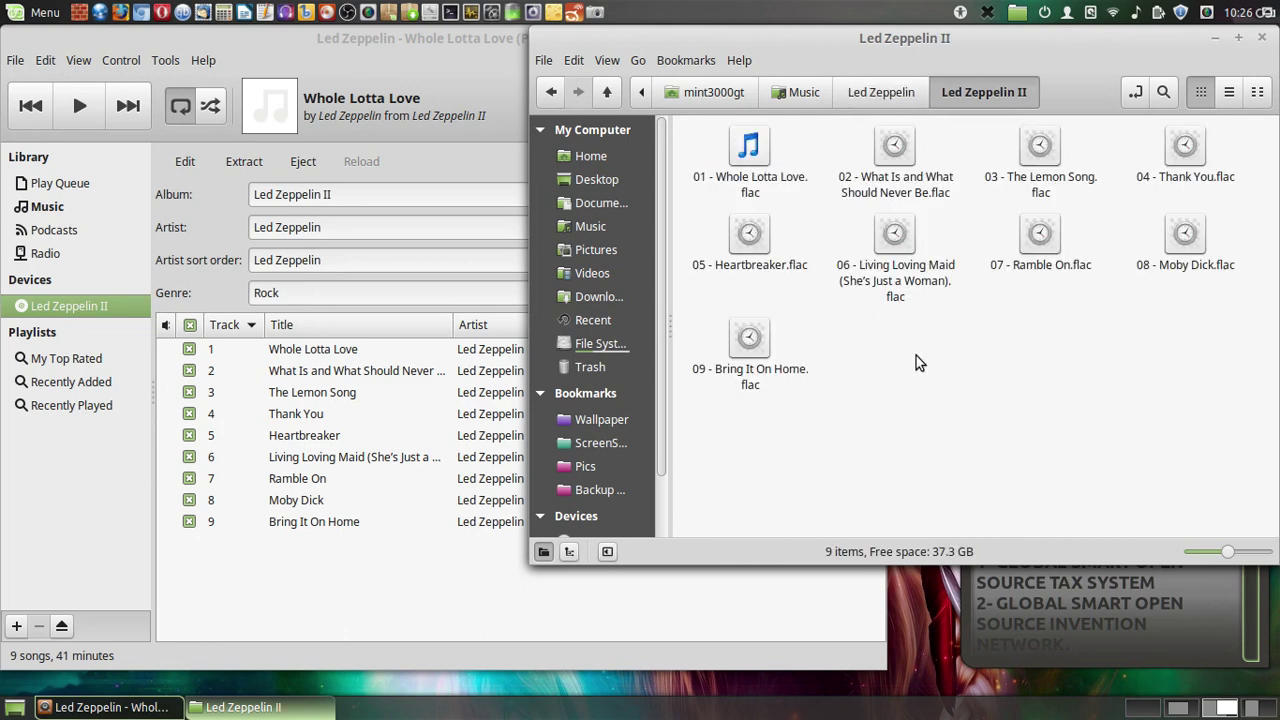
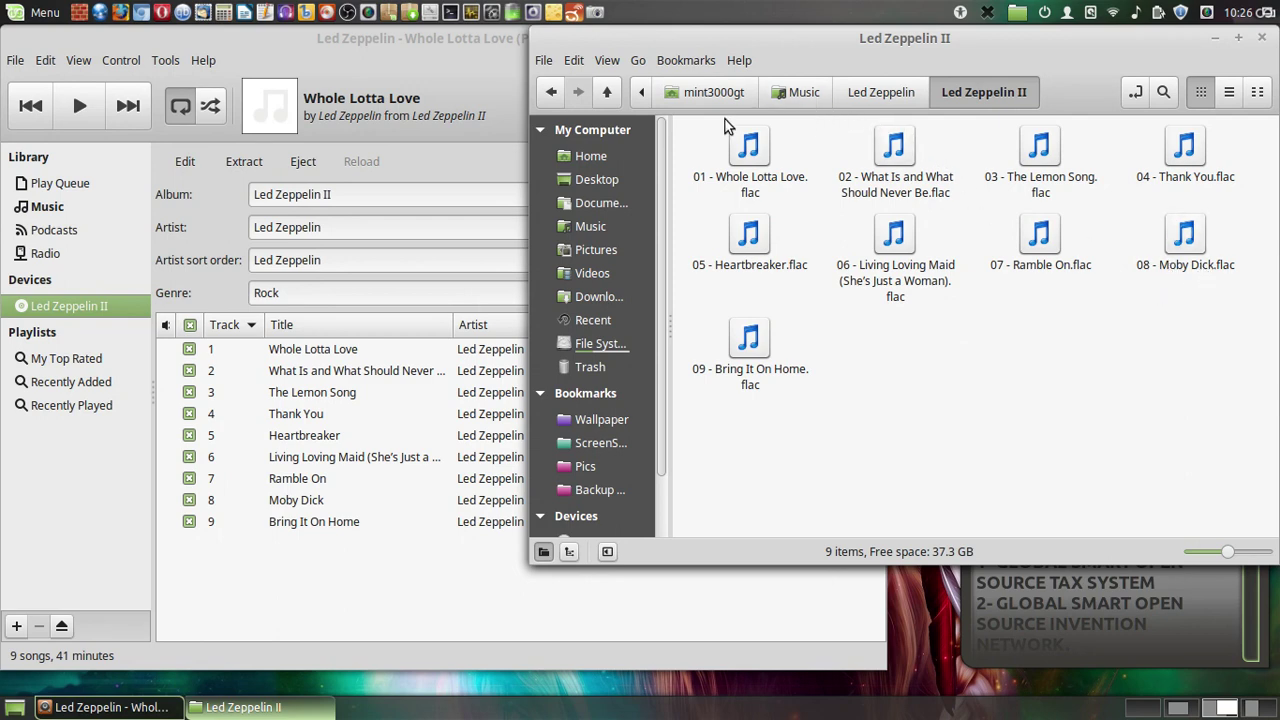
# - Bring Rhythmbox to the front, show its About information and open the Rhythmbox website in Firefox
pyautogui.click(354, 49)
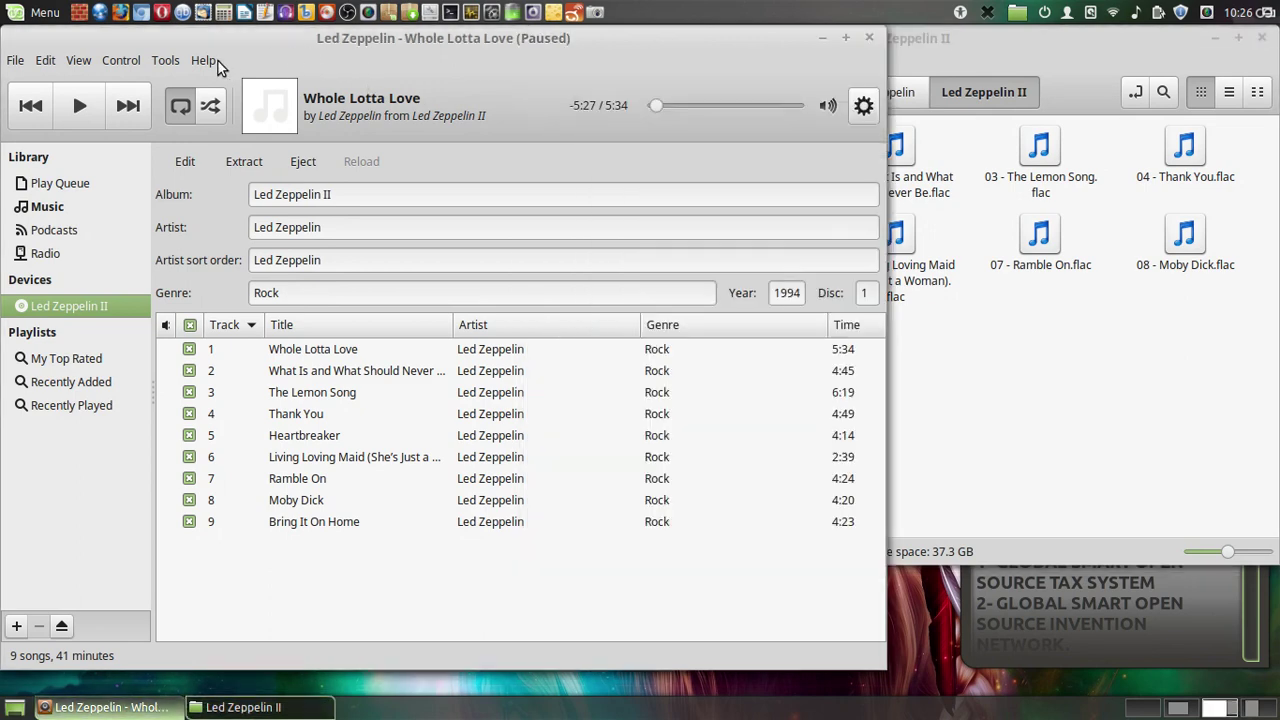
pyautogui.click(215, 61)
pyautogui.click(378, 100)
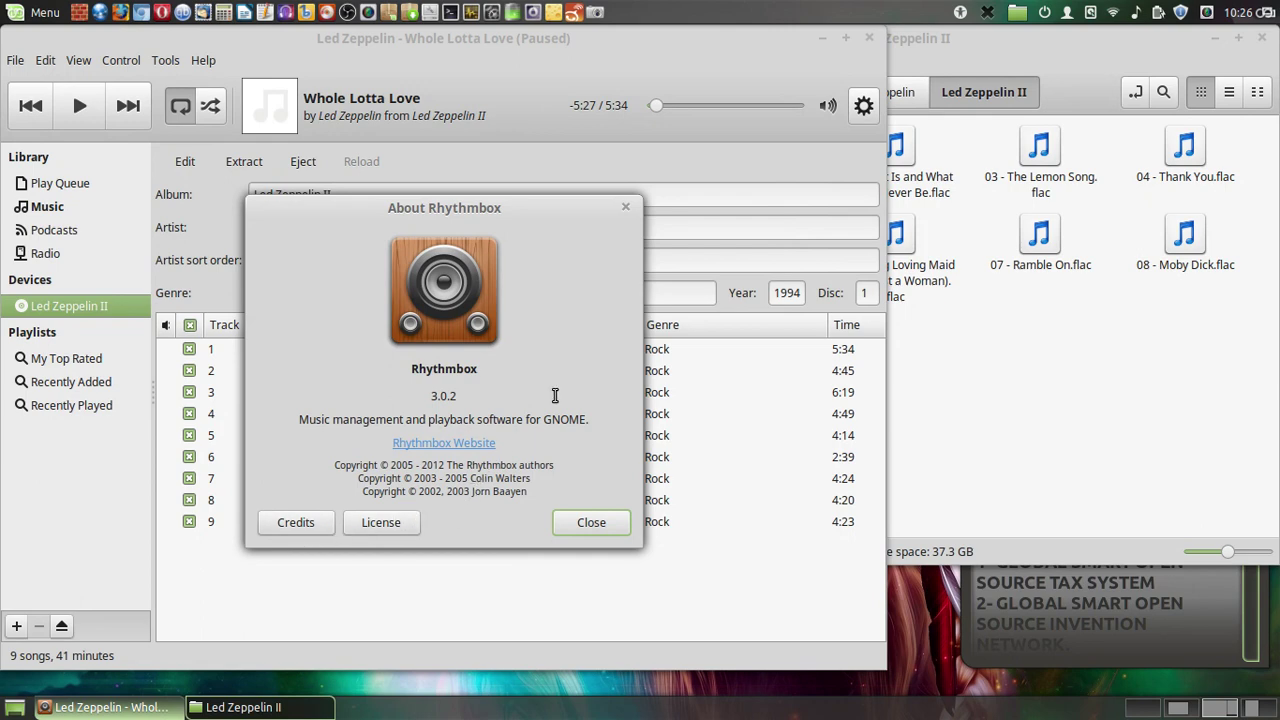
pyautogui.click(447, 443)
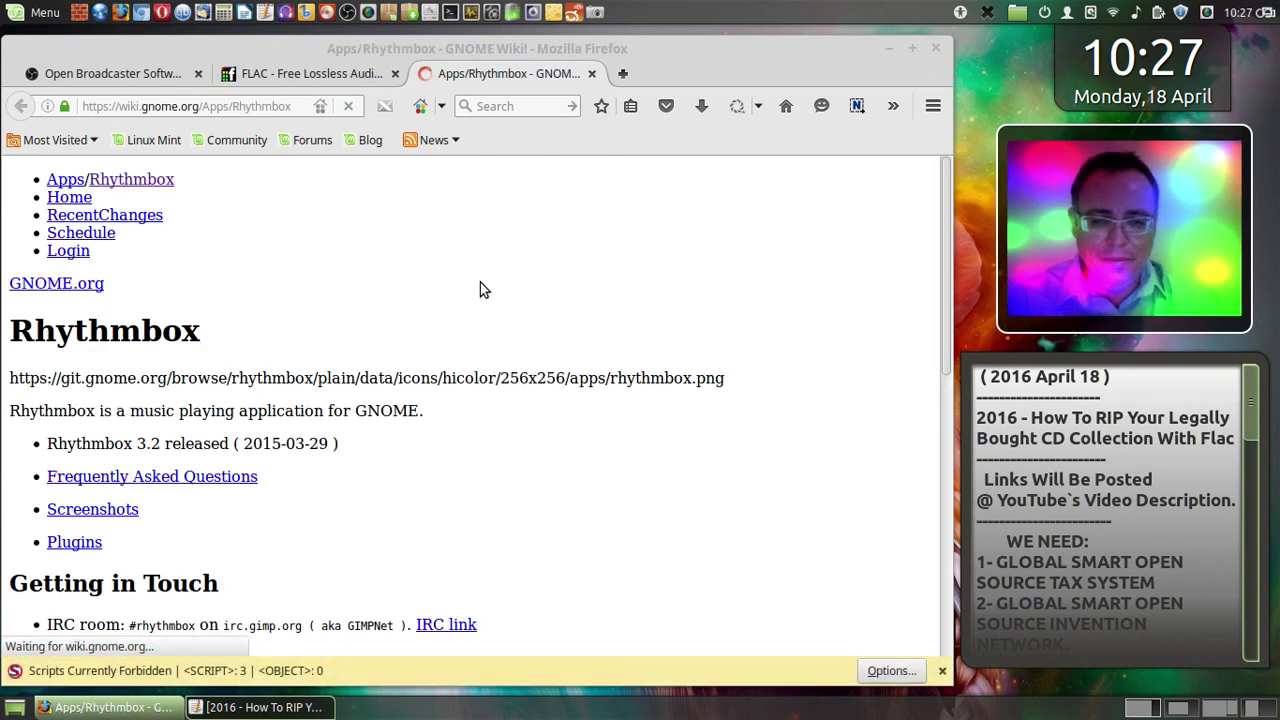
# - Allow scripts from gnome.org on the Rhythmbox wiki page and check the site's NoScript permissions
pyautogui.click(893, 670)
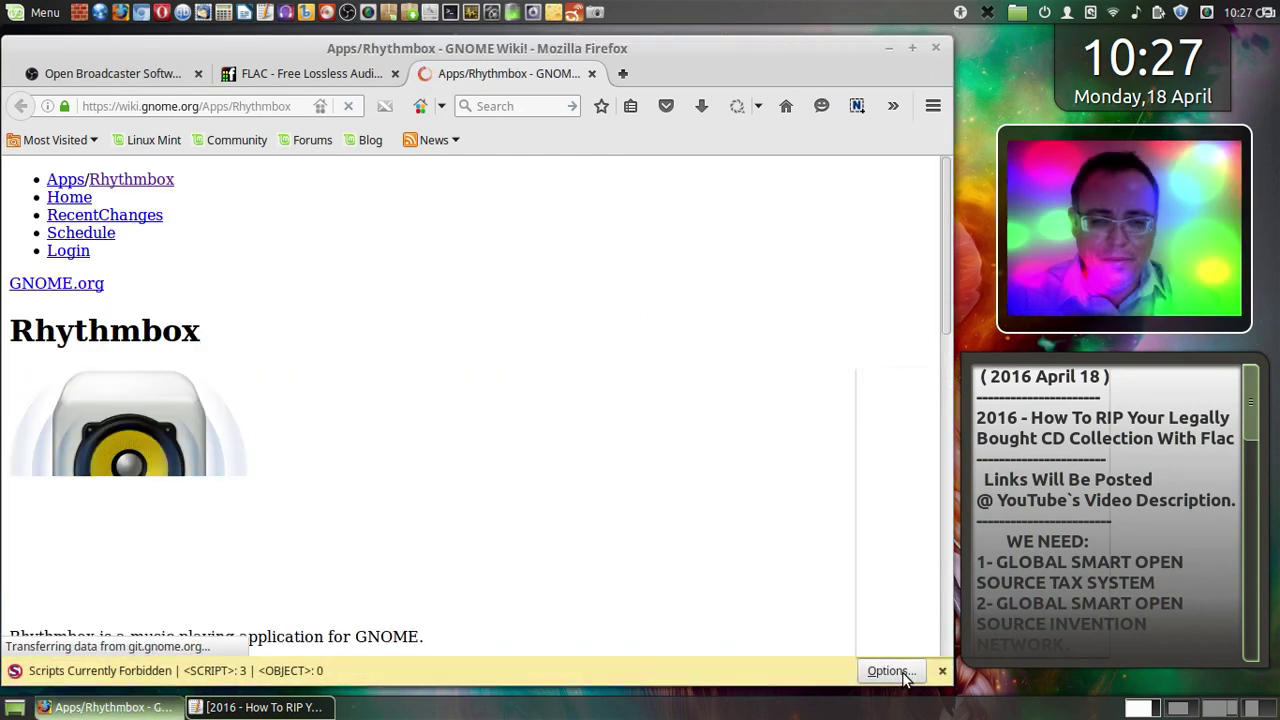
pyautogui.click(903, 671)
pyautogui.click(900, 672)
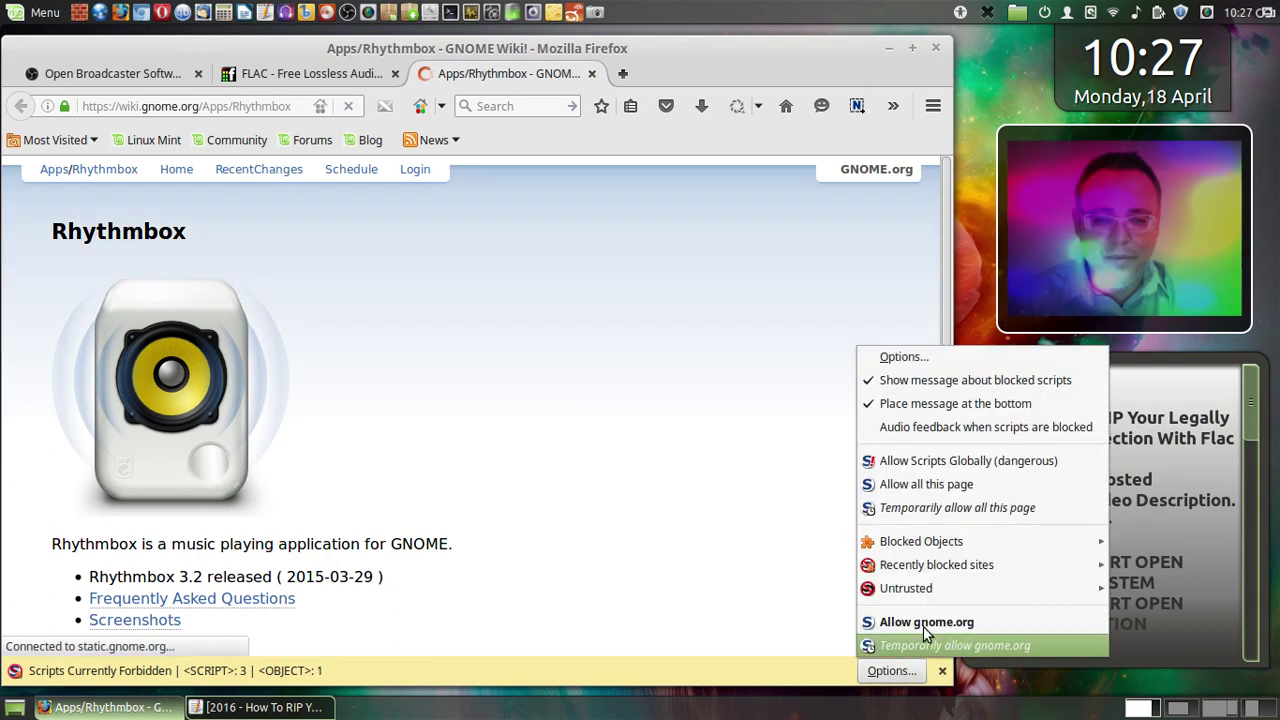
pyautogui.click(910, 648)
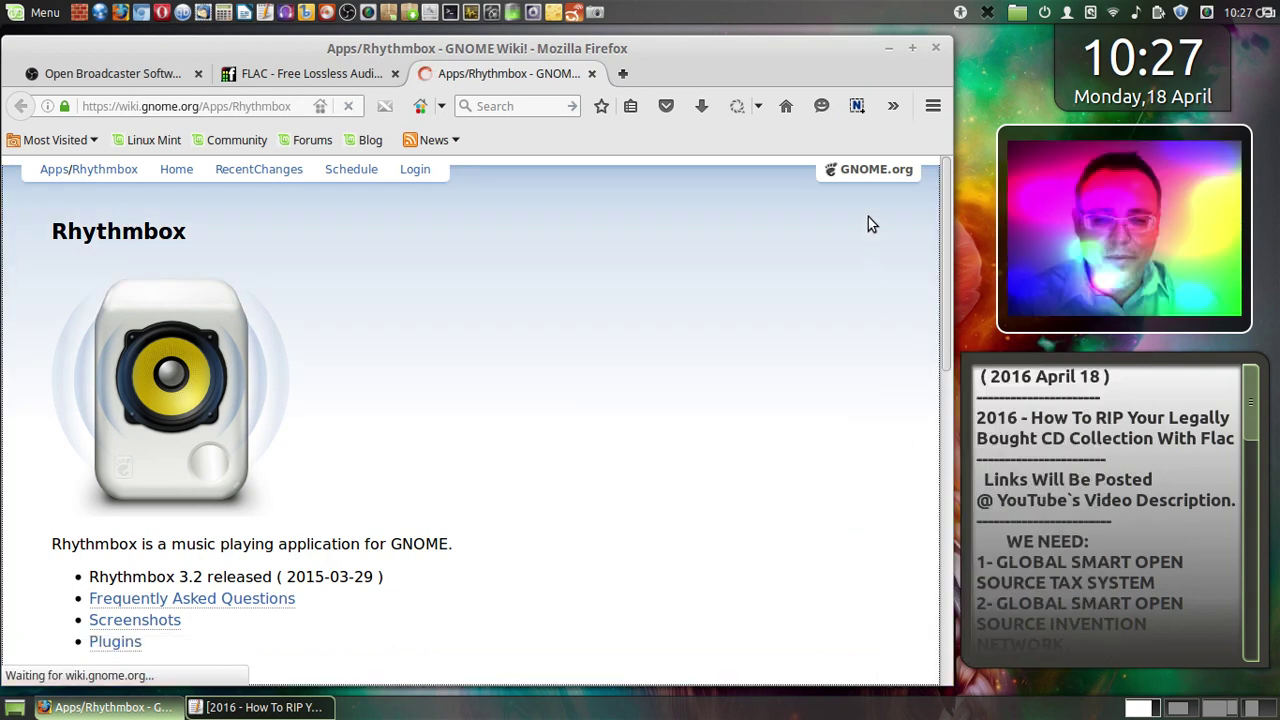
pyautogui.click(895, 108)
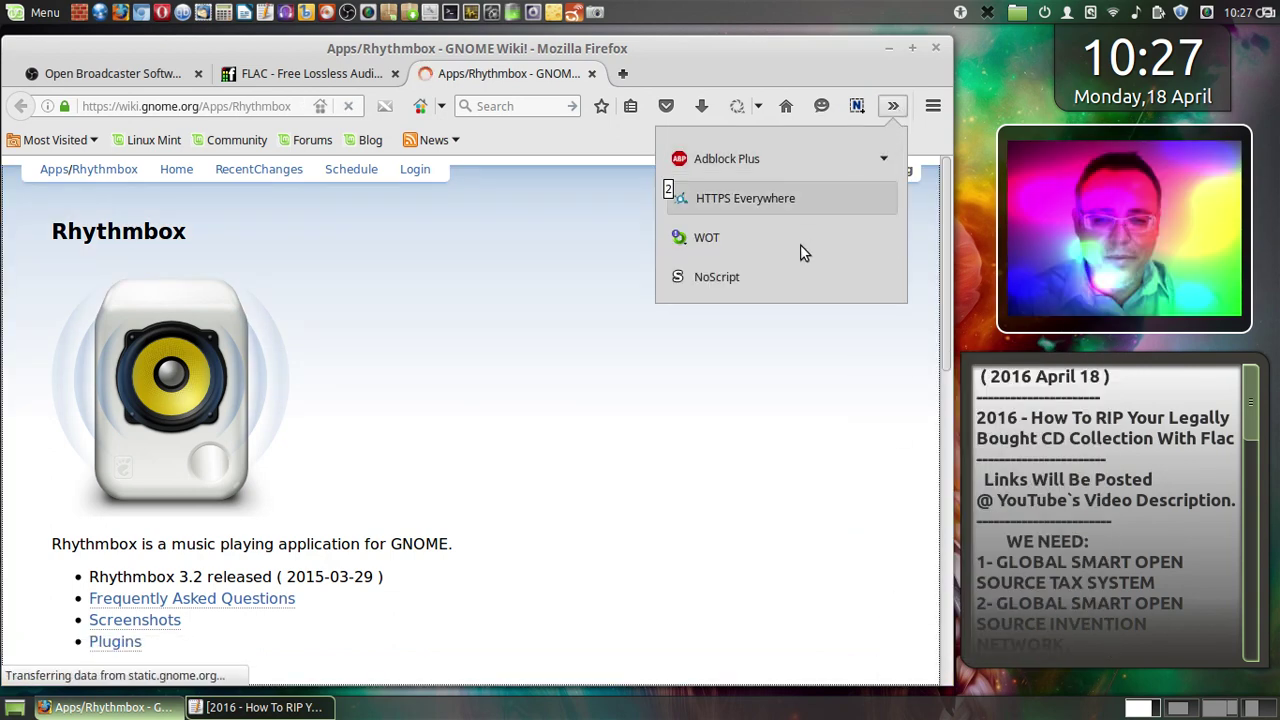
pyautogui.click(768, 270)
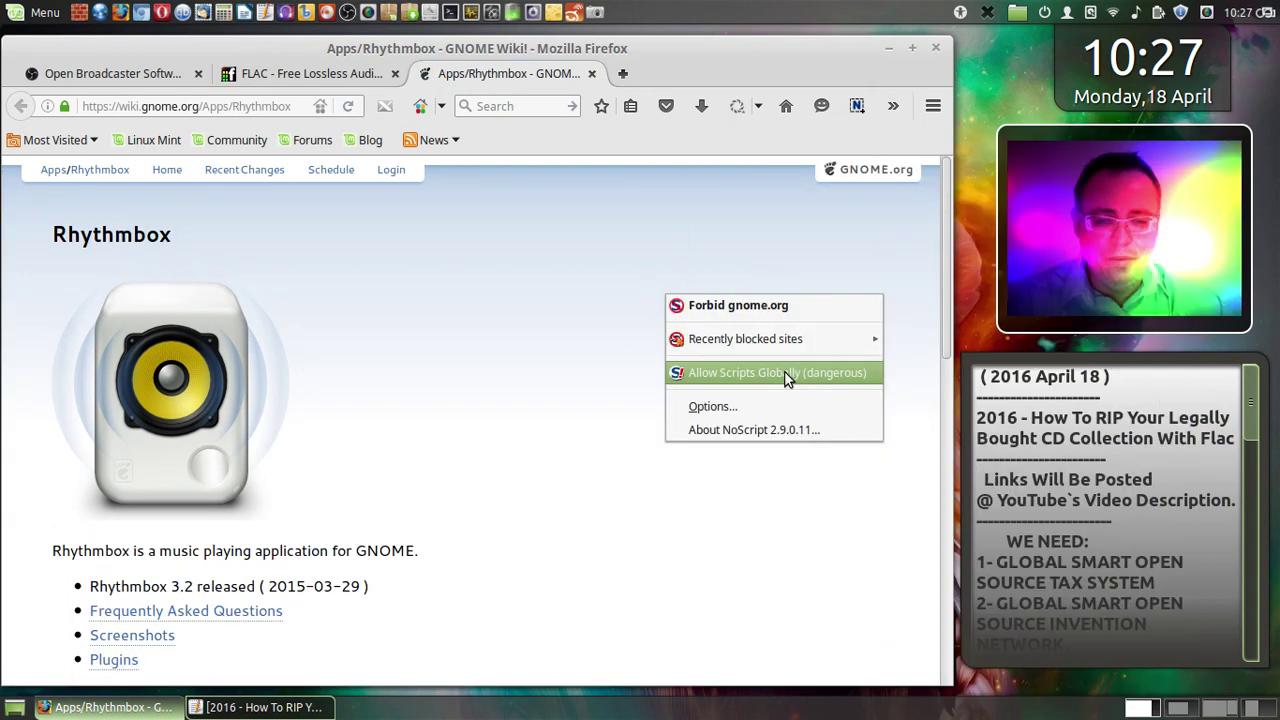
pyautogui.click(583, 291)
# - Look through the Rhythmbox wiki page and copy its web address
pyautogui.scroll(-5, 666, 290)
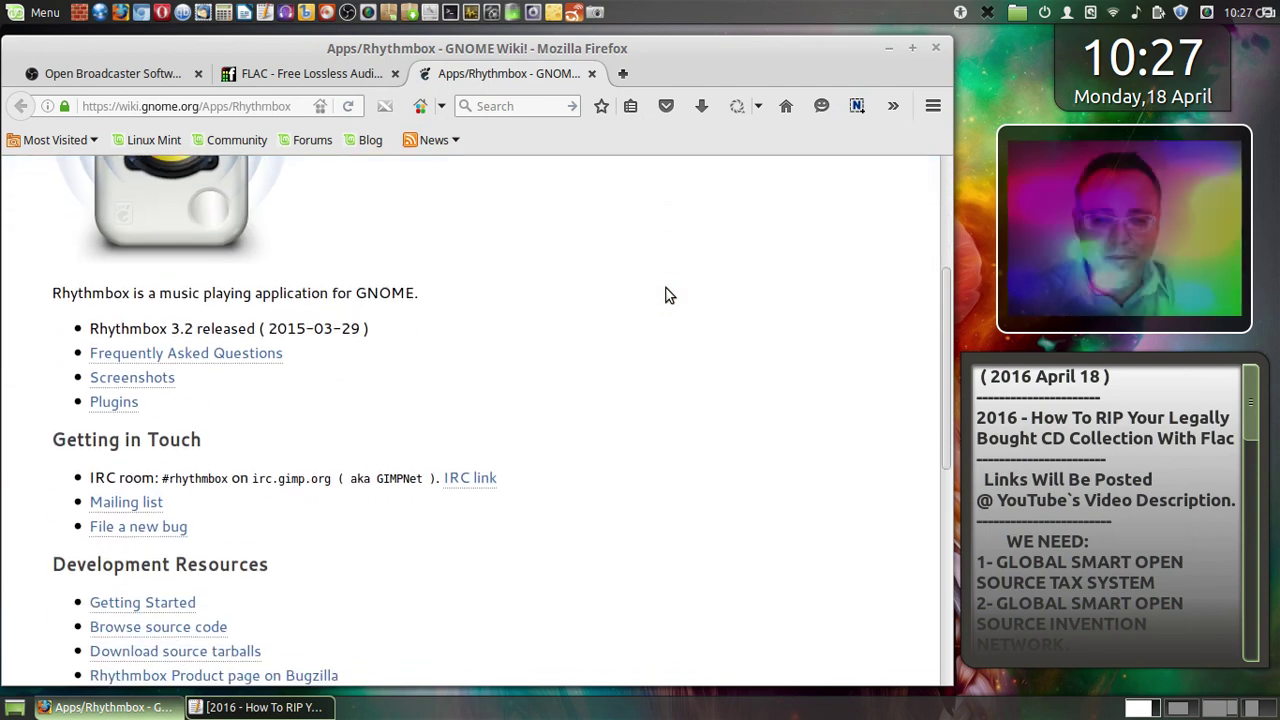
pyautogui.scroll(5, 666, 290)
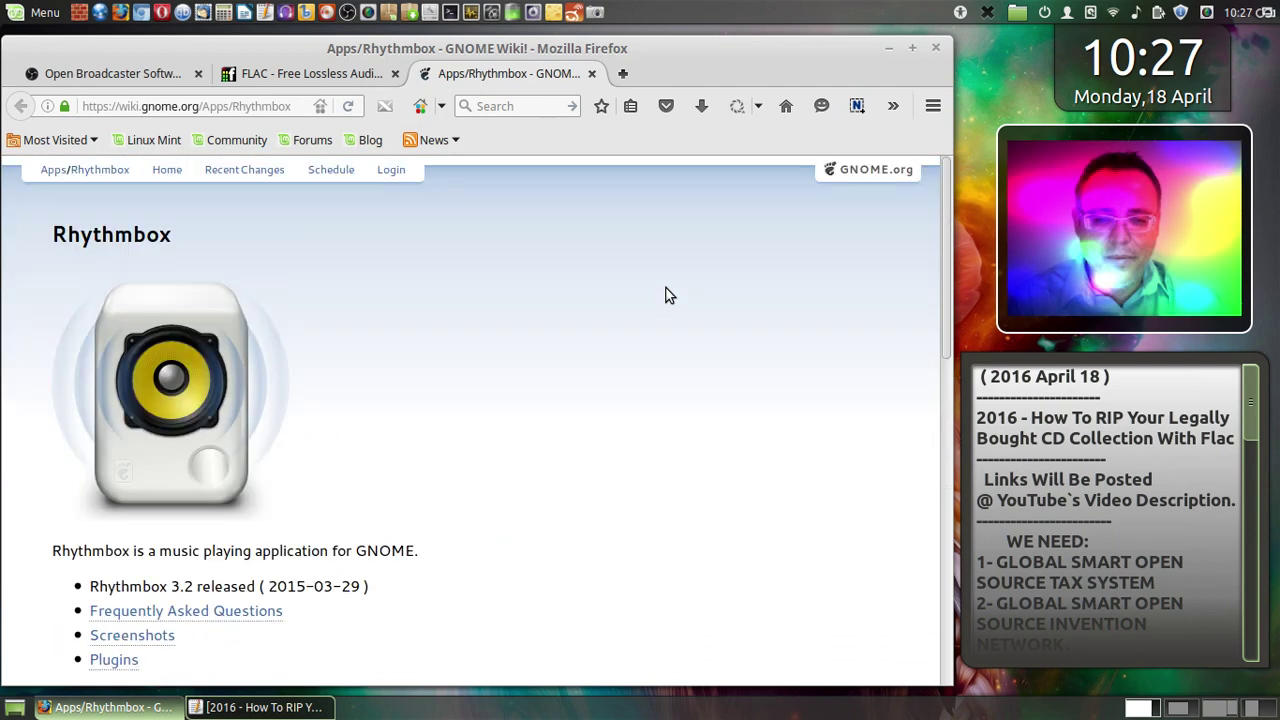
pyautogui.scroll(-7, 666, 290)
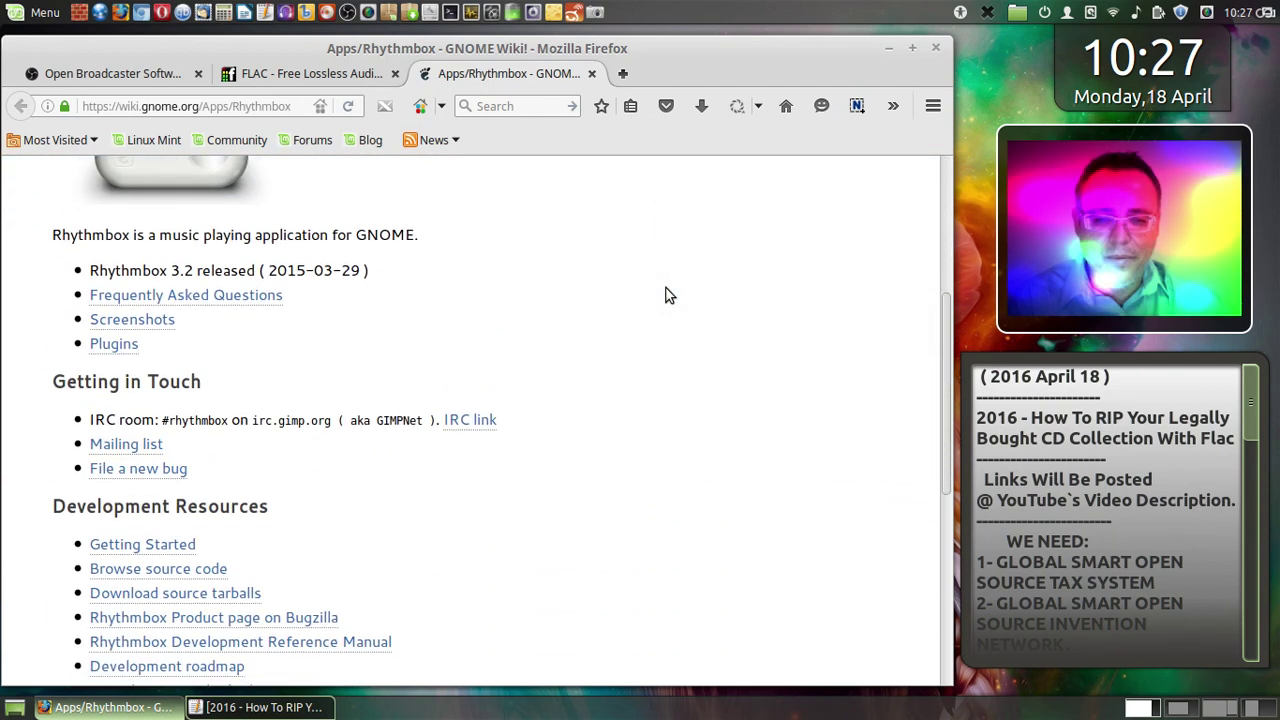
pyautogui.scroll(5, 666, 294)
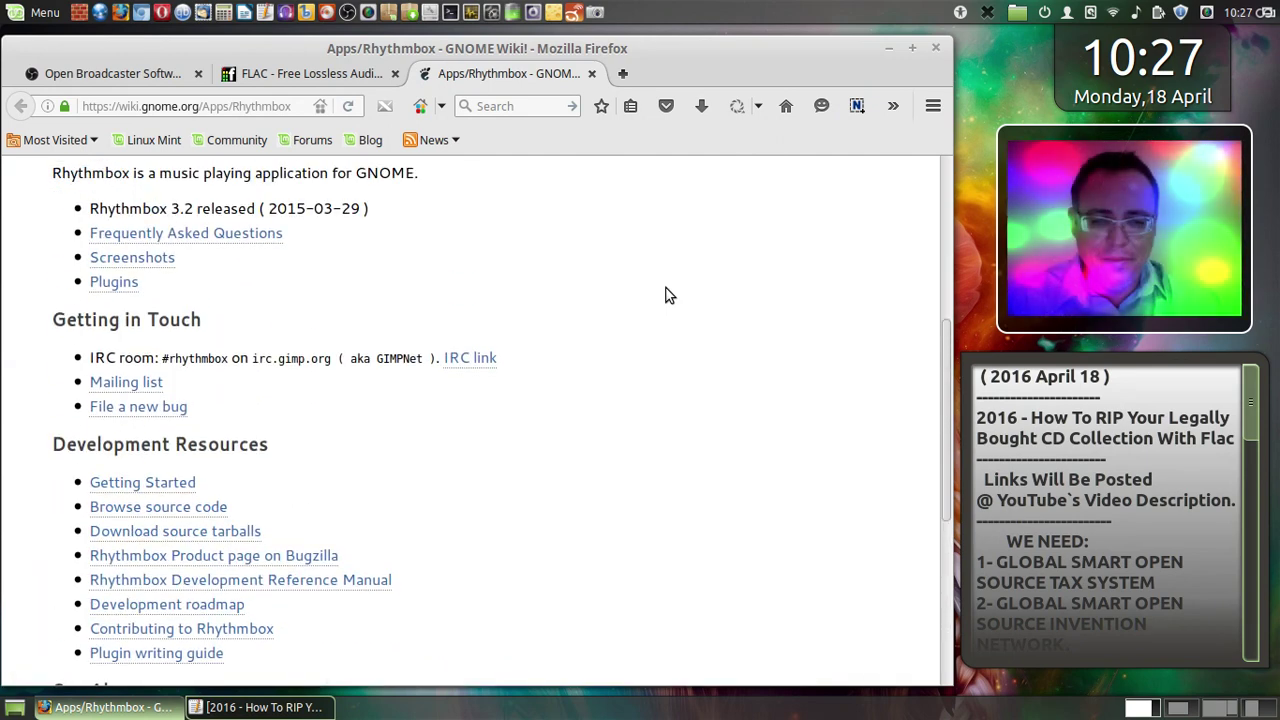
pyautogui.click(284, 106)
pyautogui.rightClick(285, 107)
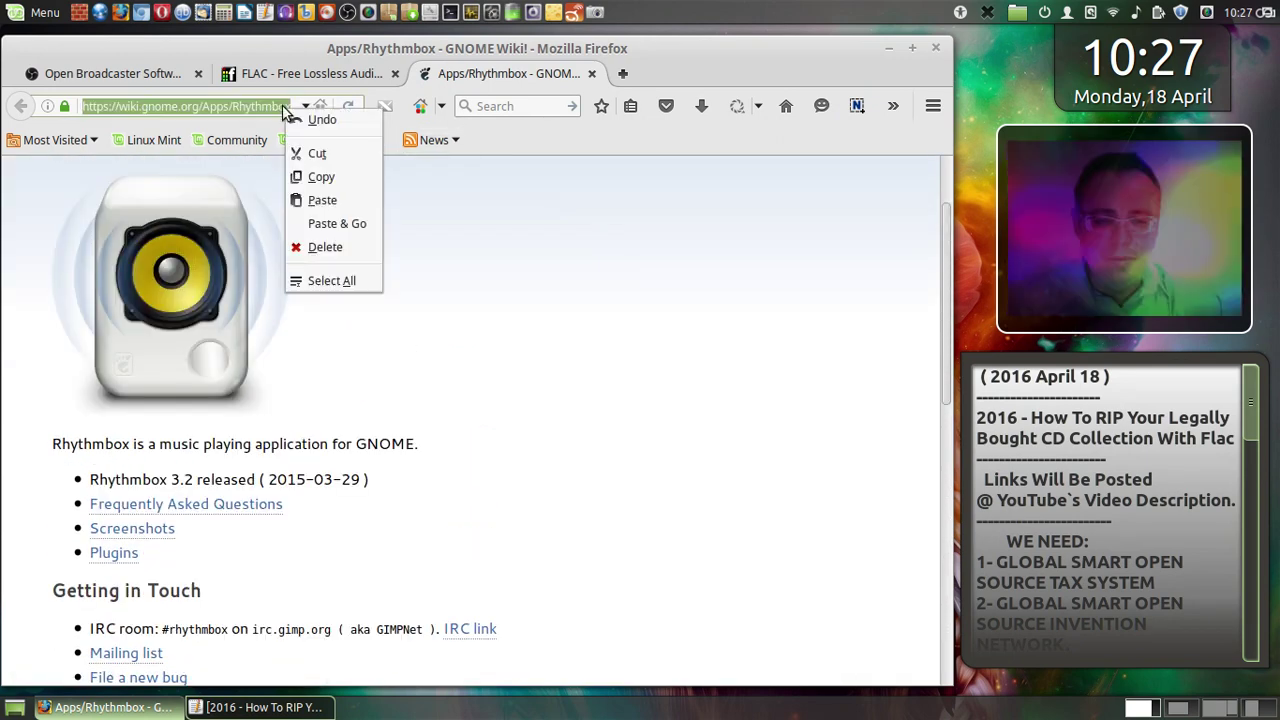
pyautogui.click(323, 177)
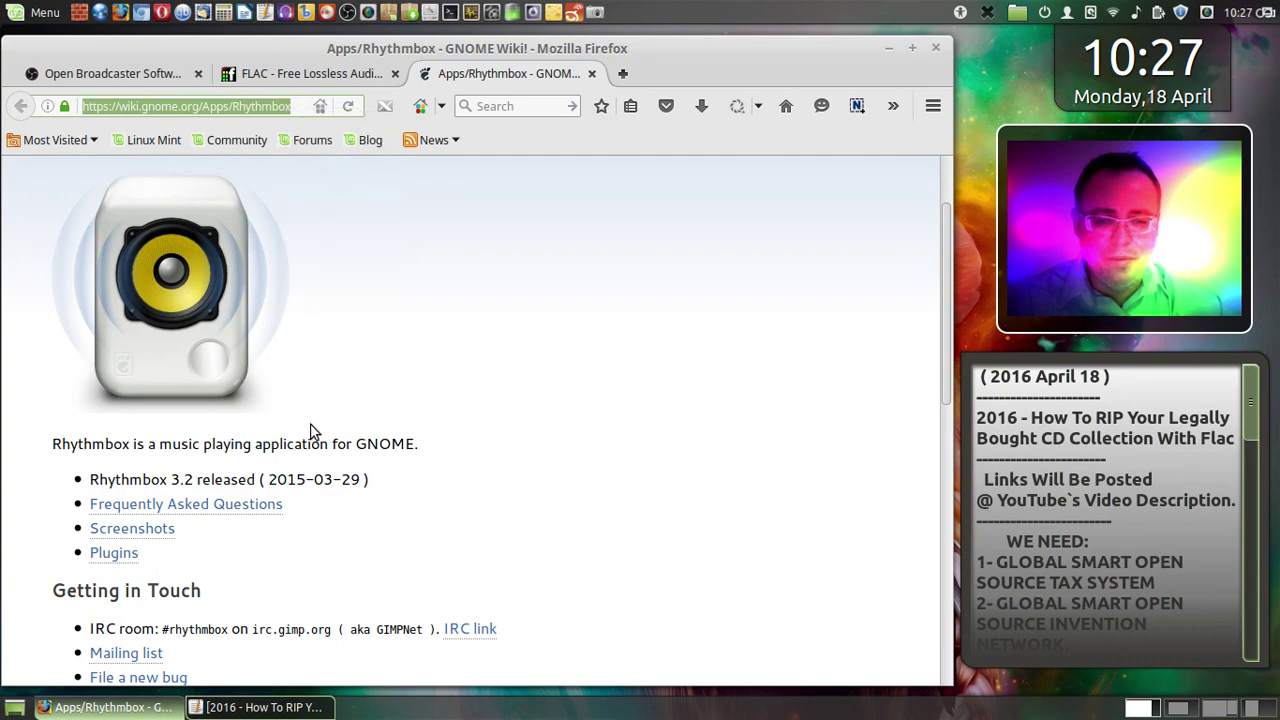
pyautogui.click(130, 709)
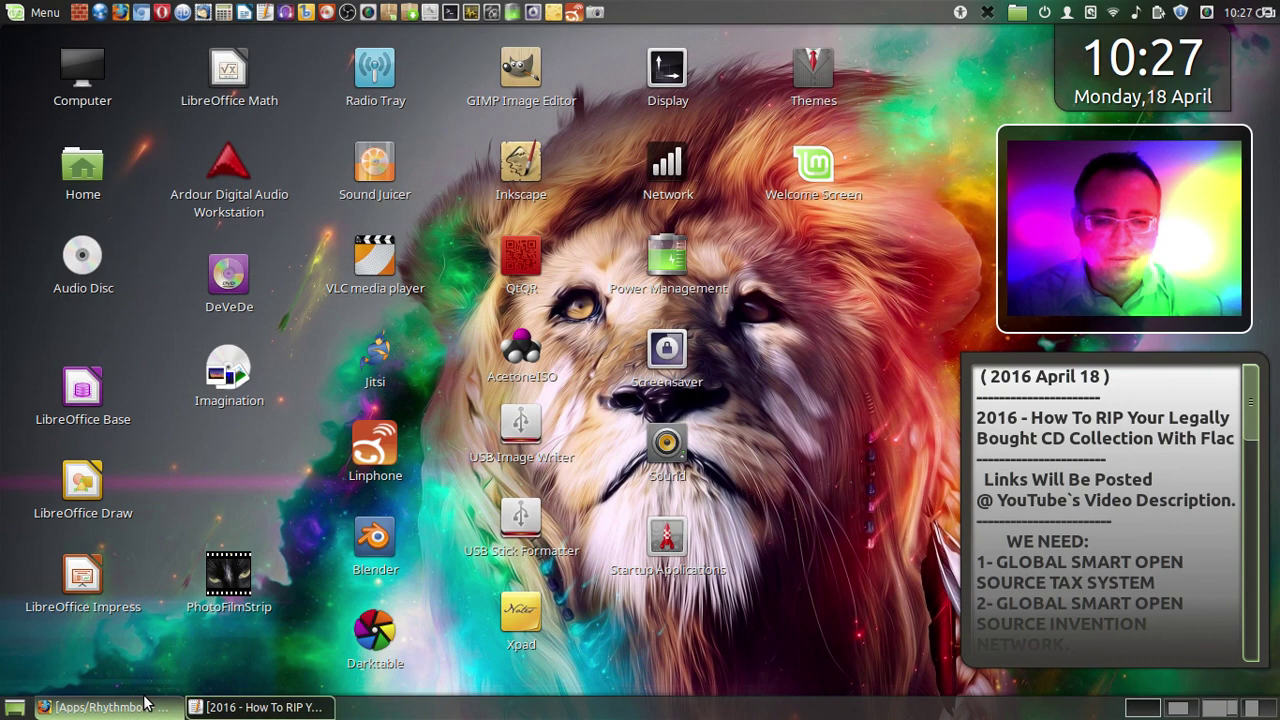
pyautogui.click(262, 708)
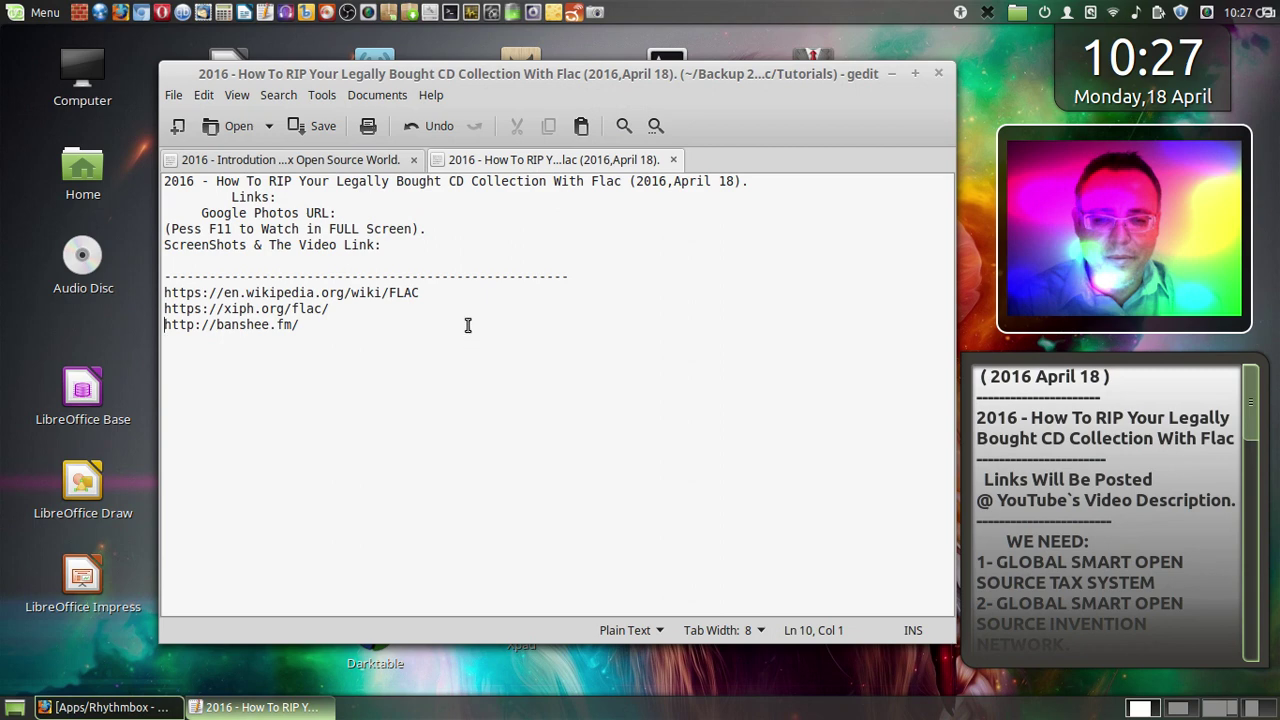
pyautogui.click(338, 309)
pyautogui.press('Return')
pyautogui.rightClick(237, 324)
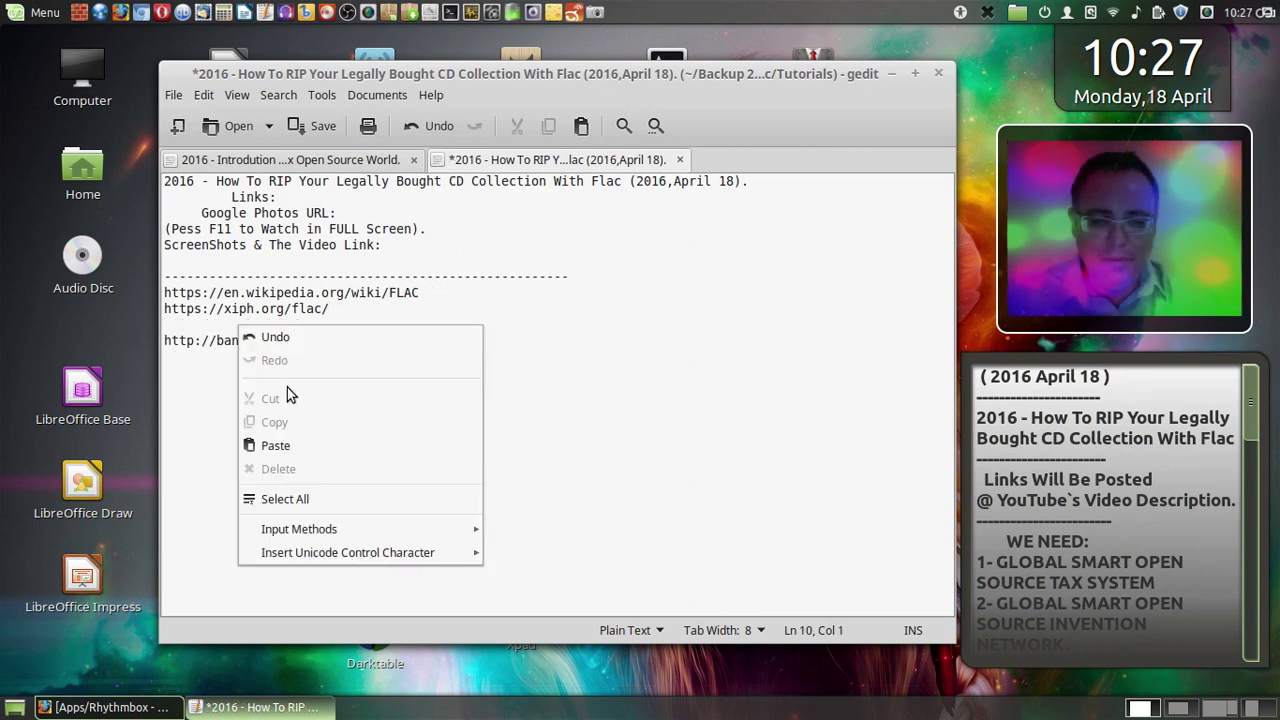
pyautogui.click(286, 443)
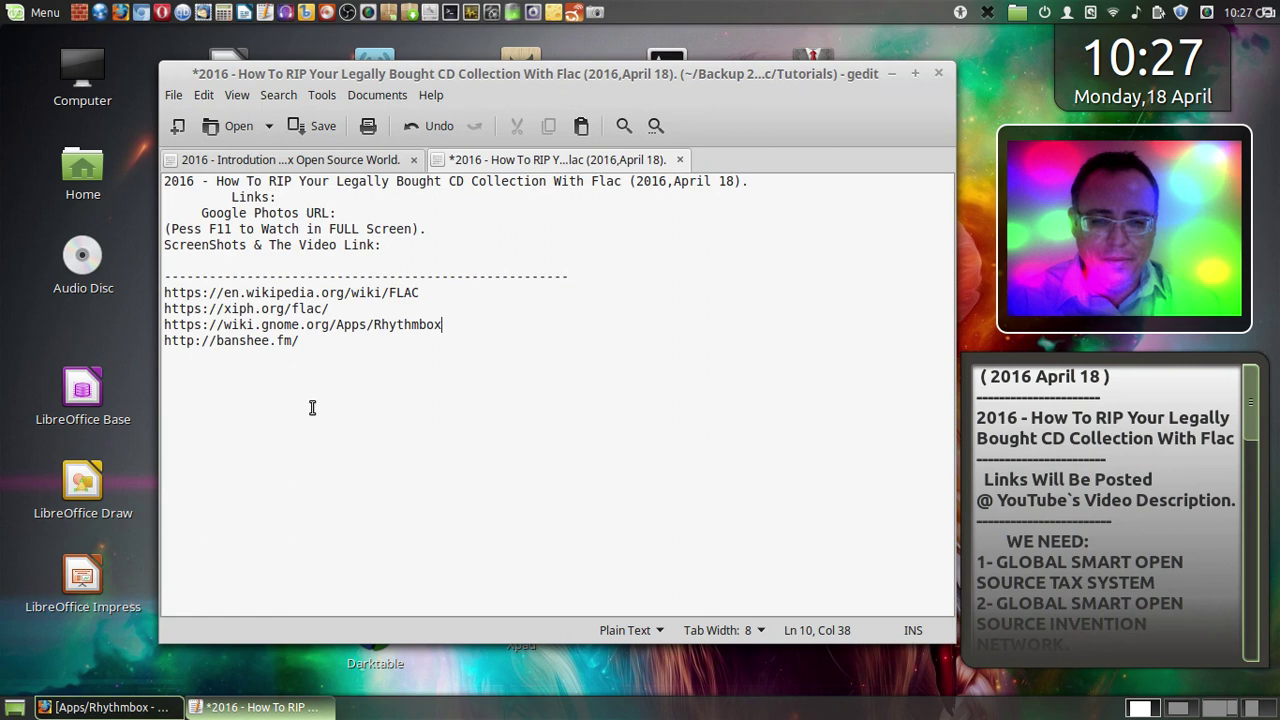
pyautogui.click(312, 128)
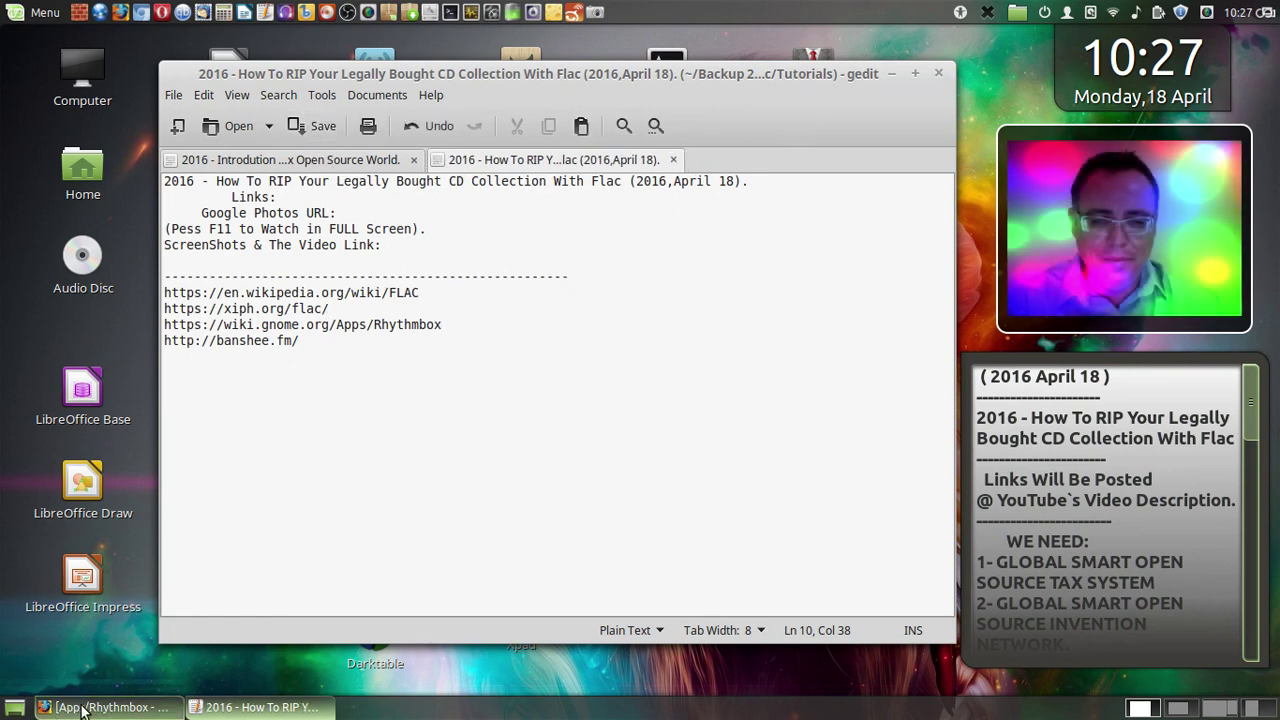
# - Return to the Rhythmbox workspace and show the credits in the About Rhythmbox window
pyautogui.moveTo(3, 4)
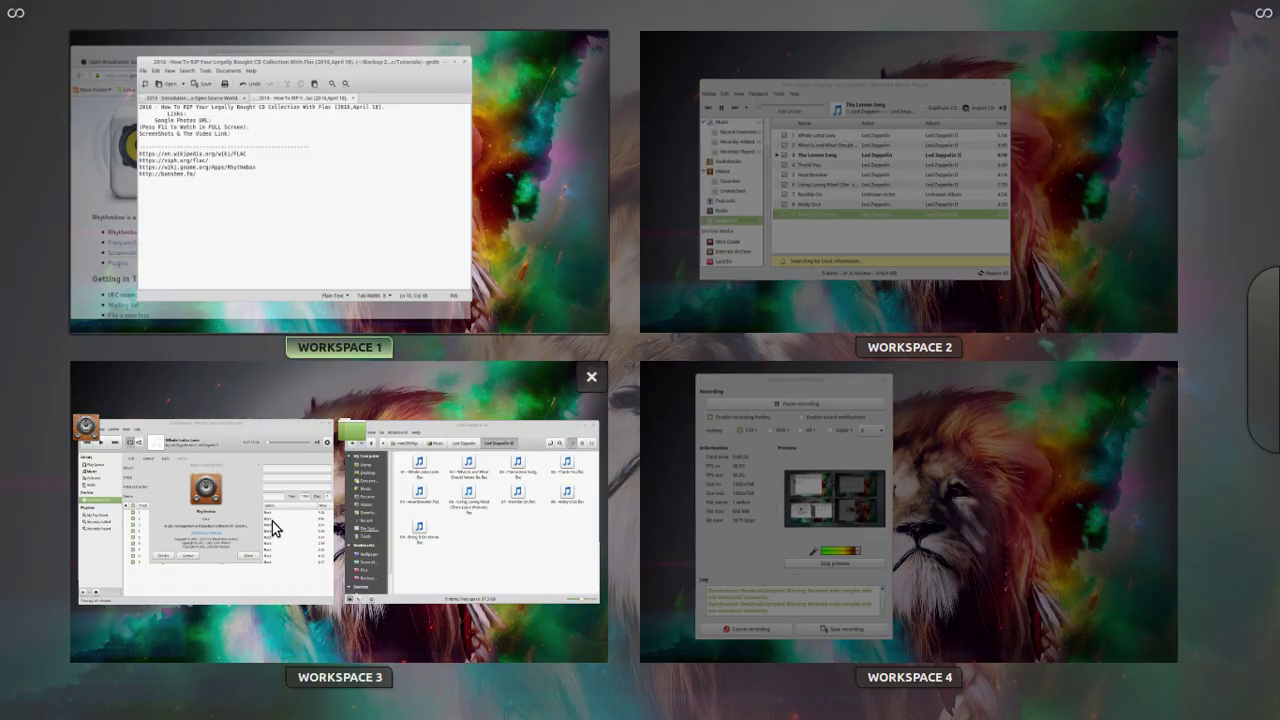
pyautogui.click(272, 522)
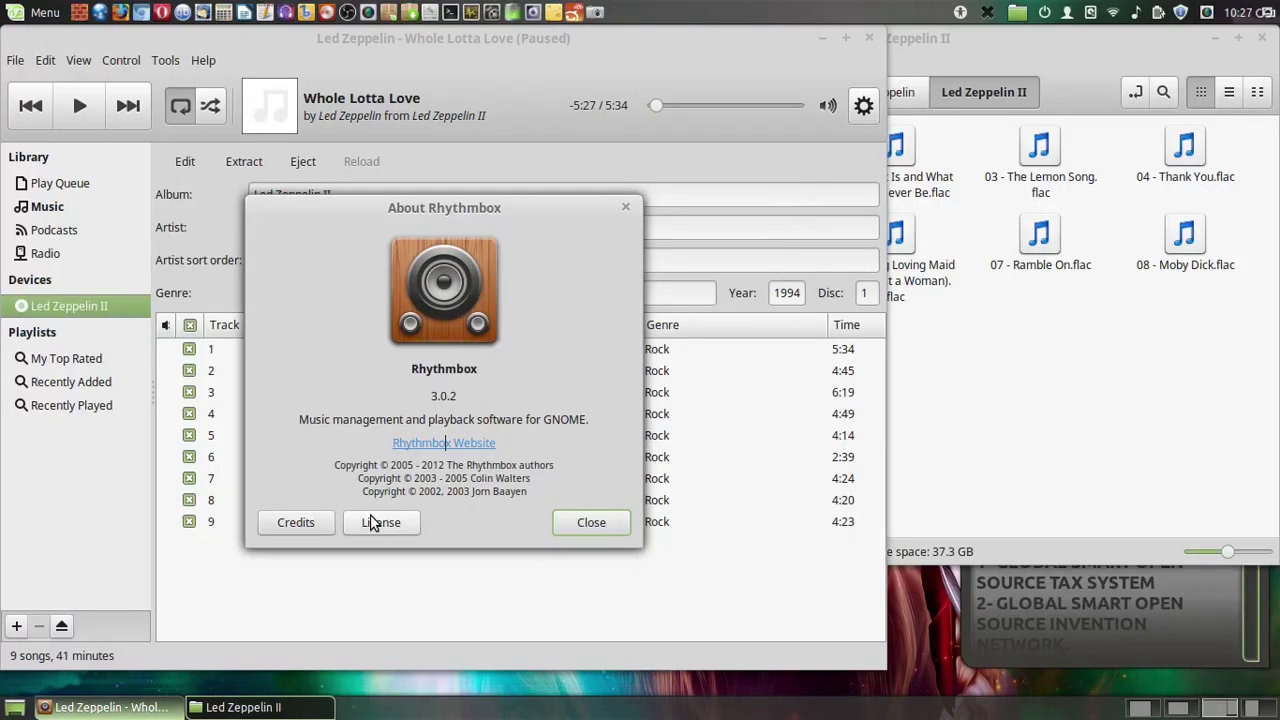
pyautogui.click(273, 522)
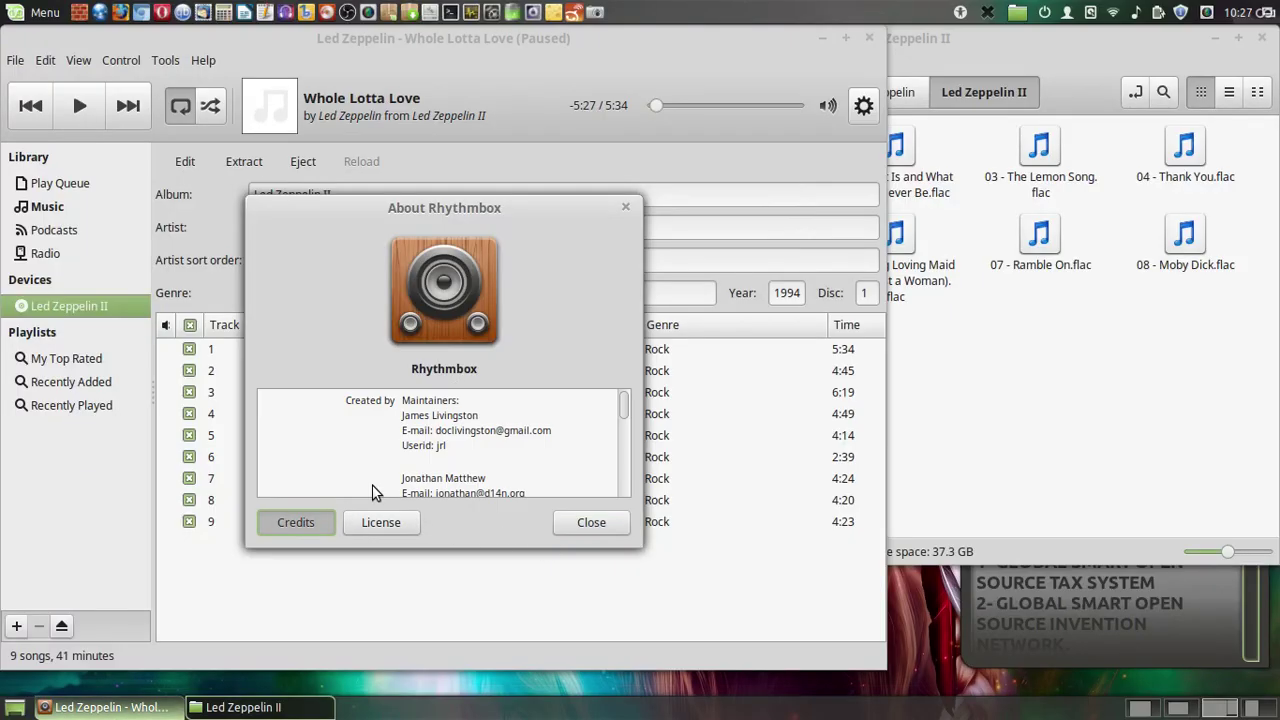
# - Read through the full credits and the license text in the About Rhythmbox window and close it
pyautogui.scroll(-1, 558, 417)
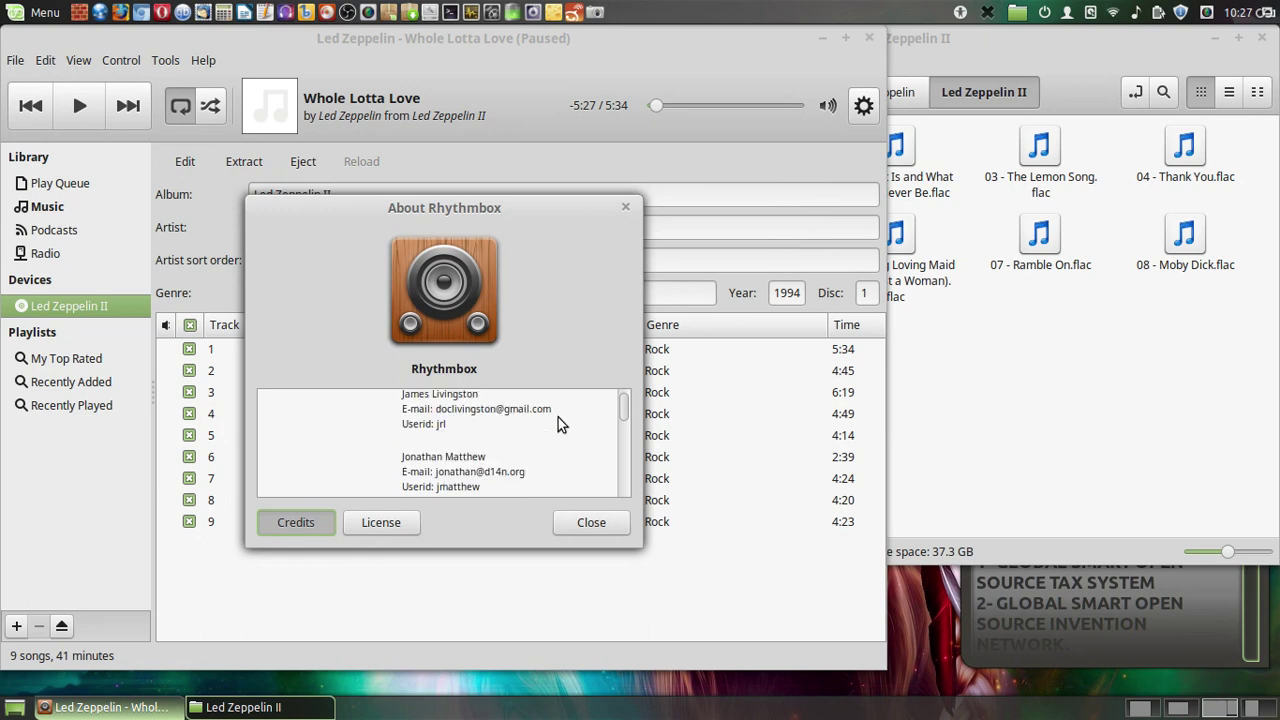
pyautogui.scroll(-5, 558, 417)
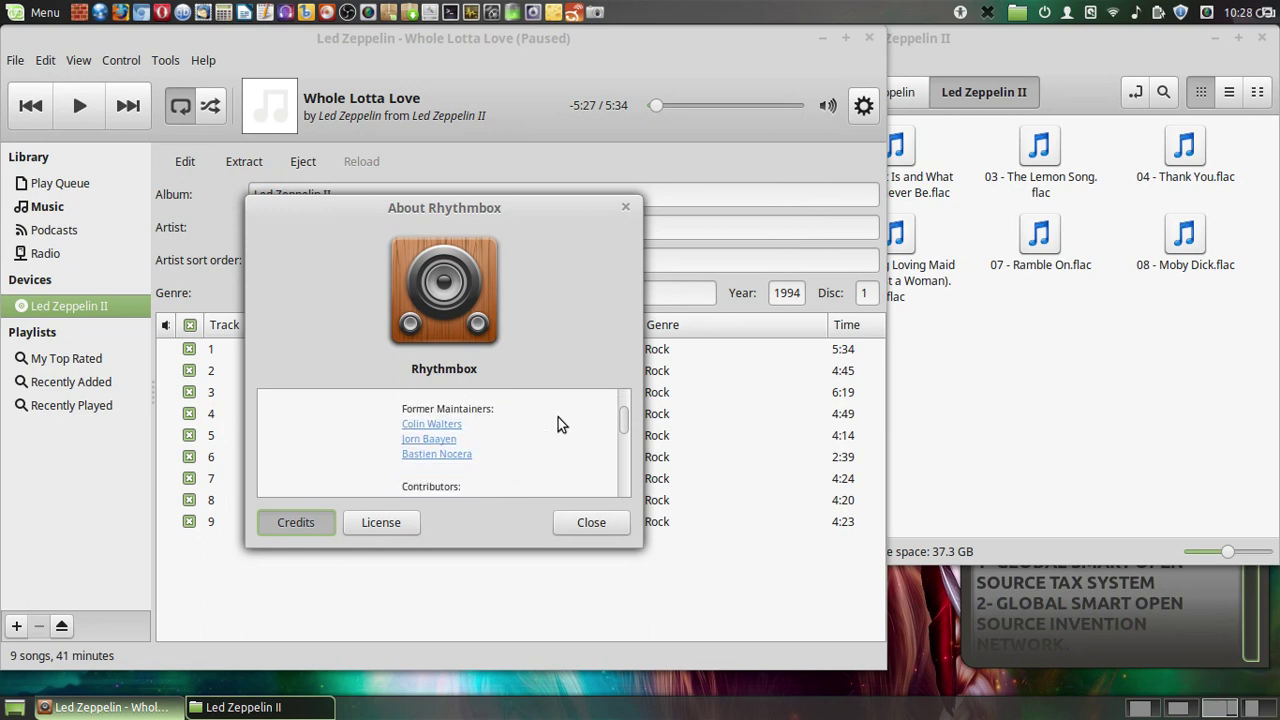
pyautogui.scroll(-6, 558, 417)
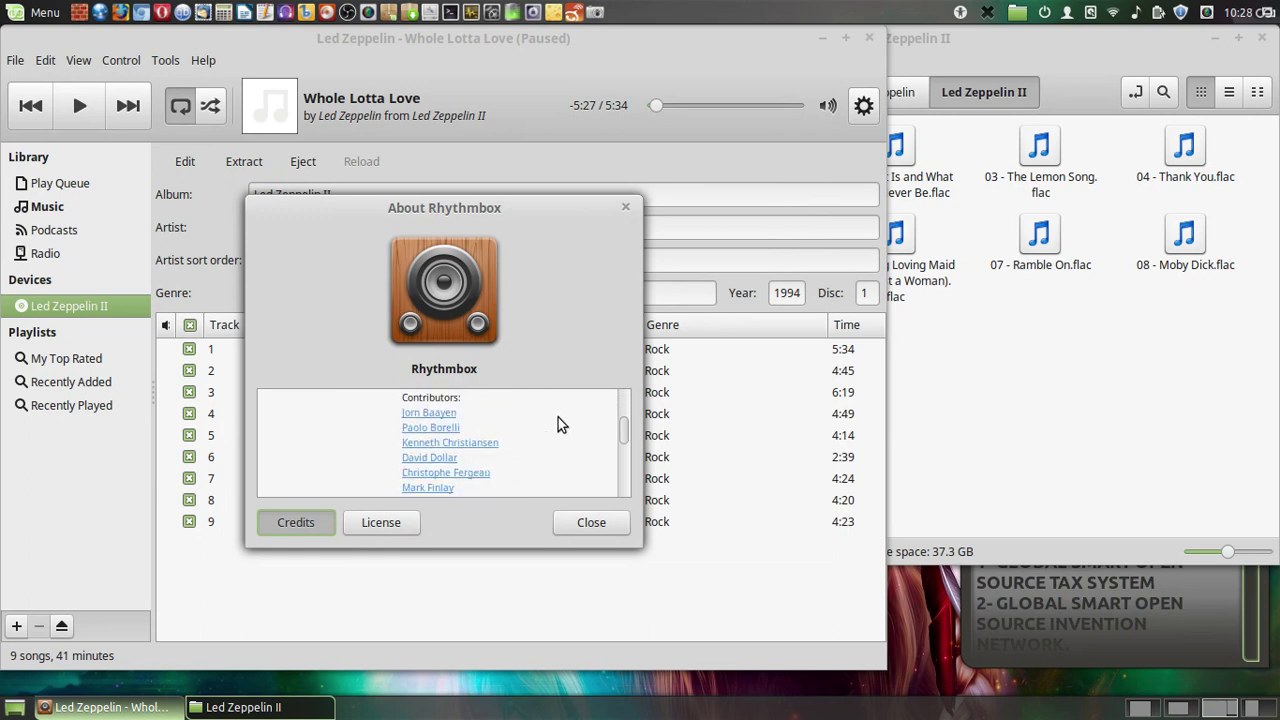
pyautogui.scroll(-8, 558, 417)
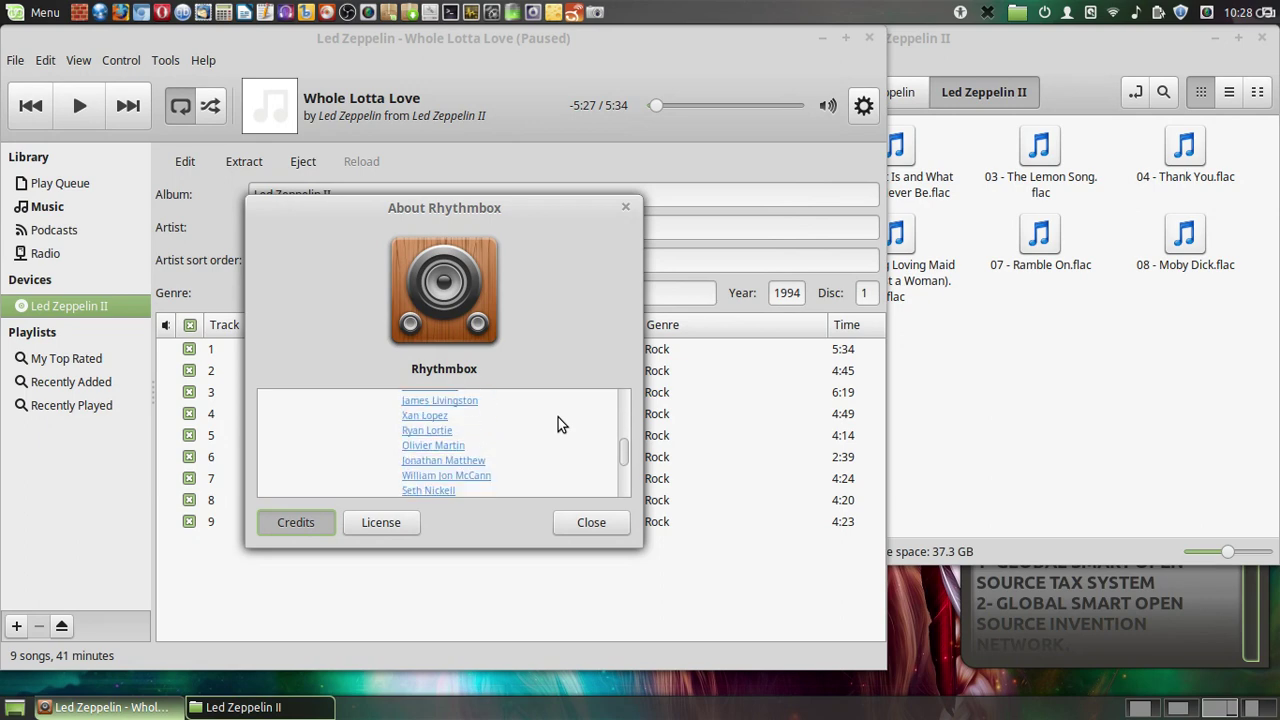
pyautogui.scroll(-10, 558, 417)
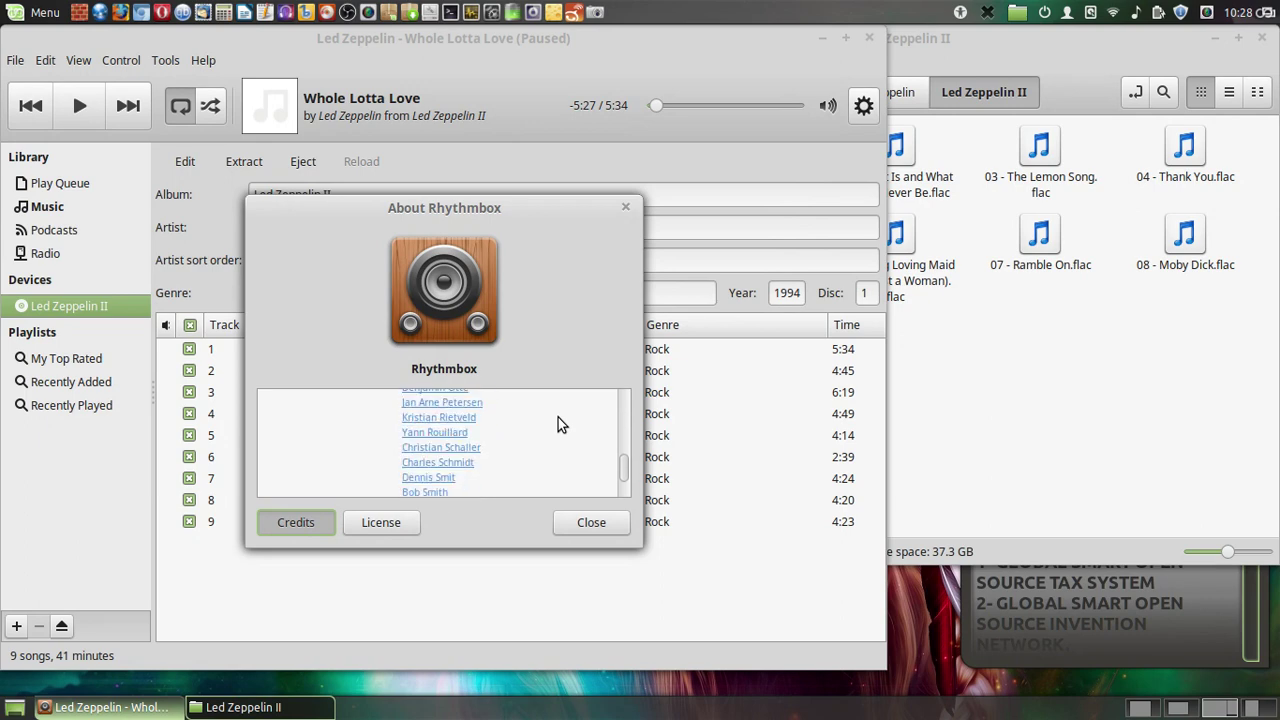
pyautogui.scroll(-2, 558, 422)
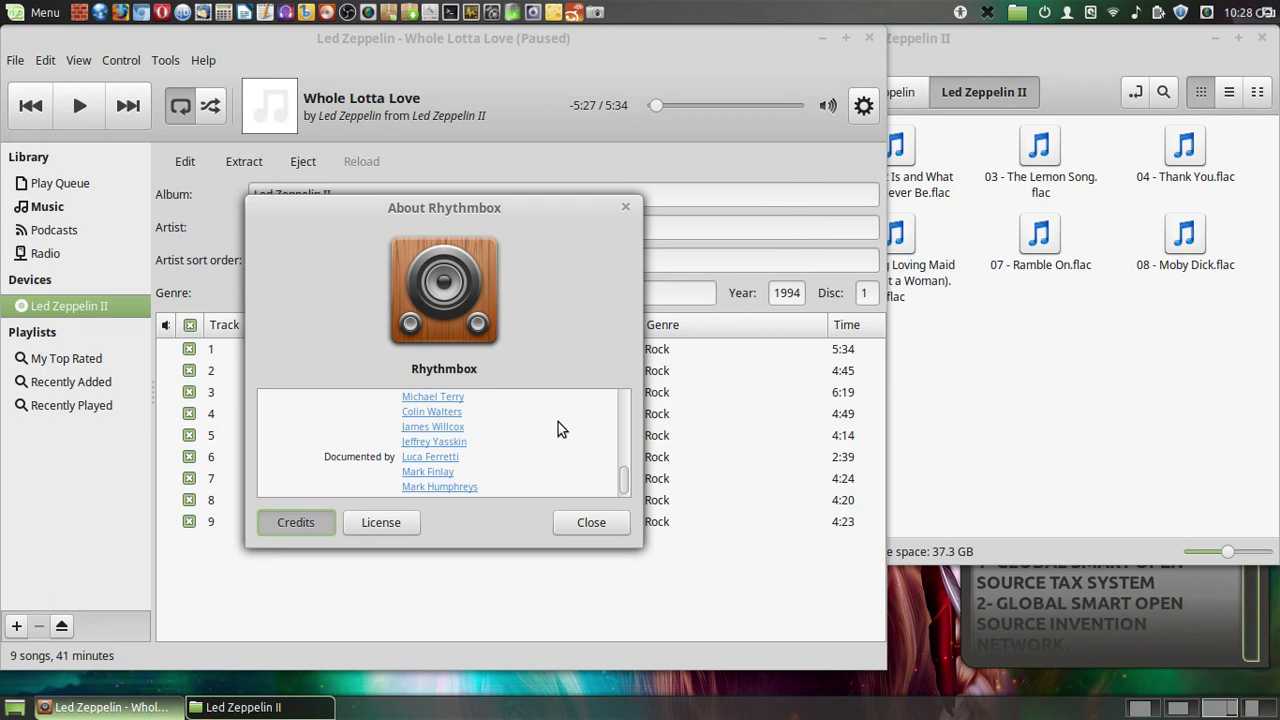
pyautogui.click(363, 527)
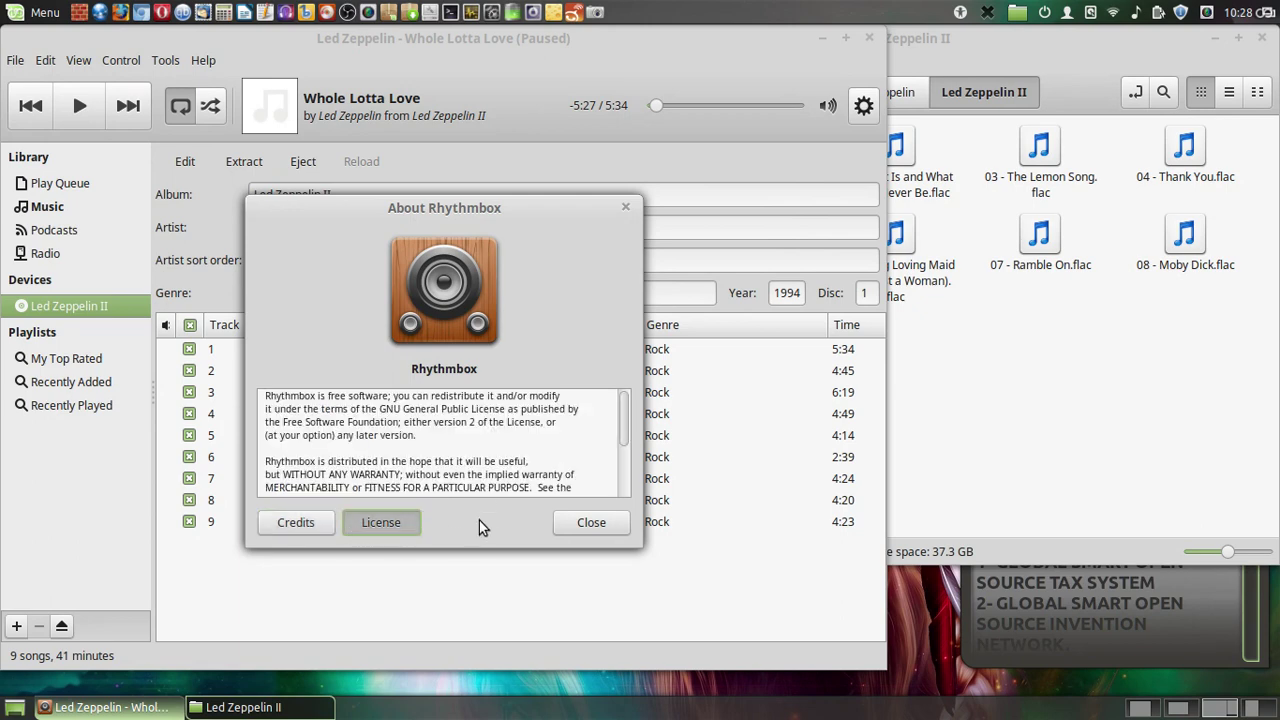
pyautogui.scroll(-3, 556, 483)
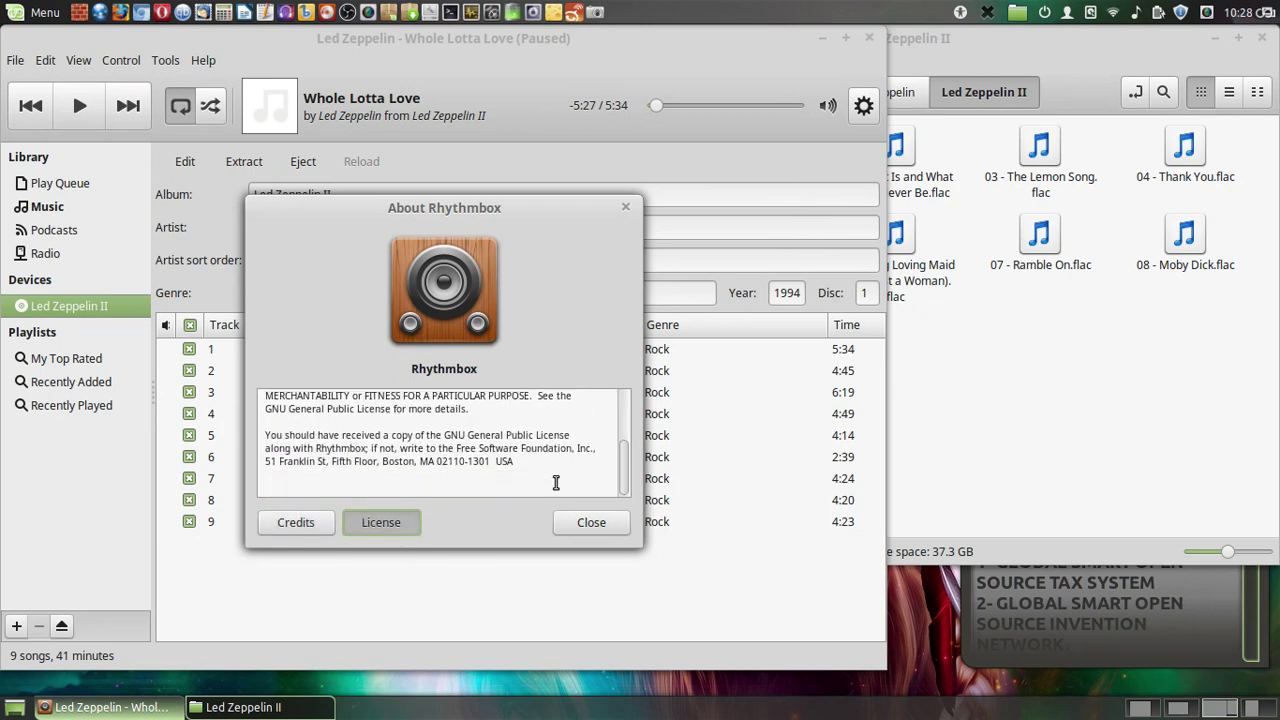
pyautogui.click(592, 526)
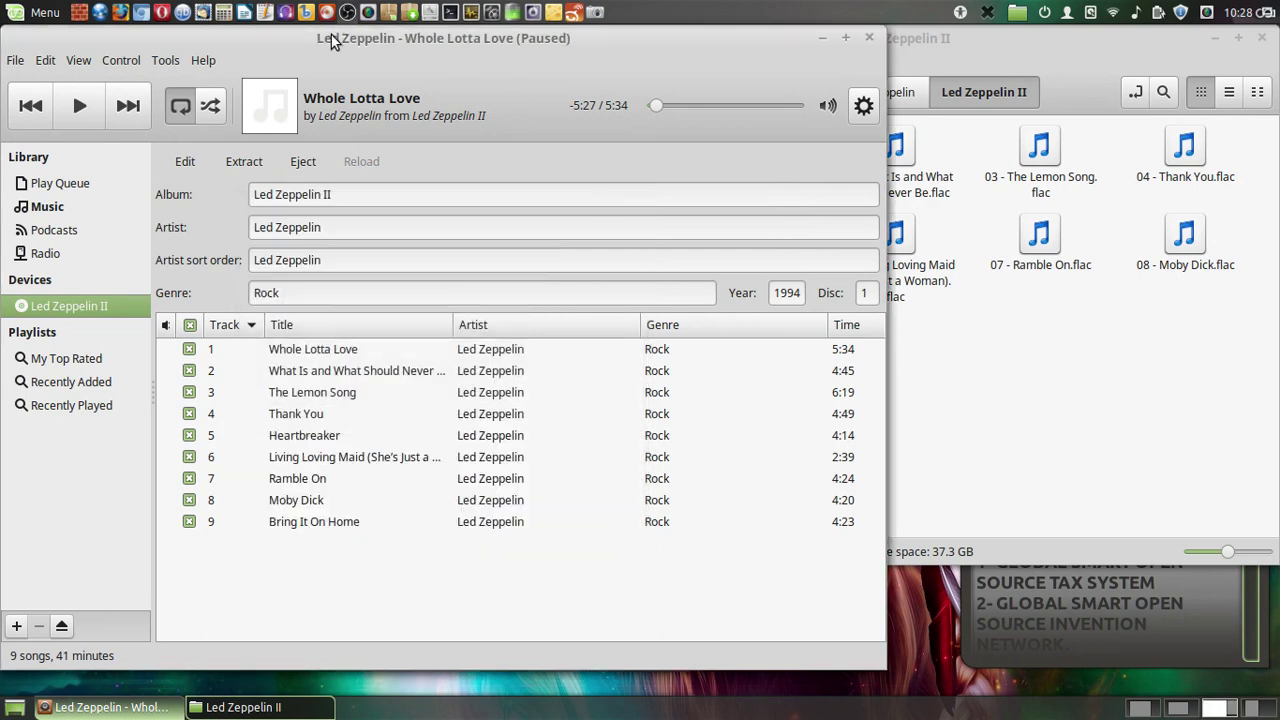
# - Minimize Rhythmbox and create a new folder named RIP inside the Music folder in the file manager
pyautogui.click(110, 707)
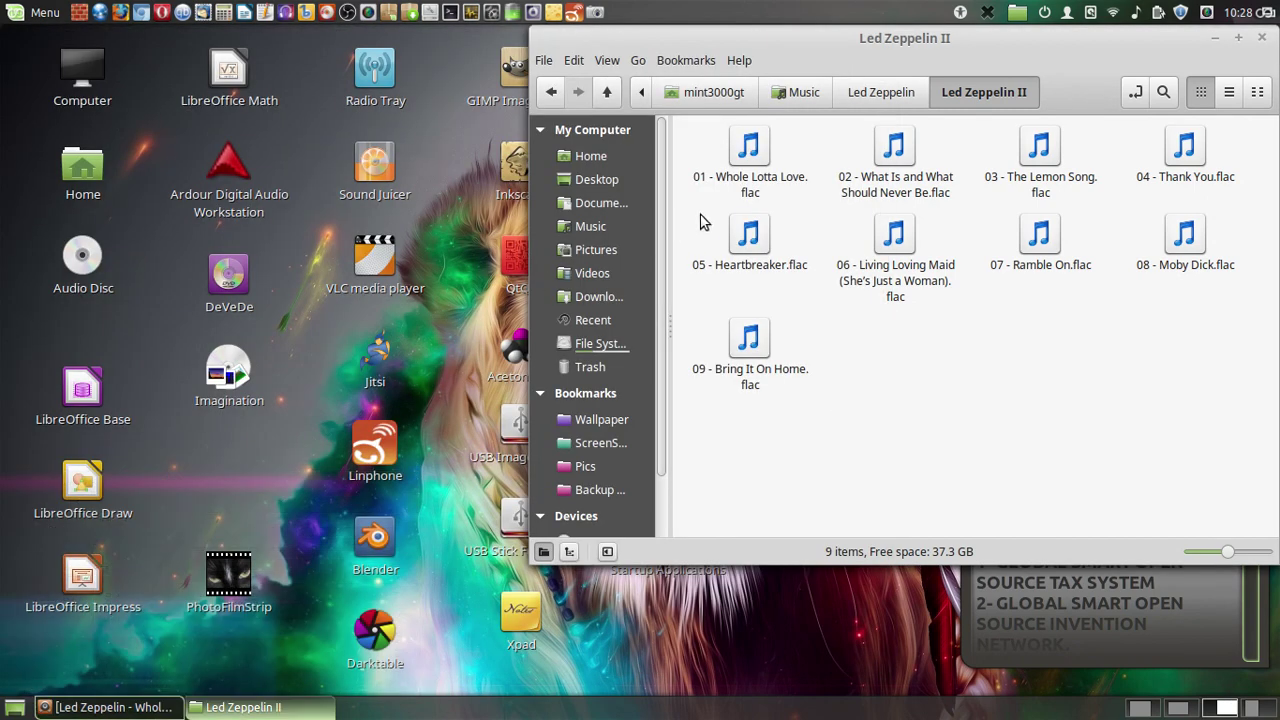
pyautogui.click(885, 95)
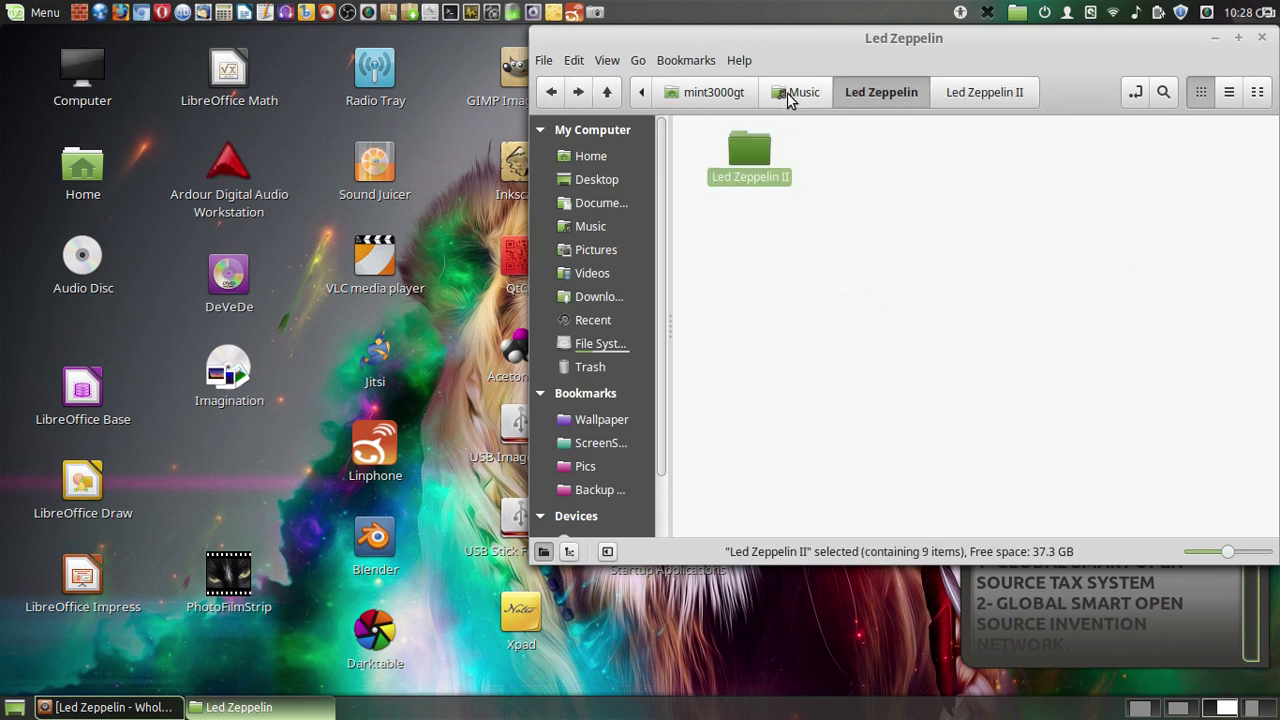
pyautogui.click(790, 95)
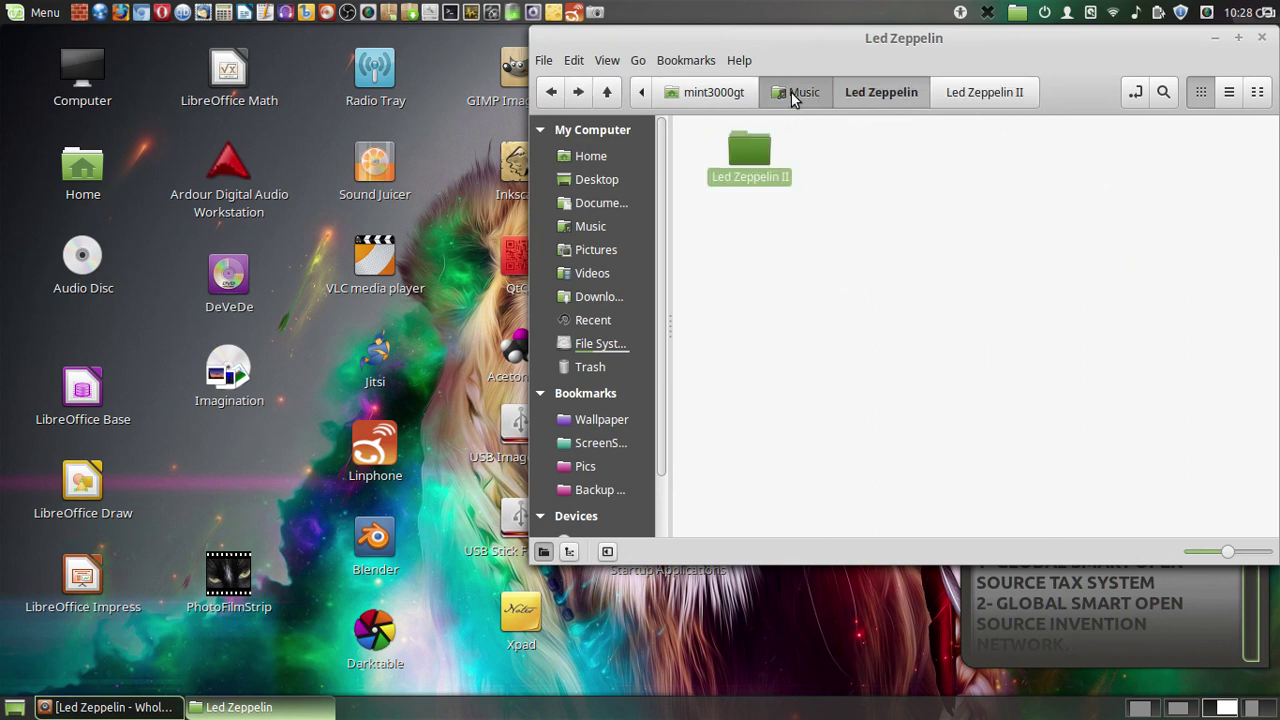
pyautogui.rightClick(793, 322)
pyautogui.click(825, 335)
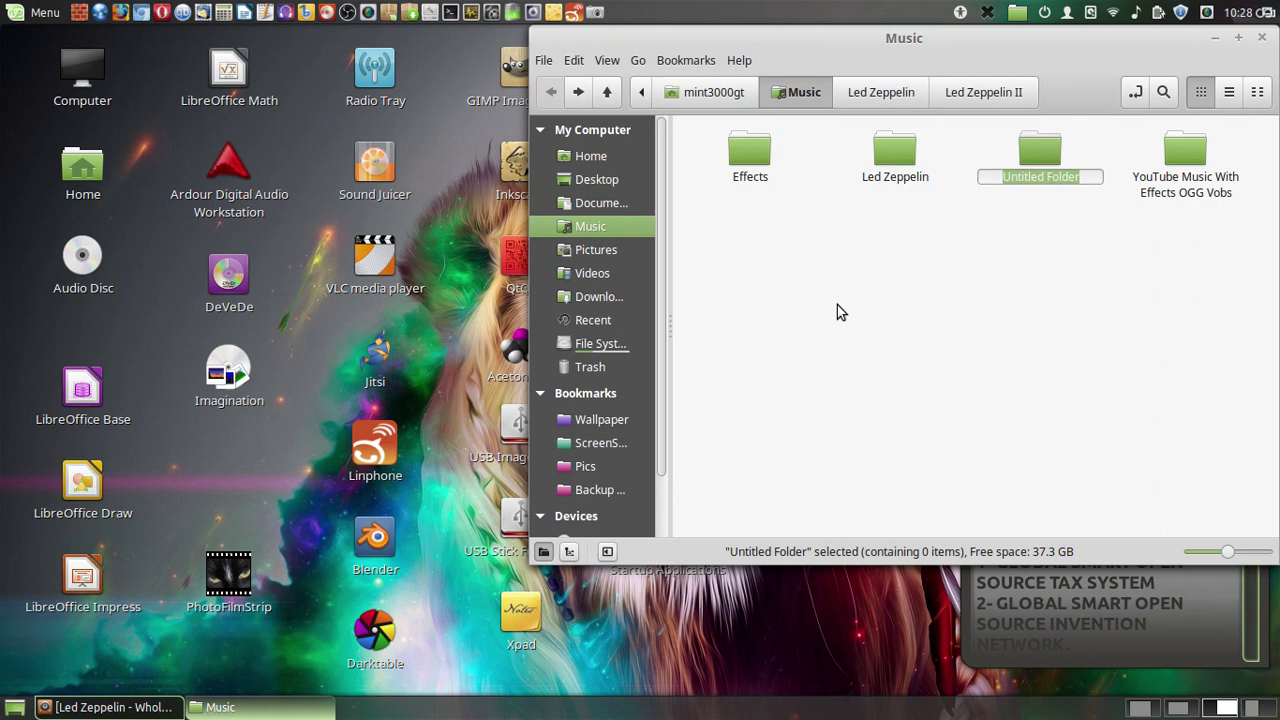
pyautogui.write('RIP')
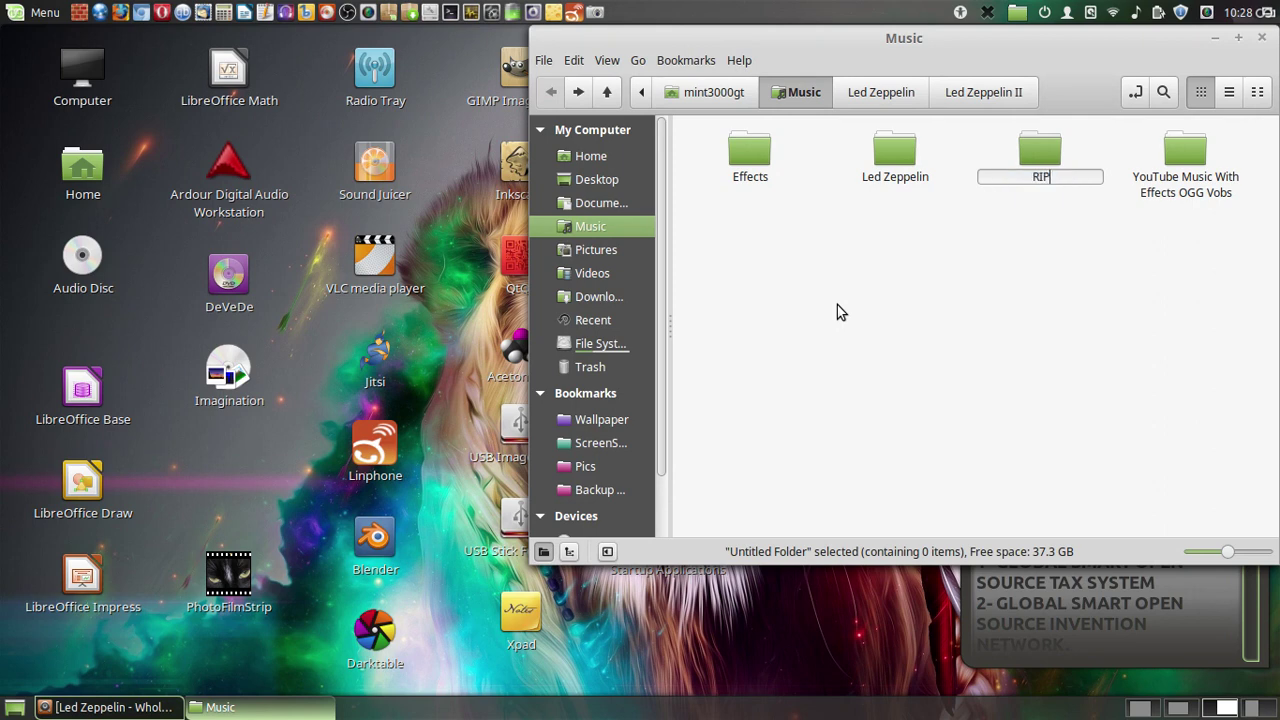
pyautogui.press('Return')
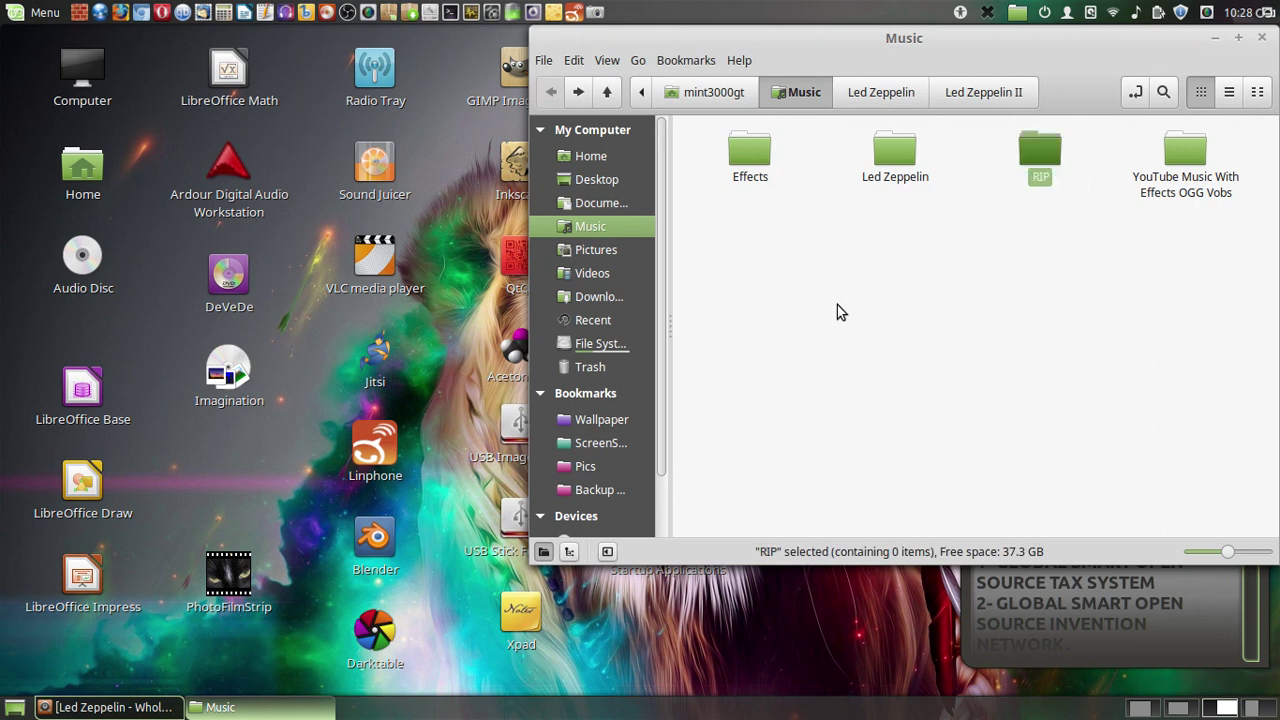
# - Move the Led Zeppelin folder from Music into the RIP folder
pyautogui.rightClick(906, 150)
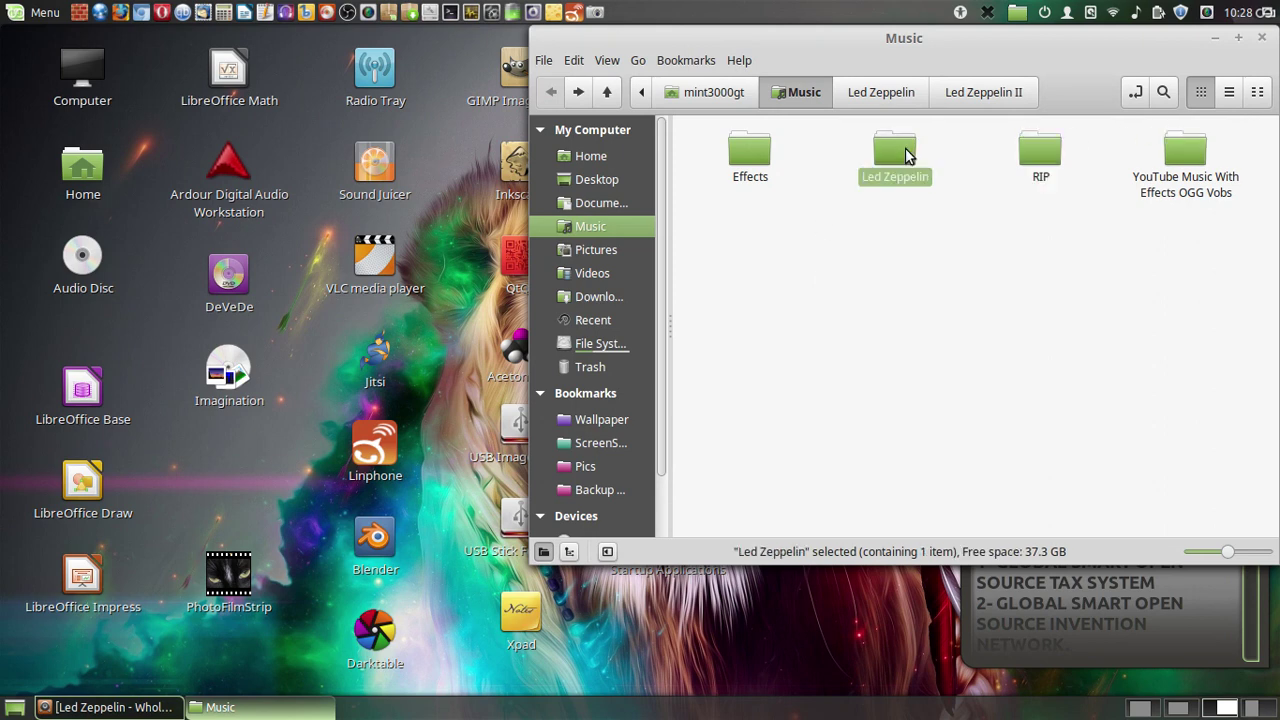
pyautogui.click(964, 277)
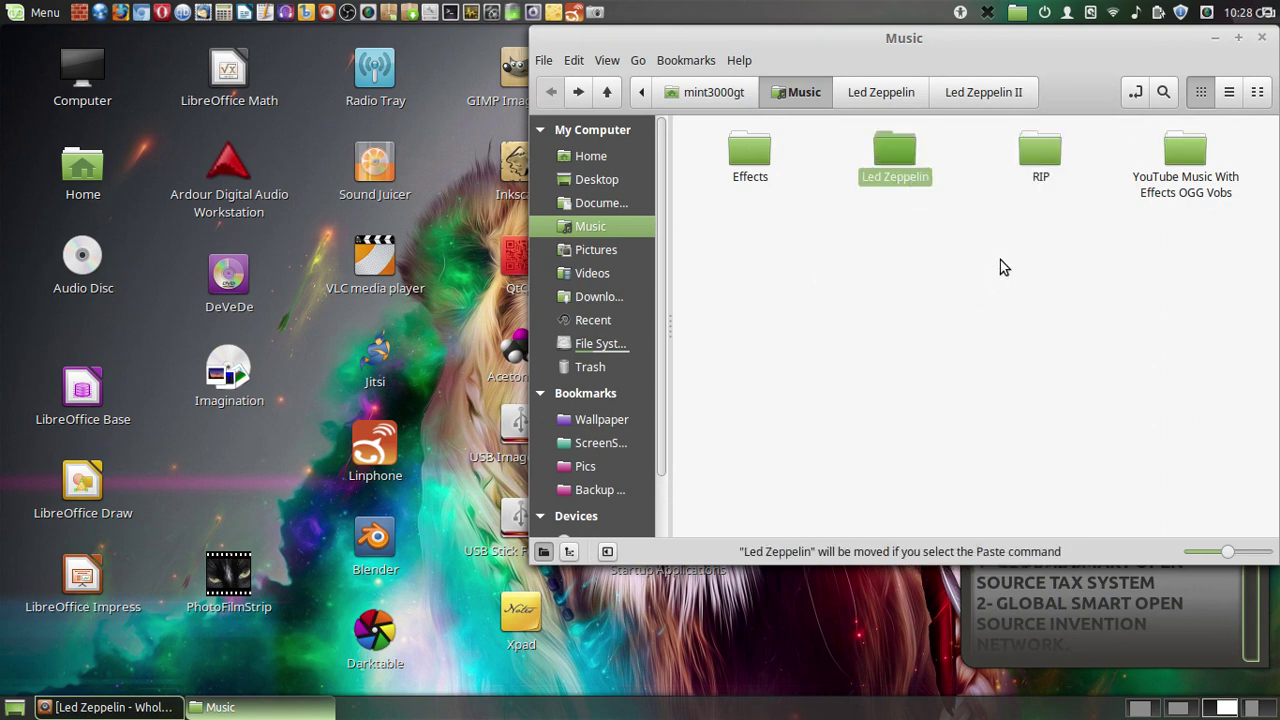
pyautogui.doubleClick(1038, 160)
pyautogui.rightClick(838, 192)
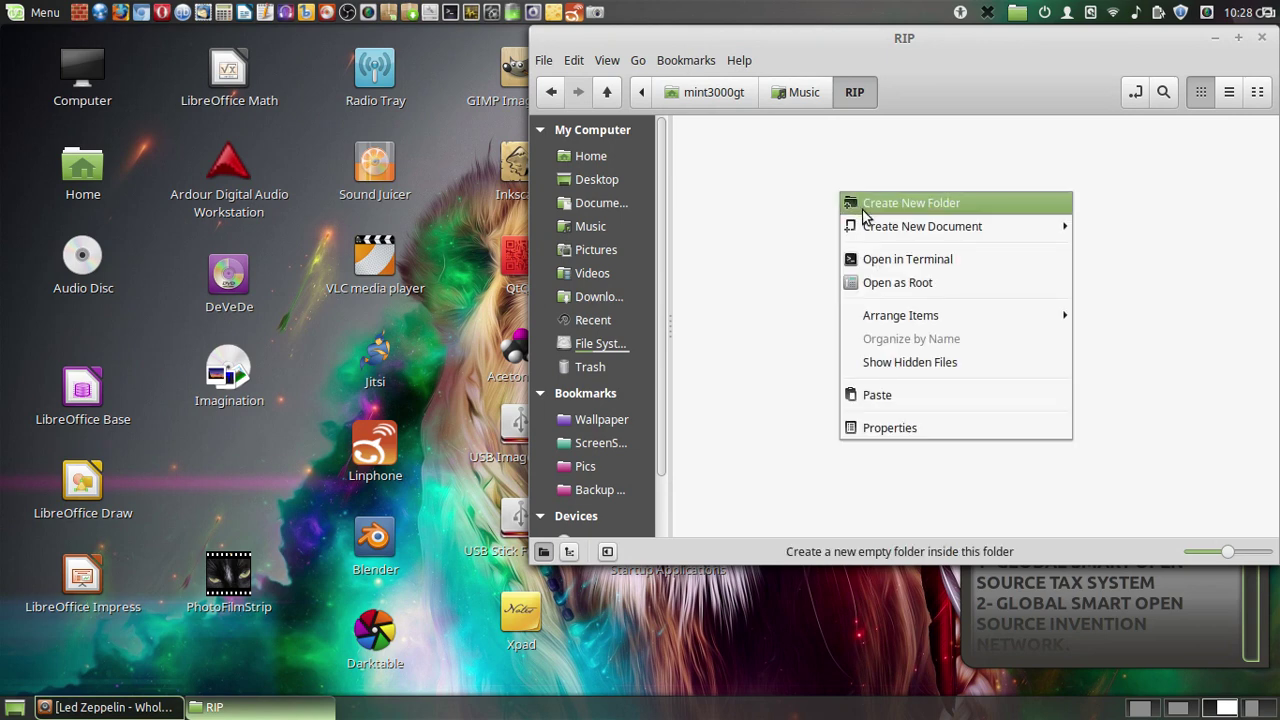
pyautogui.click(876, 394)
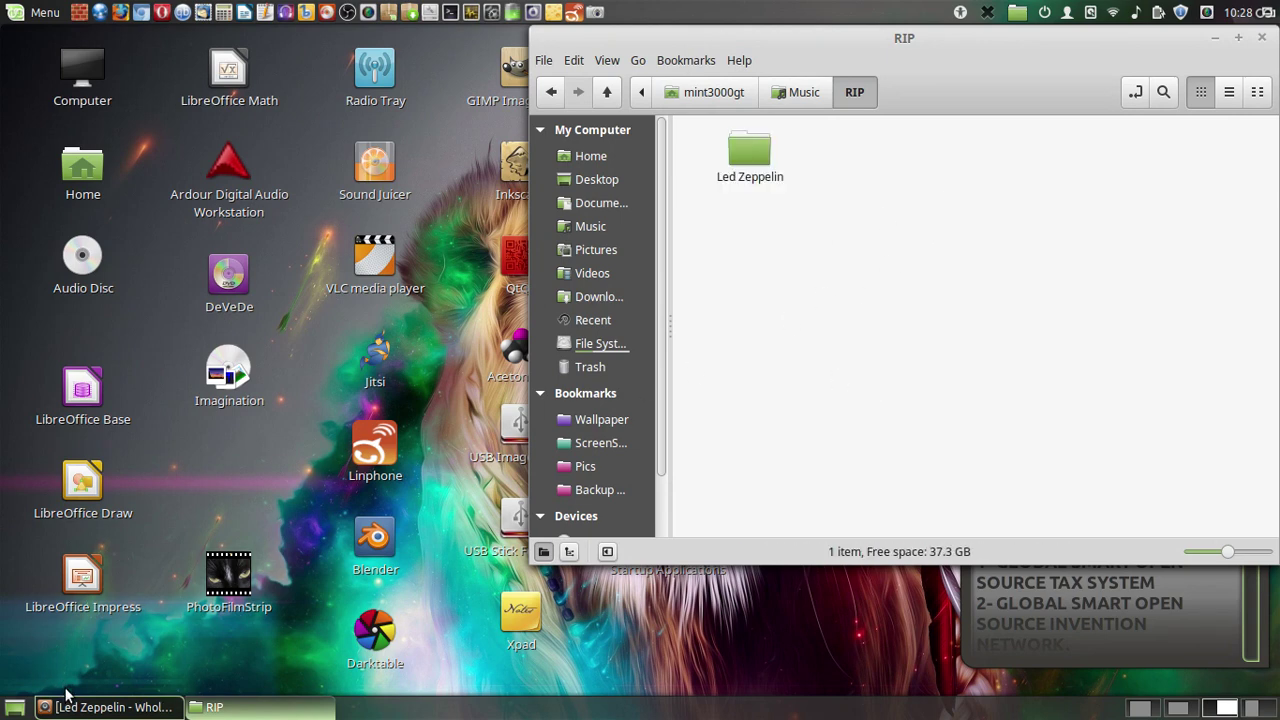
# - Switch back to Rhythmbox, review the preferred format choices in the music library preferences, and keep FLAC selected
pyautogui.click(110, 707)
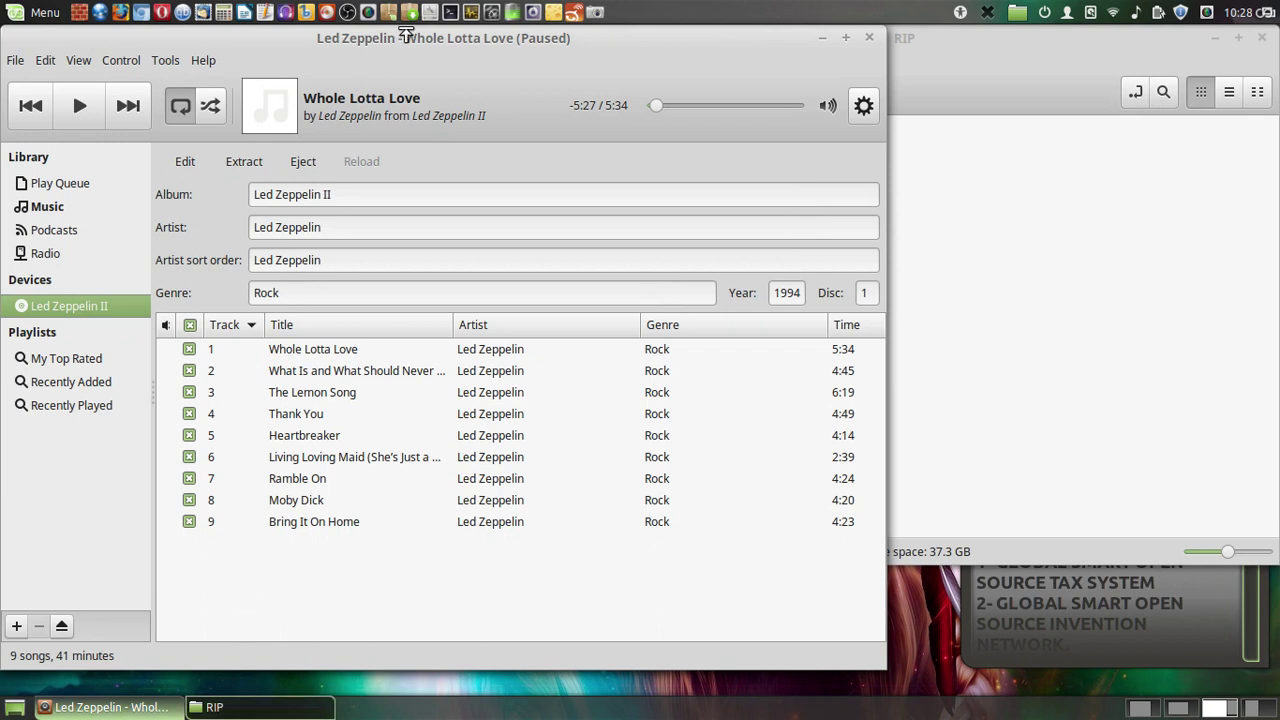
pyautogui.click(866, 106)
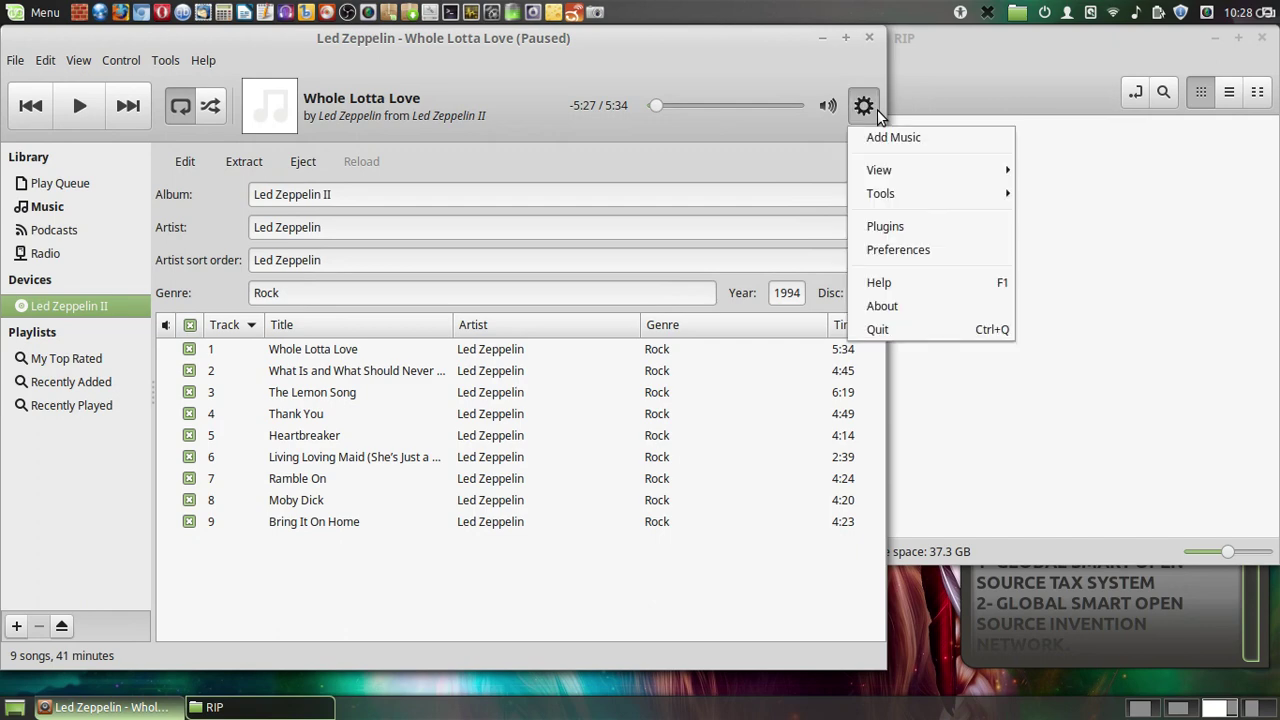
pyautogui.click(905, 252)
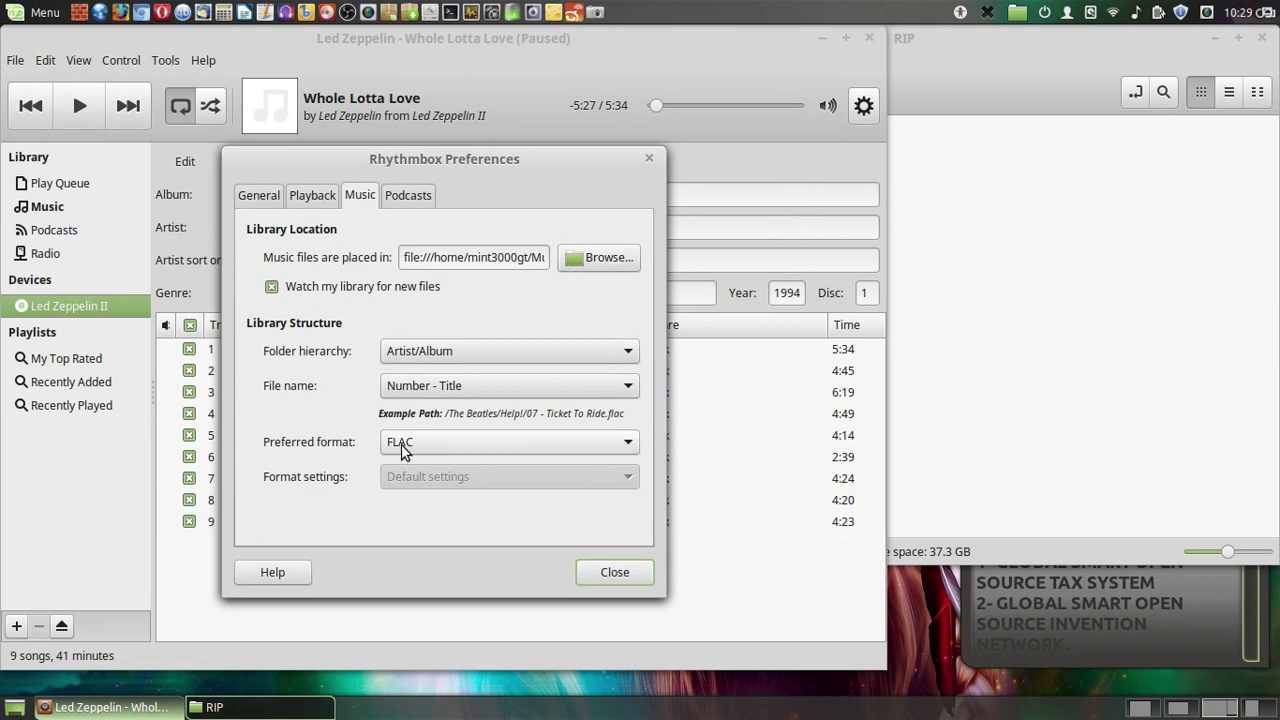
pyautogui.click(630, 442)
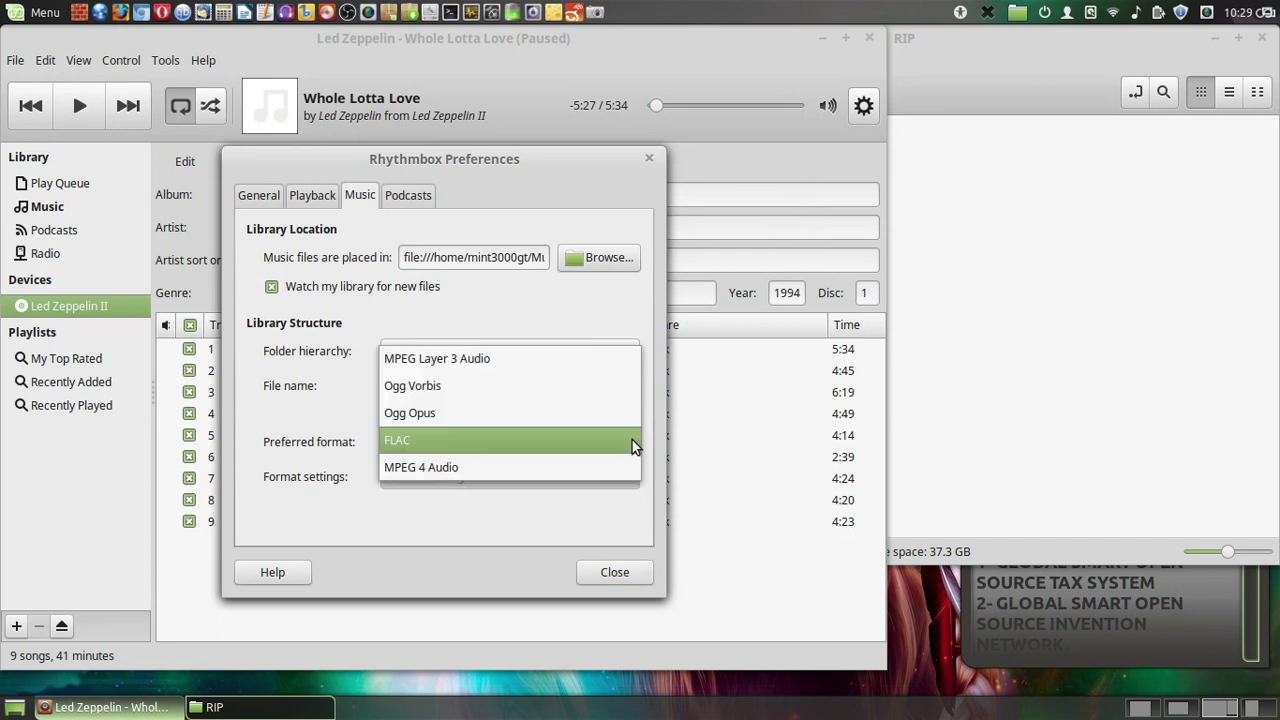
pyautogui.click(422, 445)
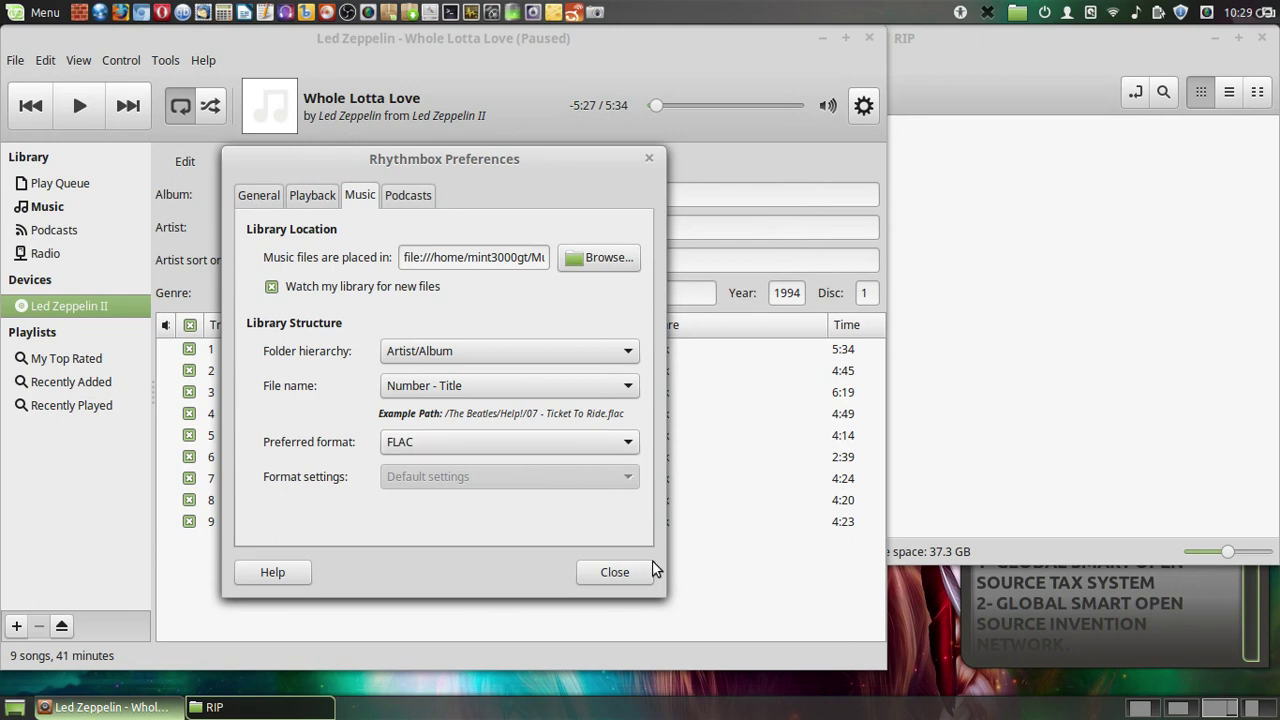
pyautogui.click(614, 578)
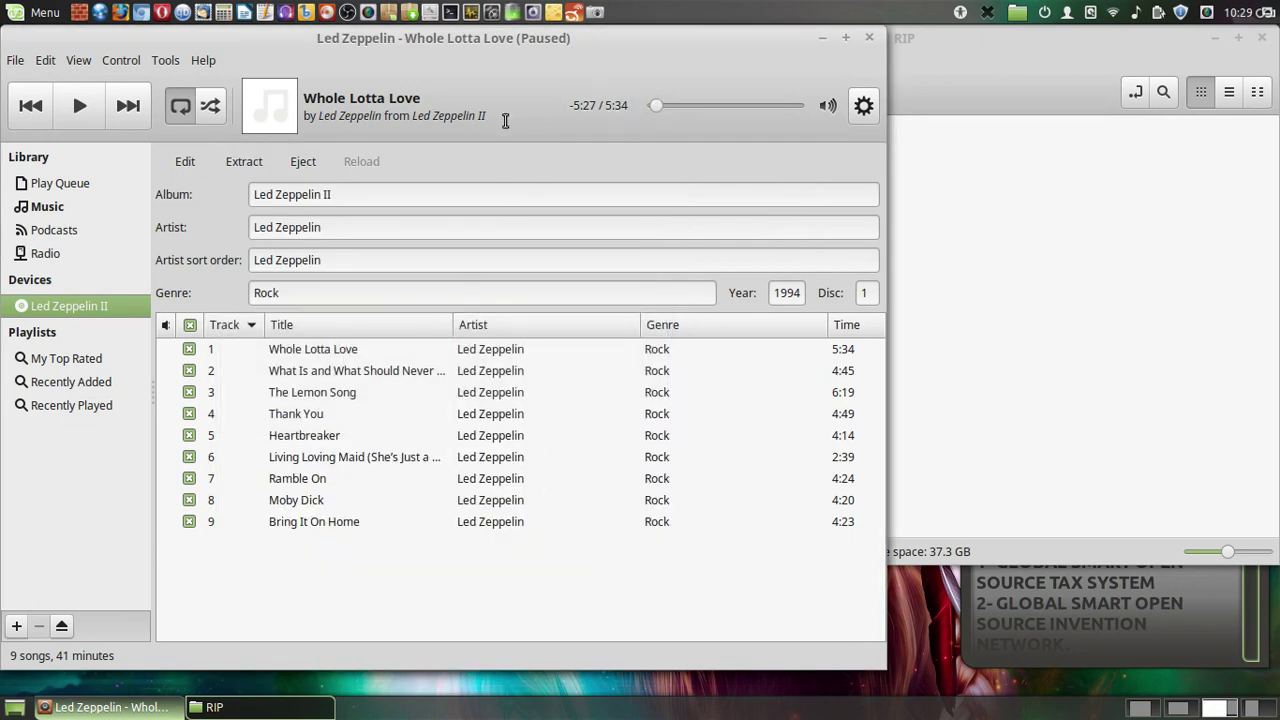
# - Look through the available Rhythmbox commands, check the Configure Plugins window for plugins, and close it
pyautogui.click(862, 108)
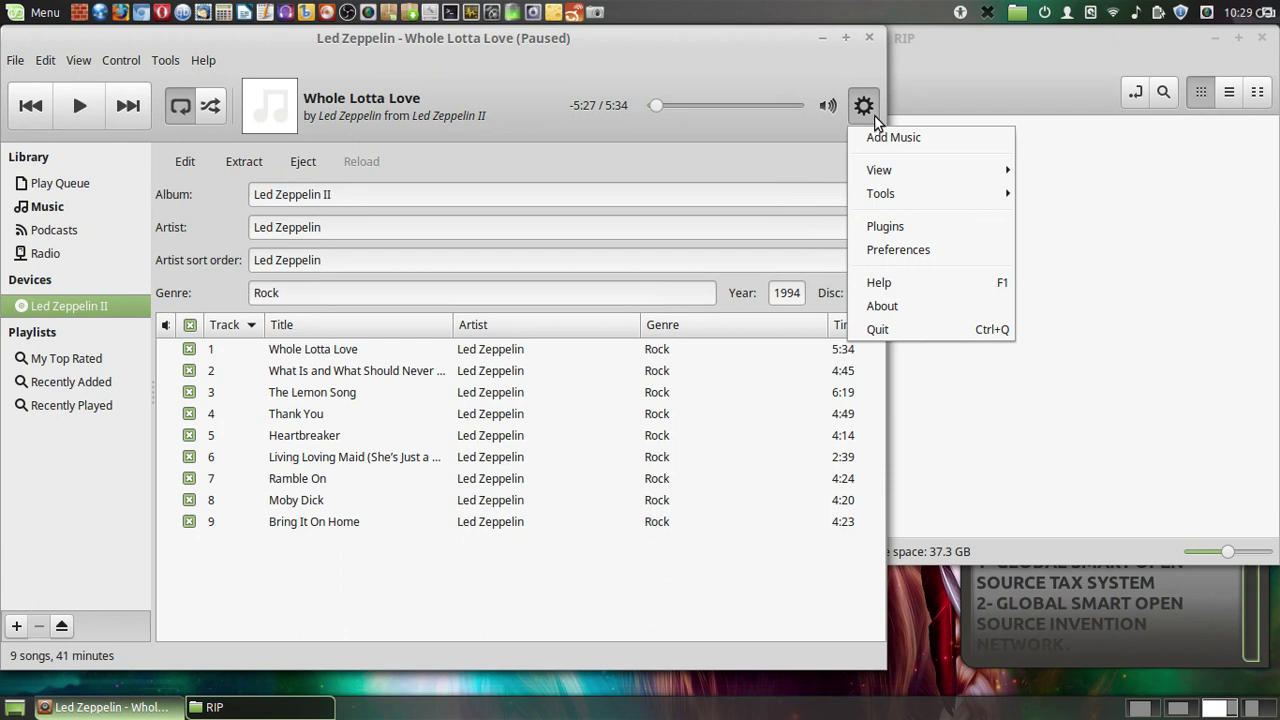
pyautogui.click(729, 155)
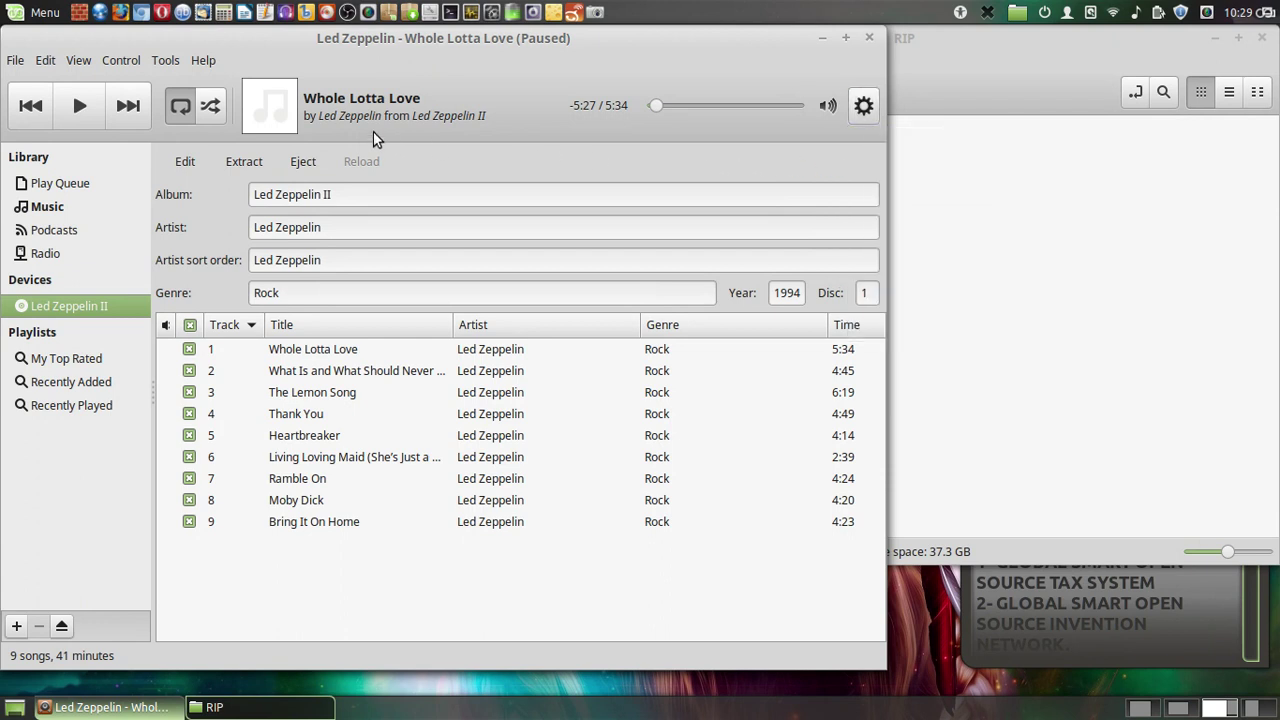
pyautogui.click(50, 61)
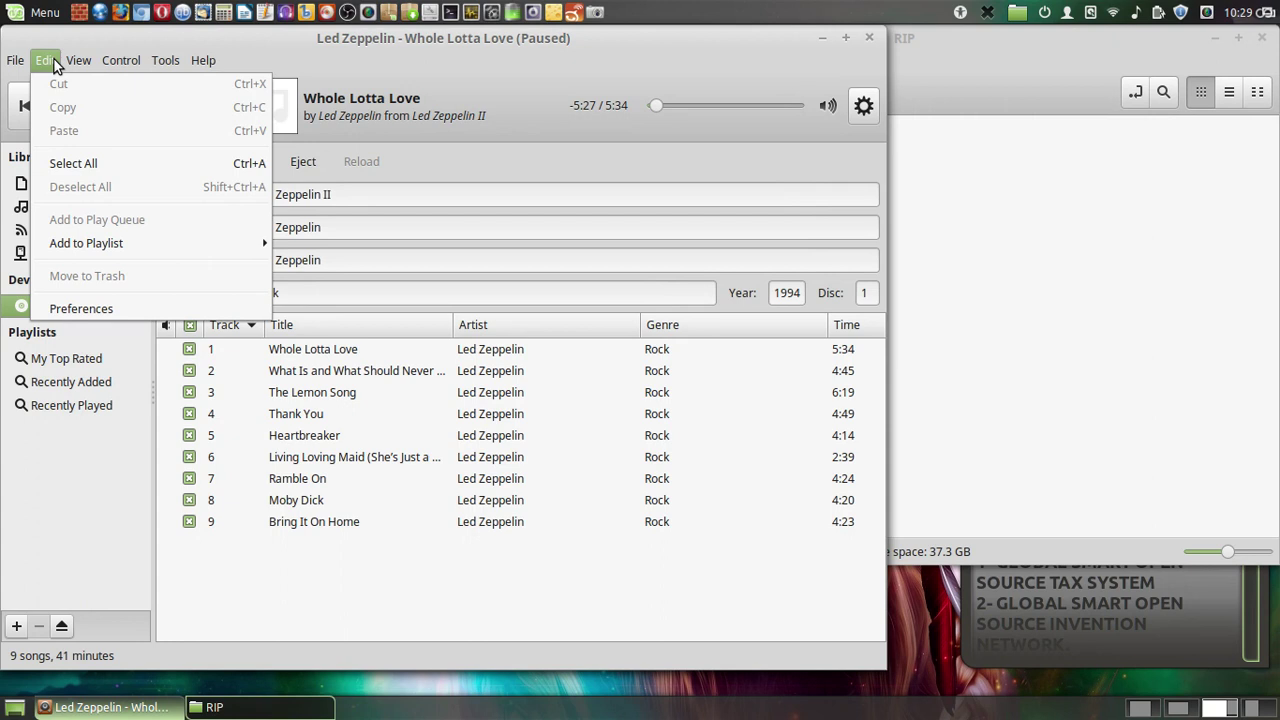
pyautogui.moveTo(5, 62)
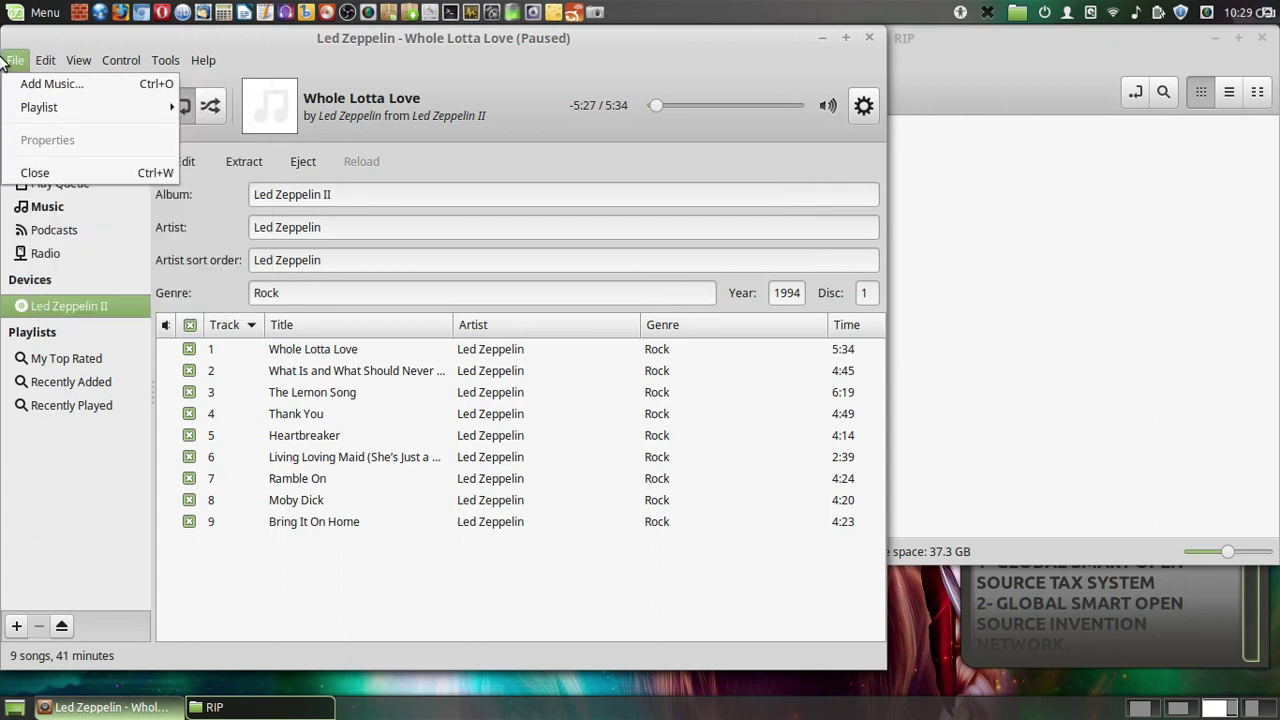
pyautogui.moveTo(48, 63)
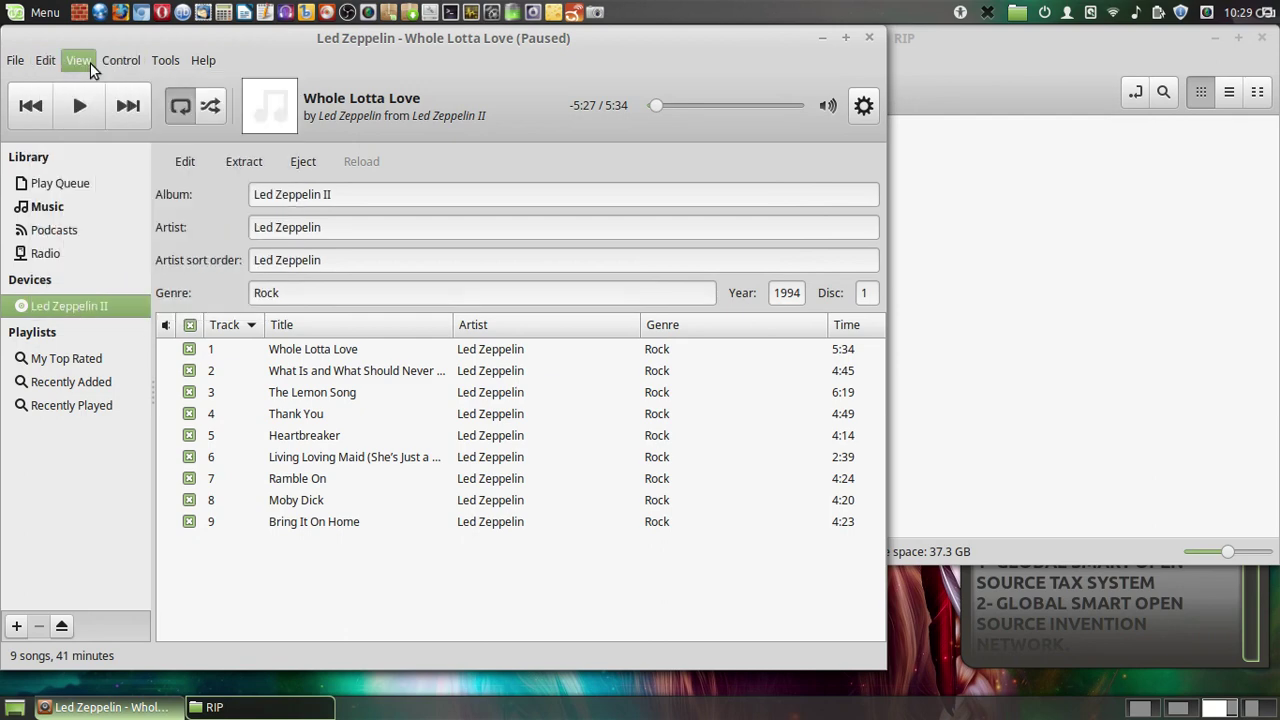
pyautogui.moveTo(90, 68)
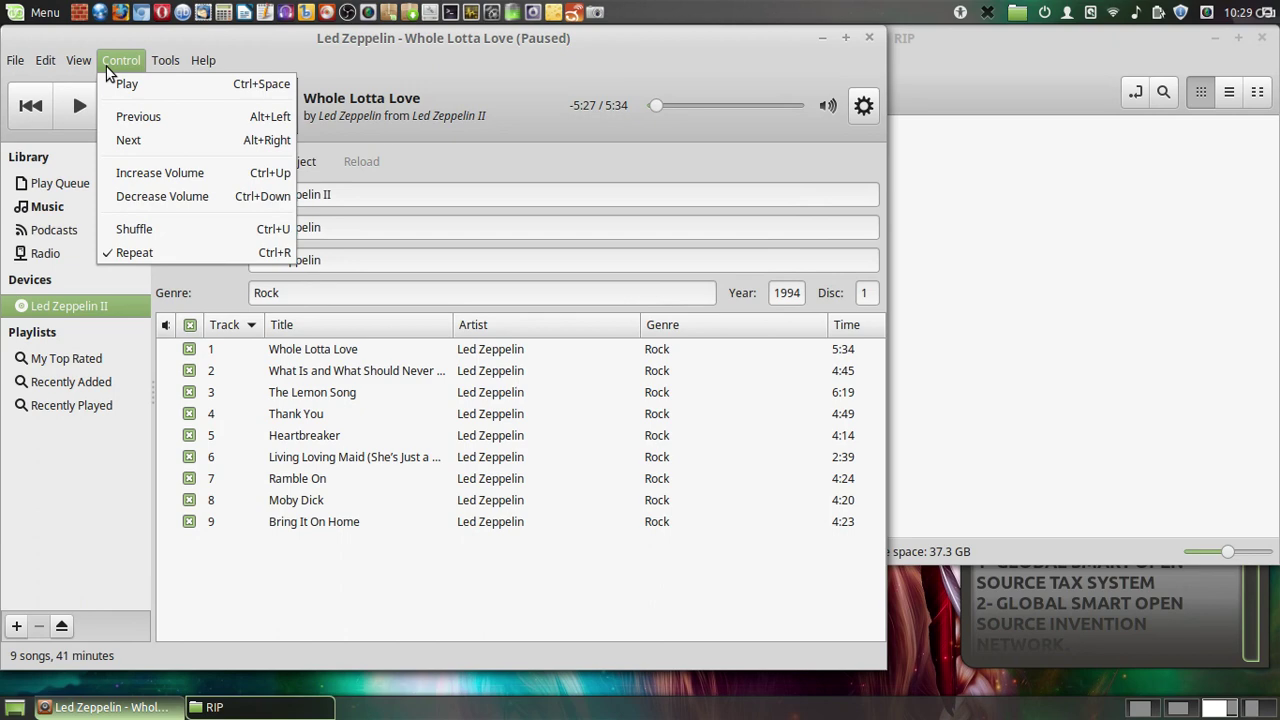
pyautogui.moveTo(172, 70)
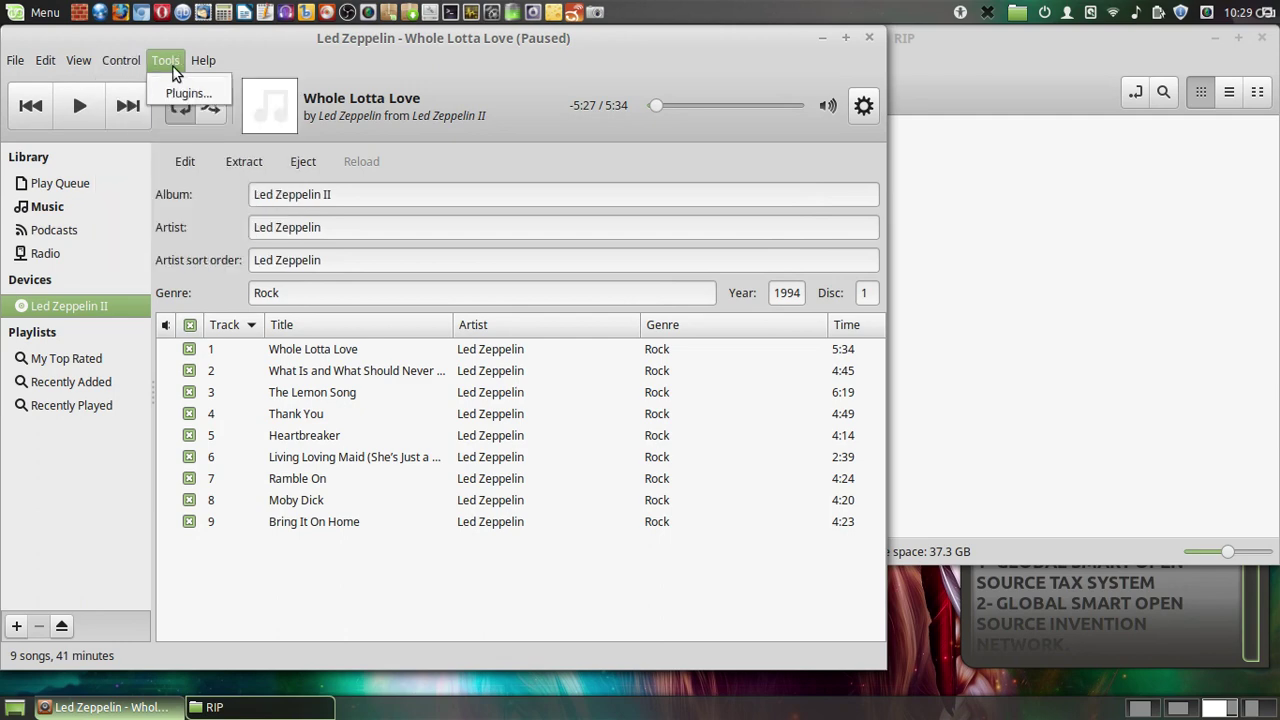
pyautogui.click(198, 84)
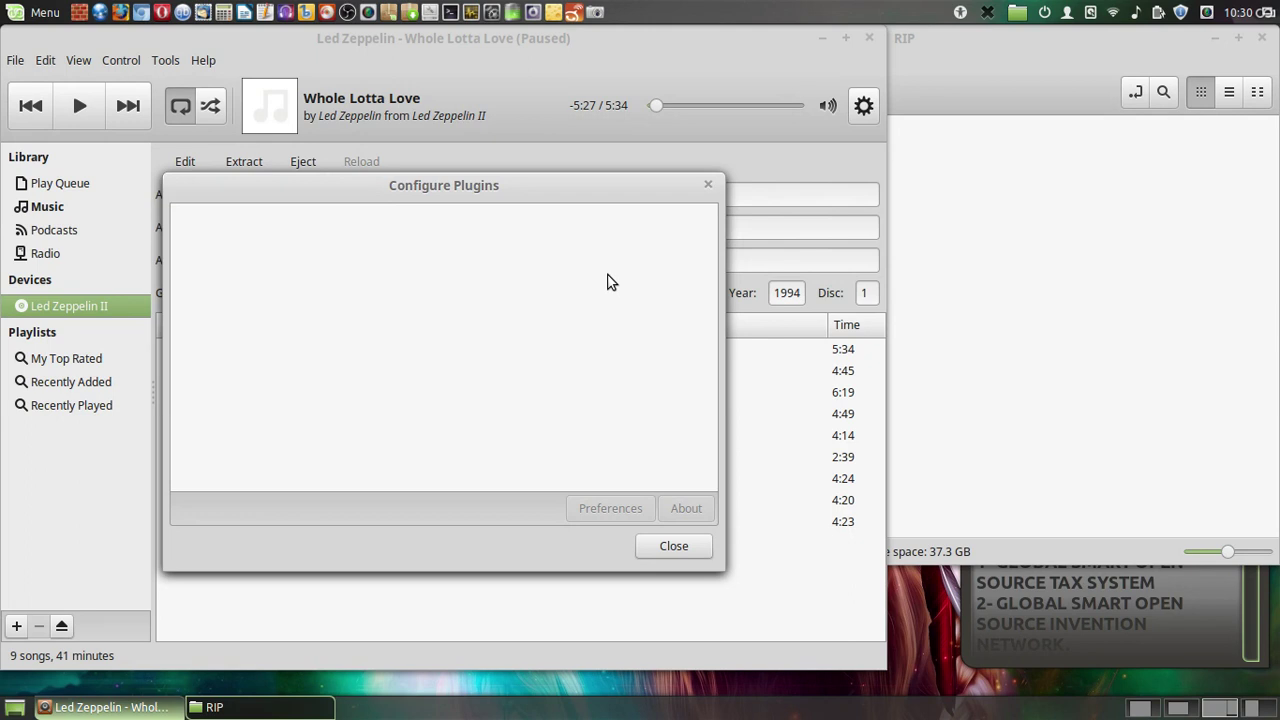
pyautogui.click(680, 541)
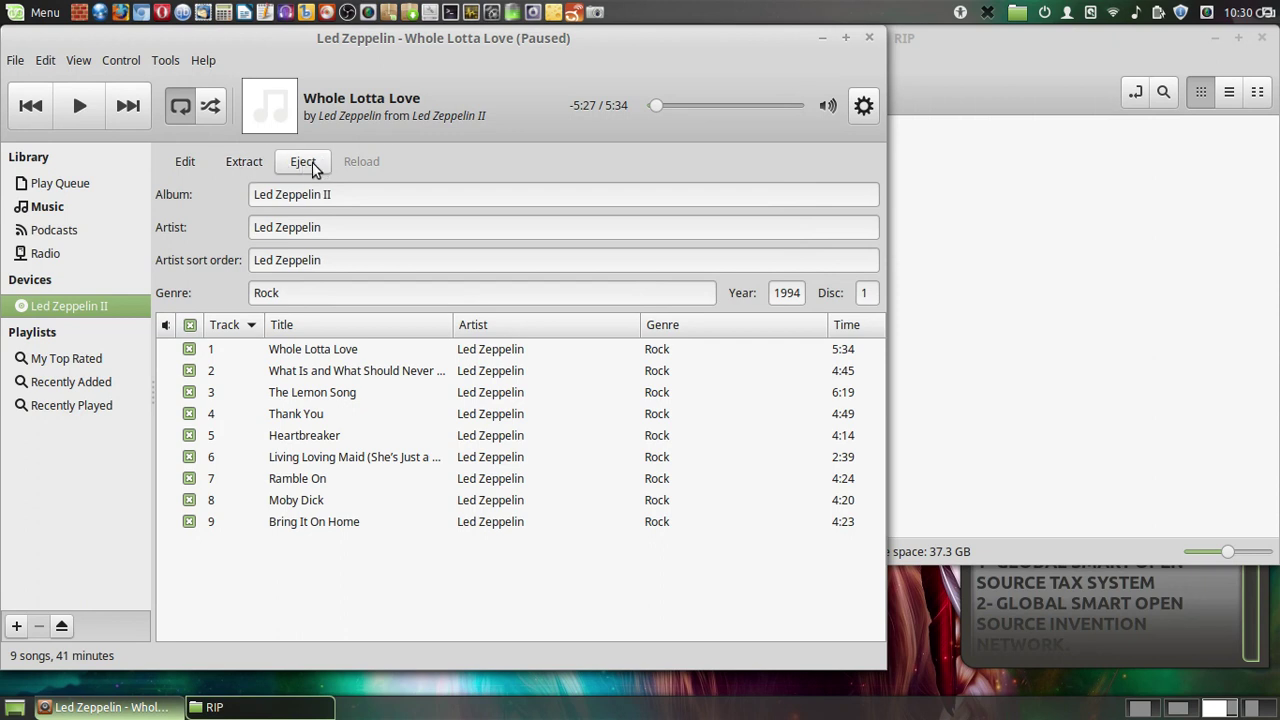
# - Recheck the preferred format choices in the Rhythmbox music preferences, keep FLAC selected, and close the preferences
pyautogui.click(199, 167)
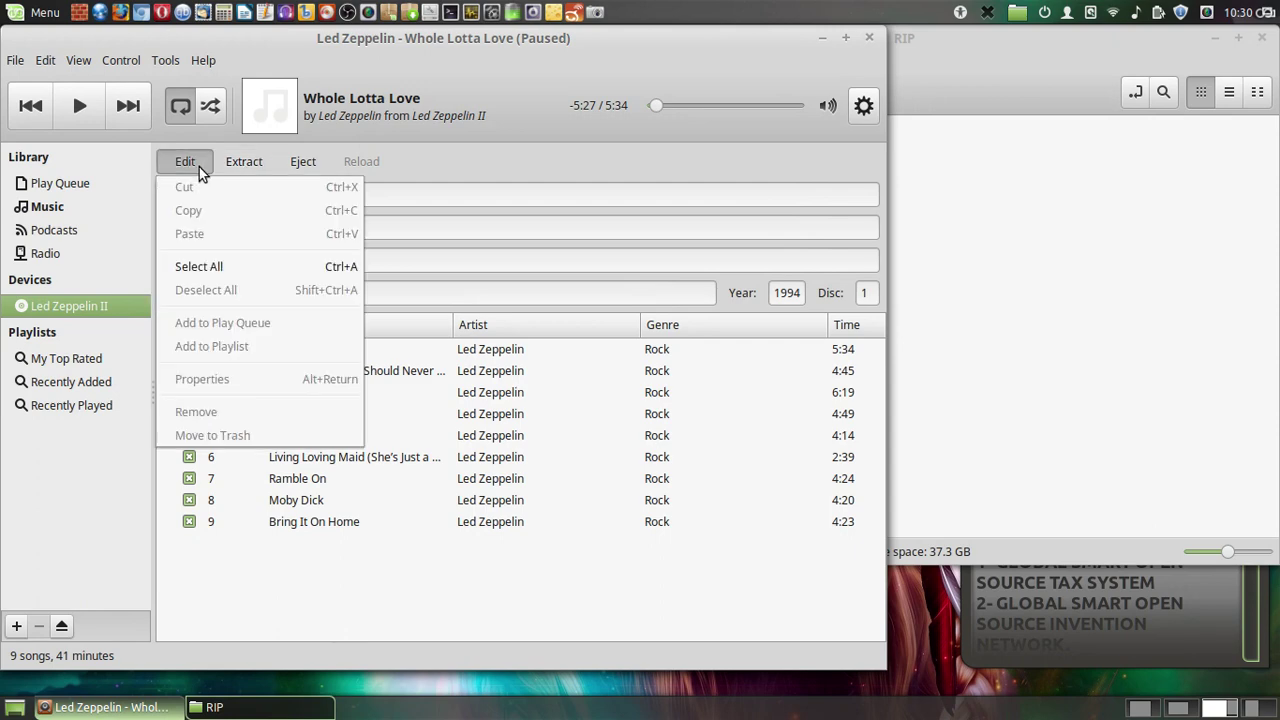
pyautogui.click(199, 167)
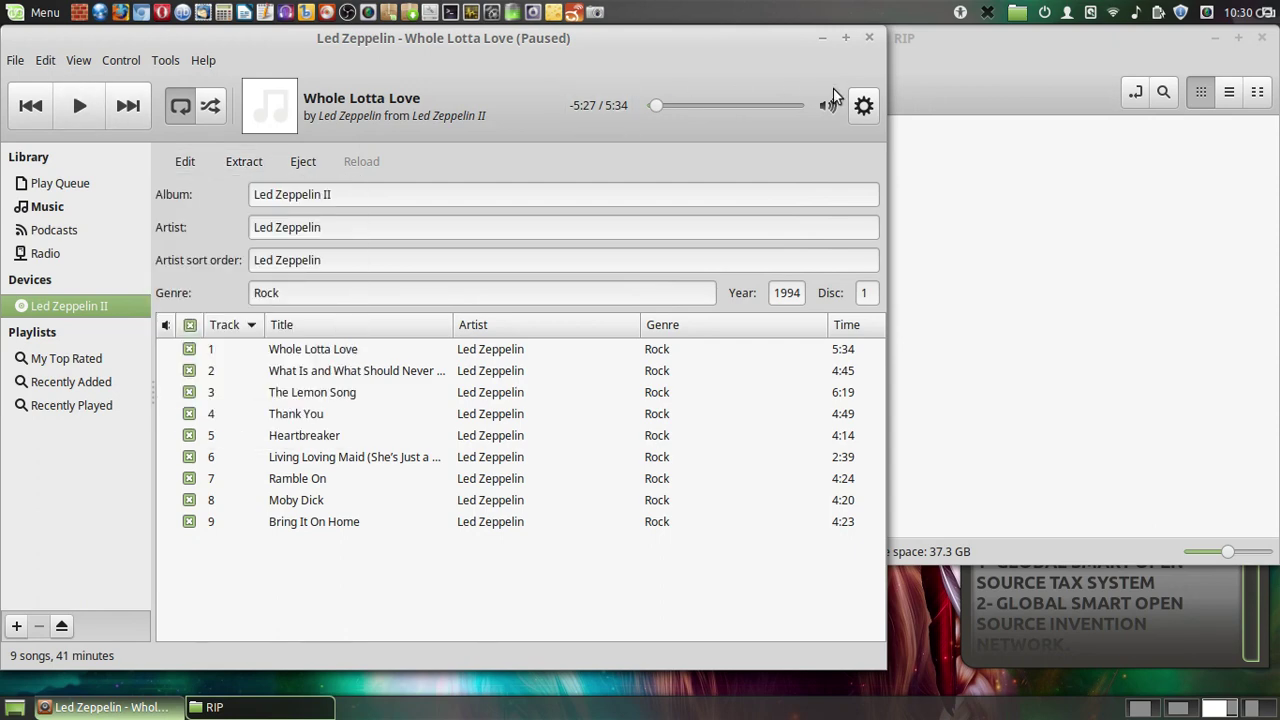
pyautogui.click(864, 106)
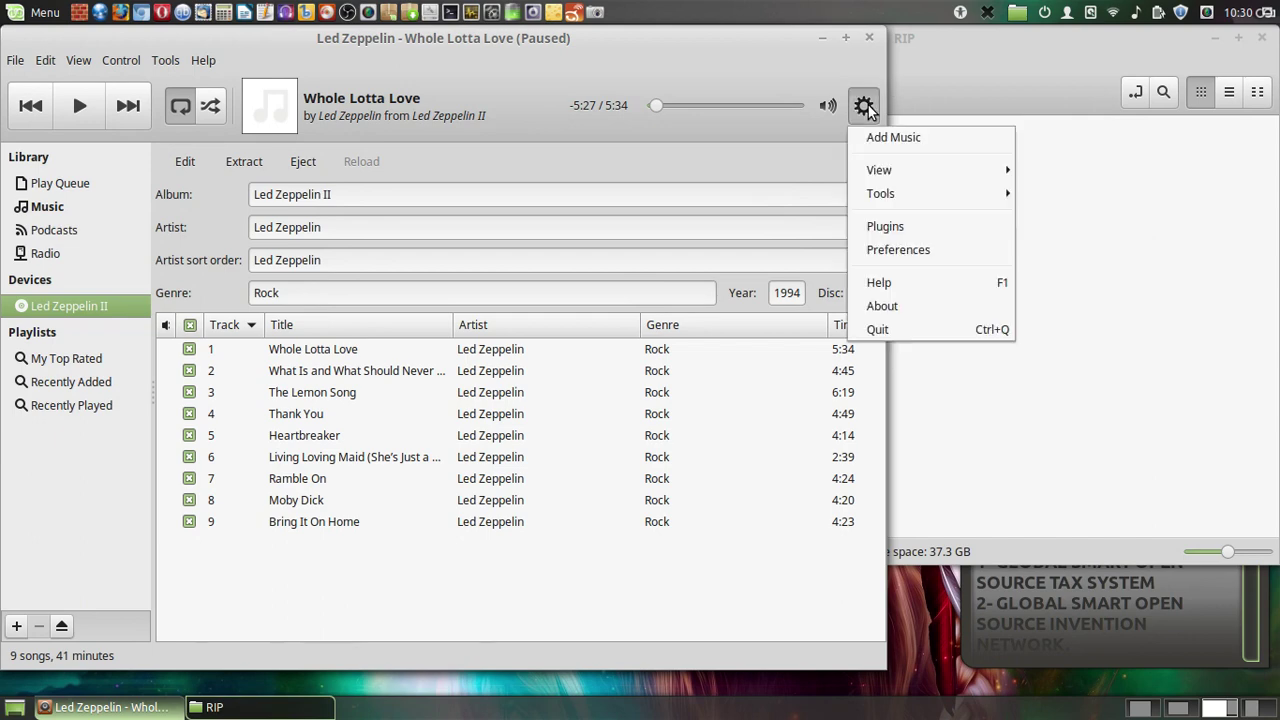
pyautogui.click(882, 249)
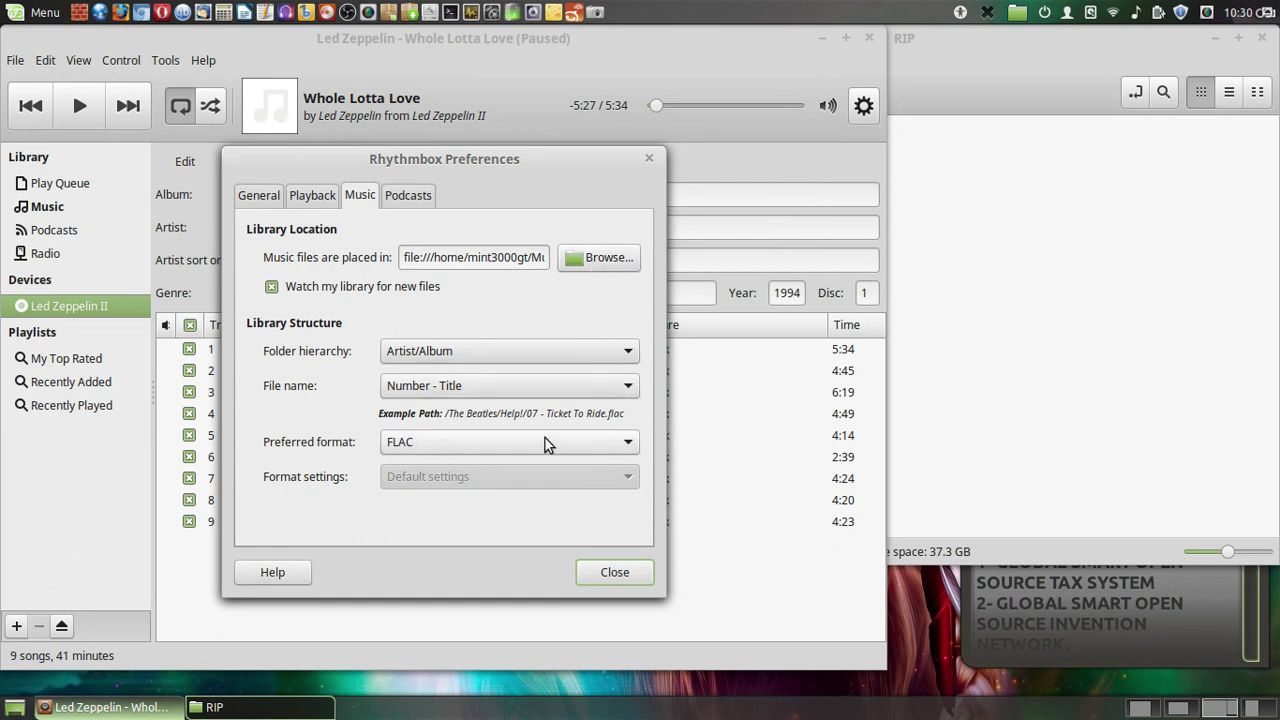
pyautogui.click(627, 443)
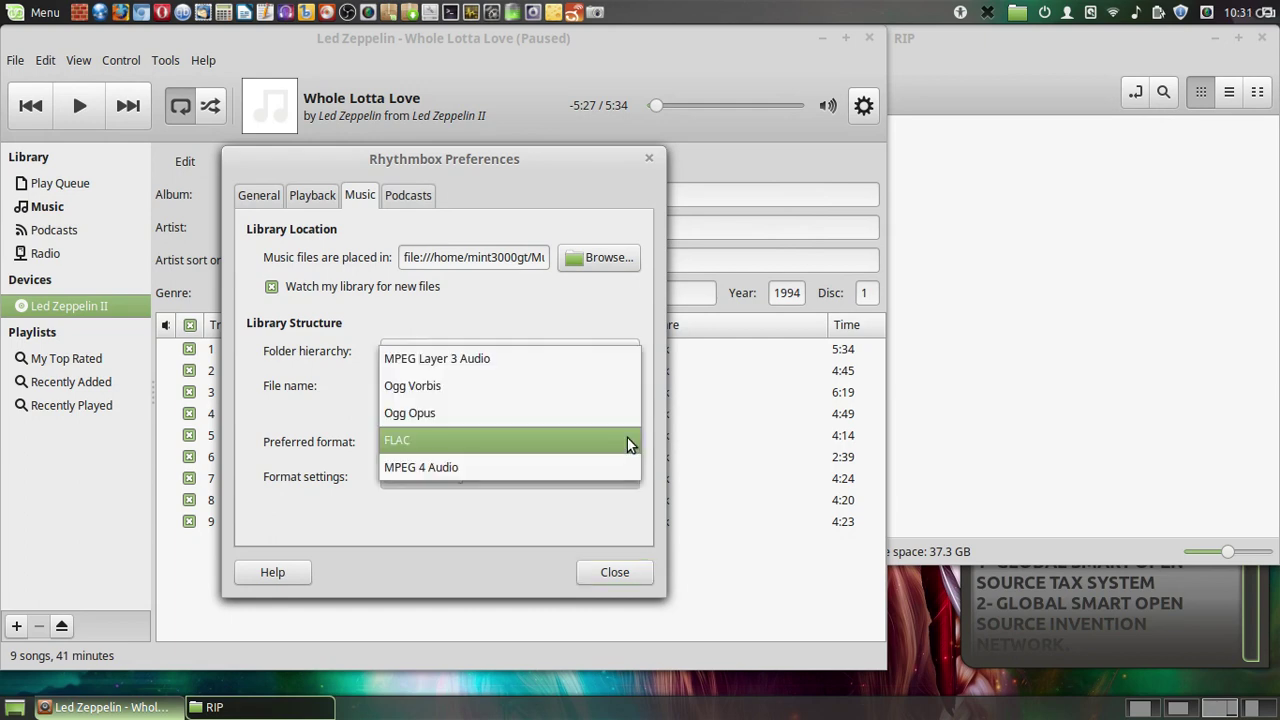
pyautogui.click(628, 443)
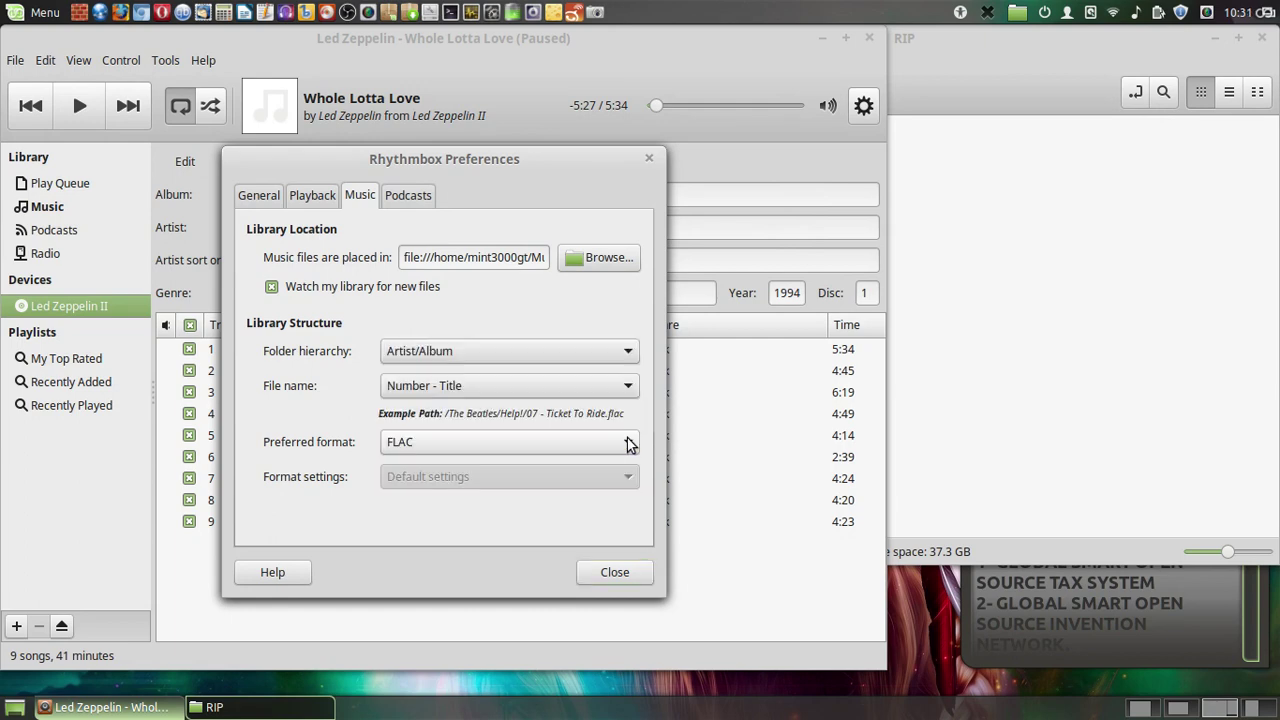
pyautogui.click(634, 573)
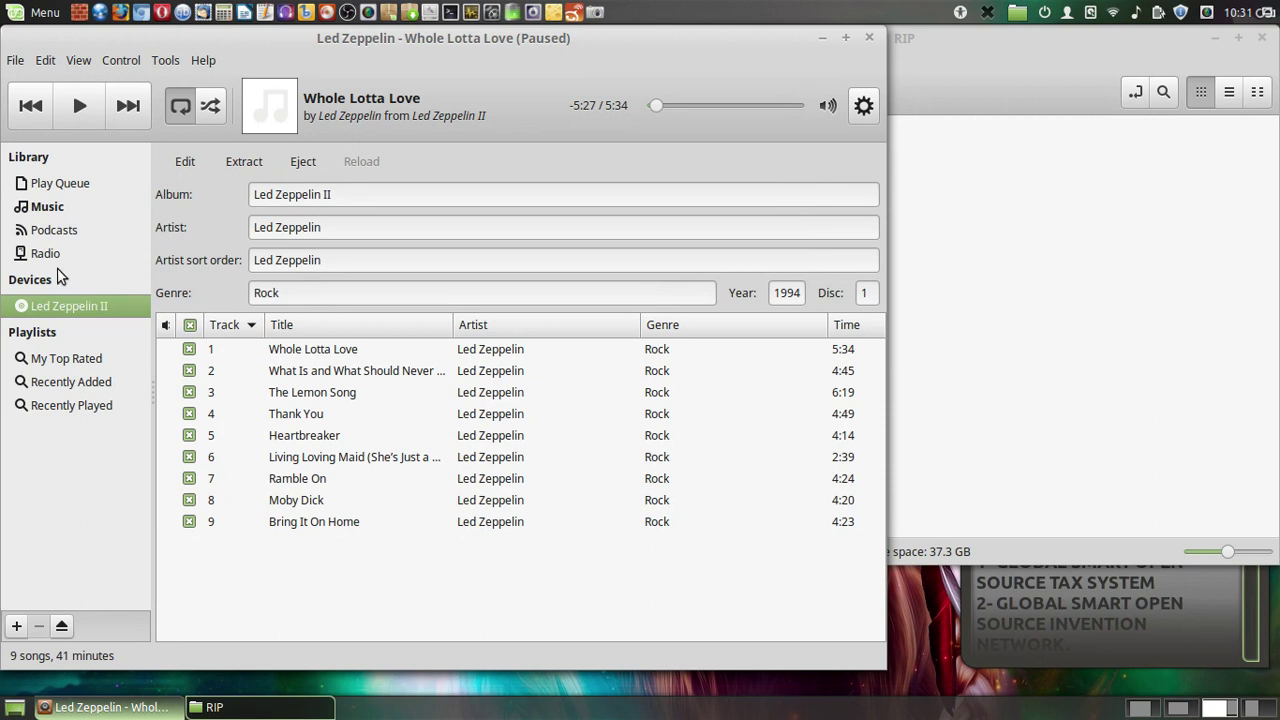
# - Look through the Music library, Play Queue, My Top Rated and Recently Added lists, reviewing the recently added tracks
pyautogui.click(47, 202)
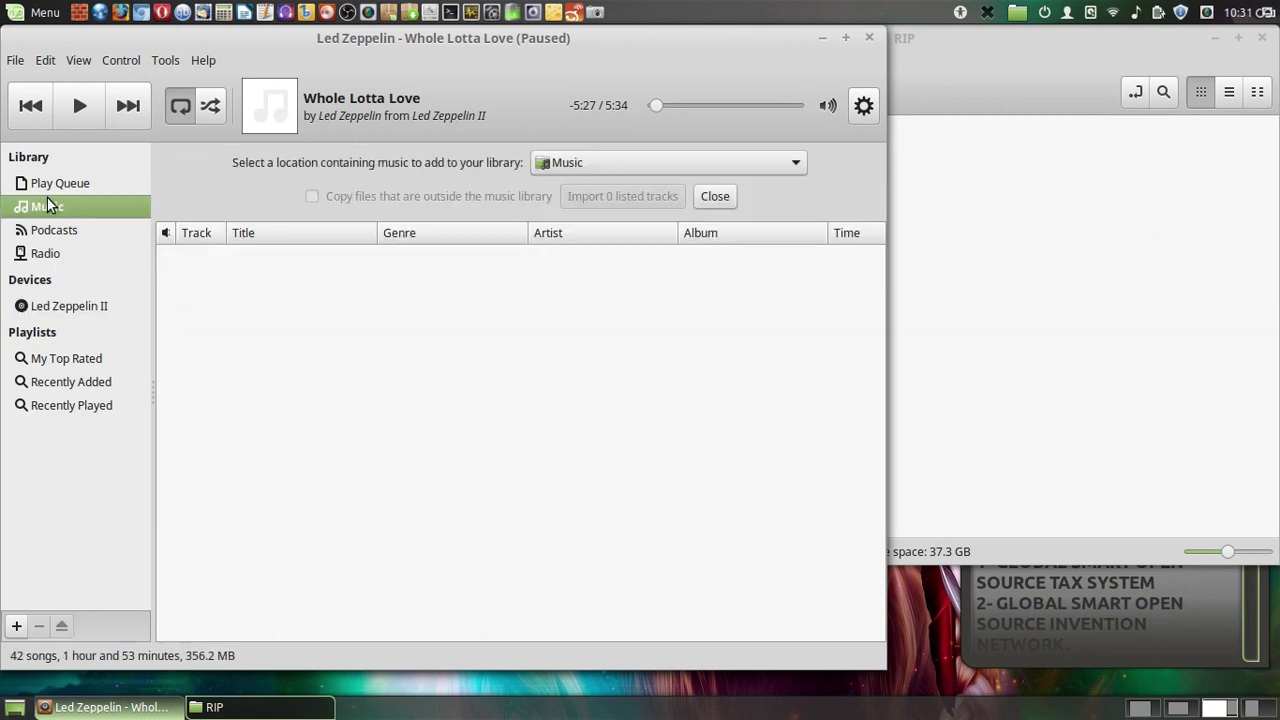
pyautogui.click(56, 185)
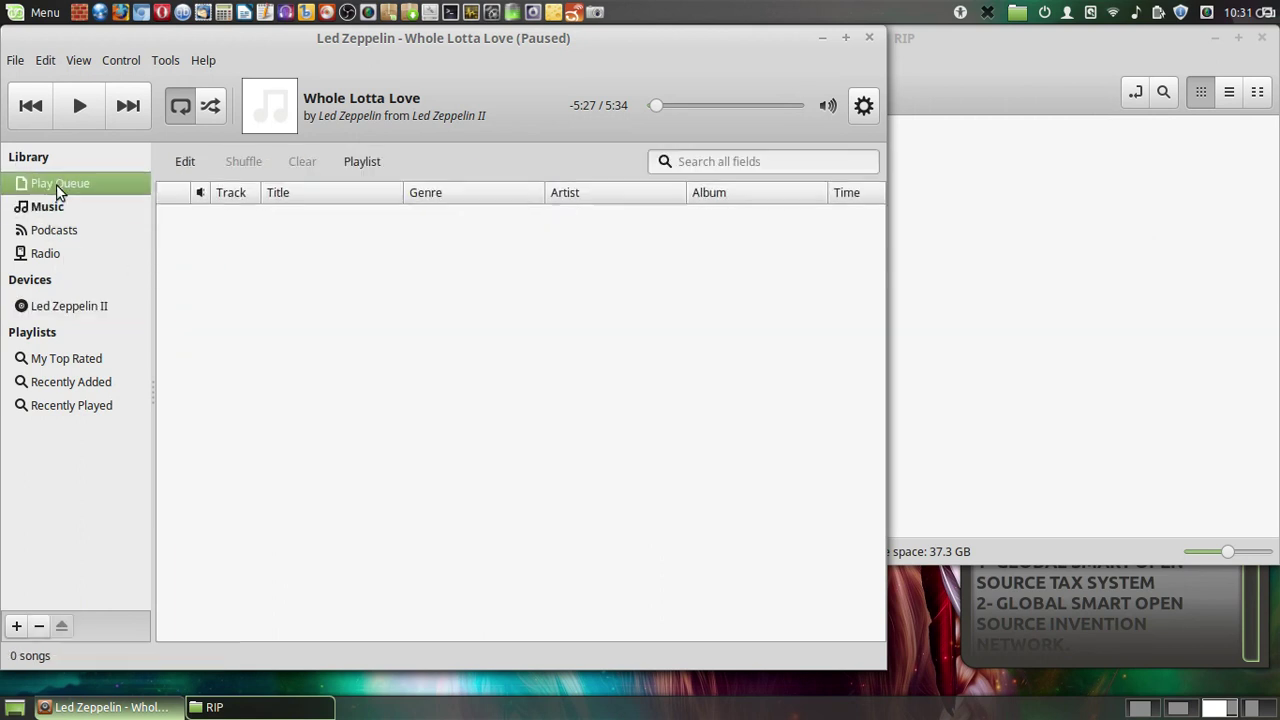
pyautogui.click(63, 358)
pyautogui.click(58, 378)
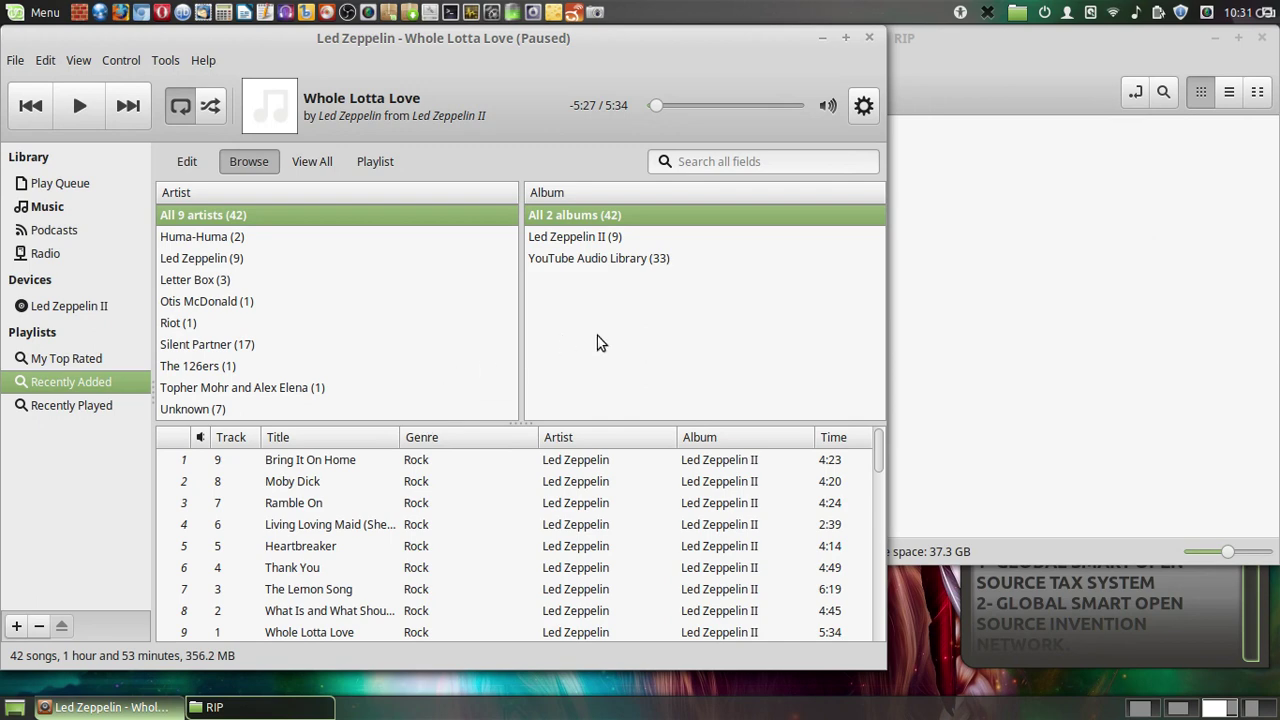
pyautogui.scroll(-1, 735, 517)
pyautogui.scroll(-5, 735, 517)
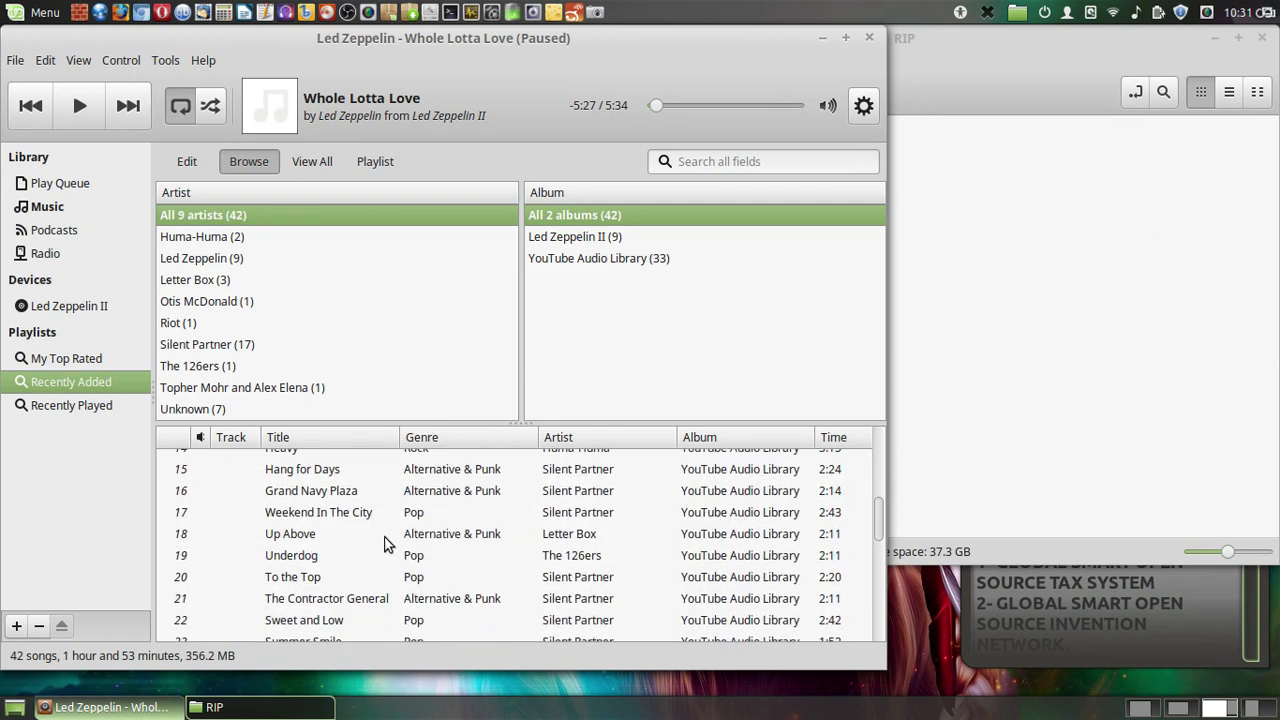
# - Switch to Banshee on Workspace 2 and start importing the Led Zeppelin II audio CD
pyautogui.click(1026, 56)
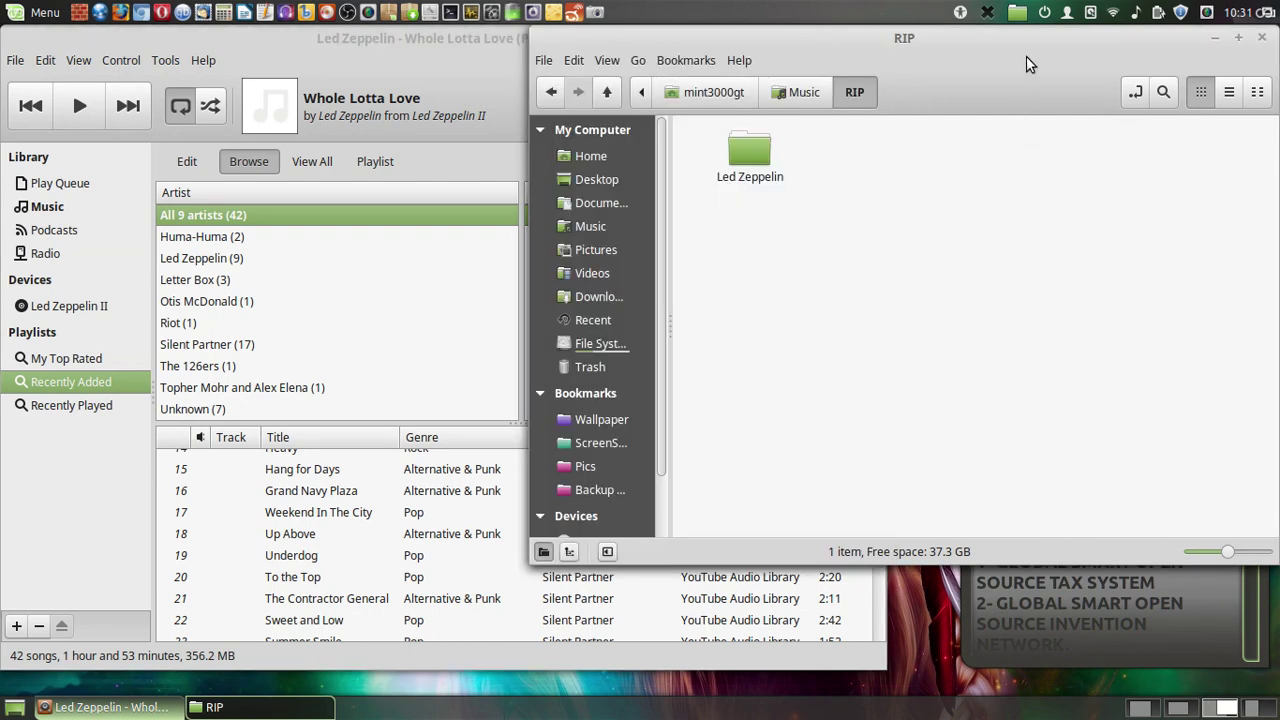
pyautogui.moveTo(1, 1)
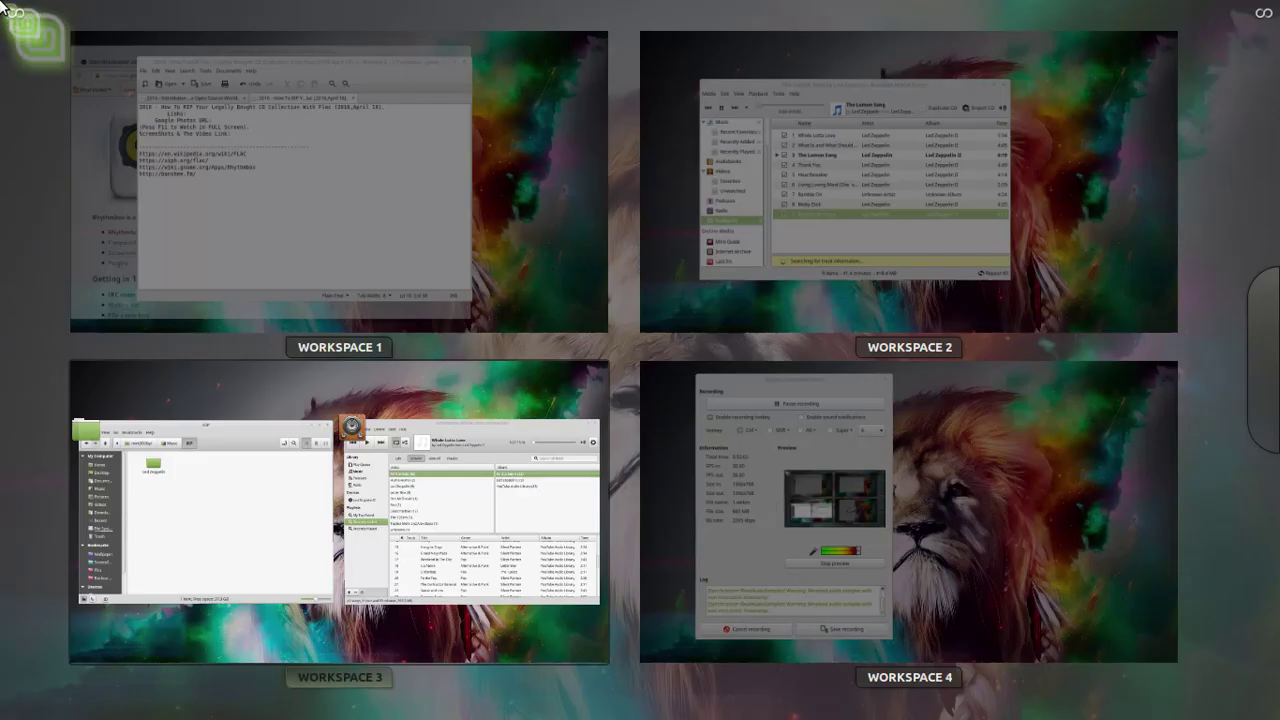
pyautogui.click(843, 130)
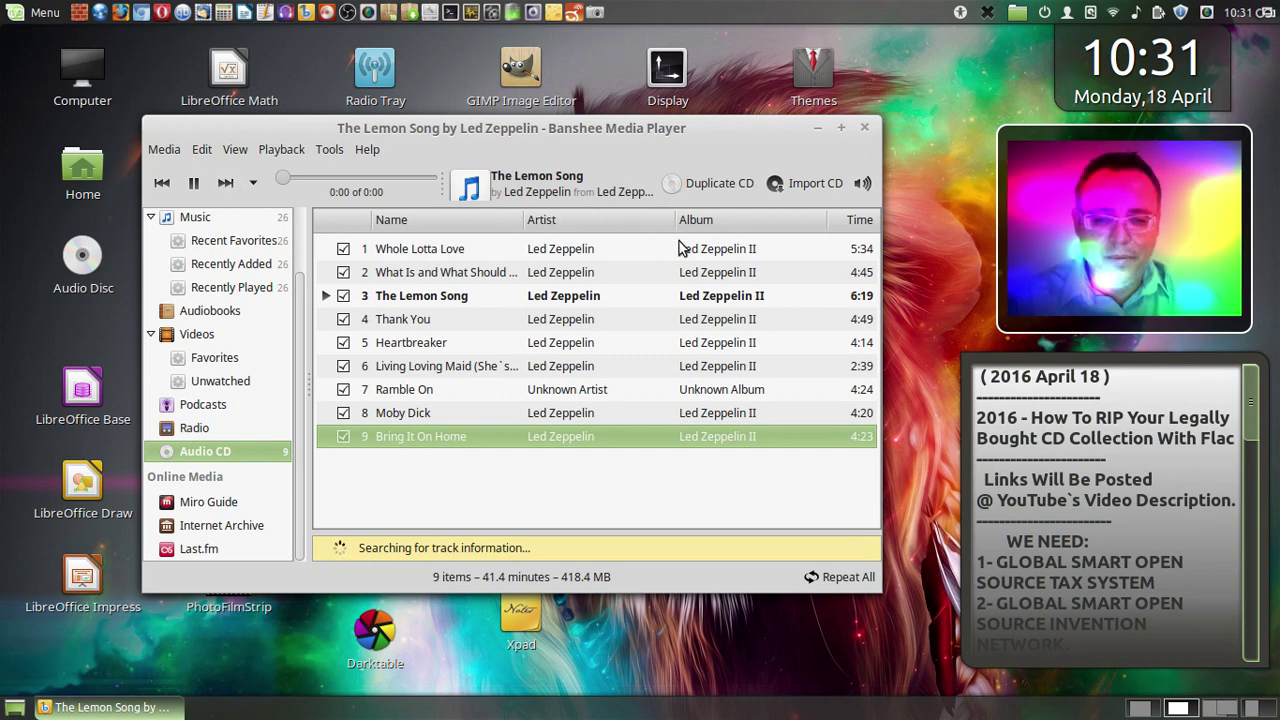
pyautogui.click(813, 186)
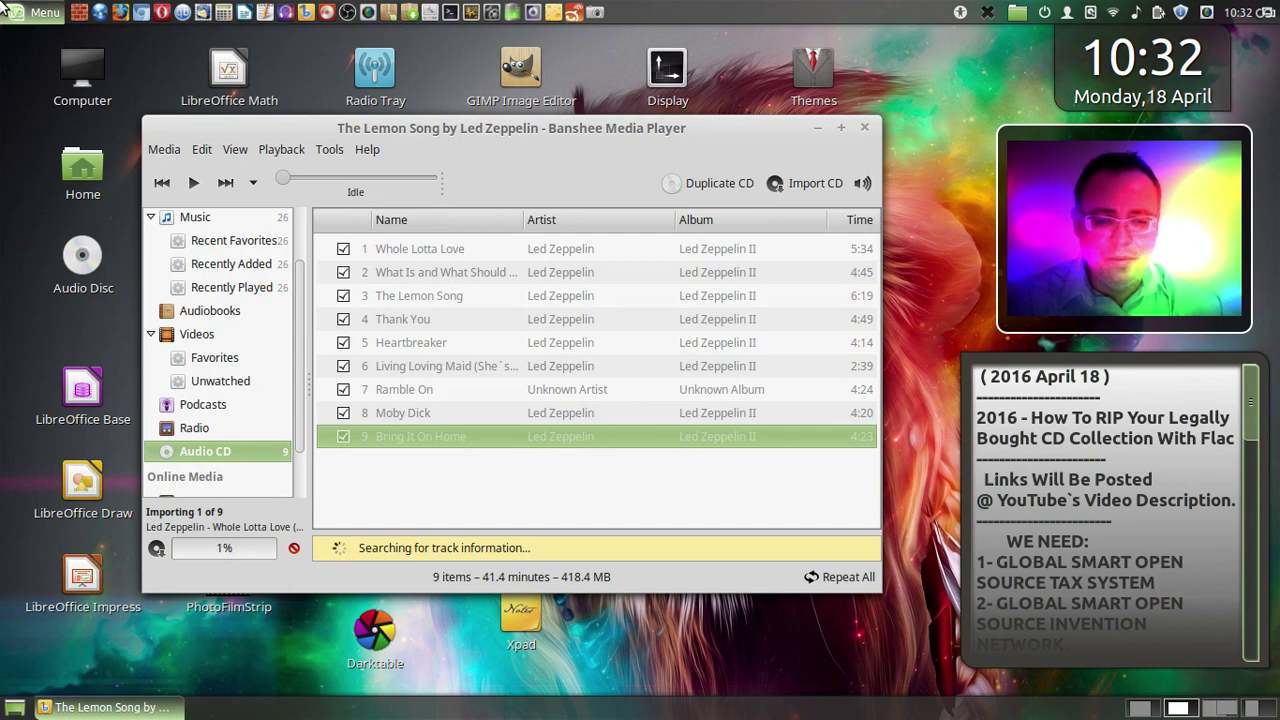
# - Switch to the file manager on Workspace 3 and open the Music folder to check for the newly ripped folder
pyautogui.moveTo(2, 4)
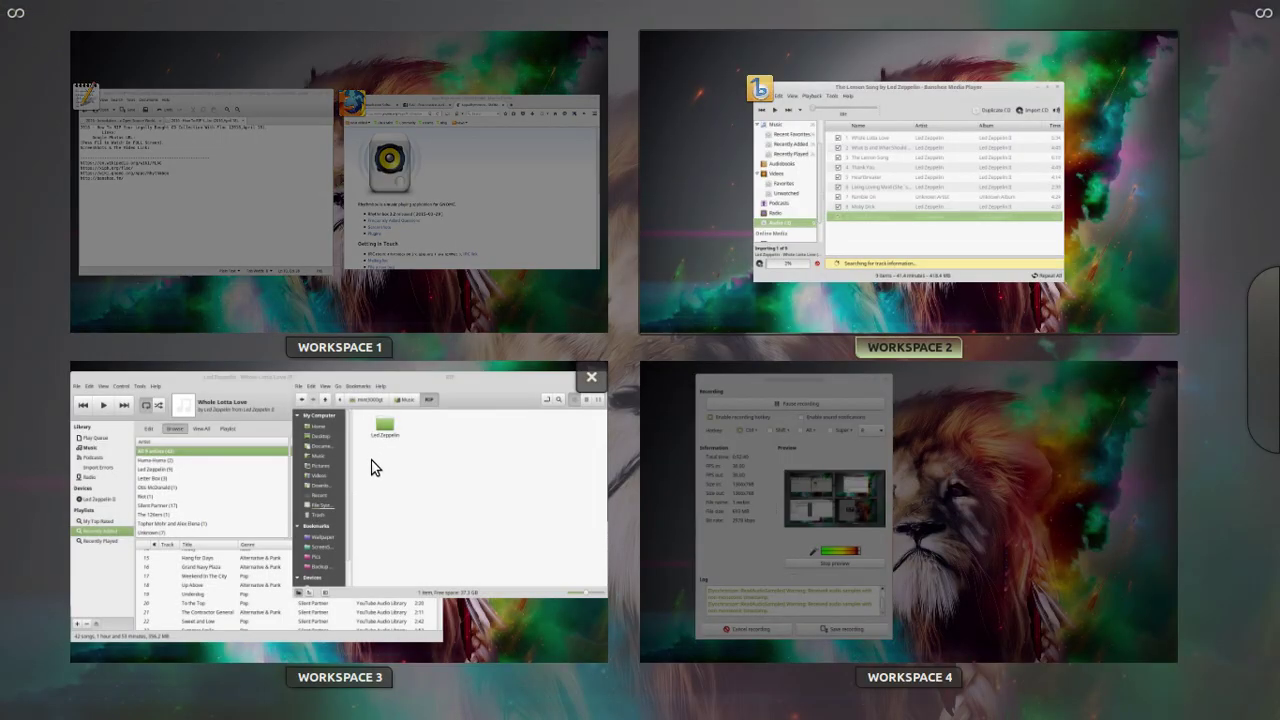
pyautogui.click(300, 508)
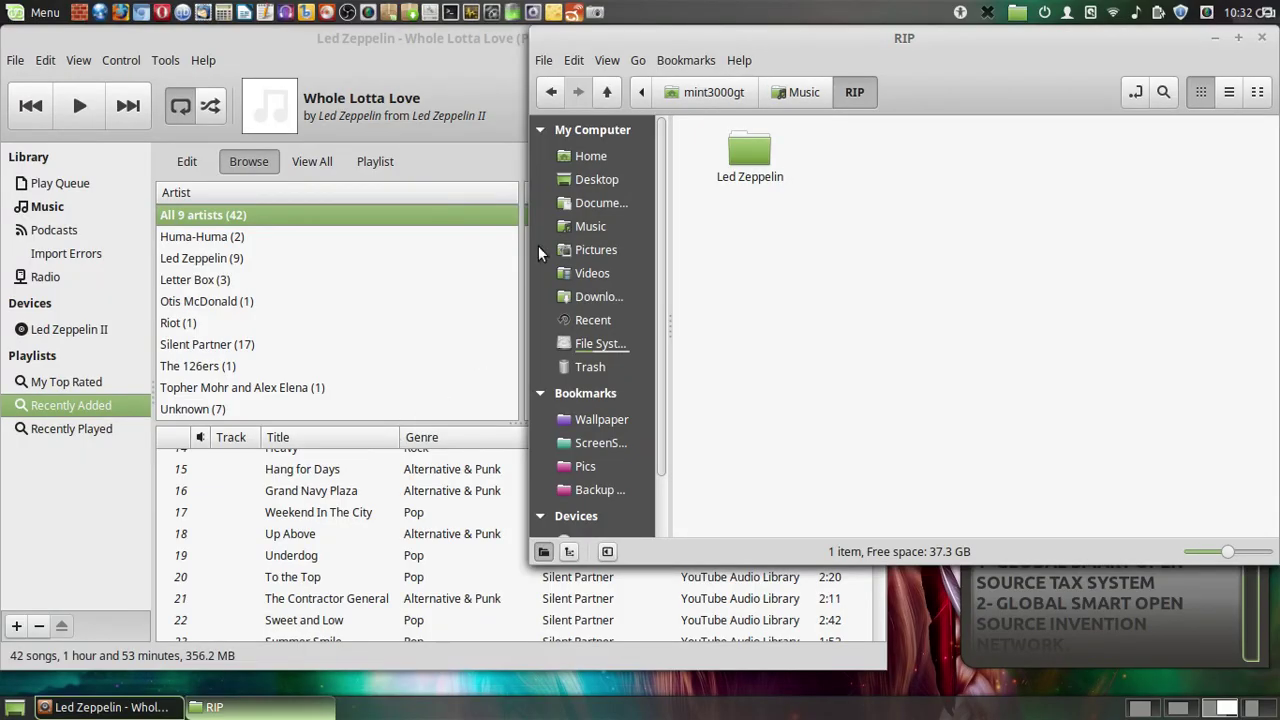
pyautogui.click(750, 92)
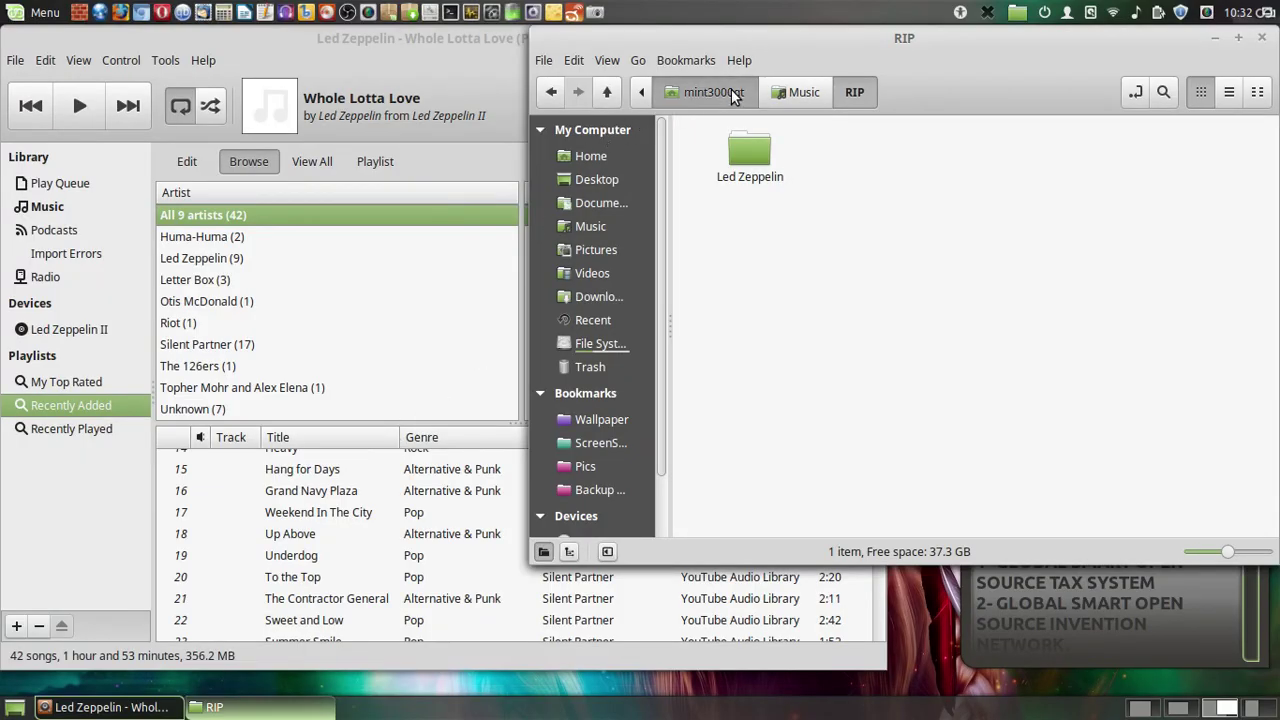
pyautogui.click(790, 92)
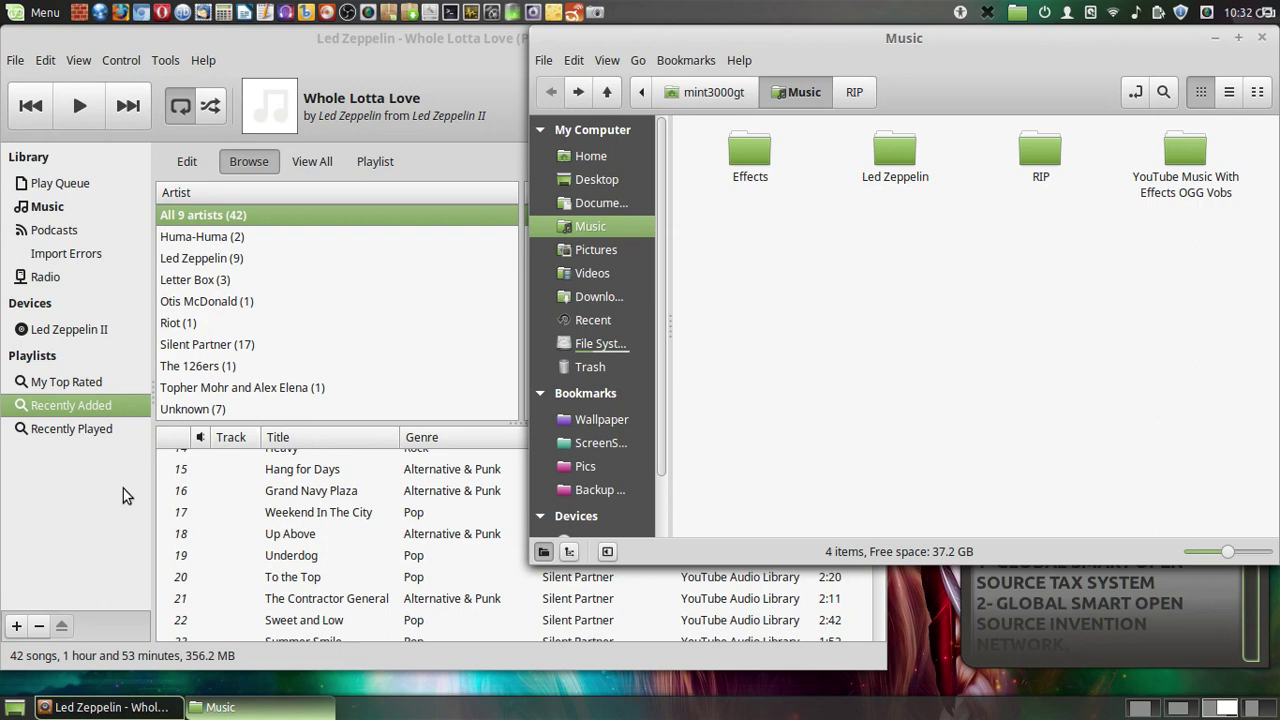
# - Bring Rhythmbox forward and play the track Lovers Squared from the Recently Added playlist
pyautogui.click(360, 487)
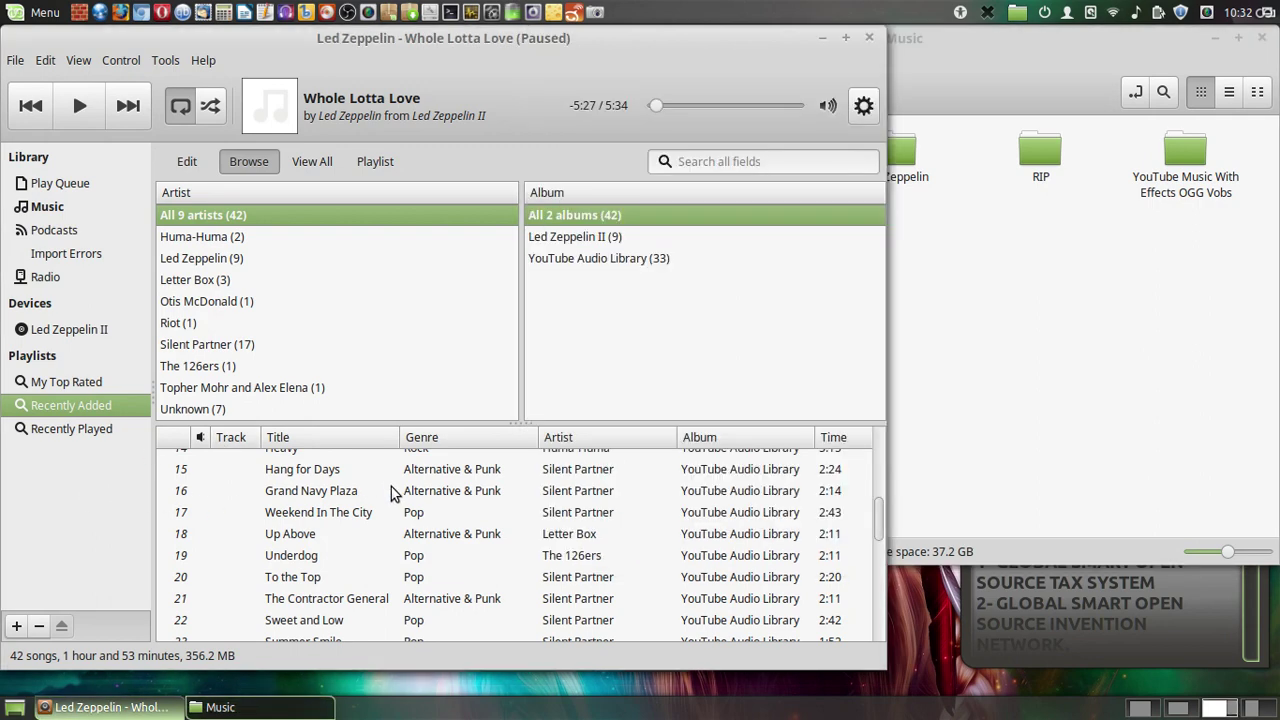
pyautogui.scroll(2, 400, 503)
pyautogui.scroll(1, 400, 503)
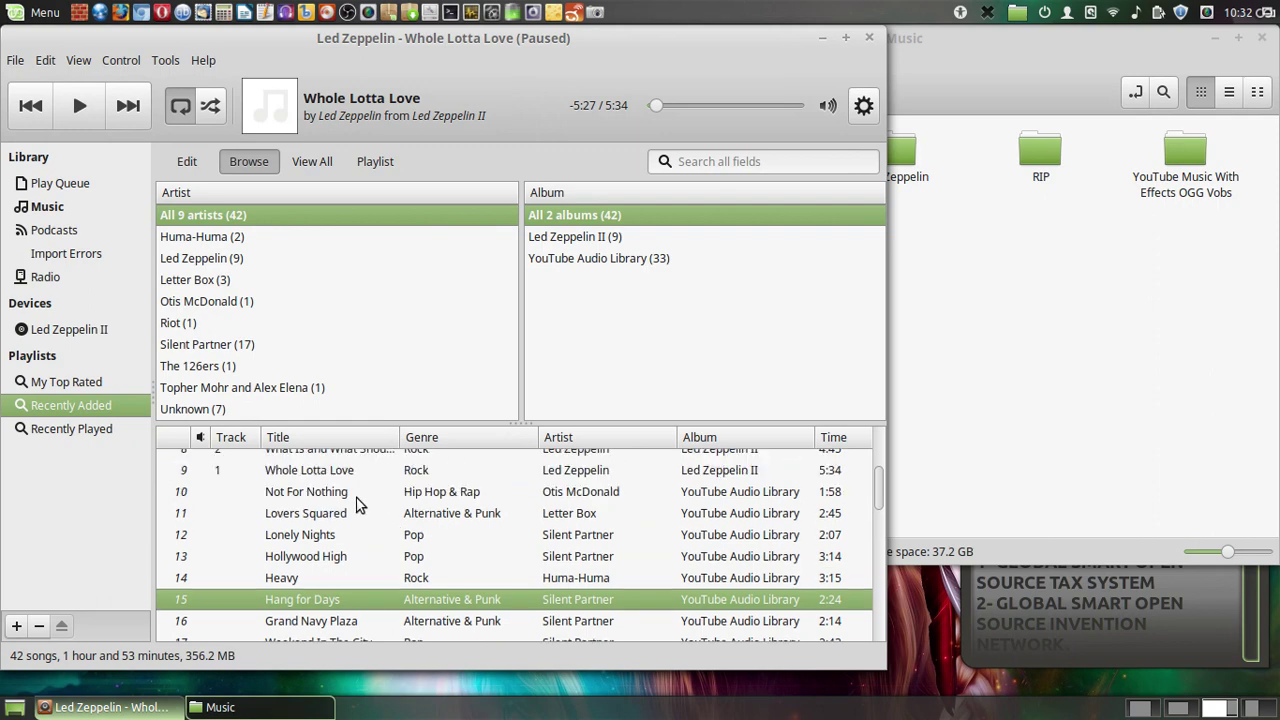
pyautogui.click(324, 512)
pyautogui.doubleClick(324, 512)
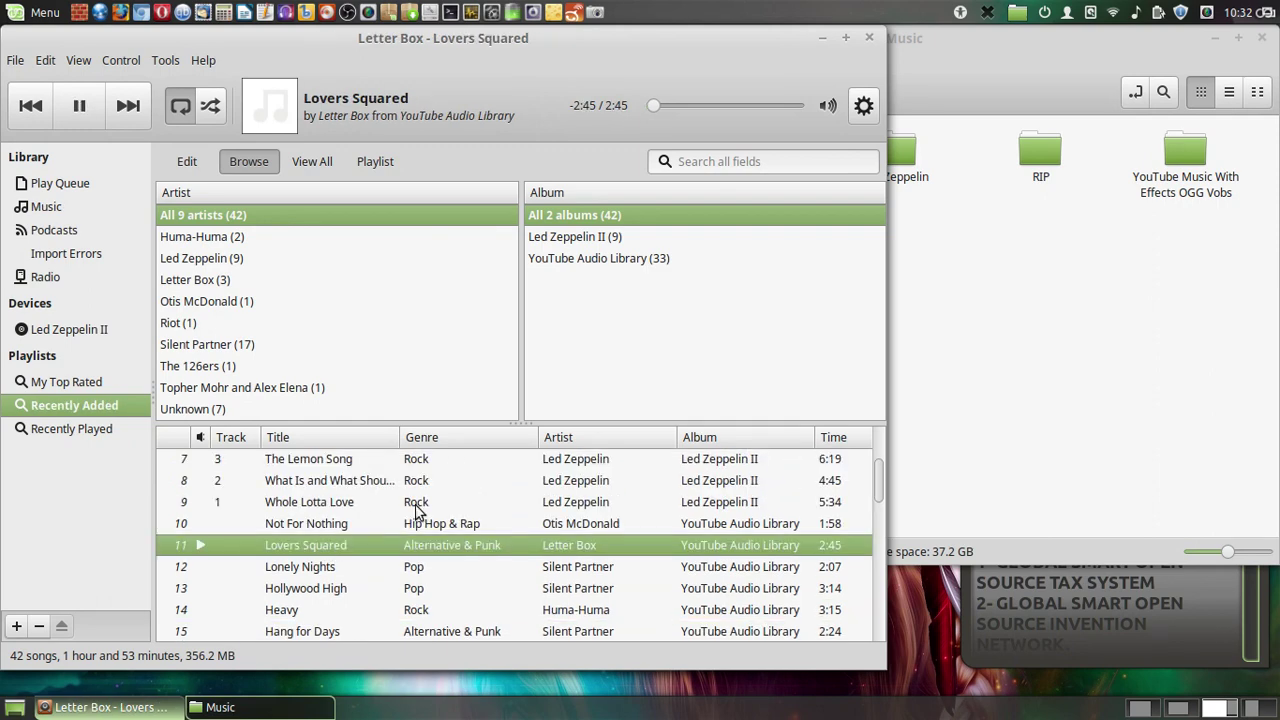
# - Bring the Music folder window forward, and switch to Banshee on Workspace 2 to check the CD import
pyautogui.click(956, 52)
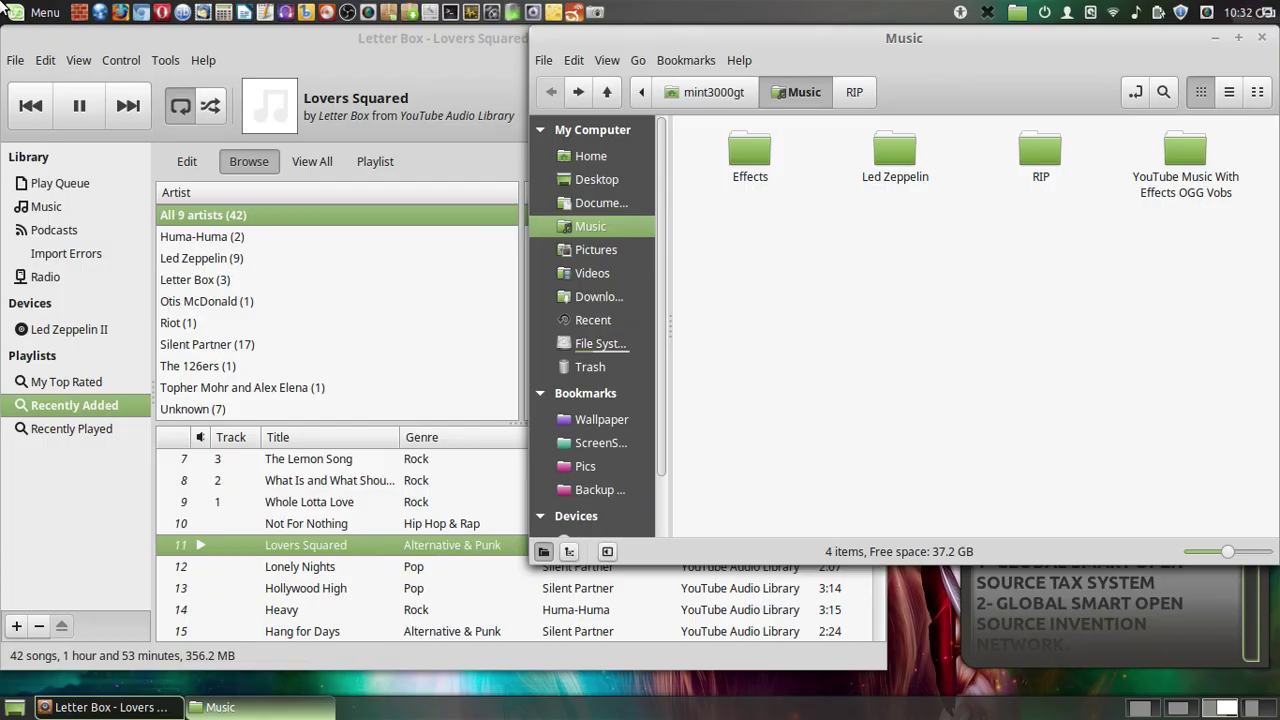
pyautogui.moveTo(3, 8)
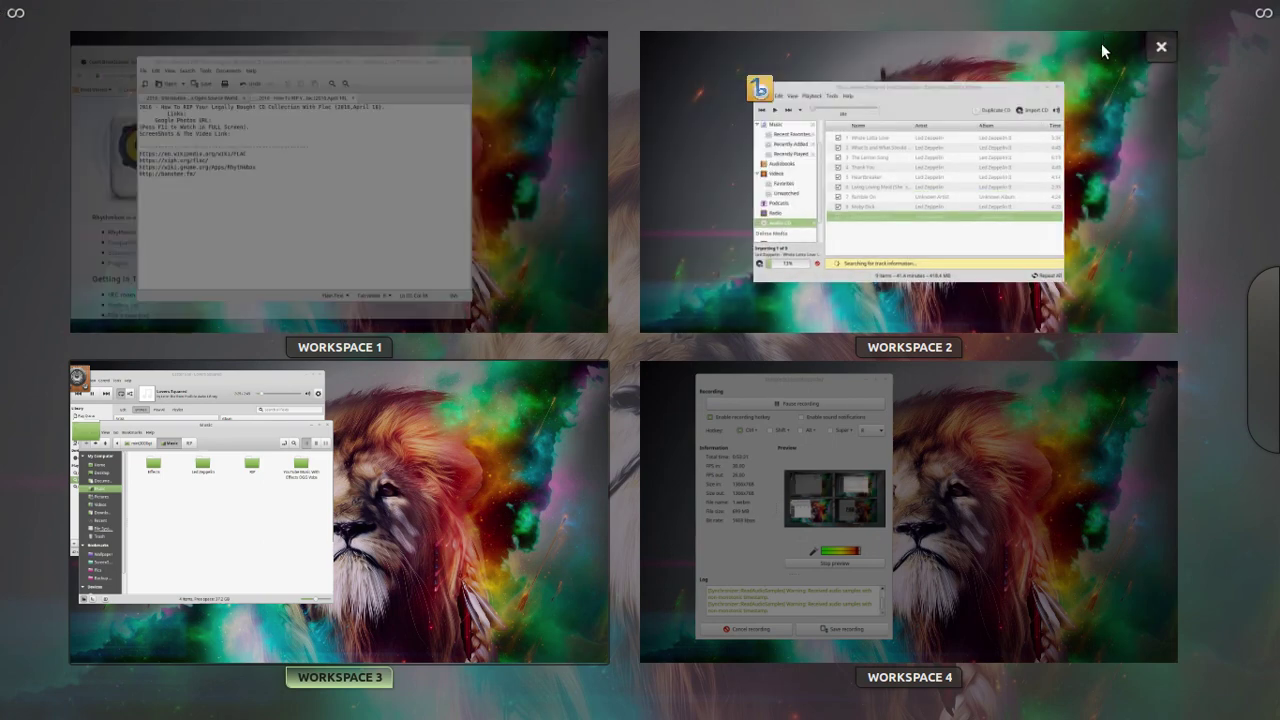
pyautogui.click(881, 59)
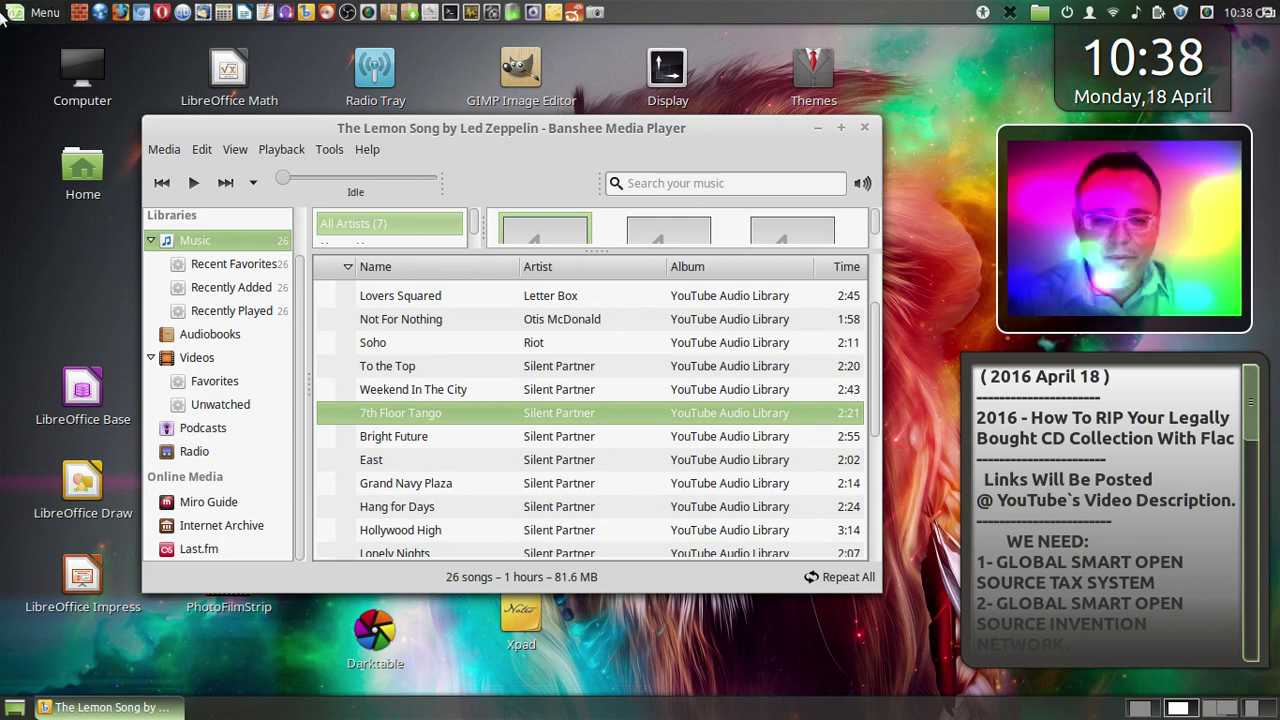
# - Switch to the file manager on Workspace 3 and check the format of the ripped tracks in the Led Zeppelin II folder
pyautogui.moveTo(2, 2)
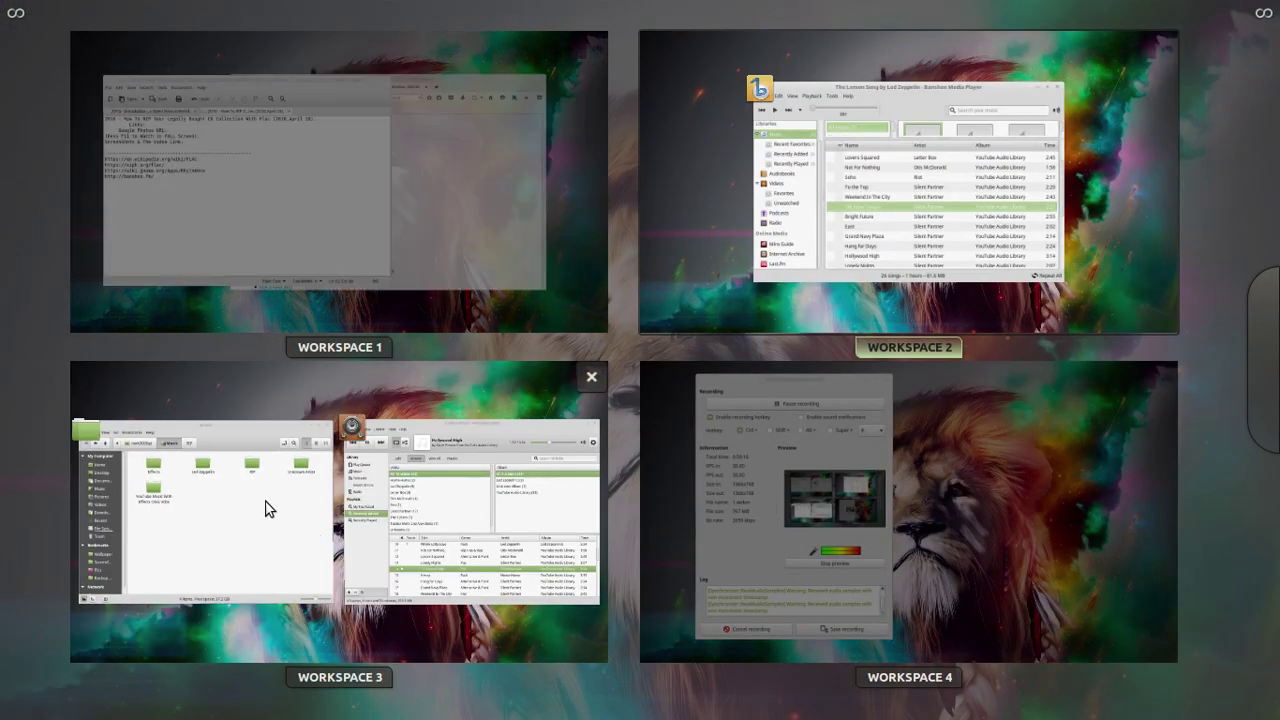
pyautogui.click(240, 510)
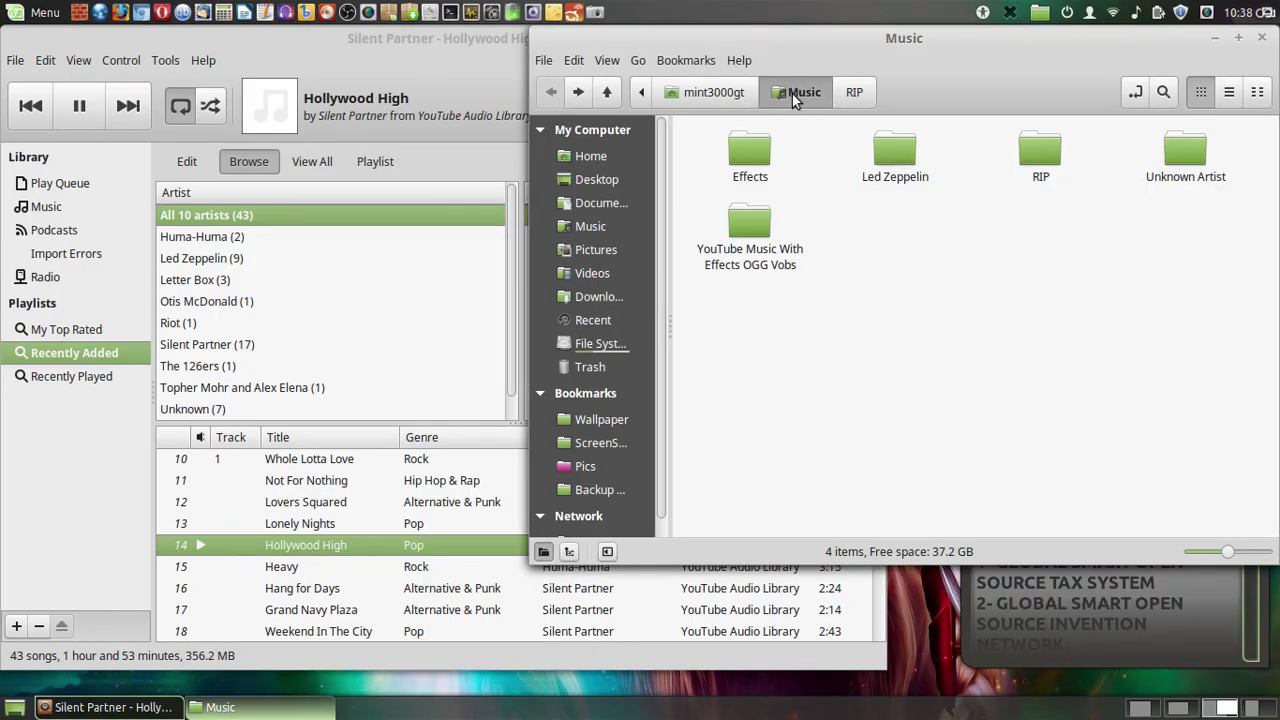
pyautogui.click(902, 153)
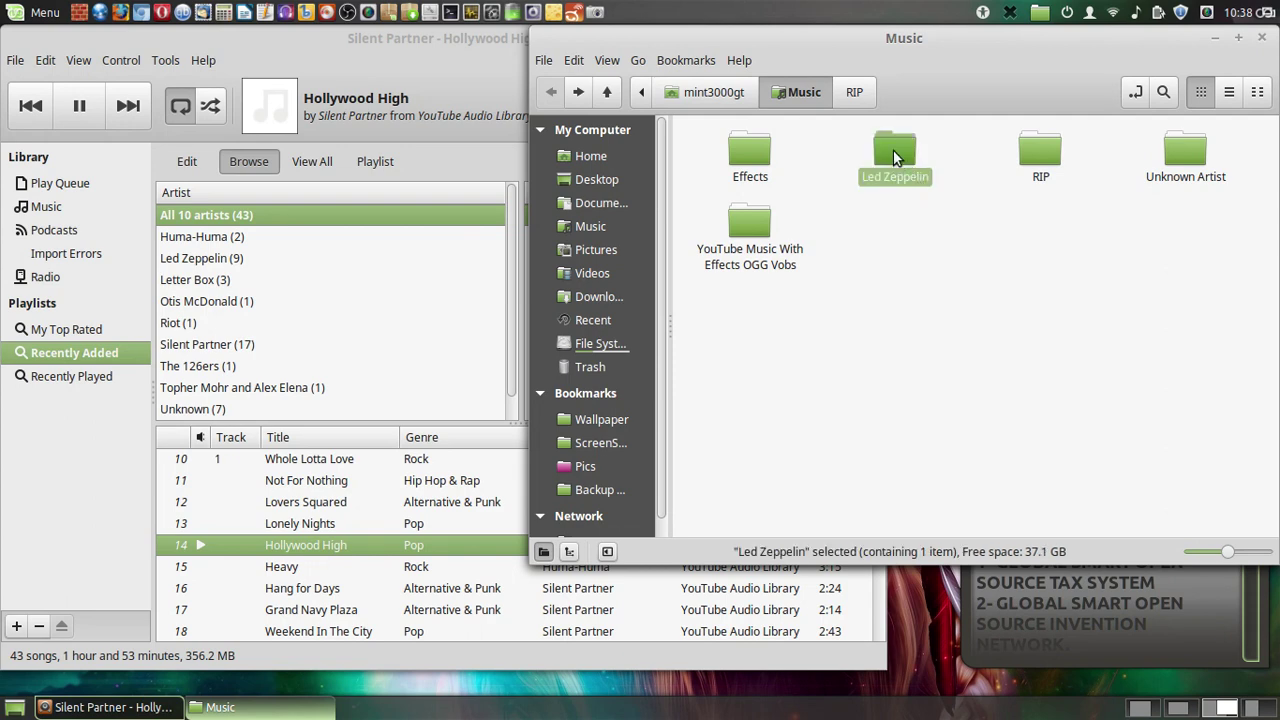
pyautogui.doubleClick(893, 150)
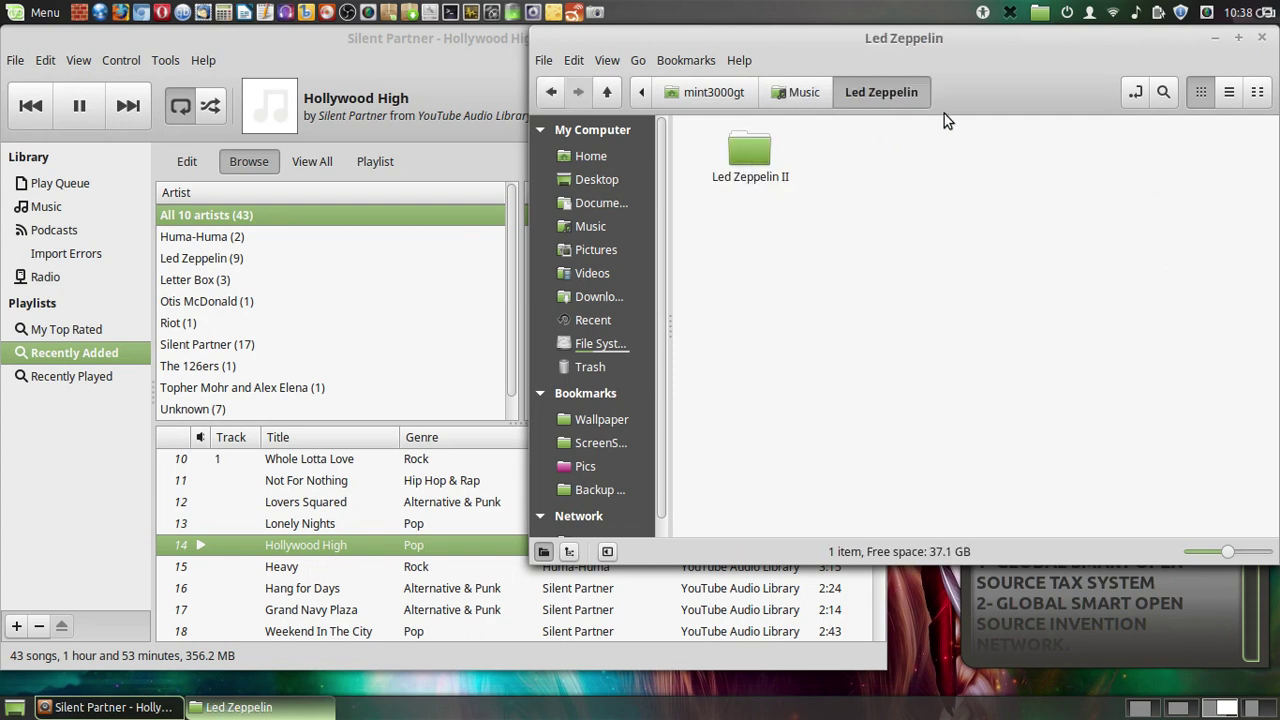
pyautogui.doubleClick(752, 155)
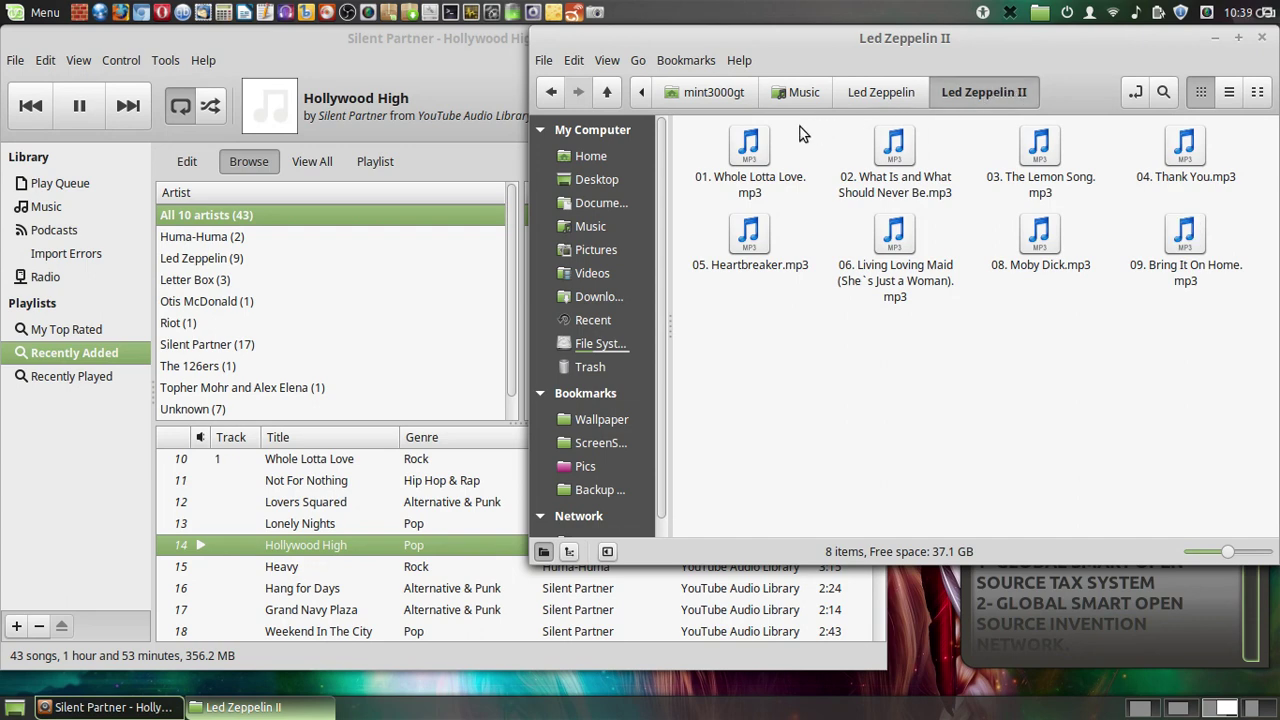
pyautogui.click(870, 100)
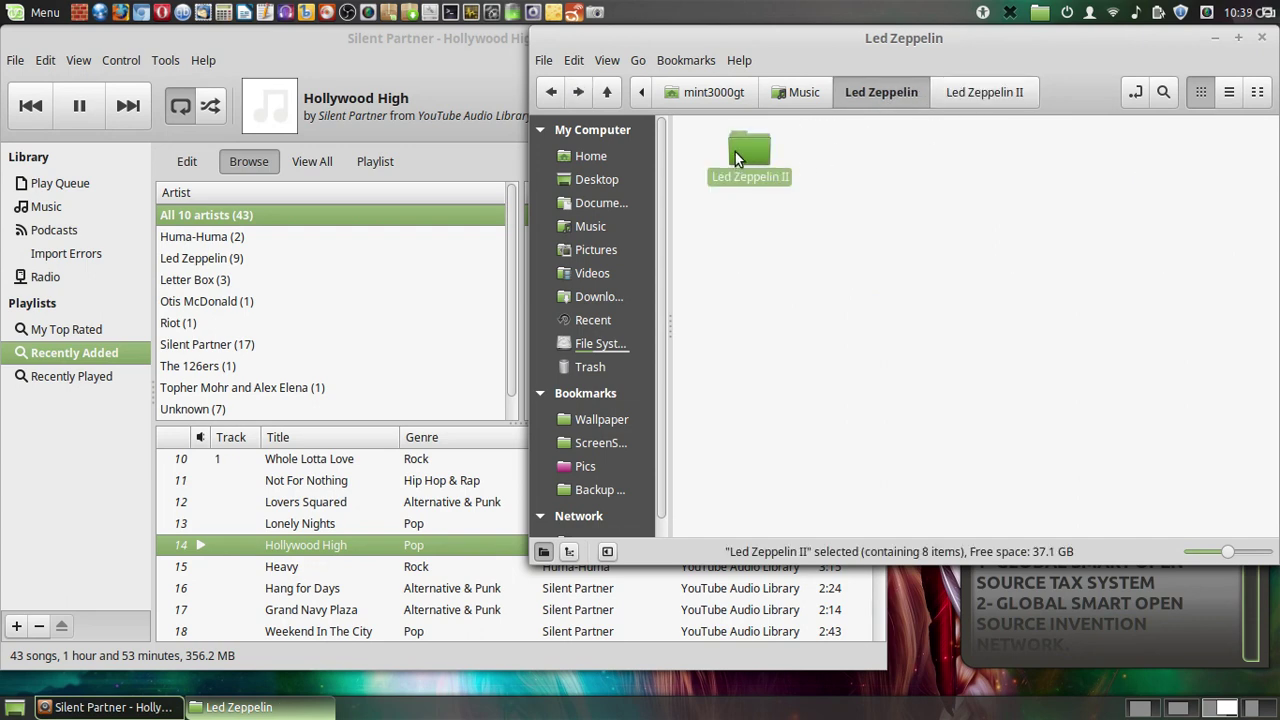
# - Return to the Music folder and permanently delete the Led Zeppelin folder
pyautogui.click(800, 92)
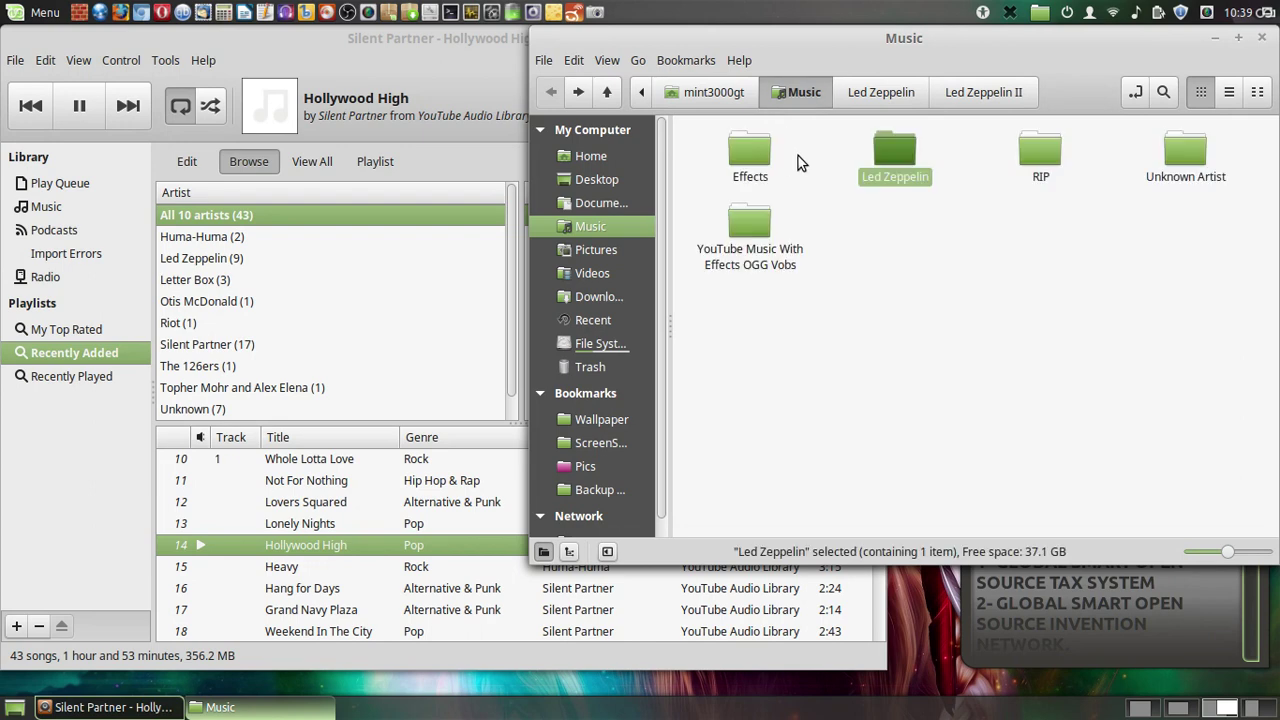
pyautogui.rightClick(883, 147)
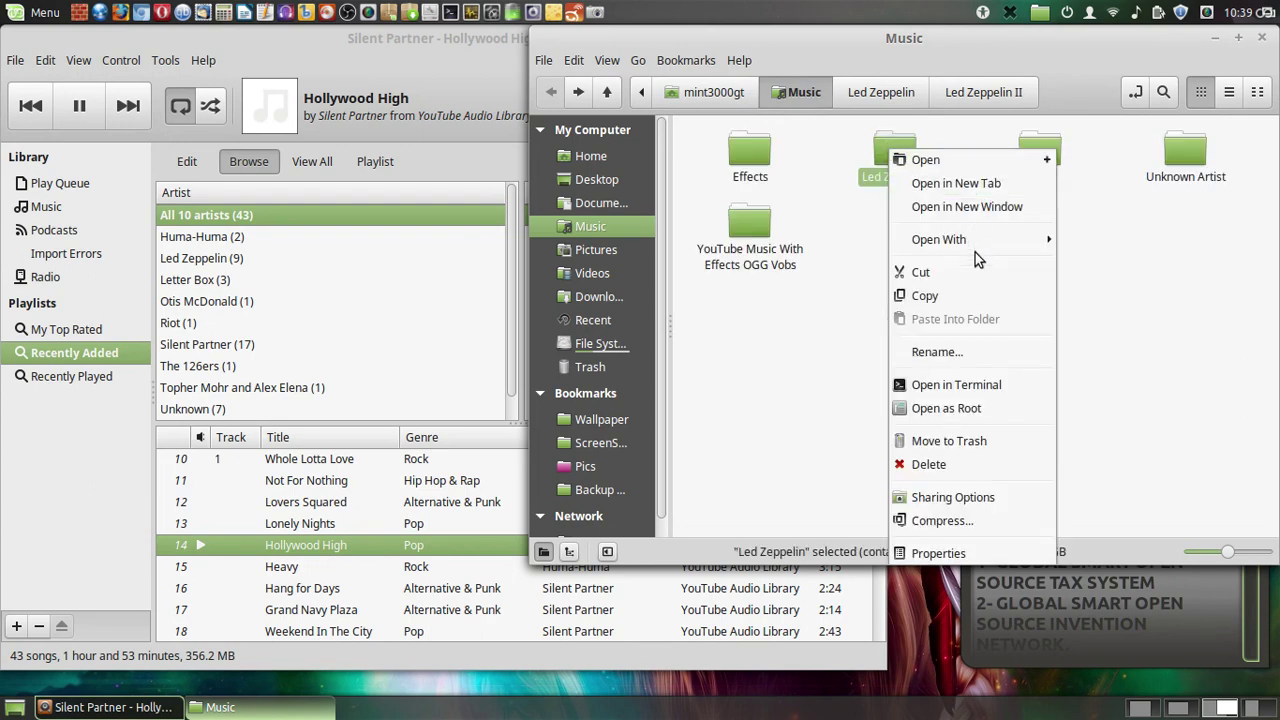
pyautogui.click(929, 465)
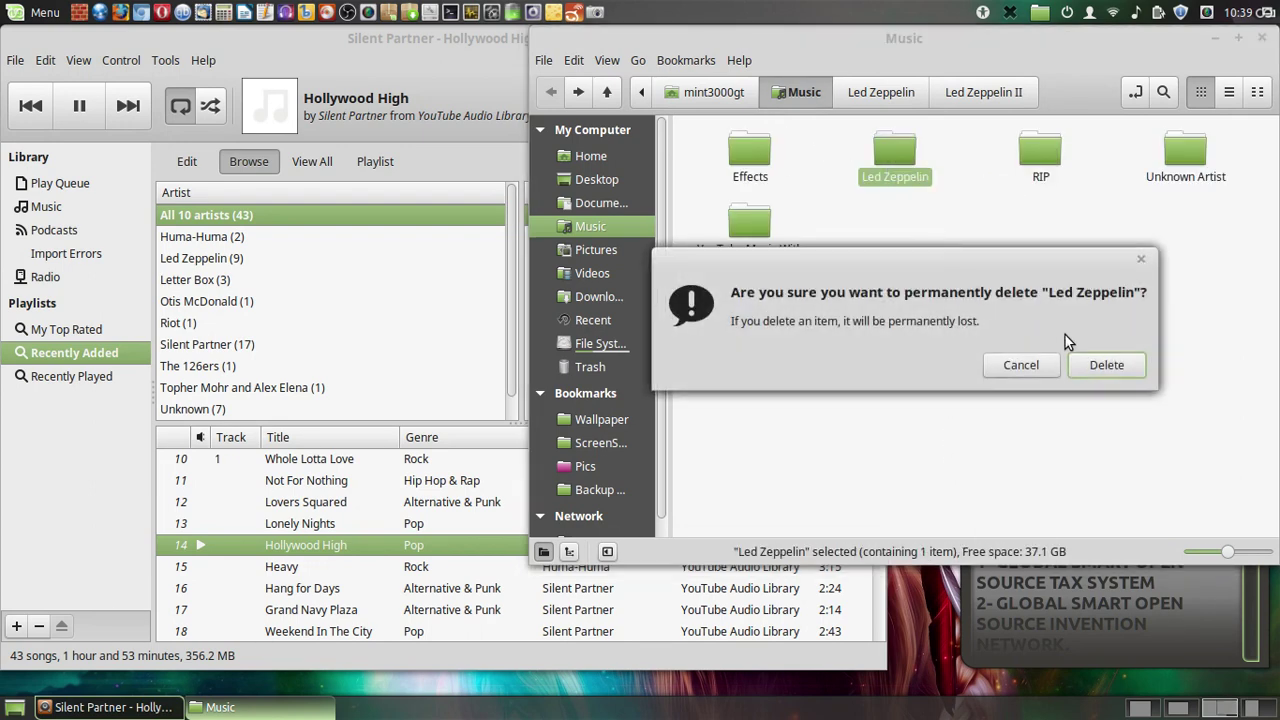
pyautogui.click(1105, 365)
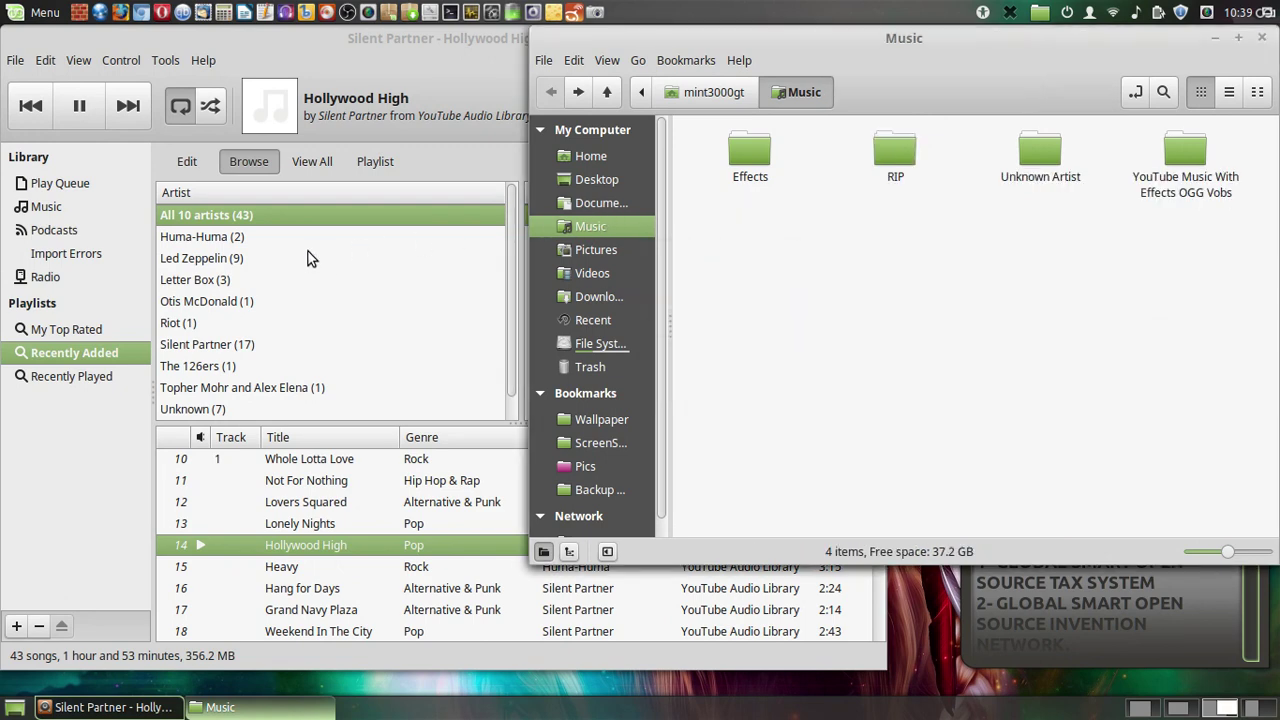
# - Select the track Whole Lotta Love in Rhythmbox, and switch back to Banshee on Workspace 2
pyautogui.click(350, 462)
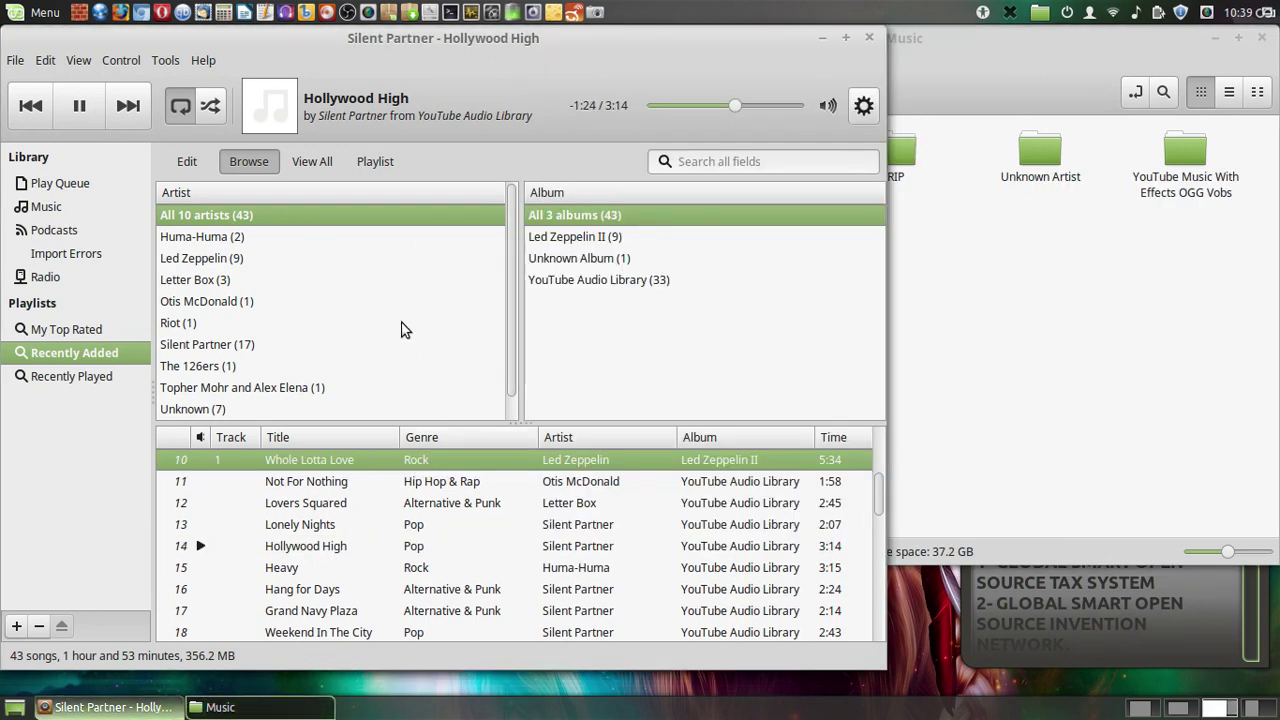
pyautogui.click(180, 105)
pyautogui.moveTo(2, 2)
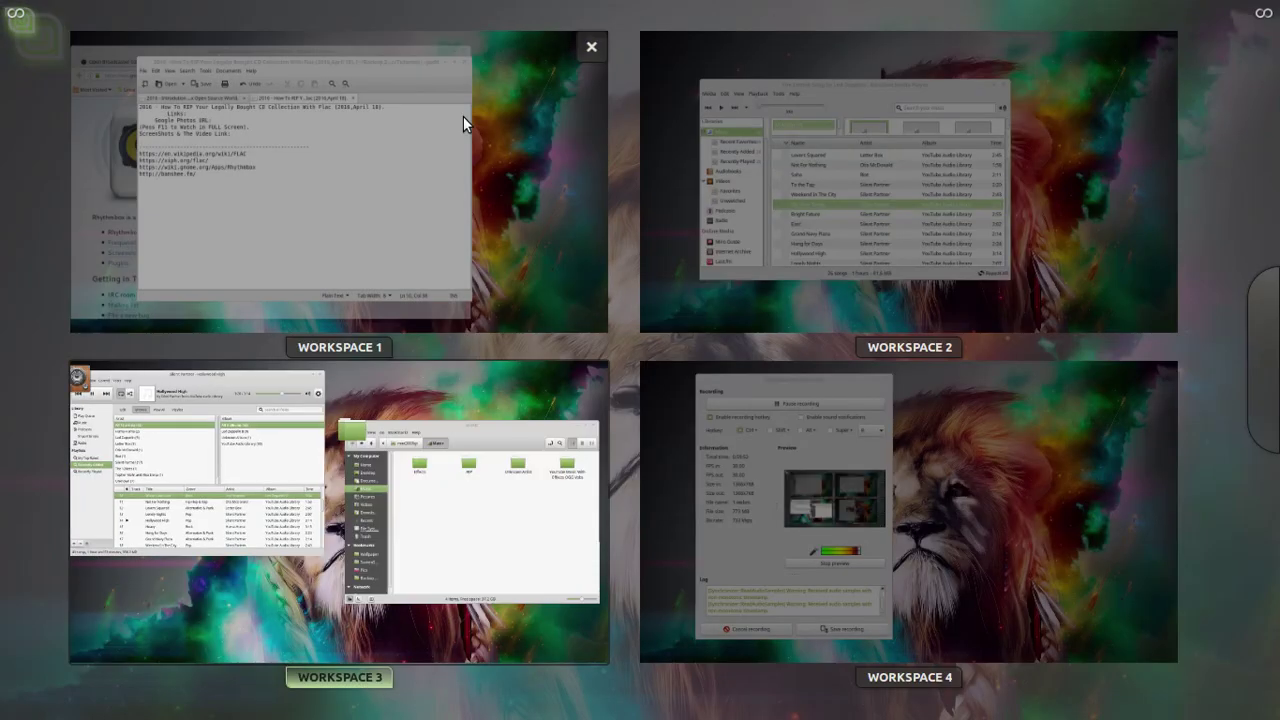
pyautogui.click(835, 194)
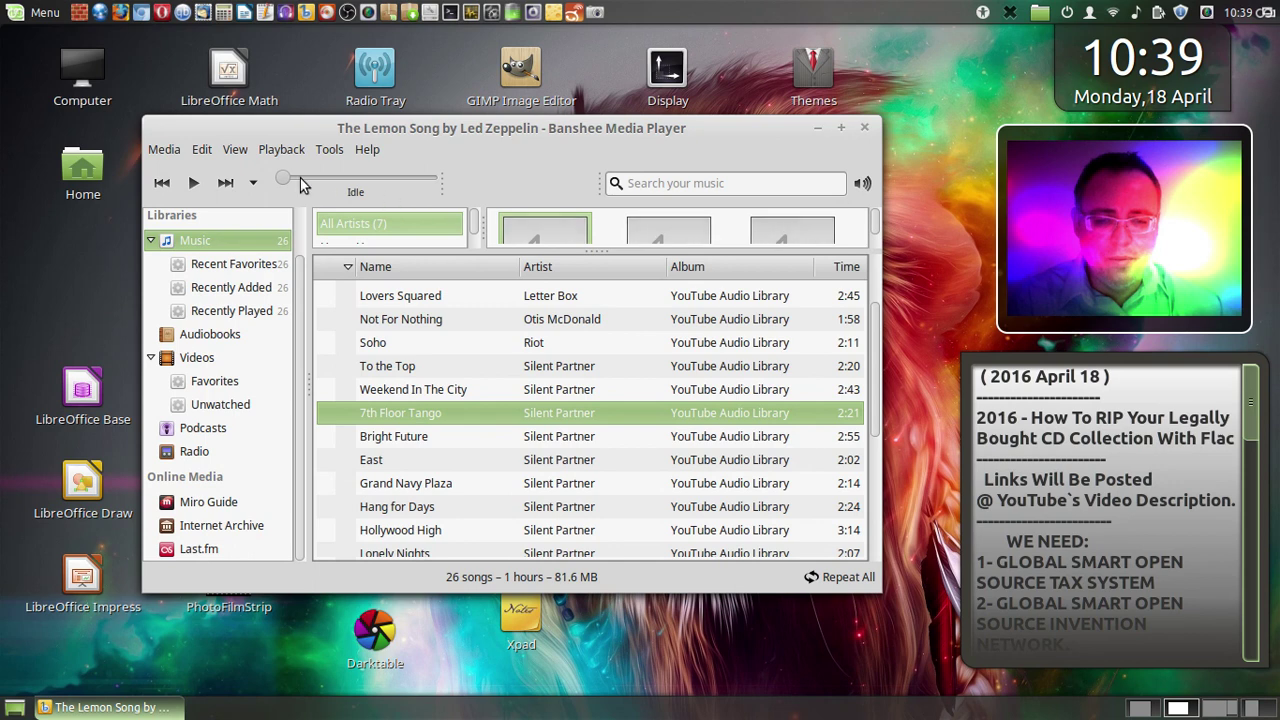
# - Look through Banshee's commands and open its Preferences
pyautogui.click(164, 153)
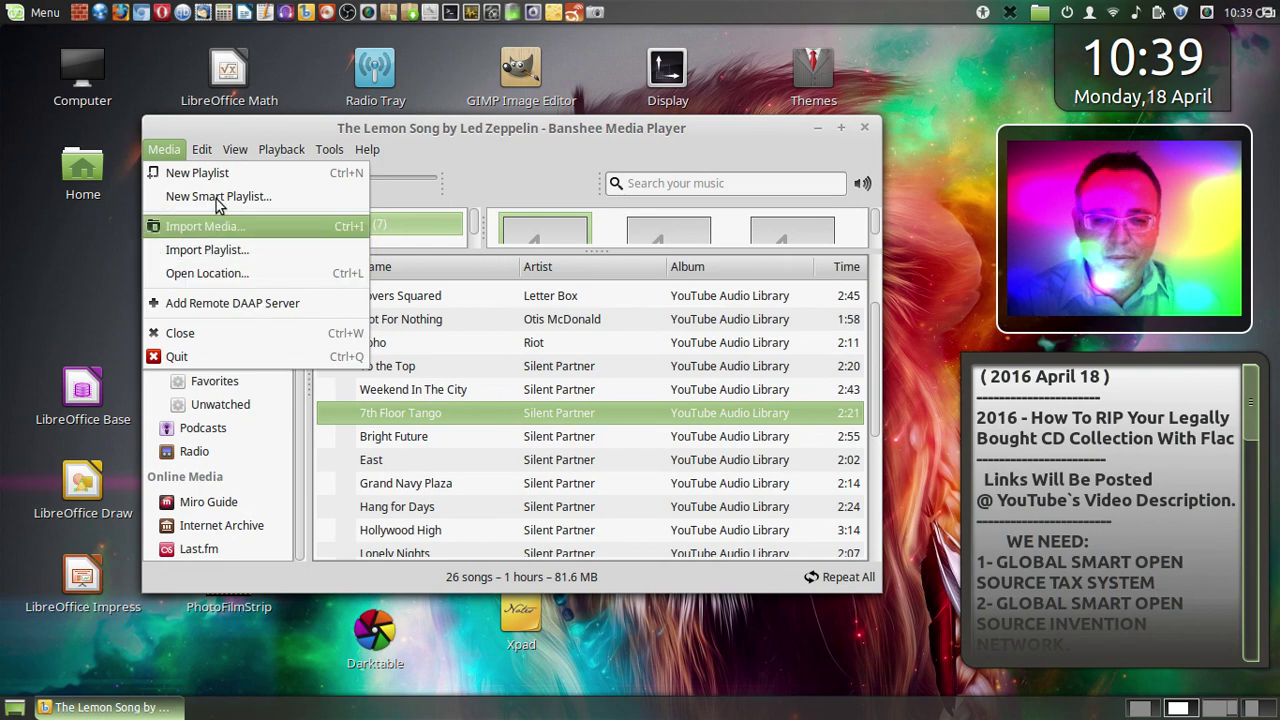
pyautogui.moveTo(238, 160)
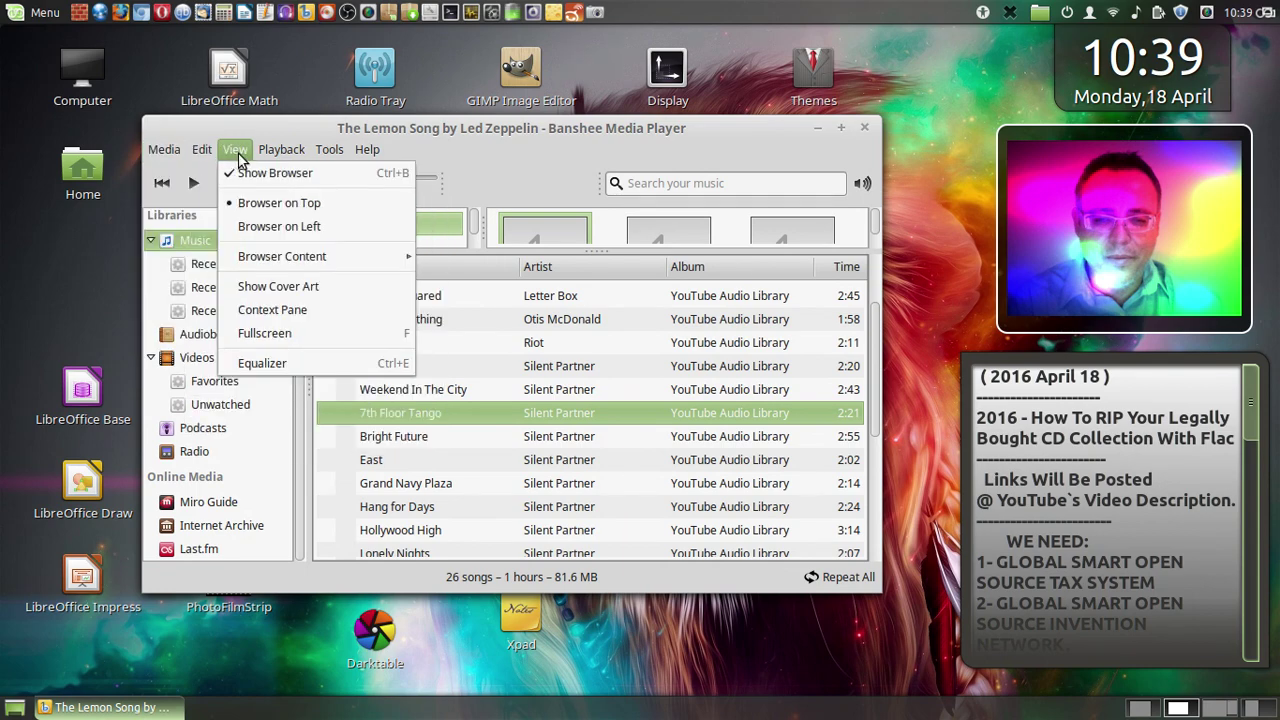
pyautogui.click(331, 149)
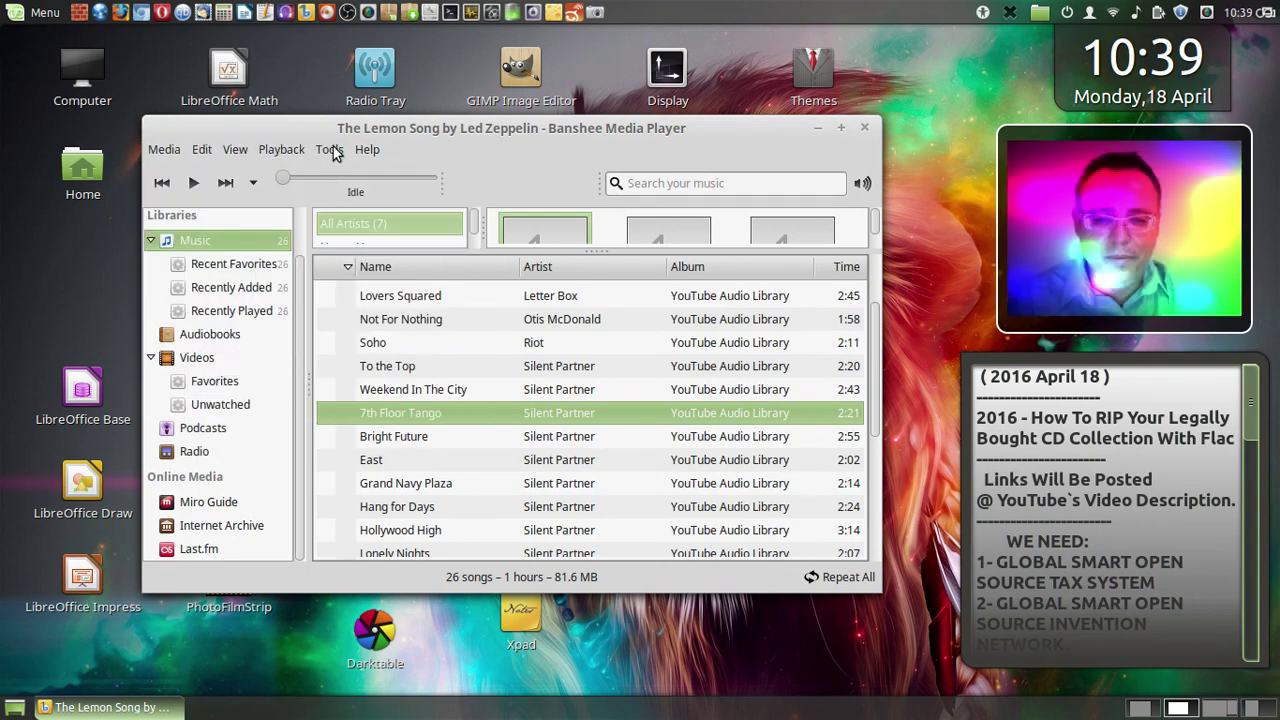
pyautogui.click(333, 149)
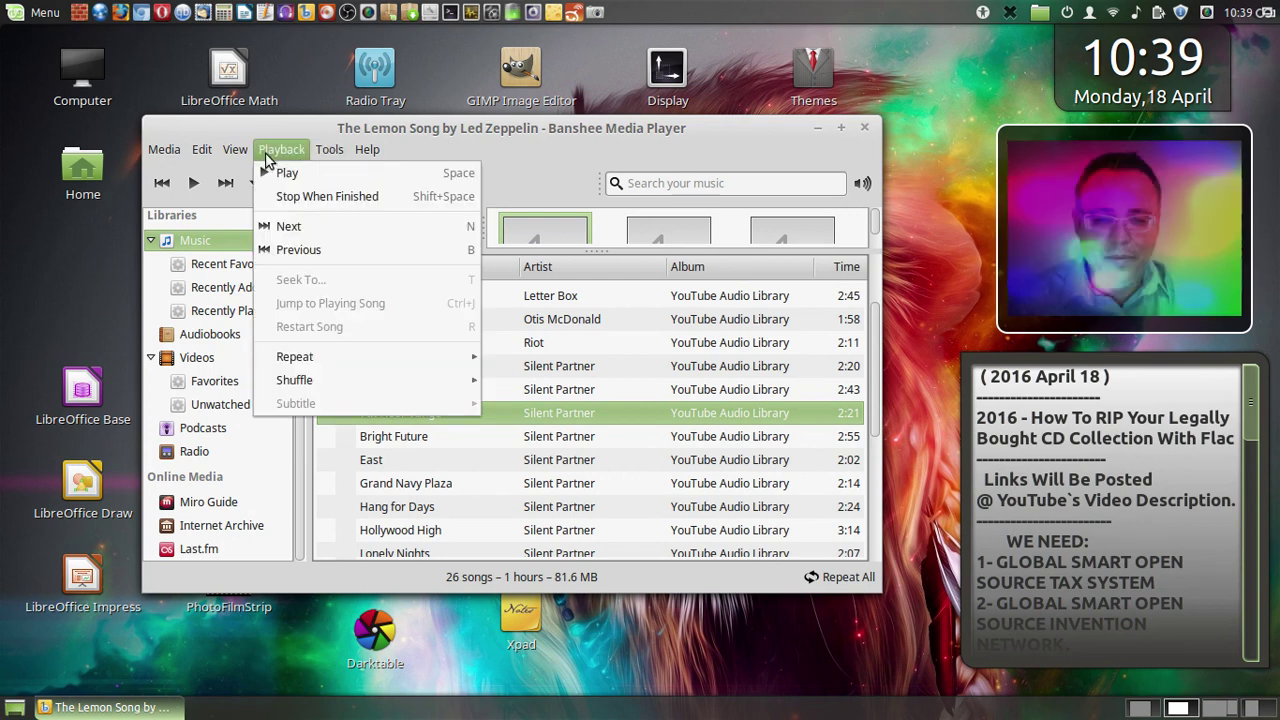
pyautogui.moveTo(237, 158)
pyautogui.click(203, 150)
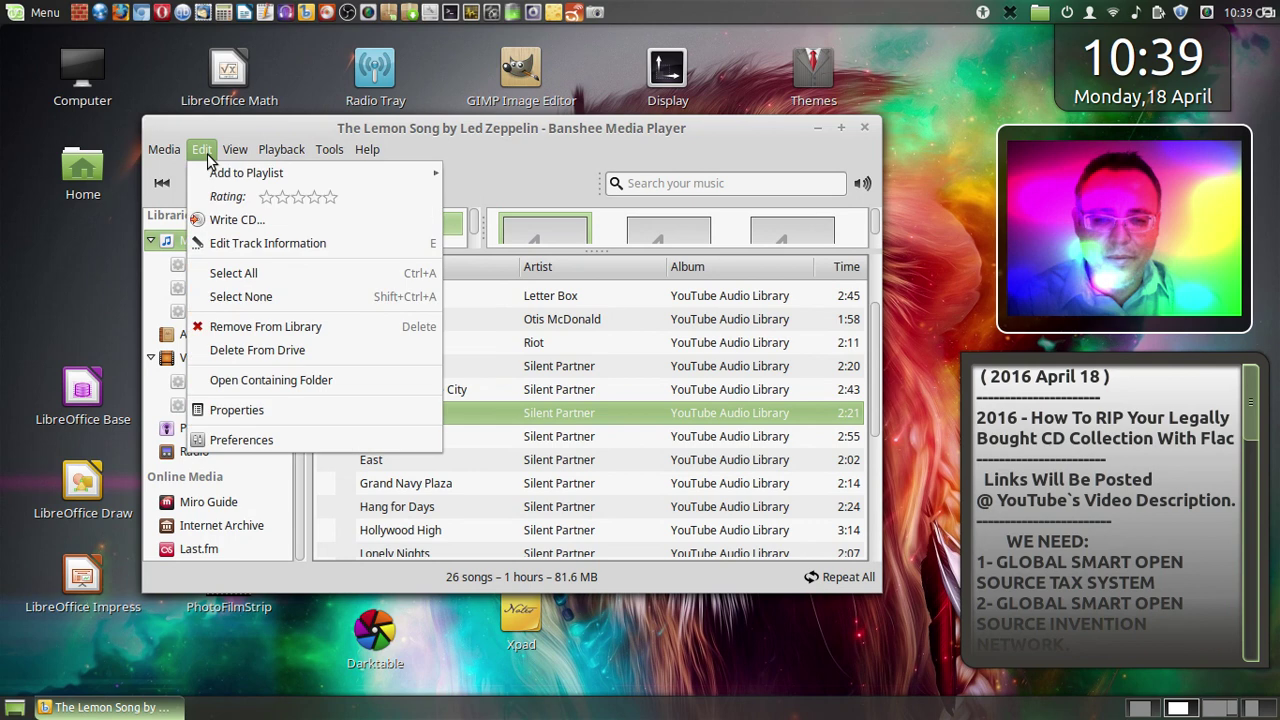
pyautogui.click(257, 441)
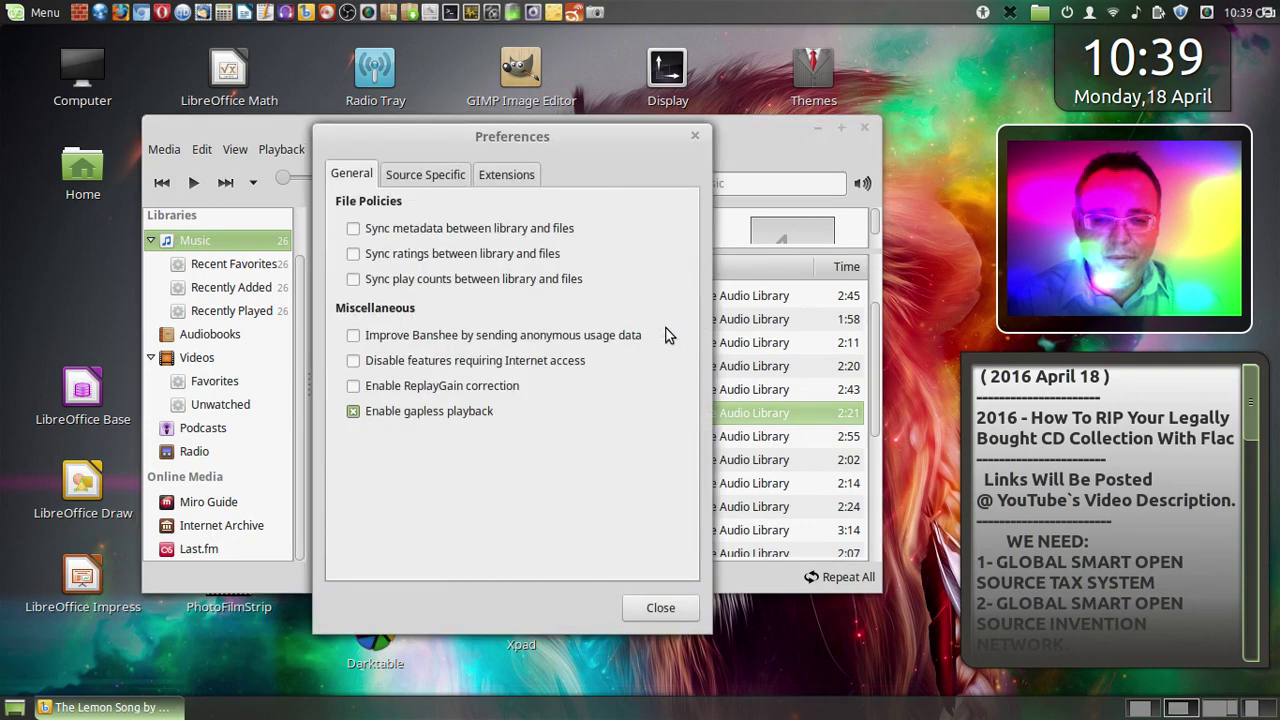
# - Set the source-specific import format for Audio CDs to Free Lossless Audio Codec and close the preferences
pyautogui.click(441, 181)
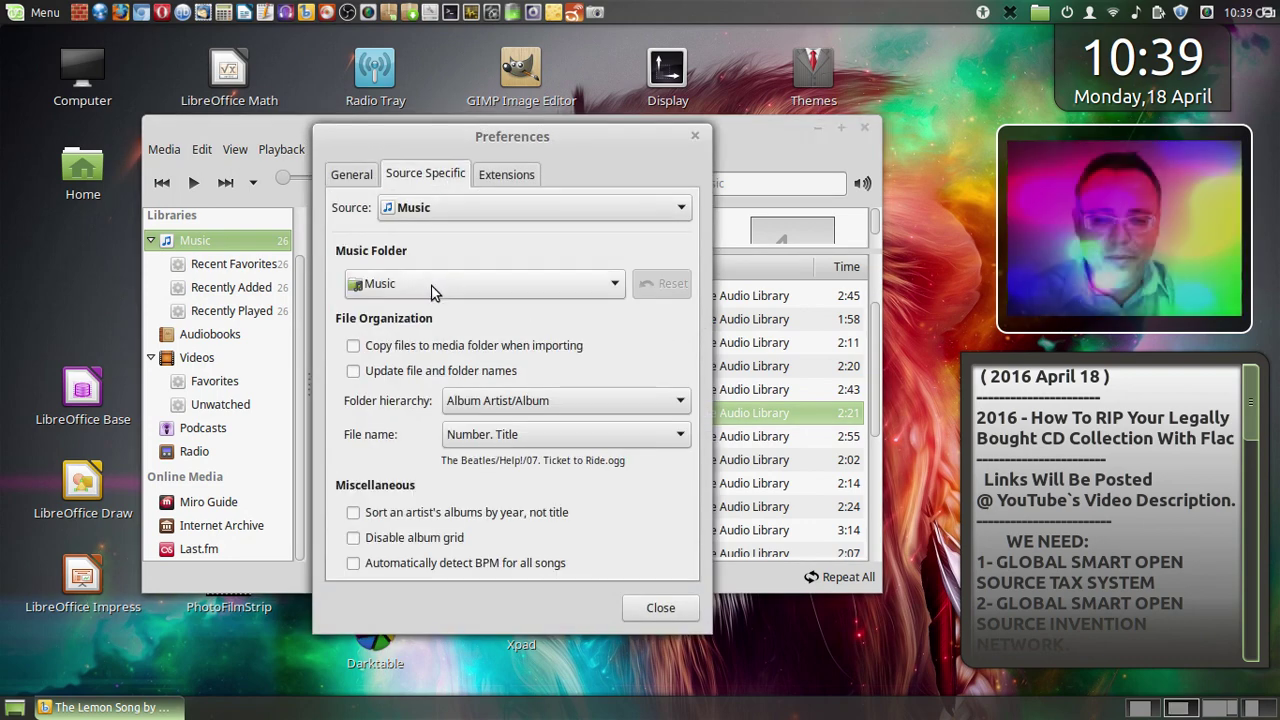
pyautogui.click(612, 286)
pyautogui.click(611, 290)
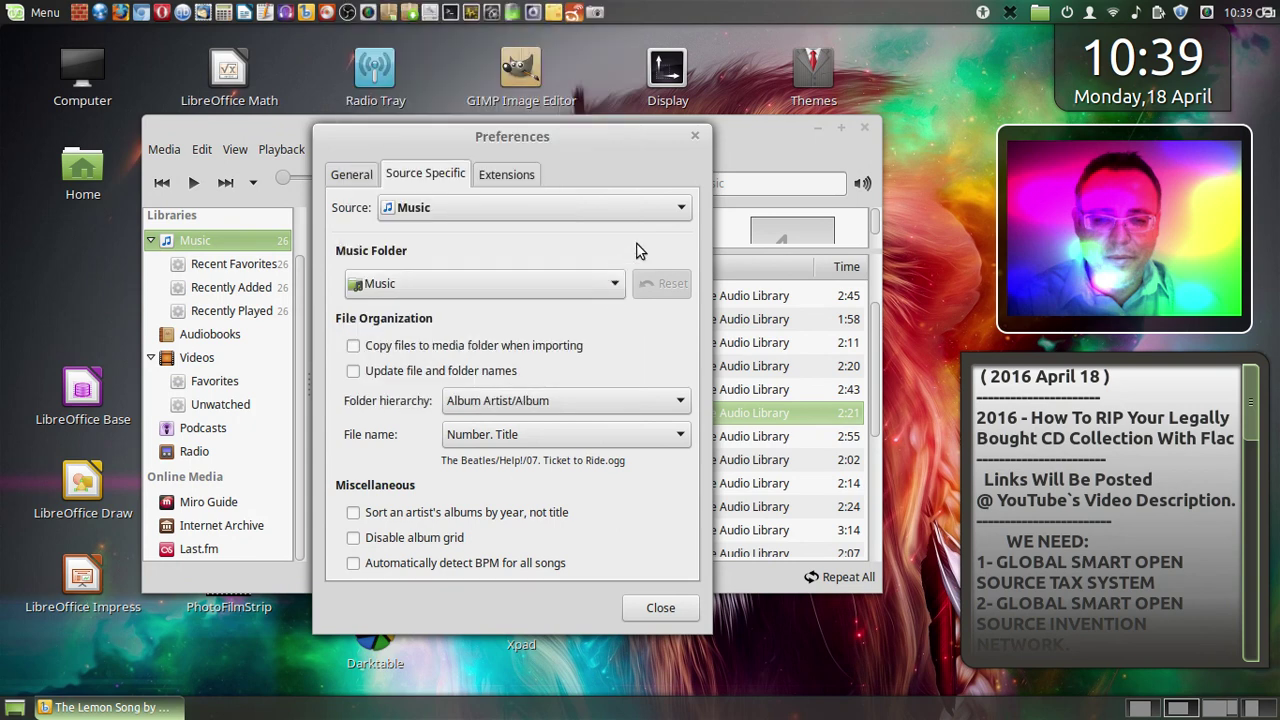
pyautogui.click(680, 212)
pyautogui.click(425, 369)
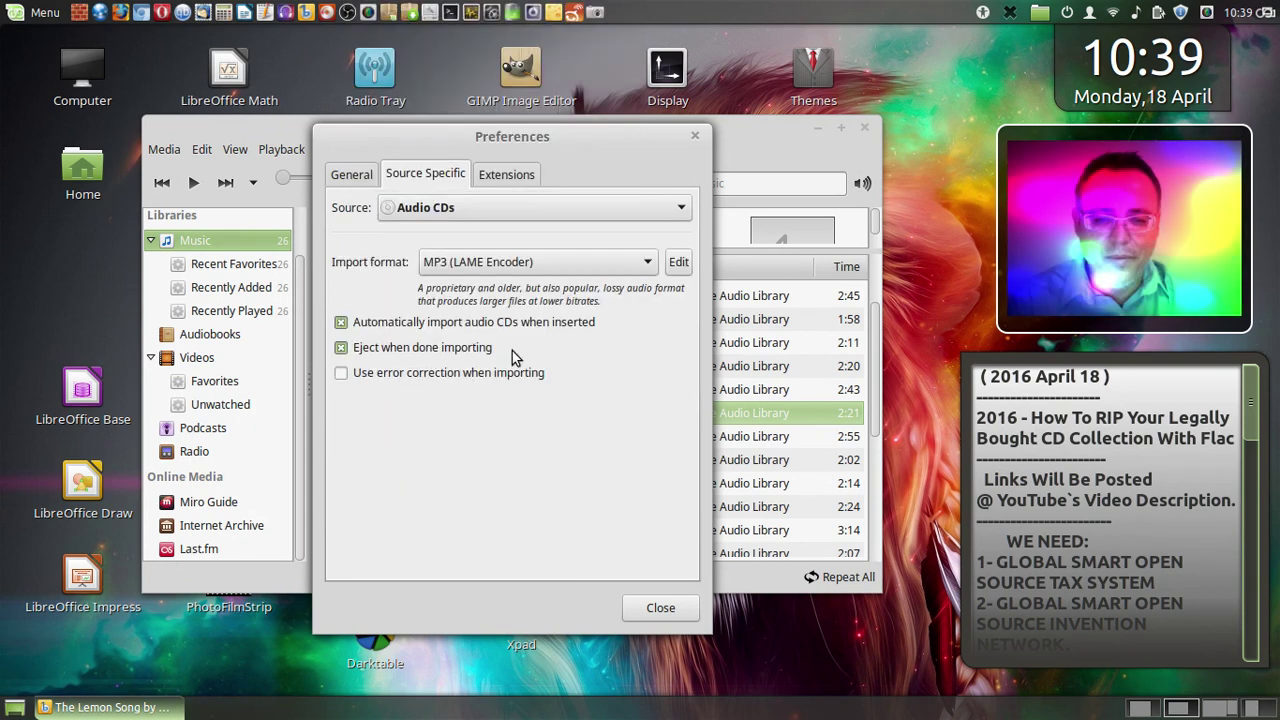
pyautogui.click(644, 261)
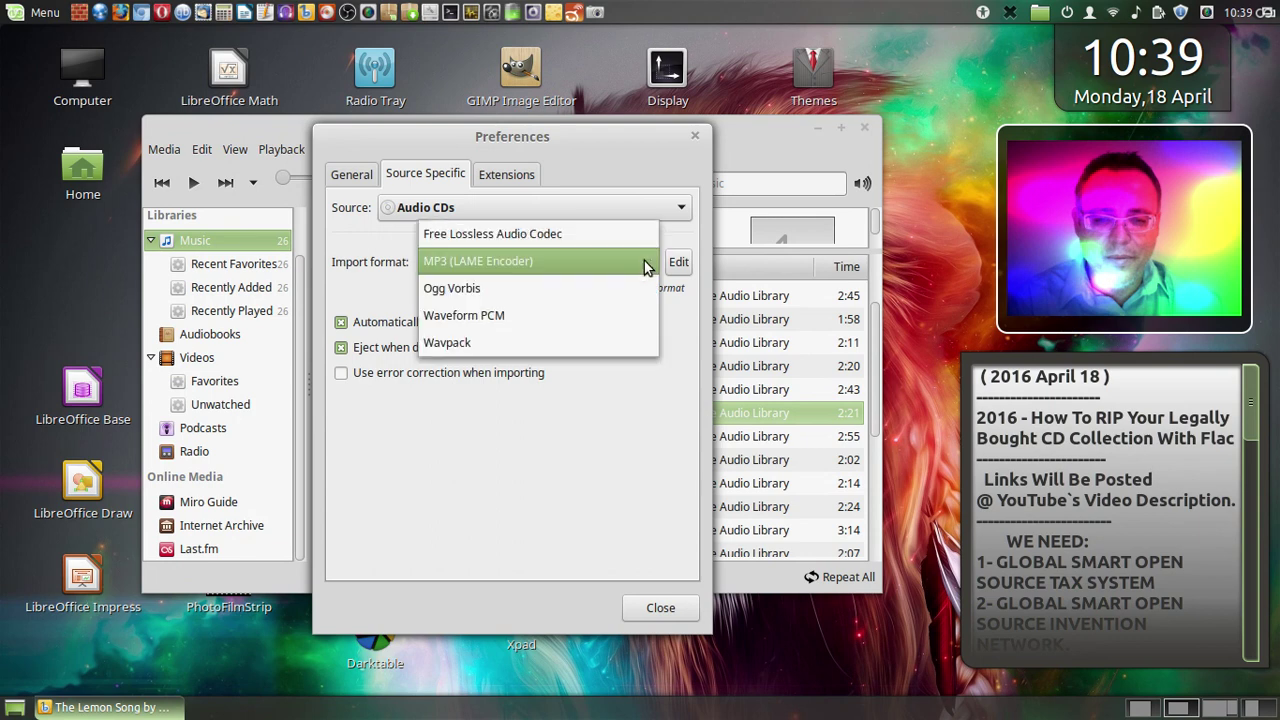
pyautogui.click(498, 244)
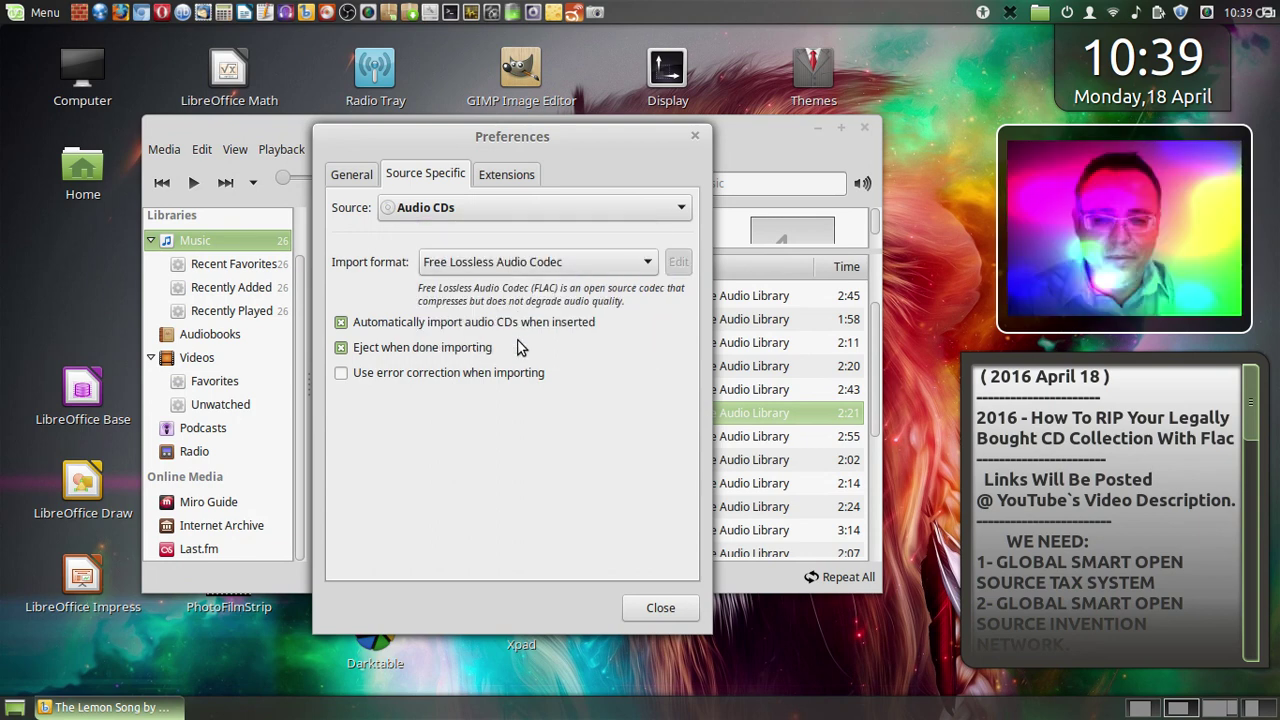
pyautogui.click(672, 612)
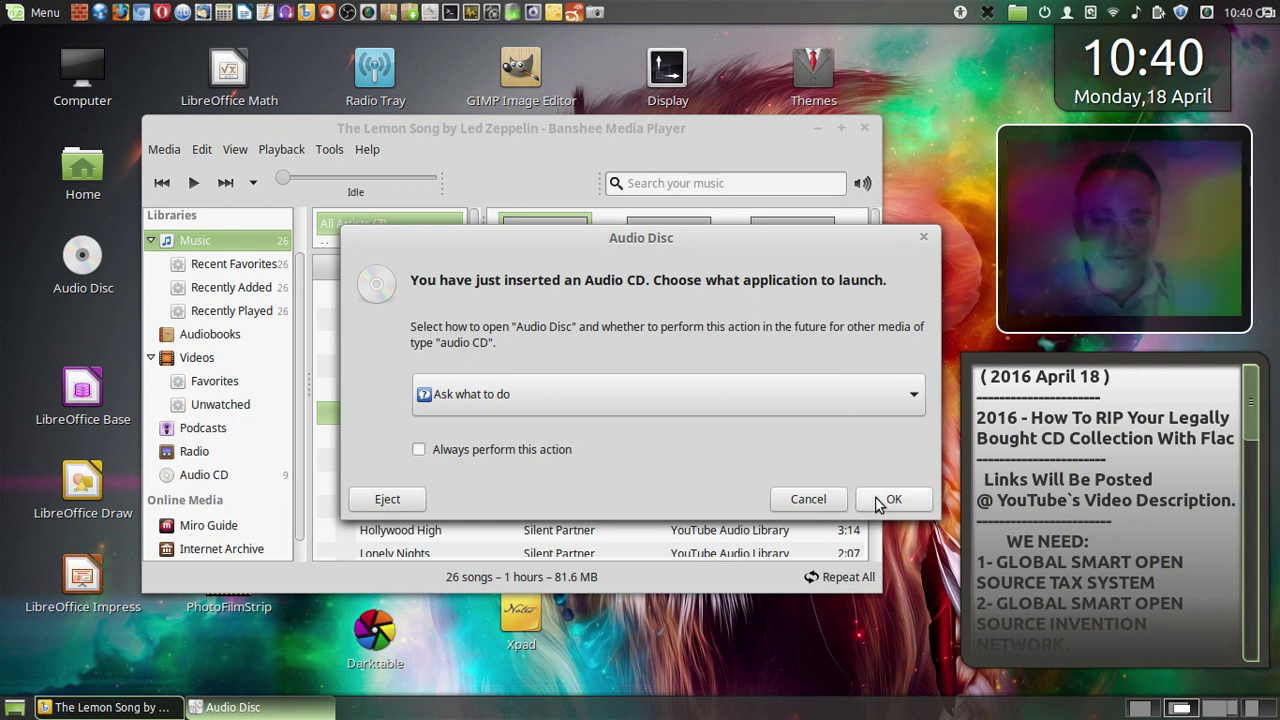
# - Review the application choices for the inserted audio CD and dismiss the prompt without launching any application
pyautogui.click(877, 405)
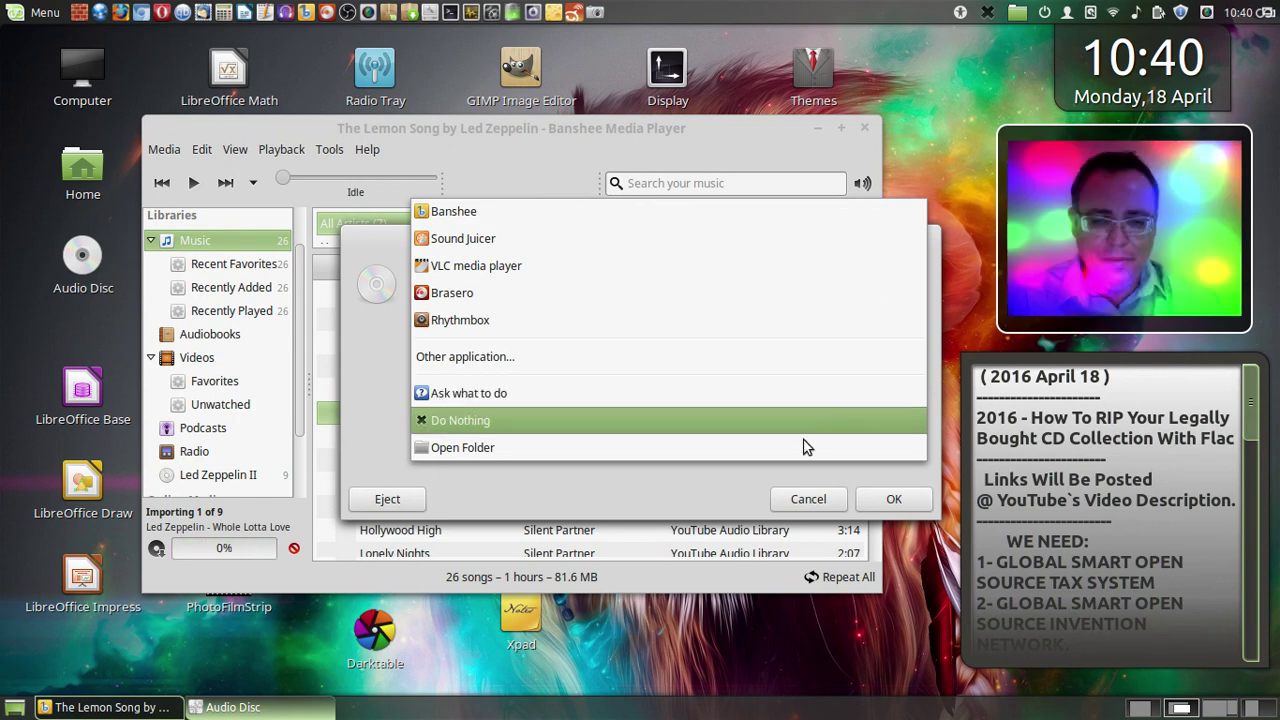
pyautogui.click(889, 497)
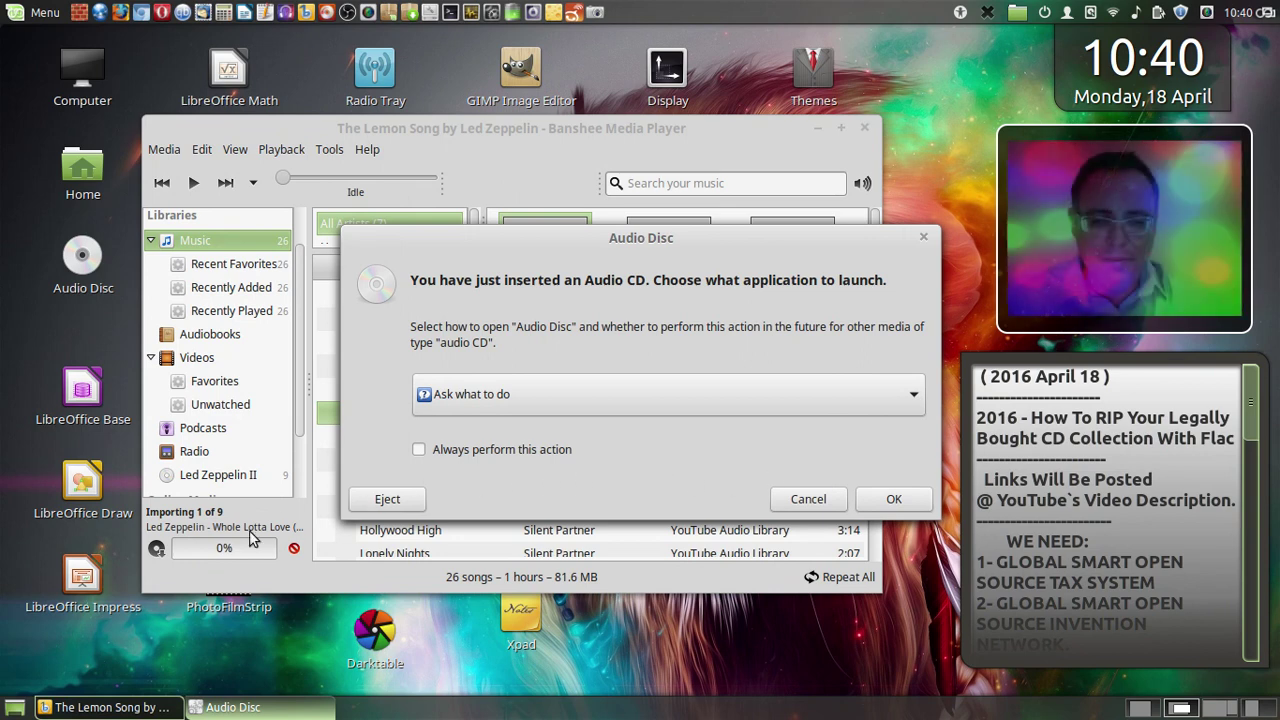
pyautogui.click(808, 499)
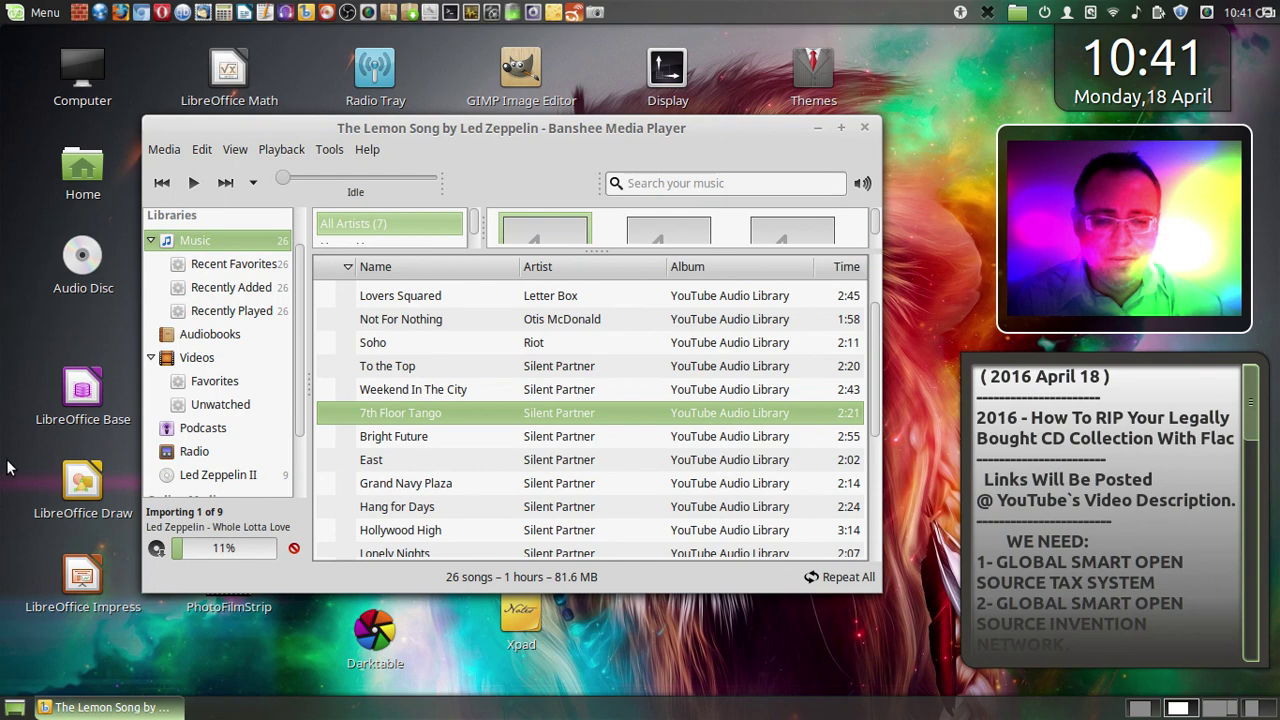
# - Switch to the file manager on Workspace 3 and check the new rip in the Led Zeppelin II folder
pyautogui.moveTo(3, 5)
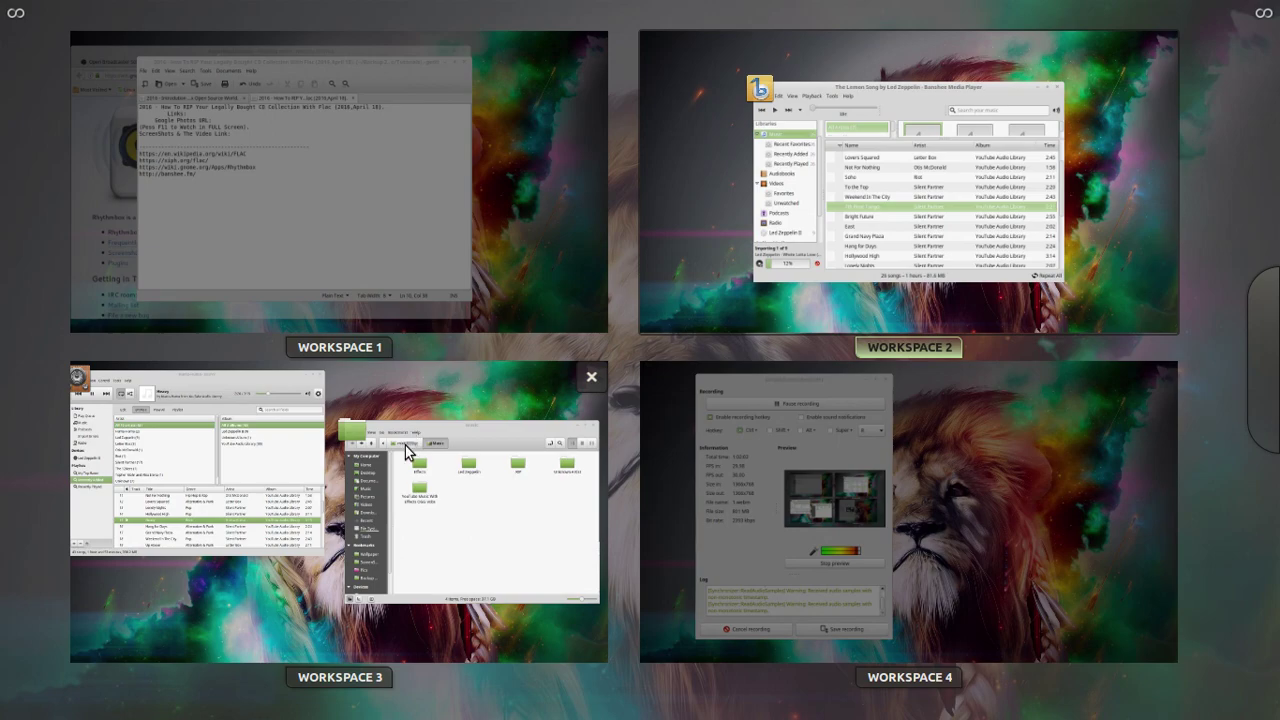
pyautogui.click(428, 500)
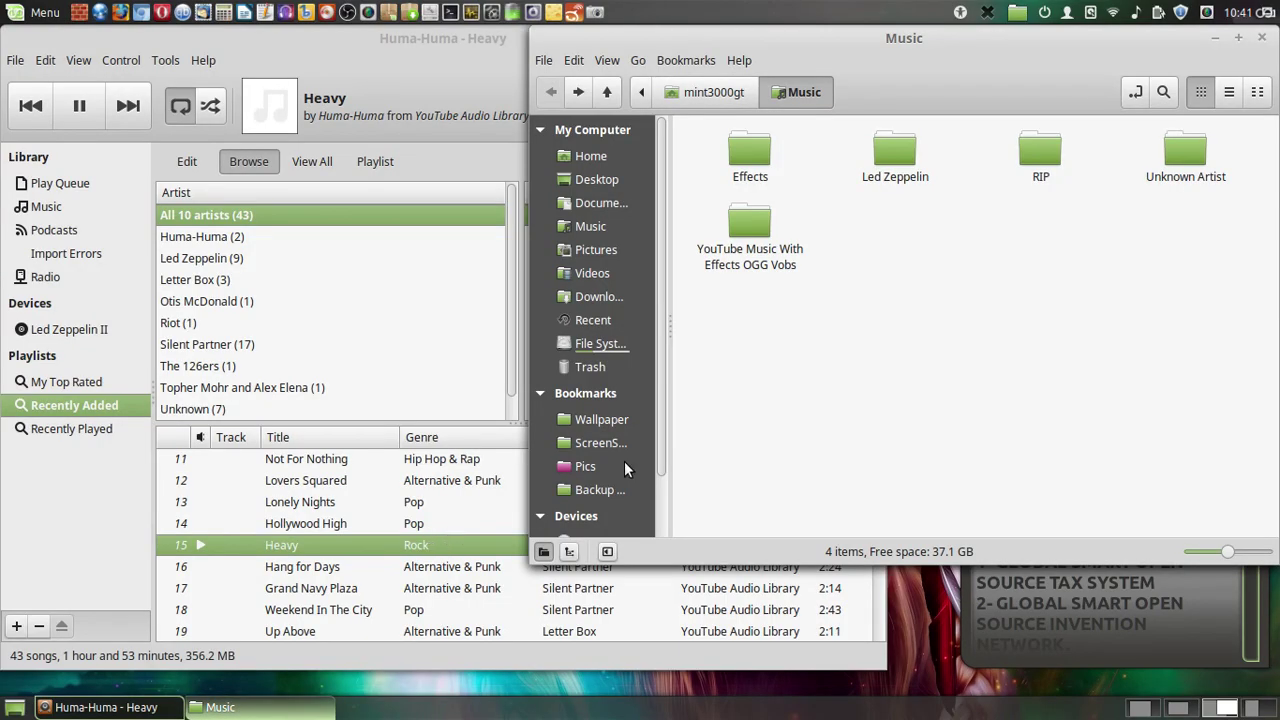
pyautogui.doubleClick(896, 152)
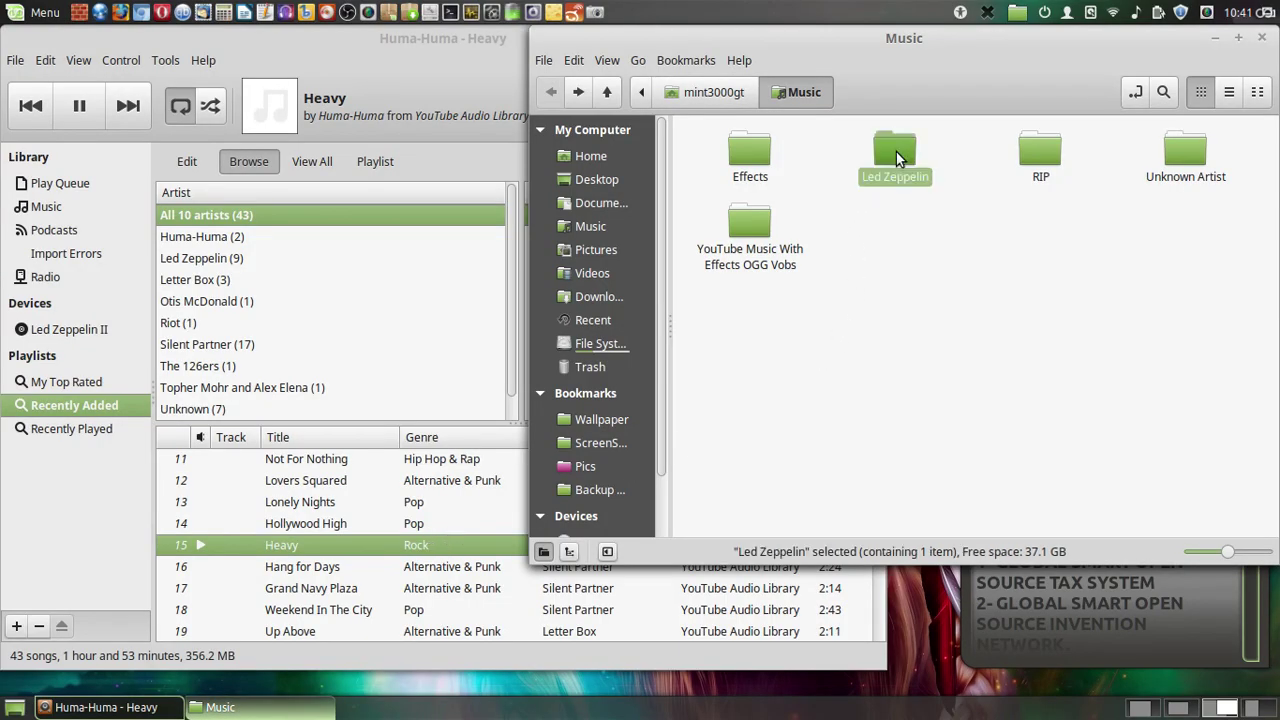
pyautogui.doubleClick(753, 150)
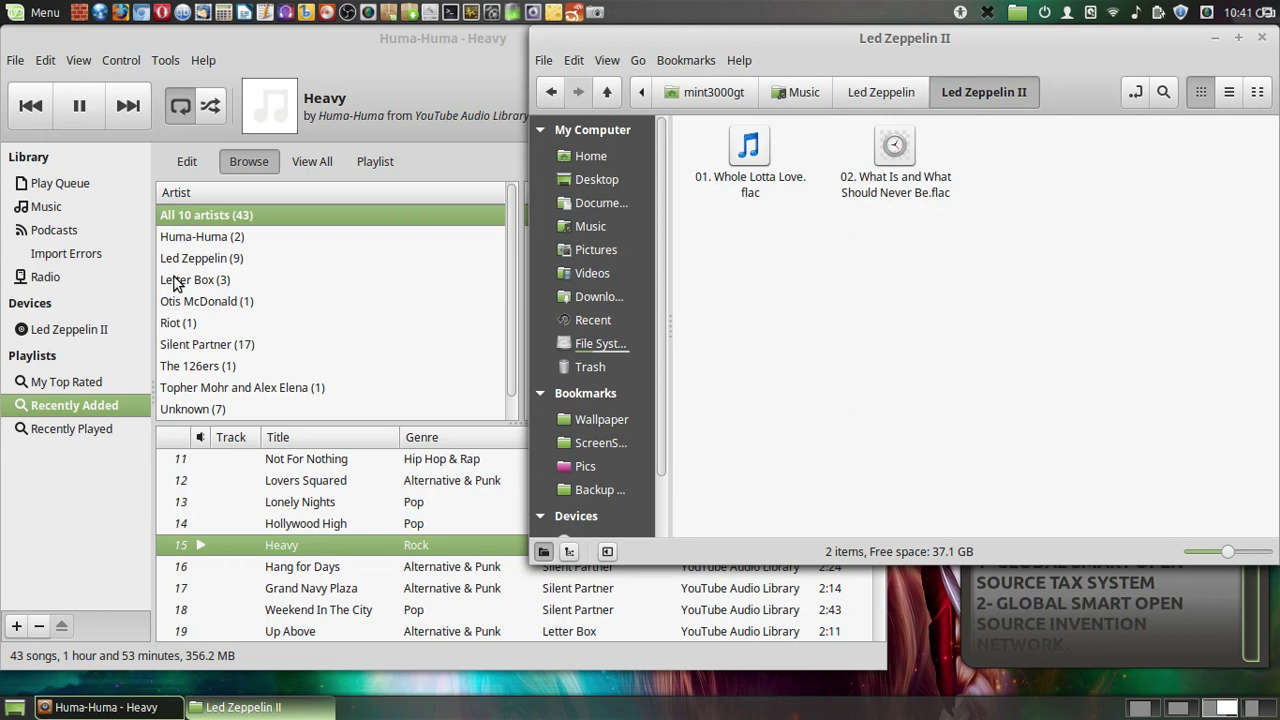
# - Check the ripped FLAC files in the Led Zeppelin II folder and close the Rhythmbox window
pyautogui.moveTo(1276, 4)
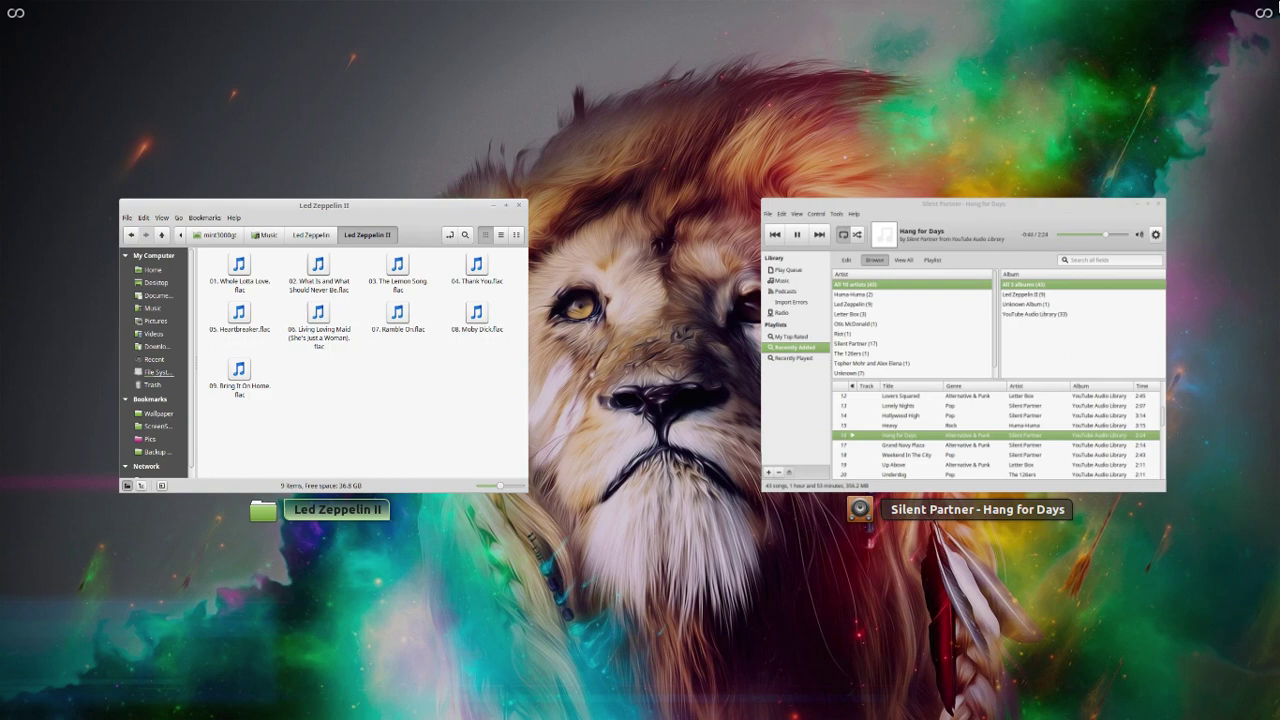
pyautogui.click(1043, 403)
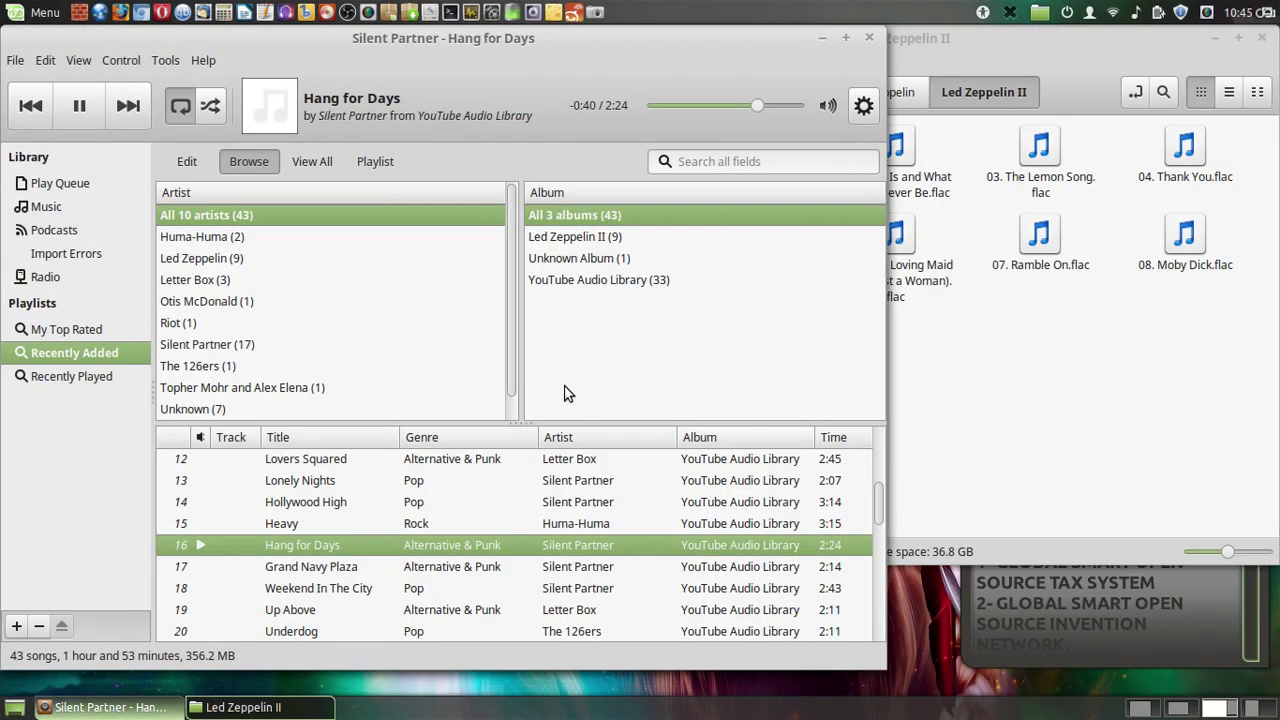
pyautogui.click(991, 408)
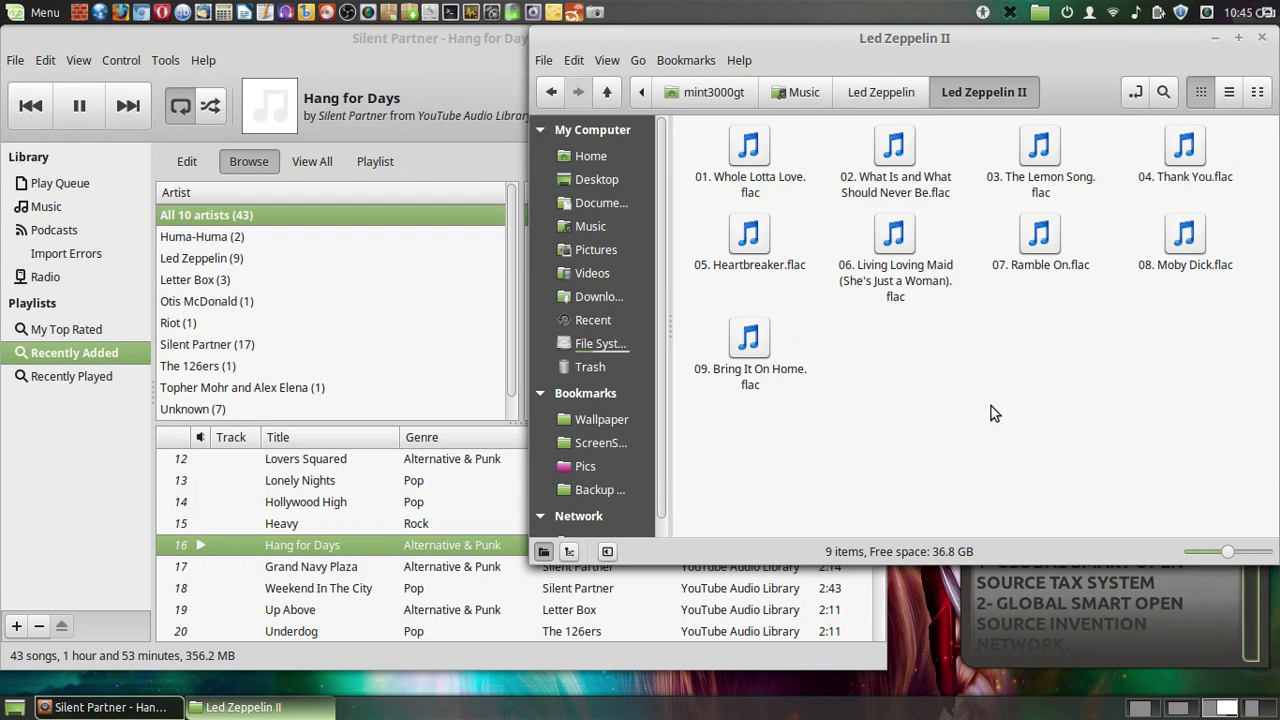
pyautogui.click(423, 51)
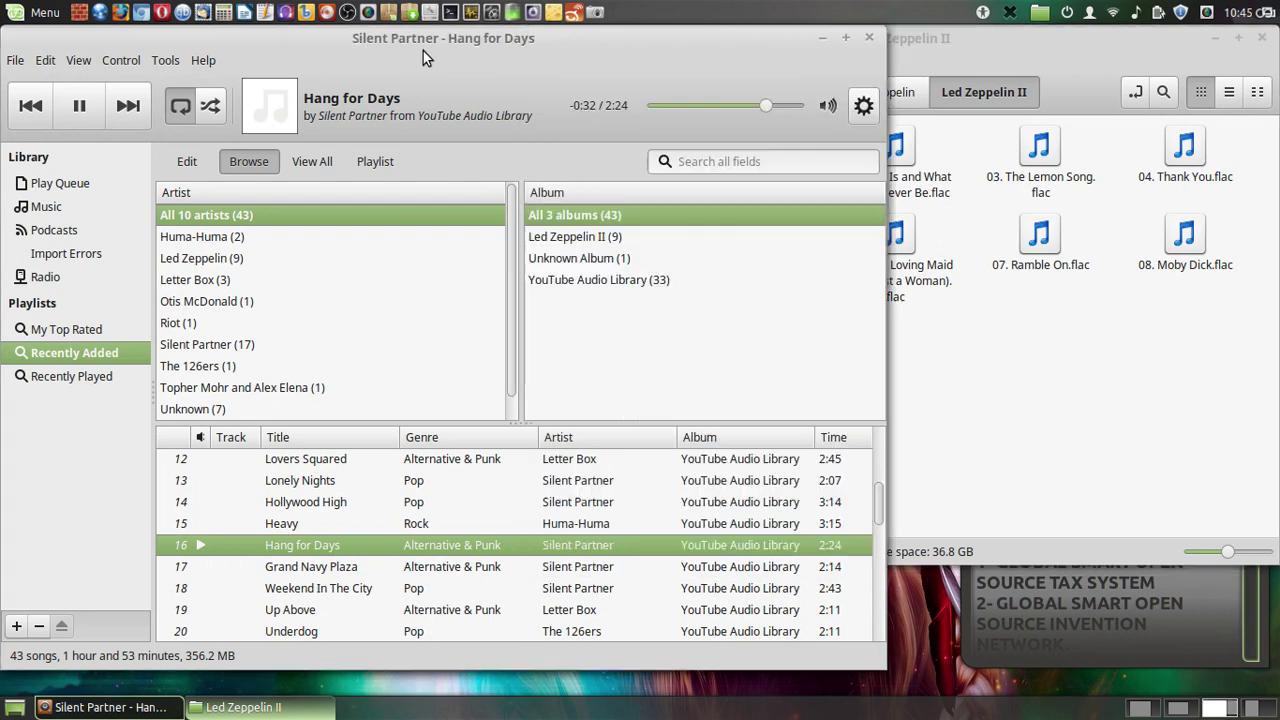
pyautogui.click(869, 38)
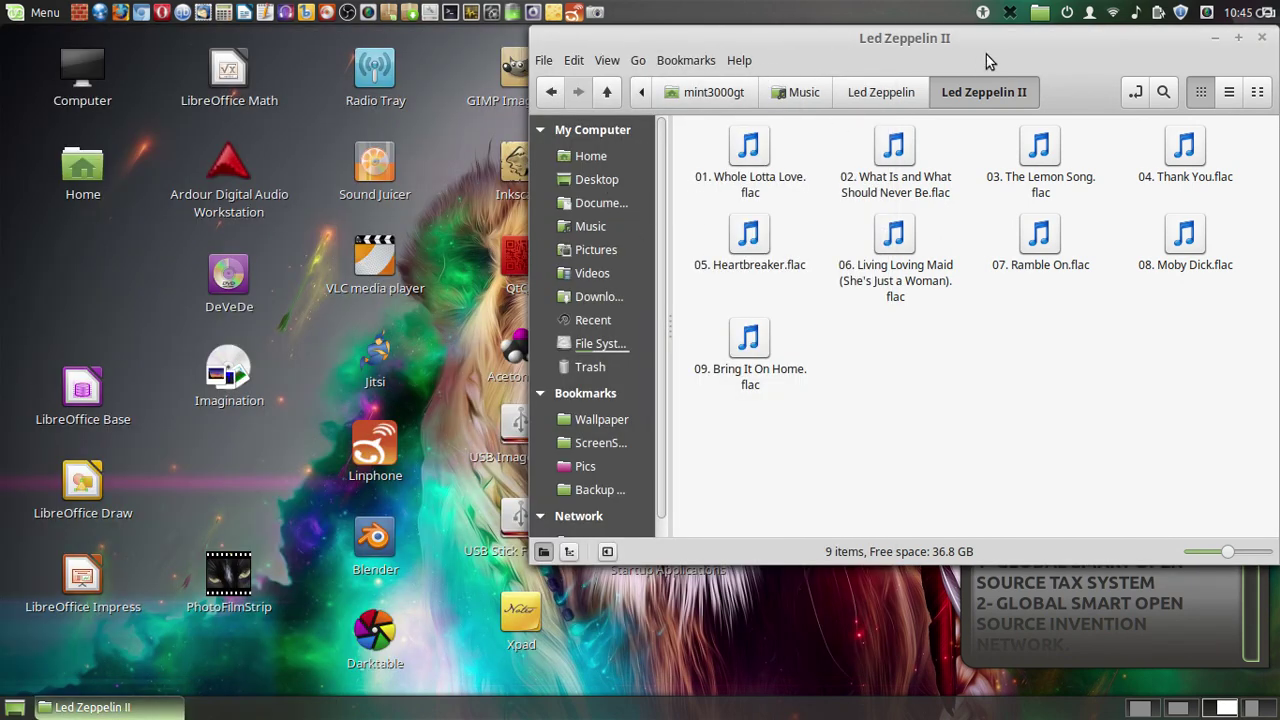
# - Quit Banshee on Workspace 2 and briefly check the system sound controls
pyautogui.moveTo(2, 2)
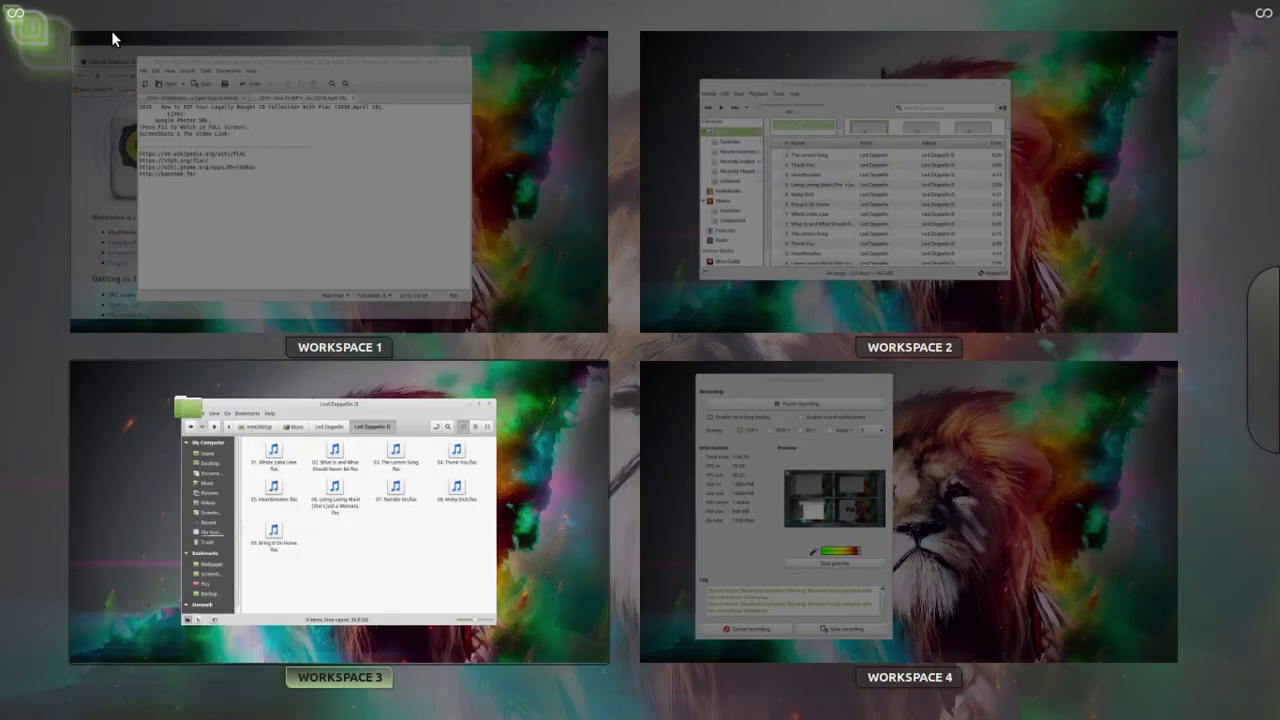
pyautogui.click(851, 197)
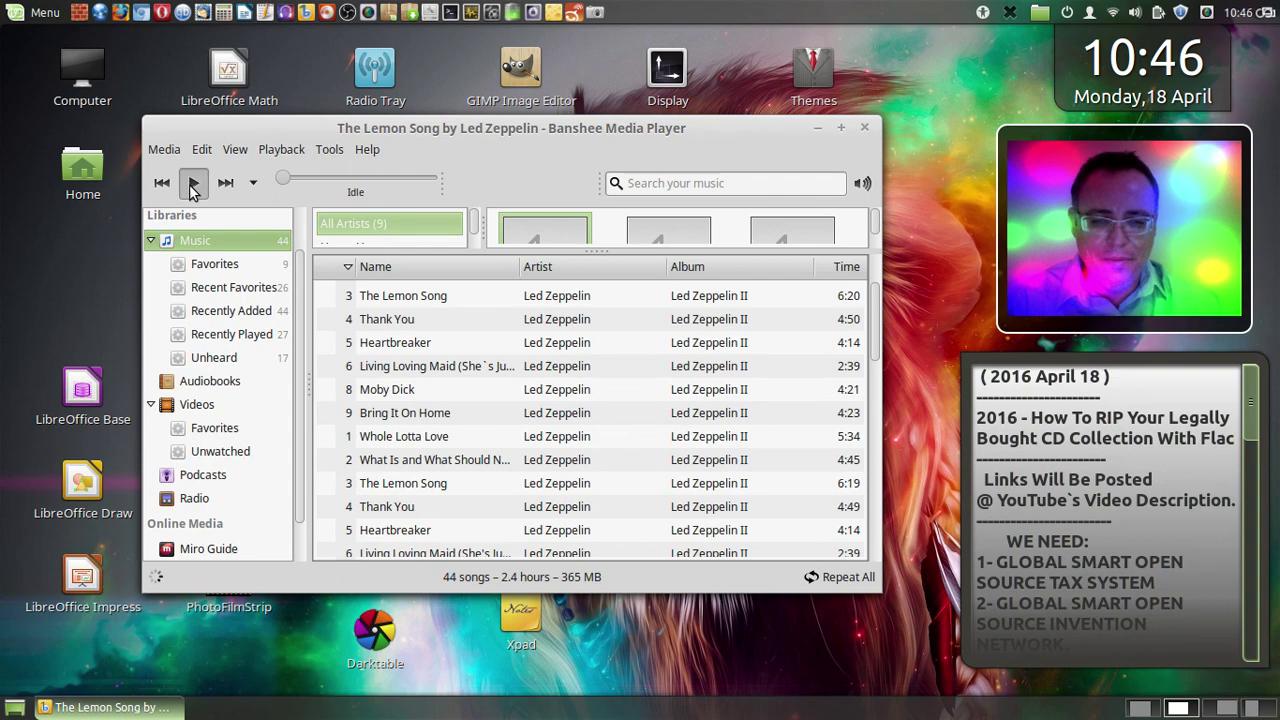
pyautogui.hotkey('ctrl', 'q')
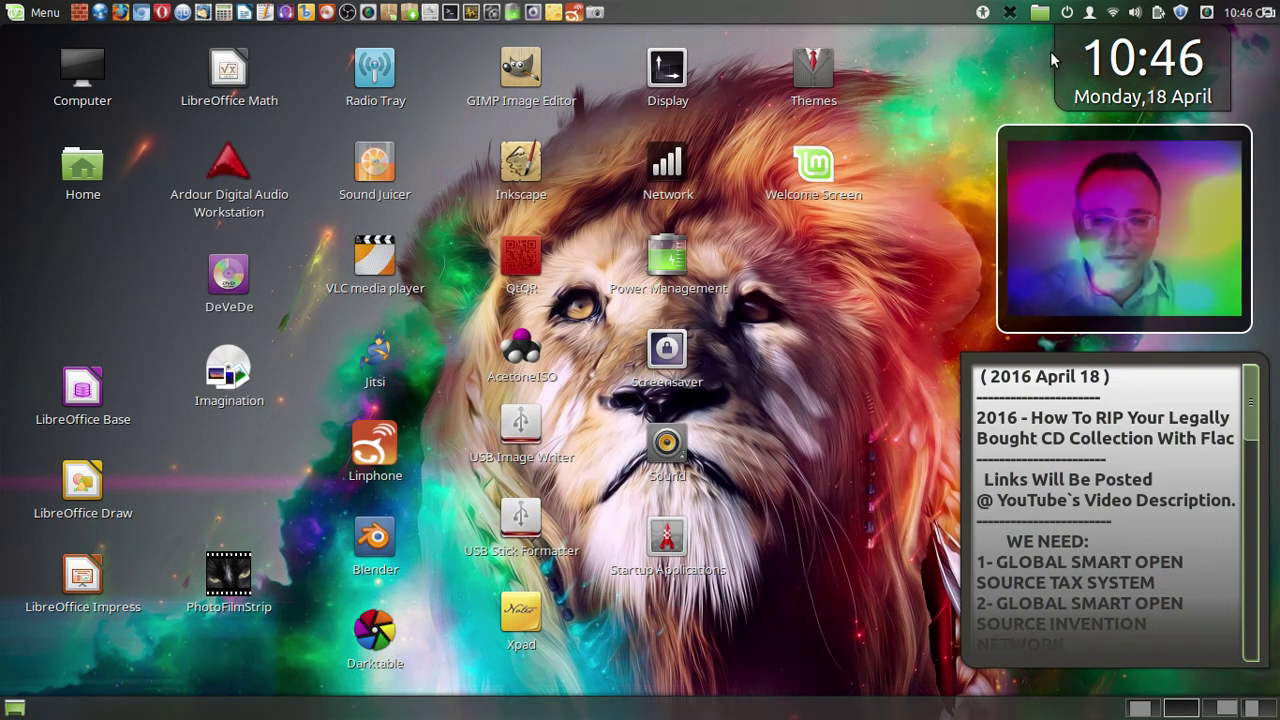
pyautogui.click(1137, 13)
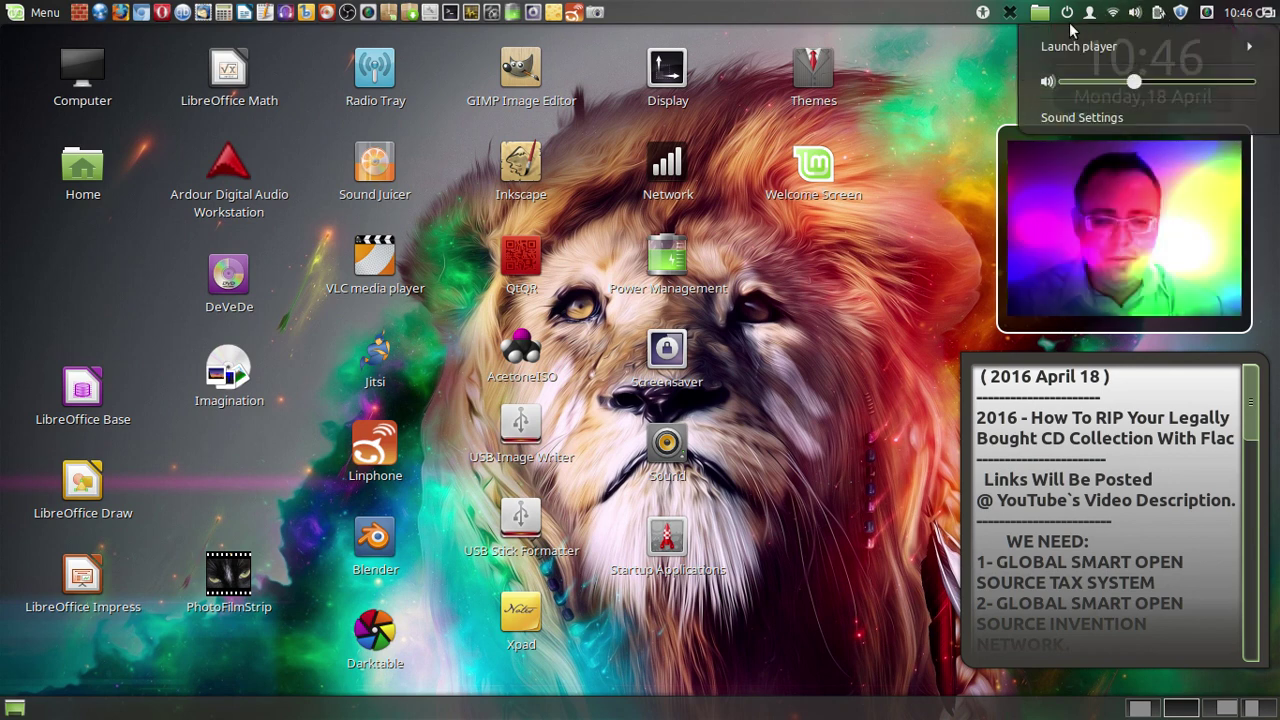
pyautogui.click(936, 80)
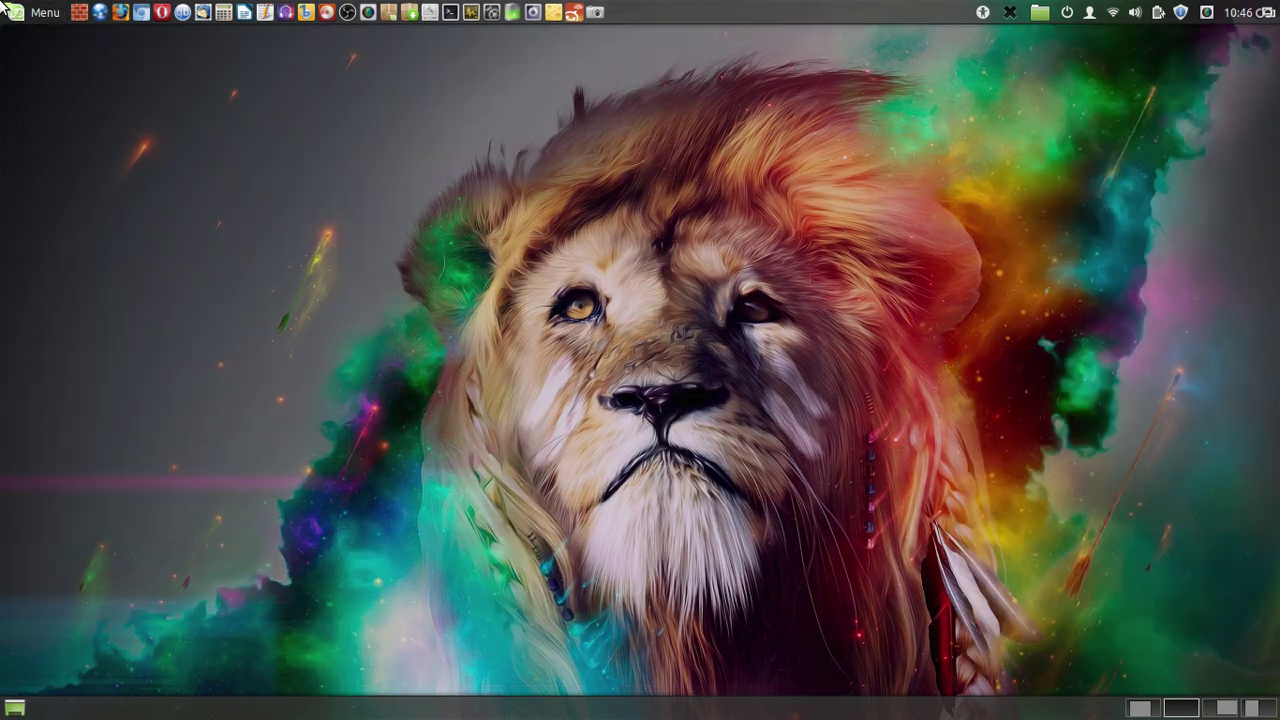
# - Return to Workspace 3 and reopen Rhythmbox from the Sound & Video applications
pyautogui.moveTo(3, 8)
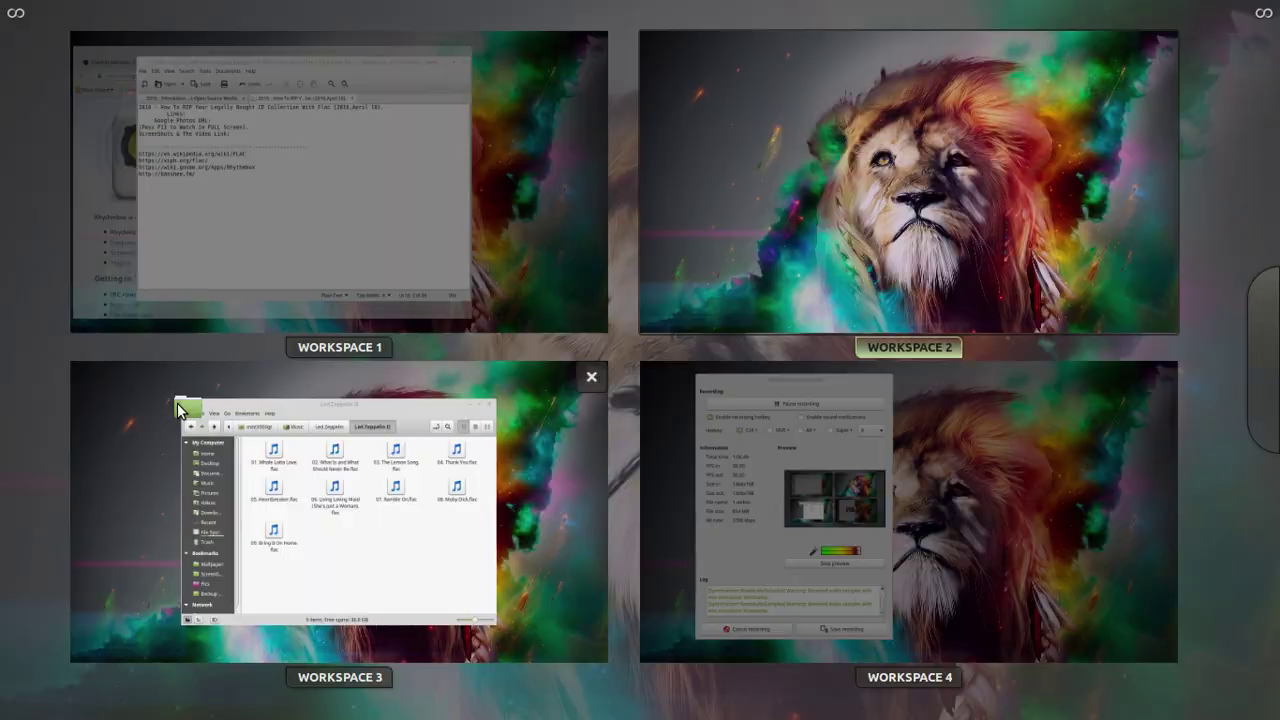
pyautogui.click(179, 410)
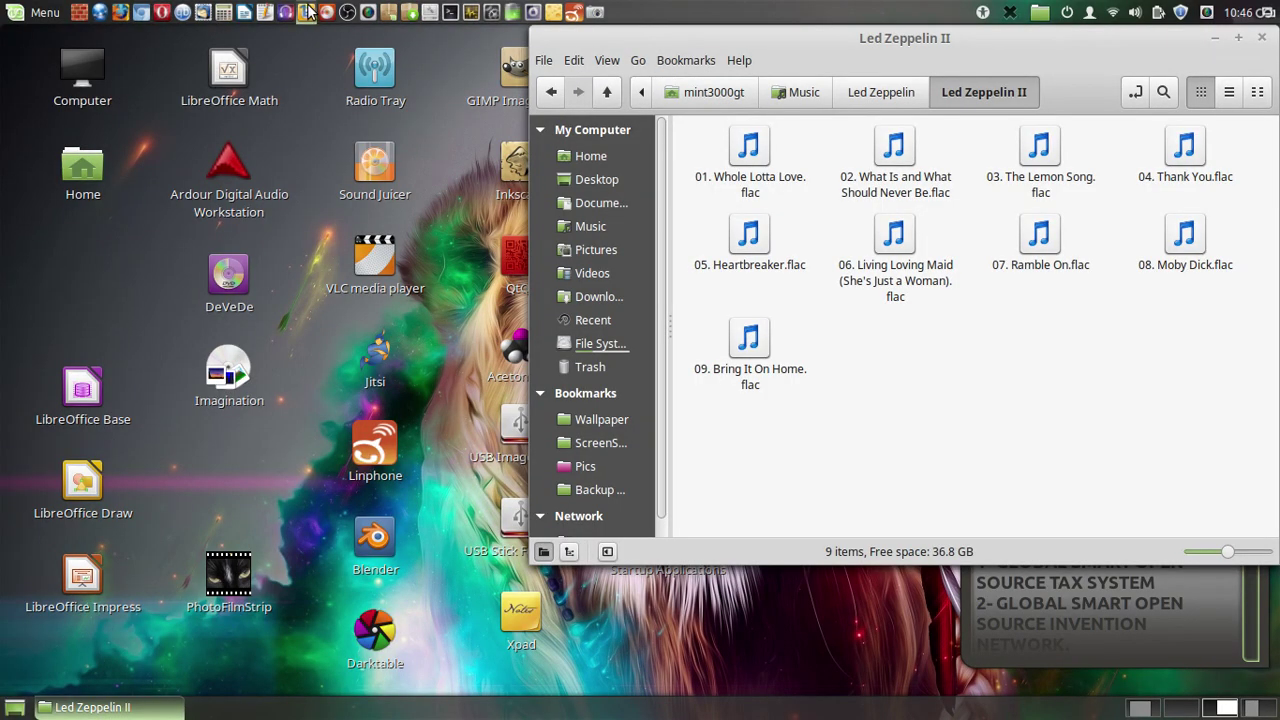
pyautogui.click(55, 14)
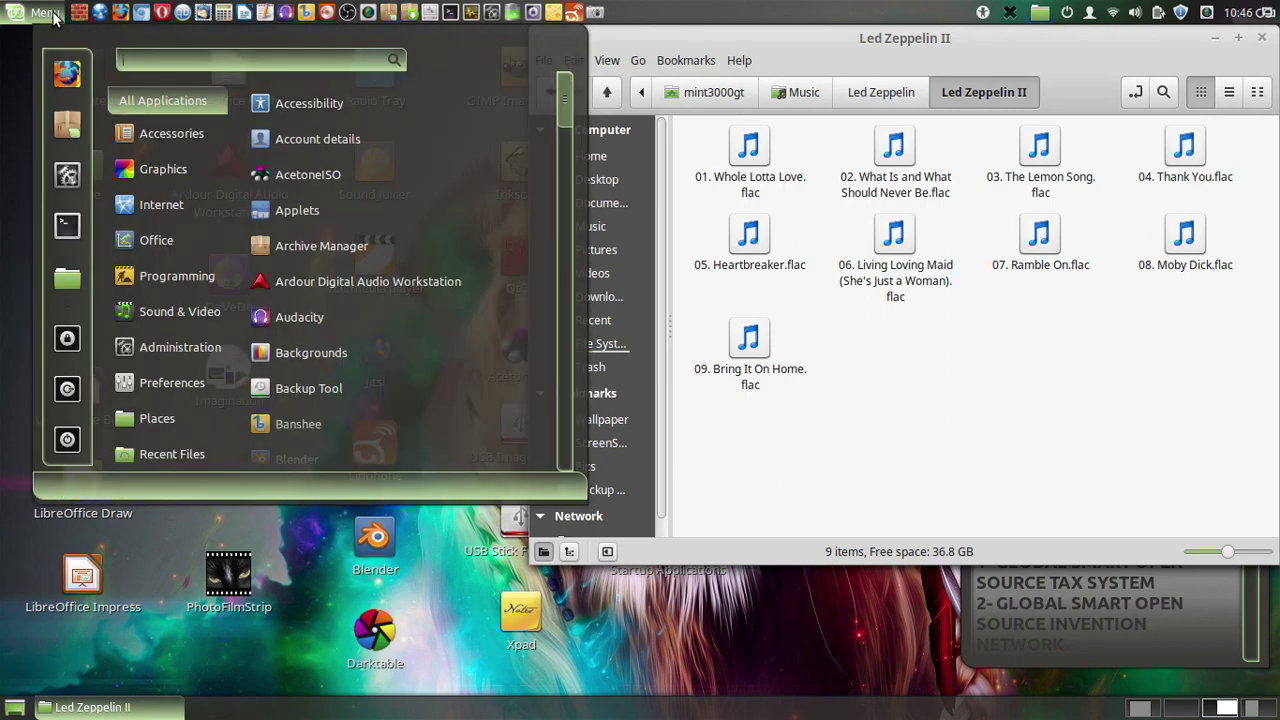
pyautogui.moveTo(187, 318)
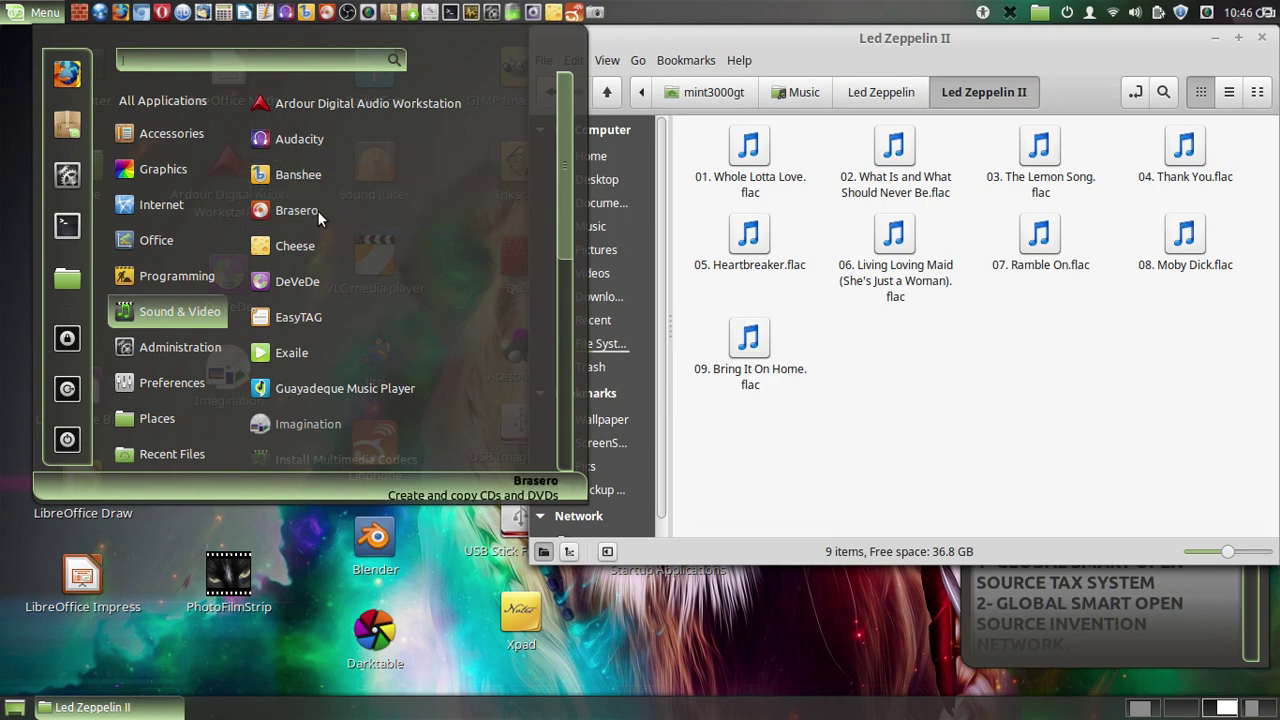
pyautogui.scroll(-2, 328, 276)
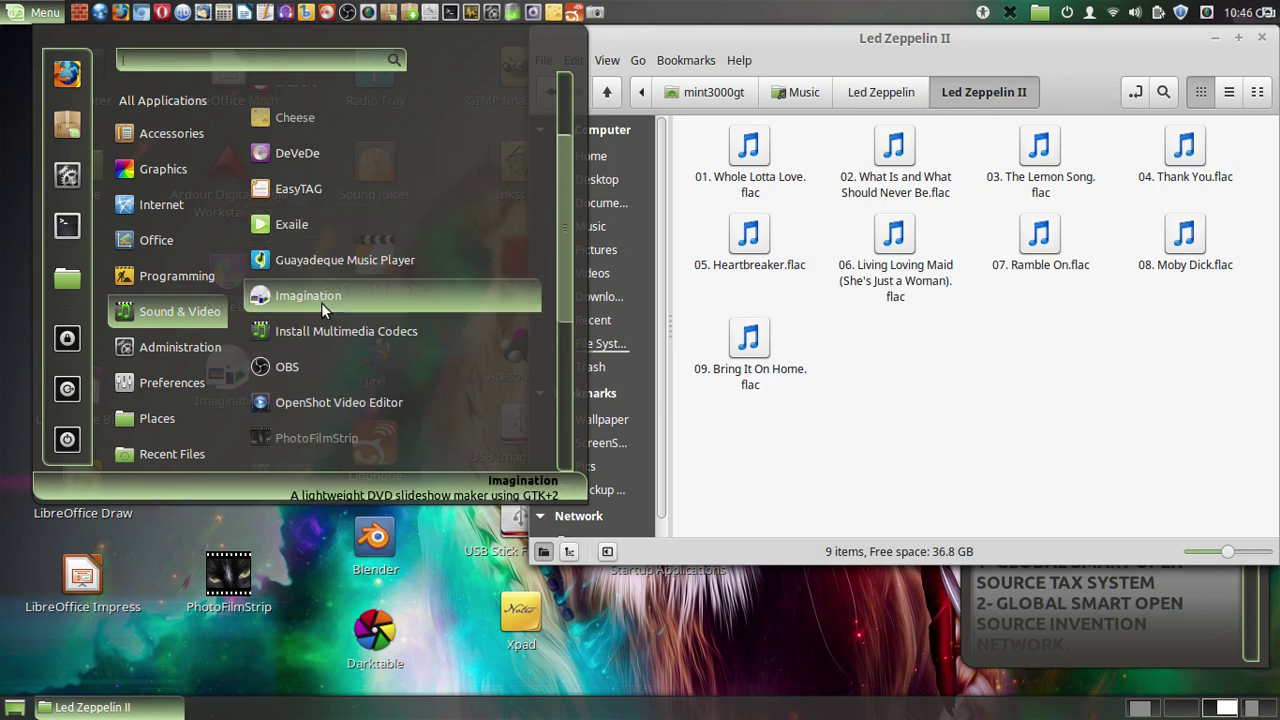
pyautogui.scroll(-1, 322, 346)
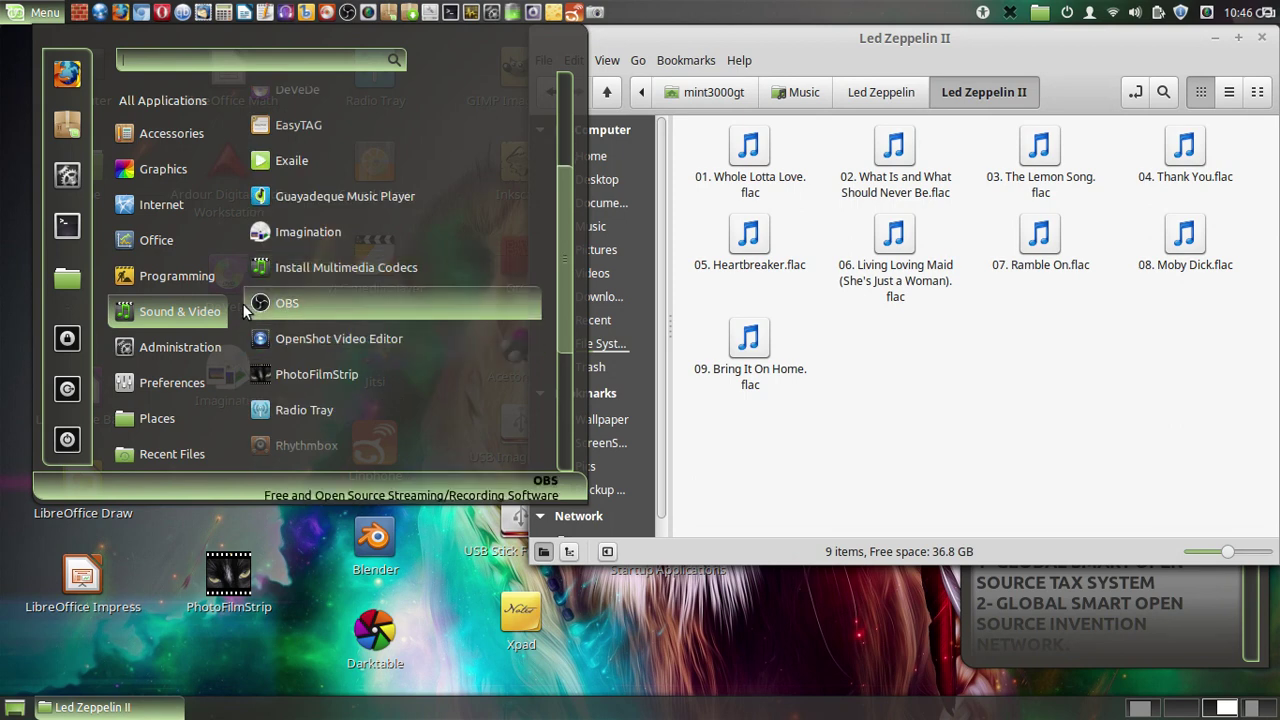
pyautogui.scroll(-2, 345, 316)
pyautogui.click(342, 315)
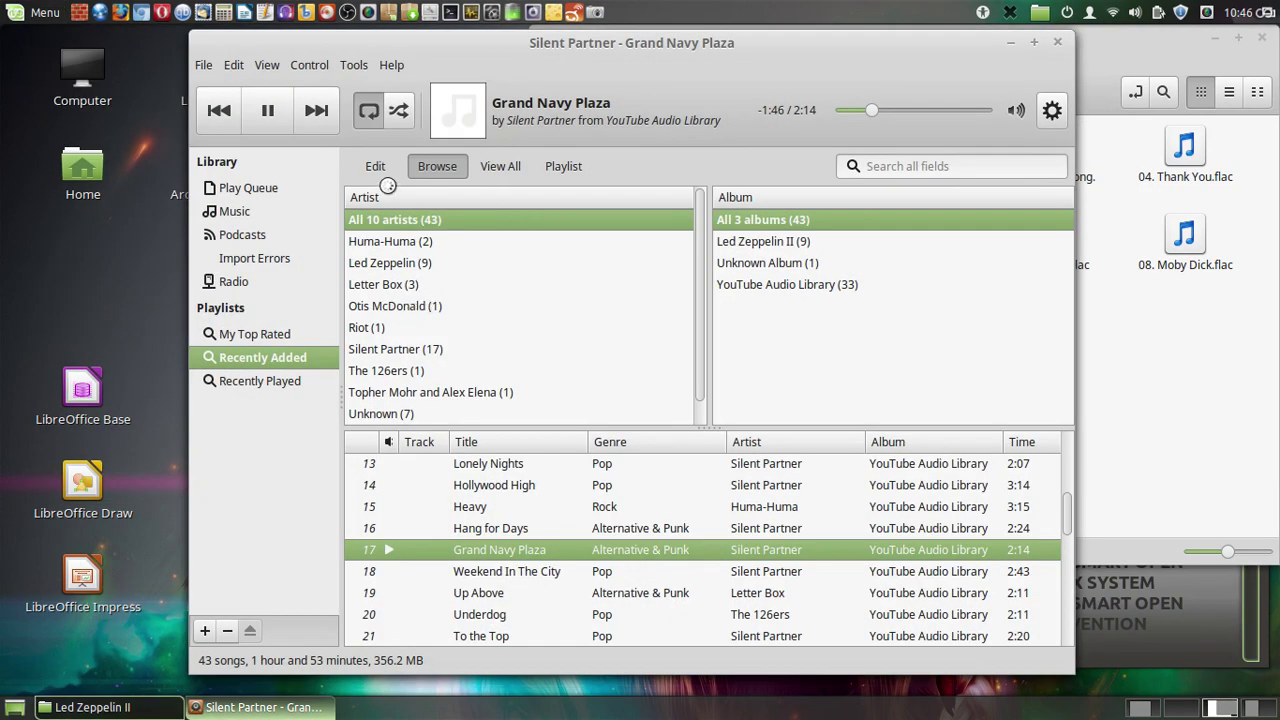
# - Pause the track playing in Rhythmbox and close its window
pyautogui.click(274, 122)
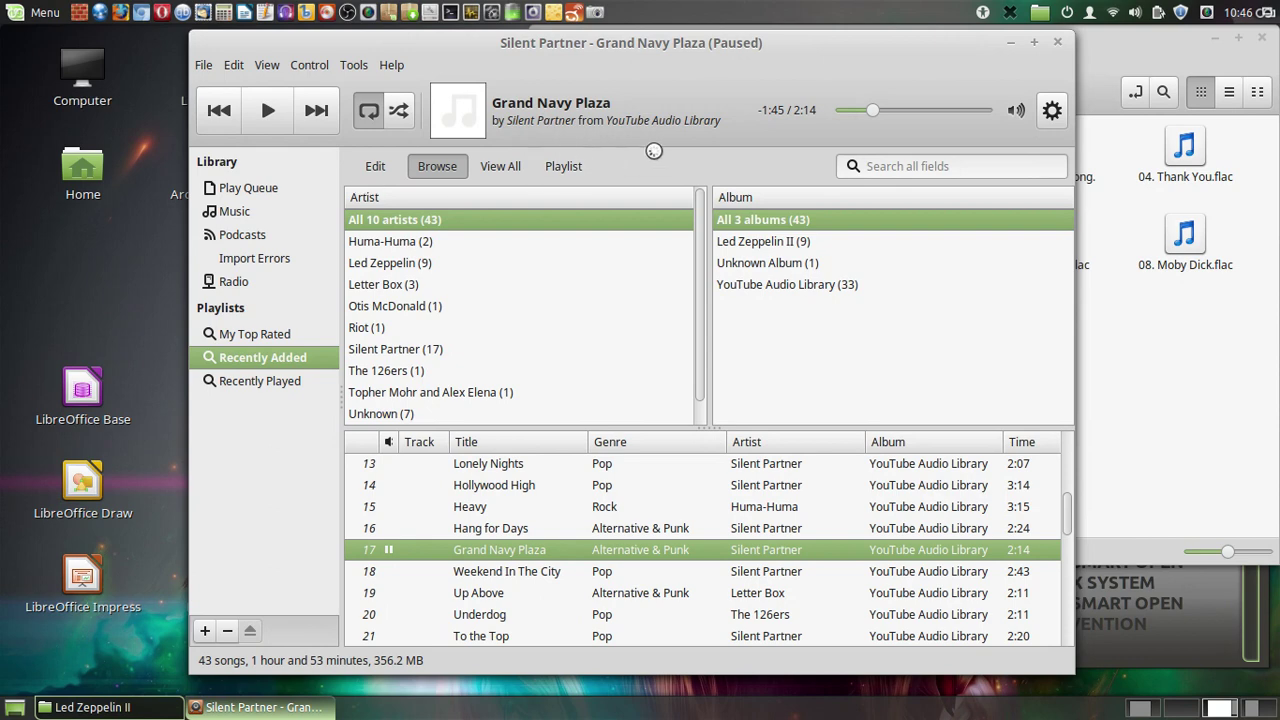
pyautogui.click(1062, 44)
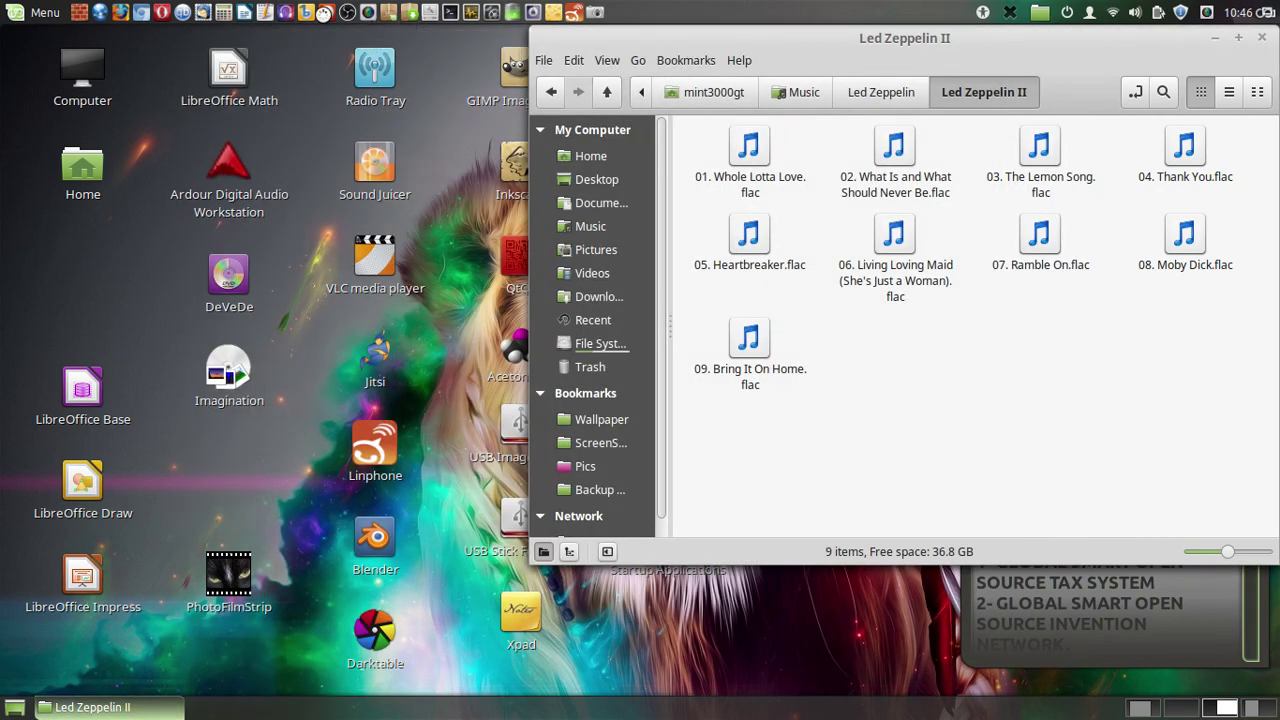
pyautogui.click(408, 76)
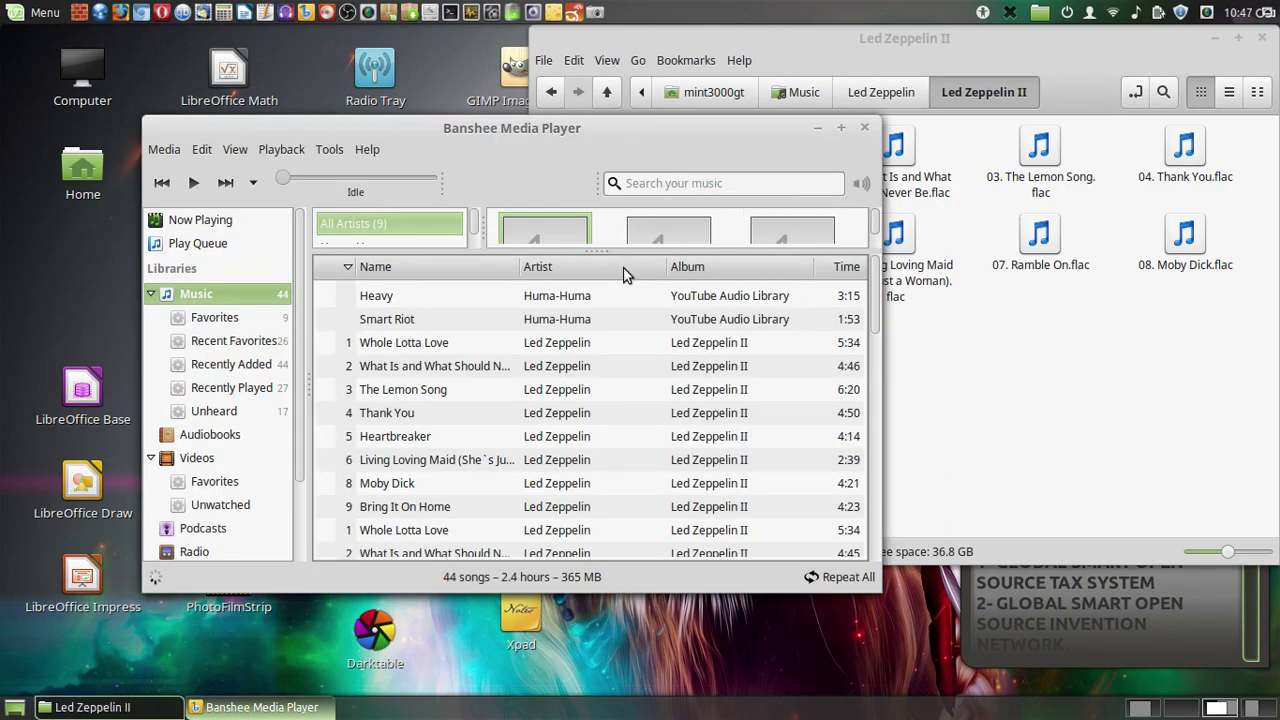
# - Switch to Workspace 2, open Sound Juicer for a brief look and close it
pyautogui.moveTo(4, 6)
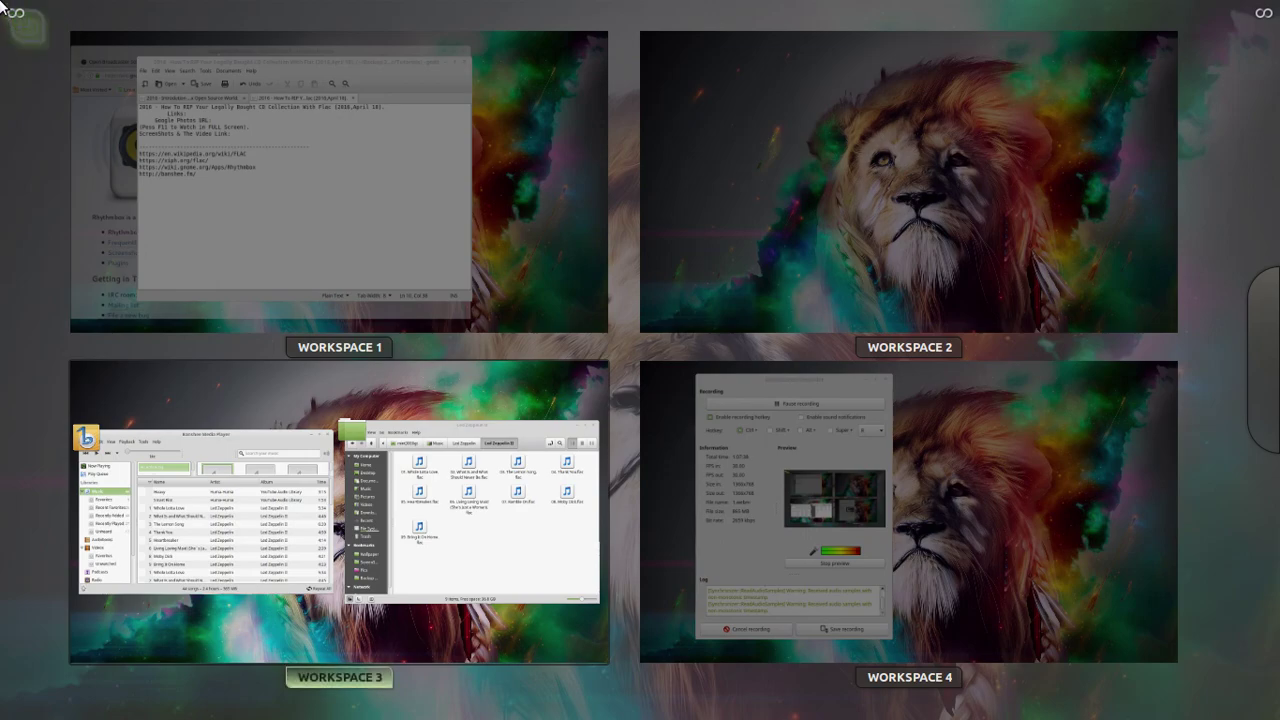
pyautogui.click(890, 221)
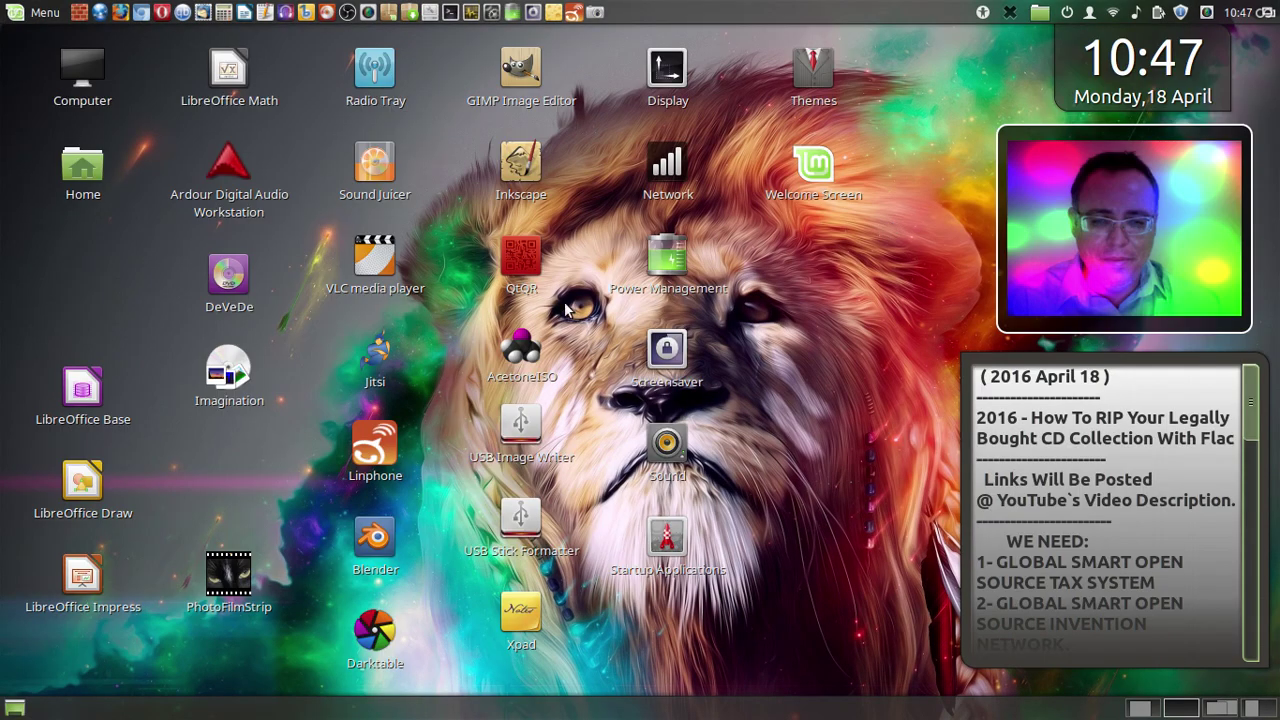
pyautogui.doubleClick(378, 168)
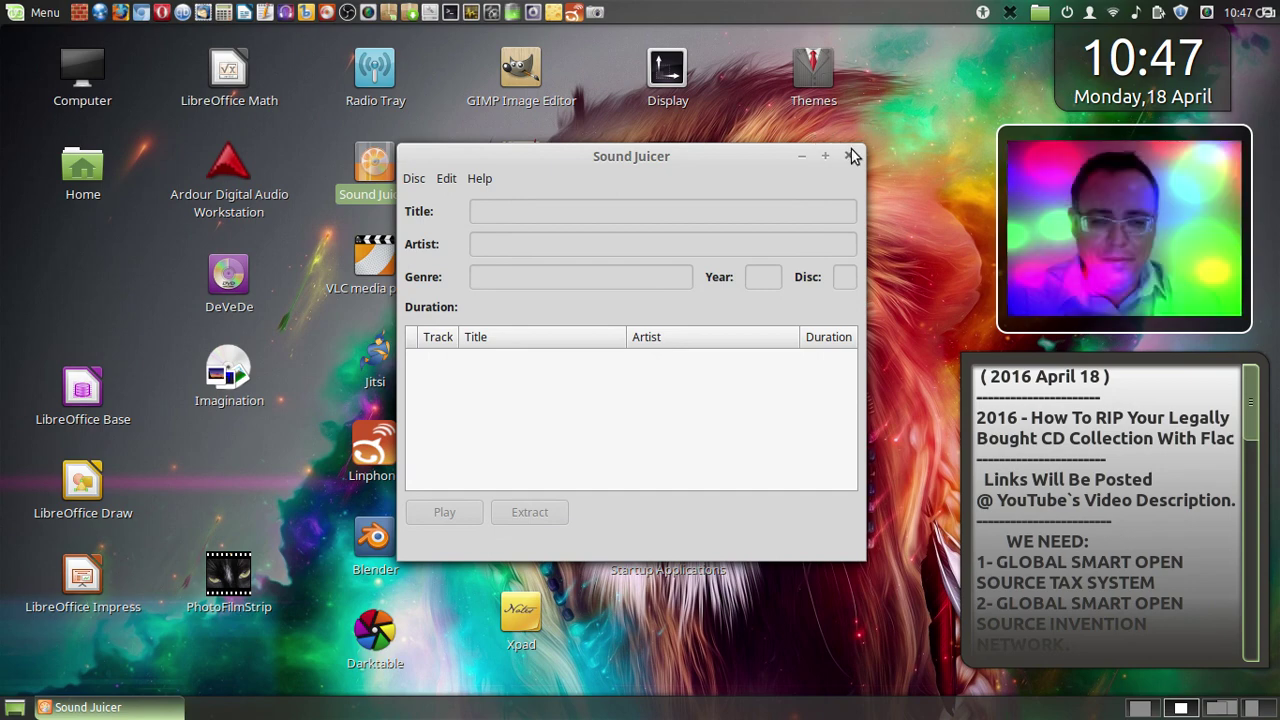
pyautogui.click(851, 156)
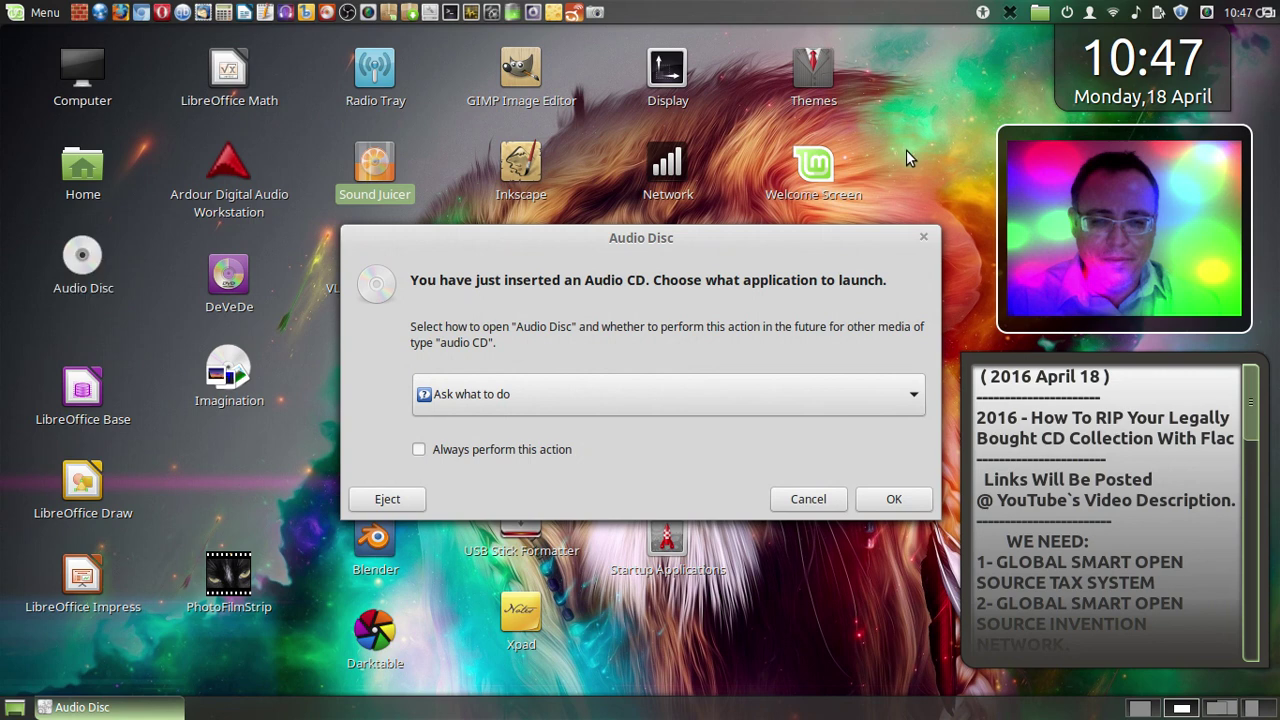
# - Choose Sound Juicer as the application for the inserted audio CD and launch it
pyautogui.click(910, 398)
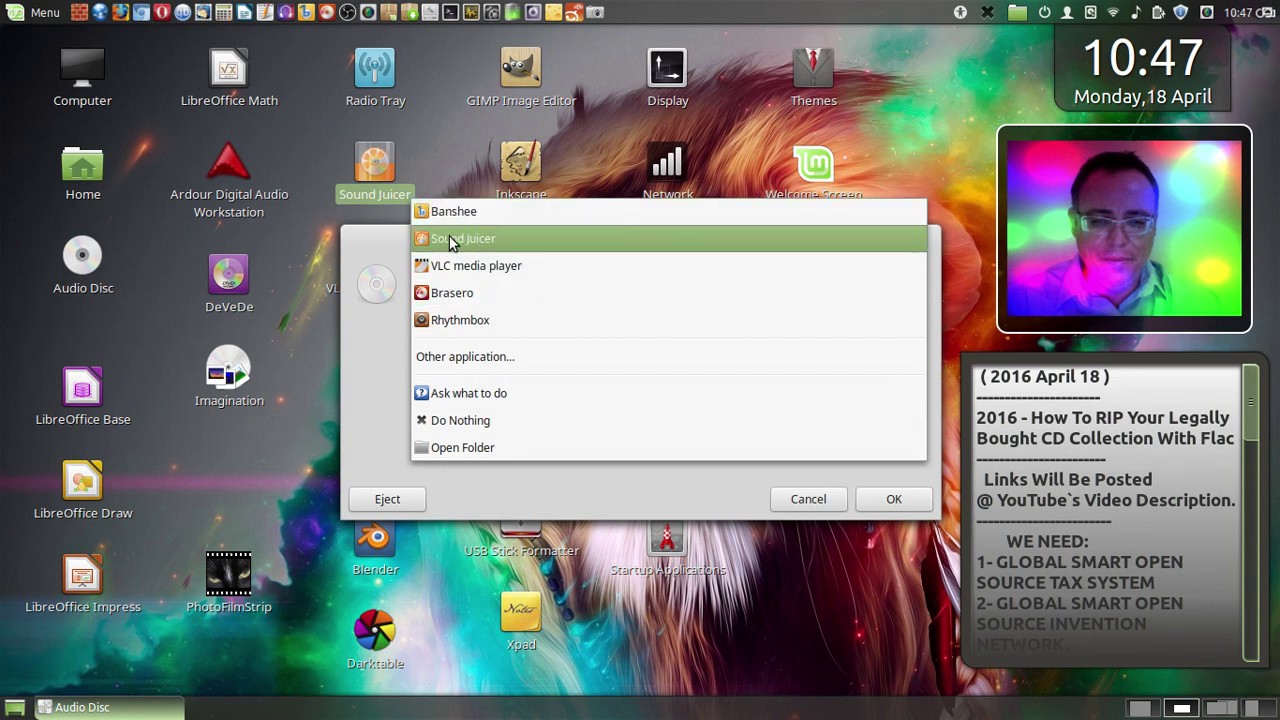
pyautogui.click(493, 243)
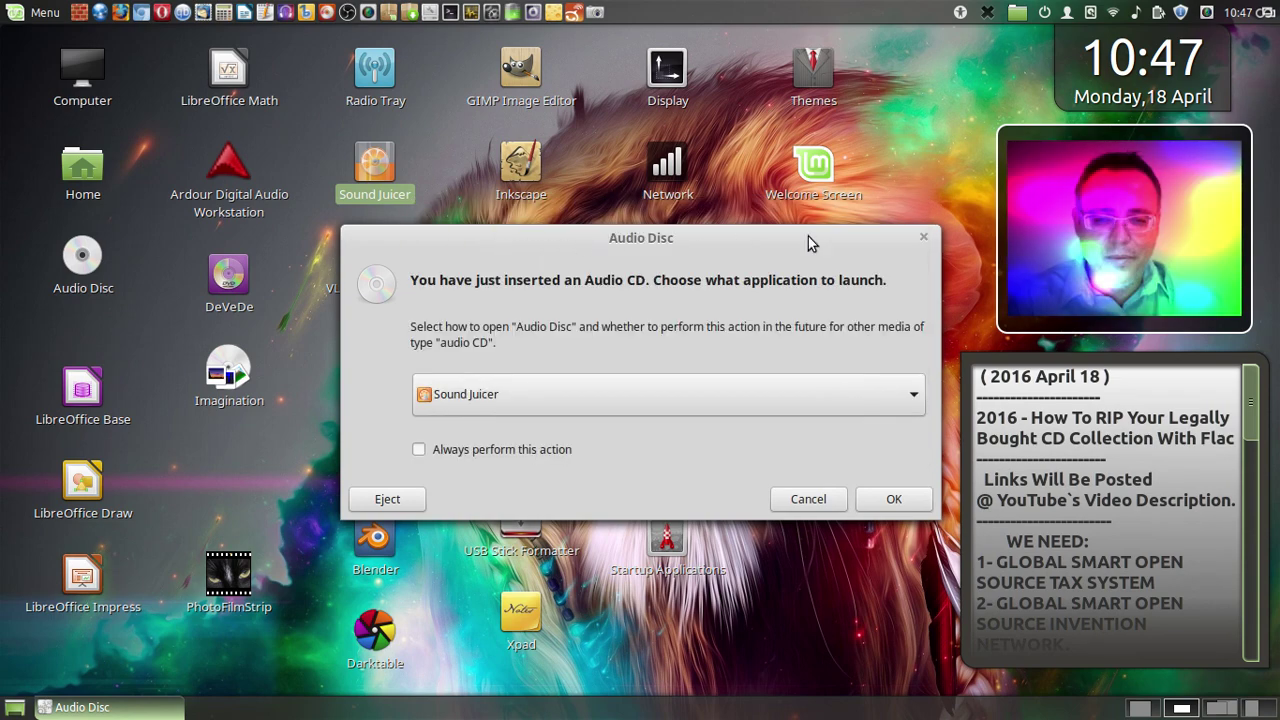
pyautogui.click(912, 499)
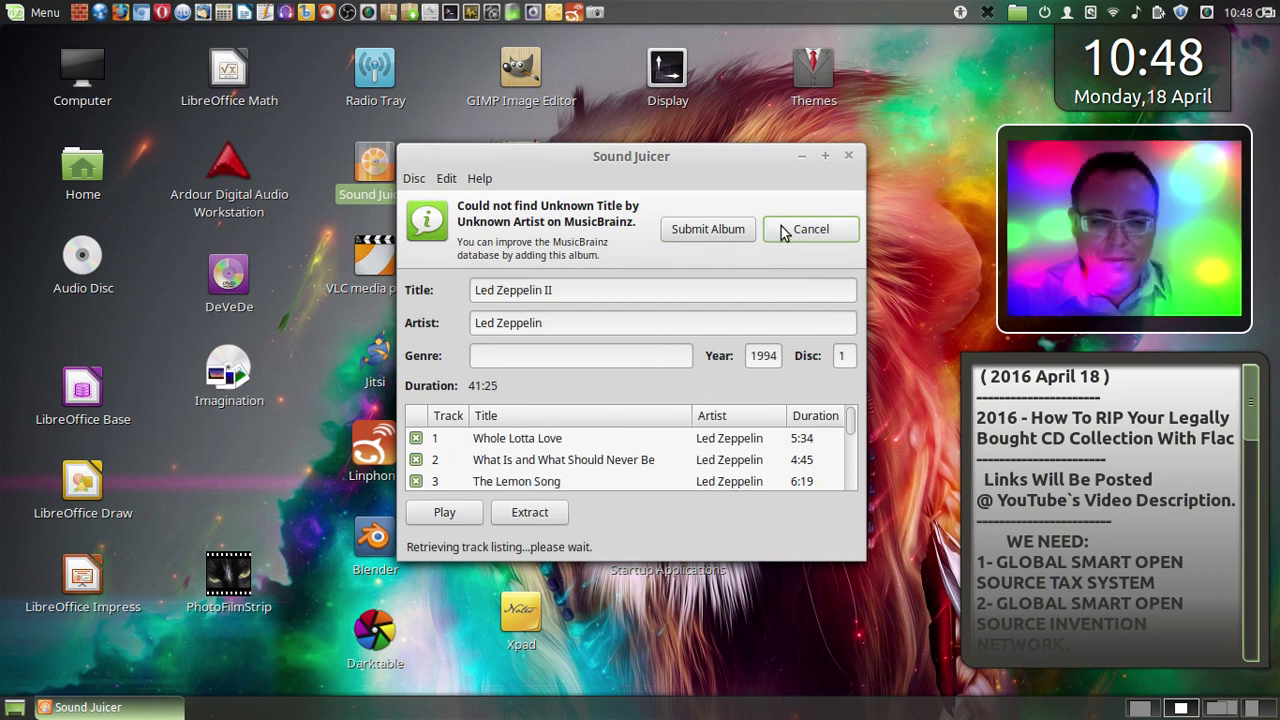
# - Start submitting the album to MusicBrainz from Sound Juicer and allow all scripts on the Lookup CD page
pyautogui.click(692, 233)
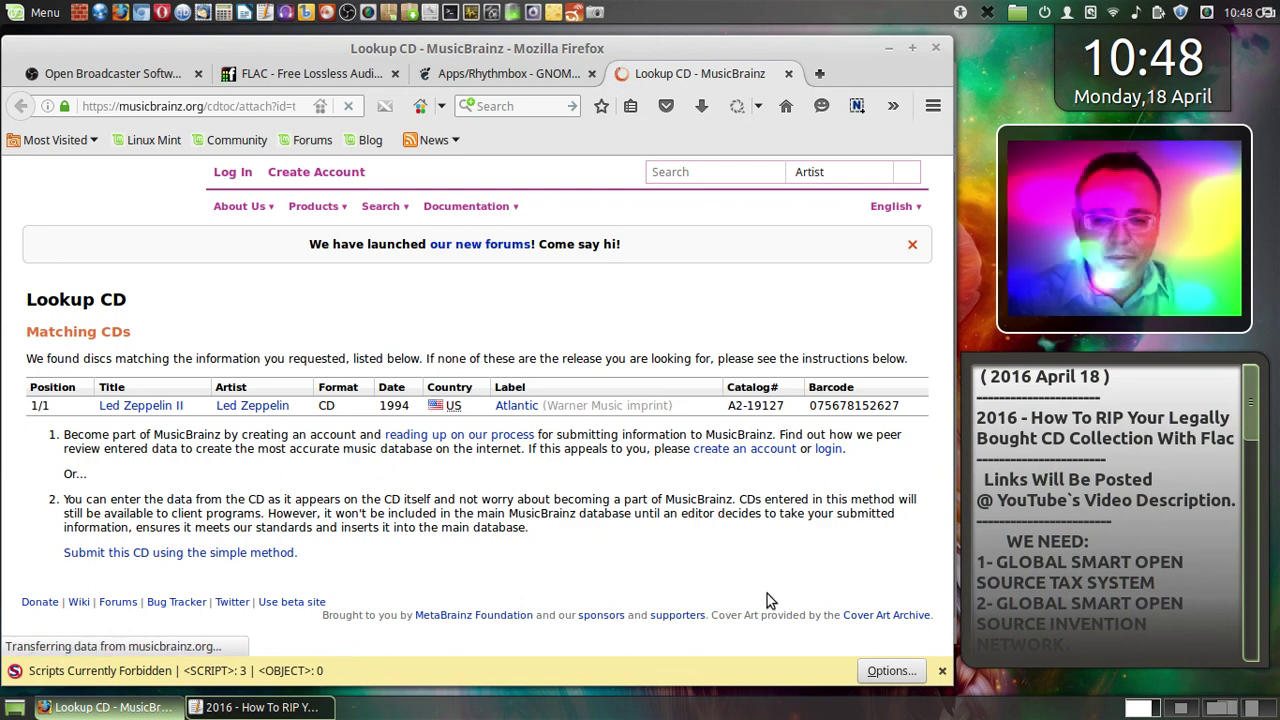
pyautogui.click(888, 670)
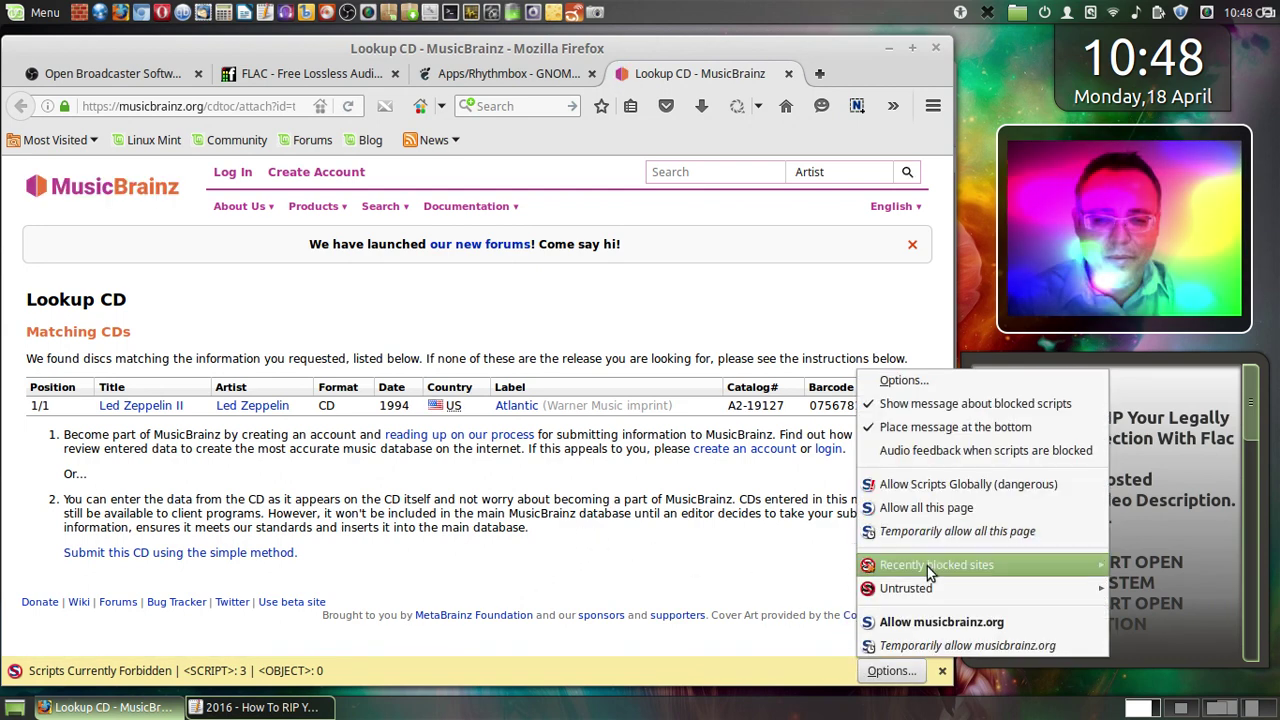
pyautogui.click(920, 507)
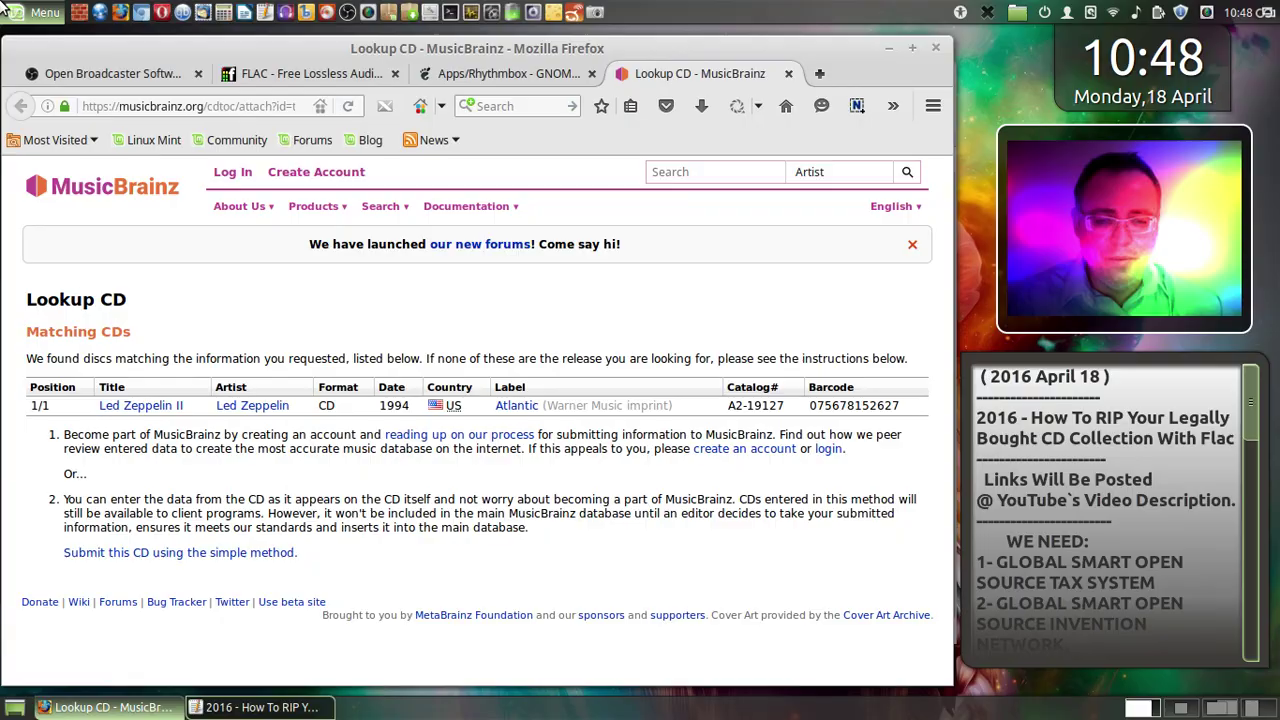
# - Return to Sound Juicer on Workspace 2 and set the album's genre to Rock
pyautogui.moveTo(2, 4)
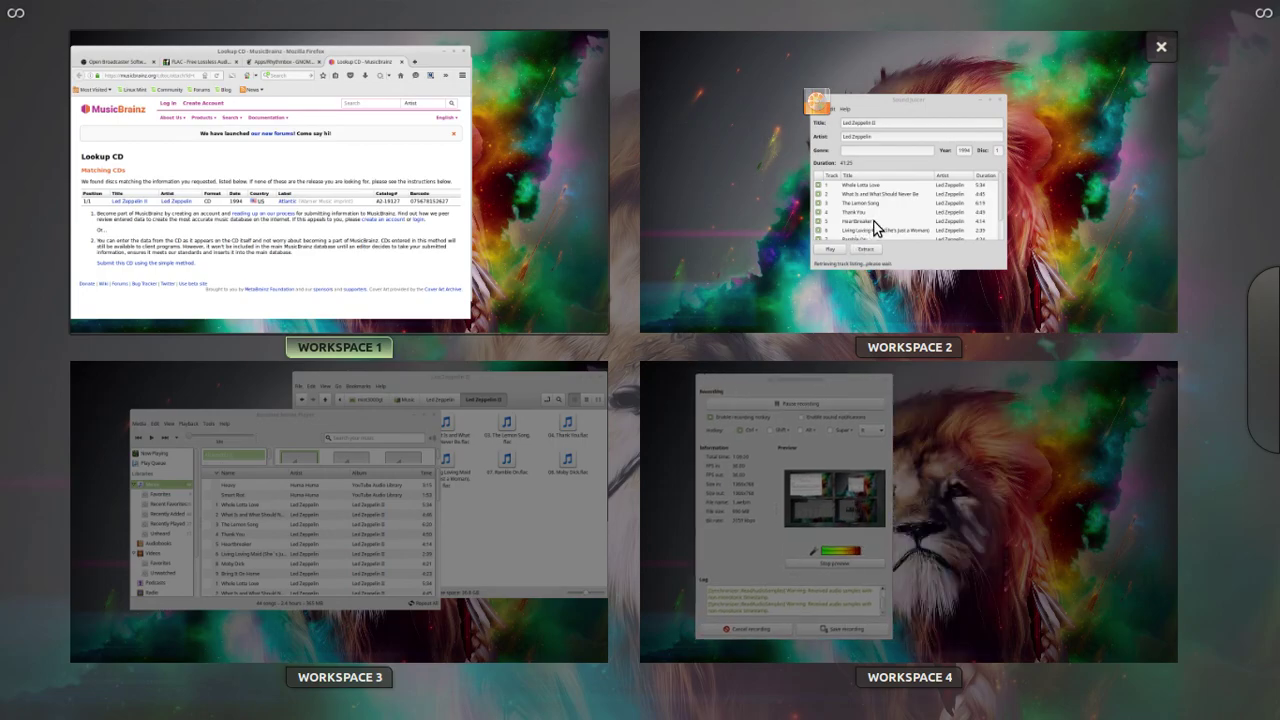
pyautogui.click(862, 224)
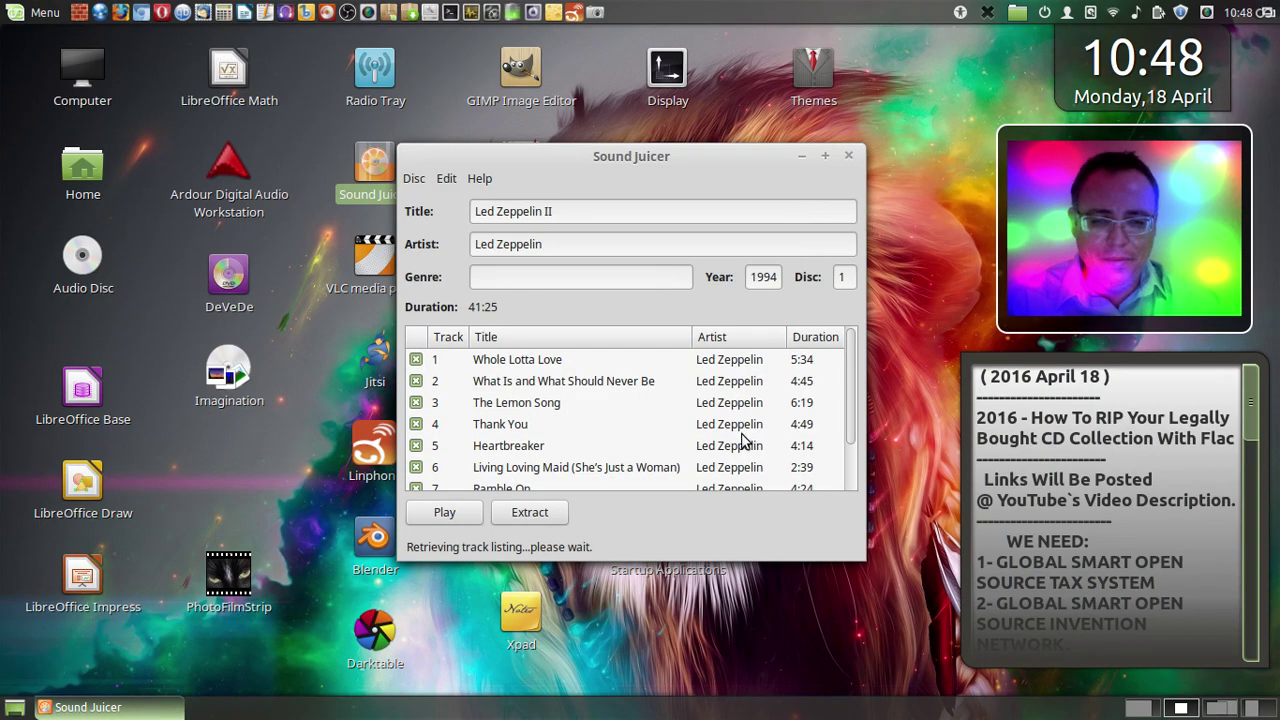
pyautogui.click(603, 277)
pyautogui.write('Rock')
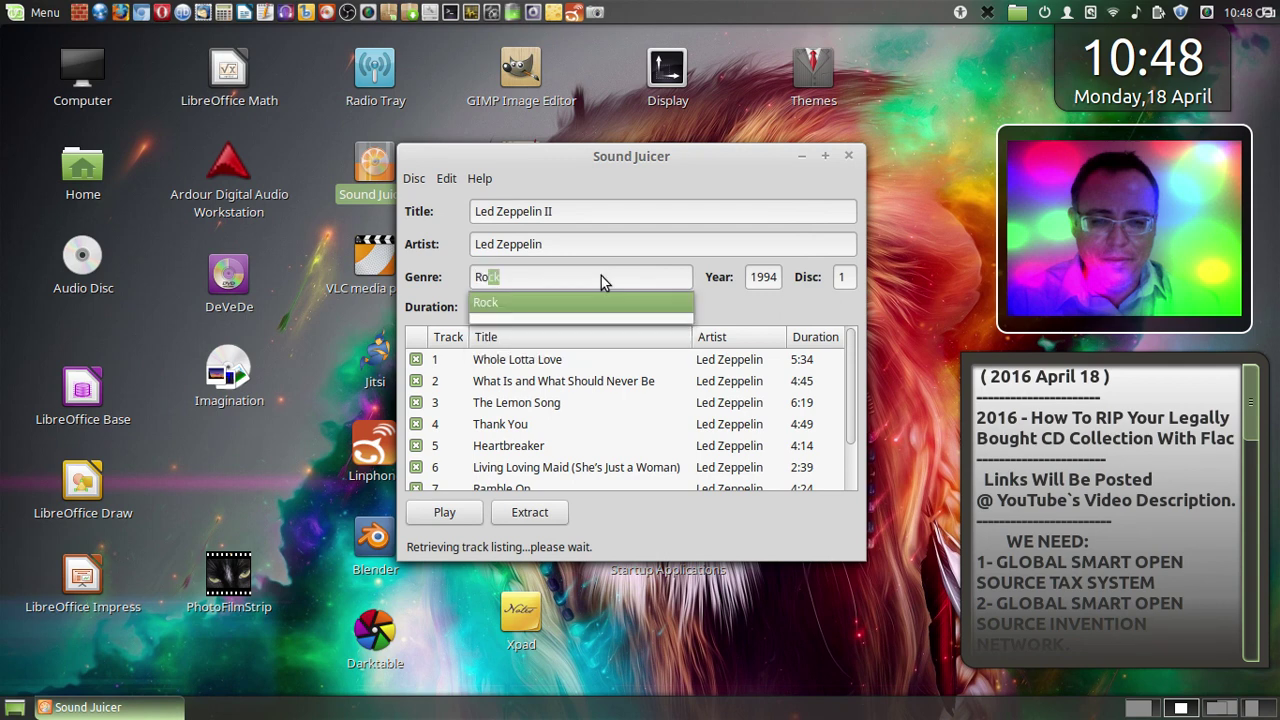
pyautogui.click(503, 303)
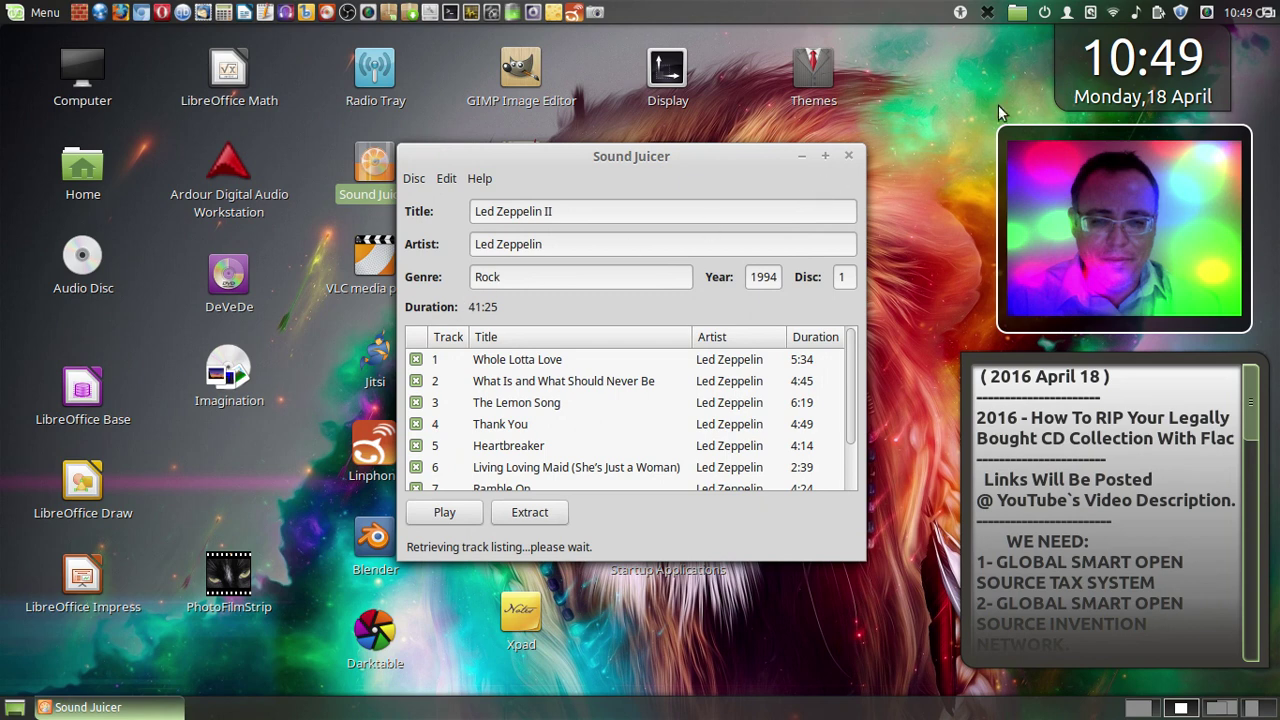
# - Open the Music folder in the file manager and permanently delete its Led Zeppelin folder
pyautogui.click(1018, 14)
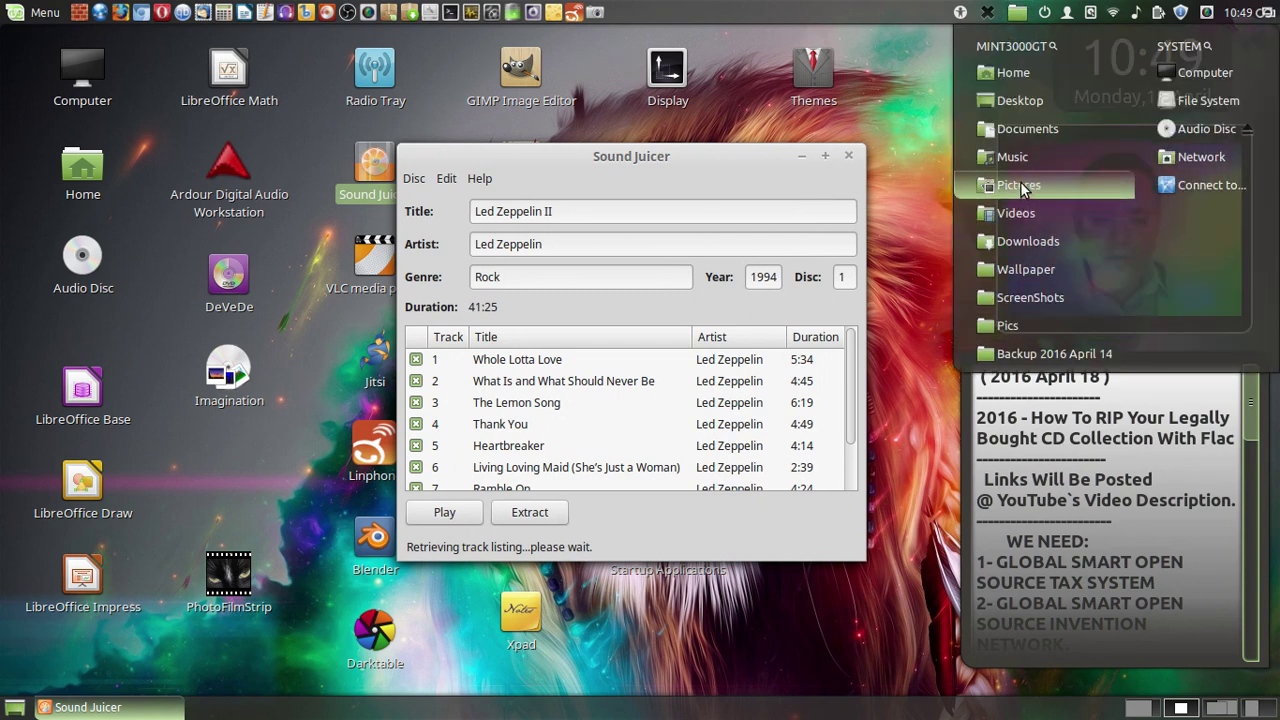
pyautogui.press('Escape')
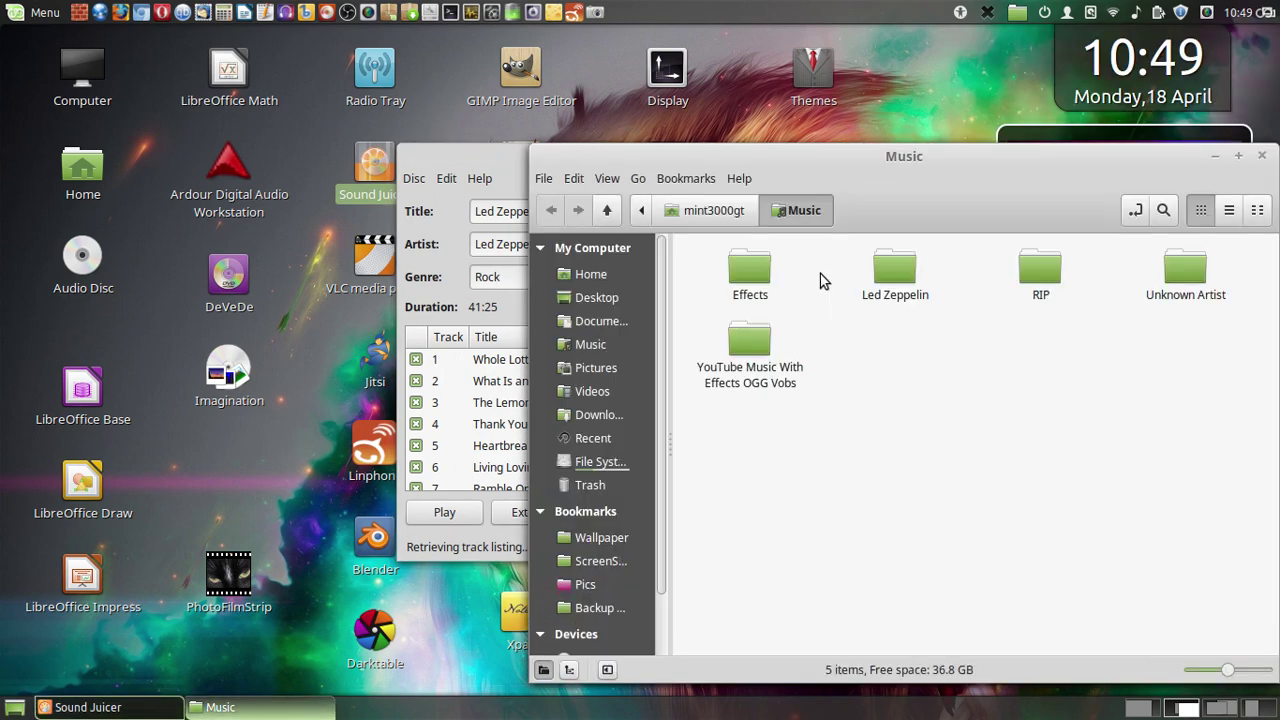
pyautogui.rightClick(906, 280)
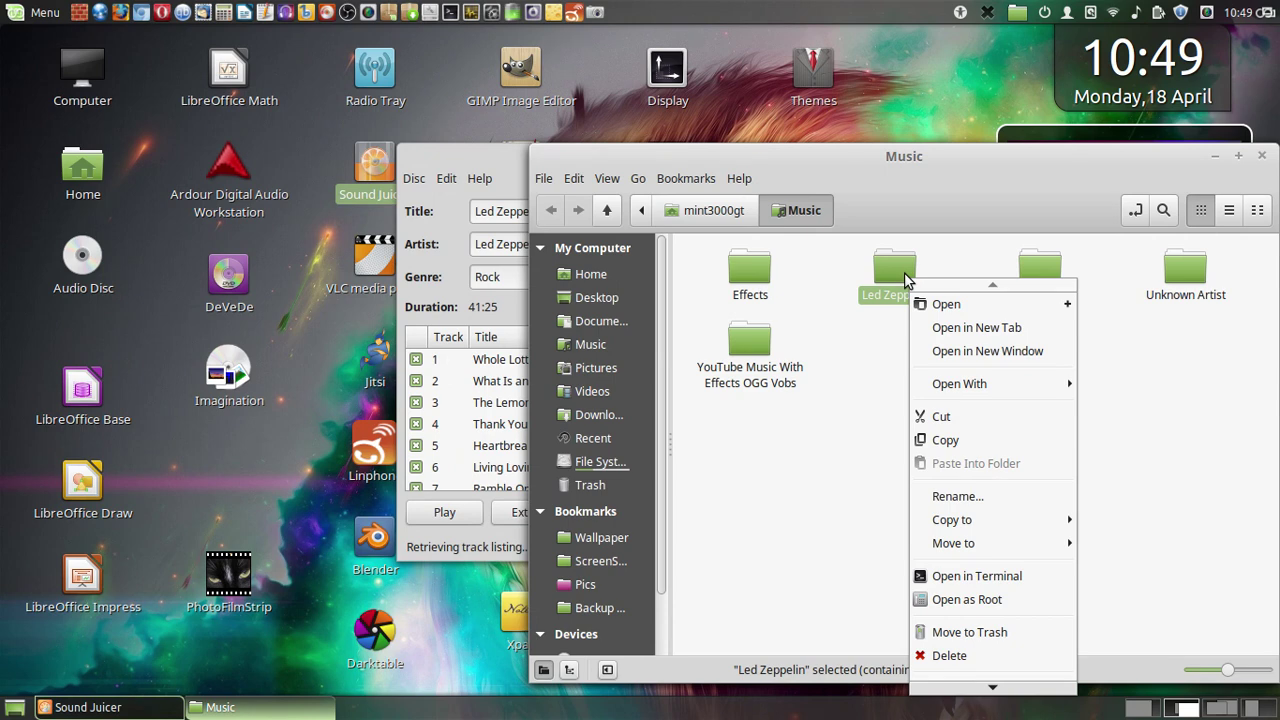
pyautogui.click(980, 596)
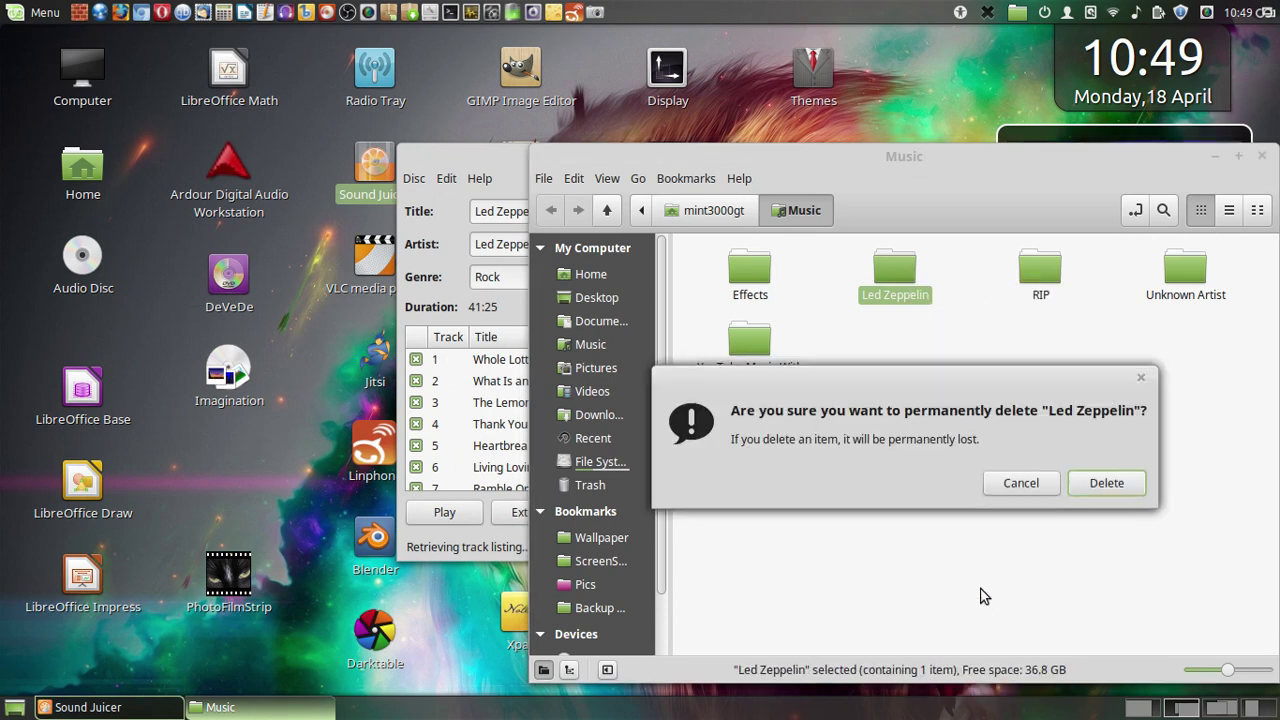
pyautogui.click(1107, 484)
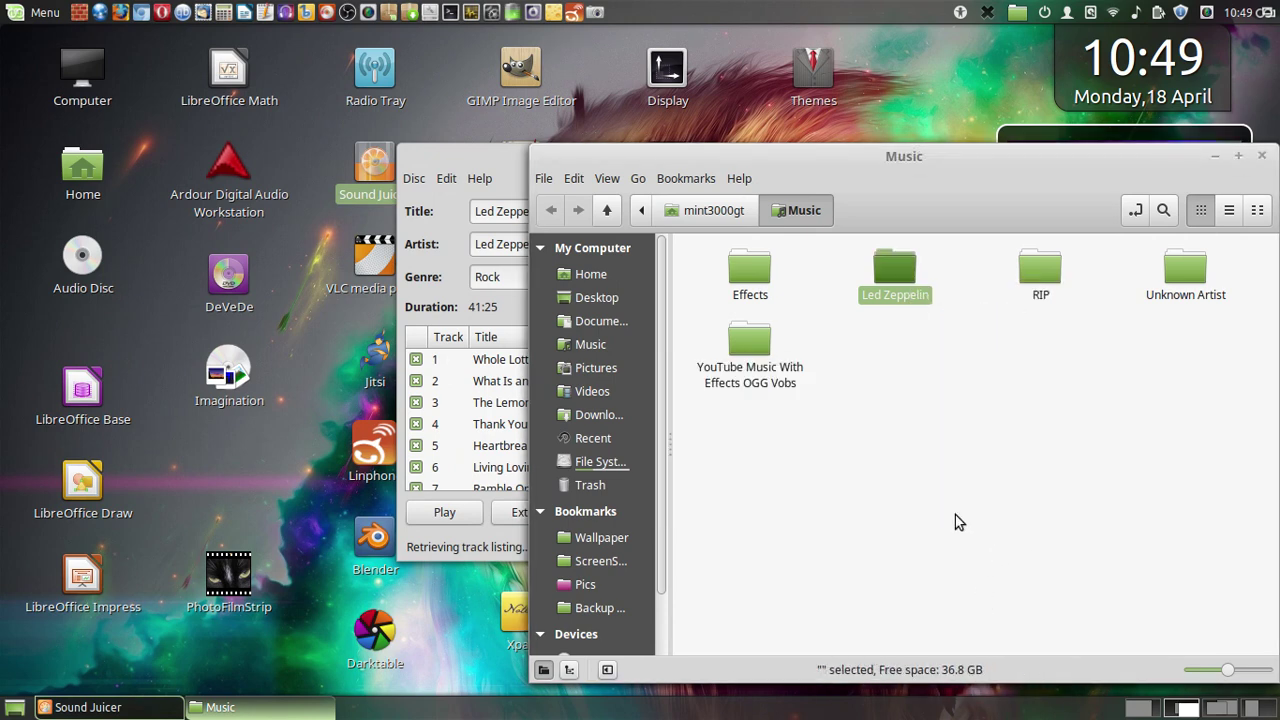
# - In Sound Juicer's preferences, enable ejecting after extracting tracks and opening the music folder when finished
pyautogui.click(470, 160)
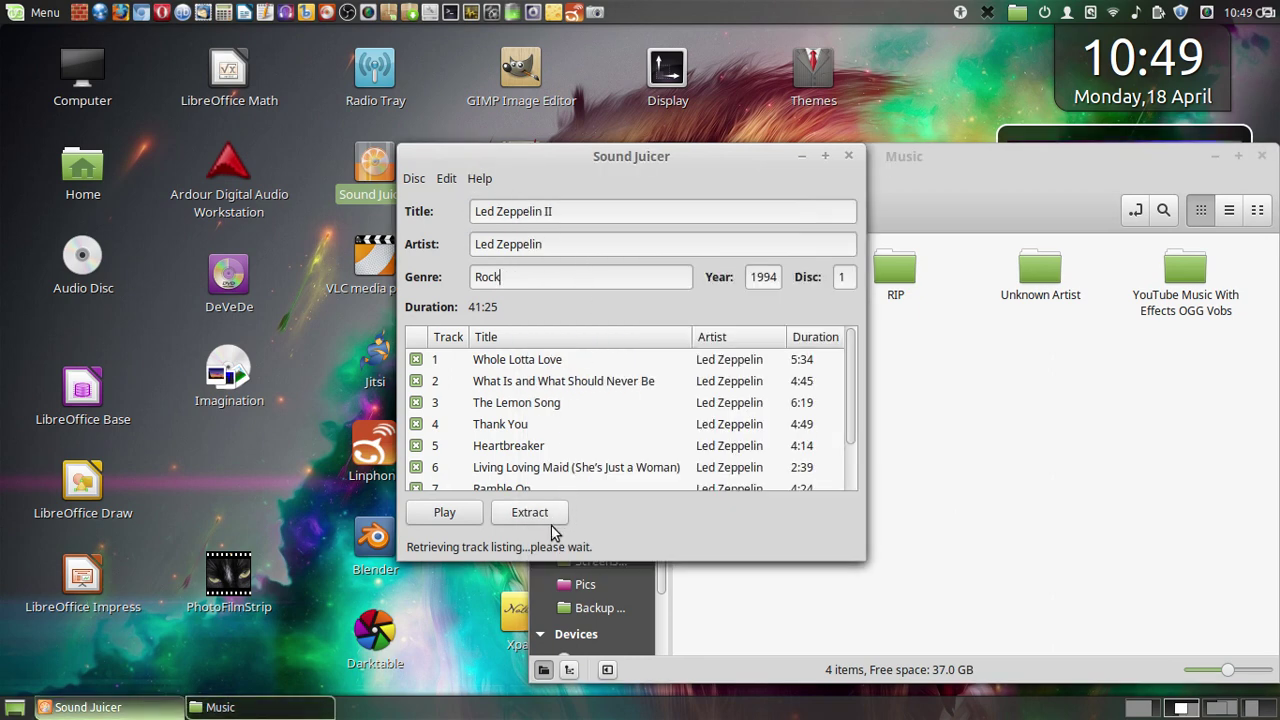
pyautogui.click(448, 180)
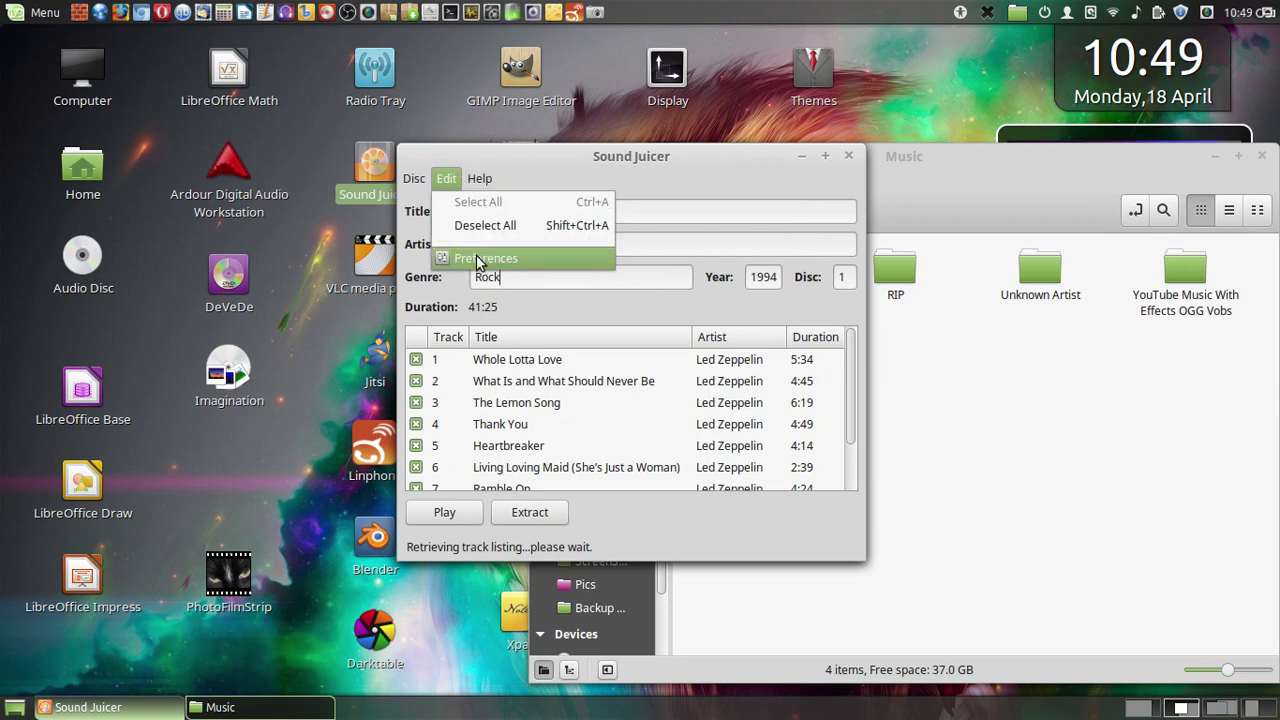
pyautogui.click(477, 261)
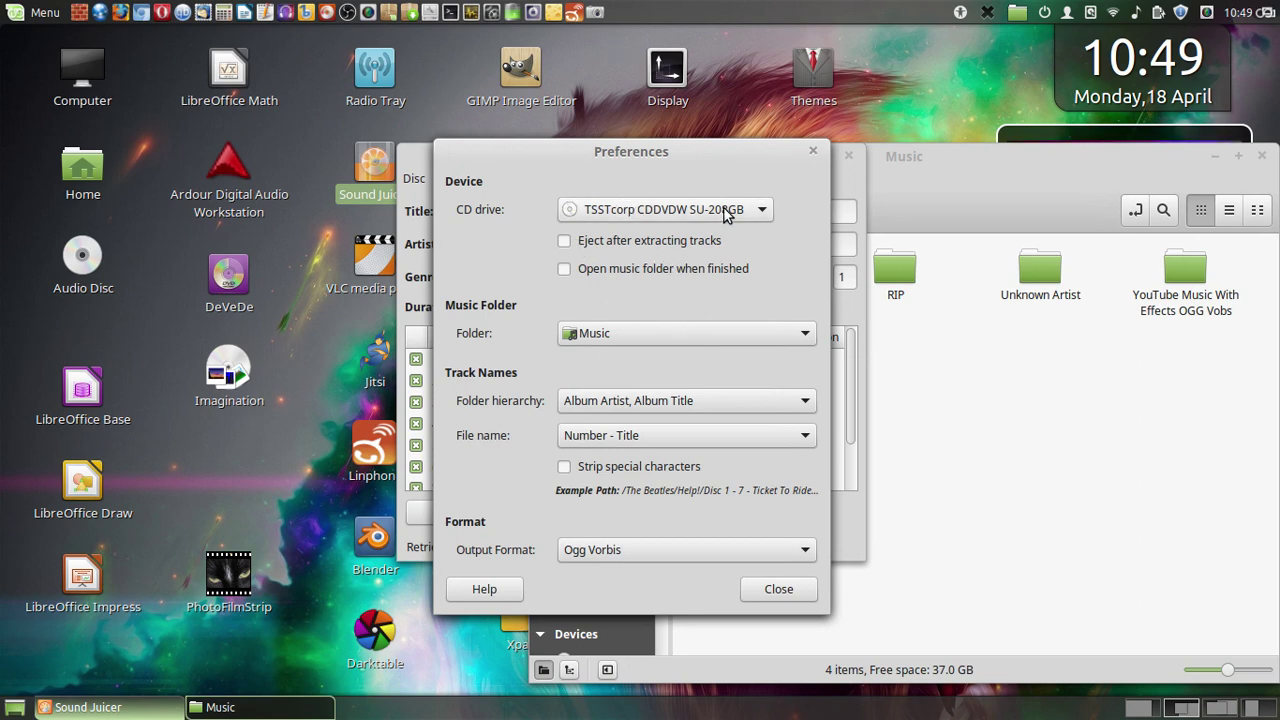
pyautogui.click(566, 242)
pyautogui.click(565, 272)
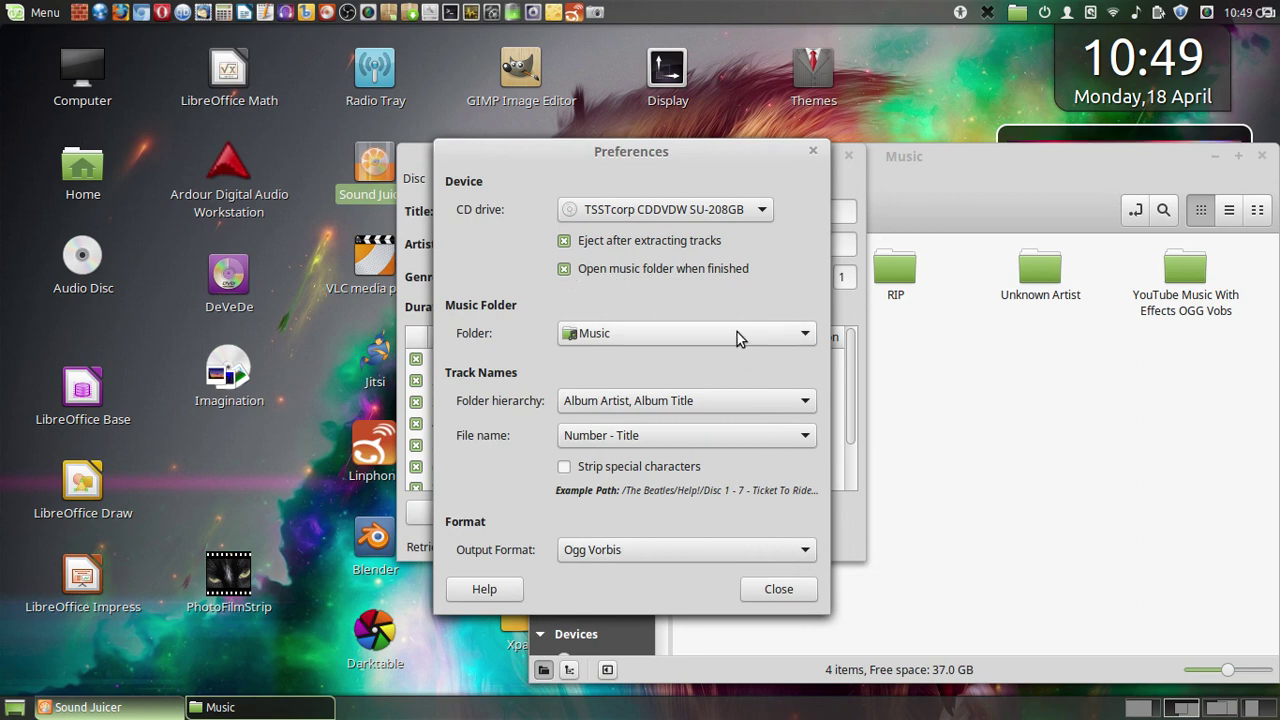
# - Keep Music as the destination folder, set the output format to FLAC and close the preferences
pyautogui.click(813, 334)
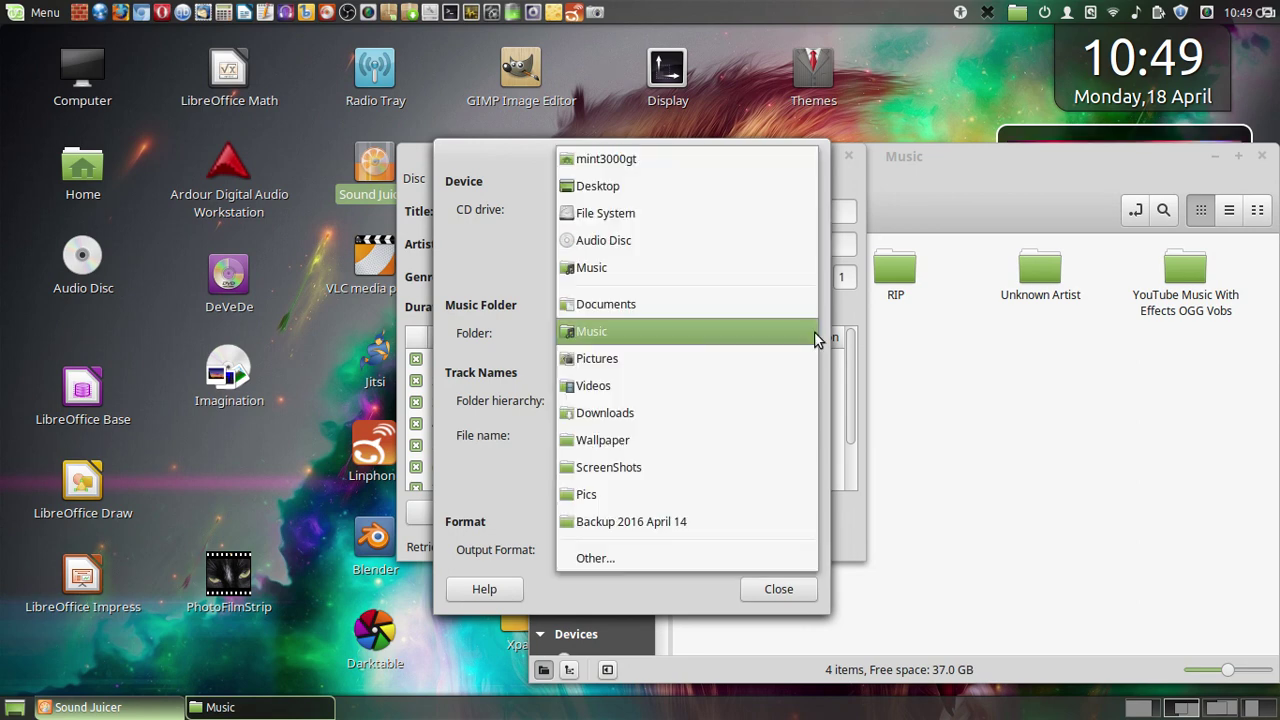
pyautogui.click(814, 336)
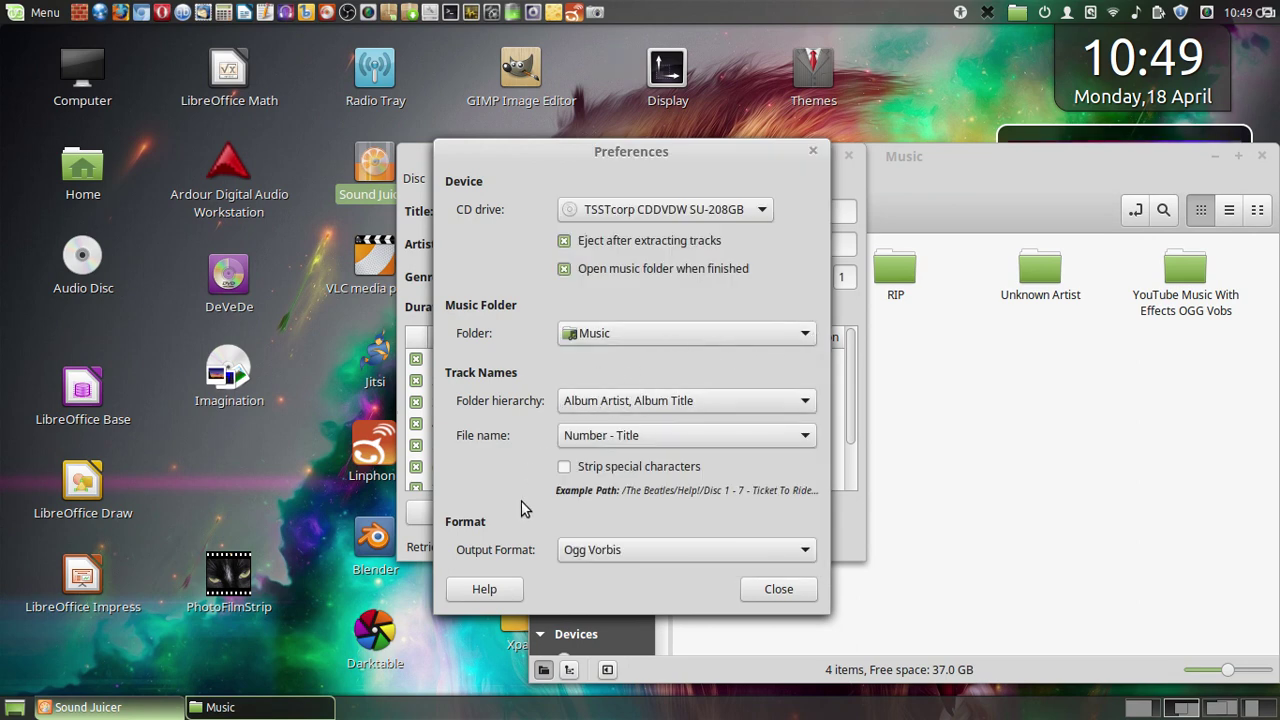
pyautogui.click(805, 552)
pyautogui.click(736, 574)
pyautogui.click(779, 590)
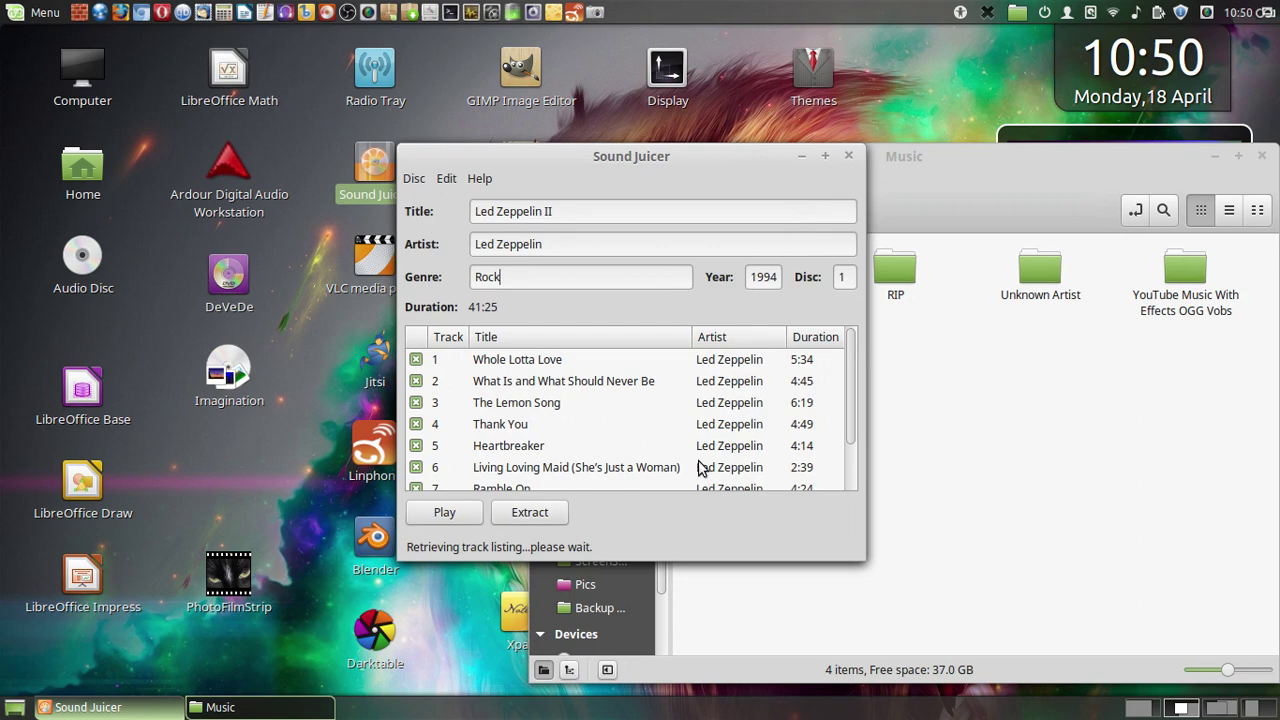
# - Close the Music folder window, move Sound Juicer aside and start extracting all tracks of Led Zeppelin II
pyautogui.click(1262, 156)
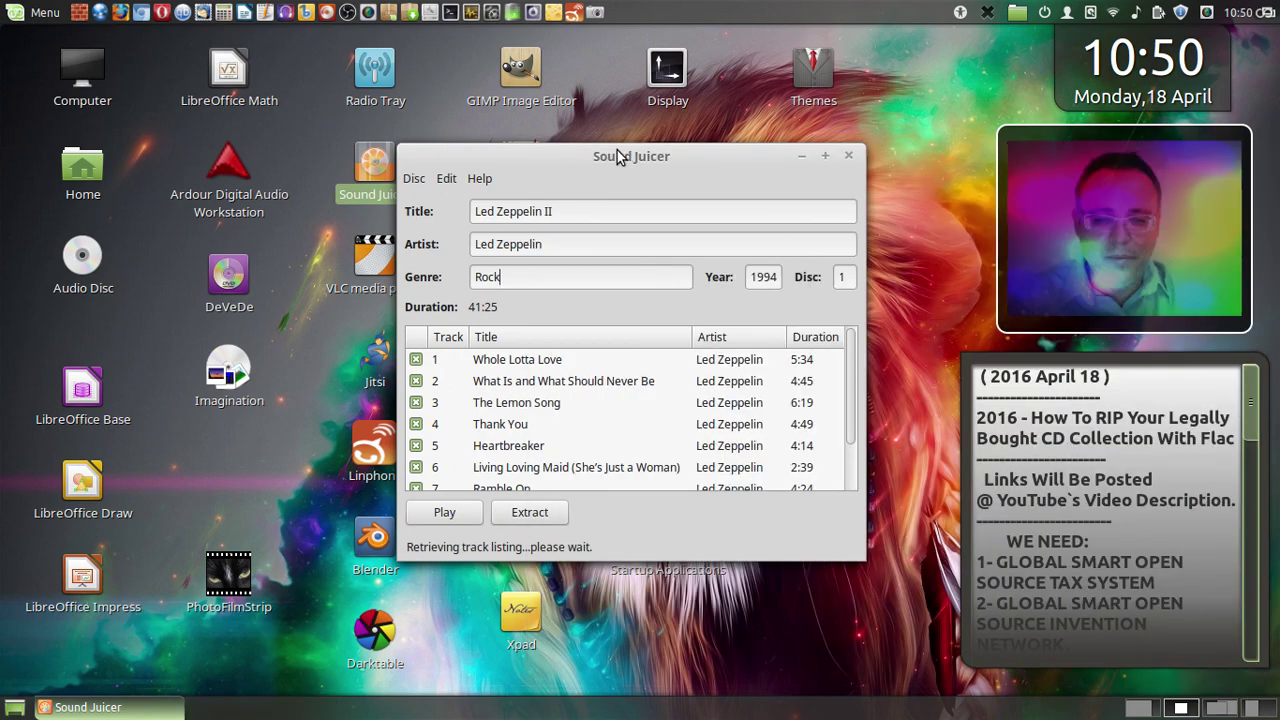
pyautogui.moveTo(617, 150); pyautogui.dragTo(273, 88)
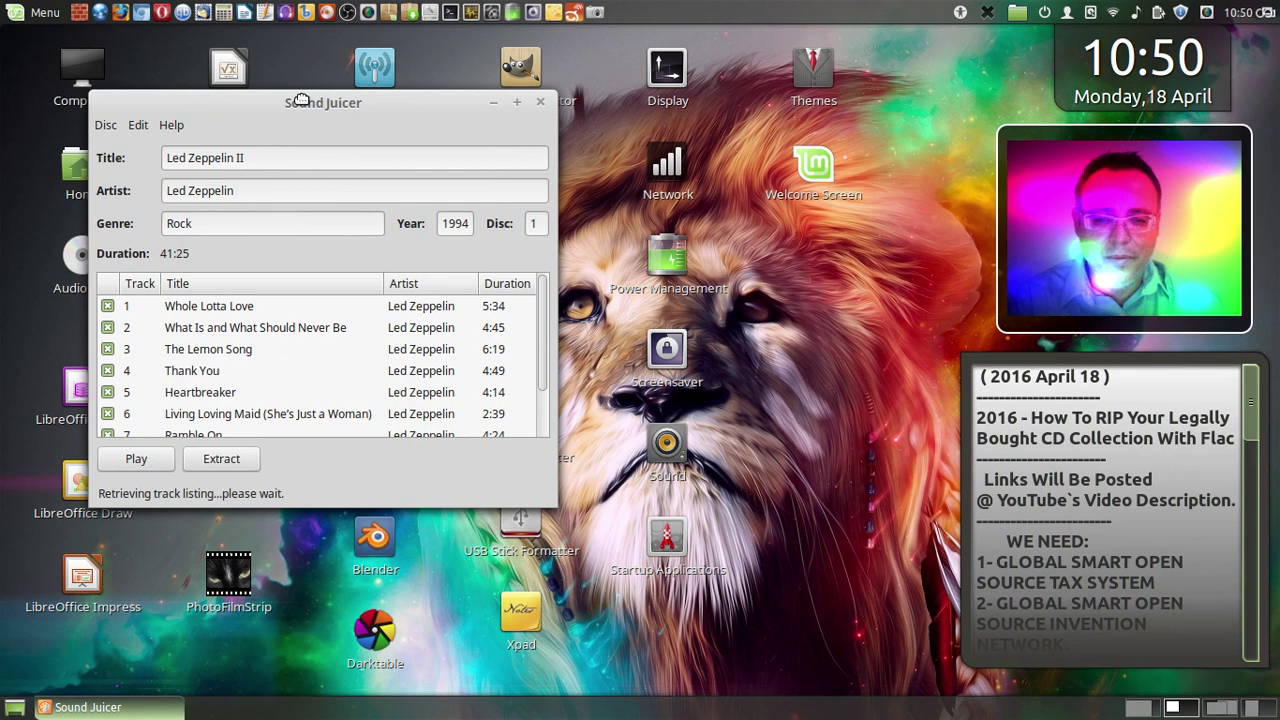
pyautogui.click(240, 462)
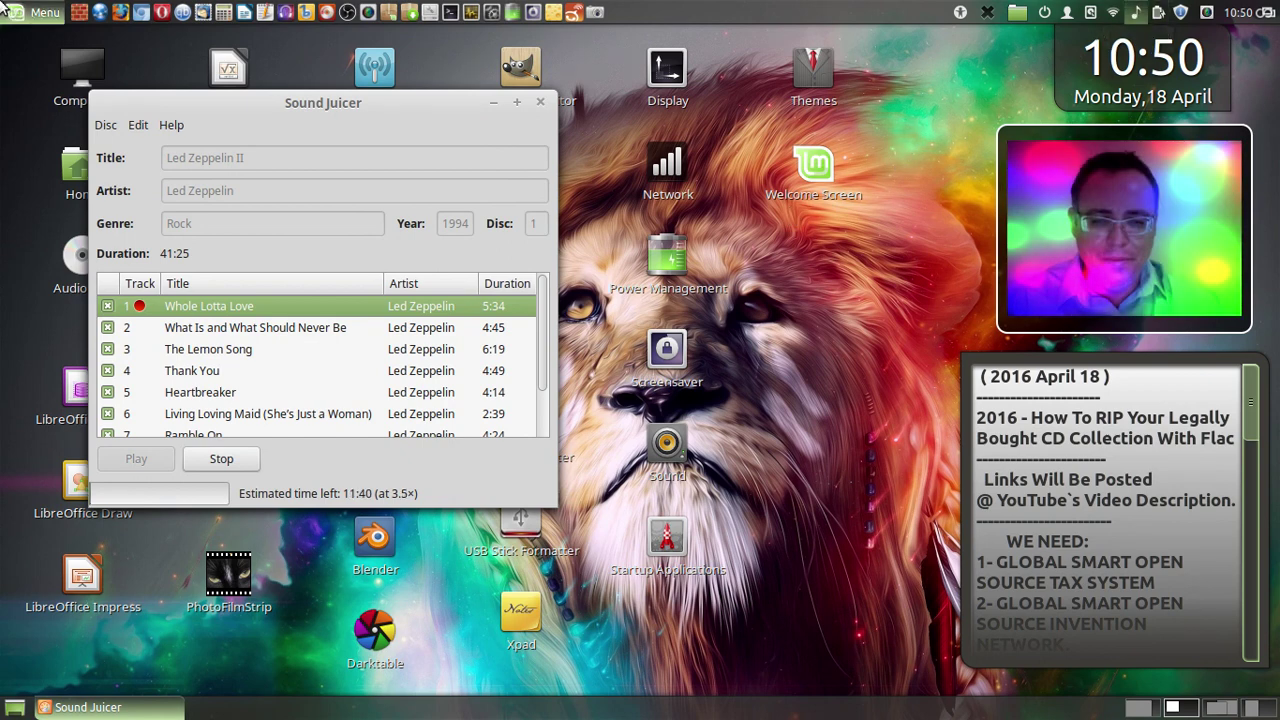
# - Switch to Banshee on Workspace 3, close the Music folder window there and look through the library's track list
pyautogui.moveTo(3, 6)
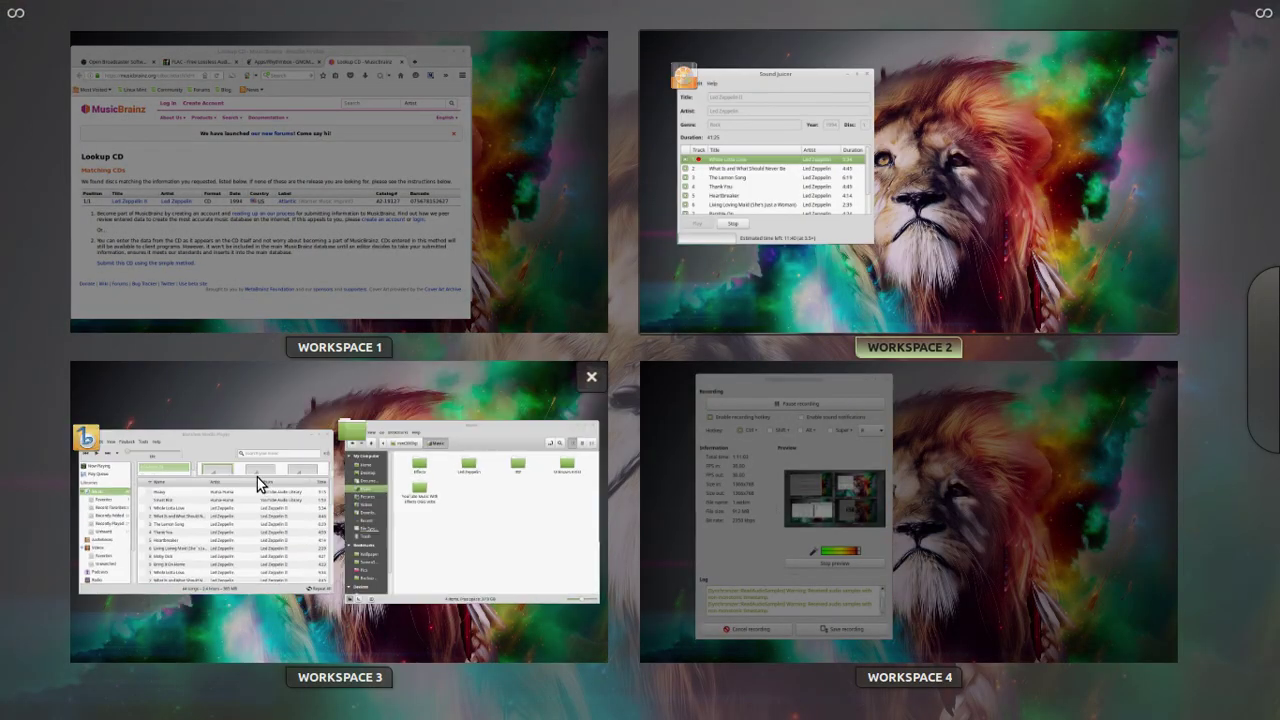
pyautogui.click(266, 482)
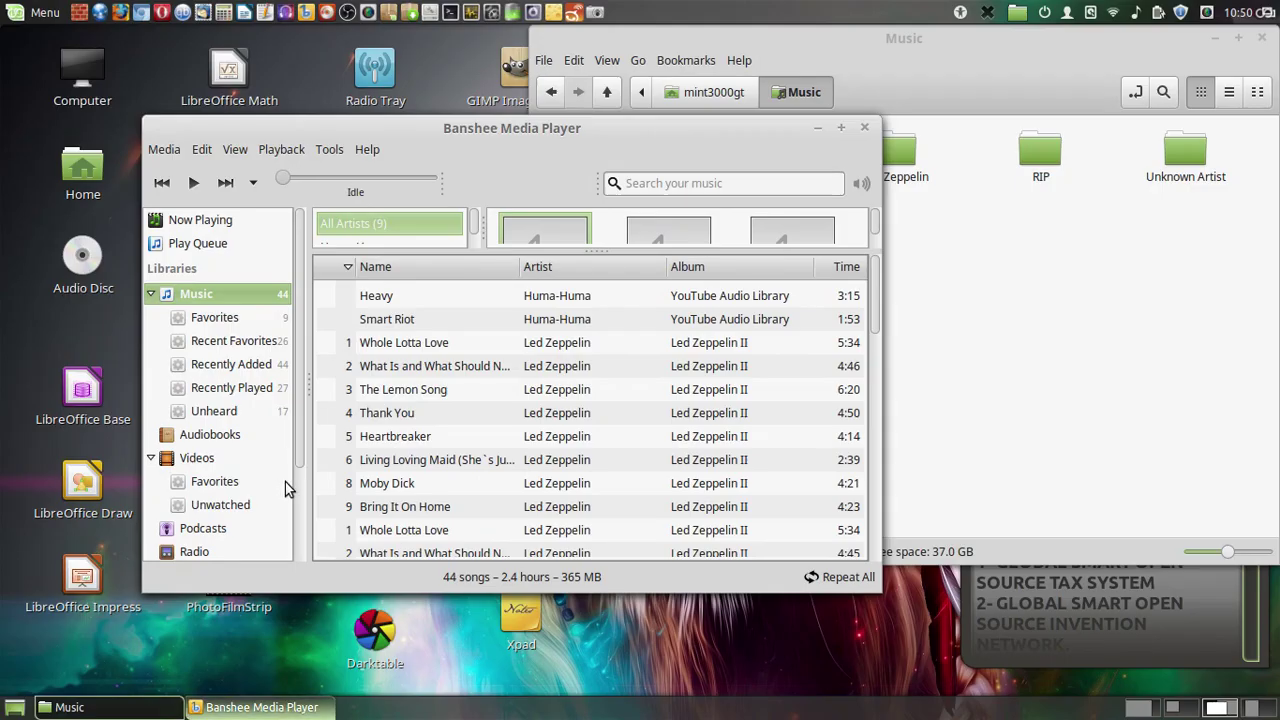
pyautogui.click(1261, 38)
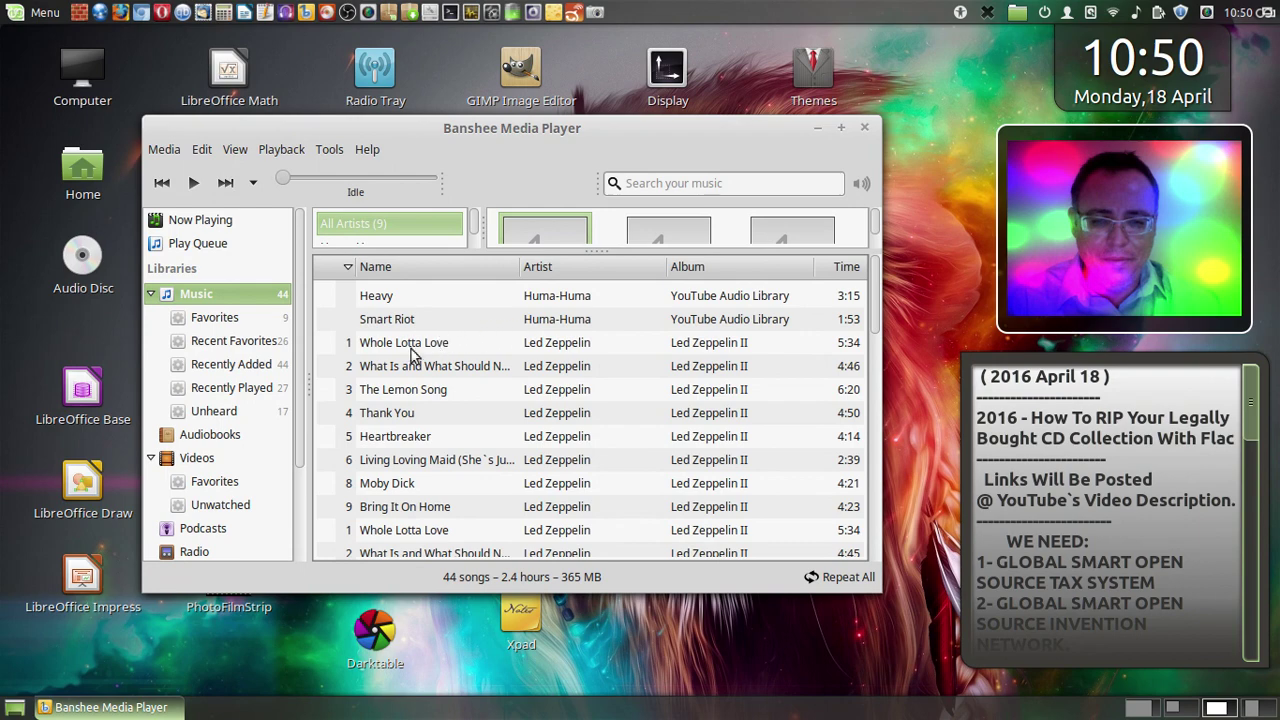
pyautogui.scroll(-3, 463, 357)
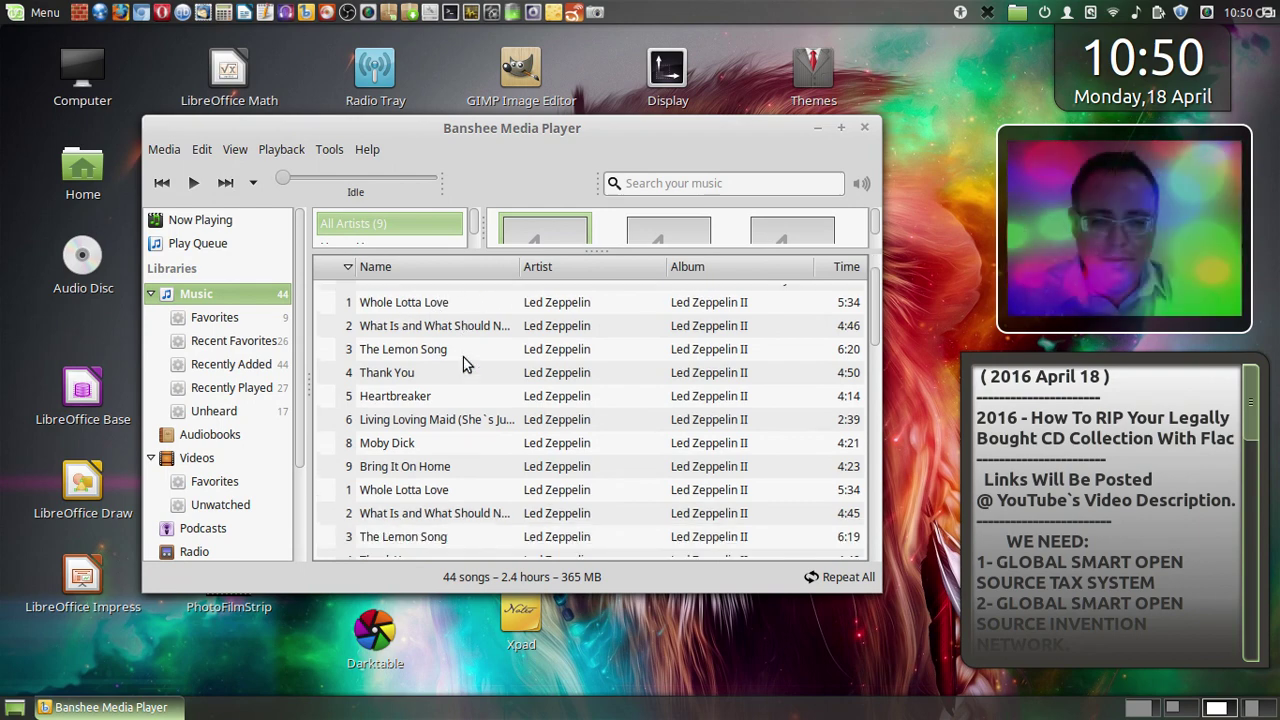
pyautogui.scroll(-1, 463, 357)
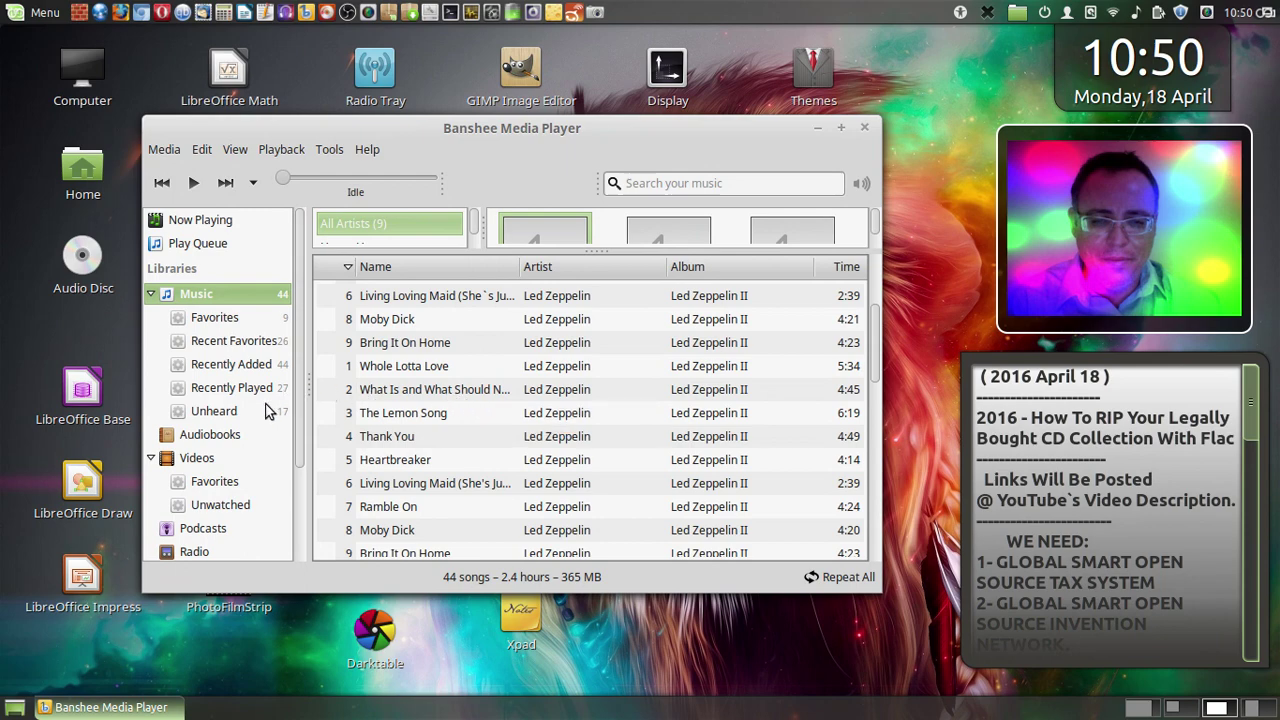
pyautogui.scroll(4, 495, 362)
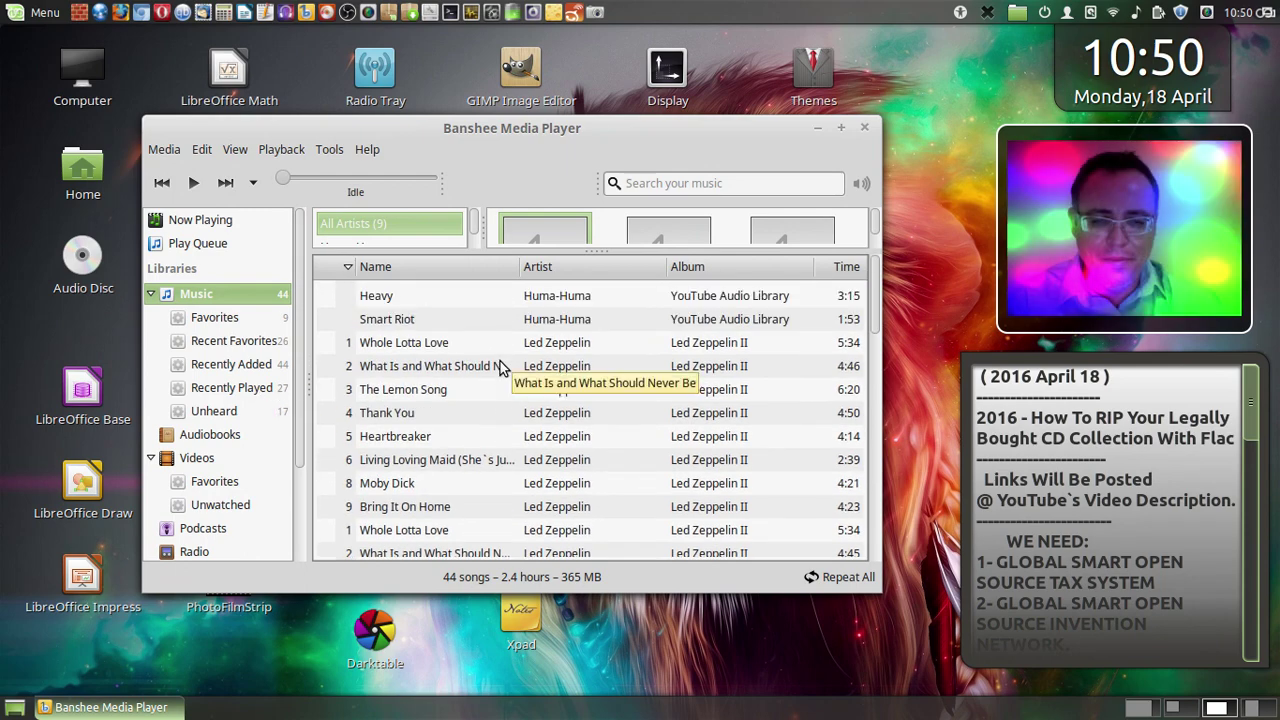
# - Enlarge Banshee's artist and album browser, filter the library to Silent Partner and play 7th Floor Tango
pyautogui.moveTo(549, 250); pyautogui.dragTo(547, 399)
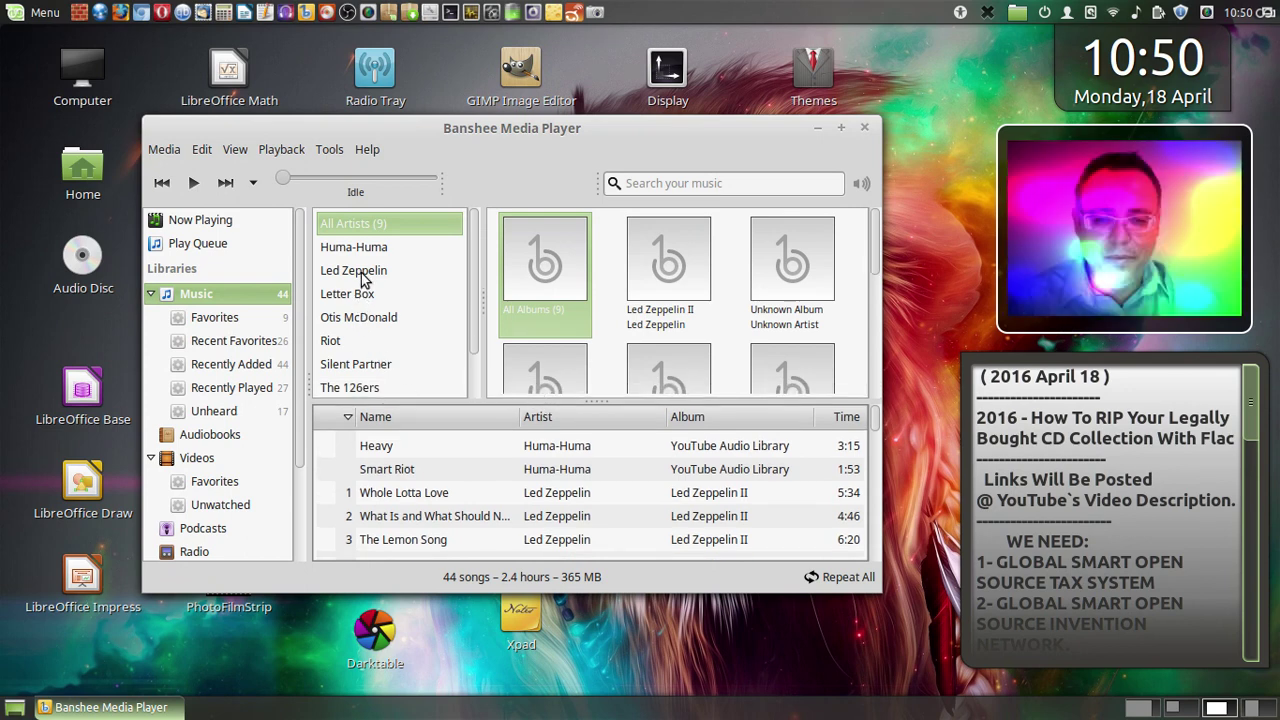
pyautogui.scroll(-1, 377, 305)
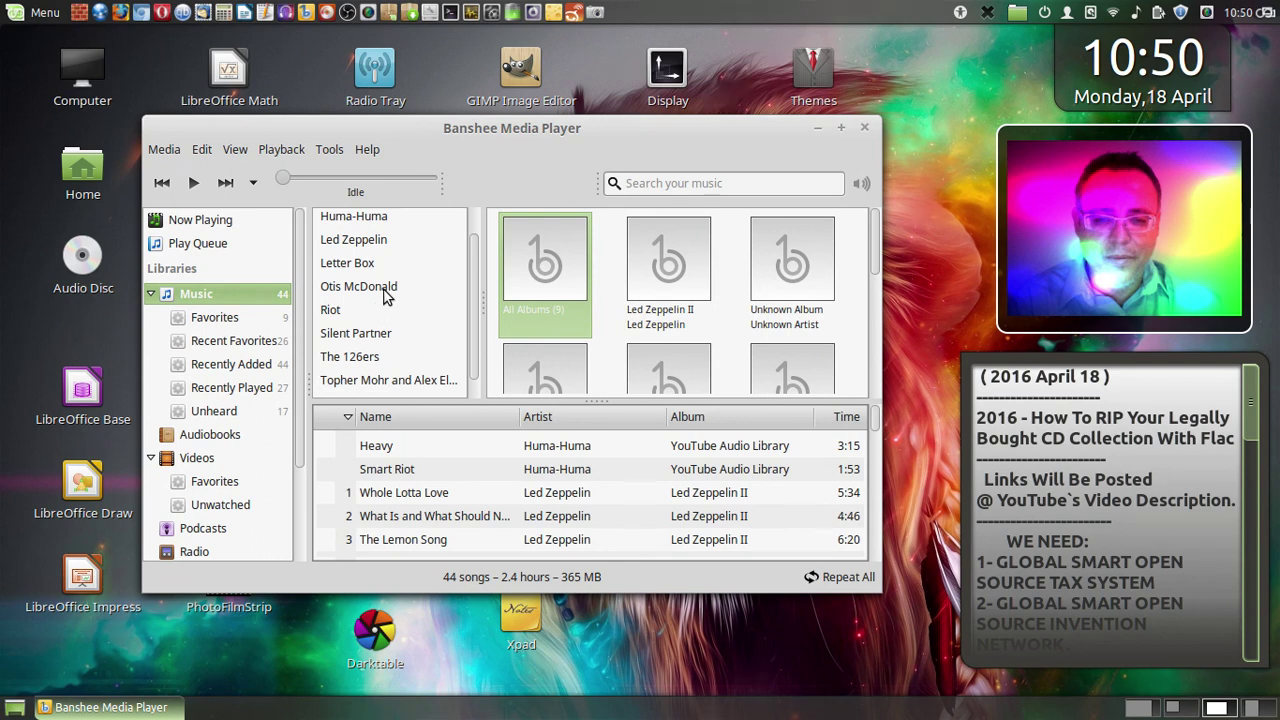
pyautogui.click(403, 288)
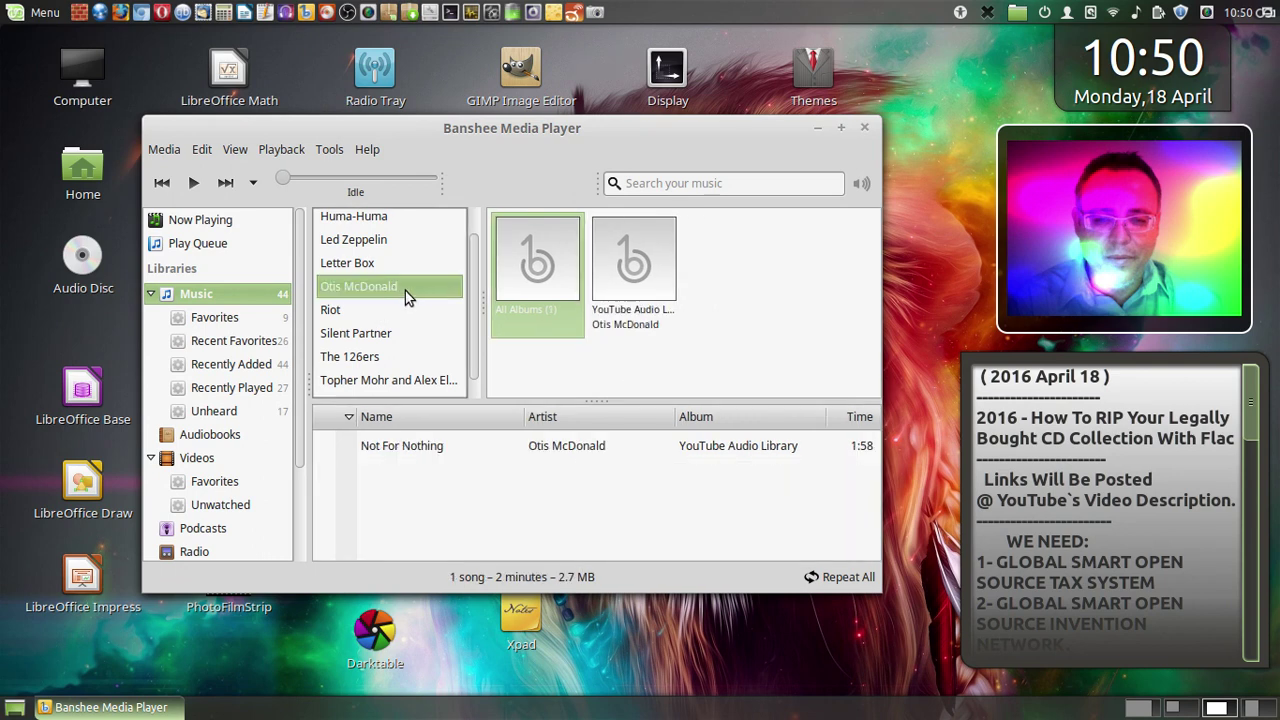
pyautogui.click(374, 336)
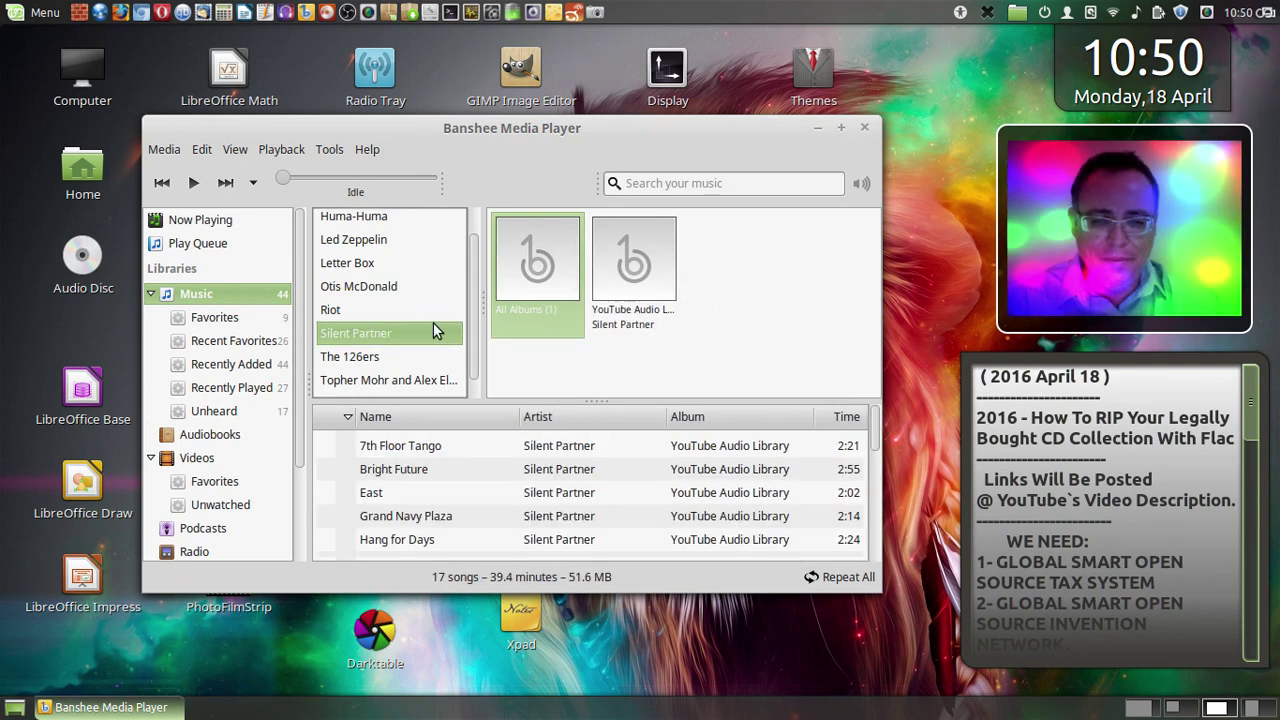
pyautogui.click(448, 445)
pyautogui.doubleClick(448, 445)
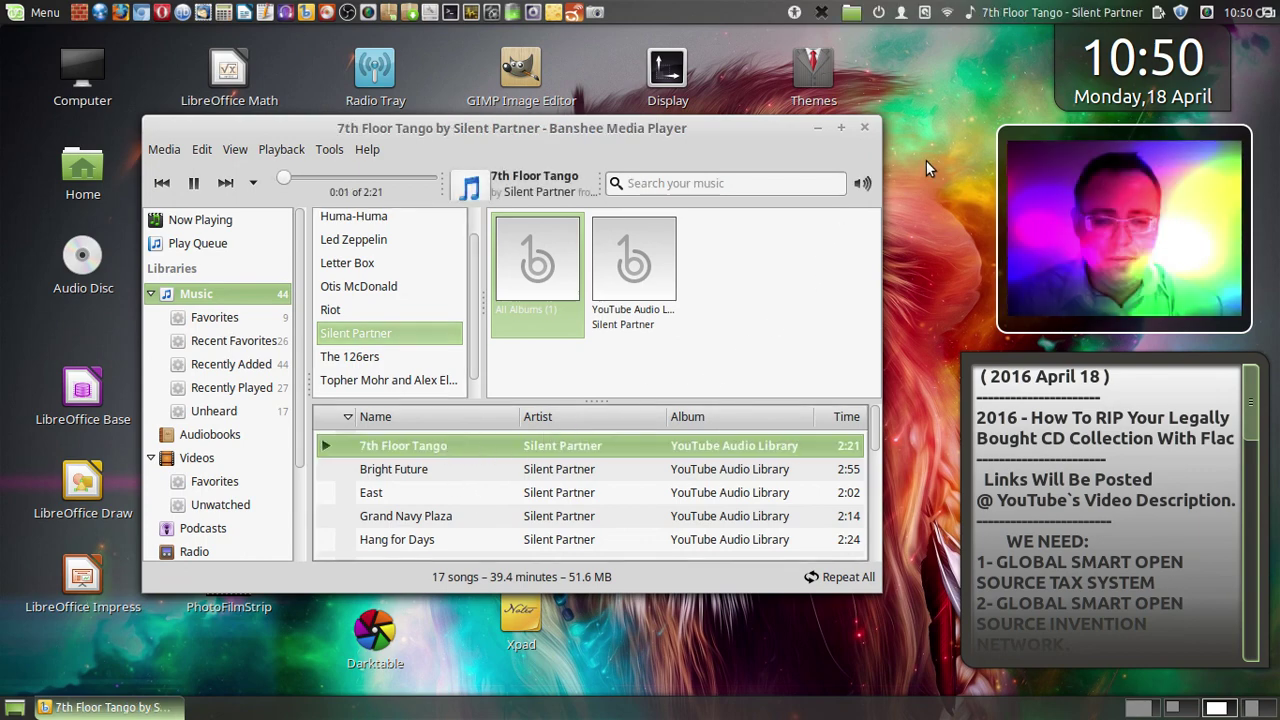
# - Return to Workspace 2 and, once the extraction is finished, close Sound Juicer and the Led Zeppelin II folder window
pyautogui.moveTo(2, 4)
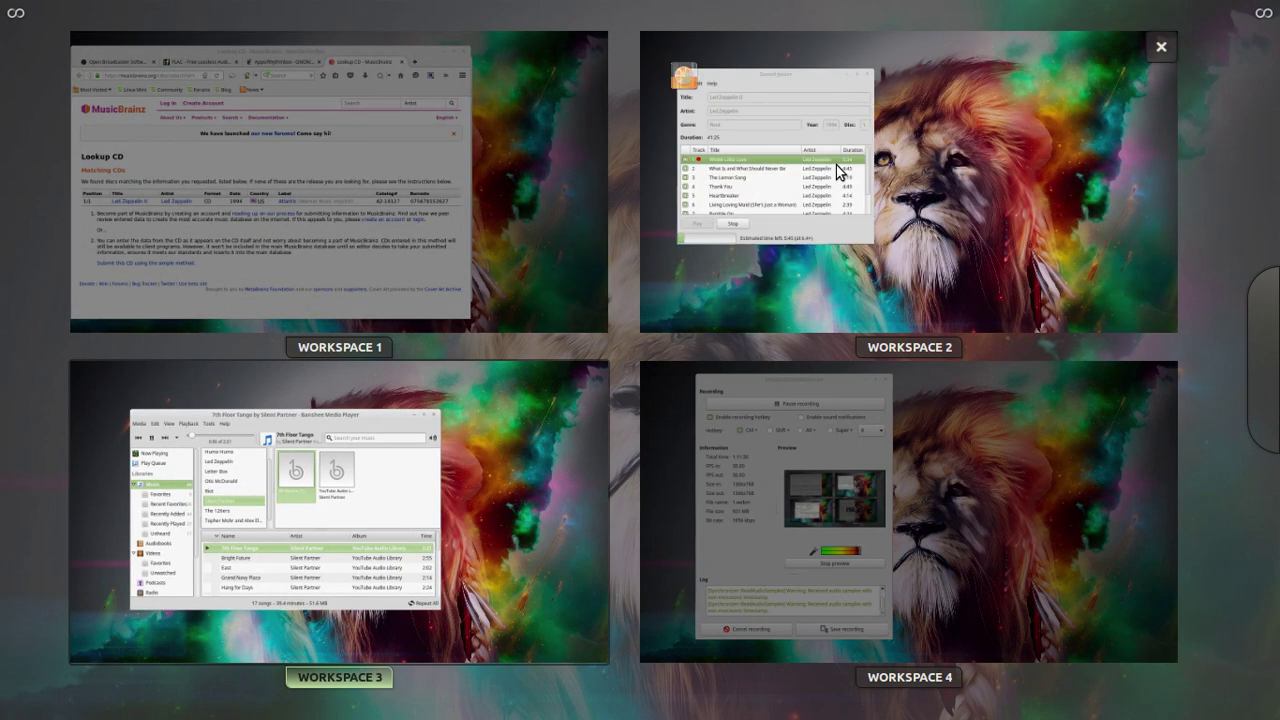
pyautogui.click(836, 165)
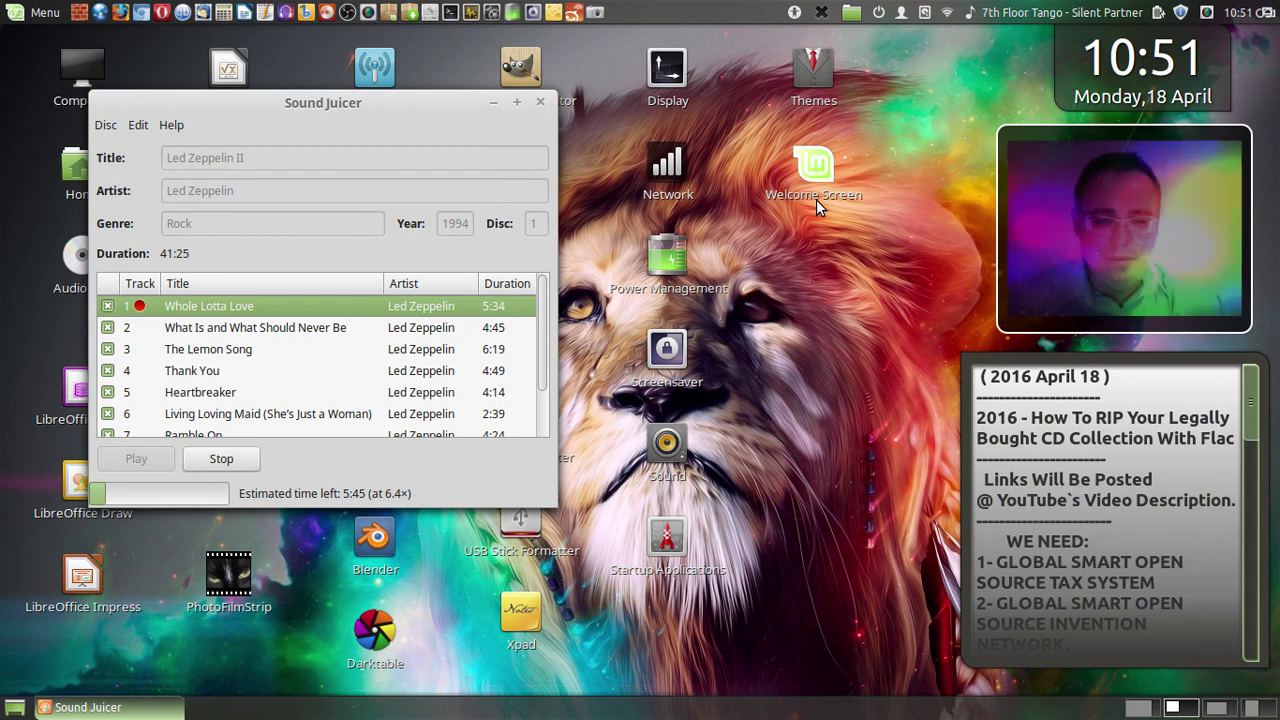
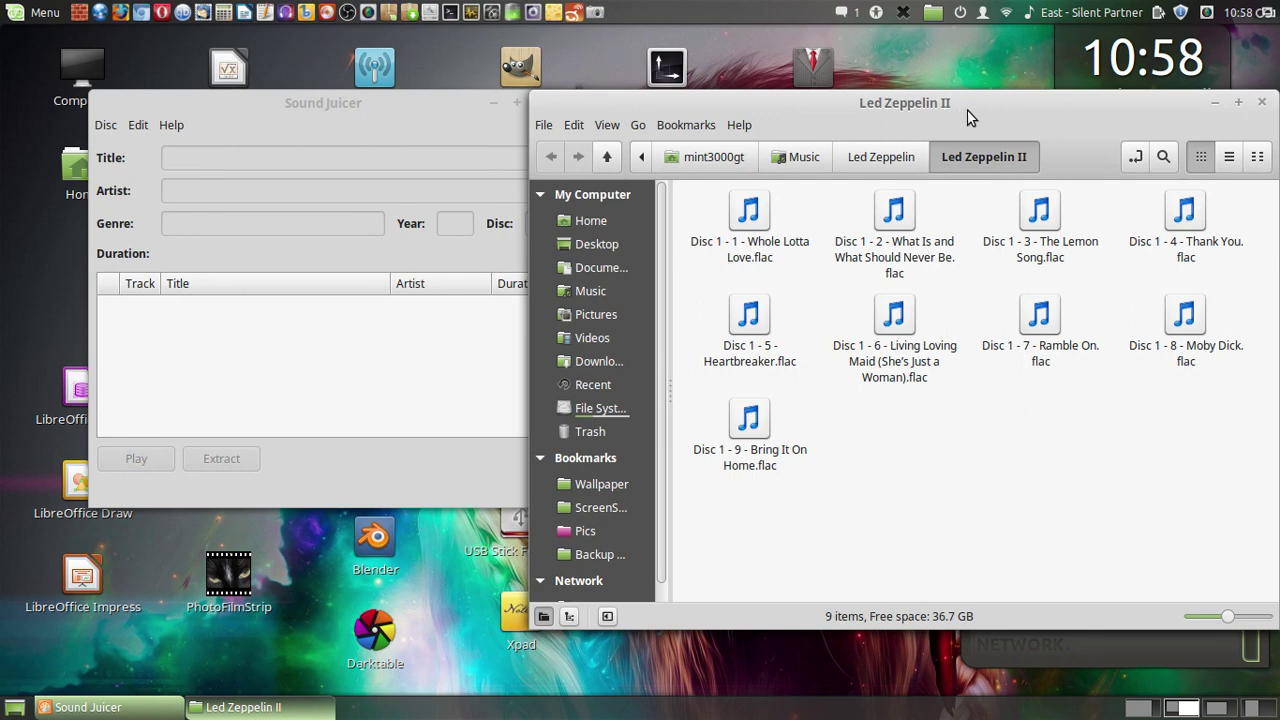
pyautogui.click(381, 110)
pyautogui.click(545, 103)
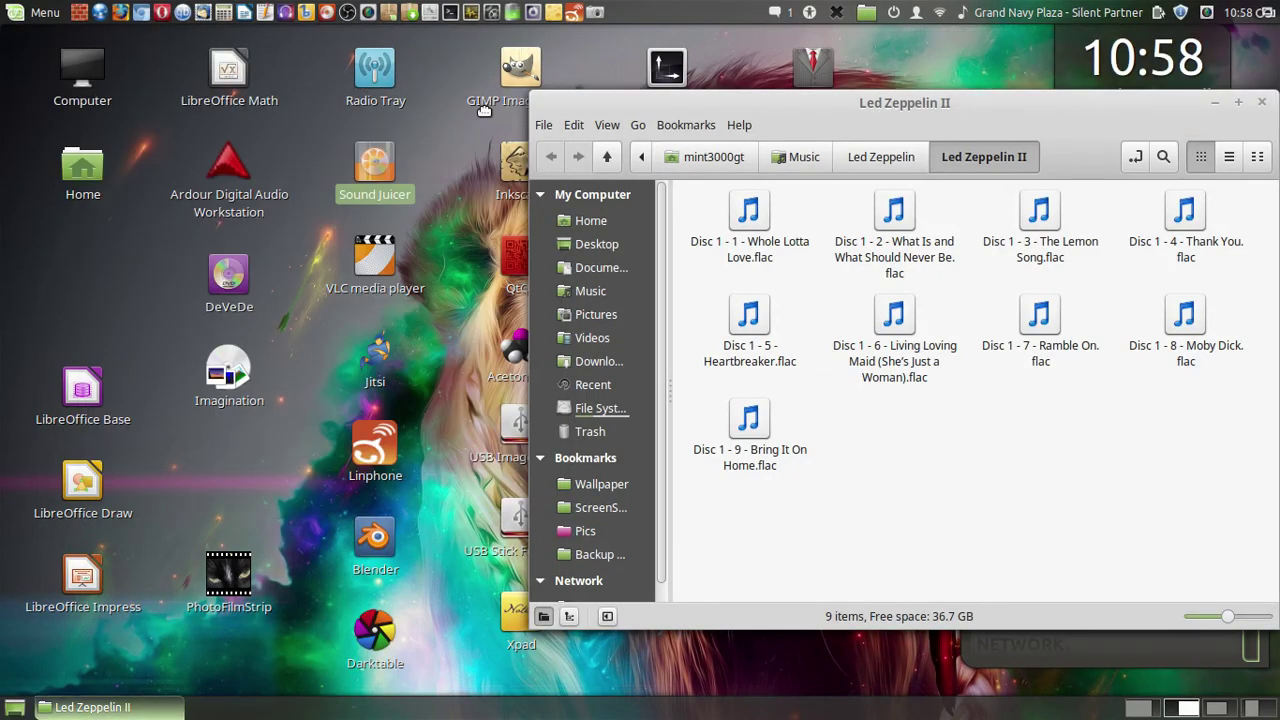
pyautogui.moveTo(792, 109); pyautogui.dragTo(387, 106)
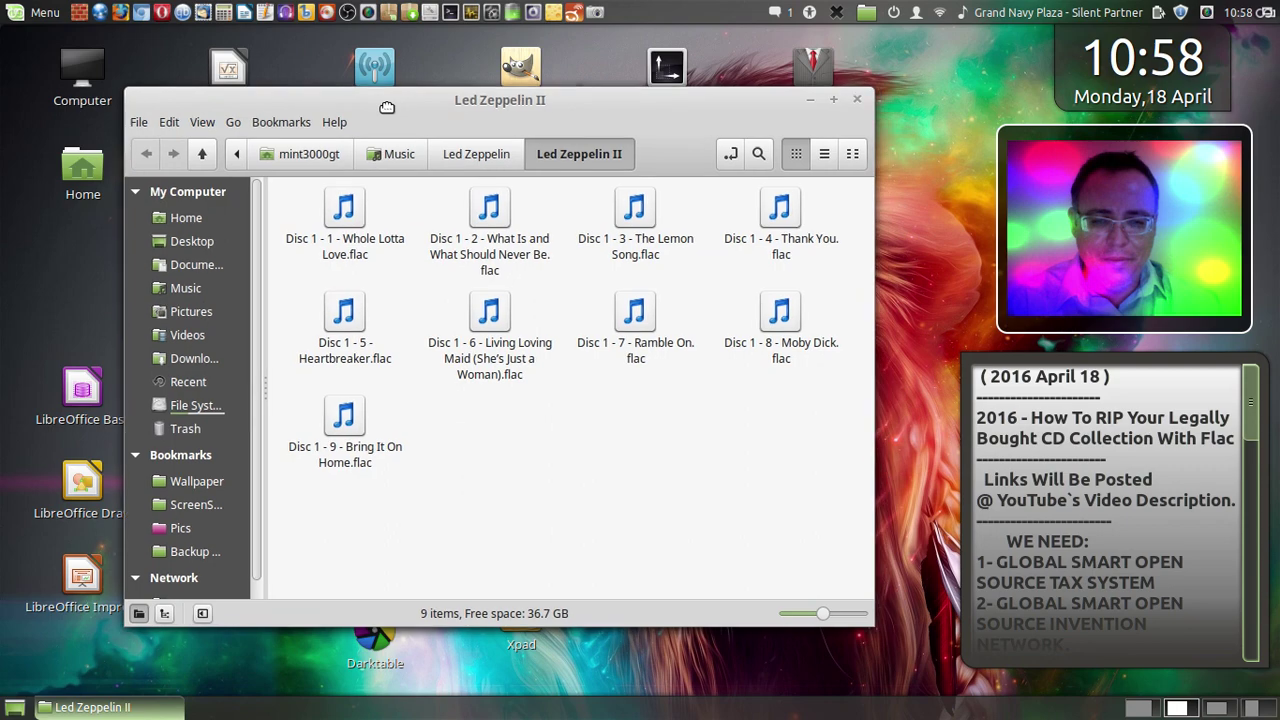
pyautogui.click(857, 99)
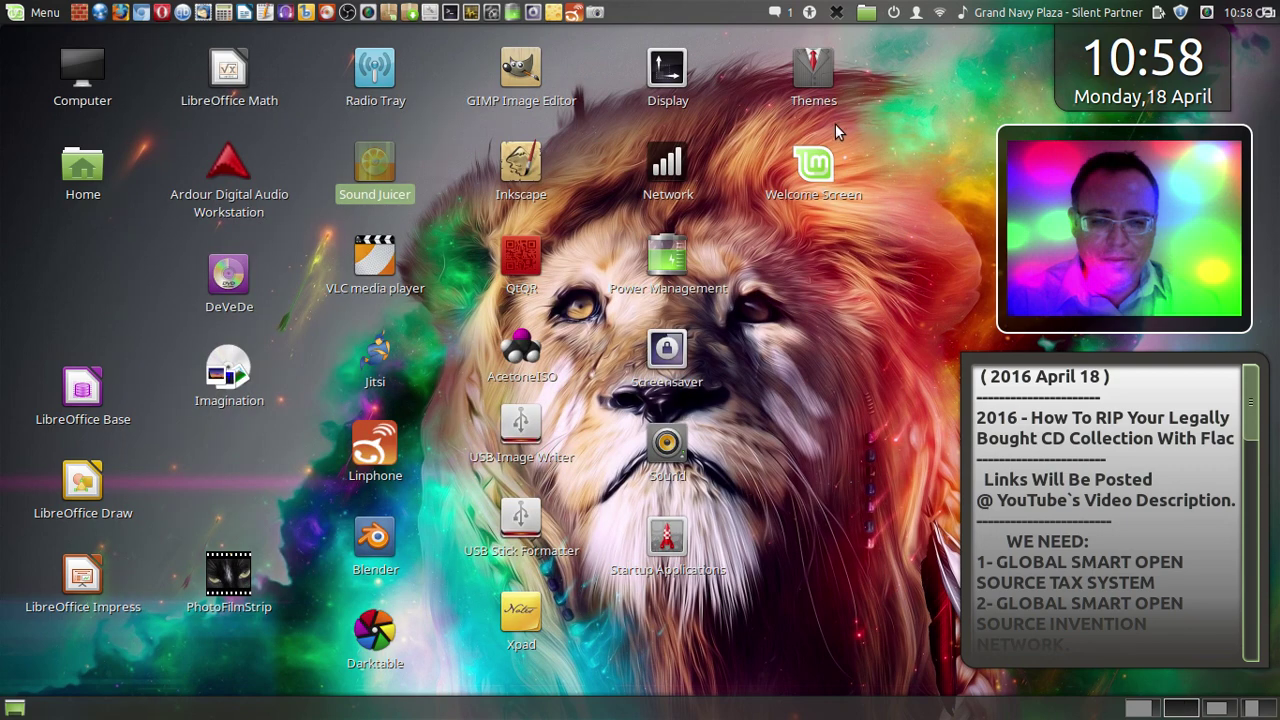
# - Check the running recording in SimpleScreenRecorder on Workspace 4 and bring up the workspace overview
pyautogui.moveTo(2, 5)
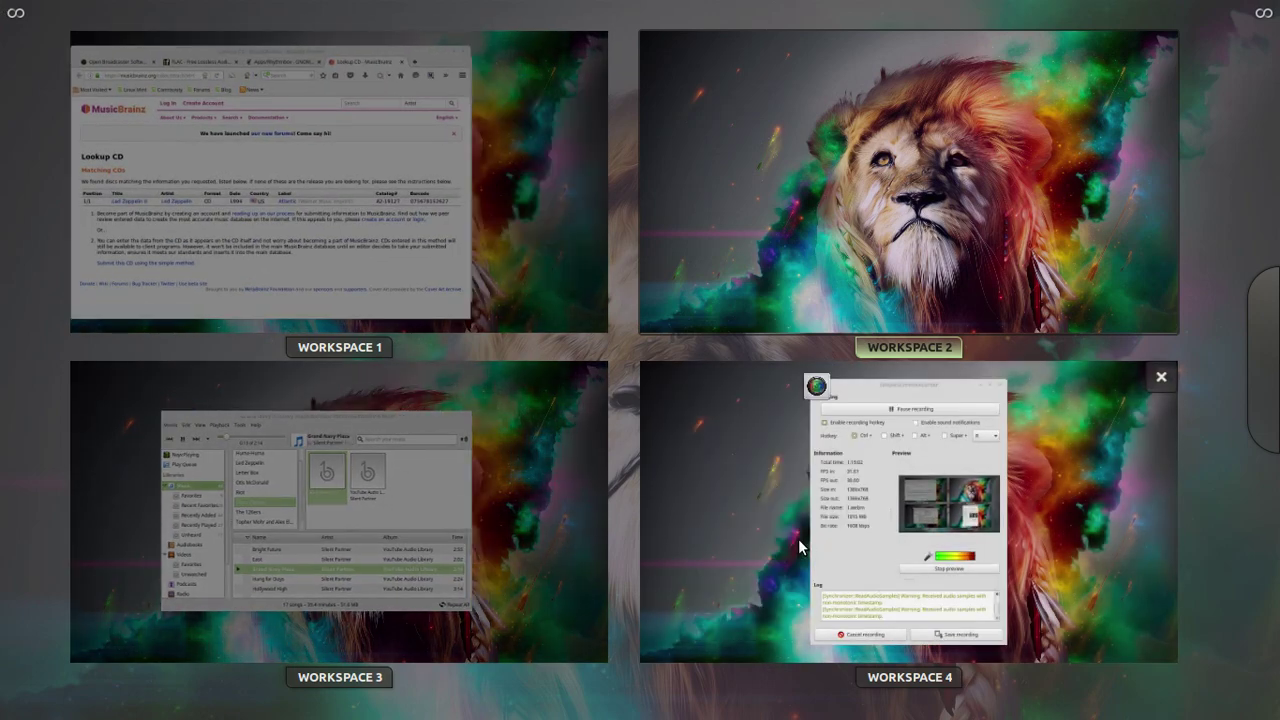
pyautogui.click(798, 539)
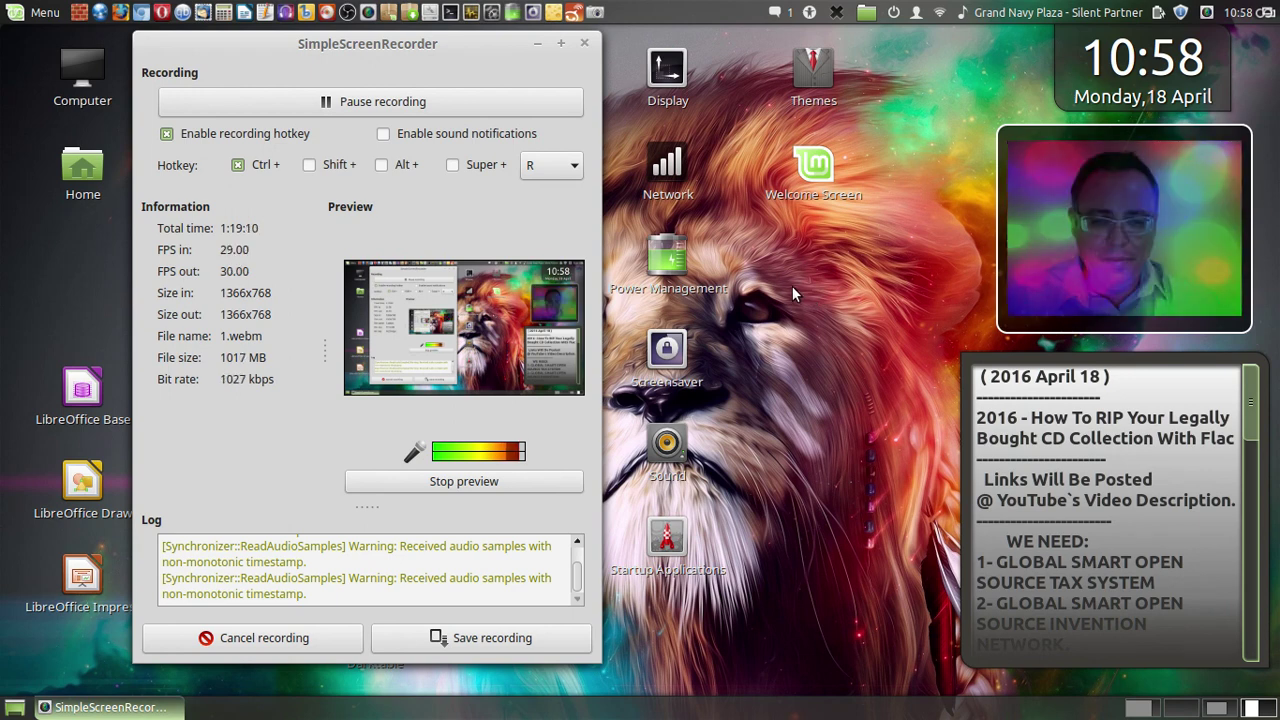
pyautogui.moveTo(1, 3)
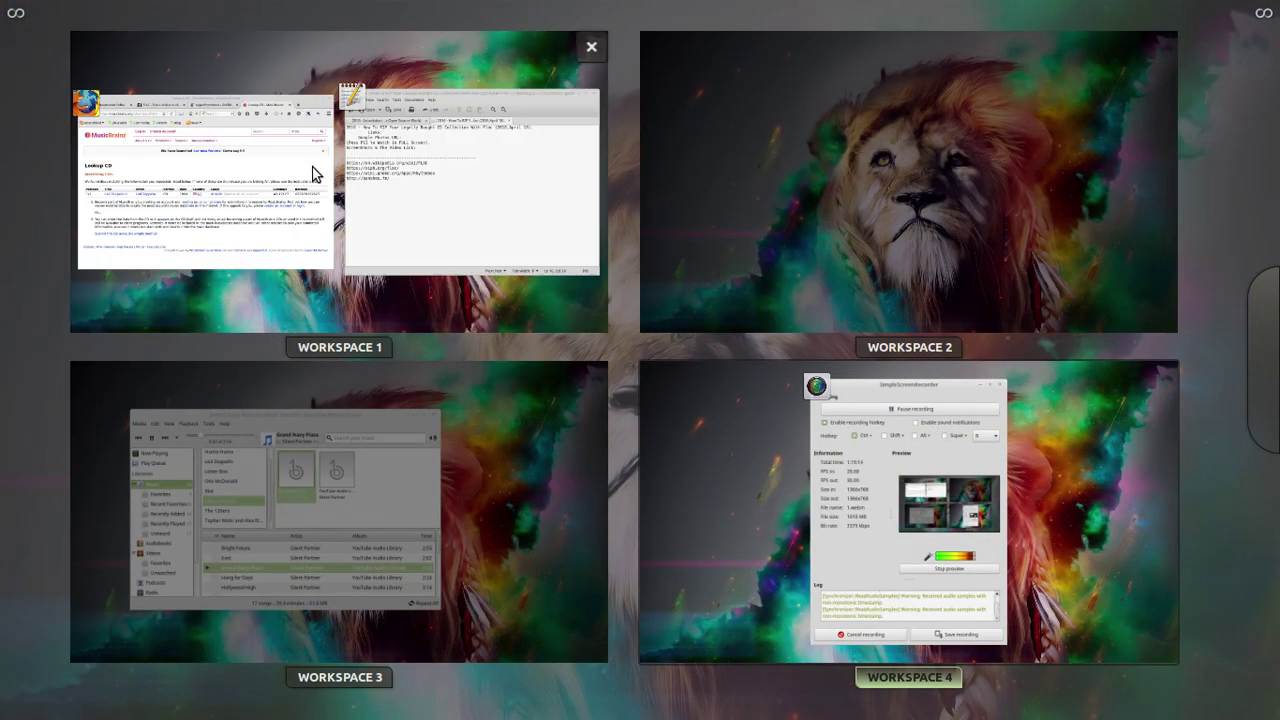
# - Switch to Firefox on Workspace 1 and copy the address of the MusicBrainz Lookup CD page
pyautogui.click(313, 173)
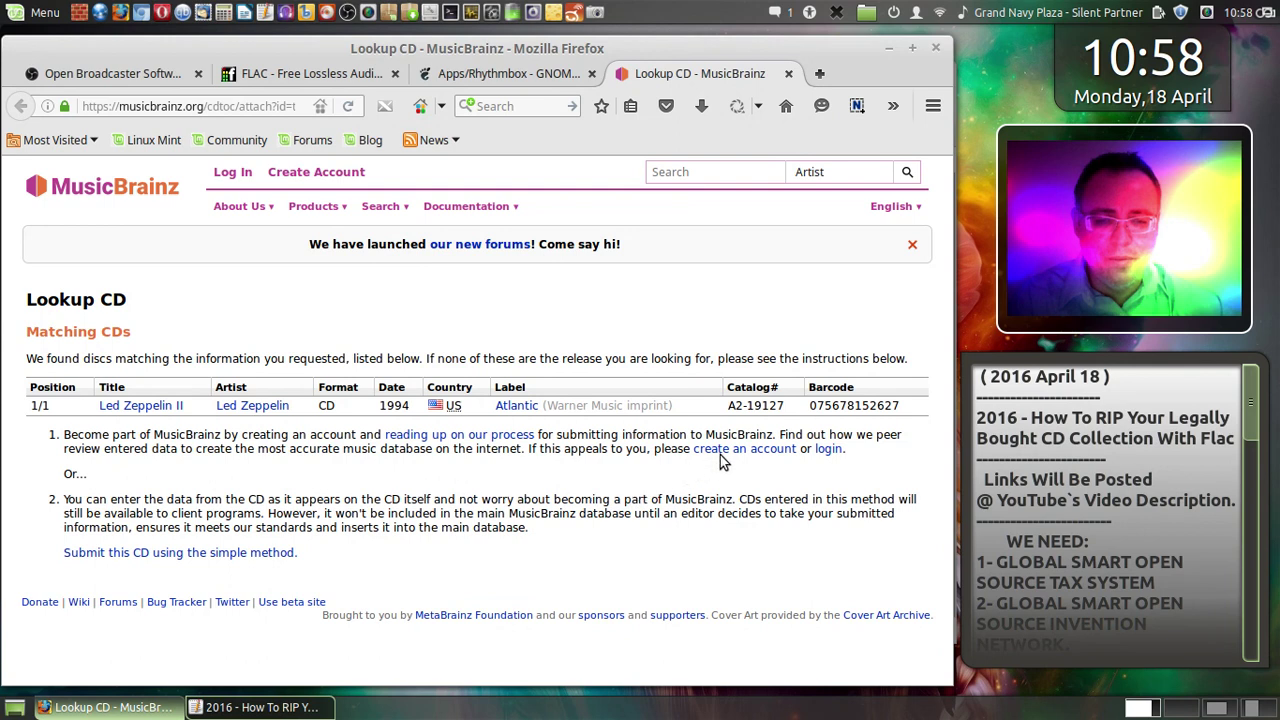
pyautogui.click(262, 106)
pyautogui.rightClick(257, 107)
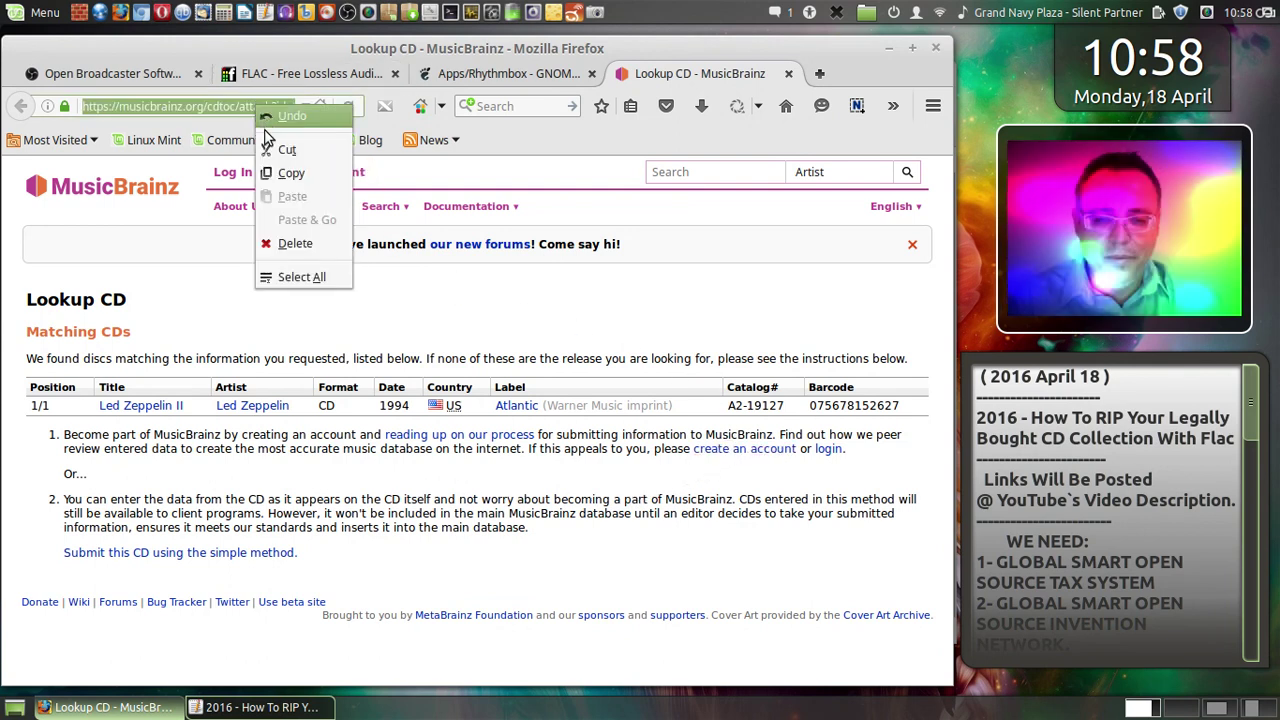
pyautogui.click(288, 172)
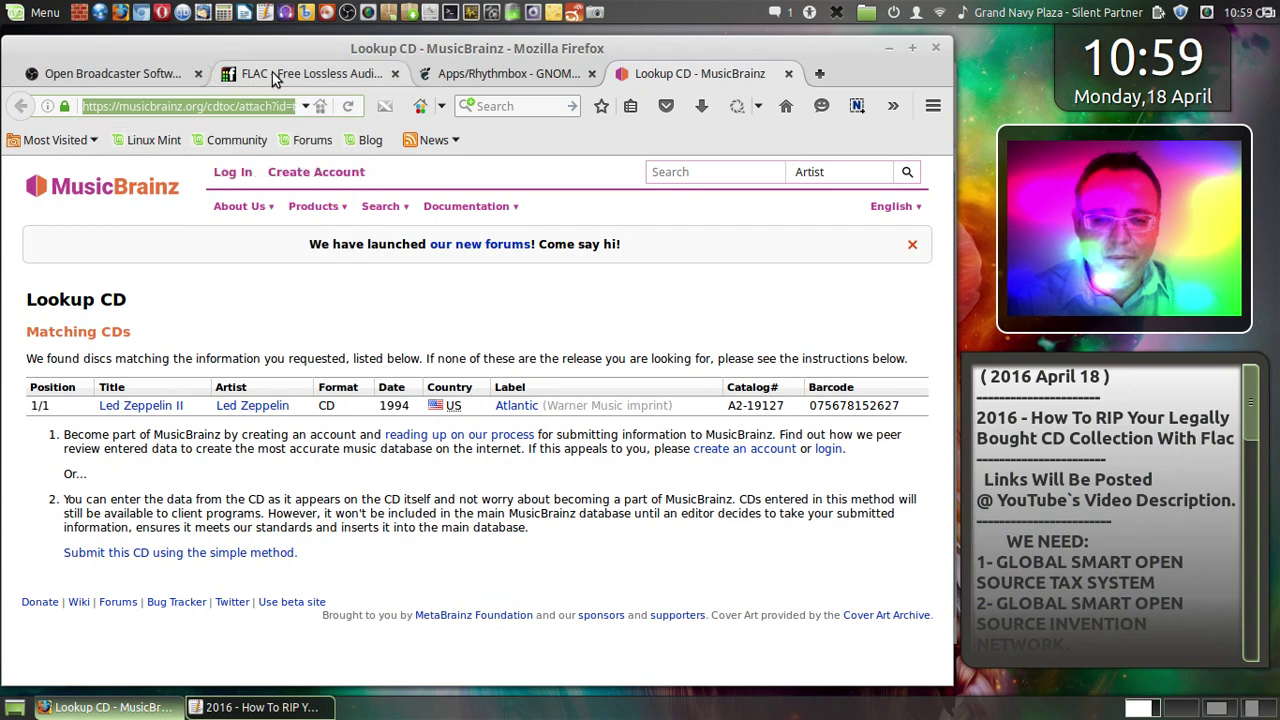
pyautogui.click(125, 707)
pyautogui.click(317, 342)
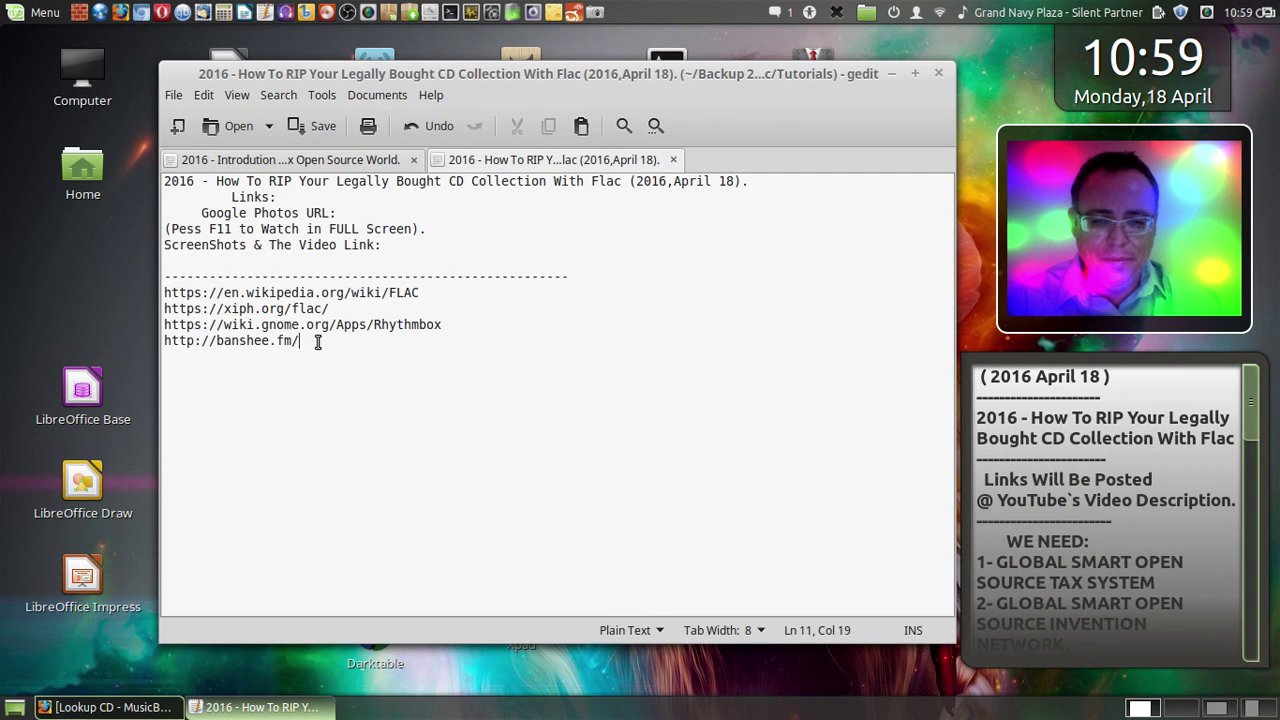
pyautogui.press('Return')
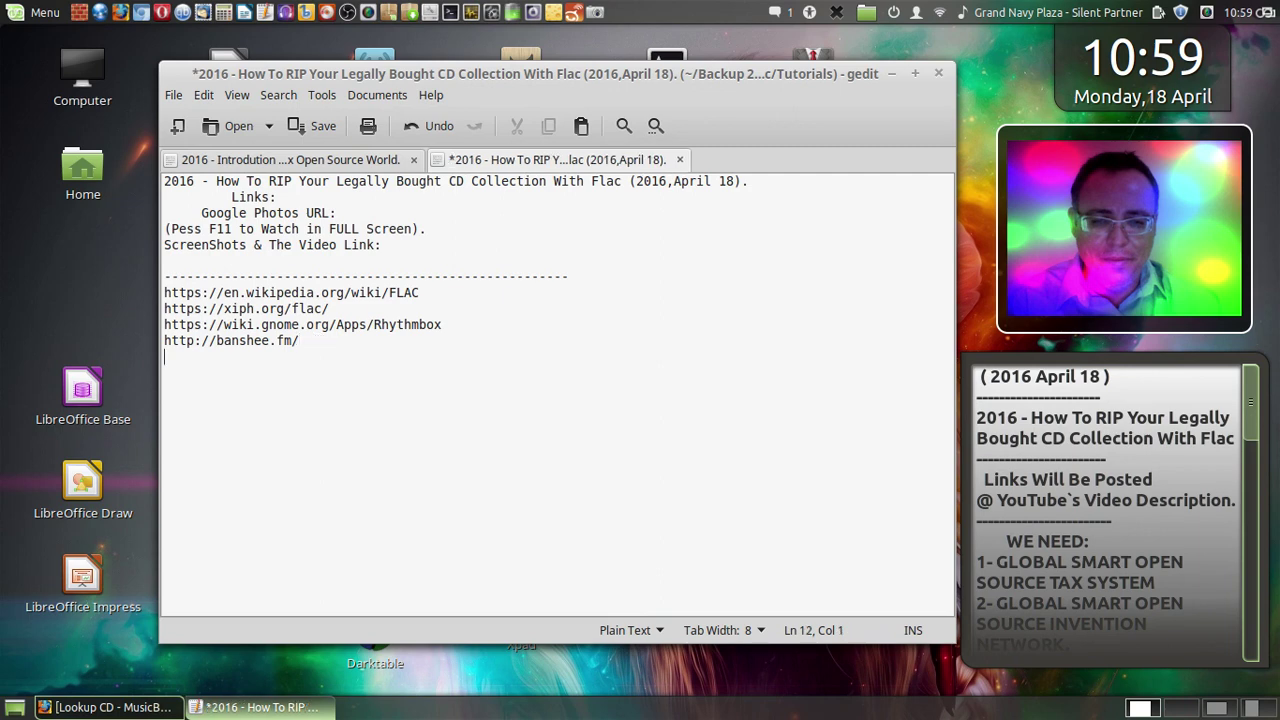
pyautogui.rightClick(243, 373)
pyautogui.click(305, 490)
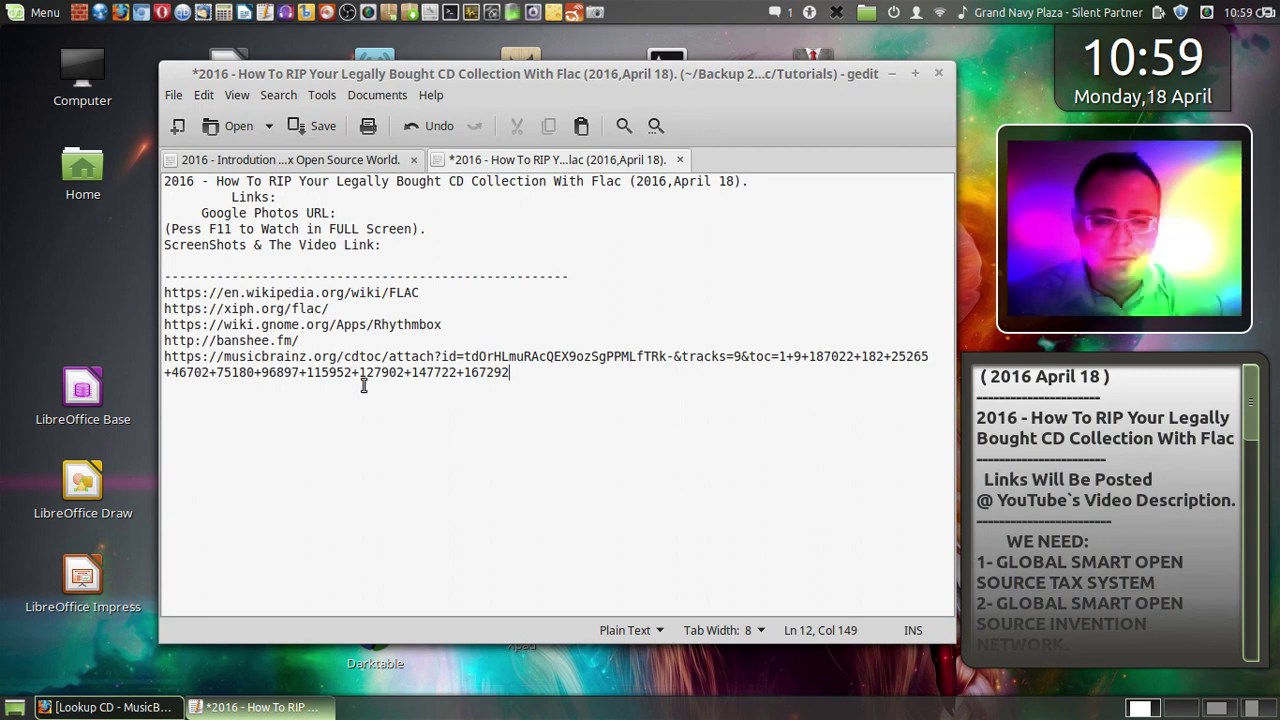
pyautogui.moveTo(153, 707)
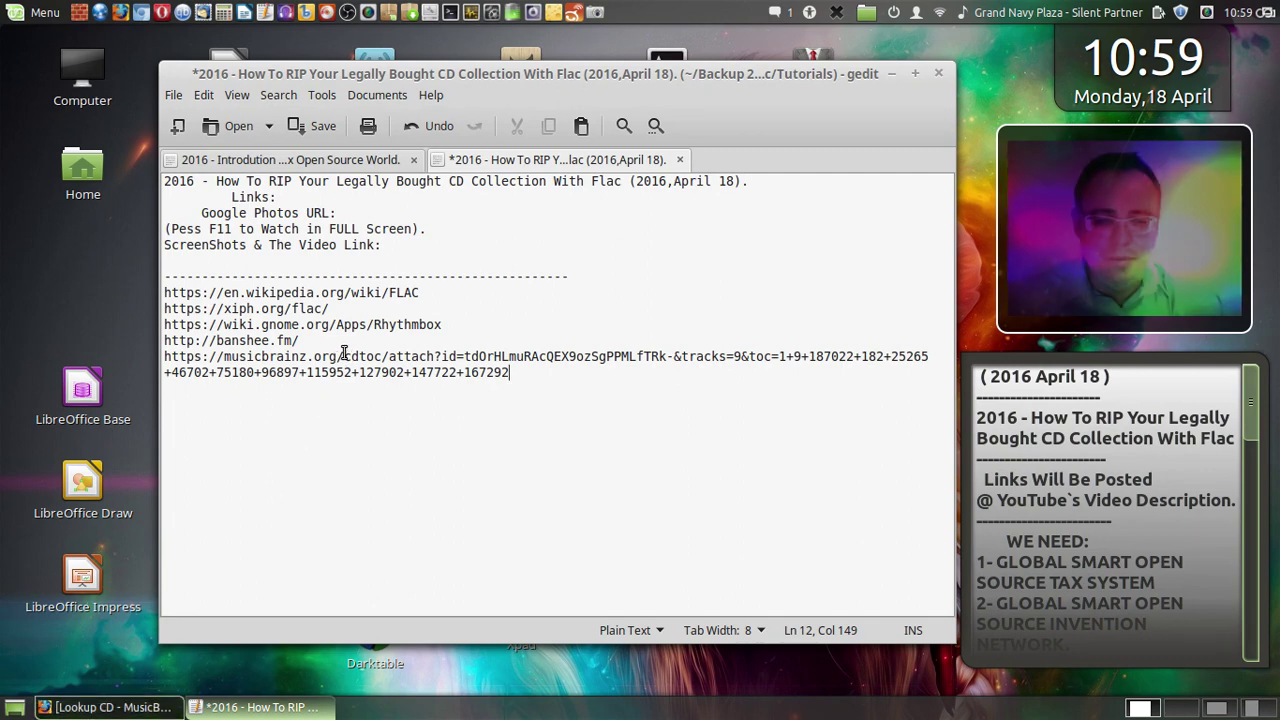
pyautogui.moveTo(344, 356); pyautogui.dragTo(417, 391)
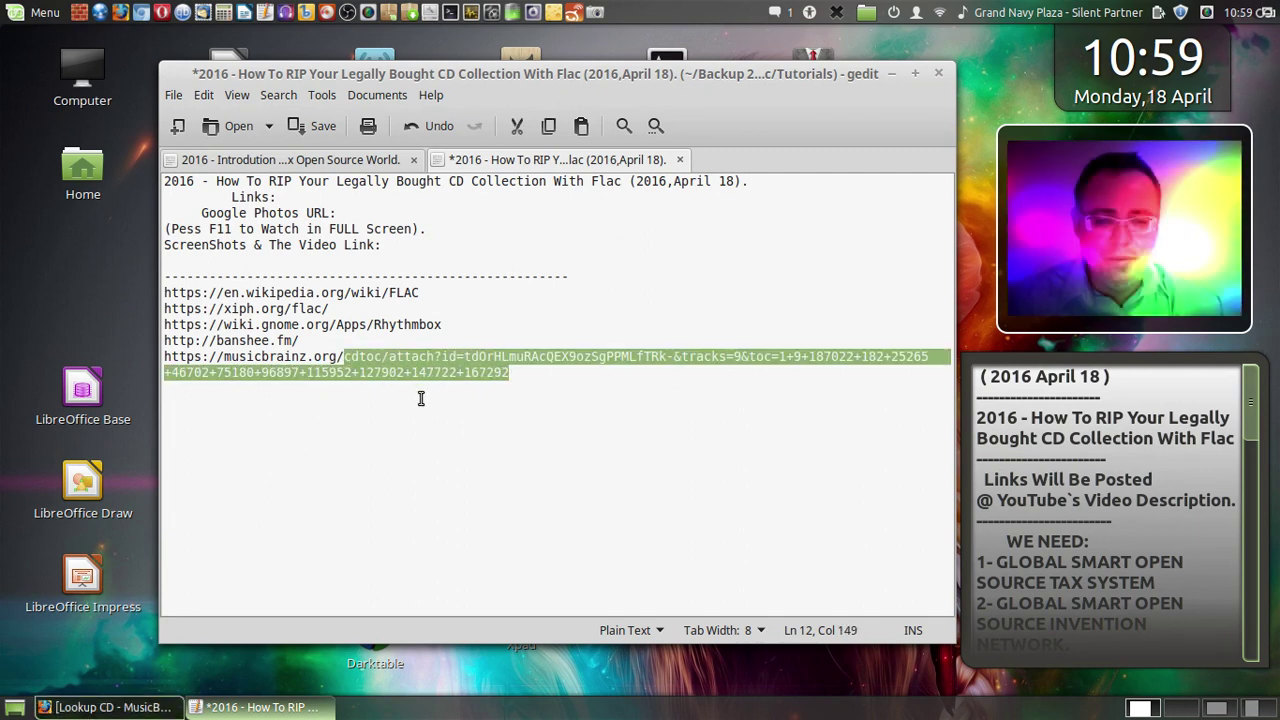
pyautogui.press('Delete')
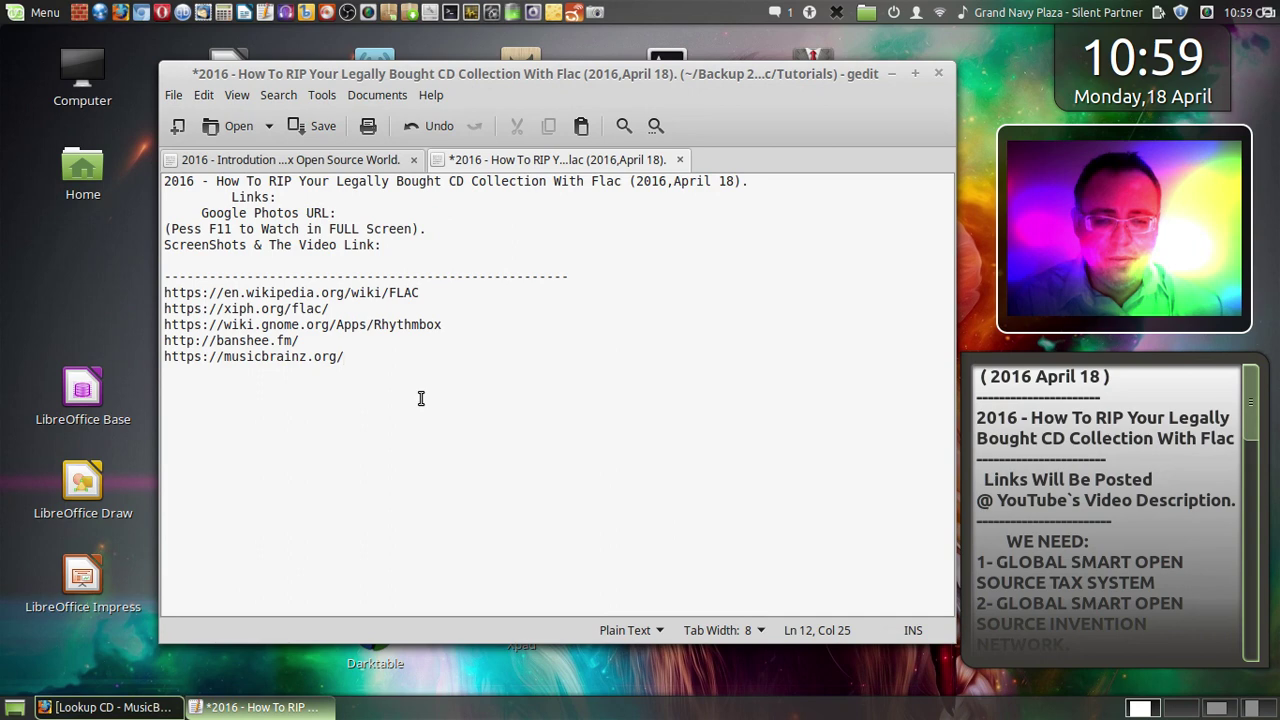
pyautogui.press('BackSpace')
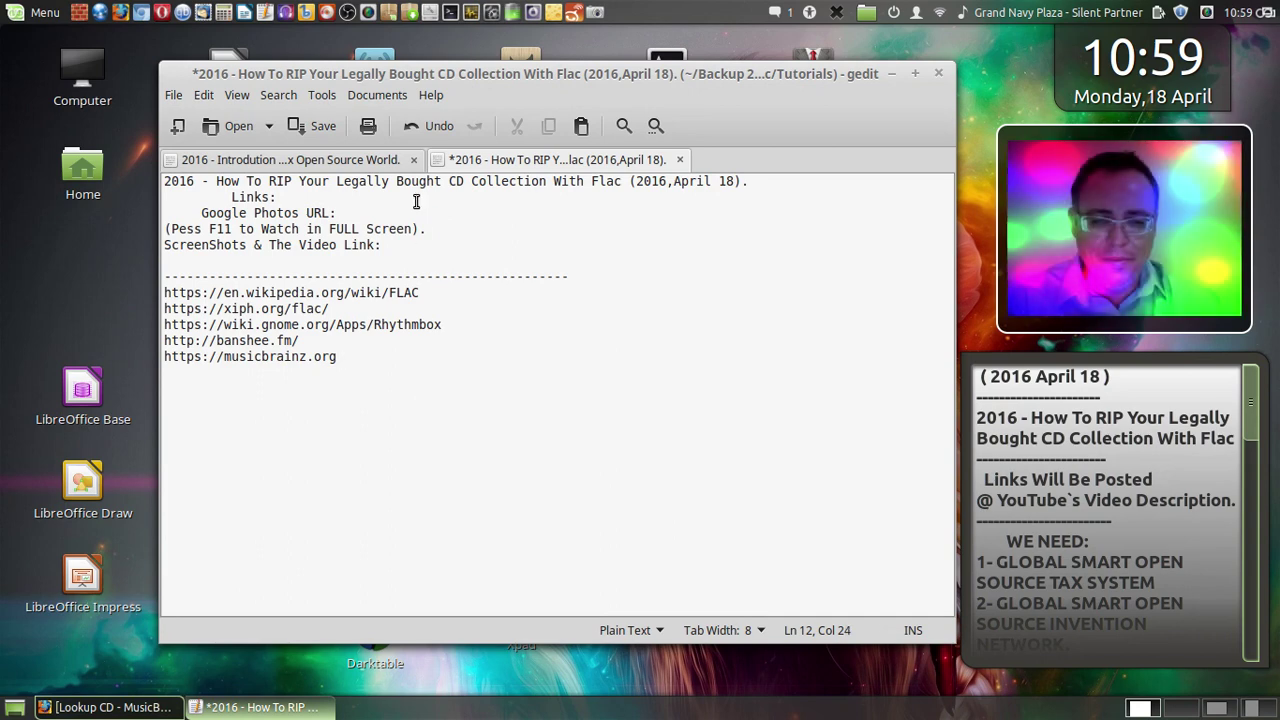
pyautogui.click(313, 125)
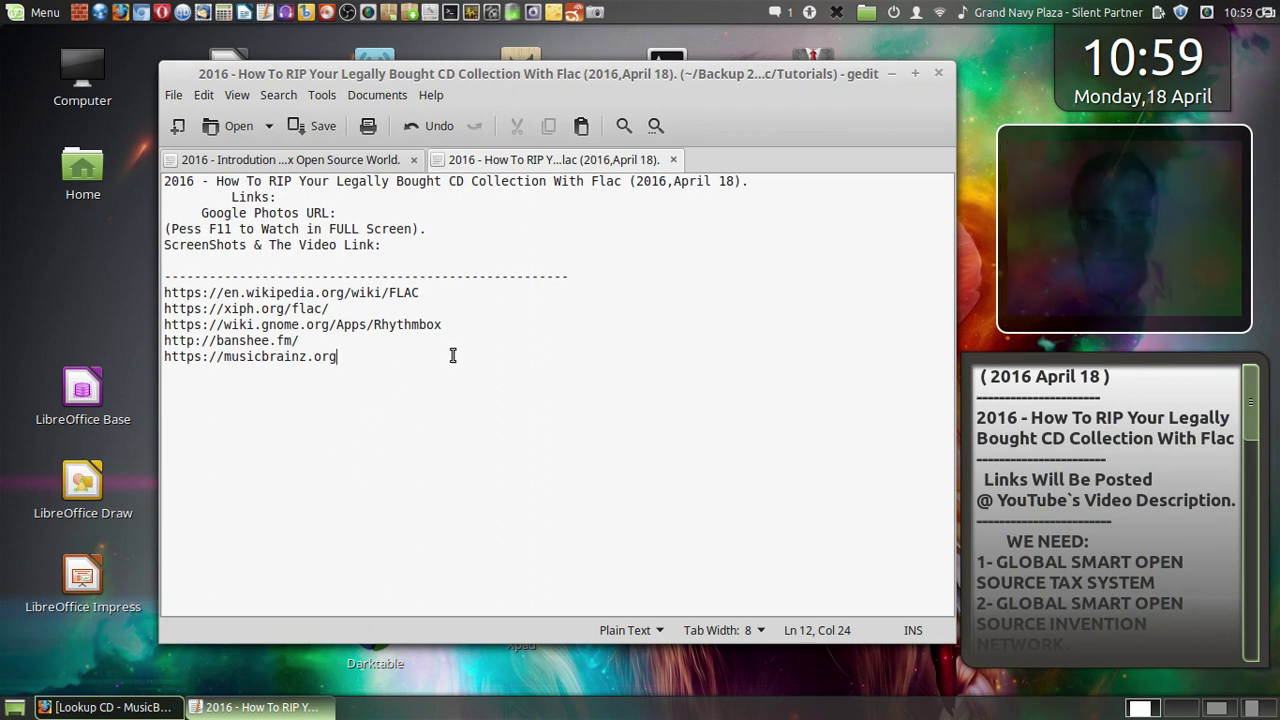
# - Return to Firefox, close the MusicBrainz tab and save a screenshot of the desktop with the Rhythmbox page under the suggested name
pyautogui.moveTo(2, 3)
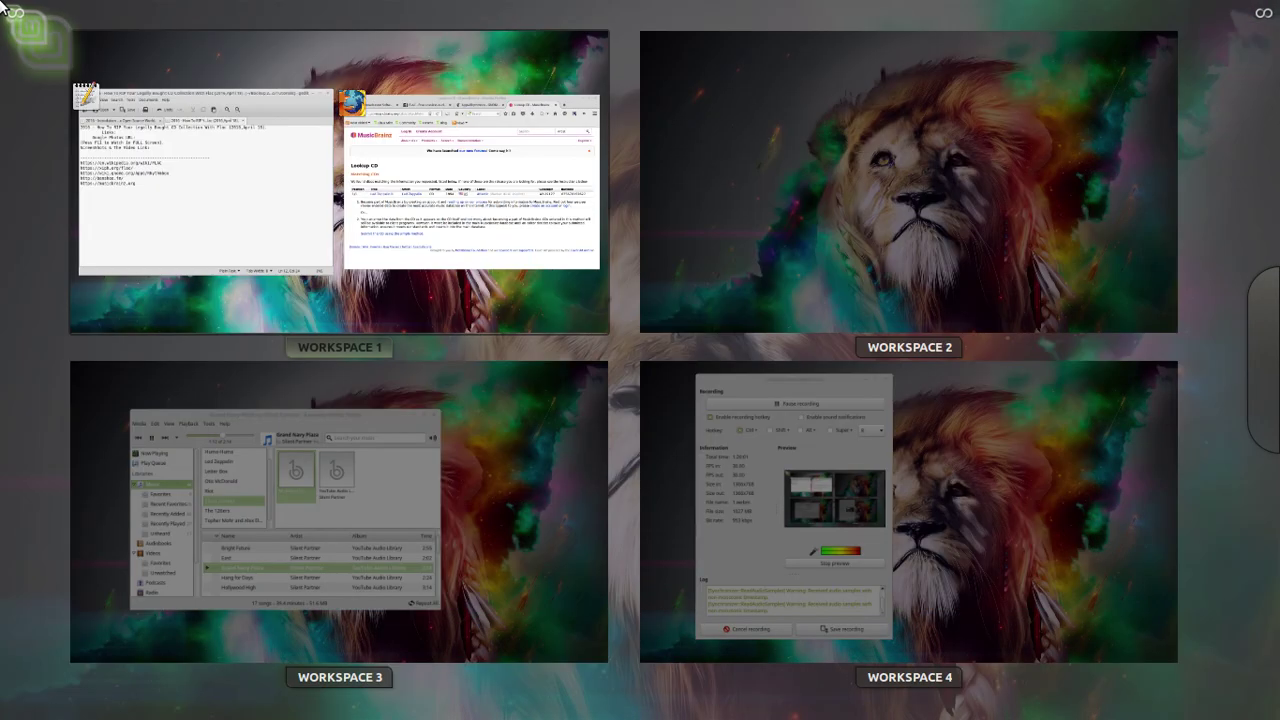
pyautogui.click(400, 204)
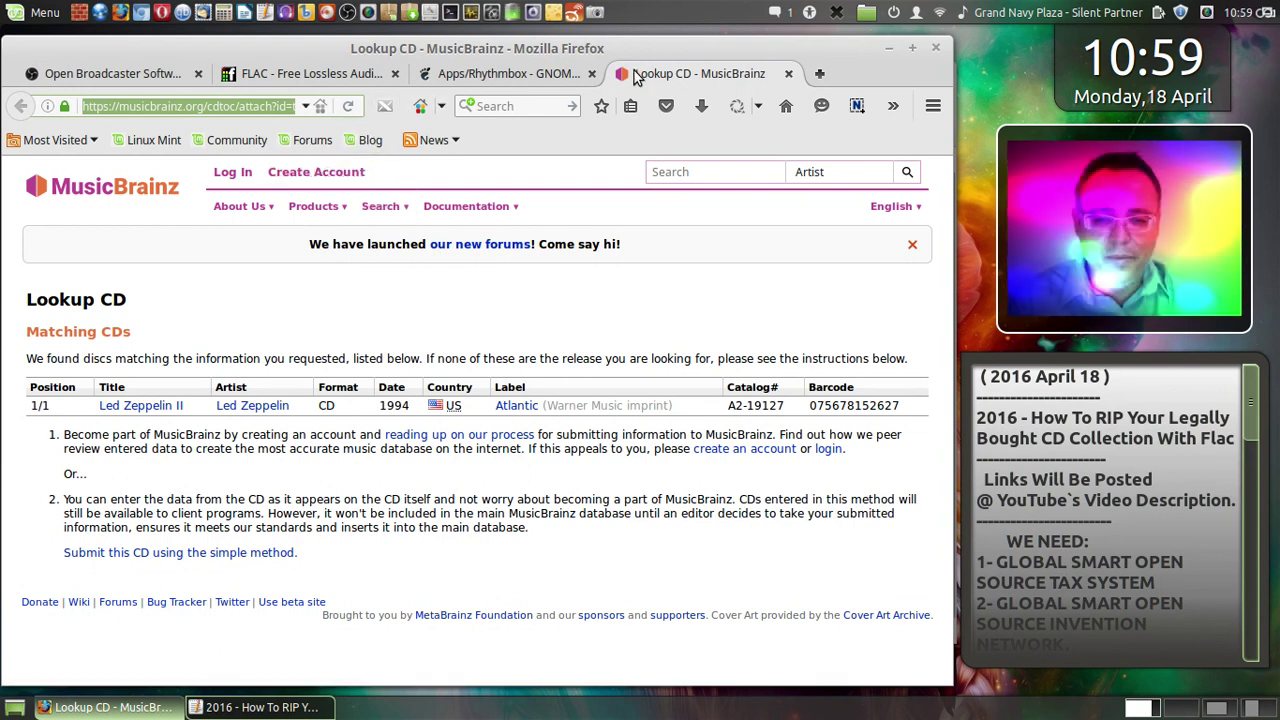
pyautogui.click(789, 75)
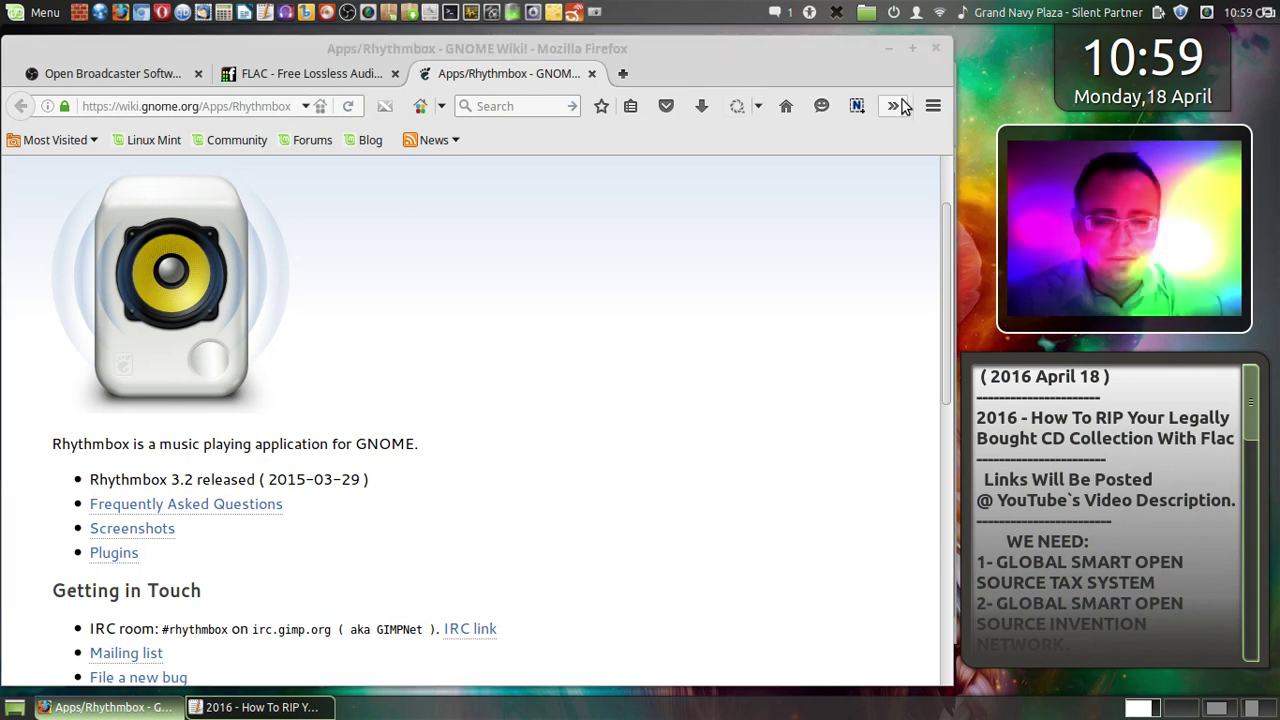
pyautogui.click(760, 524)
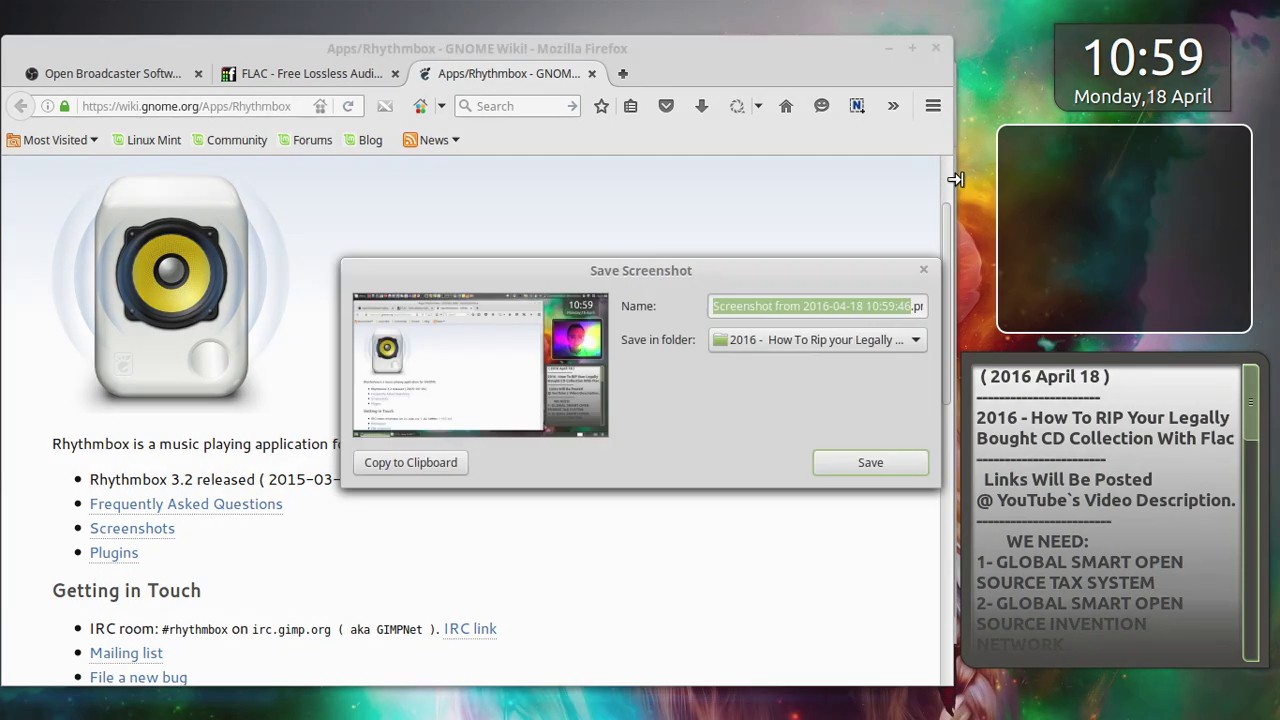
pyautogui.click(903, 463)
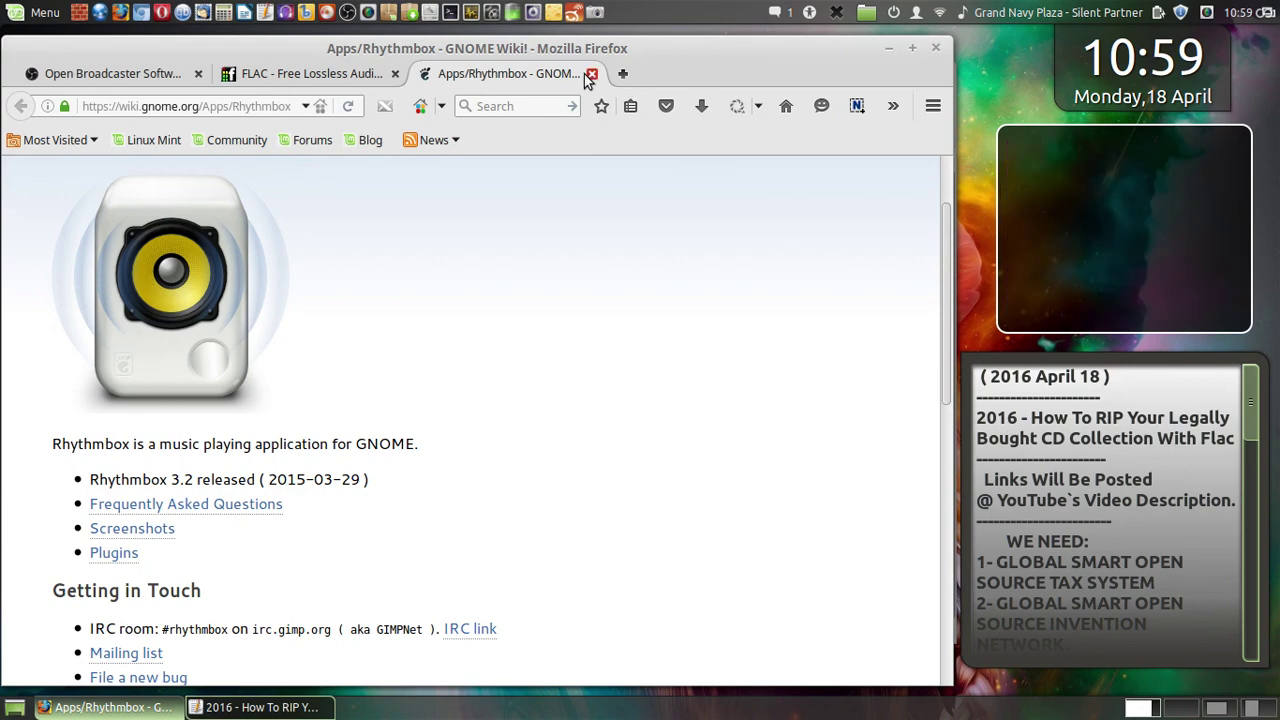
# - Close the Rhythmbox and FLAC tabs and open Google Photos from the speed dial's Google ECO group
pyautogui.hotkey('ctrl', 'w')
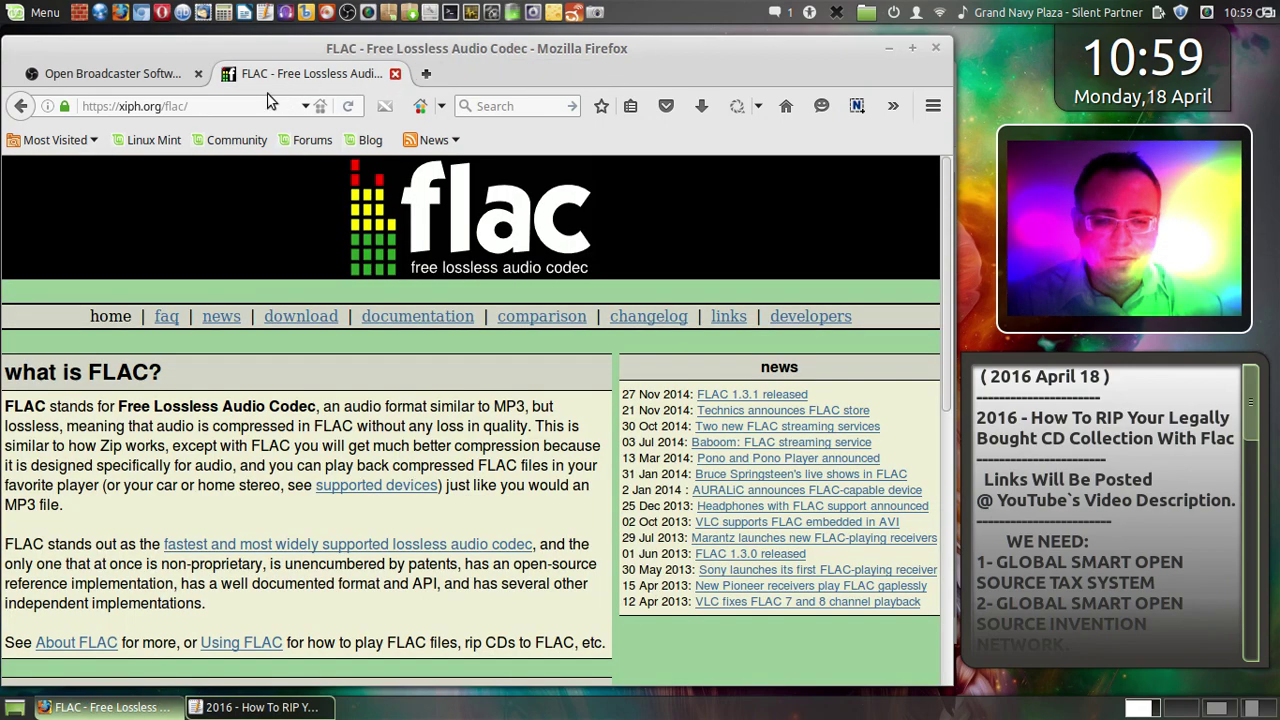
pyautogui.hotkey('ctrl', 'w')
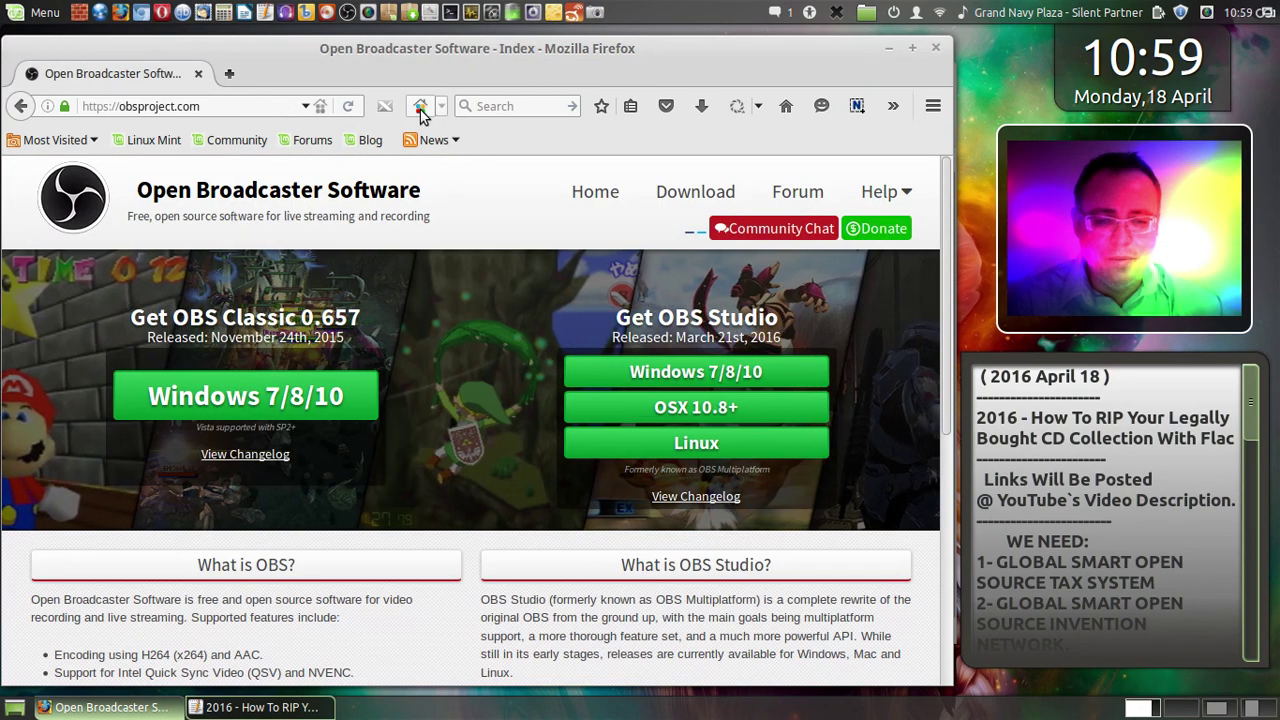
pyautogui.click(420, 107)
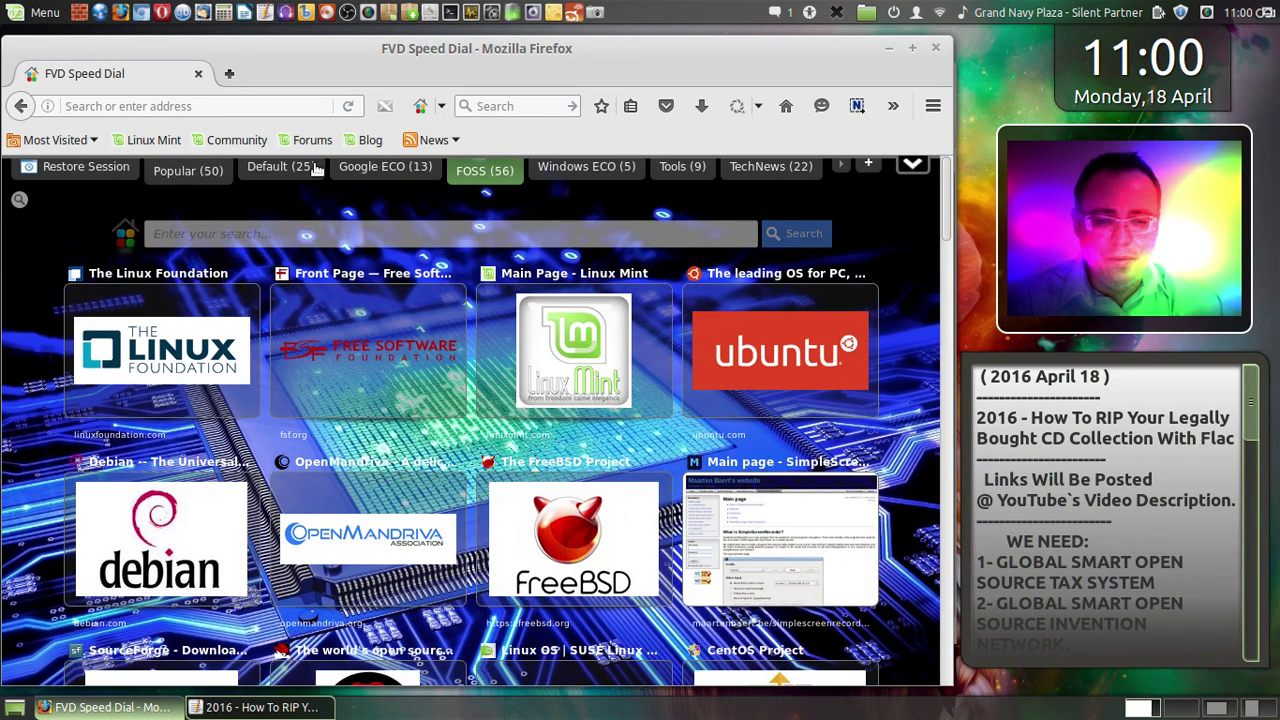
pyautogui.click(405, 172)
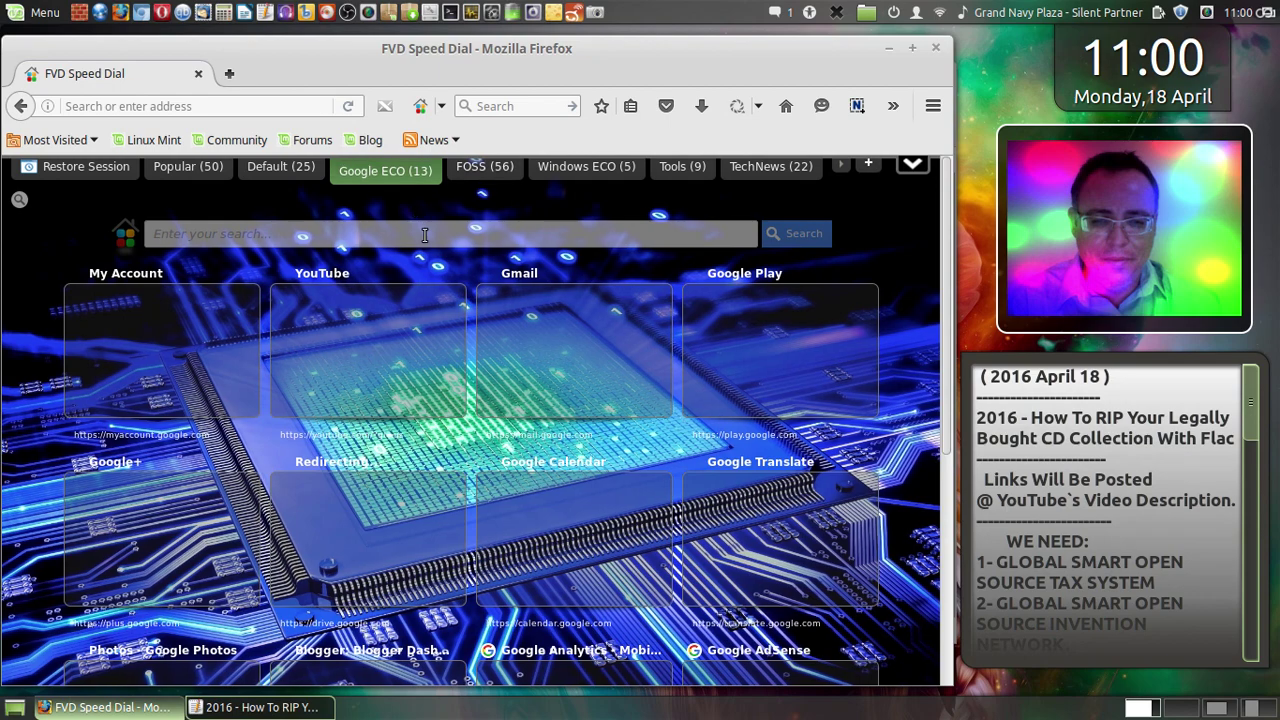
pyautogui.scroll(-5, 690, 447)
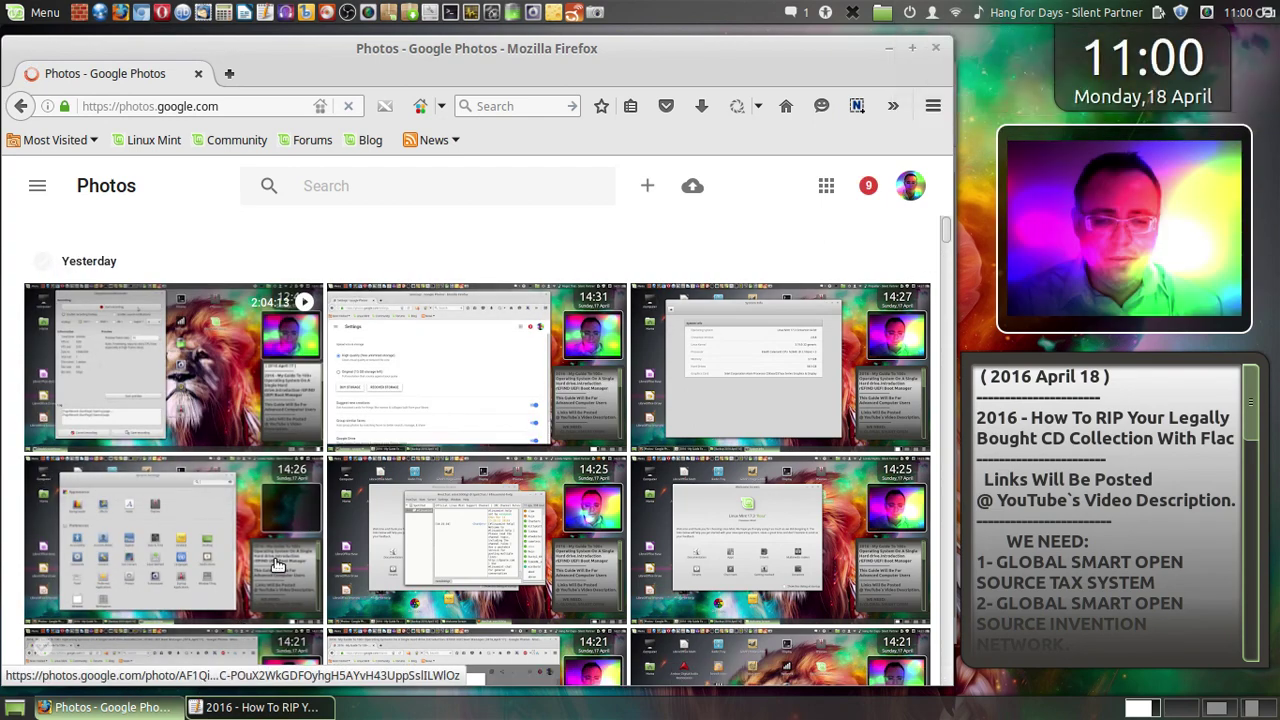
# - Open the Screen Shots folder inside Backup 2016 April 14 in the file manager
pyautogui.click(884, 14)
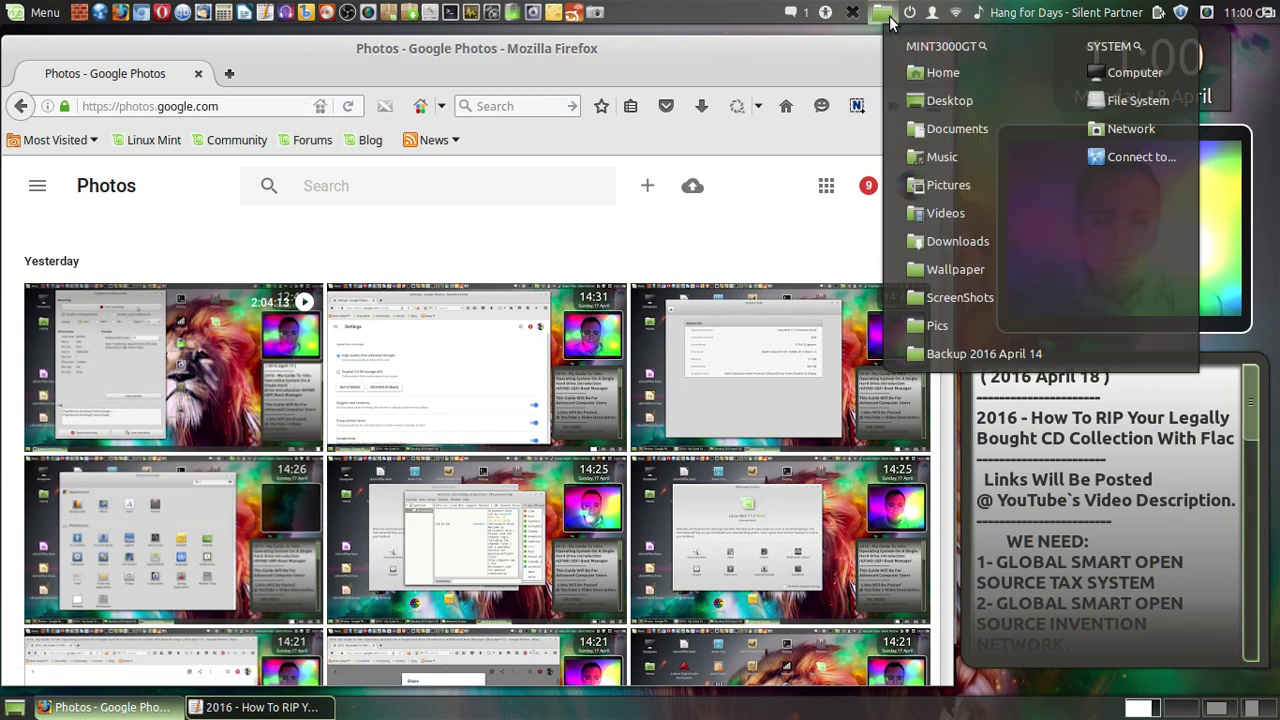
pyautogui.click(958, 359)
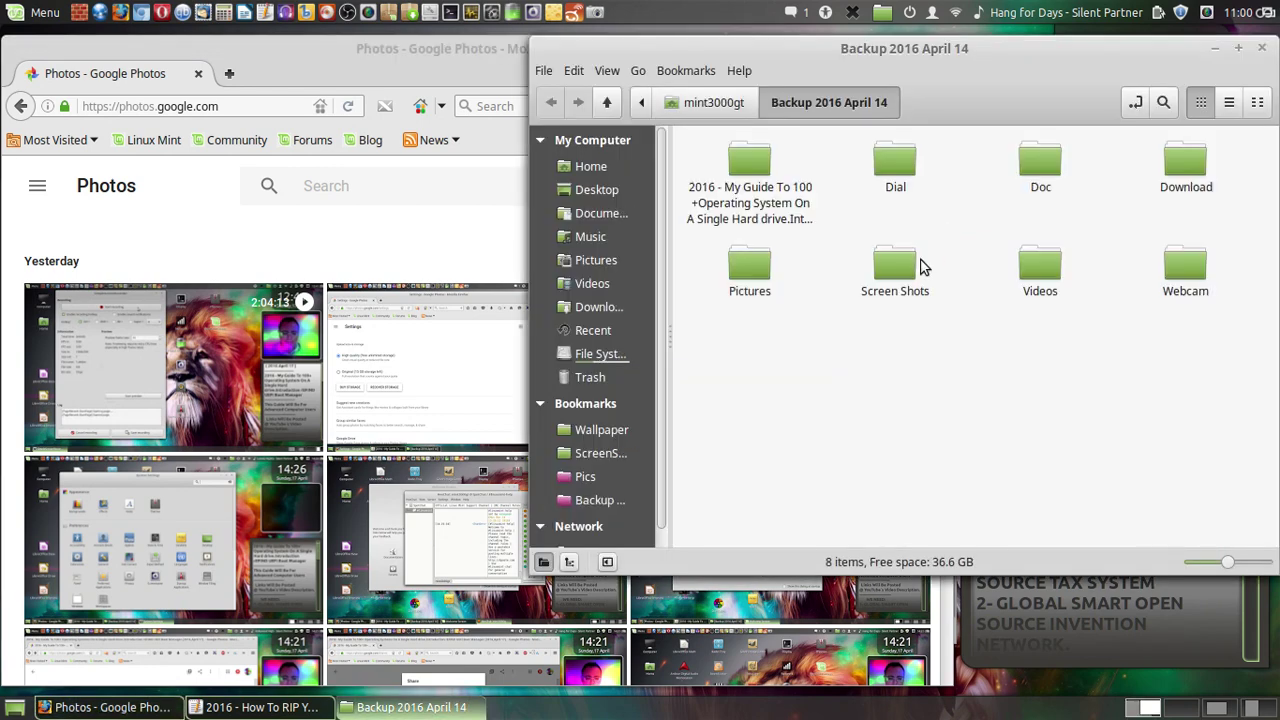
pyautogui.click(900, 281)
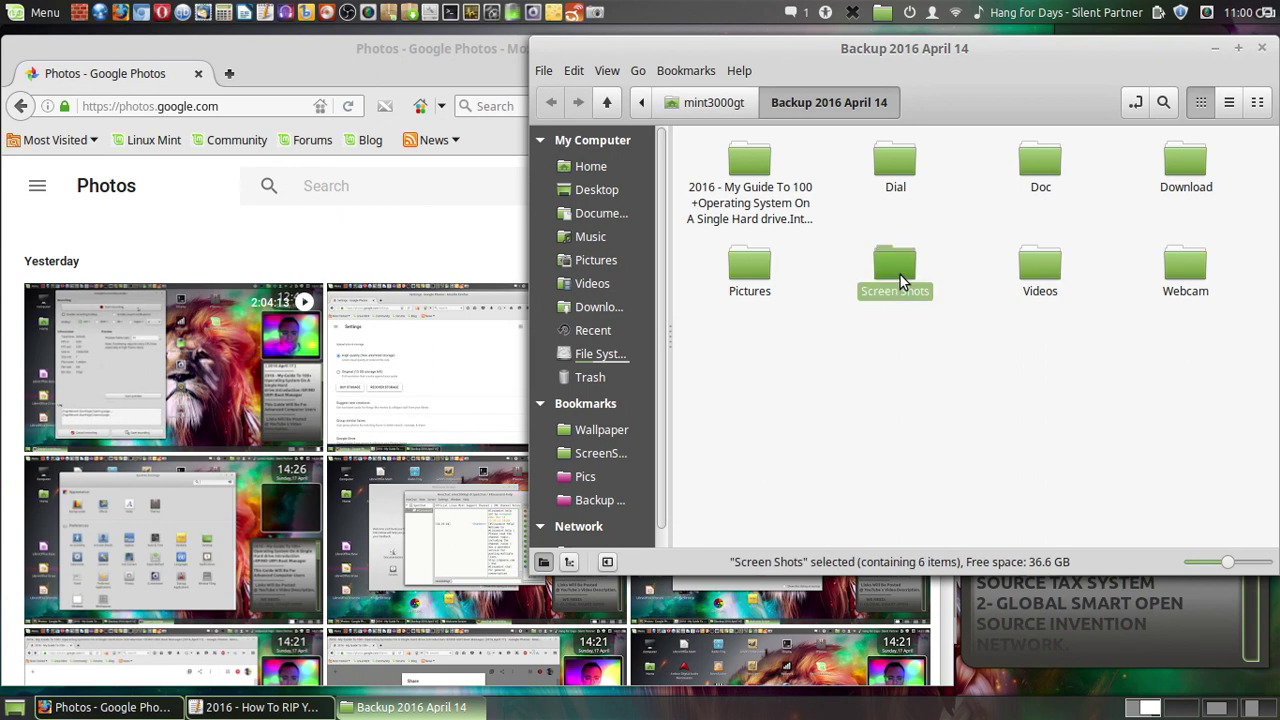
pyautogui.doubleClick(900, 275)
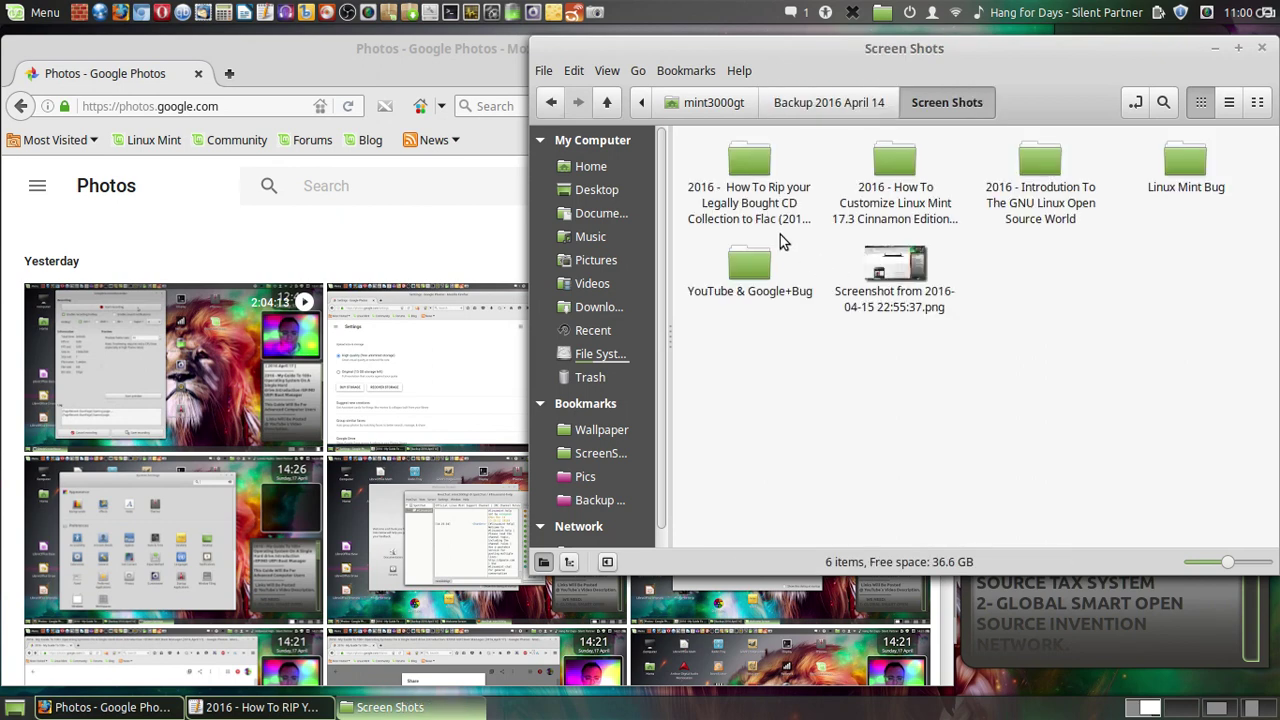
# - Copy the name of the "How To Rip your Legally Bought CD Collection to Flac" folder without renaming it, and close the file manager window
pyautogui.rightClick(775, 208)
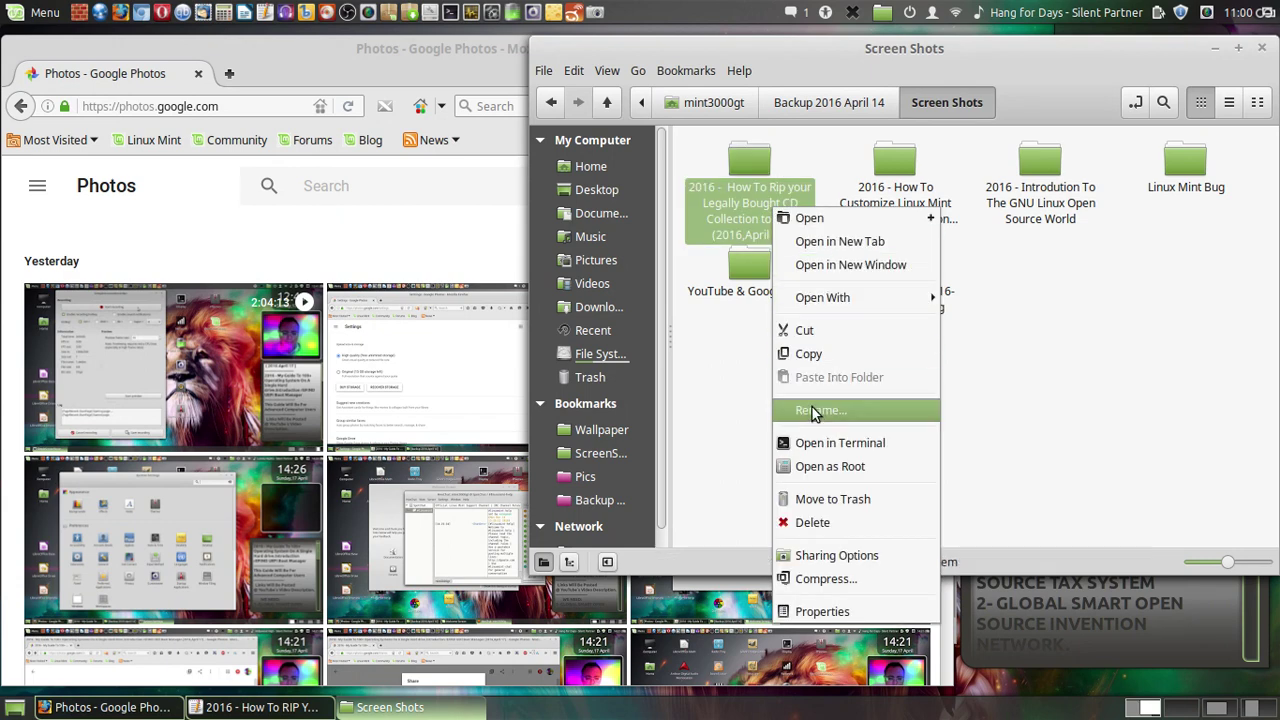
pyautogui.click(812, 410)
pyautogui.hotkey('ctrl', 'c')
pyautogui.rightClick(756, 195)
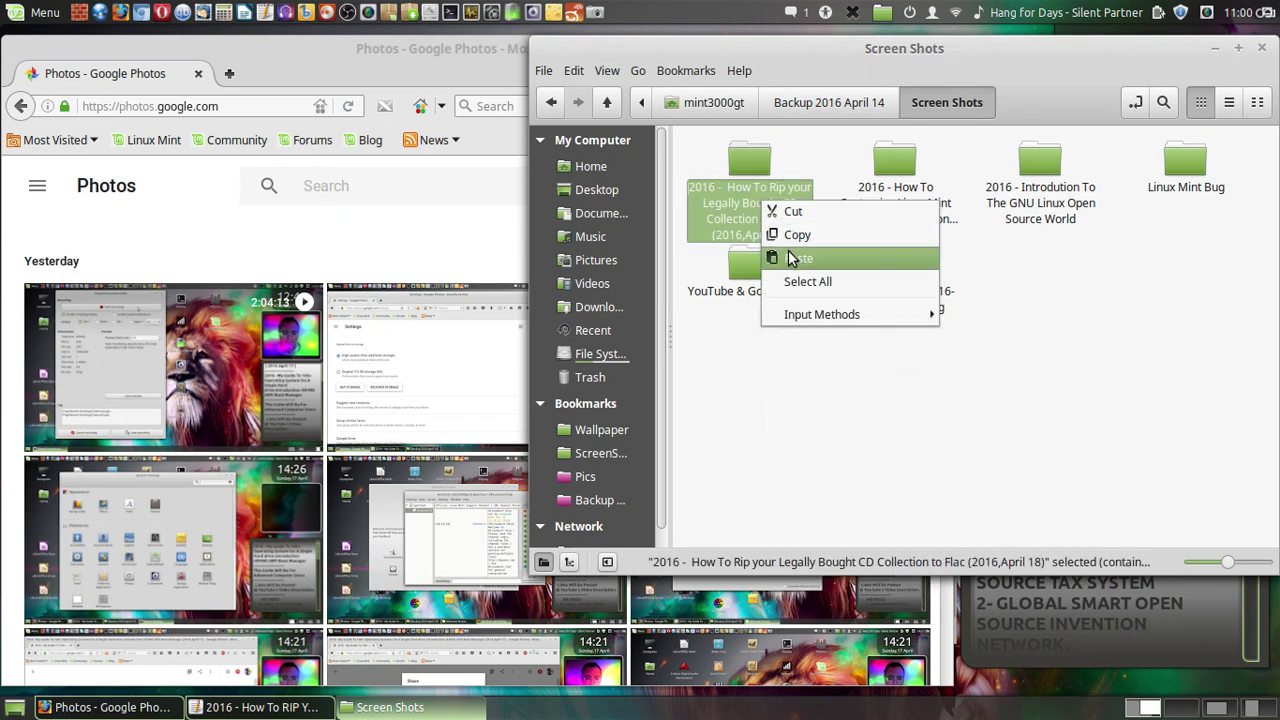
pyautogui.click(800, 232)
pyautogui.click(818, 418)
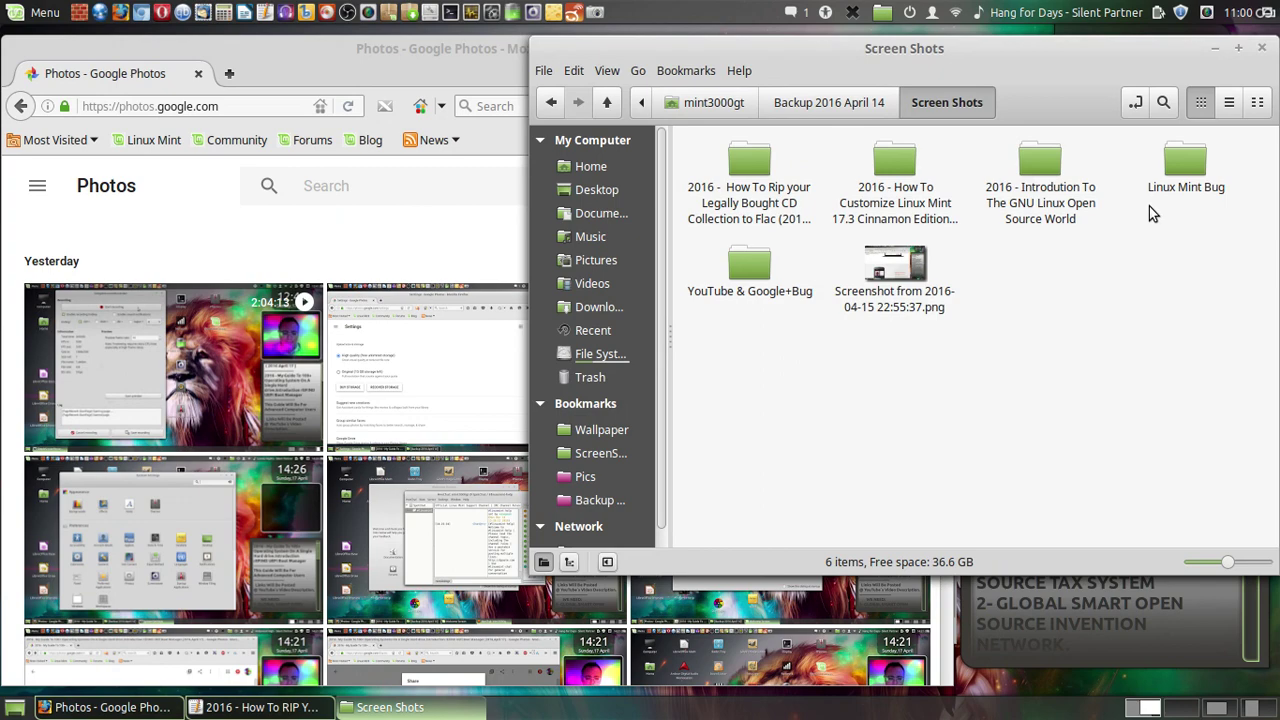
pyautogui.click(1262, 48)
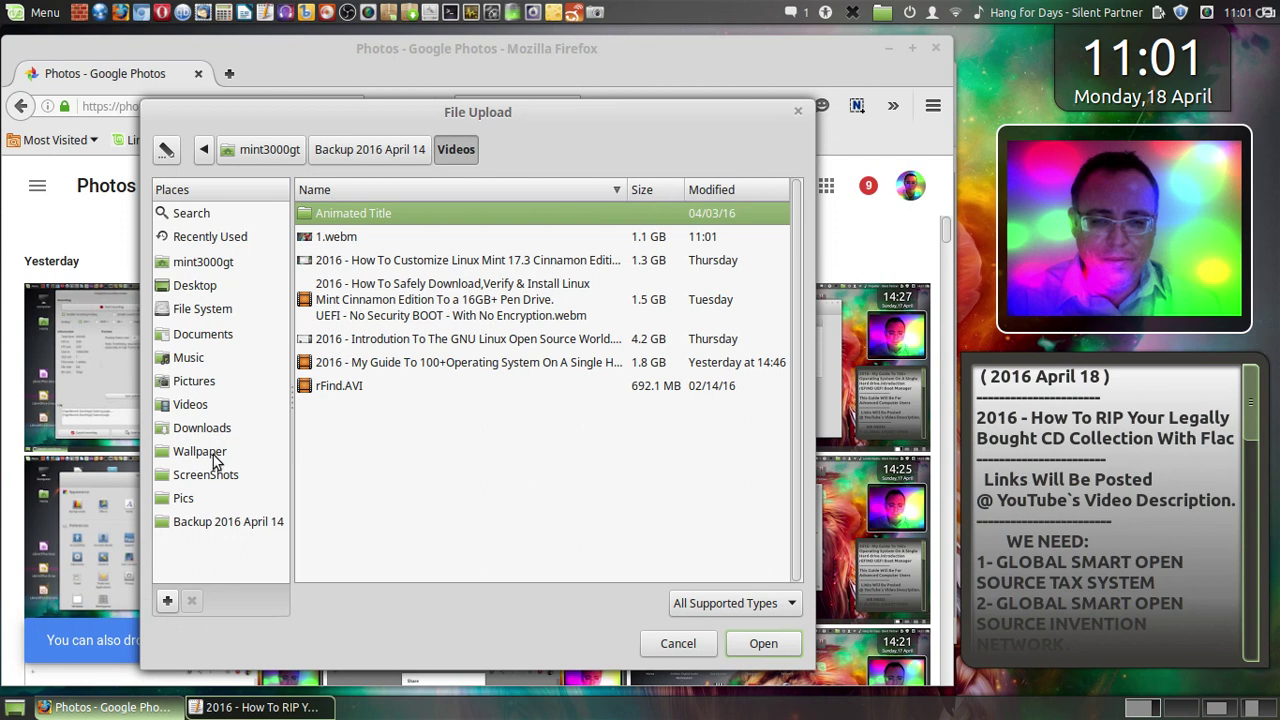
# - Upload all screenshots from the "How To Rip your Legally Bought CD Collection to Flac" folder in Screen Shots to Google Photos
pyautogui.click(205, 522)
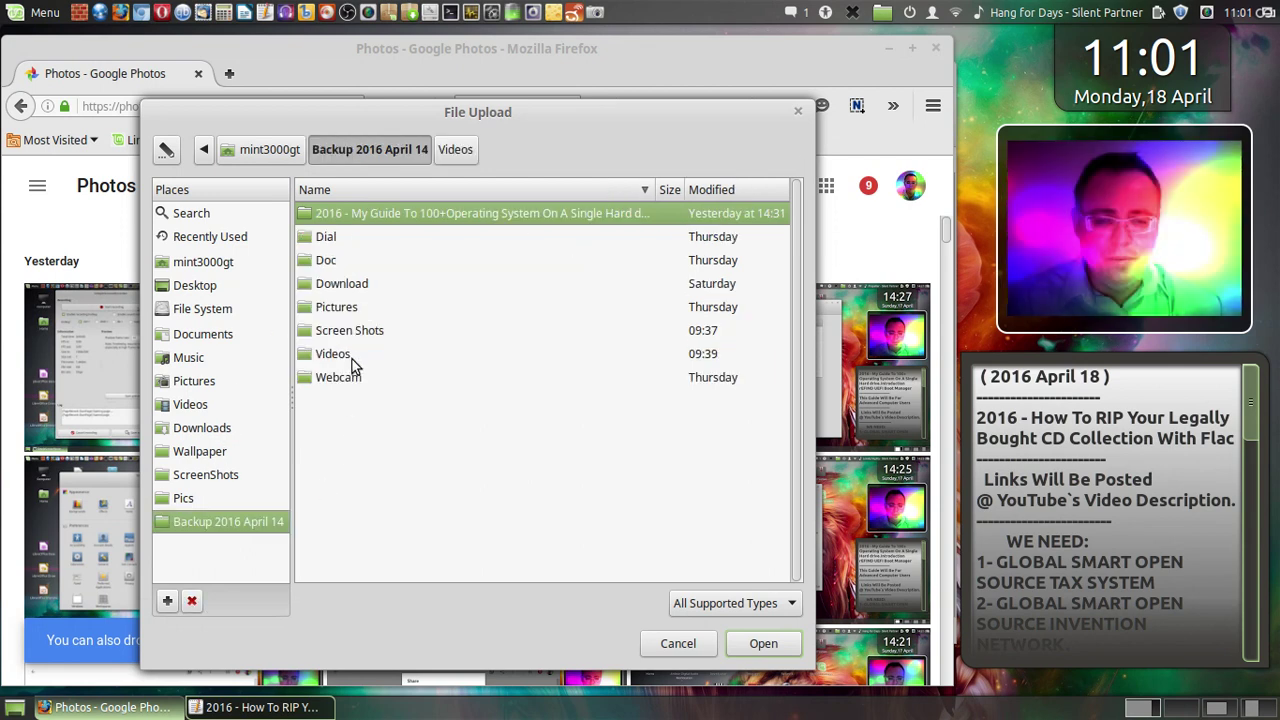
pyautogui.doubleClick(356, 333)
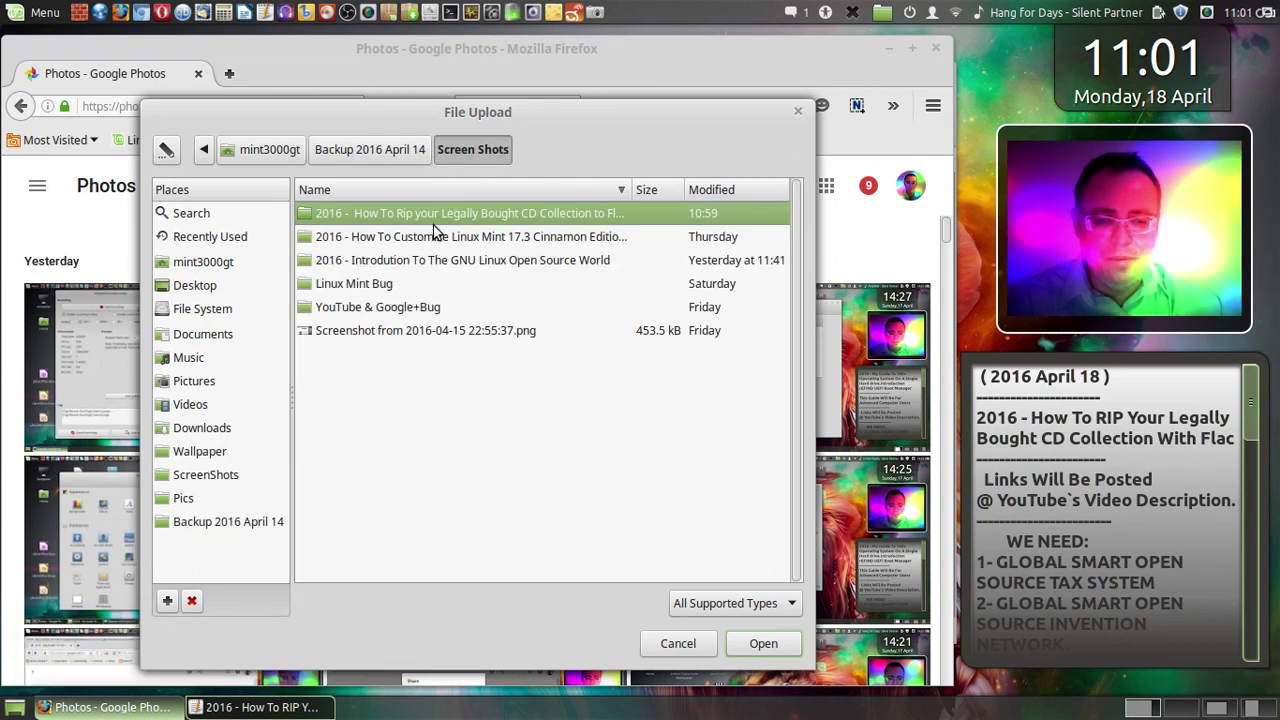
pyautogui.doubleClick(446, 216)
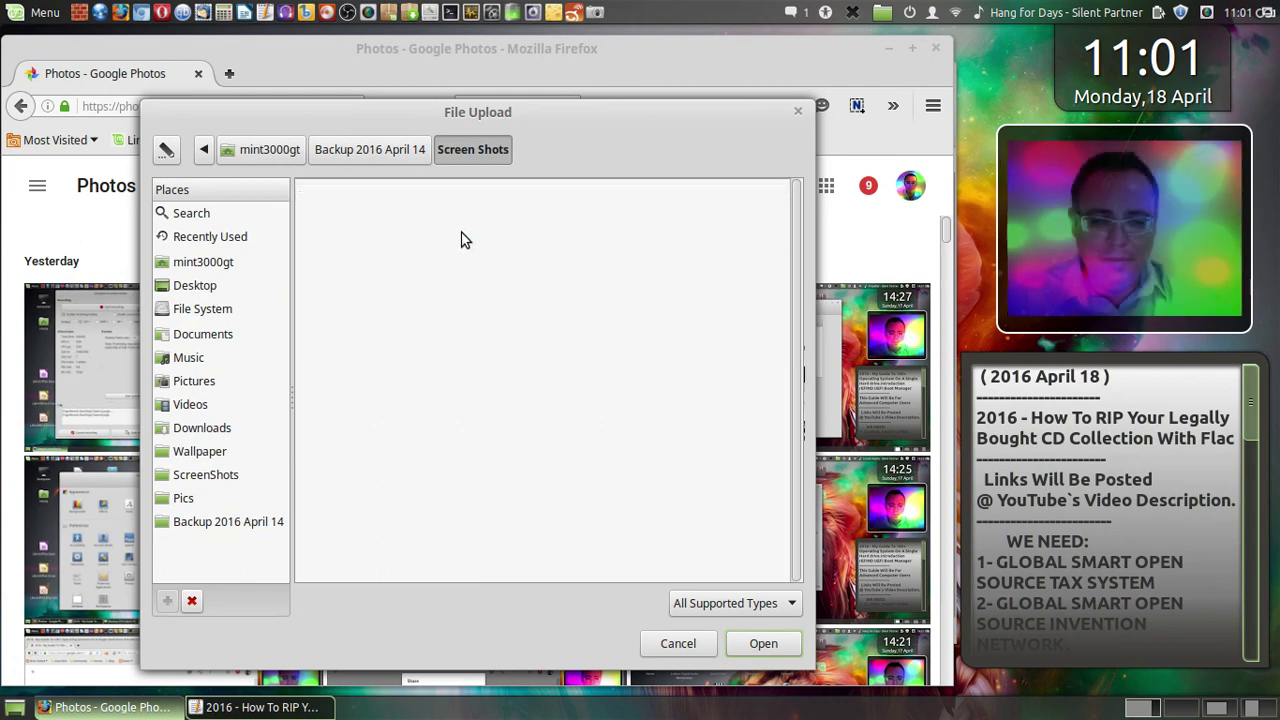
pyautogui.hotkey('ctrl', 'a')
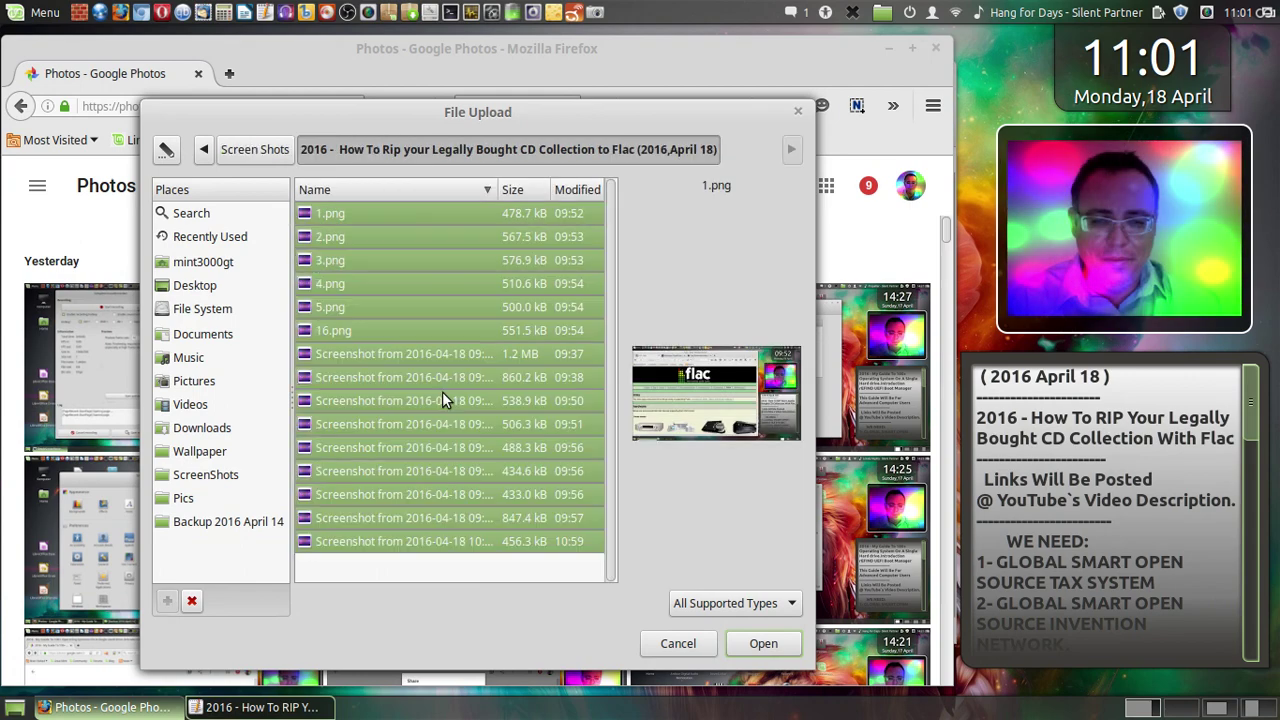
pyautogui.click(757, 648)
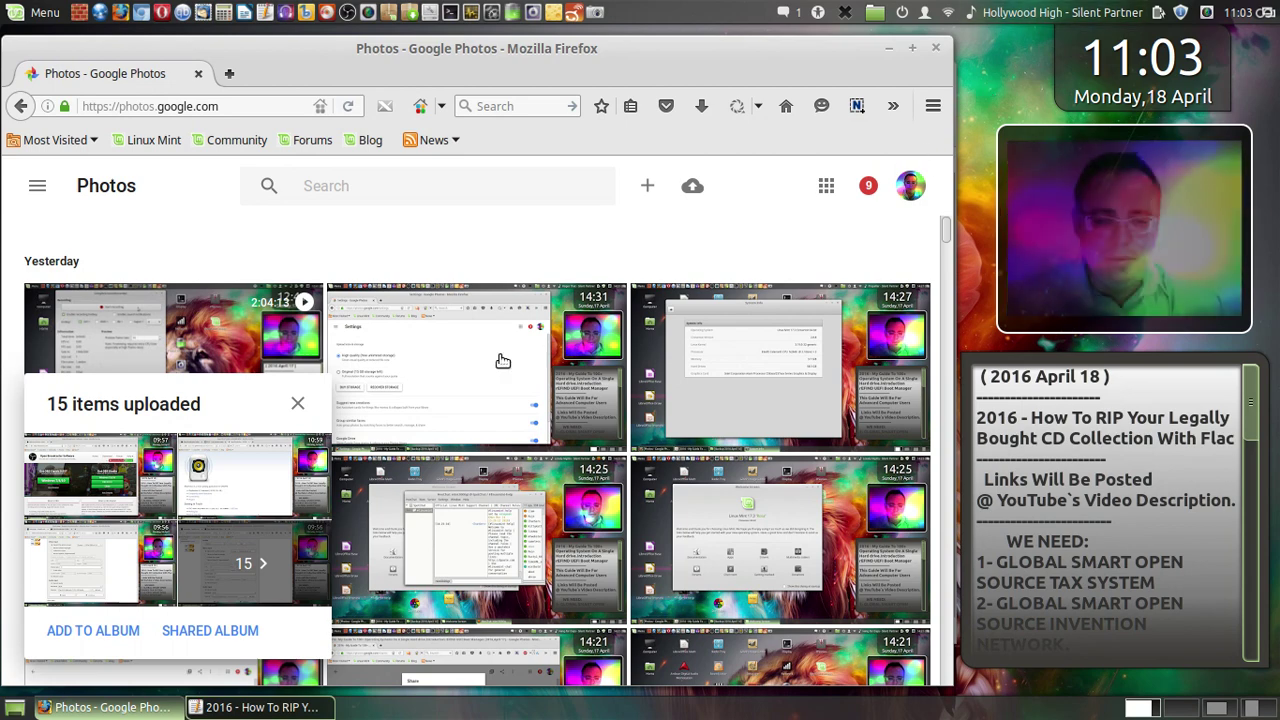
# - Create a new shared album from the uploaded items and paste the title "2016 - How To Rip your Legally Bought CD Collection to Flac (2016,April 18)"
pyautogui.click(245, 630)
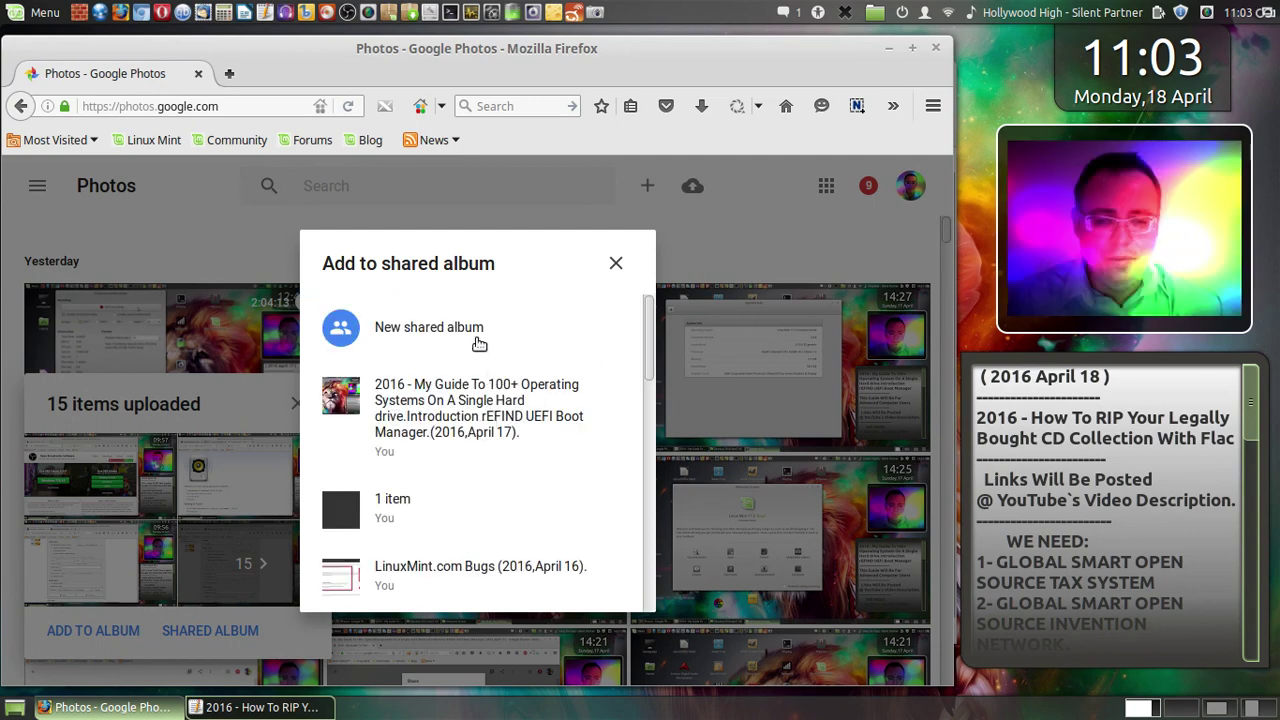
pyautogui.click(440, 328)
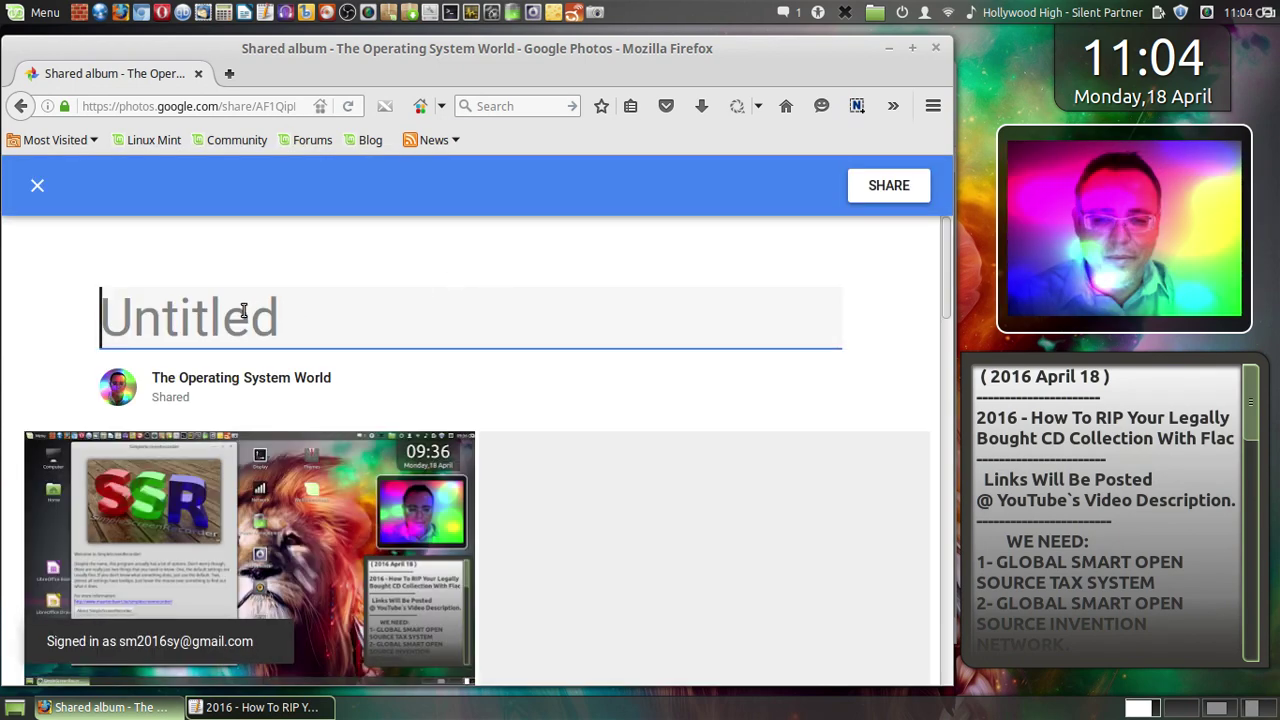
pyautogui.rightClick(245, 312)
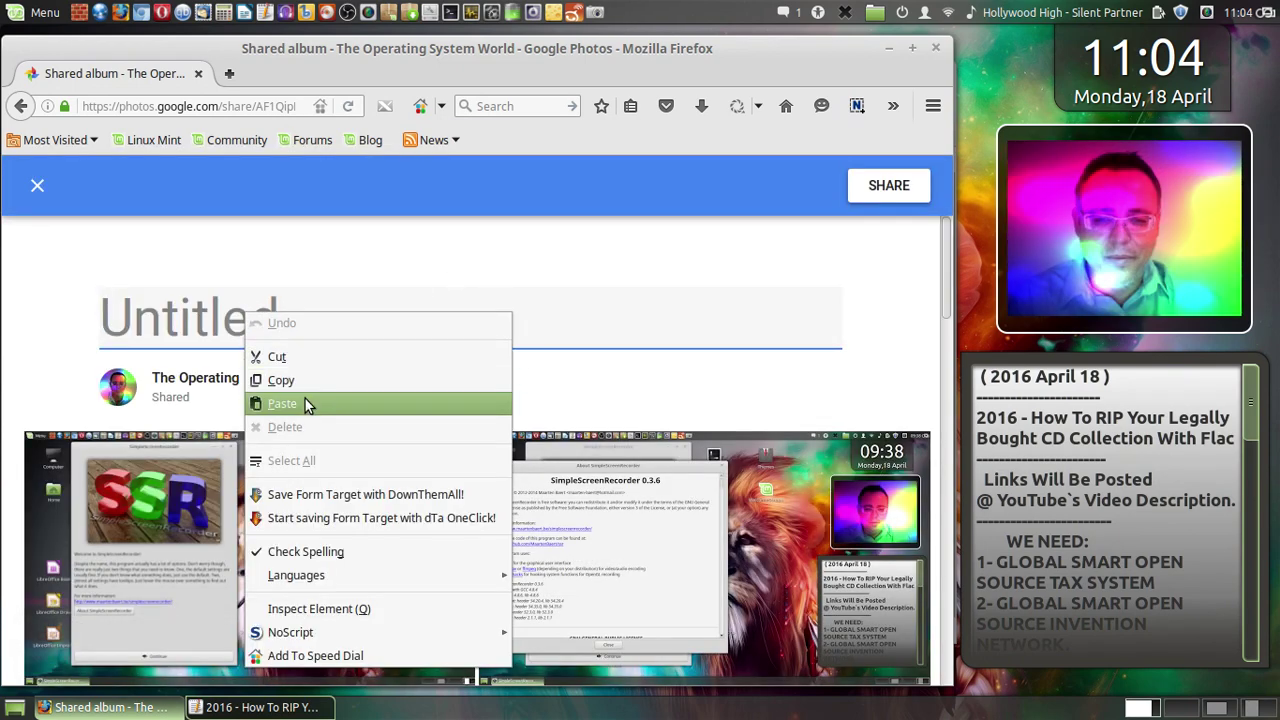
pyautogui.click(307, 403)
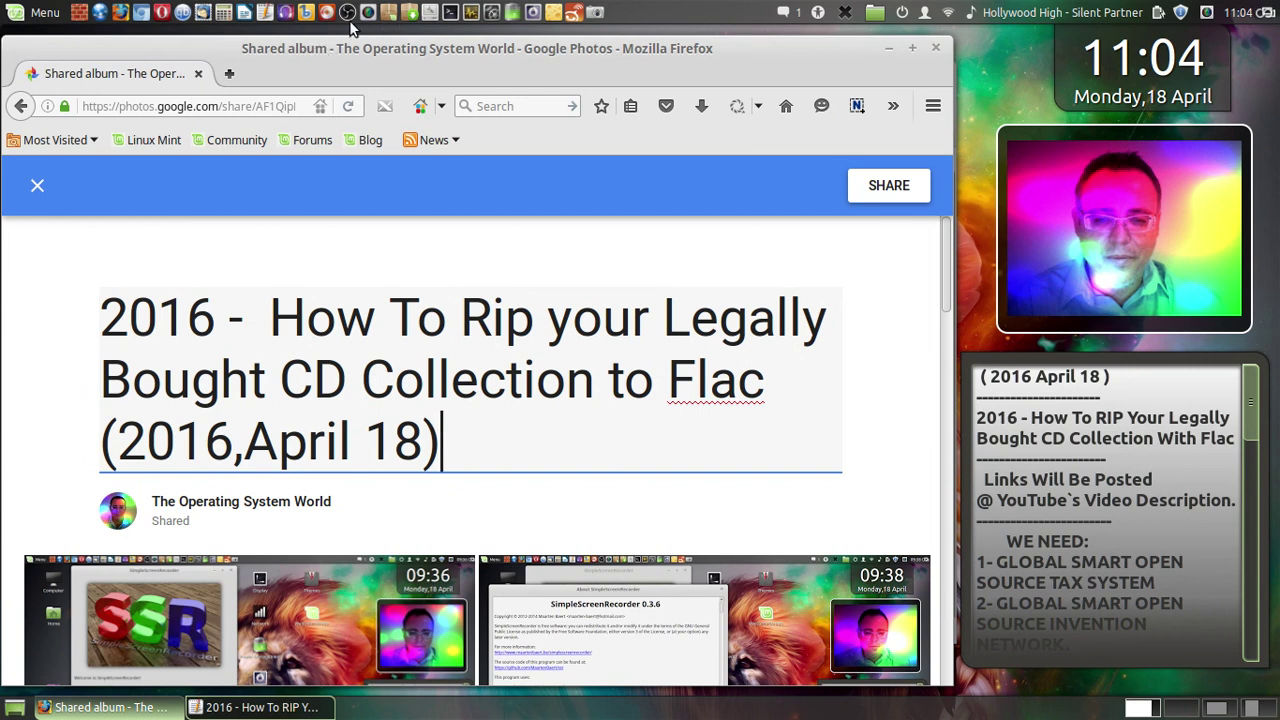
# - Take a whole-screen screenshot of the titled album and save it as 10.png in the tutorial's screenshot folder
pyautogui.click(578, 14)
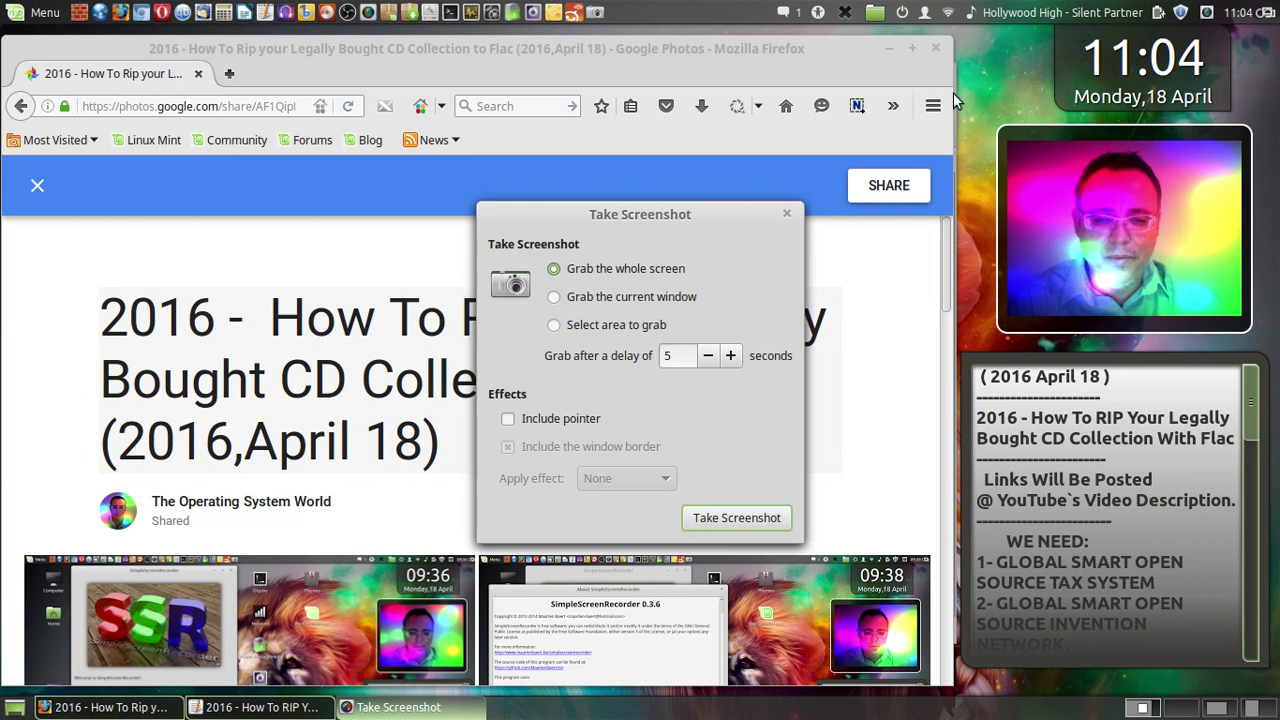
pyautogui.click(729, 517)
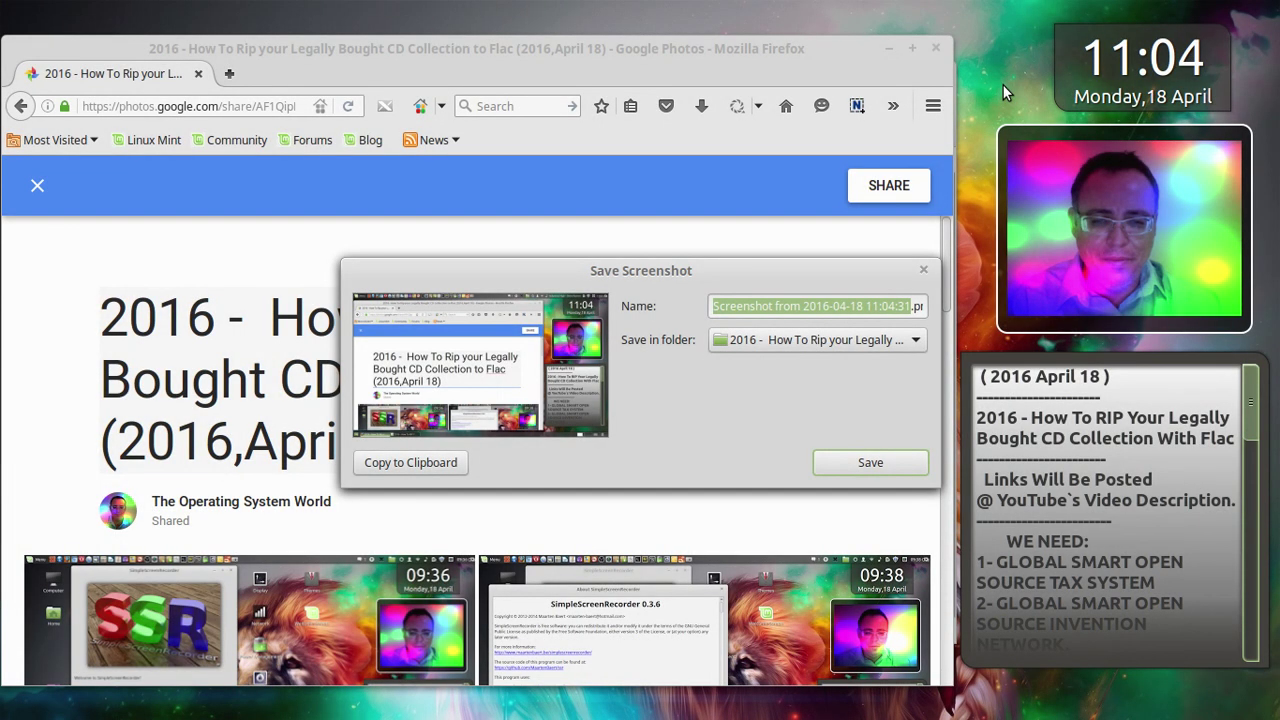
pyautogui.write('10.png')
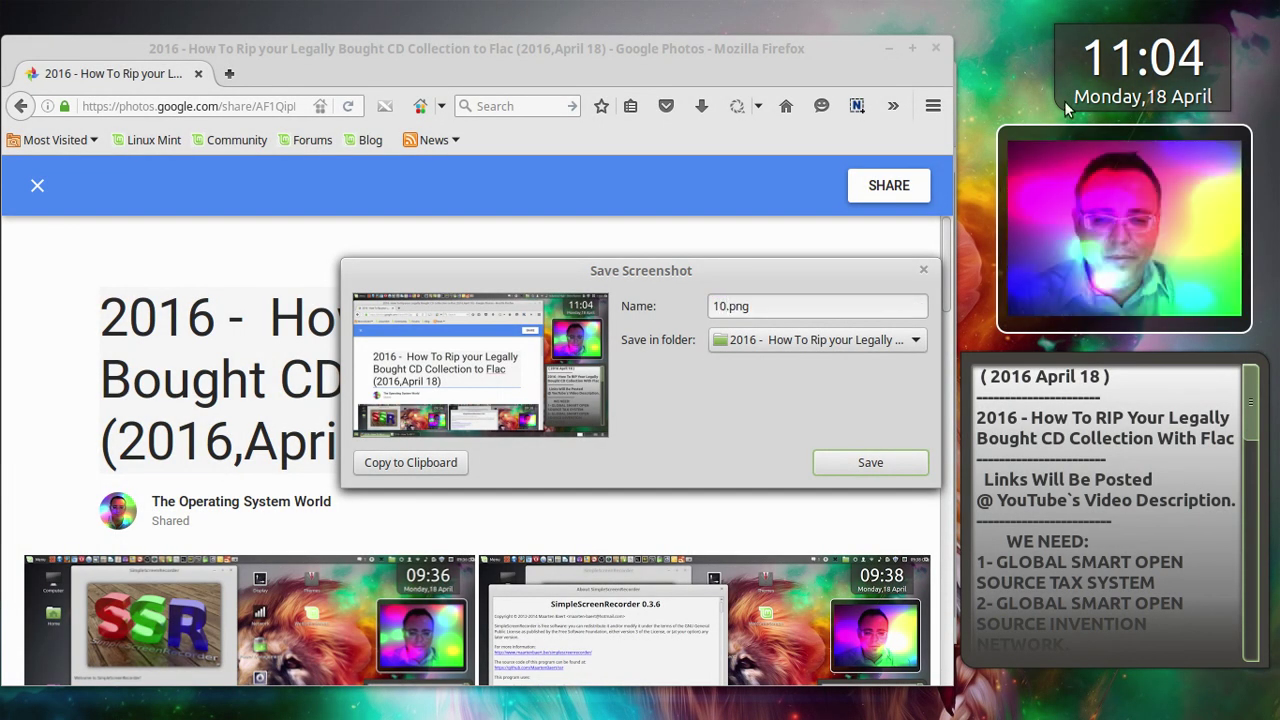
pyautogui.click(893, 461)
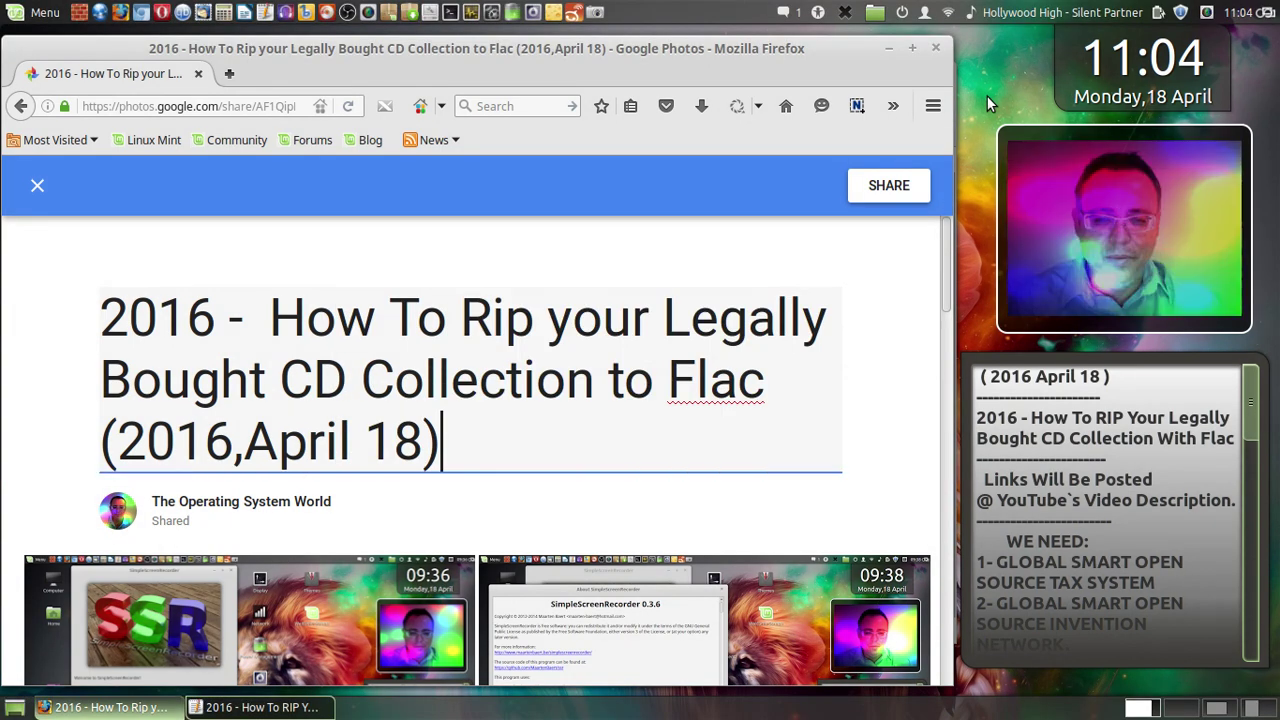
# - Share the album with "Let others add their photos" turned off, and save a whole-screen screenshot of the sharing options as 11.png
pyautogui.click(856, 185)
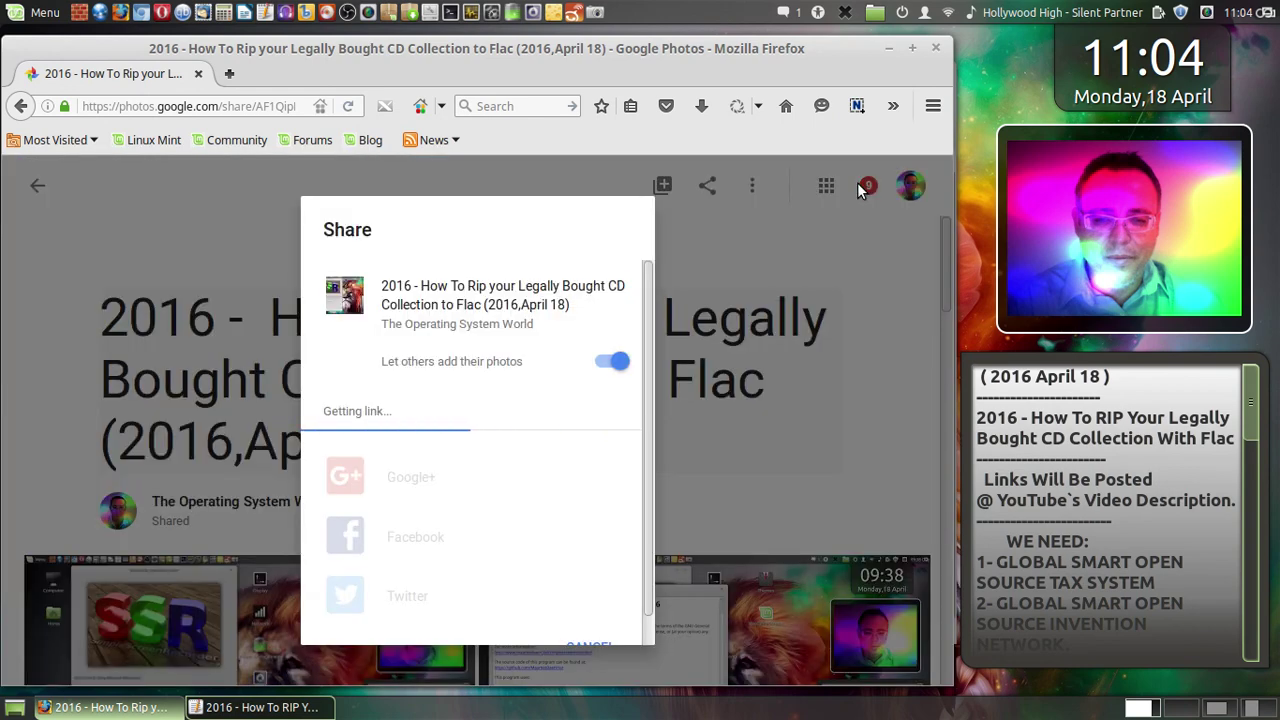
pyautogui.click(614, 356)
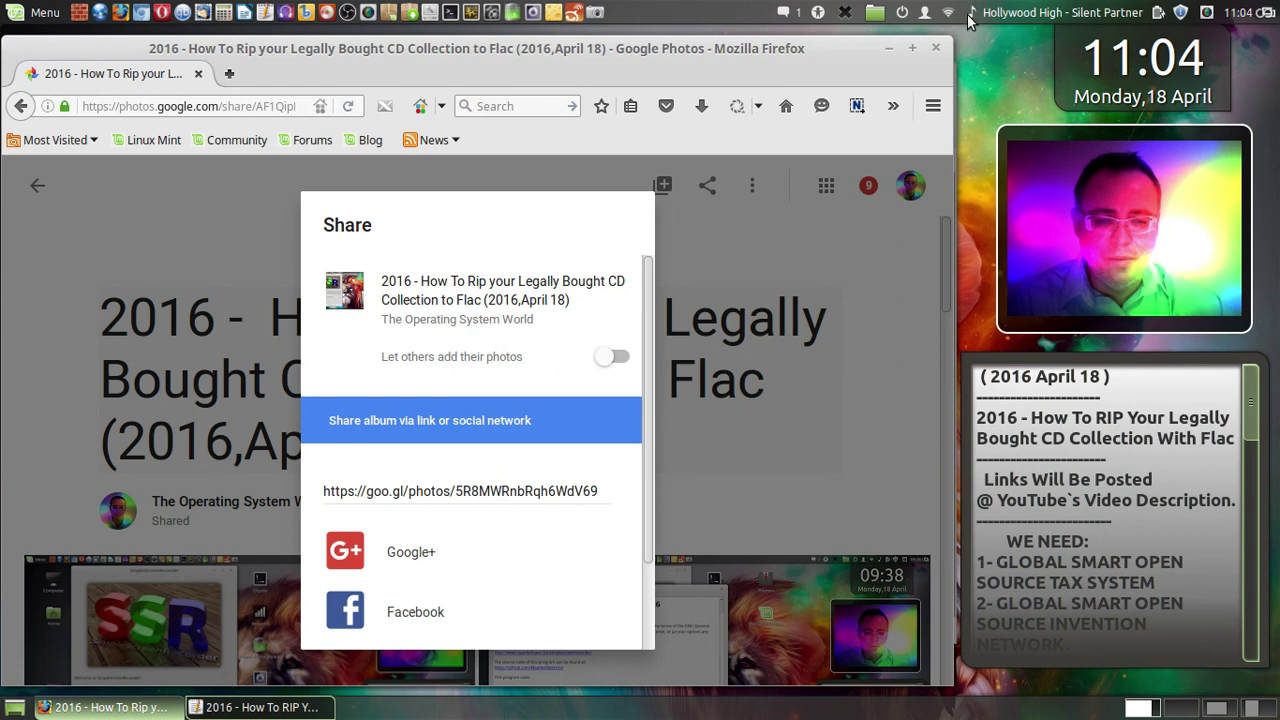
pyautogui.click(575, 12)
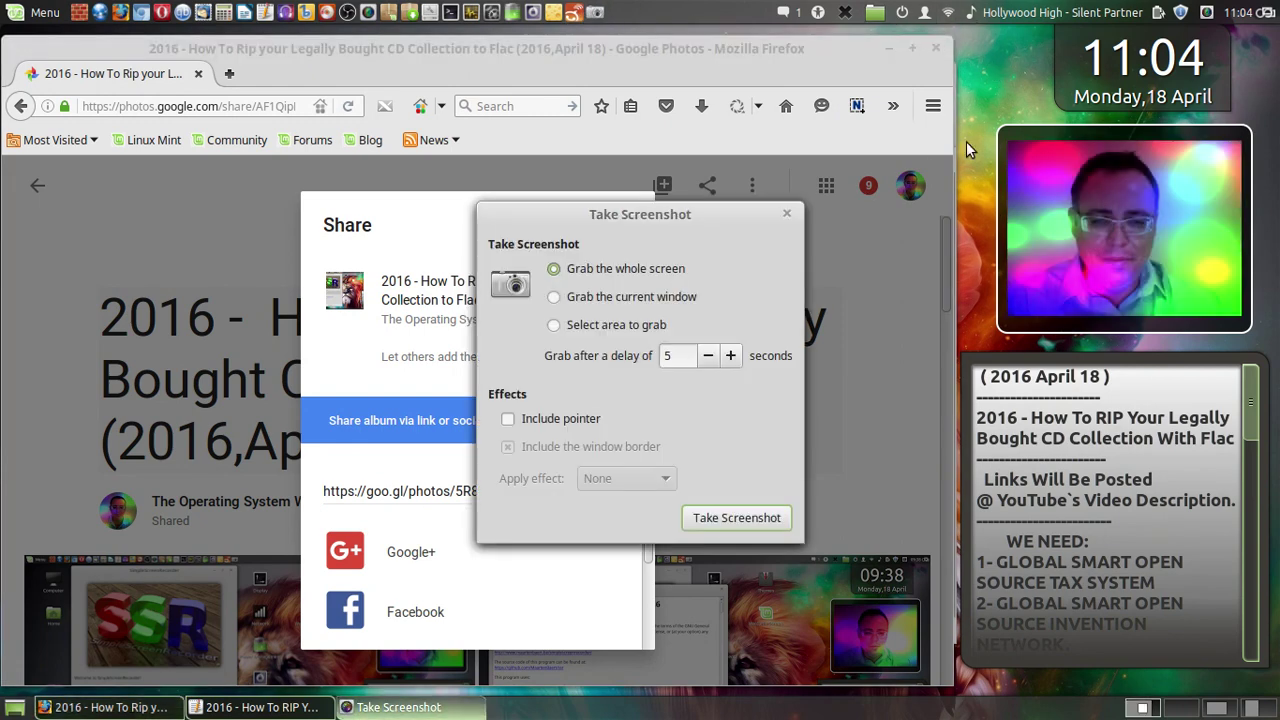
pyautogui.click(756, 518)
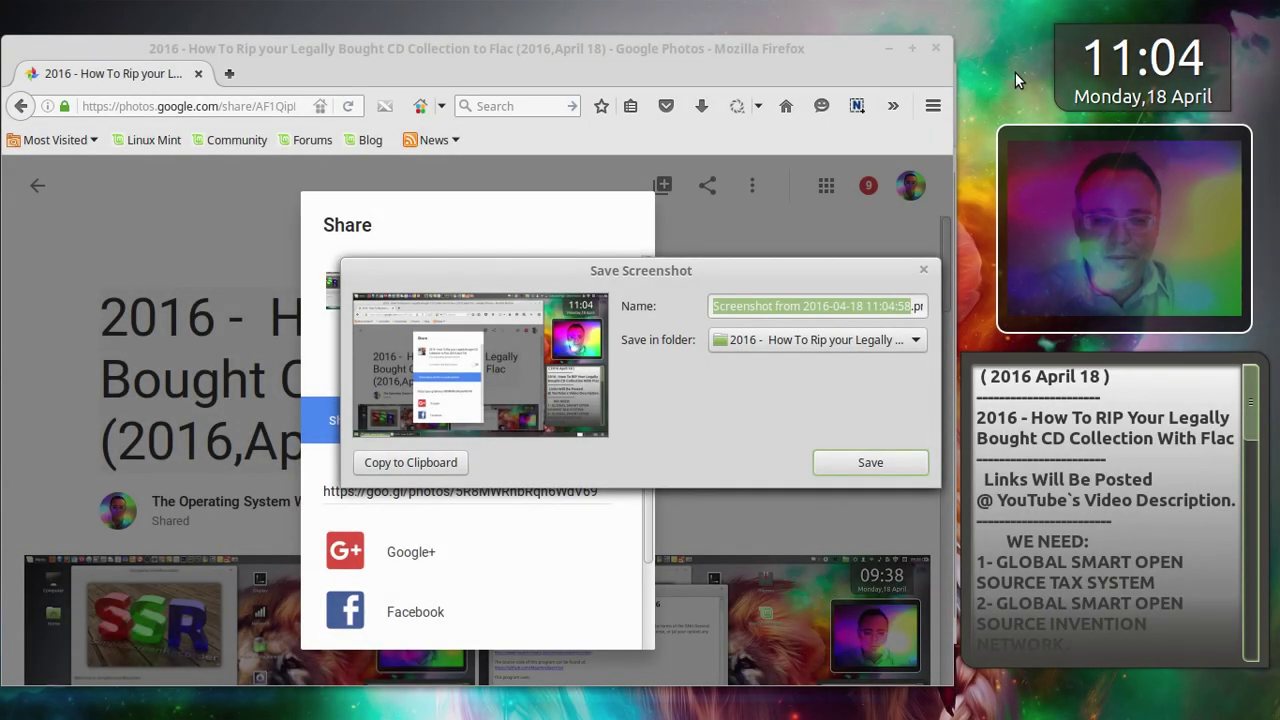
pyautogui.write('11')
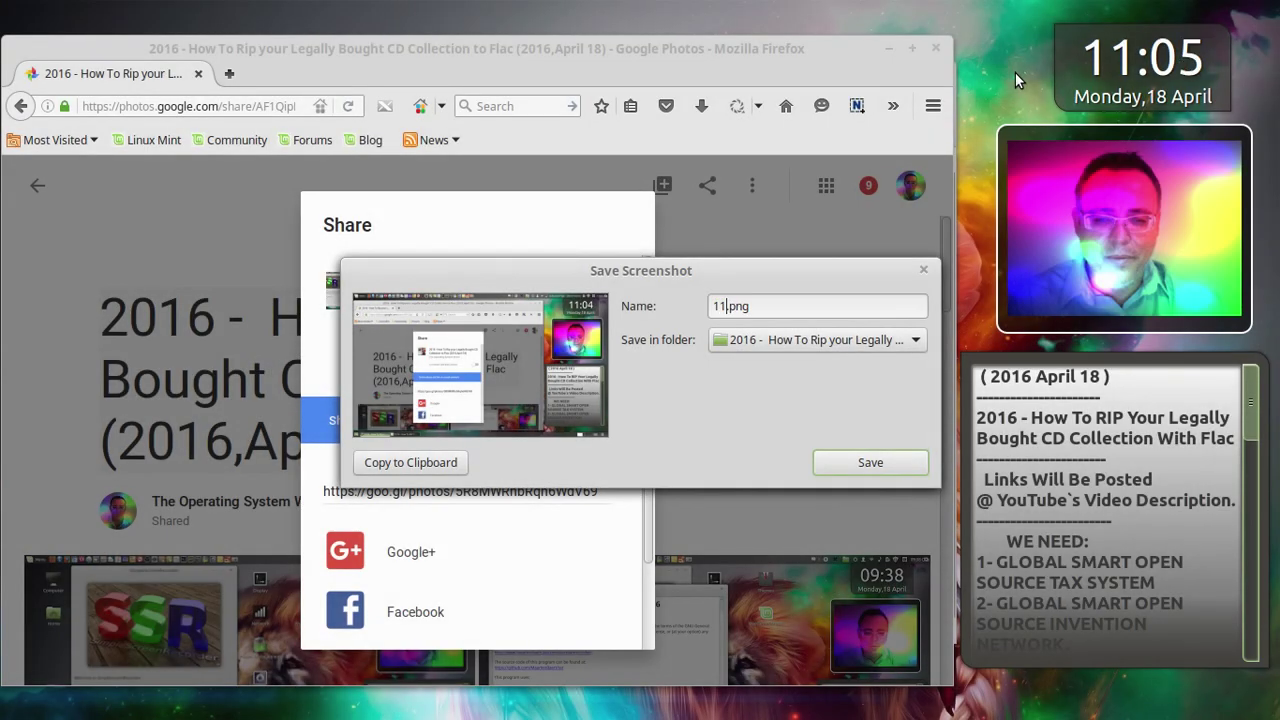
pyautogui.click(893, 461)
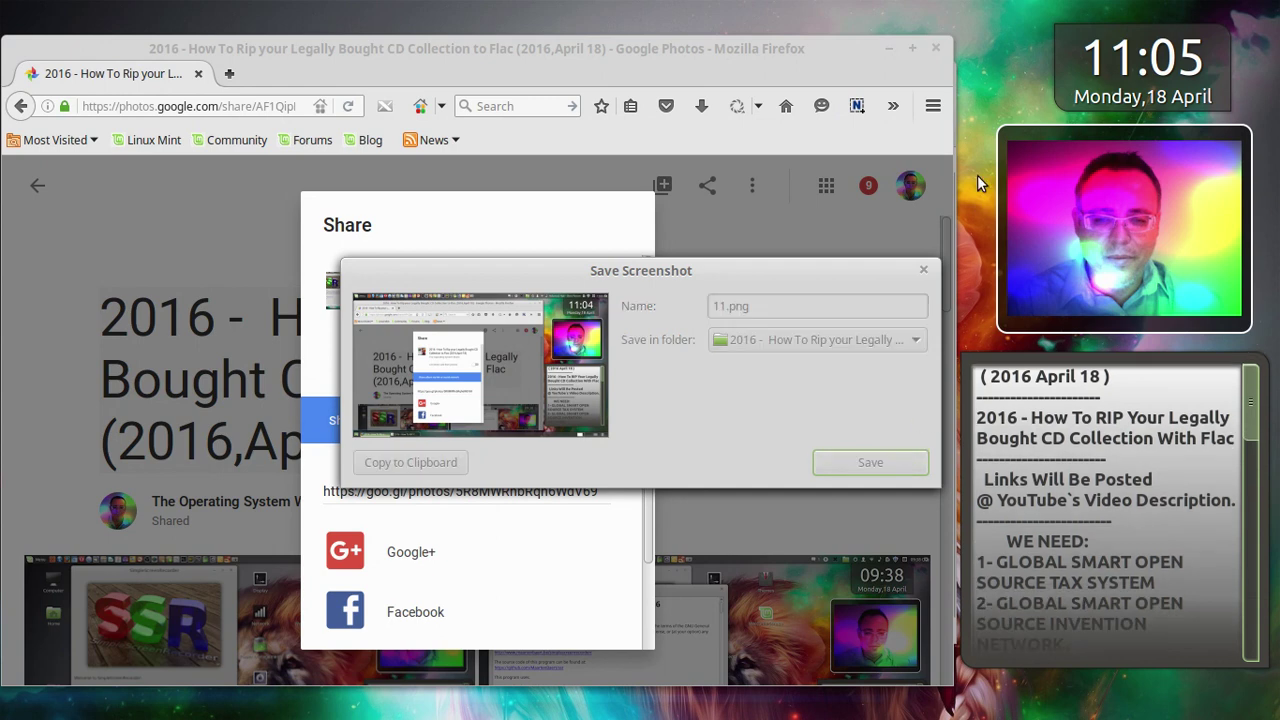